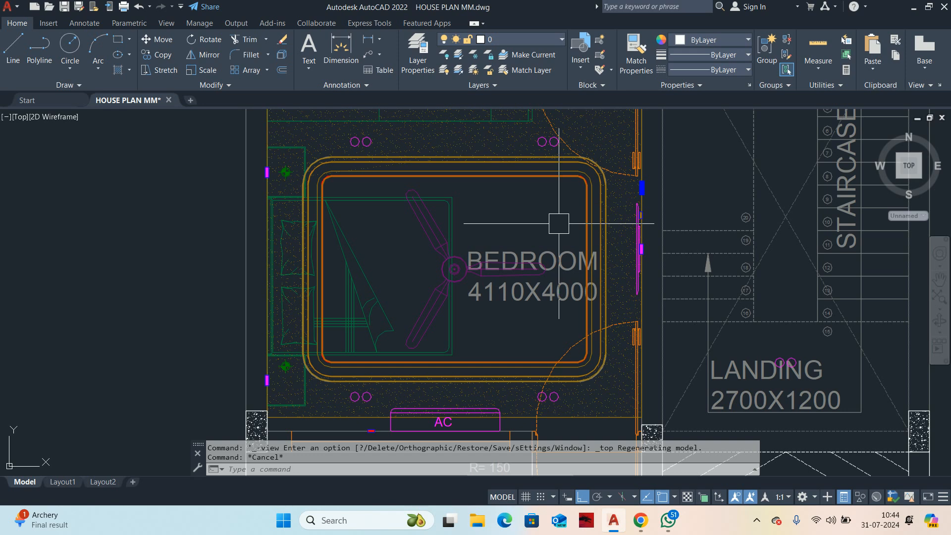
Step: Set the uniform background color of the 2D model space to White in the drawing window colors and apply the options
type("op")
key("Return")
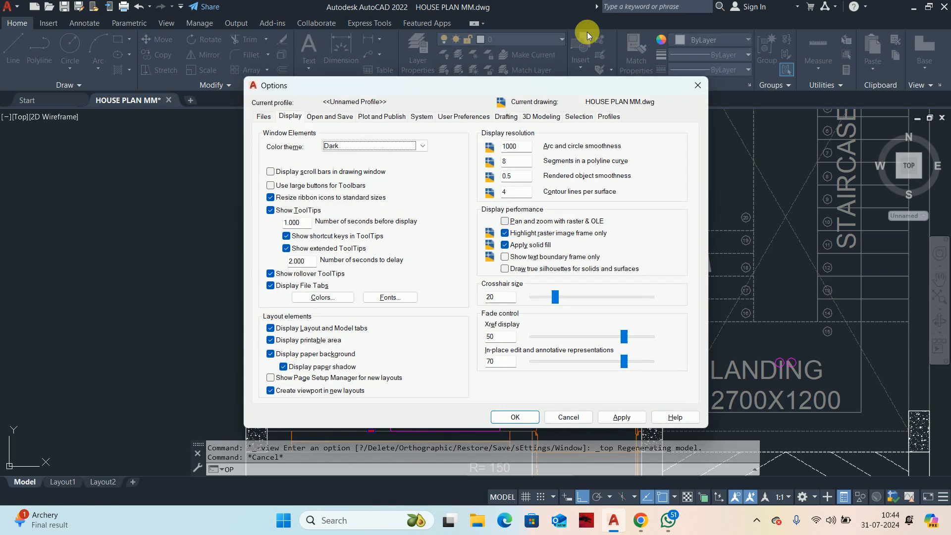
left_click(322, 297)
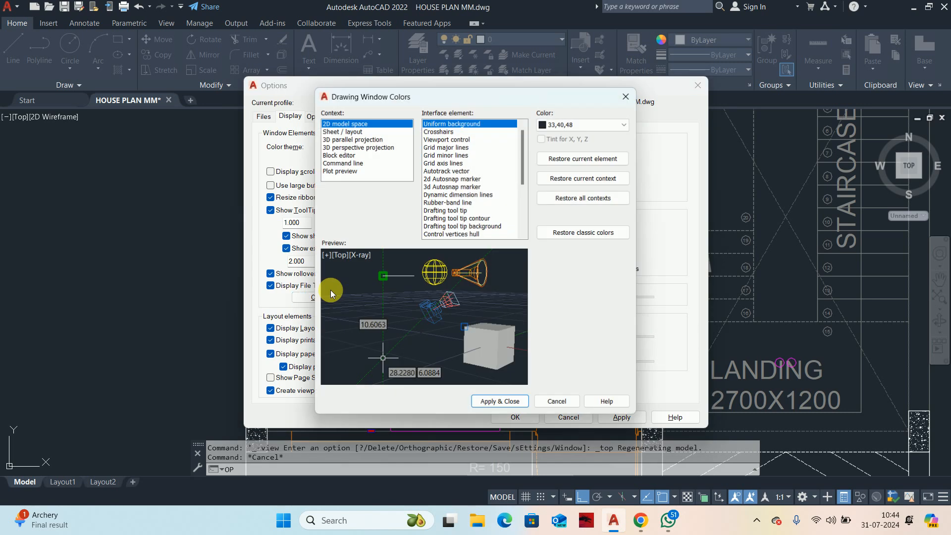
left_click(582, 124)
left_click(556, 195)
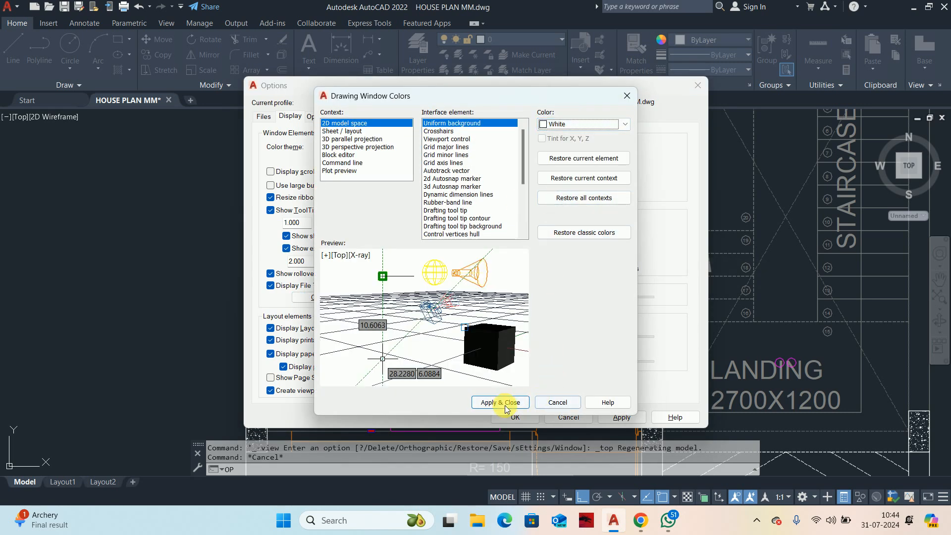
left_click(500, 402)
left_click(620, 417)
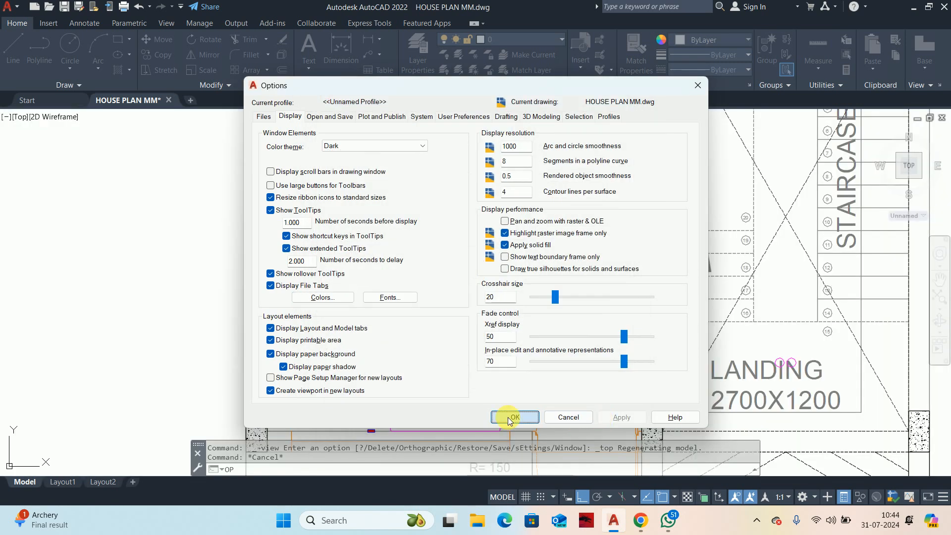
left_click(515, 417)
scroll(543, 344, "down", 3)
scroll(530, 298, "up", 2)
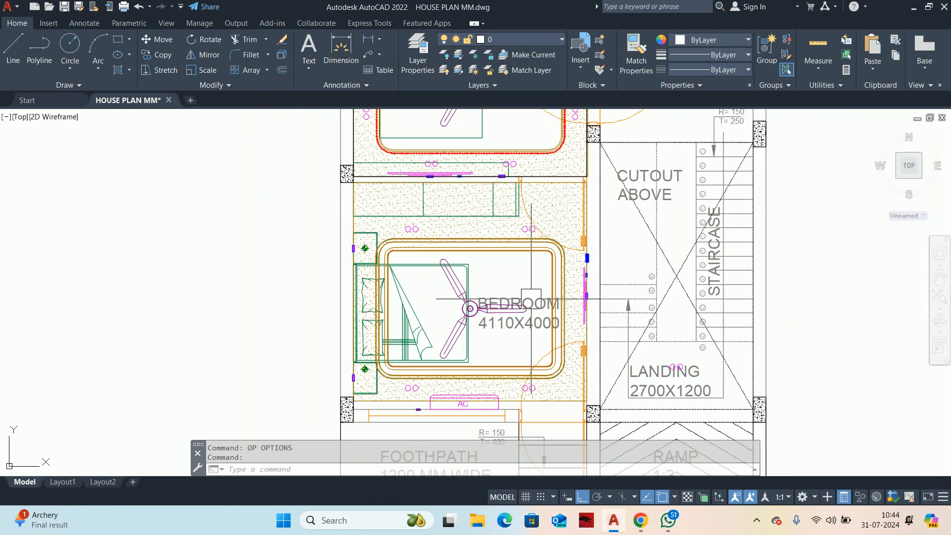
scroll(531, 298, "up", 2)
Step: Switch to the Google Meet call in Chrome, admit the waiting participant, and return to the AutoCAD drawing
mouse_move(644, 531)
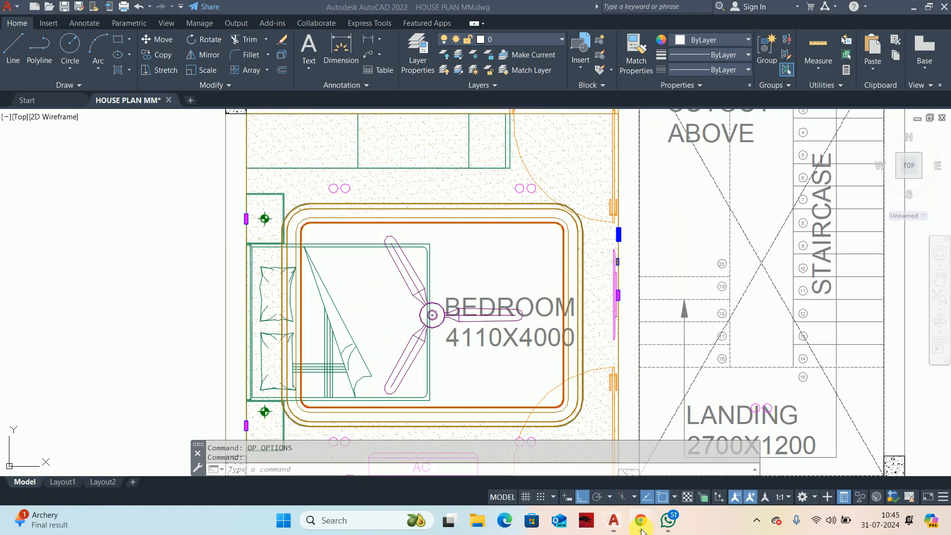
left_click(578, 465)
left_click(877, 435)
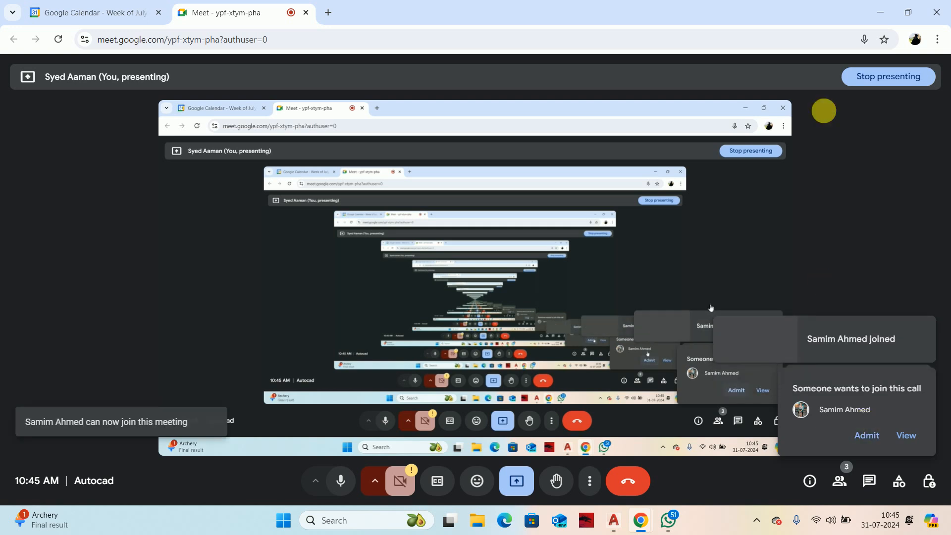
left_click(880, 13)
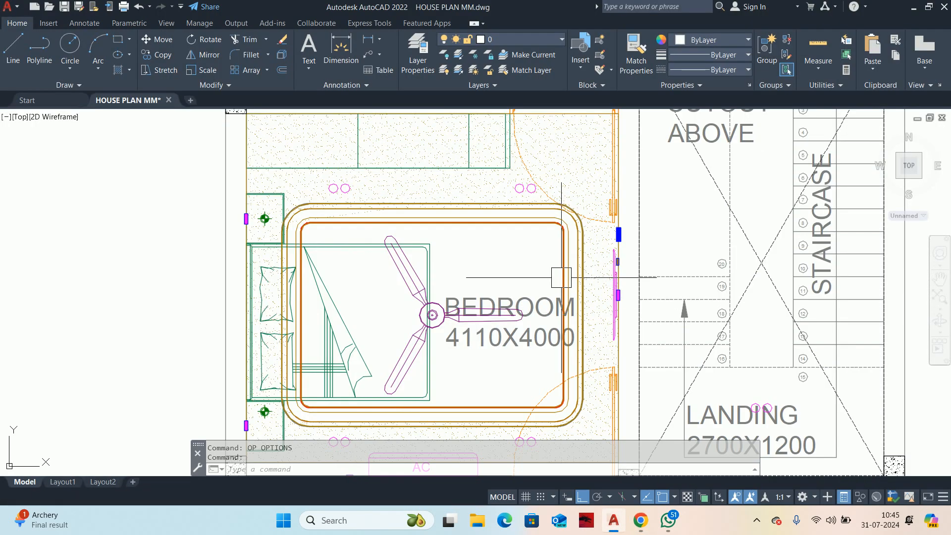
Step: Regenerate the model so the curves of the bedroom ceiling and fan display smoothly
scroll(559, 253, "up", 4)
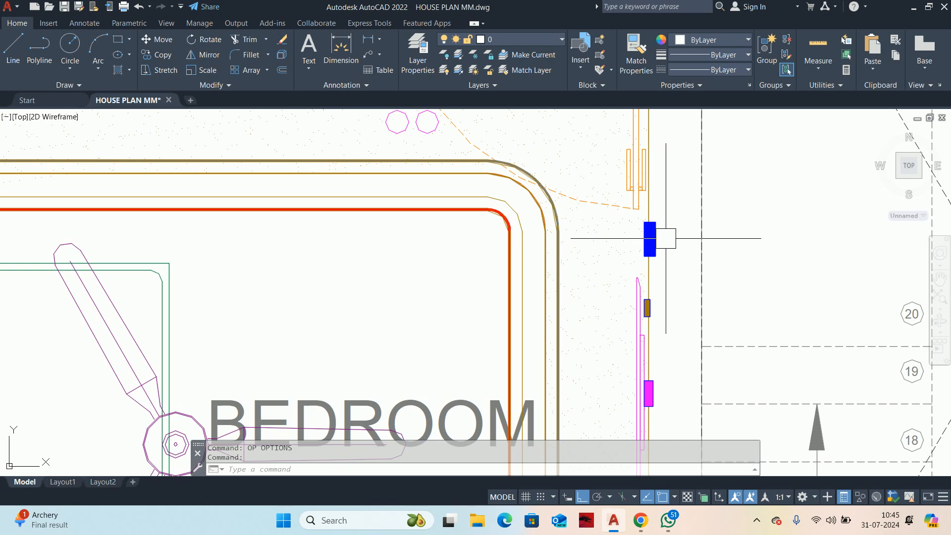
type("RE")
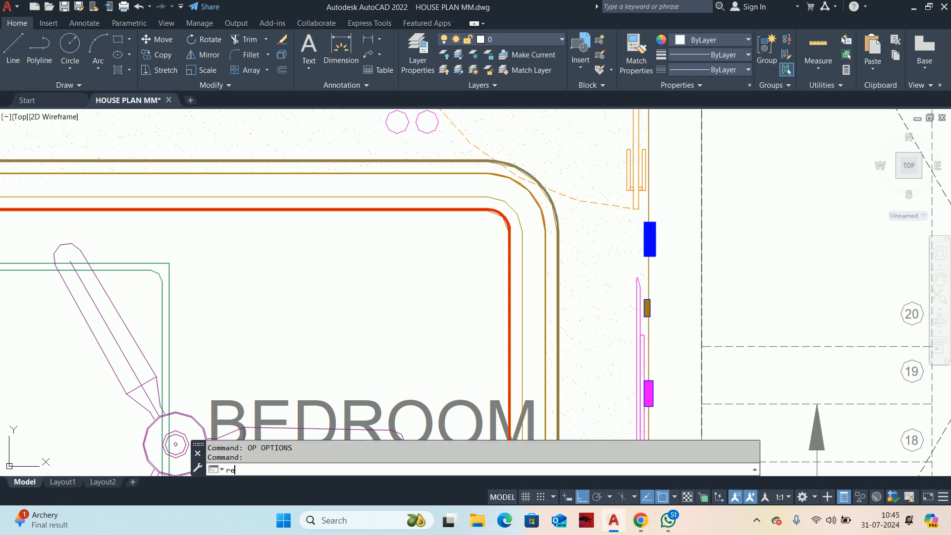
key("Return")
scroll(495, 223, "down", 6)
scroll(505, 193, "up", 4)
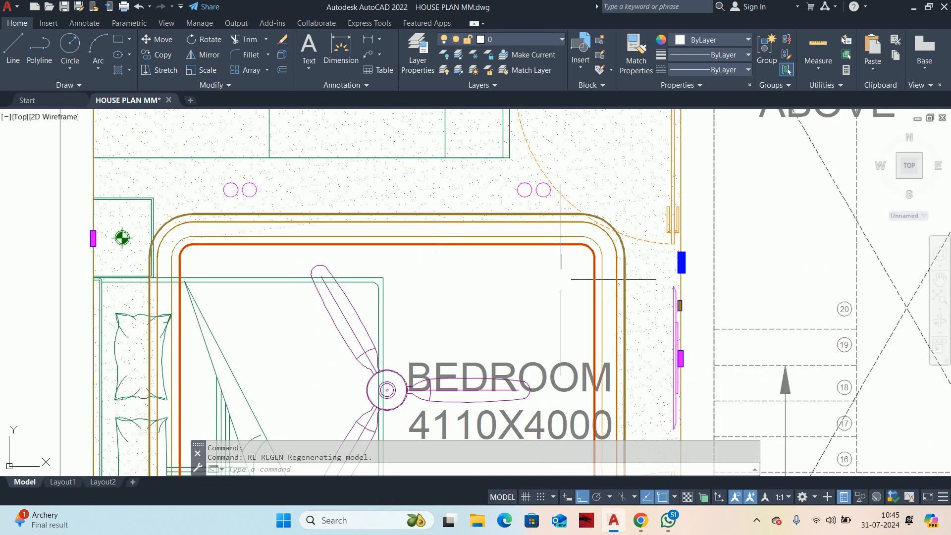
Step: Examine the bedroom's false ceiling border, including the thick red polyline, and its surroundings
scroll(496, 317, "down", 1)
scroll(496, 283, "up", 6)
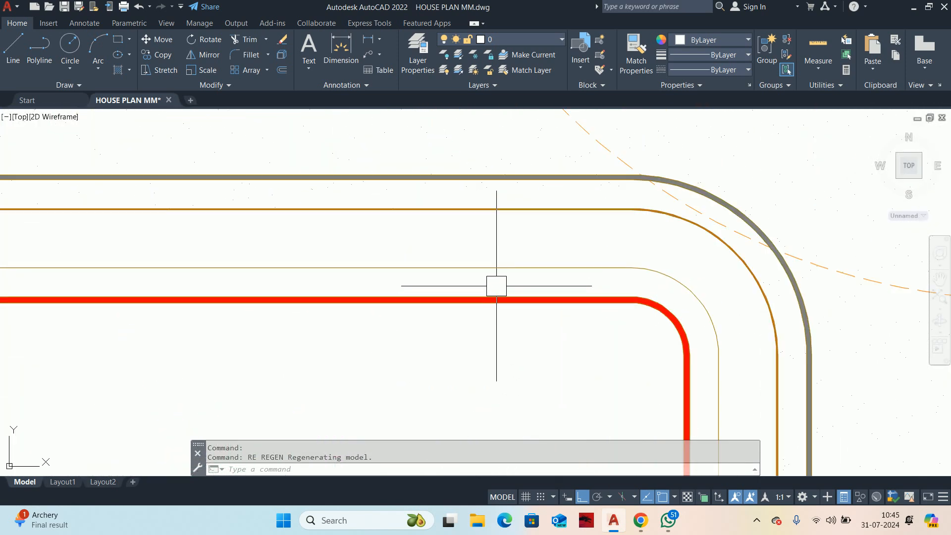
scroll(492, 297, "up", 5)
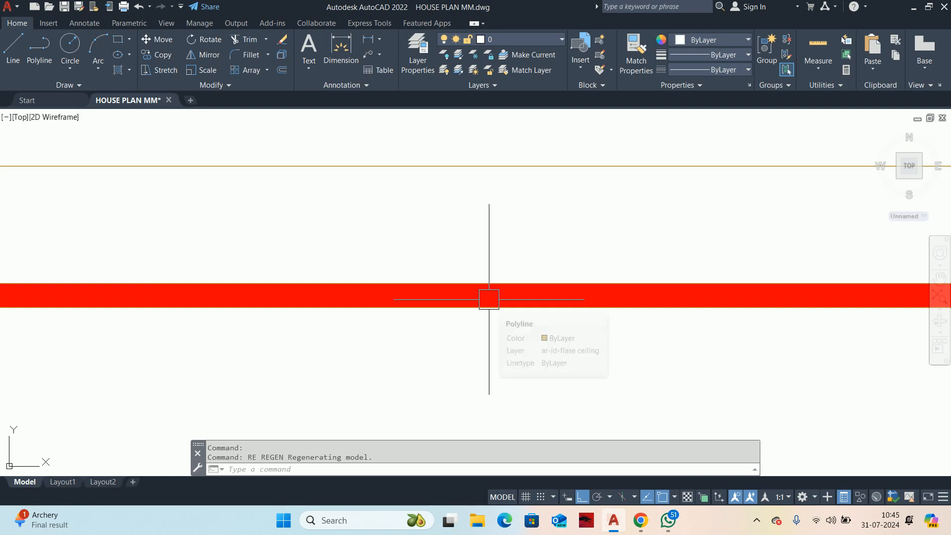
scroll(490, 298, "down", 5)
middle_click_drag(490, 307, 409, 352)
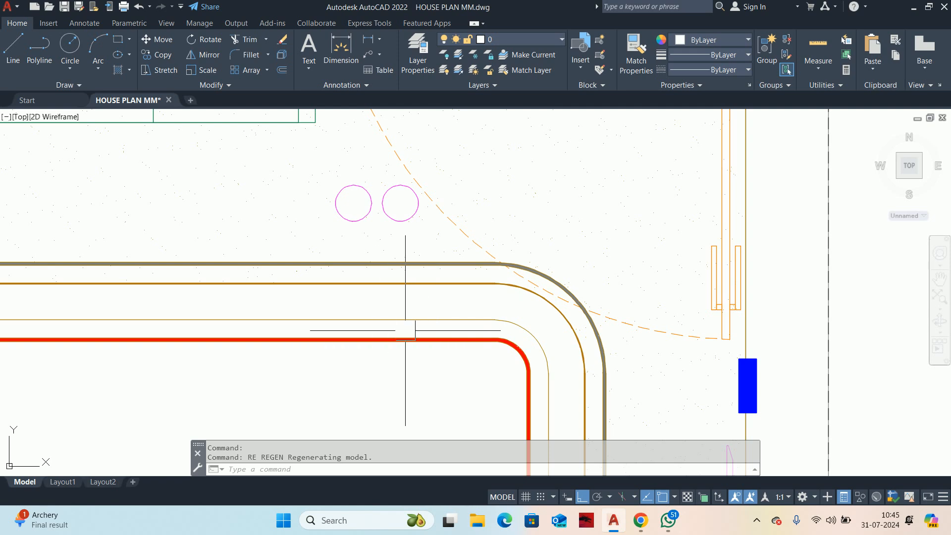
scroll(431, 316, "down", 5)
key("Escape")
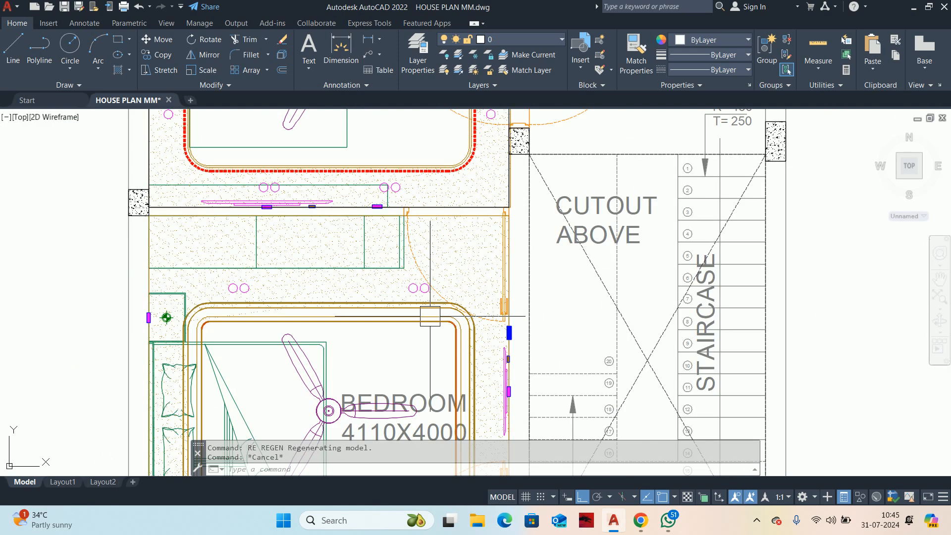
key("Escape")
mouse_move(431, 316)
middle_mouse_down()
mouse_move(475, 236)
mouse_move(446, 284)
mouse_move(442, 326)
middle_mouse_up()
scroll(475, 236, "down", 2)
scroll(447, 263, "up", 2)
Step: Create a new layer named MEP-ELECTRICAL WIREING in the layer manager
type("la")
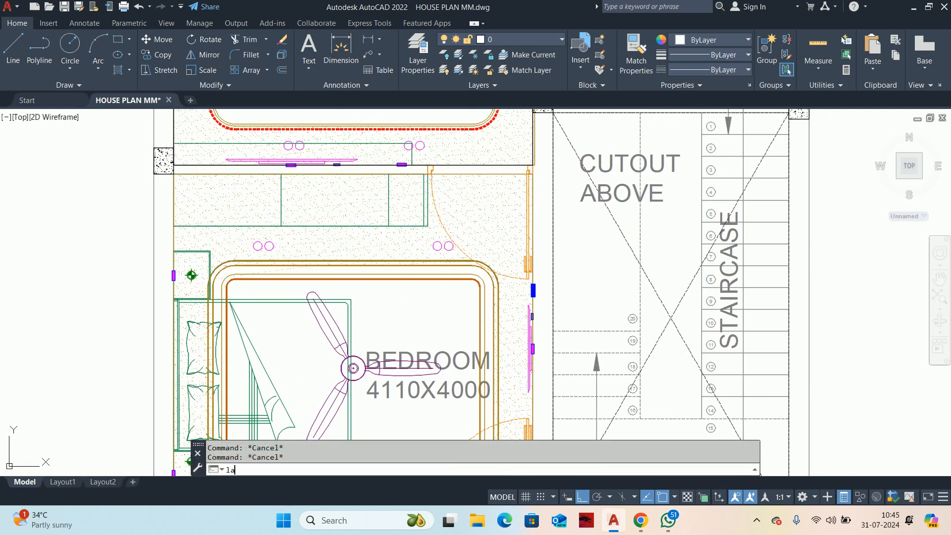
key("Return")
scroll(148, 300, "down", 1)
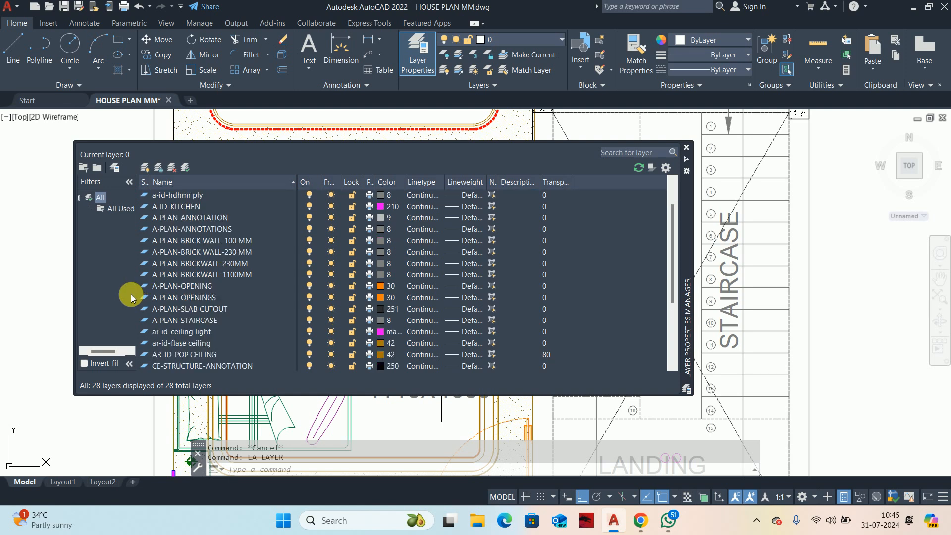
scroll(198, 312, "up", 1)
scroll(174, 277, "down", 1)
scroll(174, 278, "down", 4)
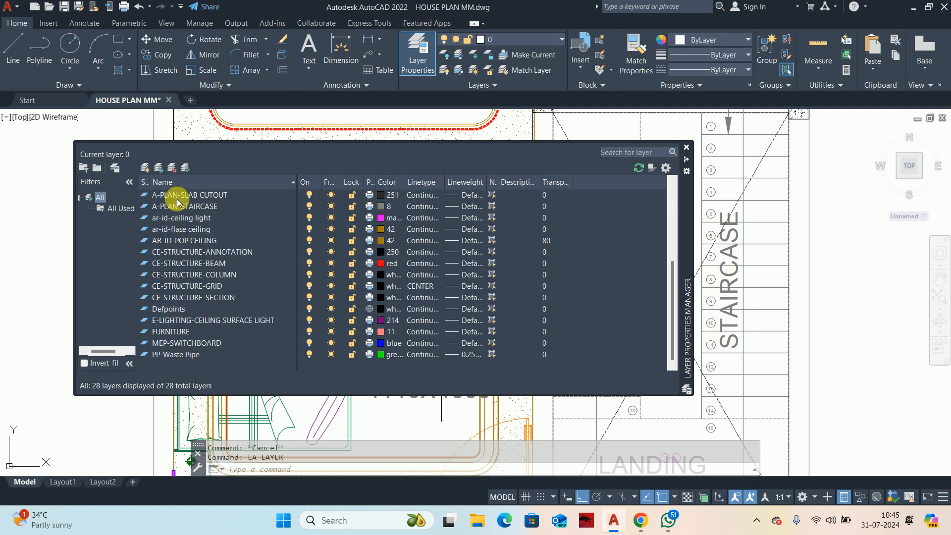
left_click(145, 167)
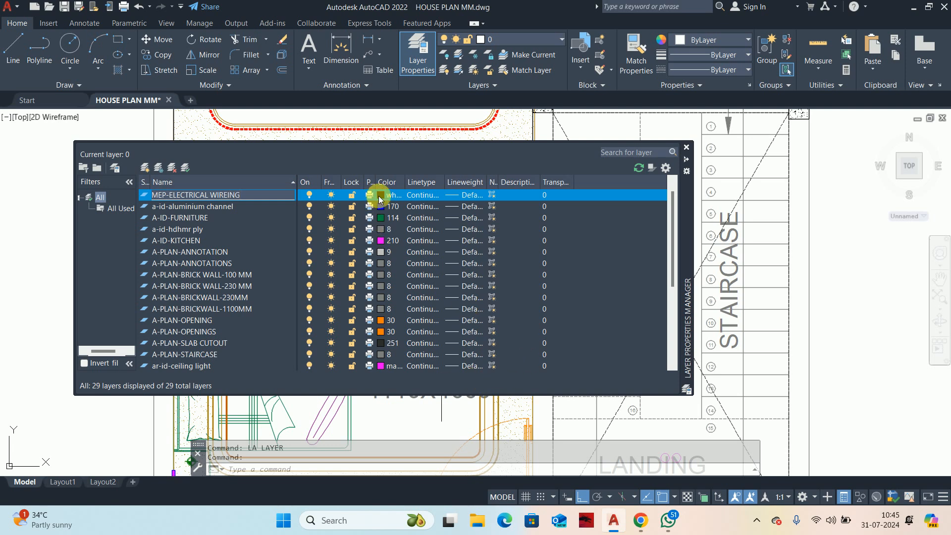
Step: Set the MEP-ELECTRICAL WIREING layer's color to magenta and its linetype to HIDDEN
left_click(379, 195)
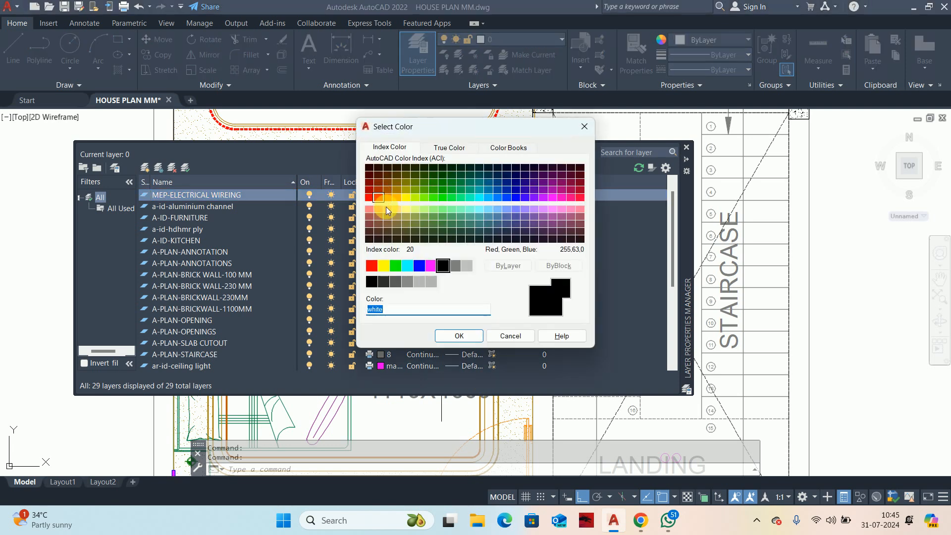
left_click(429, 266)
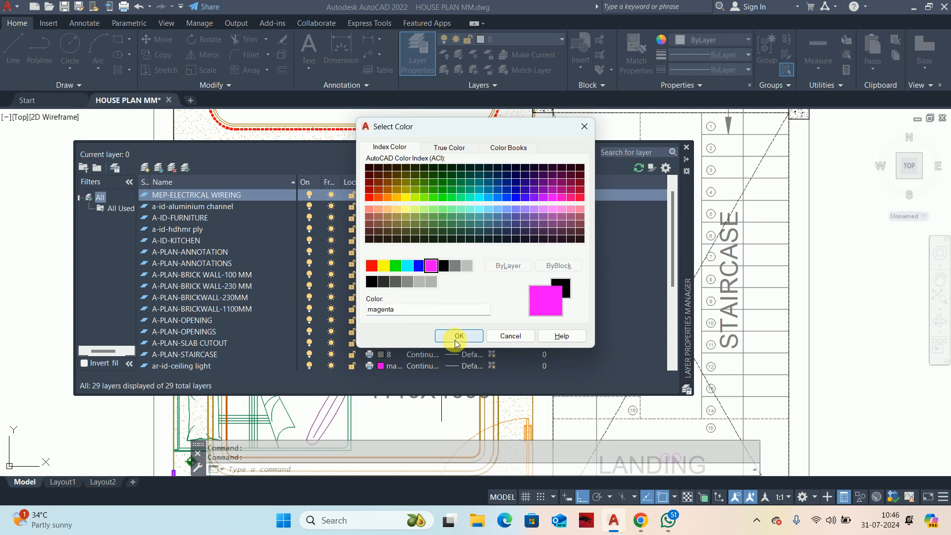
left_click(456, 336)
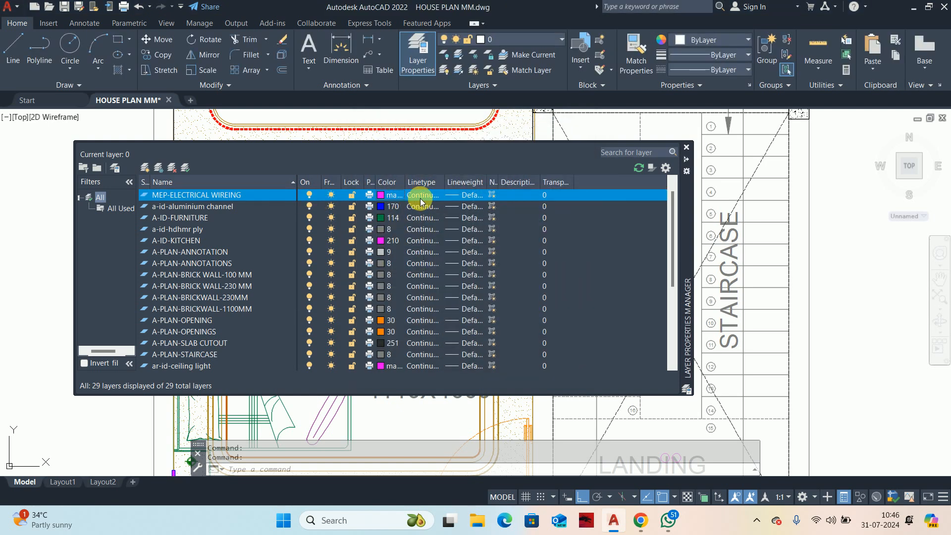
left_click(420, 198)
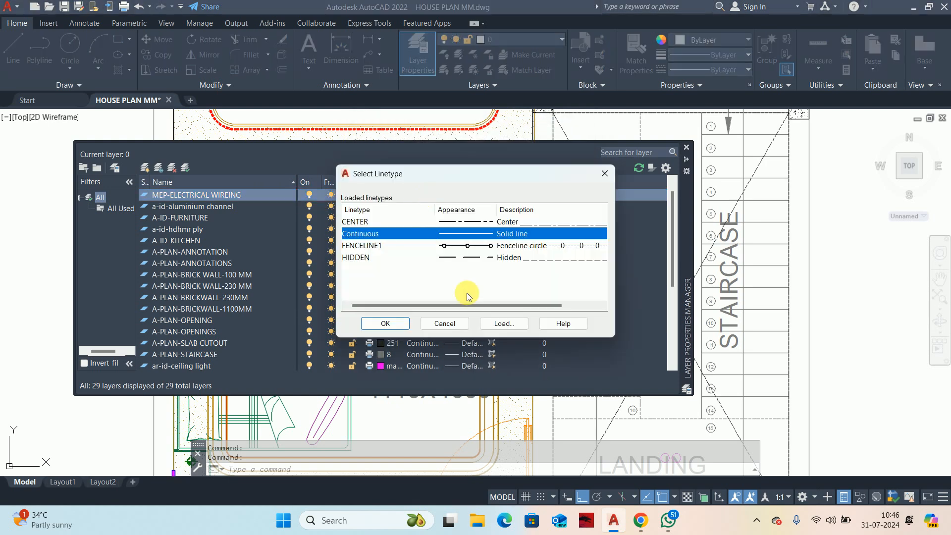
left_click(512, 261)
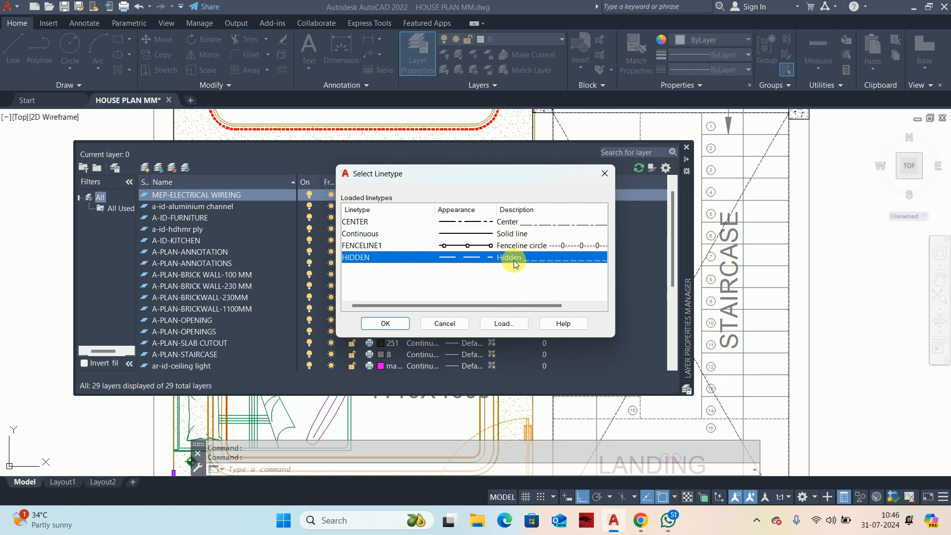
left_click(375, 325)
Step: Make MEP-ELECTRICAL WIREING the current layer, refresh the layer list, and close the layer manager
double_click(216, 199)
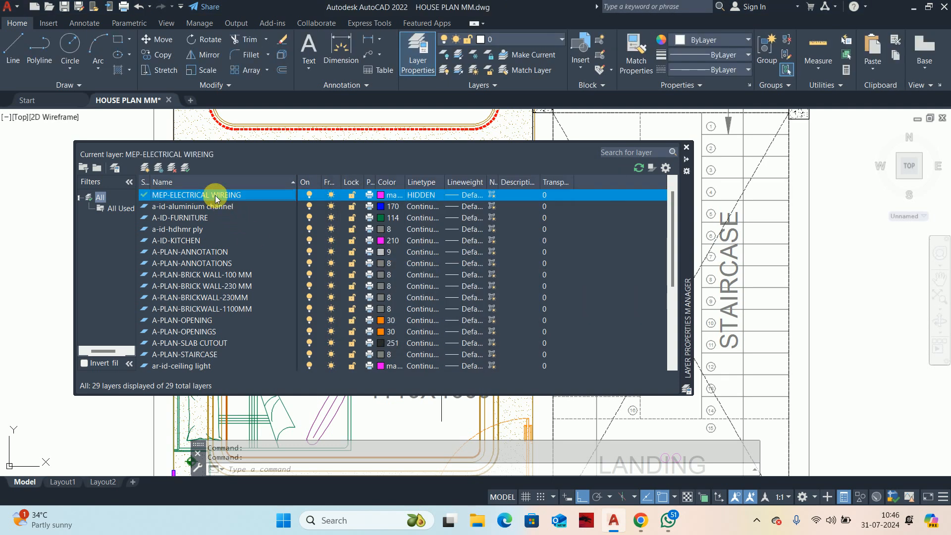
left_click(641, 168)
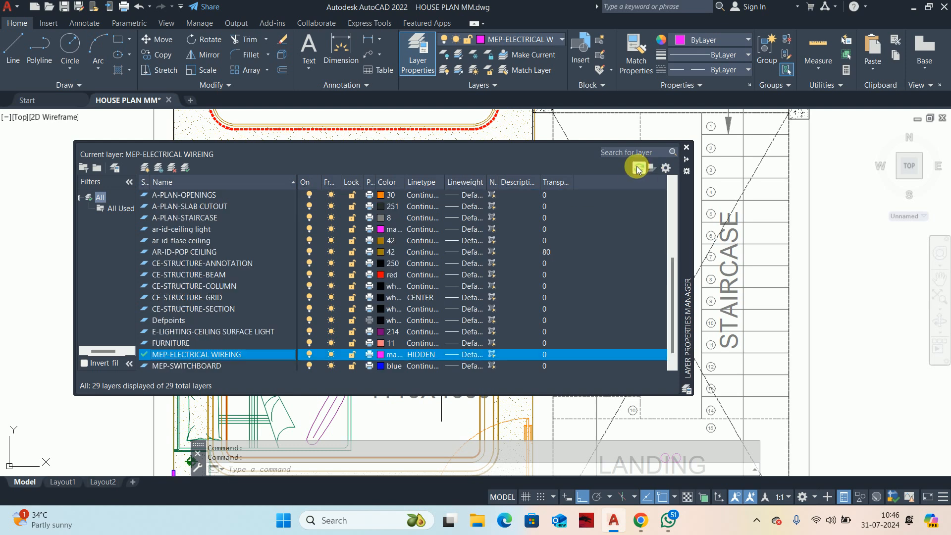
scroll(180, 354, "down", 2)
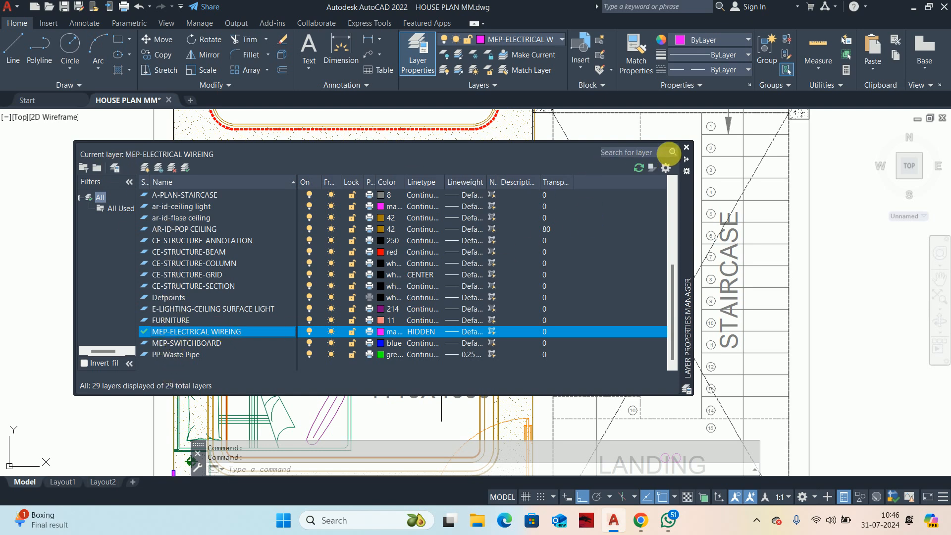
left_click(686, 148)
Step: Turn off the AR-ID-POP CEILING layer with LAYOFF by picking the ceiling hatch above the bedroom
scroll(626, 185, "down", 5)
scroll(541, 263, "up", 4)
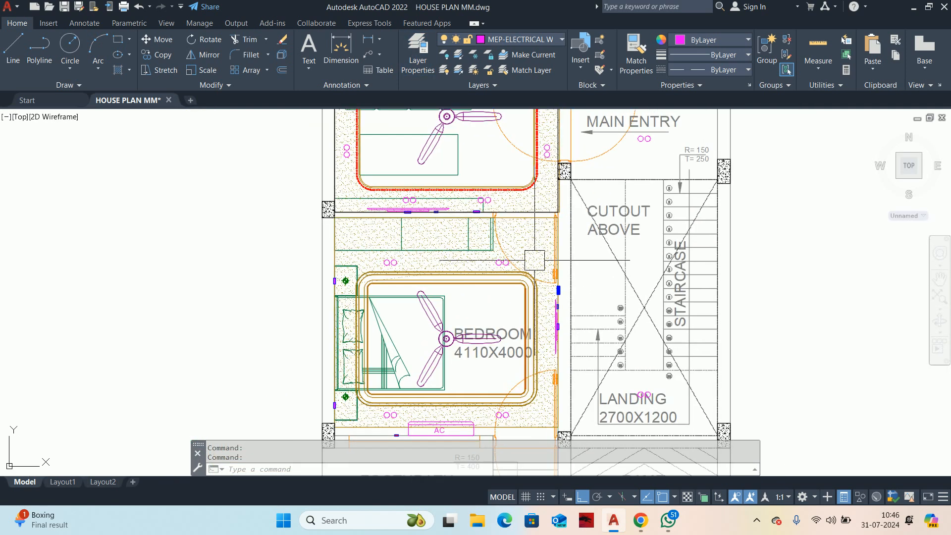
scroll(540, 263, "up", 2)
scroll(545, 256, "down", 2)
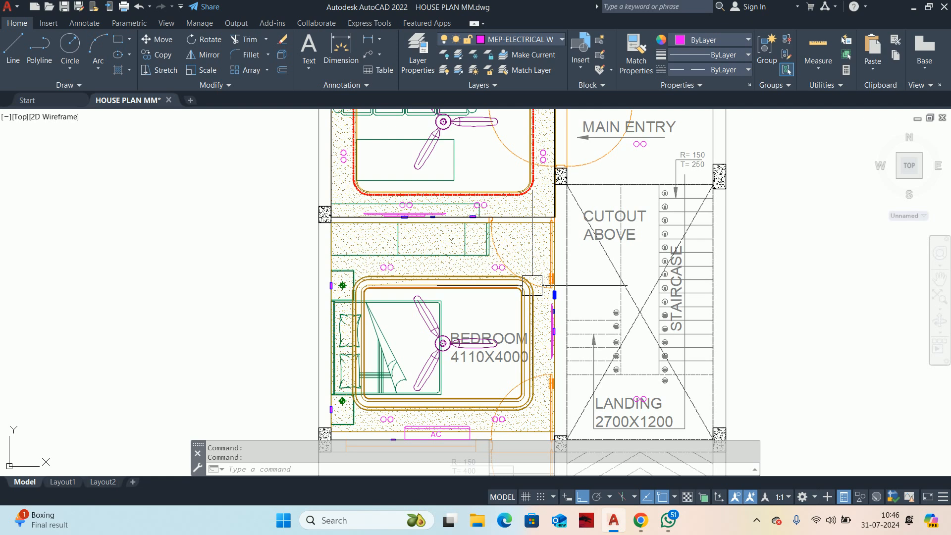
key("Escape")
key("Escape")
scroll(548, 247, "up", 2)
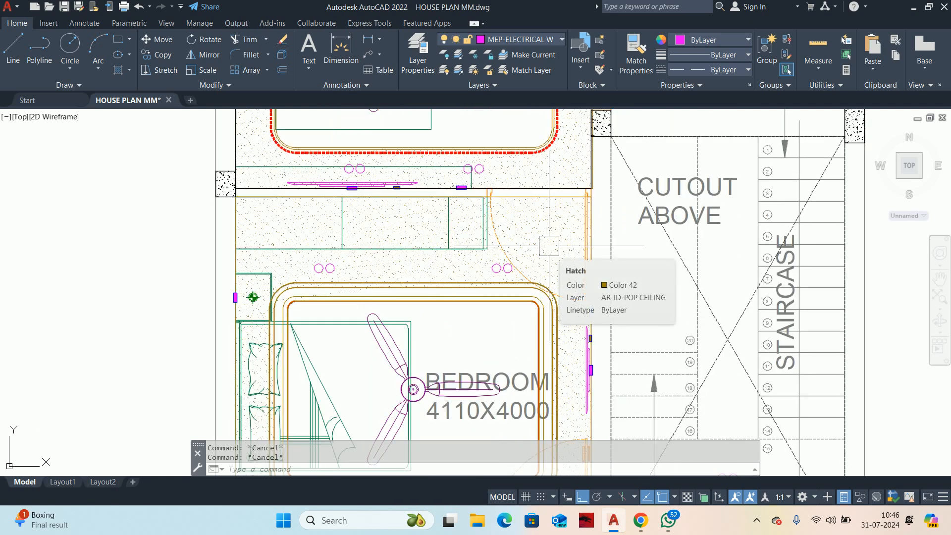
type("LAYOFF")
key("Return")
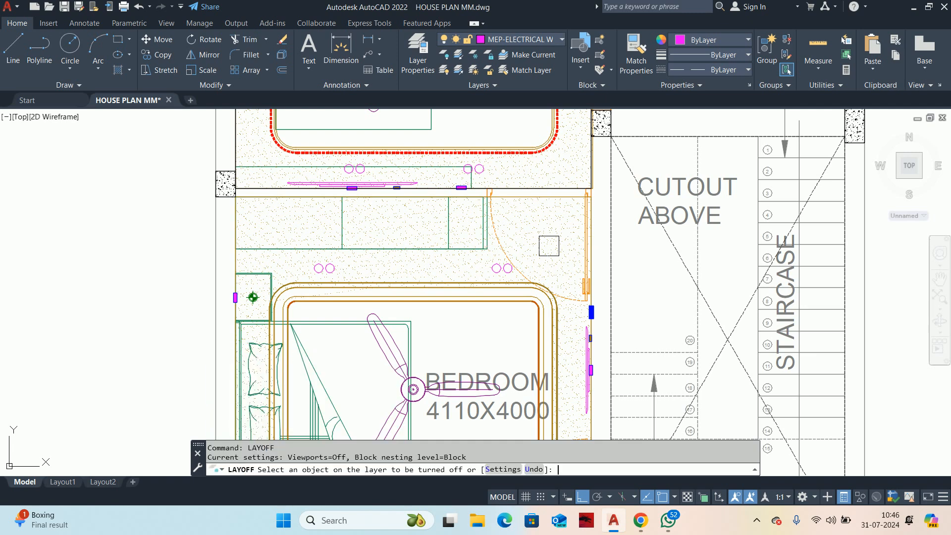
left_click(549, 233)
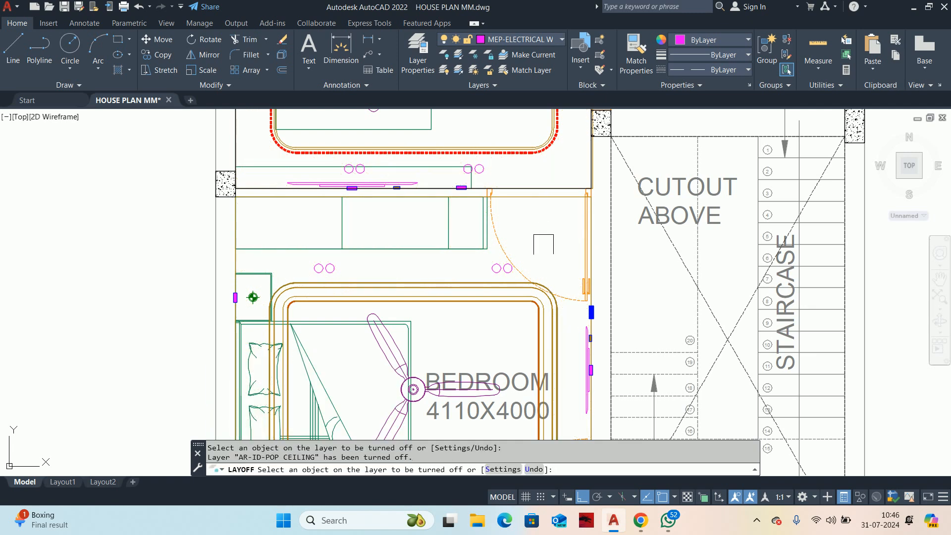
Step: Turn off the A-ID-FURNITURE layer by picking a furniture object in the house plan
scroll(544, 243, "down", 5)
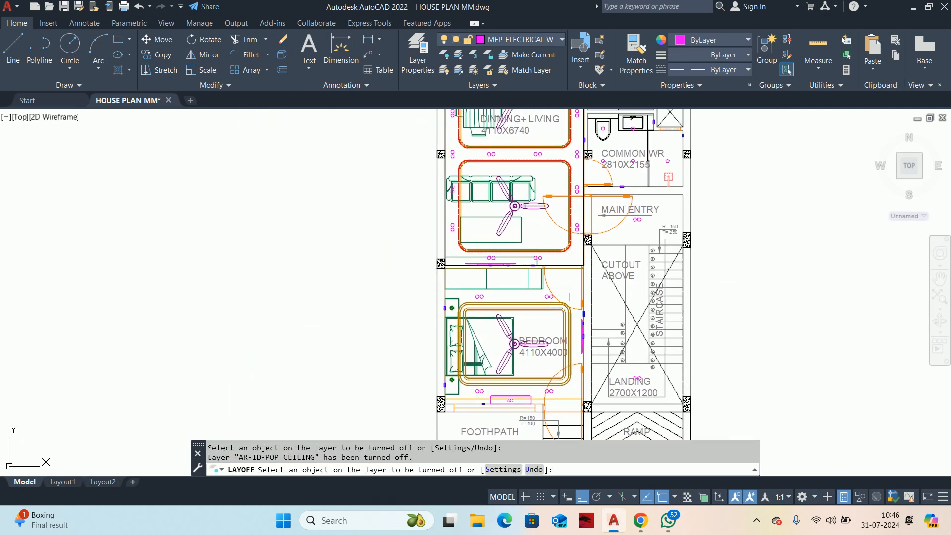
middle_click_drag(558, 298, 541, 385)
scroll(467, 244, "up", 2)
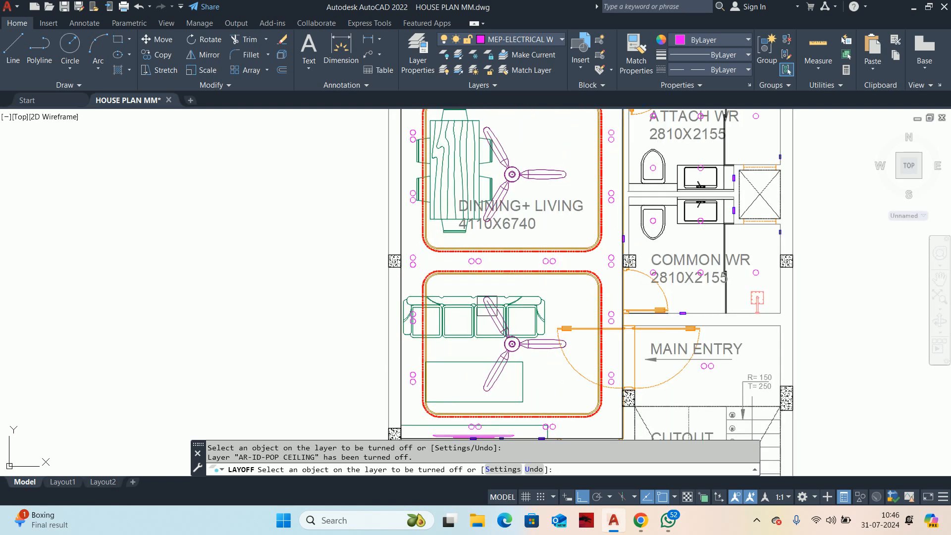
scroll(487, 306, "down", 2)
mouse_move(514, 297)
middle_mouse_down()
mouse_move(578, 223)
mouse_move(577, 203)
middle_mouse_up()
scroll(579, 241, "up", 2)
left_click(569, 202)
scroll(569, 201, "down", 7)
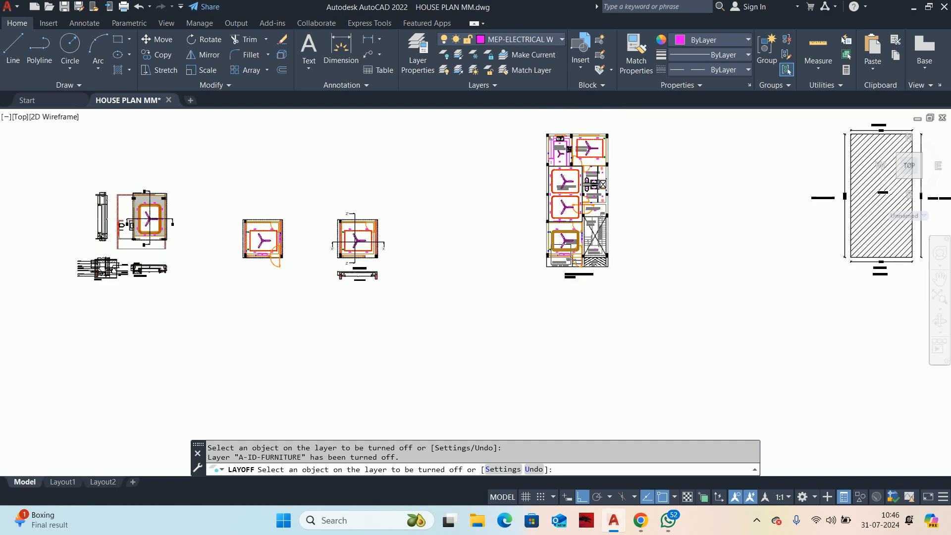
Step: Turn off the A-PLAN-ANNOTATIONS layer by picking an annotation object in the house plan
scroll(569, 237, "up", 7)
left_click(548, 218)
scroll(548, 222, "down", 5)
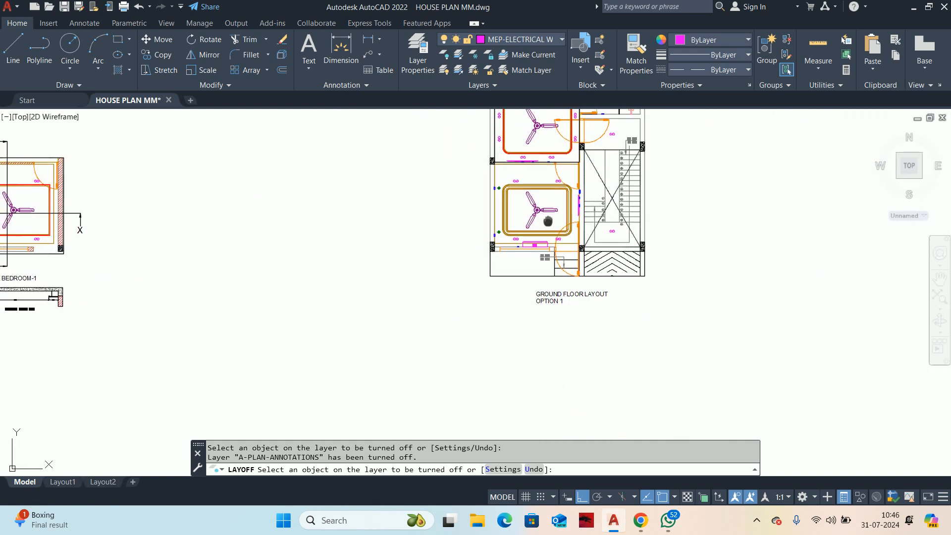
Step: Turn off the A-ID-KITCHEN layer by picking the kitchen counter edge beside the ceiling fan
mouse_move(547, 221)
middle_mouse_down()
mouse_move(506, 305)
mouse_move(522, 433)
middle_mouse_up()
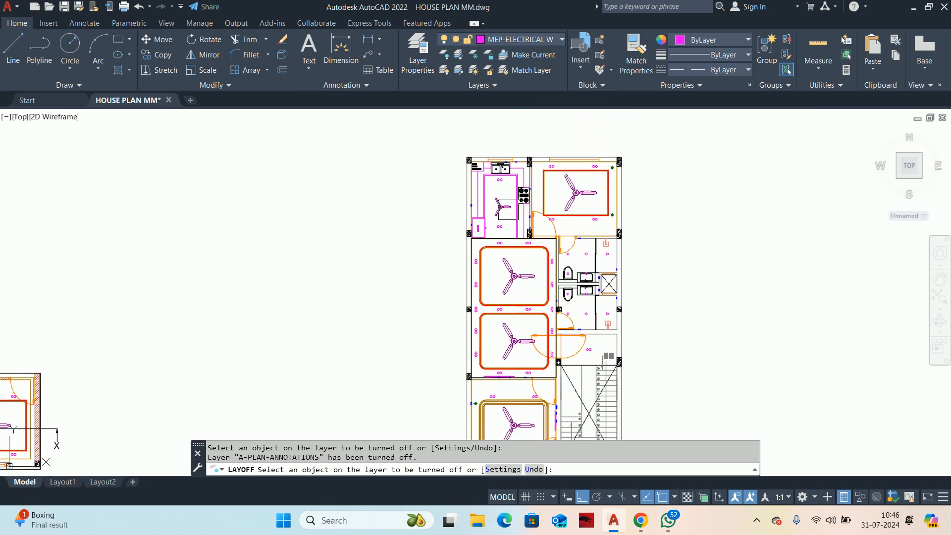
scroll(508, 210, "up", 4)
middle_click_drag(483, 229, 503, 249)
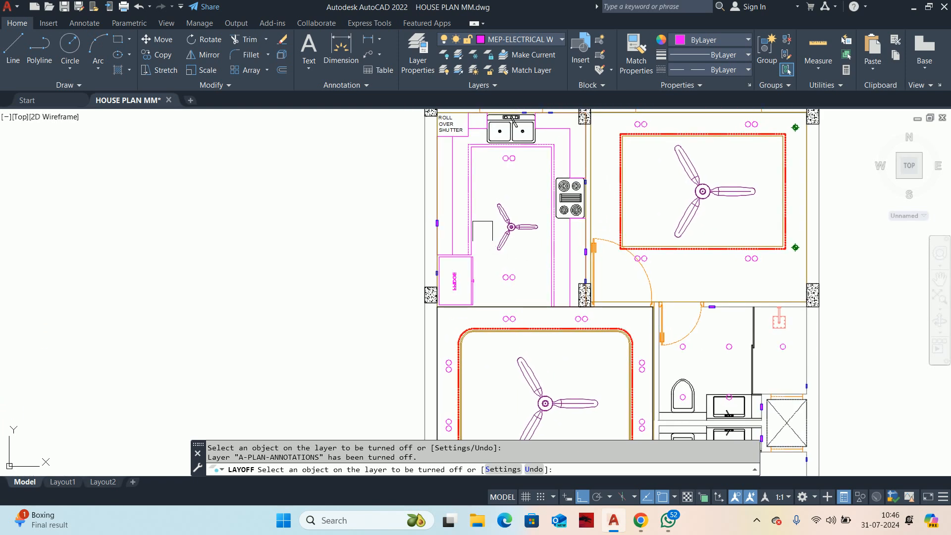
scroll(471, 204, "up", 4)
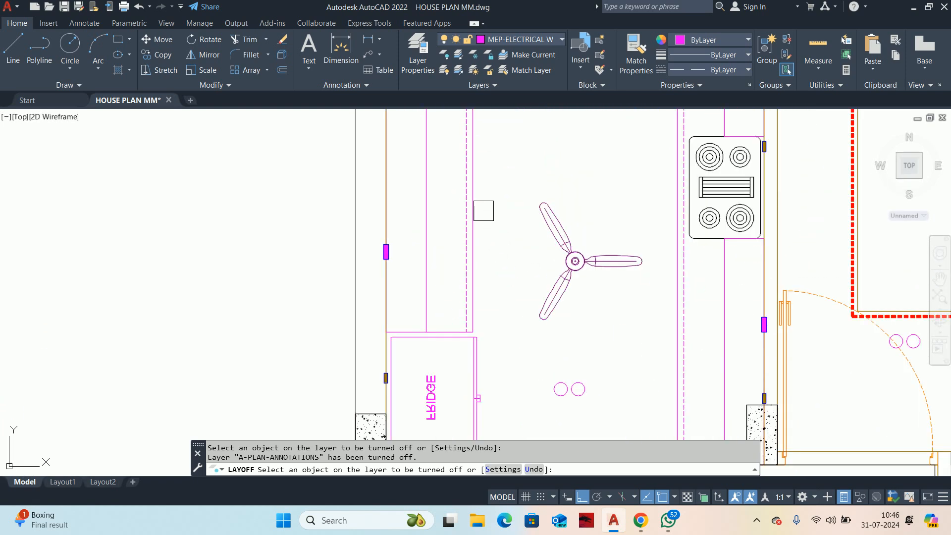
left_click(484, 211)
left_click(476, 214)
scroll(477, 214, "down", 6)
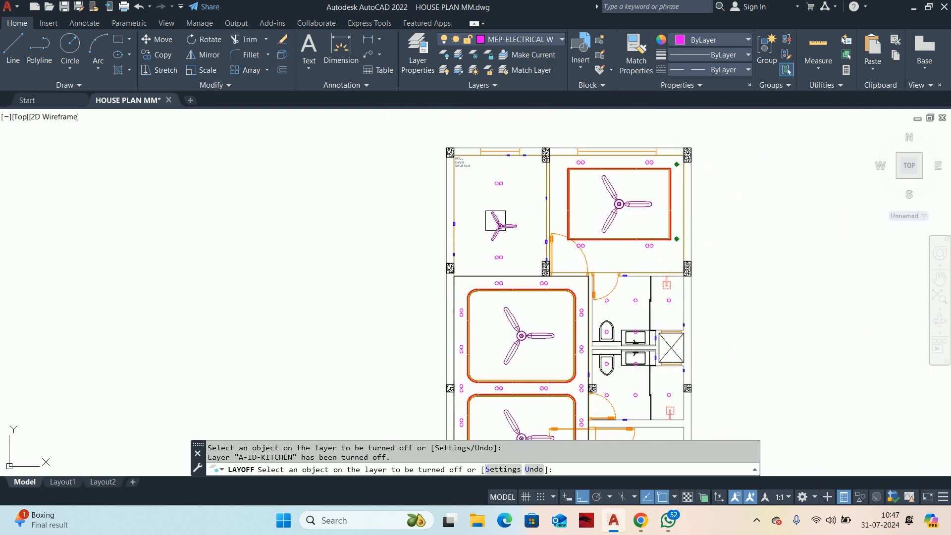
Step: Undo turning off the kitchen layer and end the LAYOFF command
key("ctrl+z")
key("Escape")
key("Escape")
key("Escape")
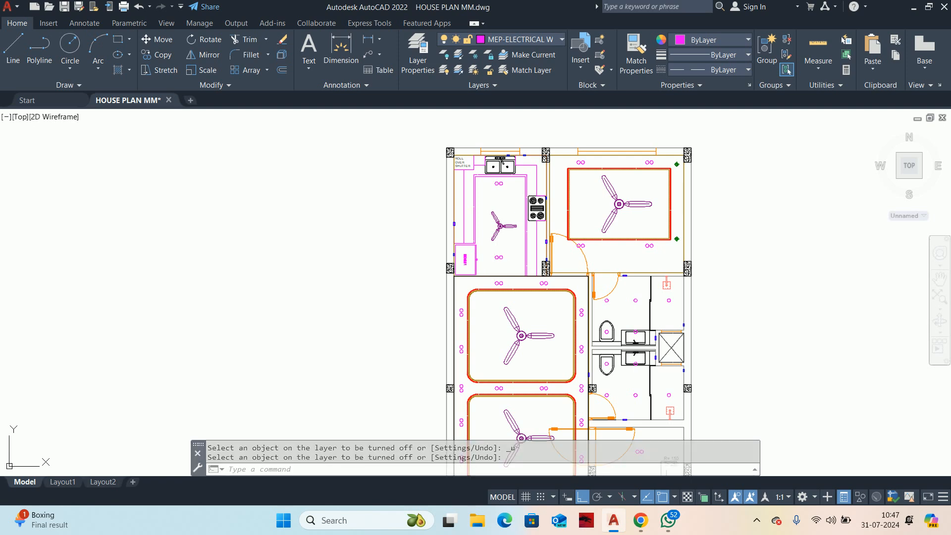
Step: Examine the switchboard block on the front room's wall and the arrangement of lights and fans across the ground floor plan
scroll(544, 327, "down", 4)
middle_click_drag(535, 374, 535, 318)
scroll(535, 318, "up", 8)
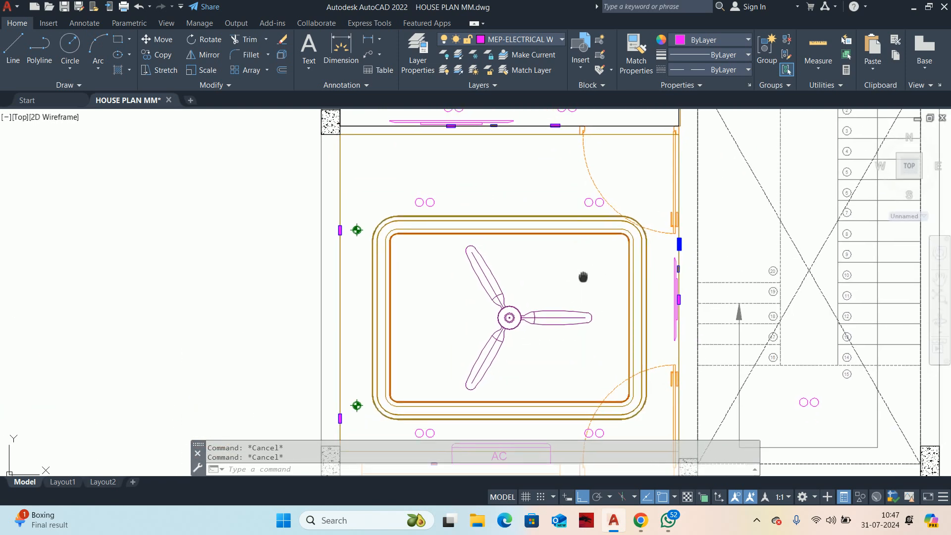
scroll(656, 247, "up", 5)
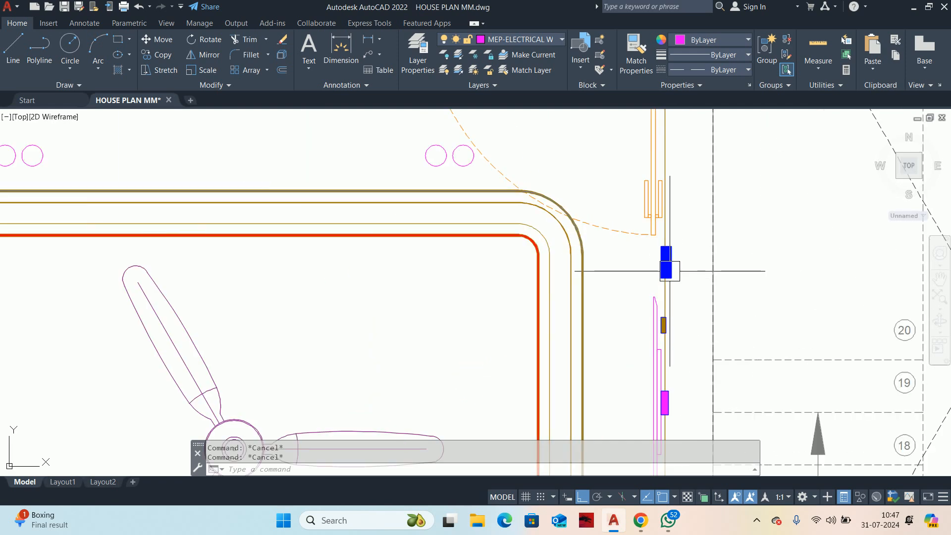
mouse_move(670, 271)
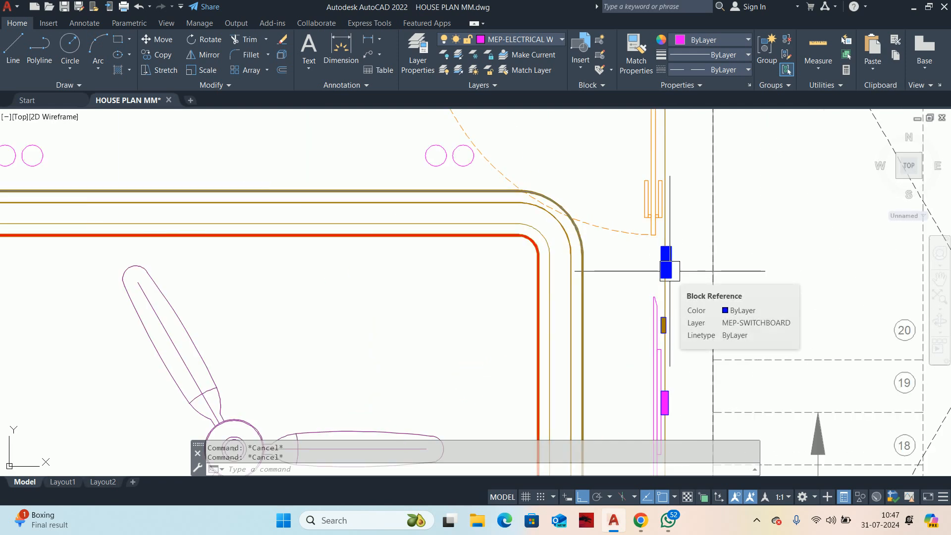
scroll(669, 271, "down", 7)
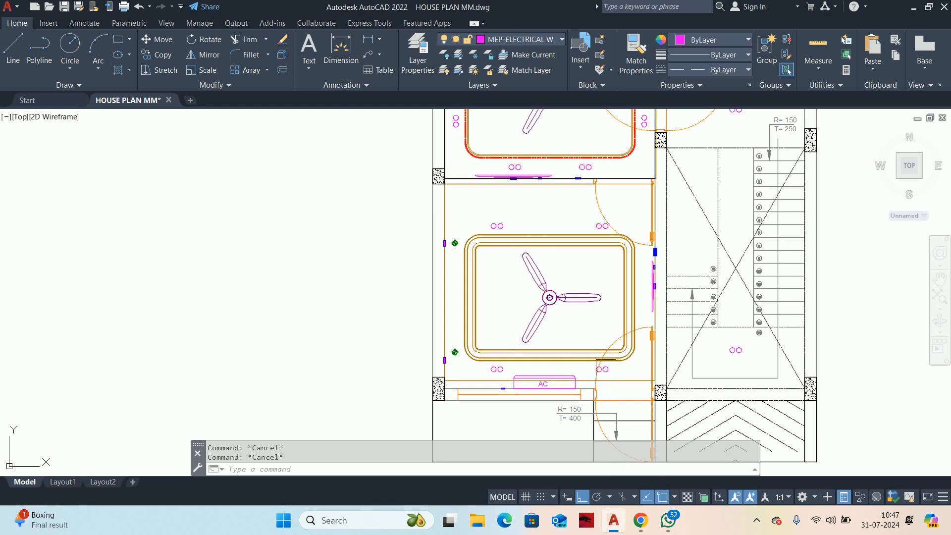
scroll(540, 364, "down", 2)
mouse_move(527, 315)
middle_mouse_down()
mouse_move(540, 364)
mouse_move(529, 425)
middle_mouse_up()
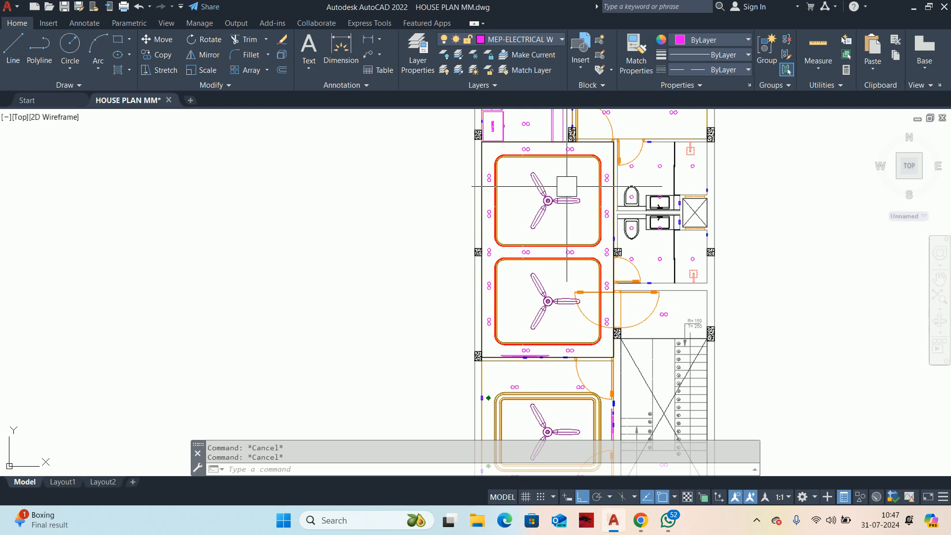
scroll(567, 186, "down", 3)
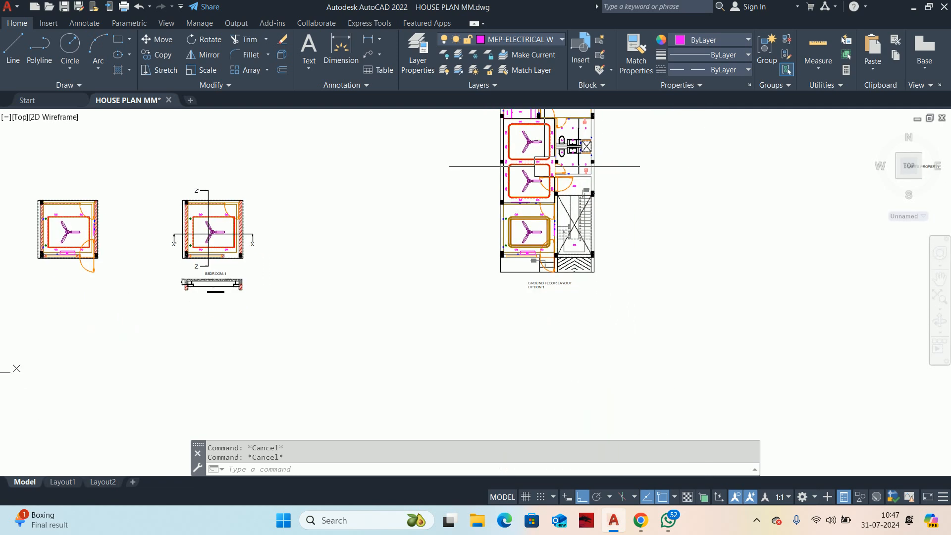
scroll(547, 220, "up", 5)
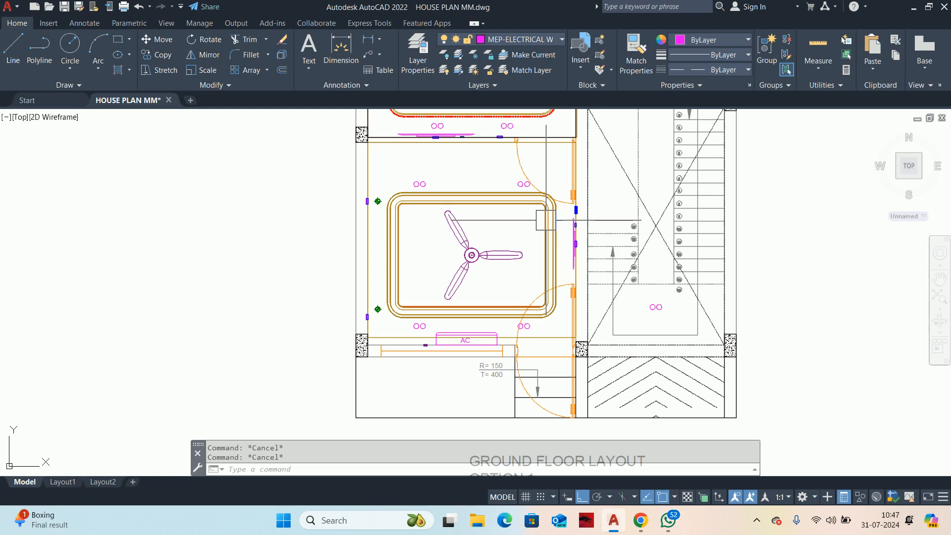
Step: Draw a wiring polyline from the front room's blue switchboard to the centers of the two paired ceiling lights near the upper door
middle_click_drag(546, 220, 572, 238)
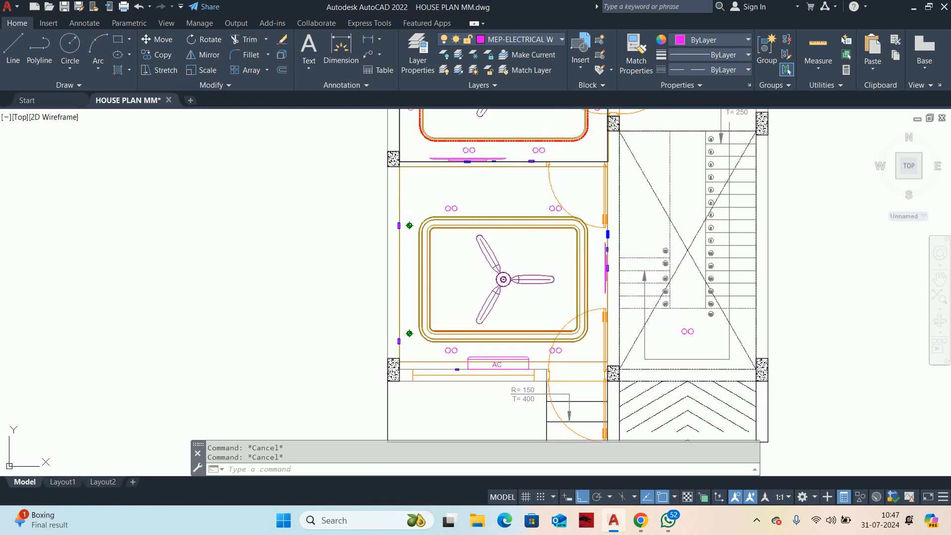
type("PL")
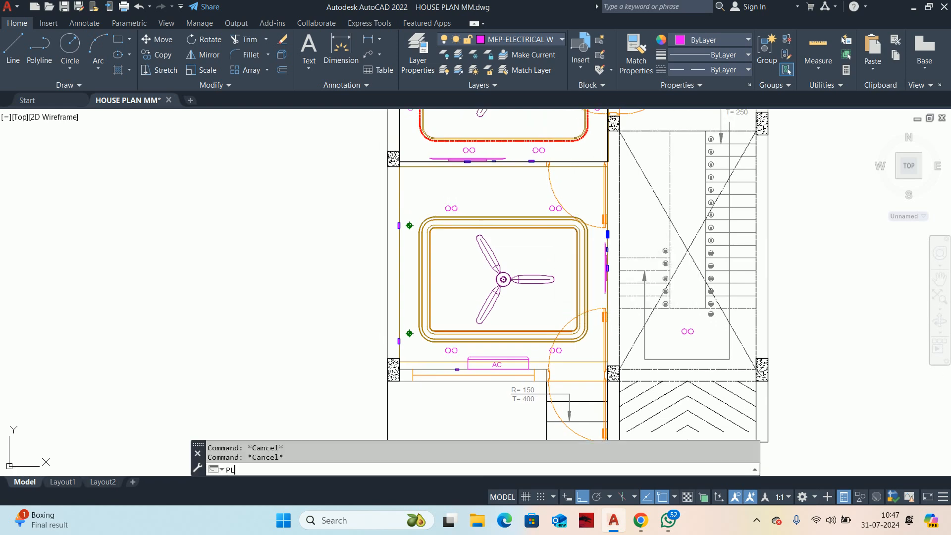
key("Return")
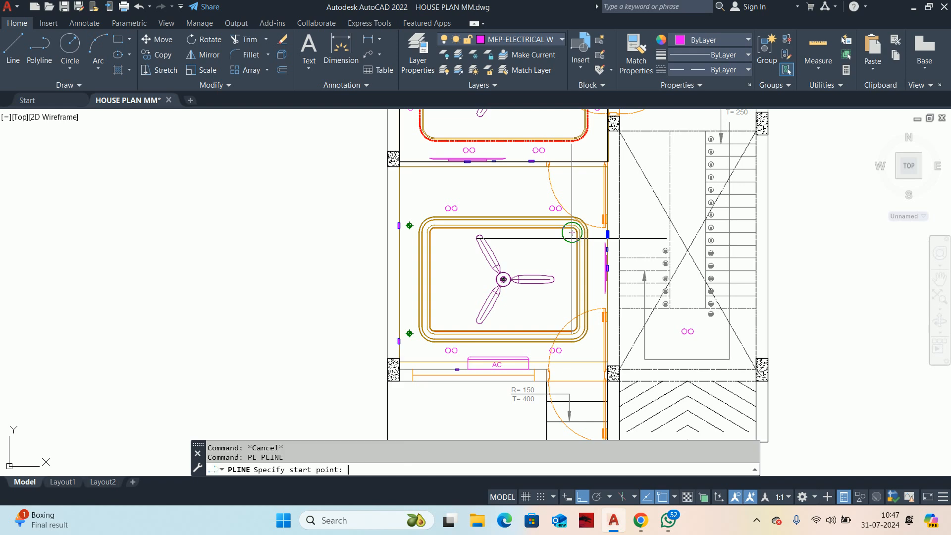
scroll(596, 234, "up", 6)
scroll(596, 234, "down", 4)
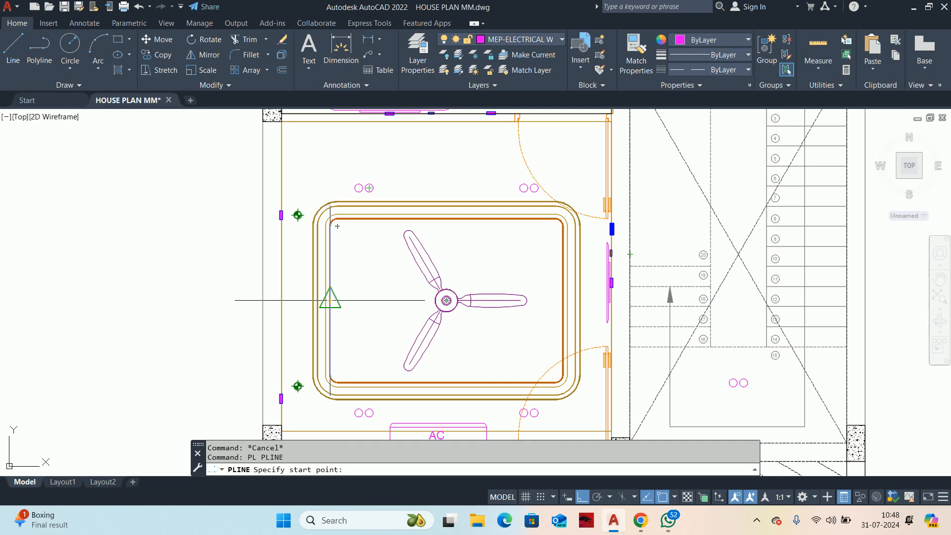
scroll(629, 220, "up", 4)
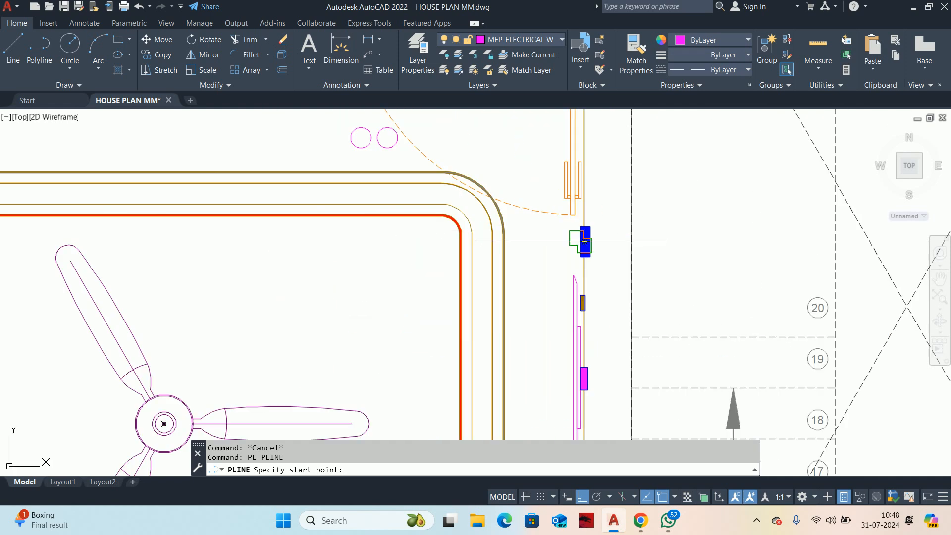
scroll(580, 238, "up", 5)
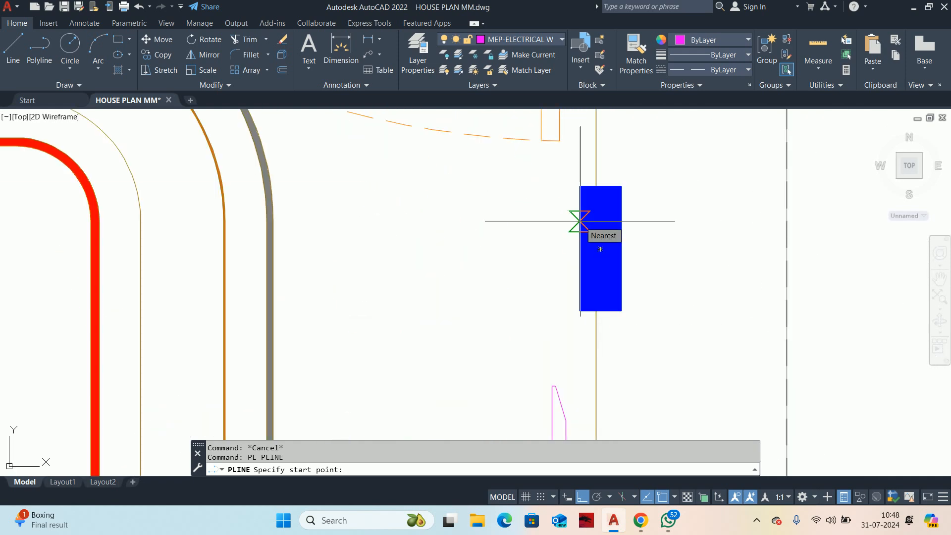
left_click(578, 208)
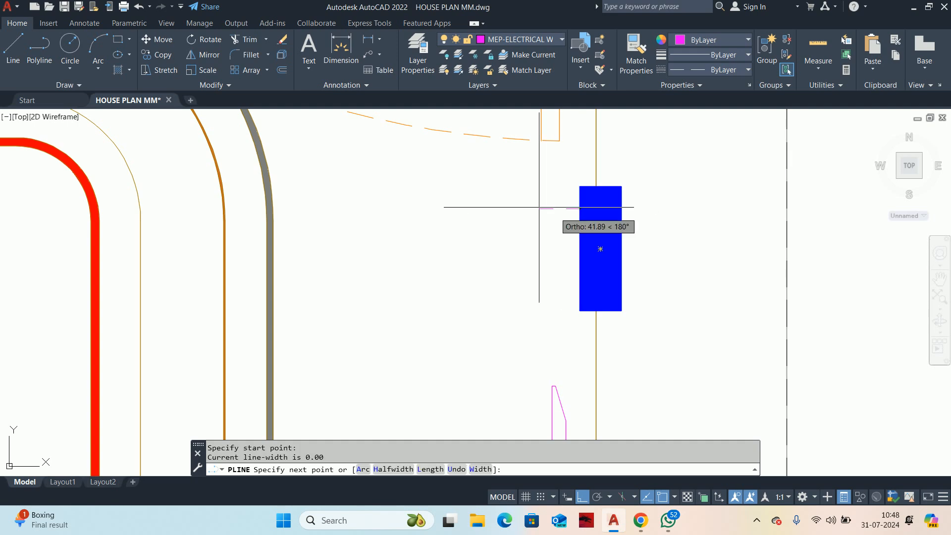
scroll(539, 207, "down", 5)
middle_click_drag(425, 183, 556, 218)
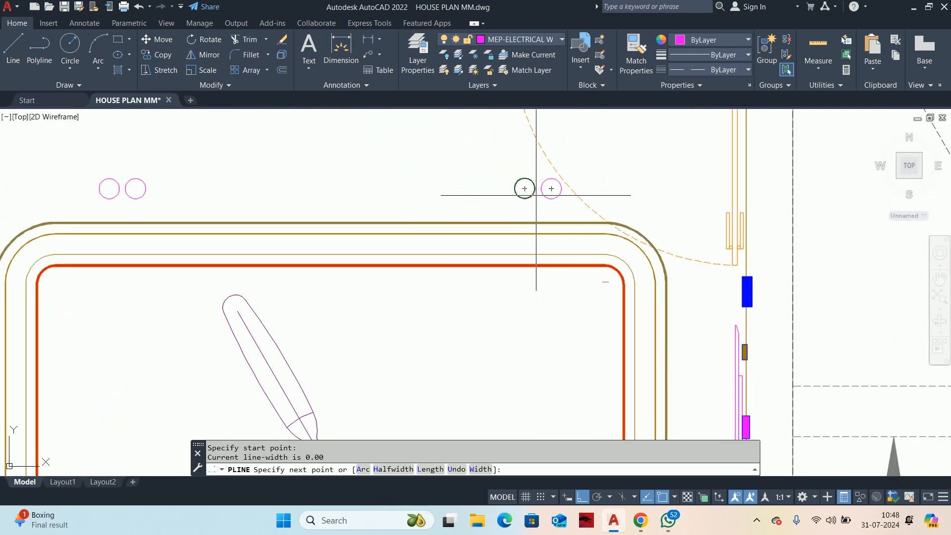
scroll(536, 196, "up", 4)
left_click(572, 177)
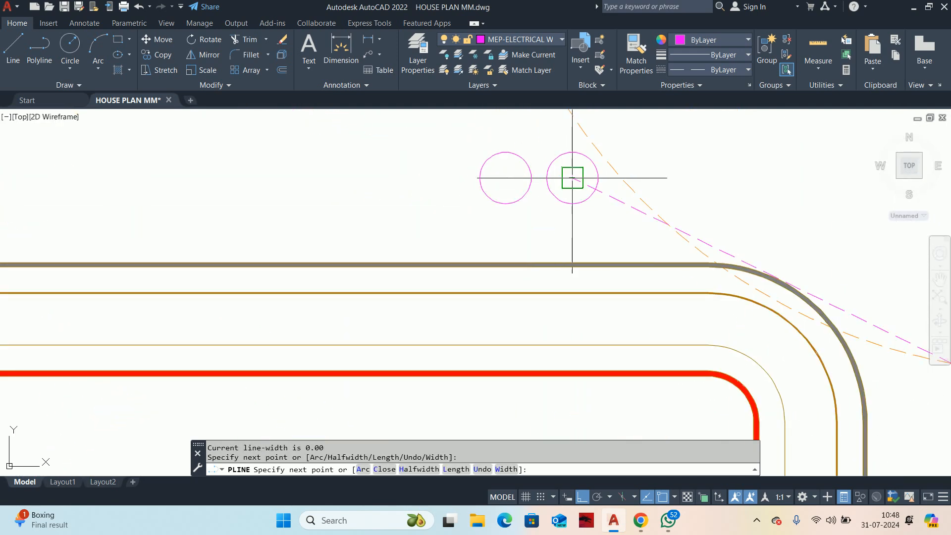
left_click(505, 178)
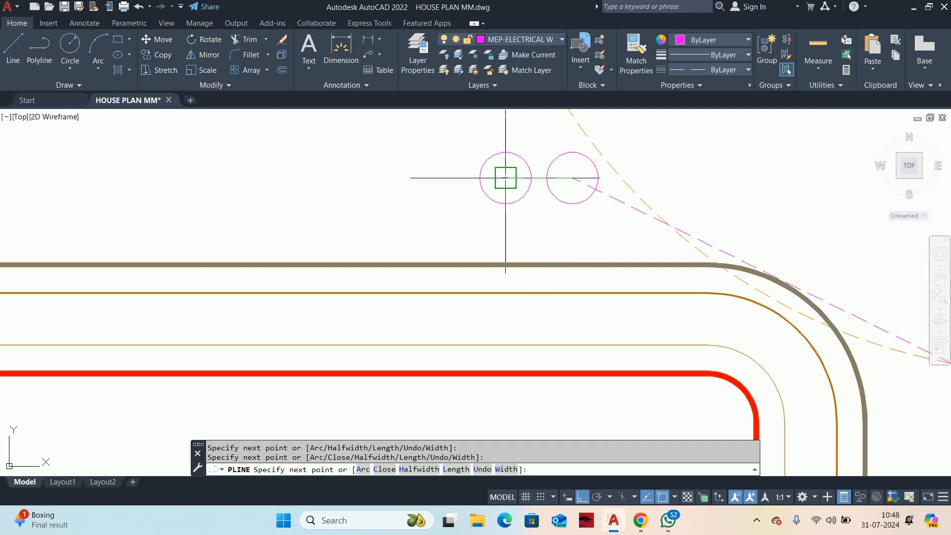
Step: Continue the wiring polyline straight down to the centers of the two paired lights near the AC, and end the command
scroll(493, 246, "down", 8)
middle_click_drag(500, 434, 501, 198)
scroll(505, 213, "up", 10)
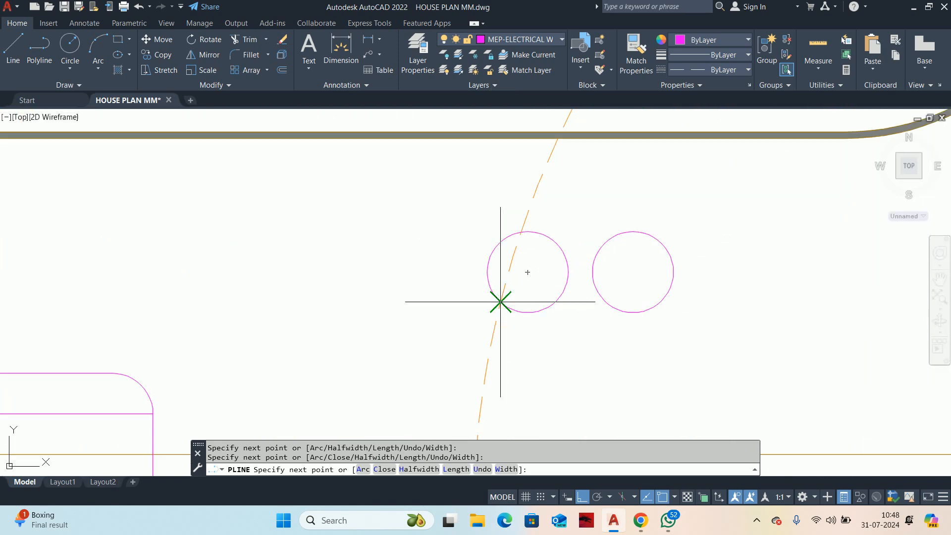
left_click(528, 271)
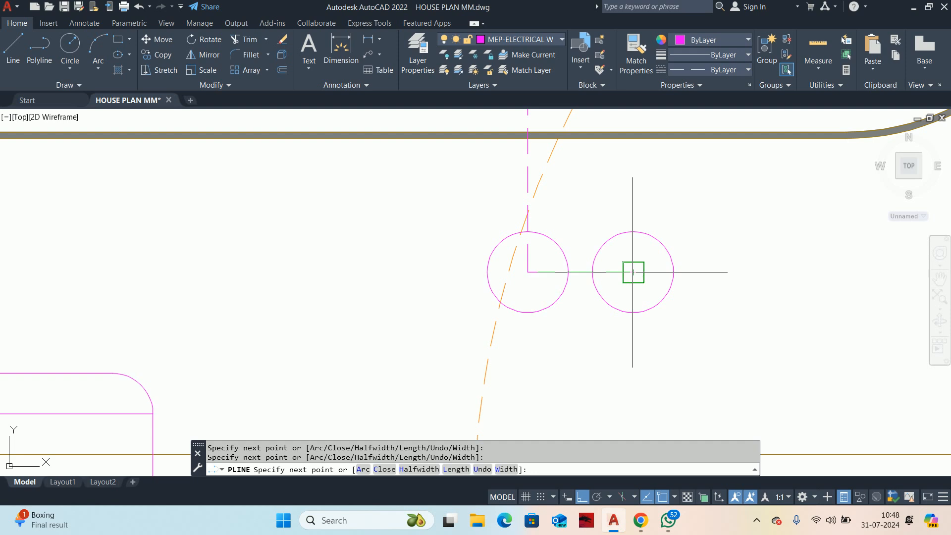
key("Escape")
key("Escape")
Step: Convert the polyline segment between the switchboard and the nearest light to an upward-bulging arc, with Ortho off
scroll(606, 205, "down", 8)
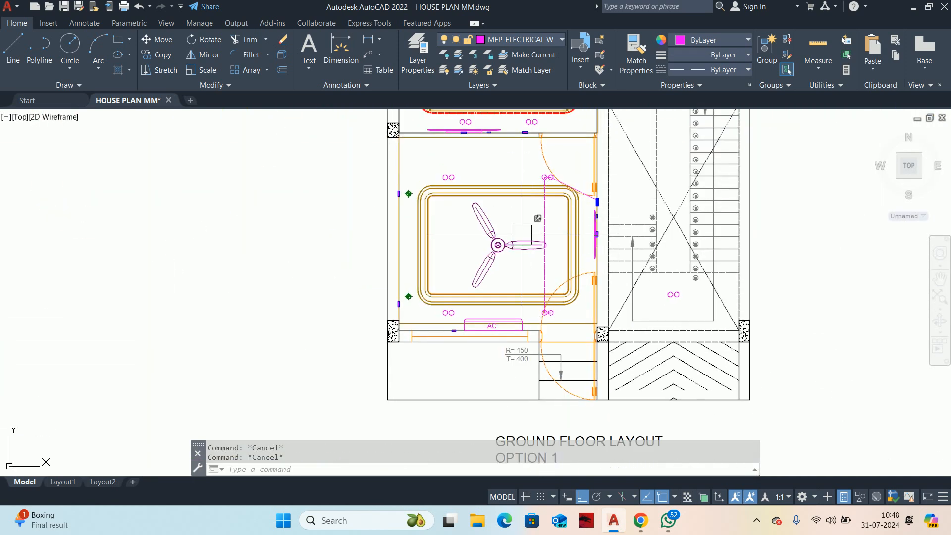
scroll(564, 219, "up", 6)
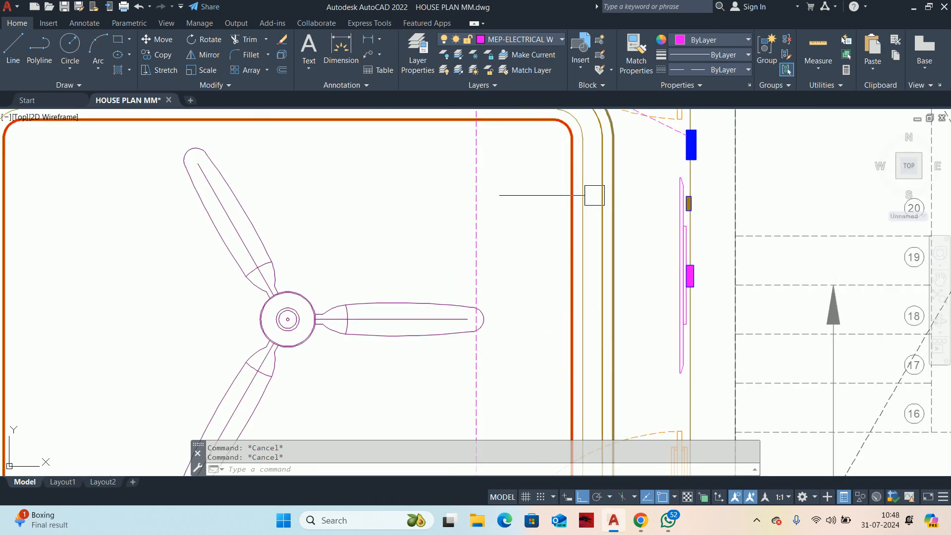
mouse_move(613, 187)
middle_mouse_down()
mouse_move(642, 240)
mouse_move(675, 266)
middle_mouse_up()
scroll(675, 266, "up", 2)
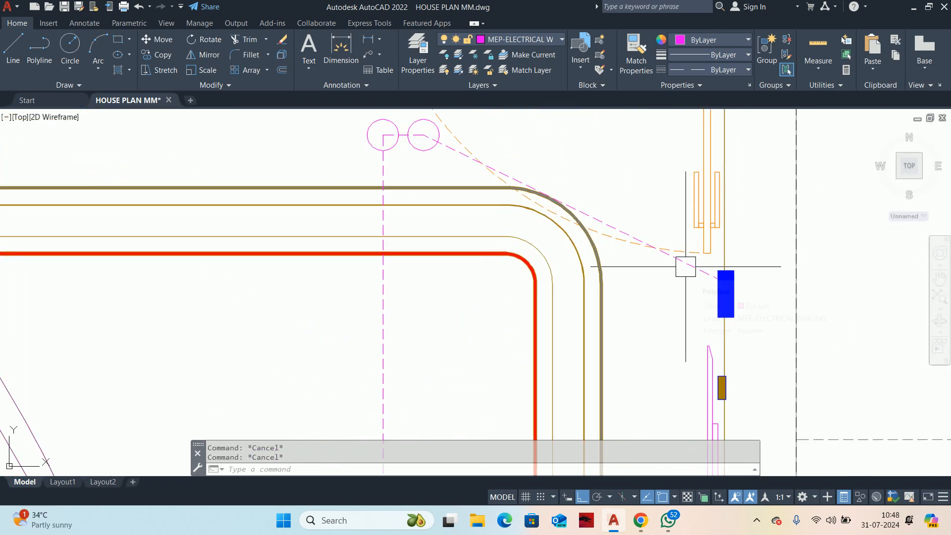
left_click(687, 268)
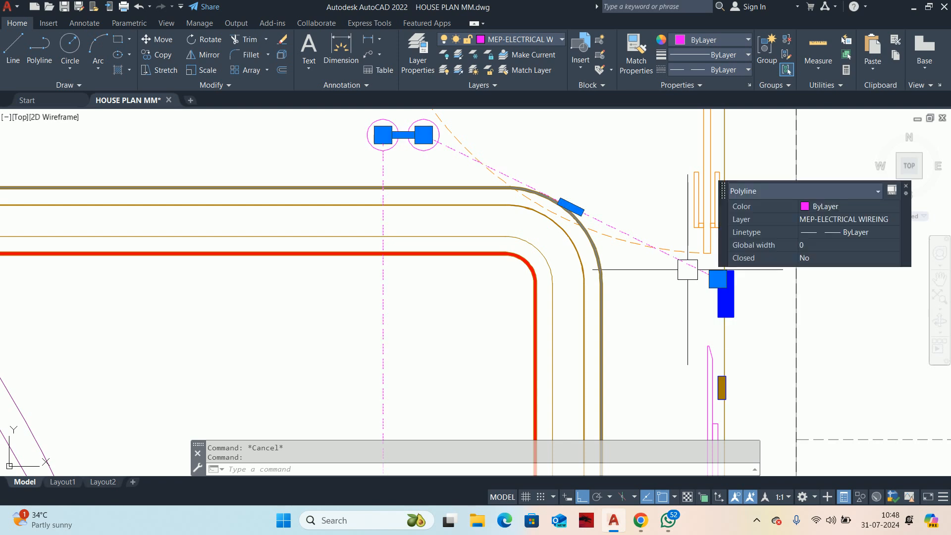
mouse_move(571, 206)
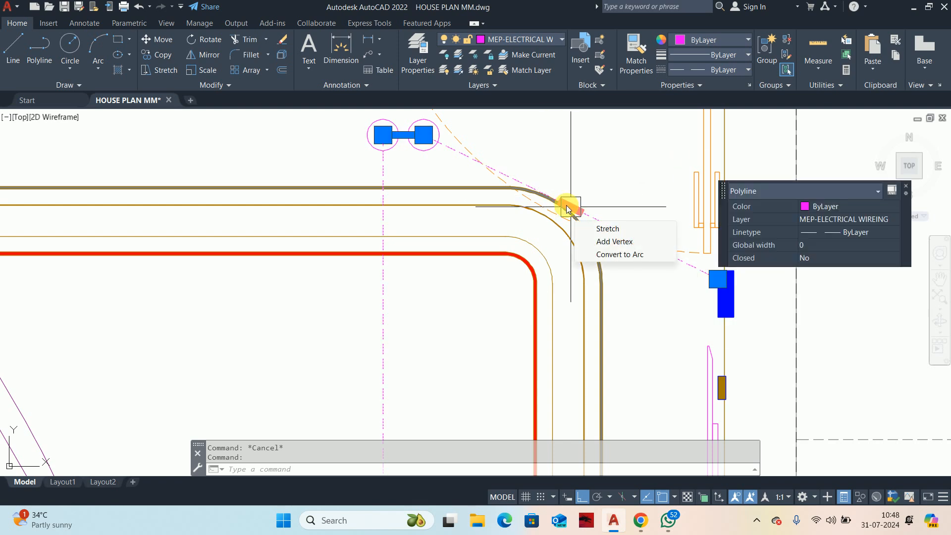
left_click(601, 256)
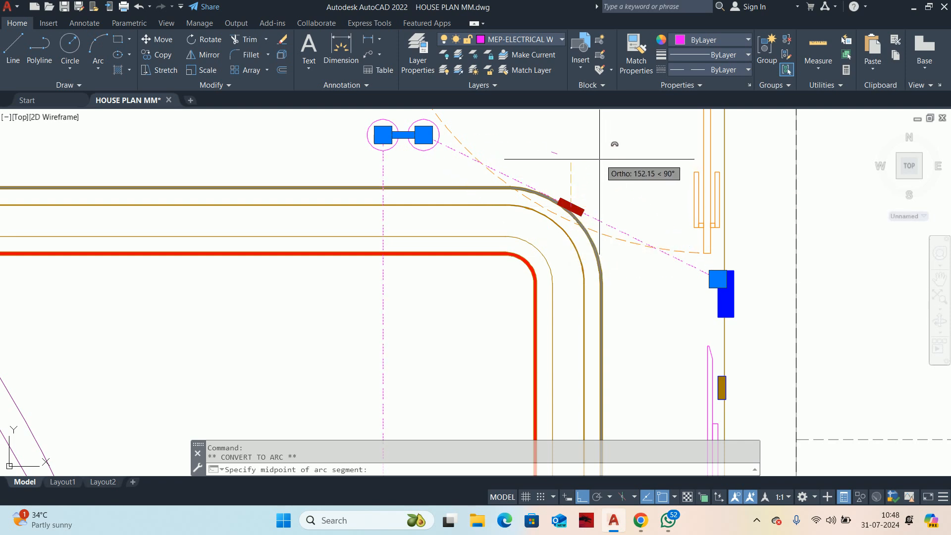
left_click(586, 496)
middle_click_drag(599, 207, 603, 353)
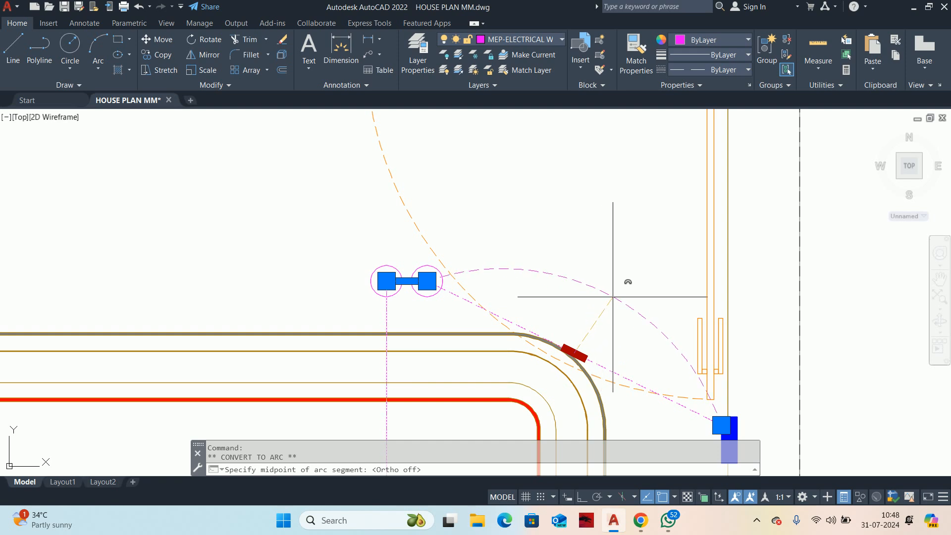
left_click(598, 306)
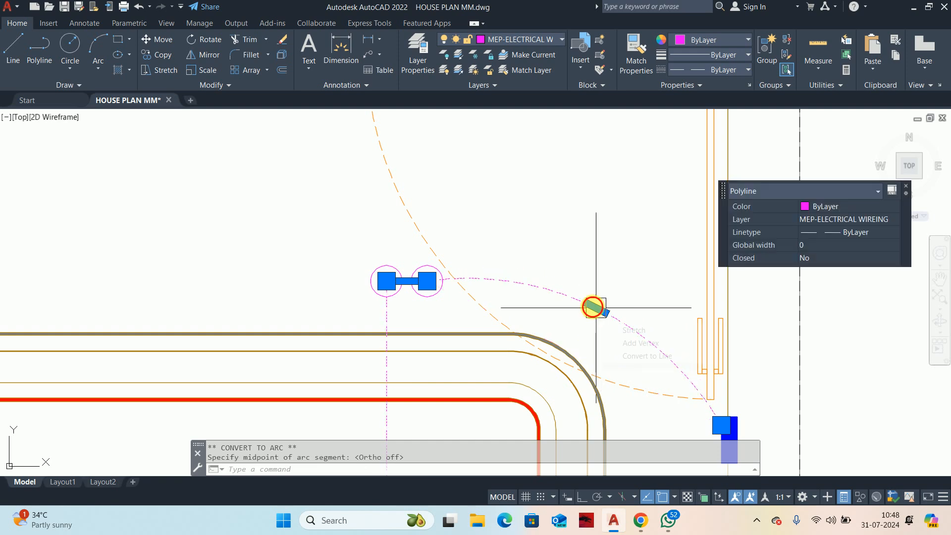
key("Escape")
Step: Convert the short wiring segment linking the two paired lights near the upper door to an upward-bulging arc
scroll(459, 271, "up", 4)
middle_click_drag(404, 291, 448, 366)
left_click(452, 341)
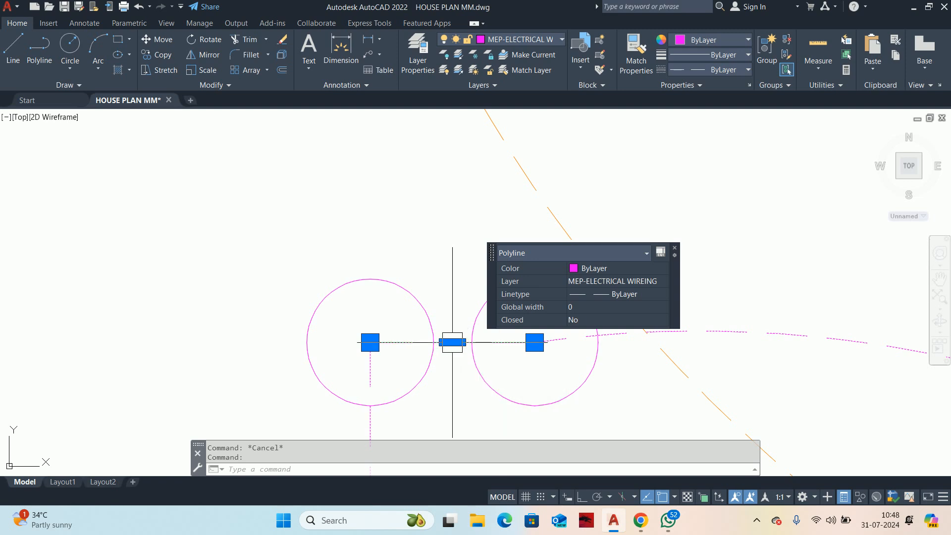
mouse_move(452, 342)
left_click(488, 391)
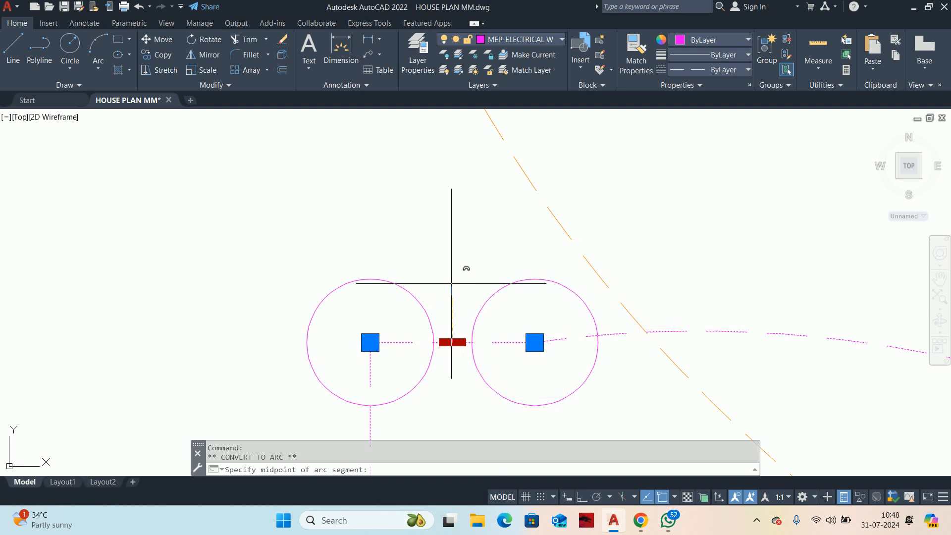
scroll(451, 284, "up", 2)
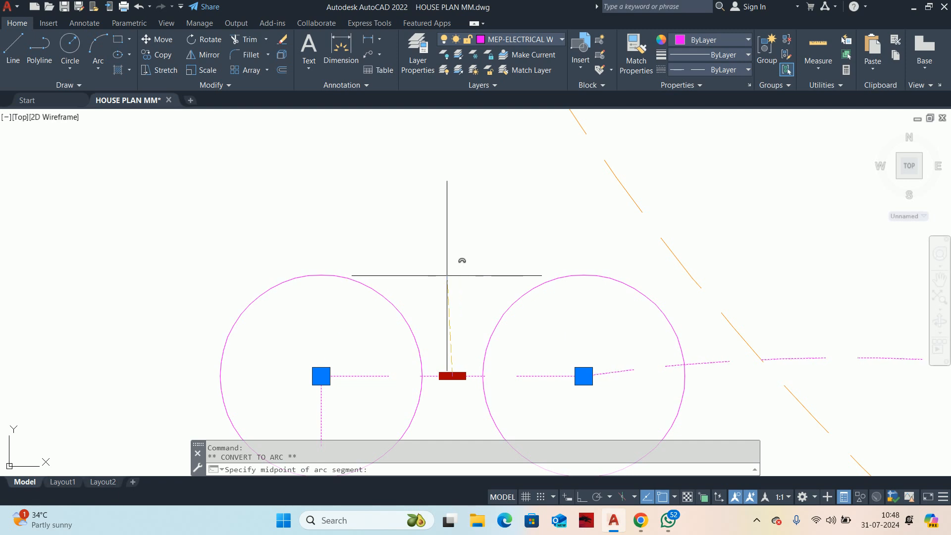
scroll(446, 276, "down", 6)
key("Escape")
key("Escape")
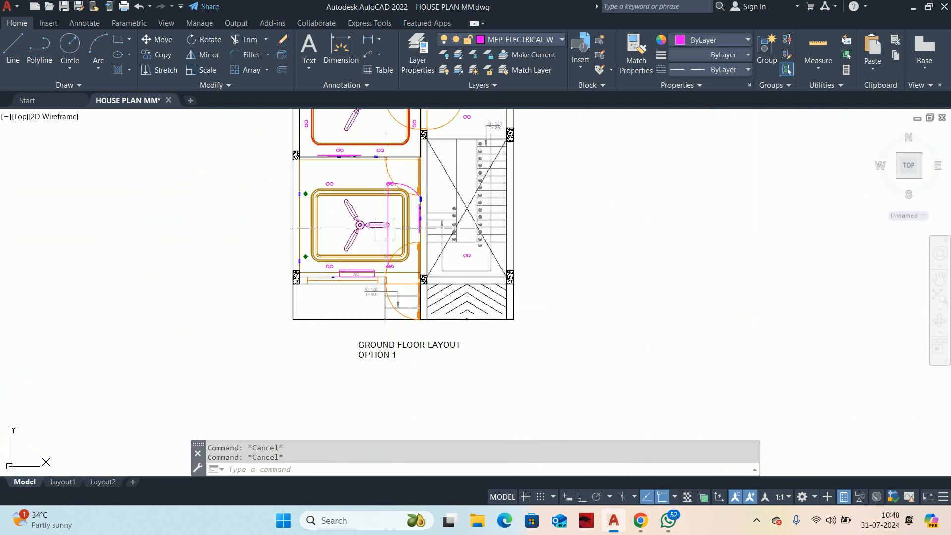
Step: Convert the long vertical wiring segment beside the fan to an arc bulging gently toward the switchboard wall
scroll(385, 228, "up", 5)
left_click(387, 216)
mouse_move(402, 245)
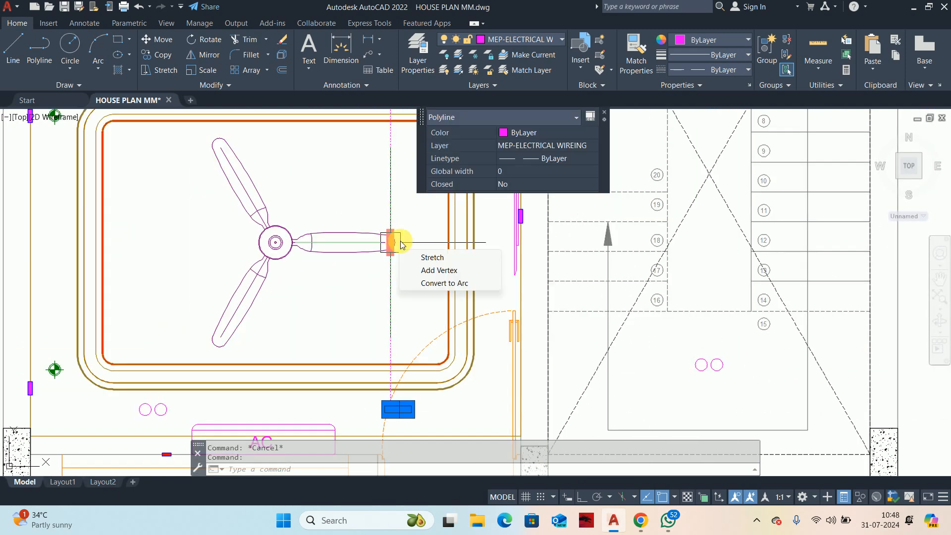
left_click(447, 281)
scroll(424, 254, "up", 4)
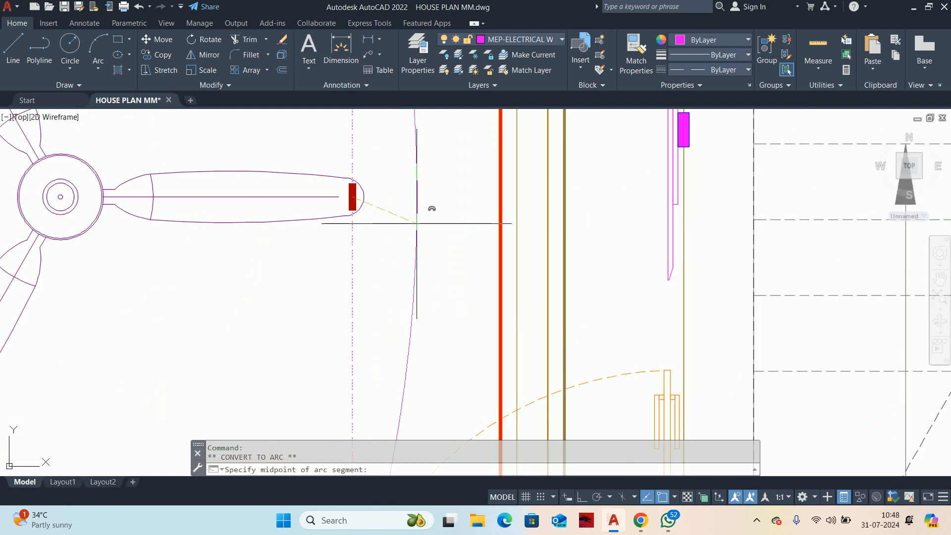
scroll(417, 224, "down", 5)
key("Escape")
key("Escape")
Step: Convert the short wiring segment linking the two lower paired lights near the entrance door to an upward-bulging arc
scroll(381, 261, "up", 8)
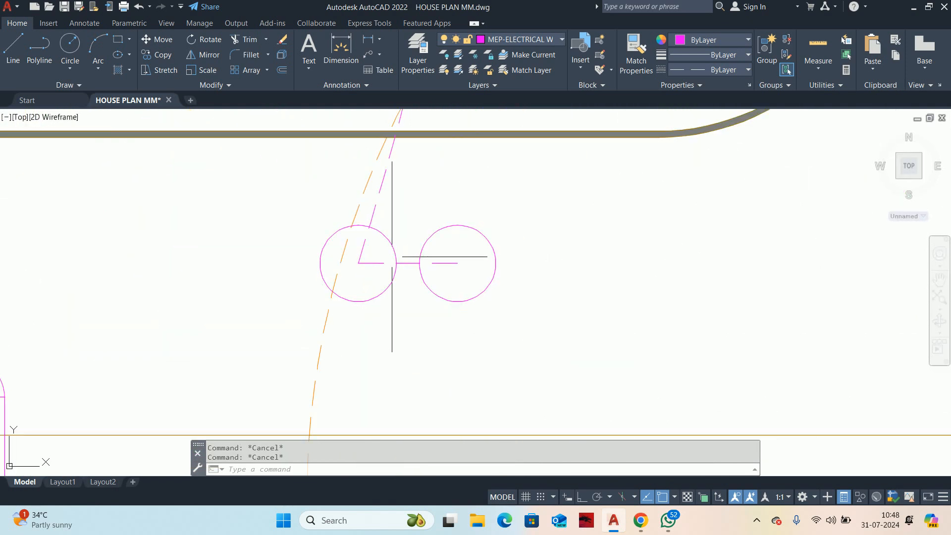
left_click(415, 261)
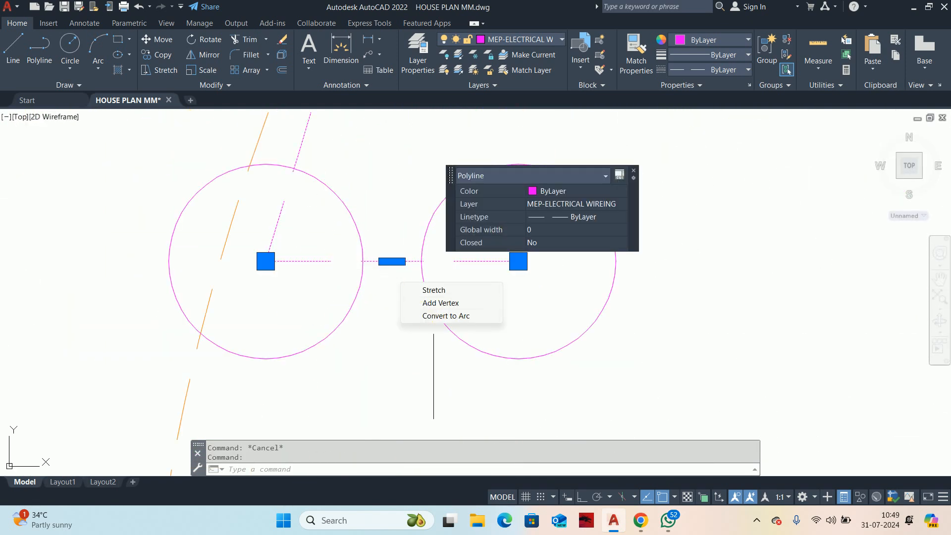
mouse_move(396, 266)
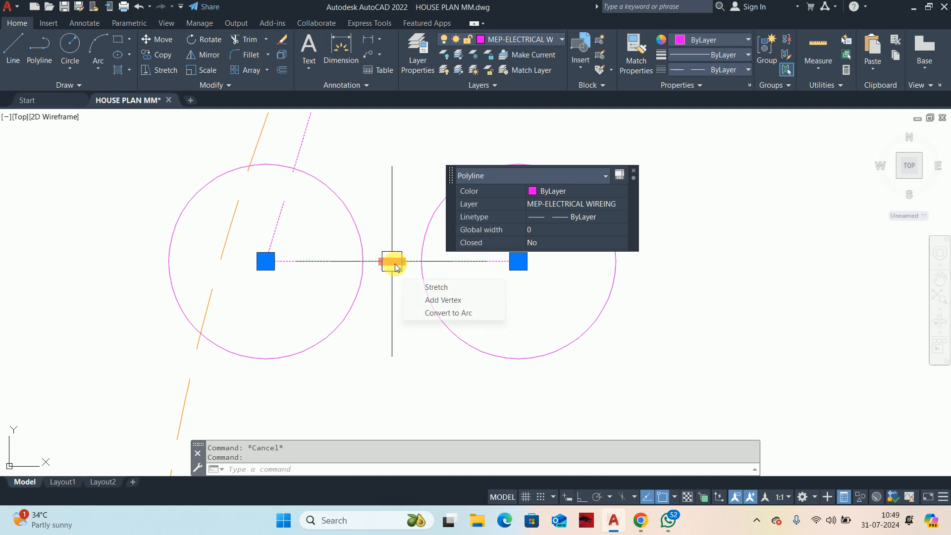
left_click(428, 321)
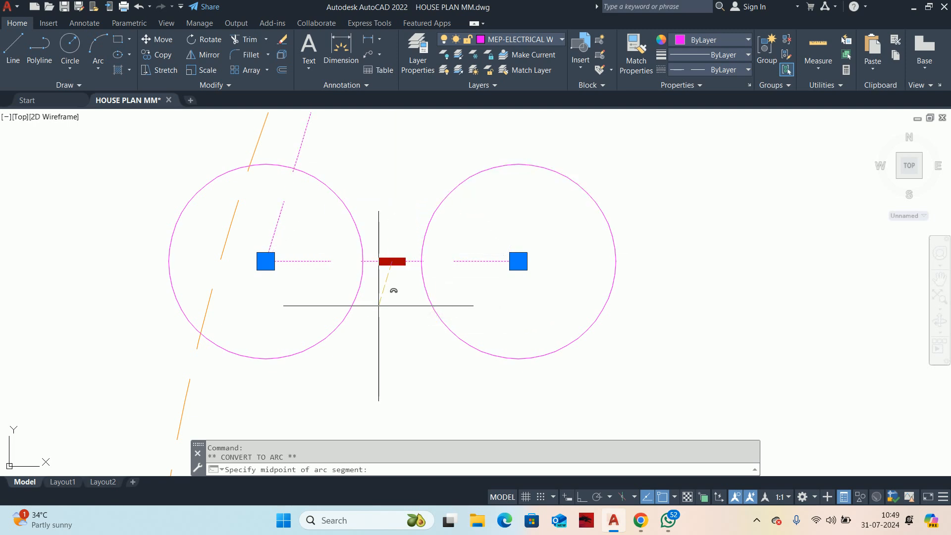
left_click(392, 203)
scroll(391, 203, "down", 12)
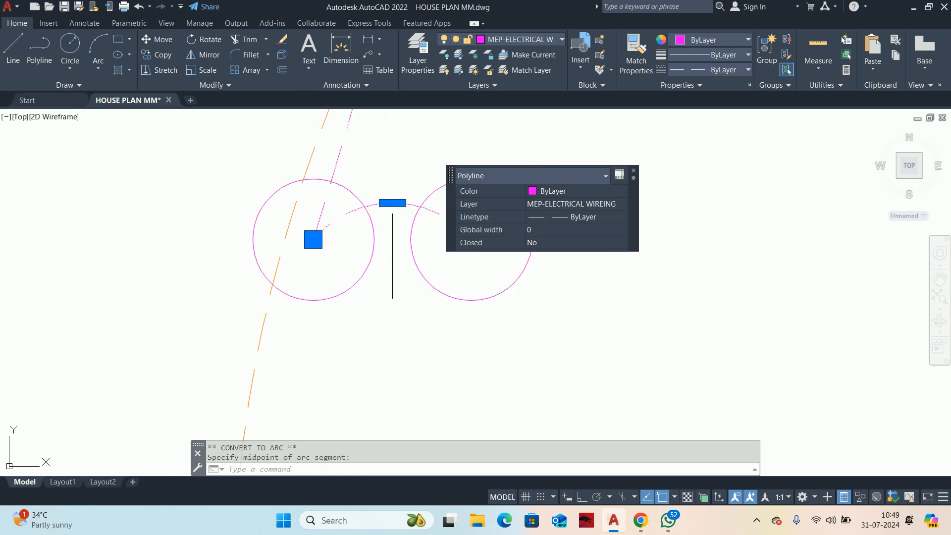
key("Escape")
key("Escape")
scroll(503, 239, "down", 2)
Step: List the curved wiring polyline's properties to check its total length, and close the listing
middle_click_drag(502, 238, 476, 373)
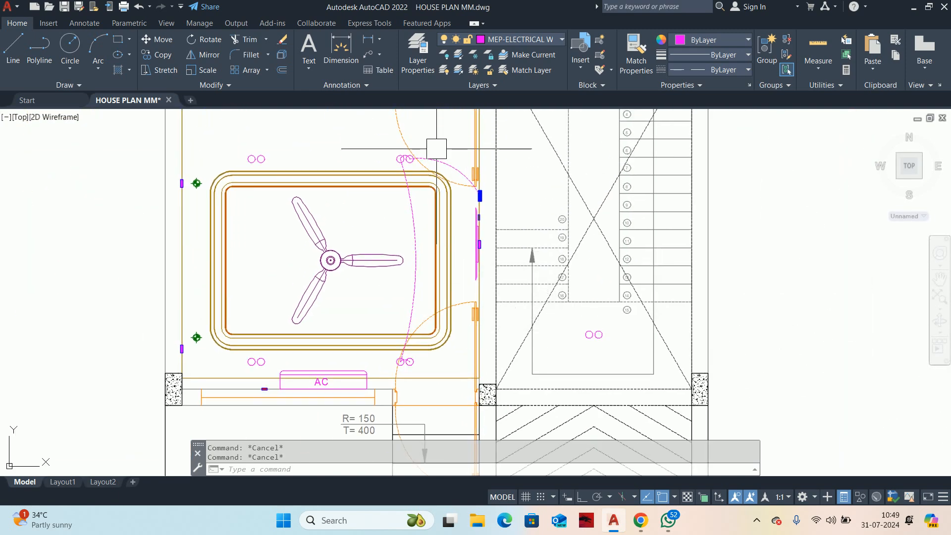
left_click(441, 165)
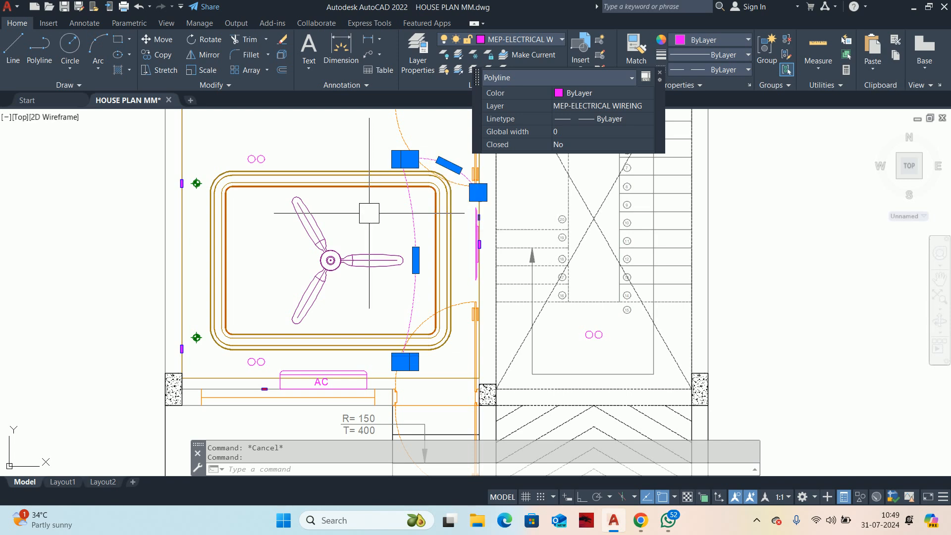
scroll(445, 186, "up", 2)
key("Escape")
type("l")
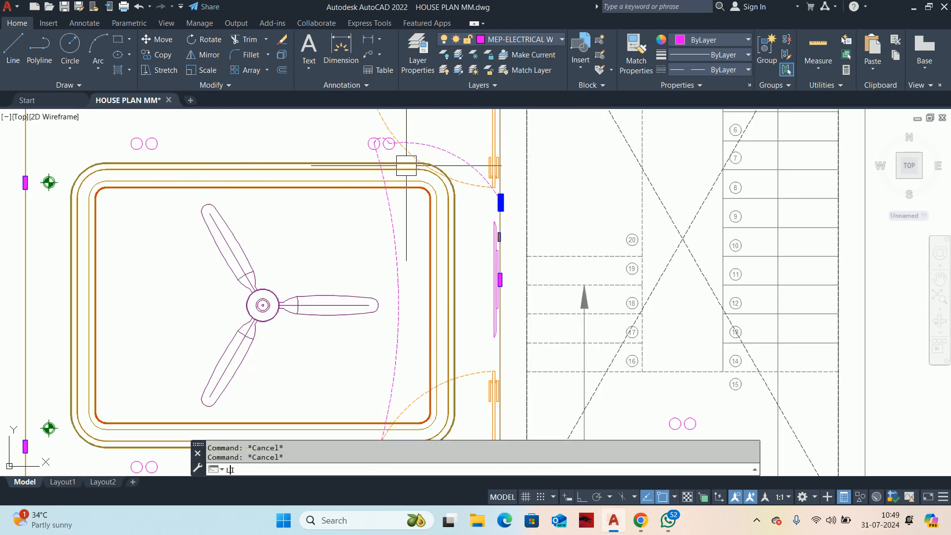
right_click(439, 148)
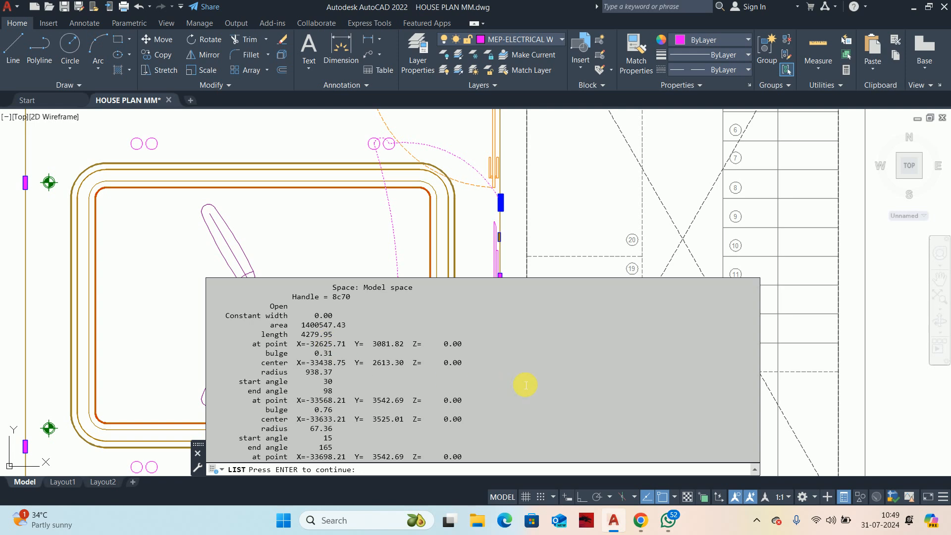
key("Escape")
key("Escape")
left_click(304, 242)
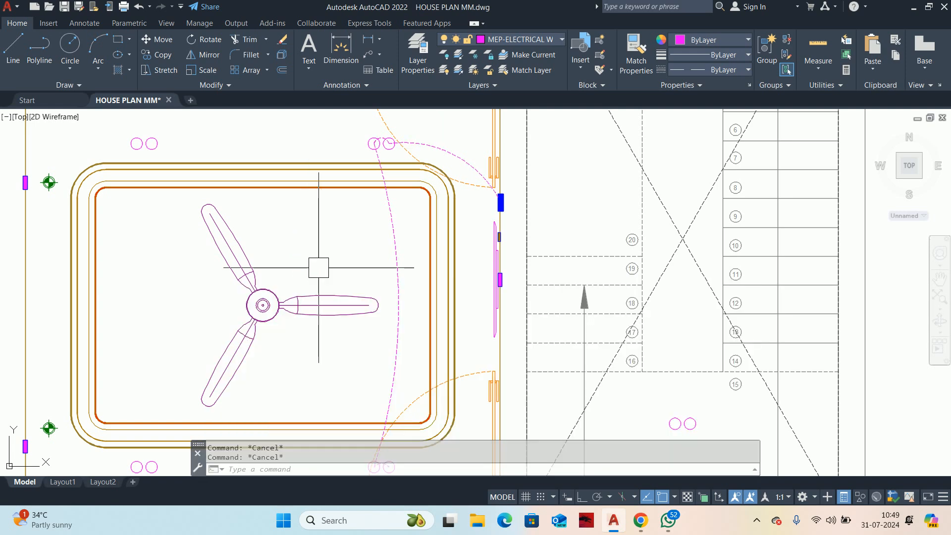
Step: Stretch the midpoint of the arc between the switchboard and the nearest light so that it bulges downward
scroll(366, 285, "down", 2)
middle_click_drag(436, 309, 657, 354)
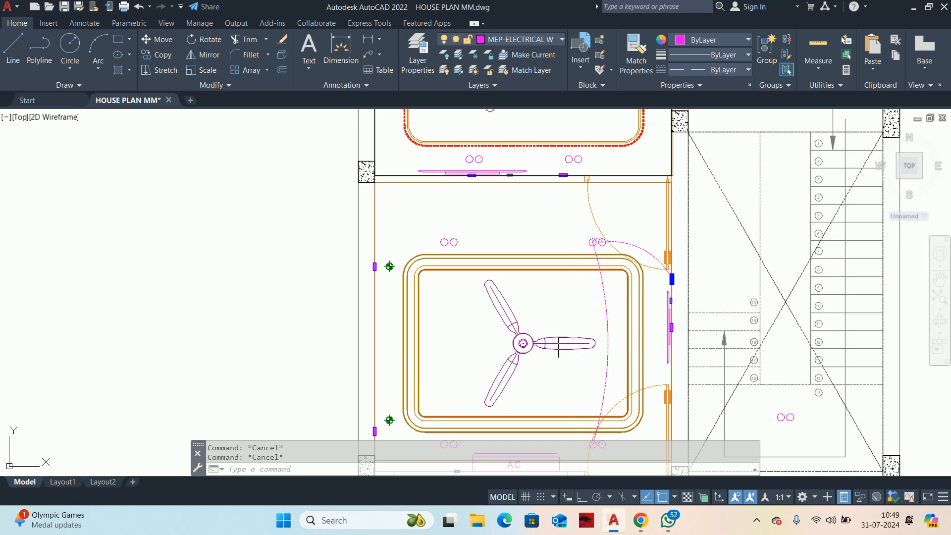
scroll(483, 267, "up", 2)
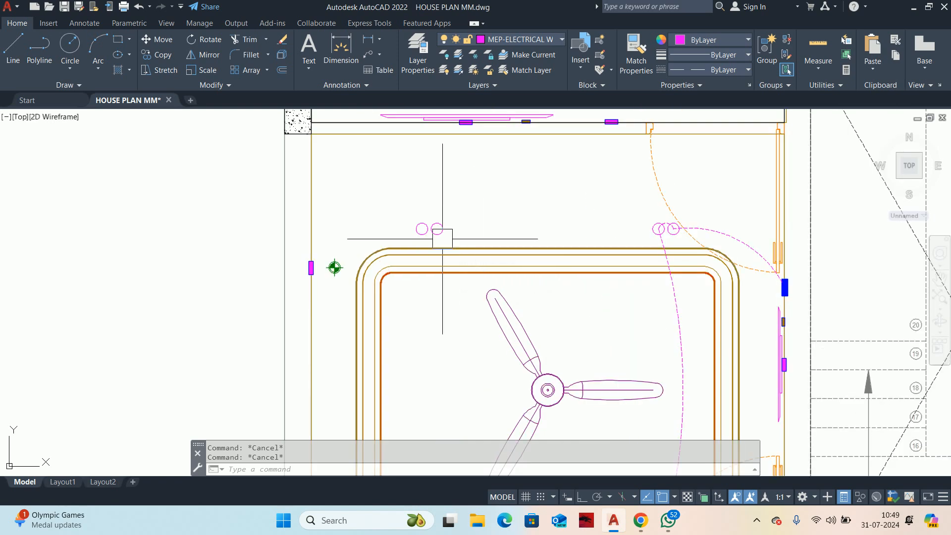
left_click(736, 239)
scroll(737, 239, "up", 6)
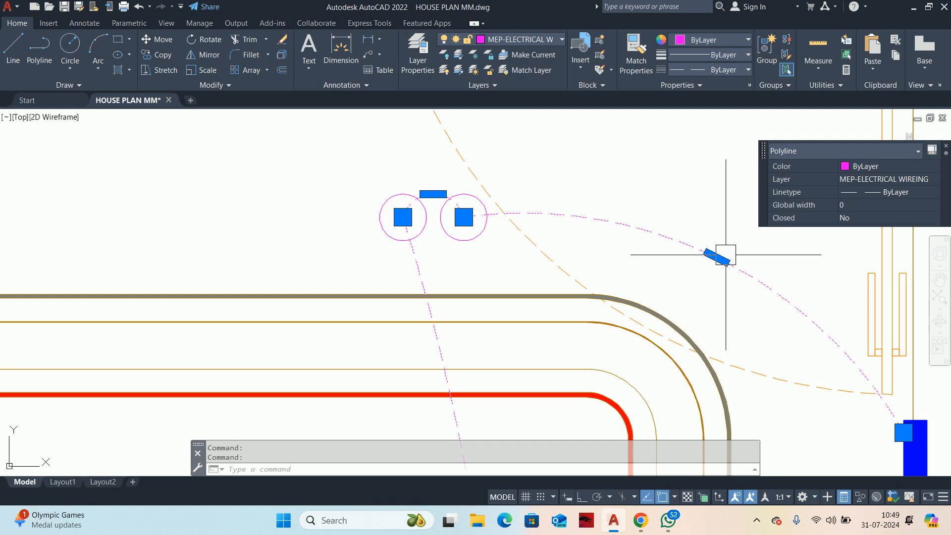
left_click(716, 256)
scroll(644, 304, "up", 4)
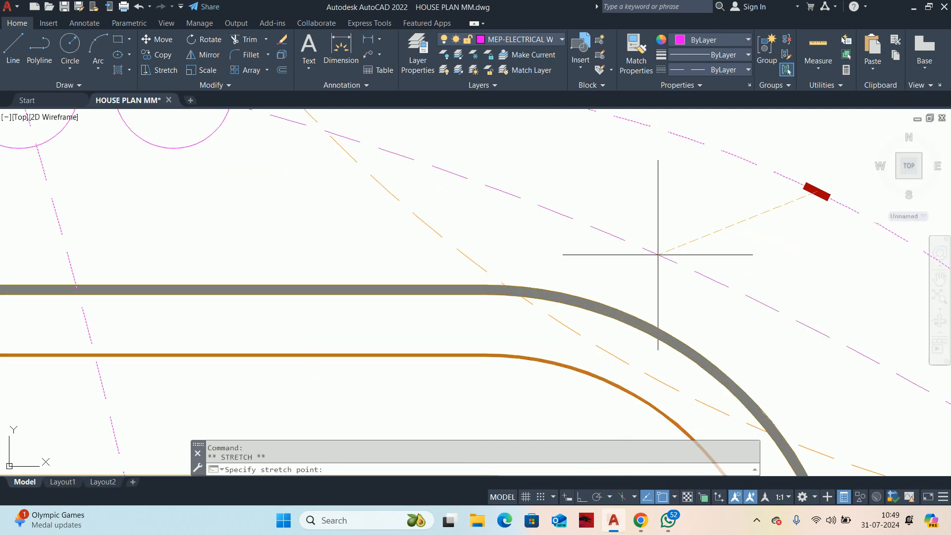
scroll(532, 304, "down", 2)
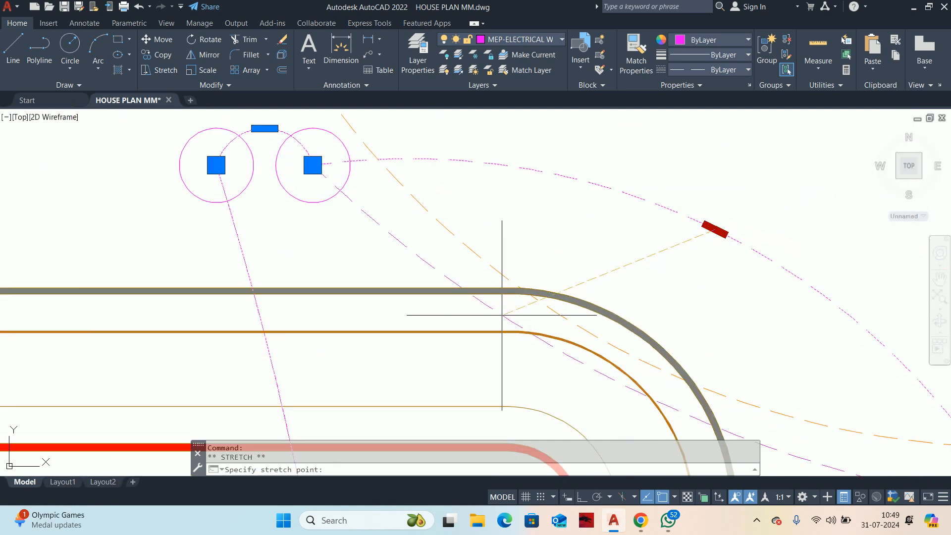
left_click(635, 391)
key("Escape")
scroll(520, 280, "down", 6)
key("Escape")
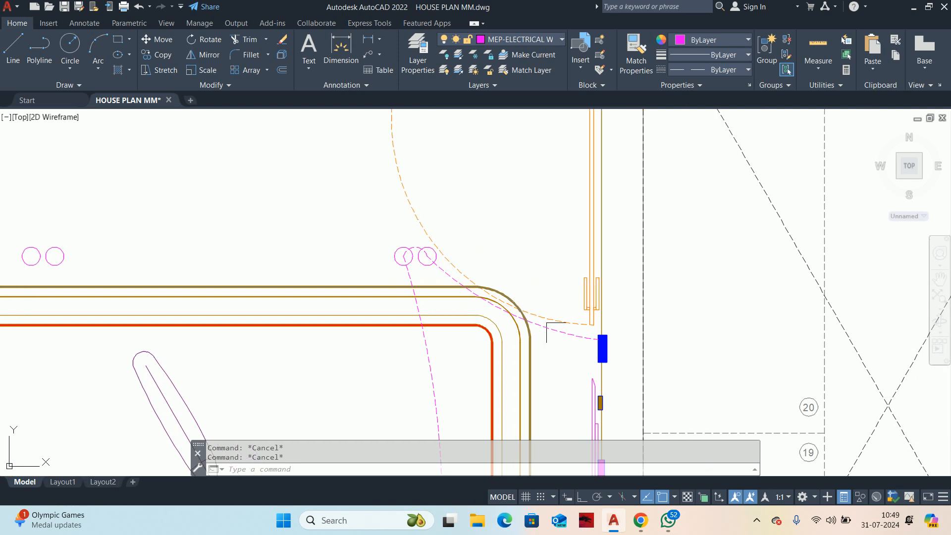
Step: Move the wiring's end point slightly down along the blue switchboard's edge
scroll(547, 327, "up", 4)
left_click(580, 322)
scroll(632, 342, "up", 4)
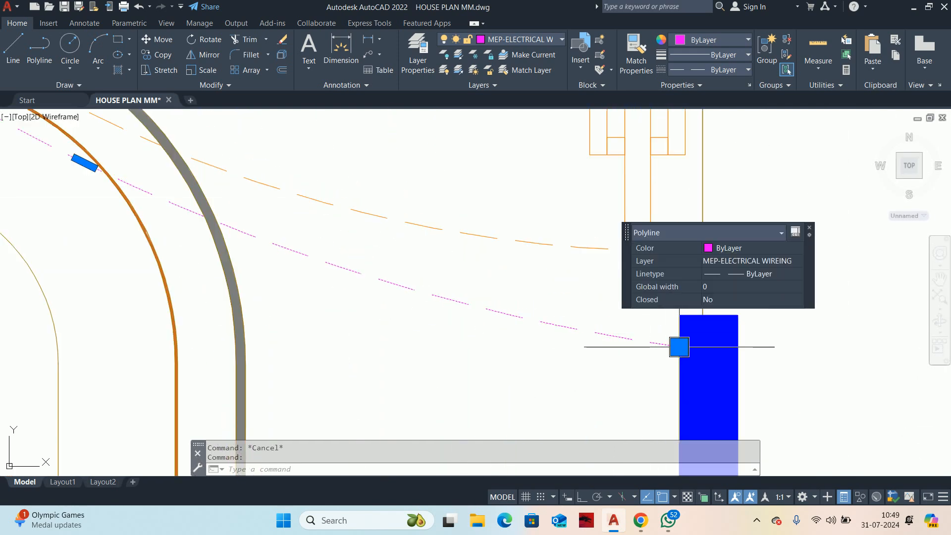
left_click(679, 347)
left_click(678, 365)
key("Escape")
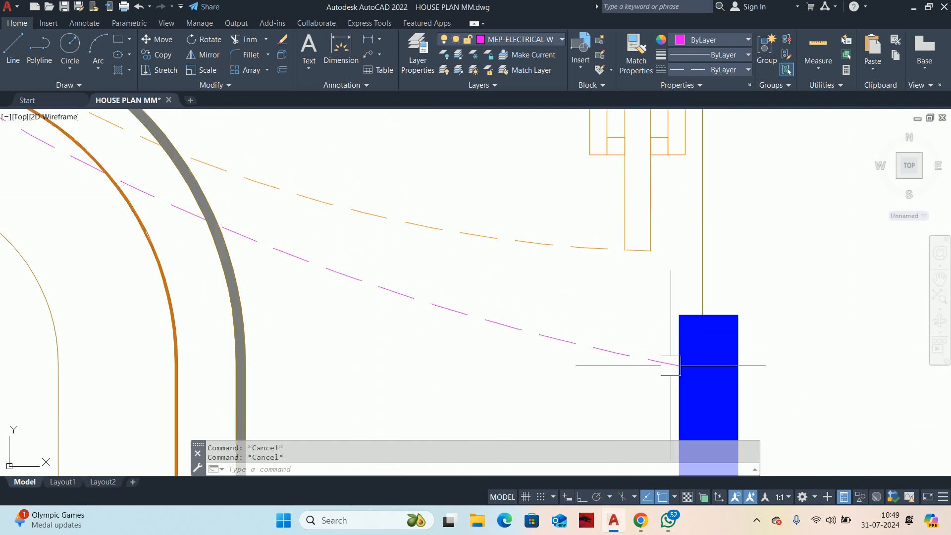
Step: Draw a second wiring polyline from the switchboard's edge, above the first wire, to the centers of the far upper paired lights
type("pl")
key("Return")
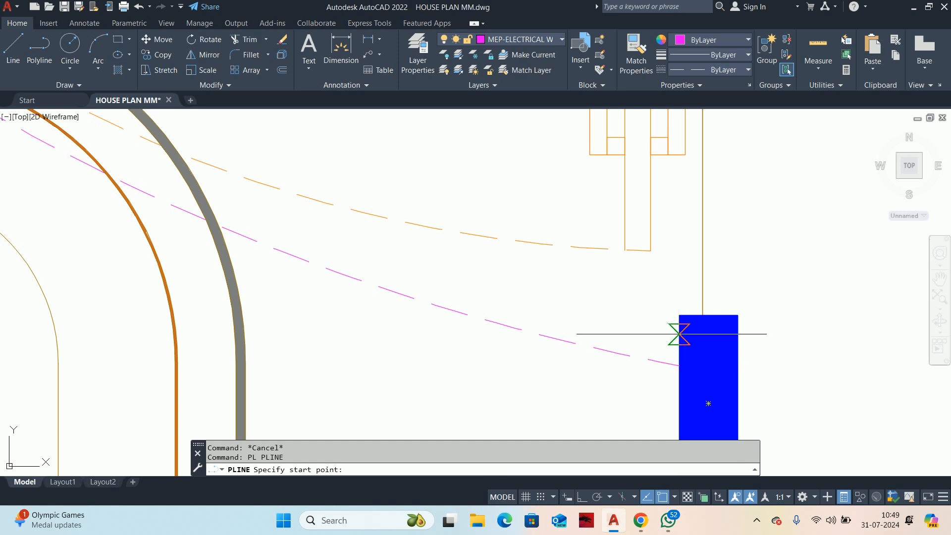
left_click(679, 346)
scroll(644, 297, "down", 5)
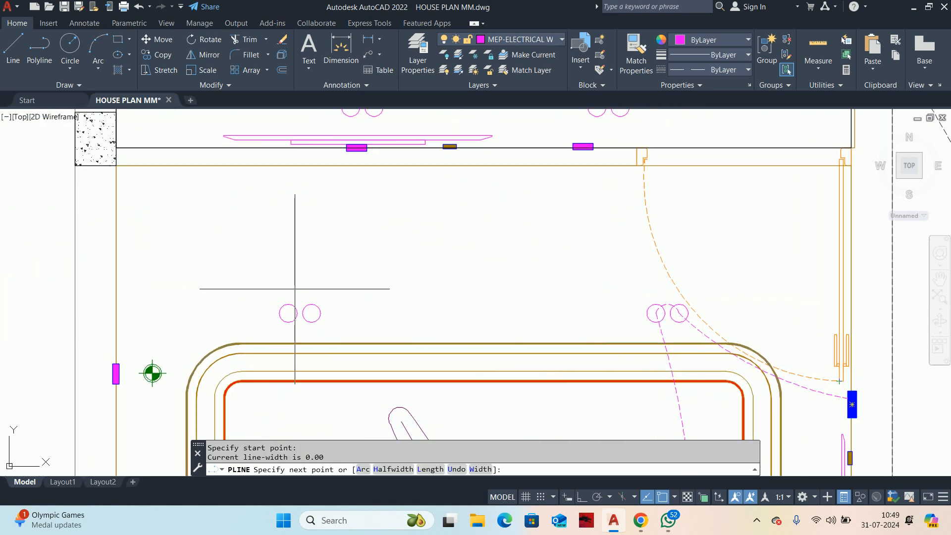
scroll(297, 295, "up", 4)
left_click(334, 346)
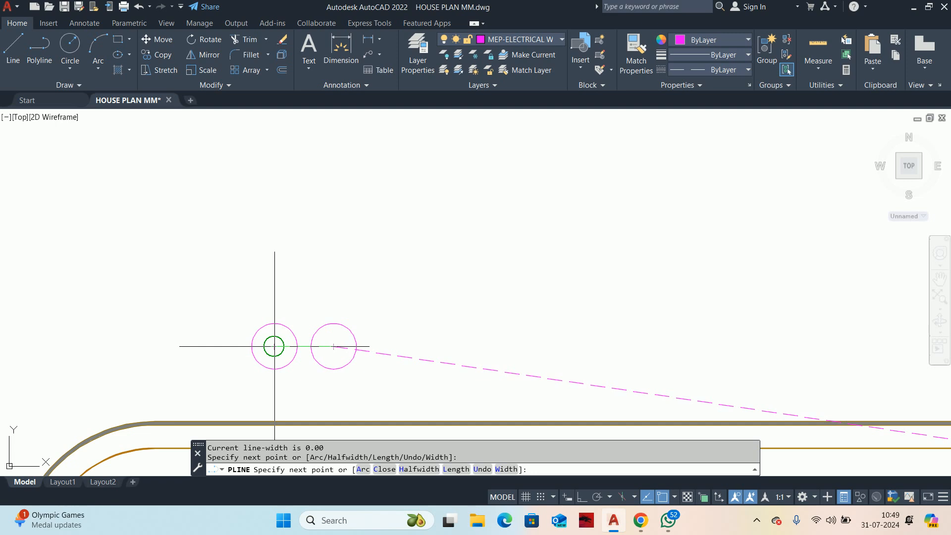
left_click(275, 346)
Step: Continue the second wiring polyline down to the centers of the far lower paired lights beside the AC, and end the command
scroll(270, 348, "down", 4)
scroll(353, 304, "up", 3)
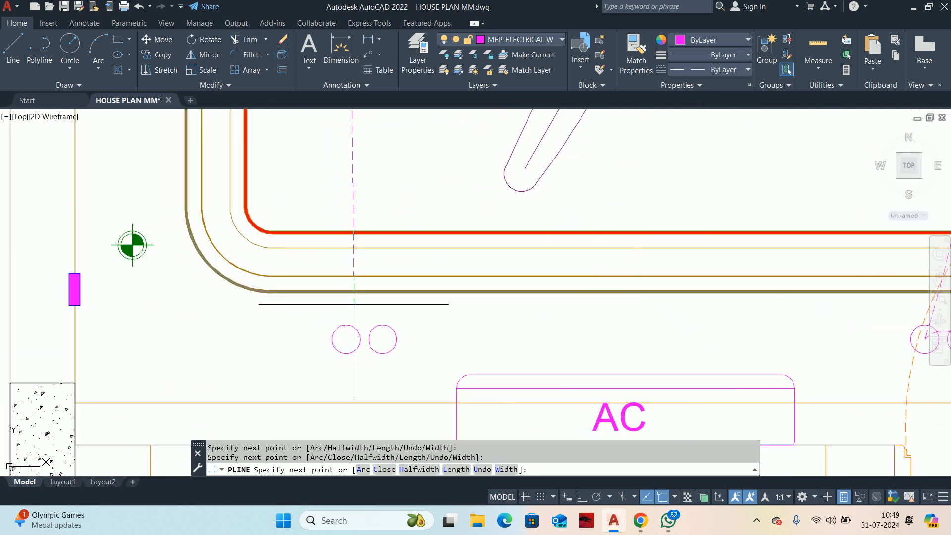
left_click(345, 339)
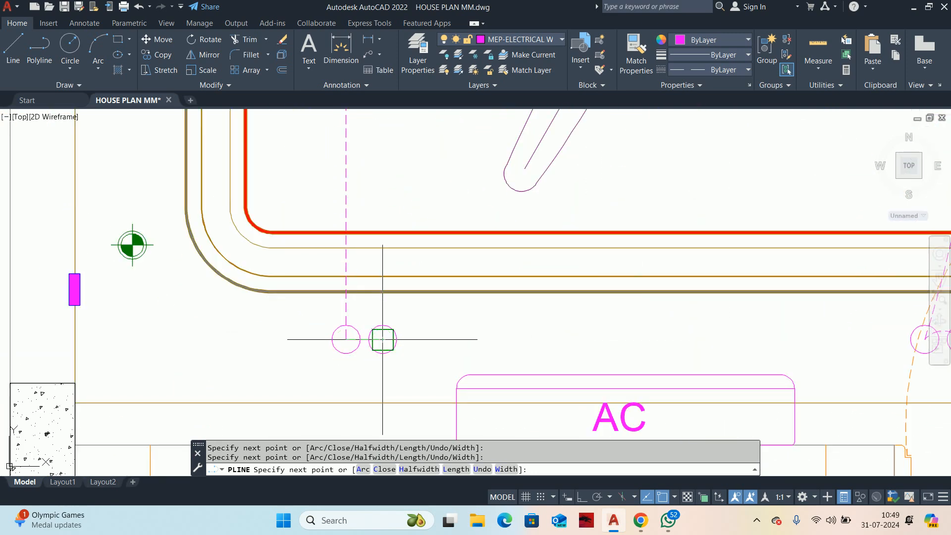
left_click(382, 339)
key("Return")
scroll(358, 339, "up", 3)
scroll(363, 335, "down", 9)
middle_click_drag(463, 270, 431, 344)
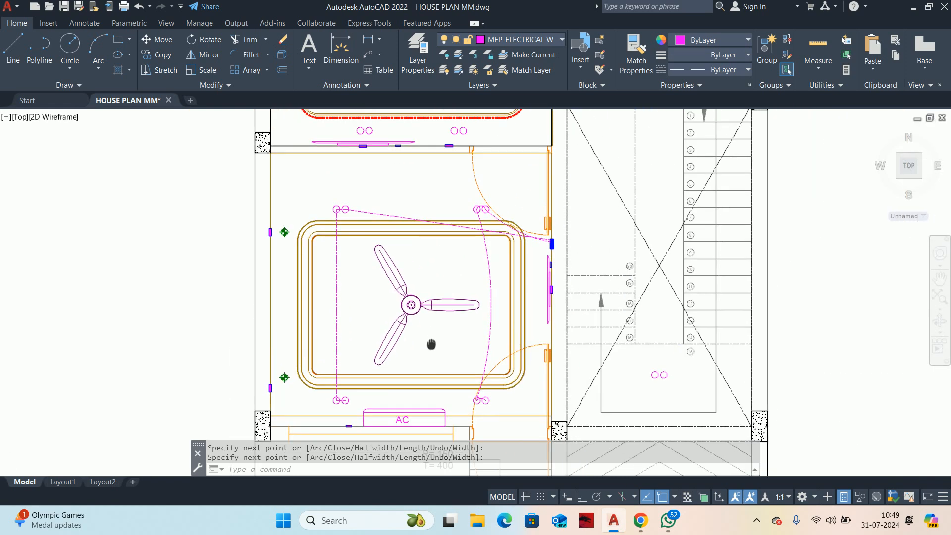
Step: Convert the second polyline's segment between the switchboard and the far upper lights to an upward-bulging arc
scroll(396, 213, "up", 5)
scroll(416, 248, "down", 2)
scroll(377, 292, "up", 2)
left_click(345, 279)
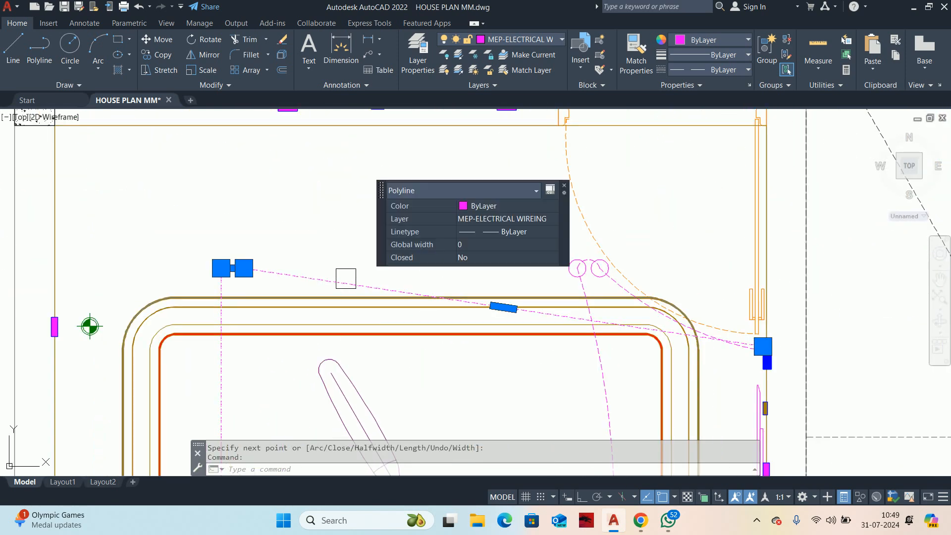
mouse_move(503, 307)
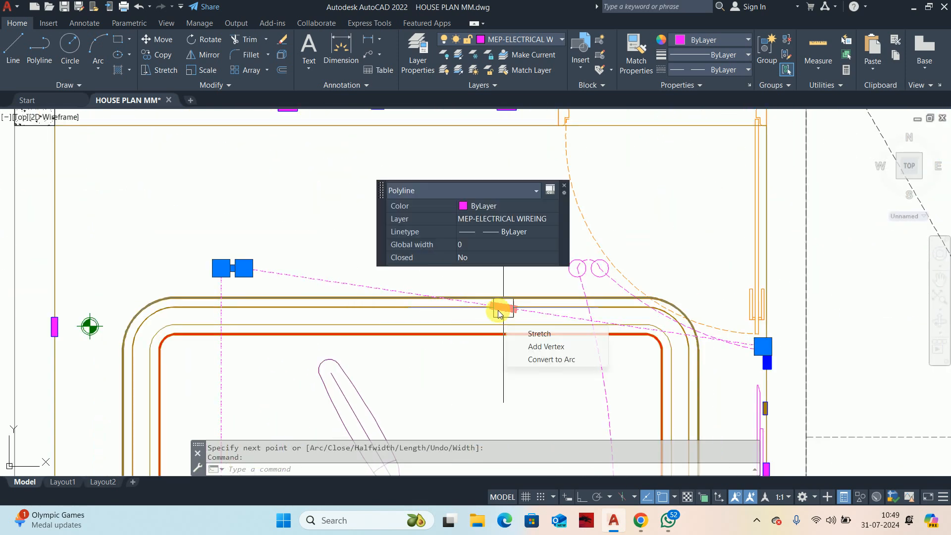
left_click(544, 361)
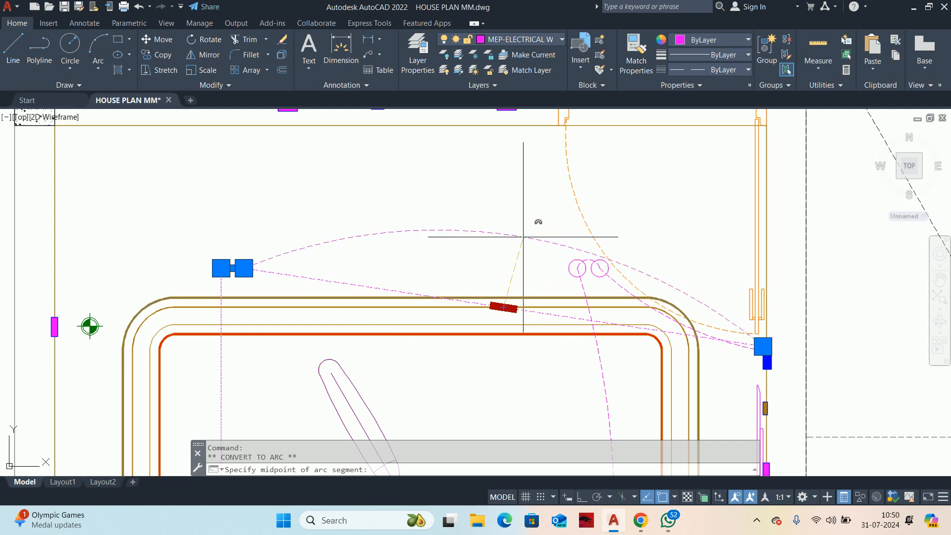
left_click(522, 235)
key("Escape")
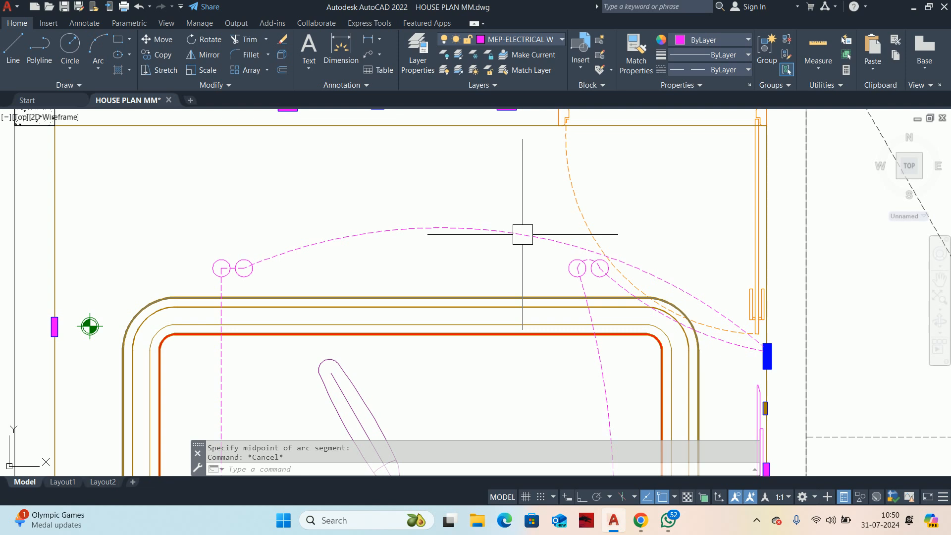
key("Escape")
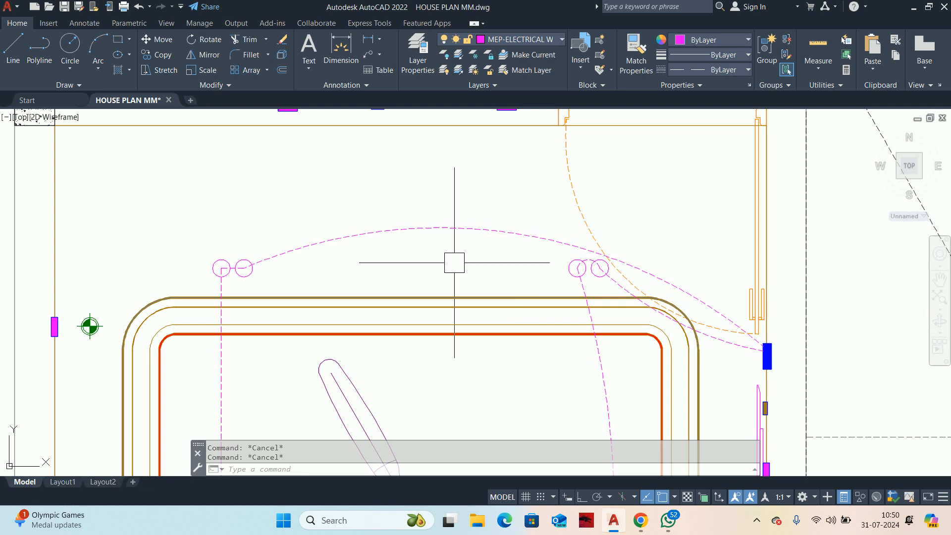
Step: Convert the wiring segment between the two far upper paired lights to an upward-bulging arc
scroll(227, 270, "up", 8)
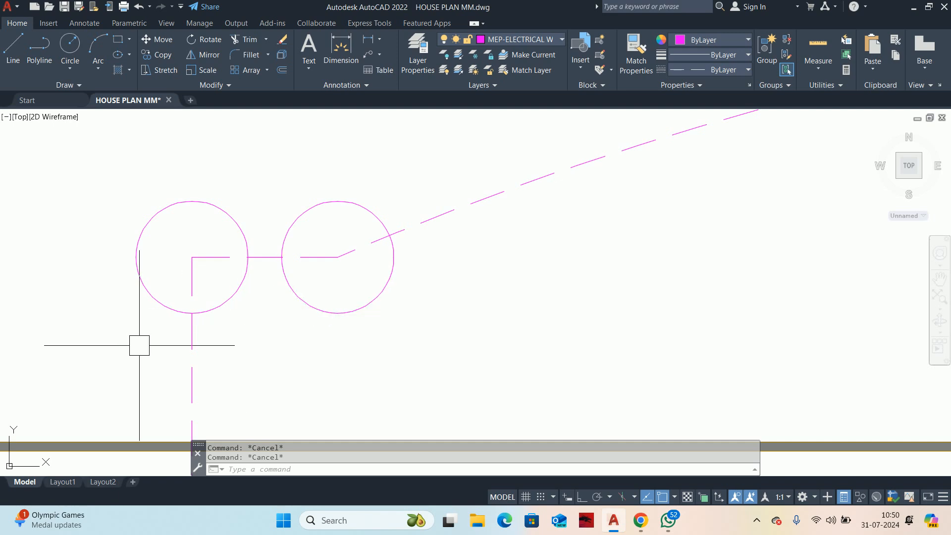
middle_click_drag(173, 359, 433, 340)
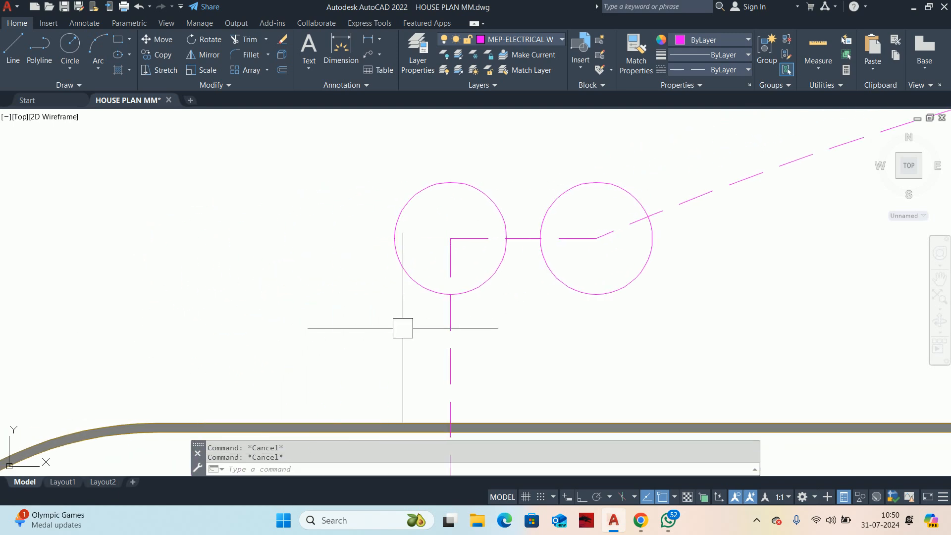
left_click(501, 237)
scroll(528, 238, "up", 2)
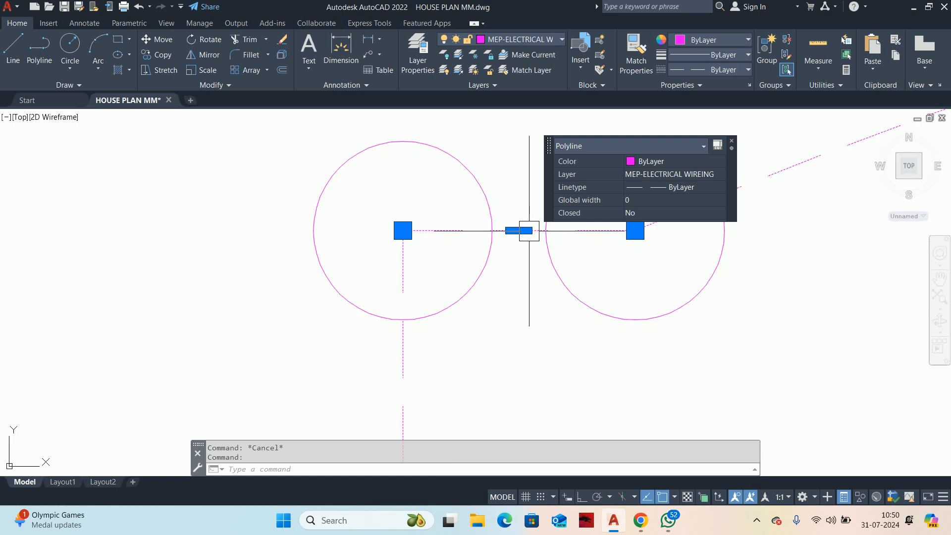
mouse_move(529, 230)
left_click(559, 278)
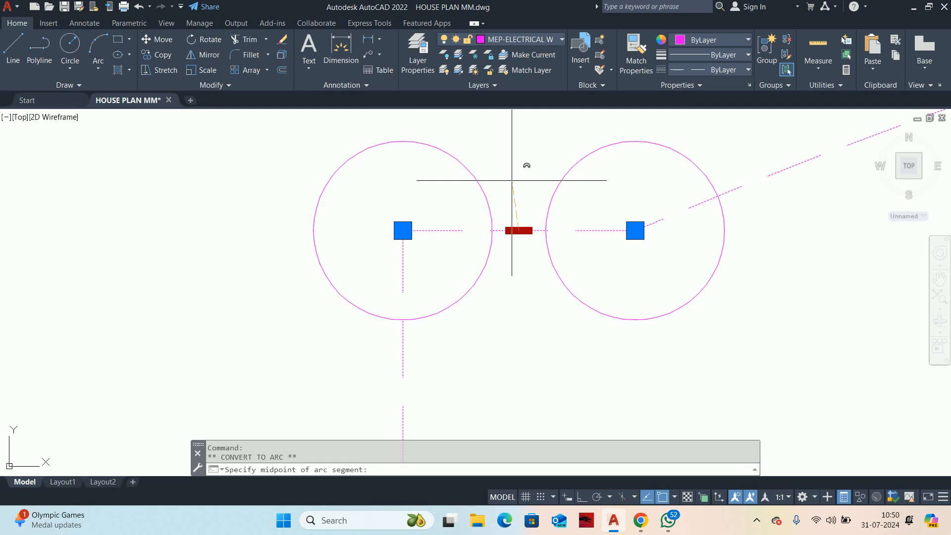
left_click(518, 181)
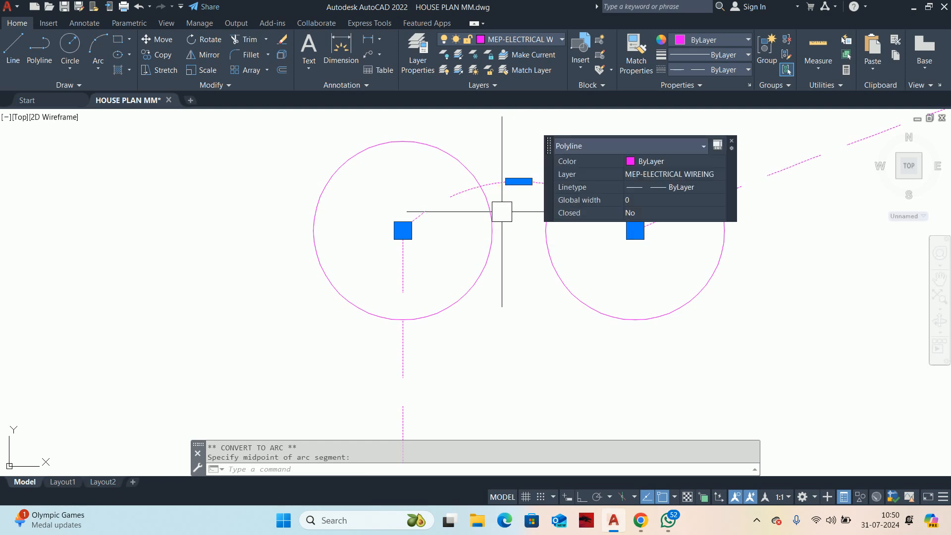
Step: Convert the long vertical wiring segment between the far upper and far lower lights to an arc bulging slightly toward the fan
scroll(501, 212, "down", 6)
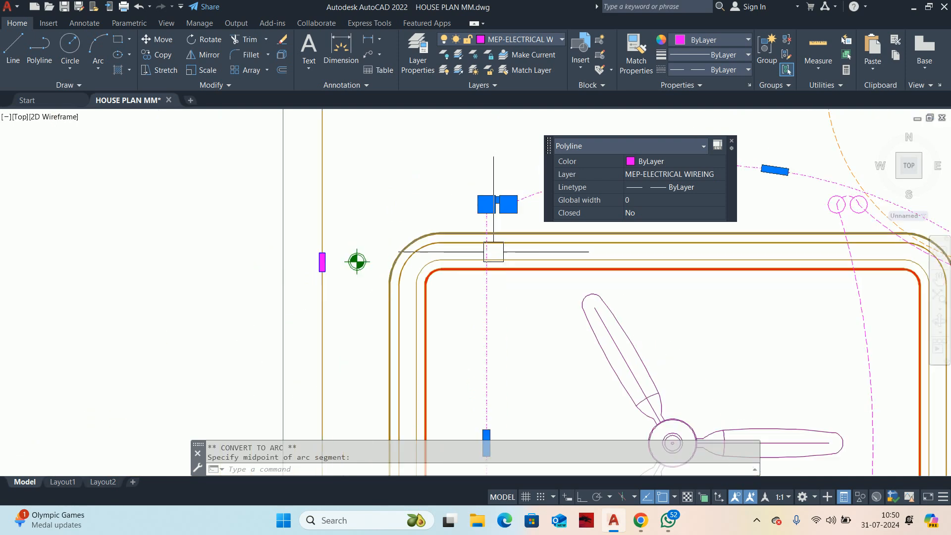
scroll(507, 236, "up", 2)
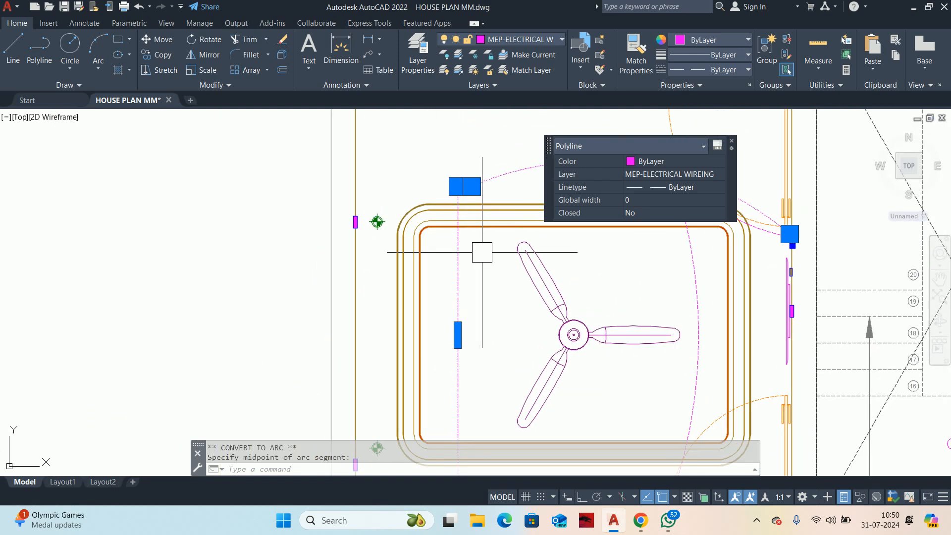
middle_click_drag(449, 311, 420, 214)
scroll(434, 247, "up", 4)
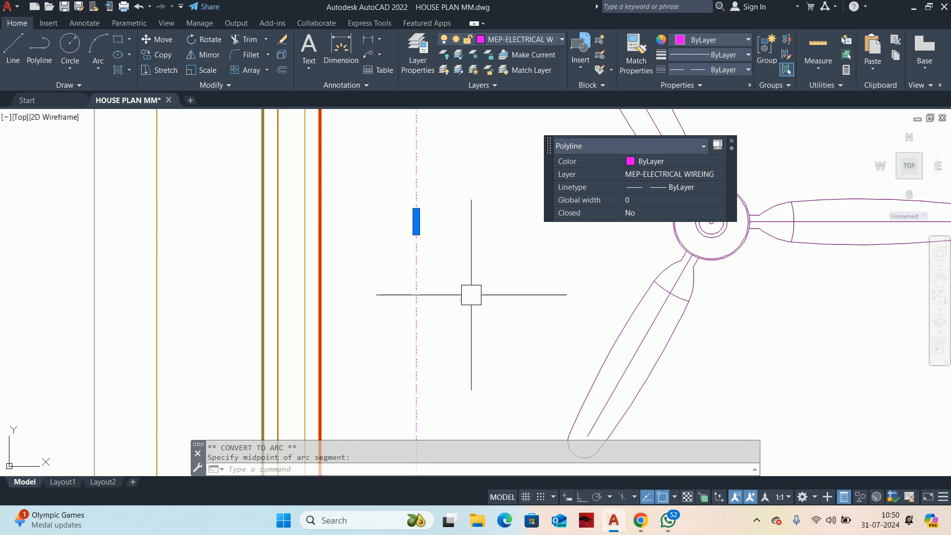
mouse_move(416, 220)
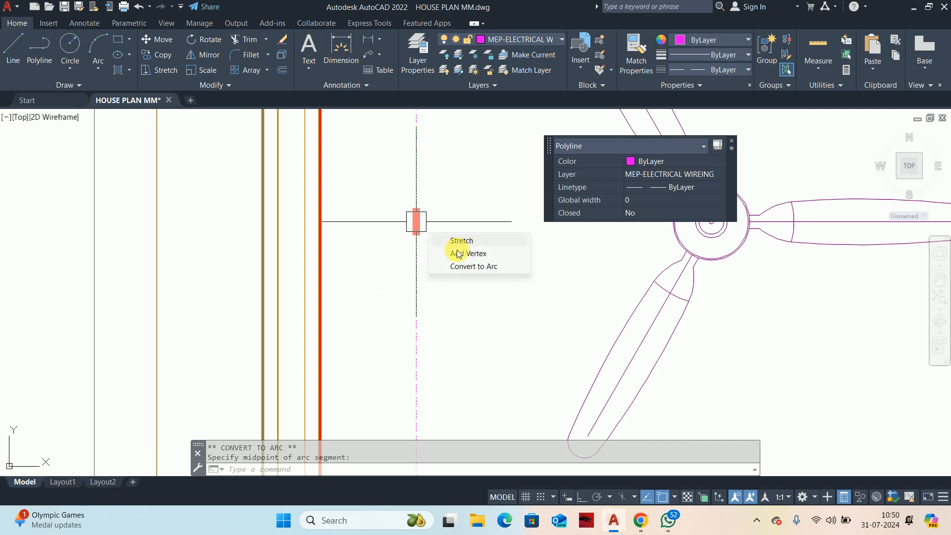
left_click(471, 266)
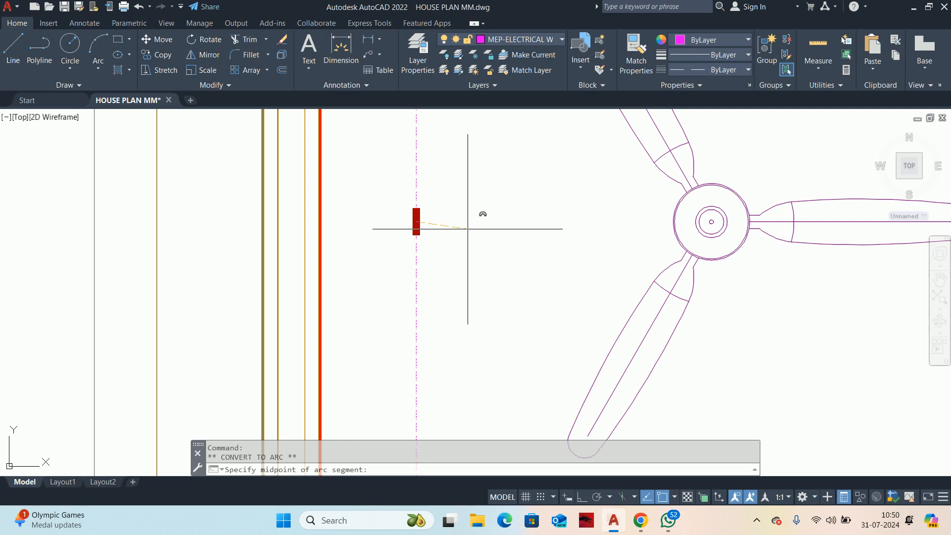
key("Escape")
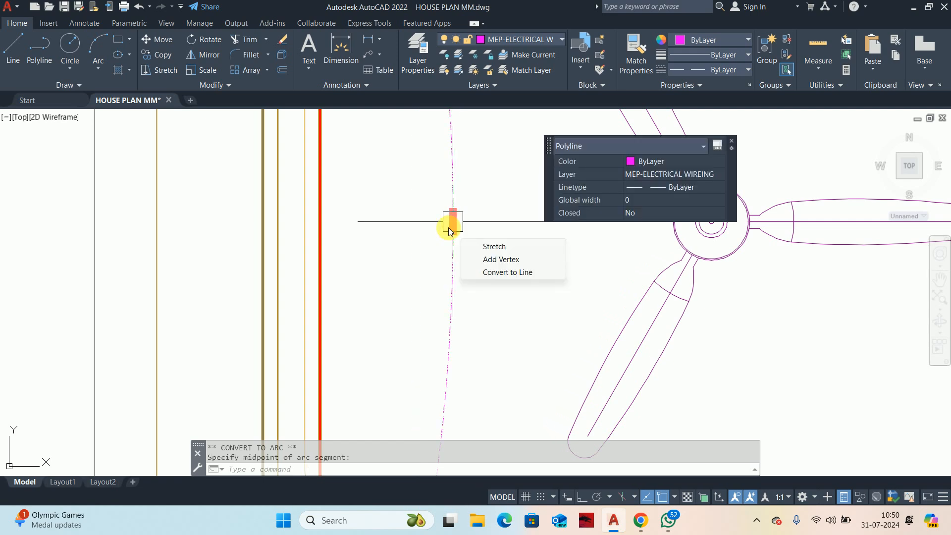
key("Escape")
Step: Convert the wiring segment between the two far lower paired lights beside the AC to an upward-bulging arc
scroll(443, 322, "down", 3)
middle_click_drag(445, 329, 435, 225)
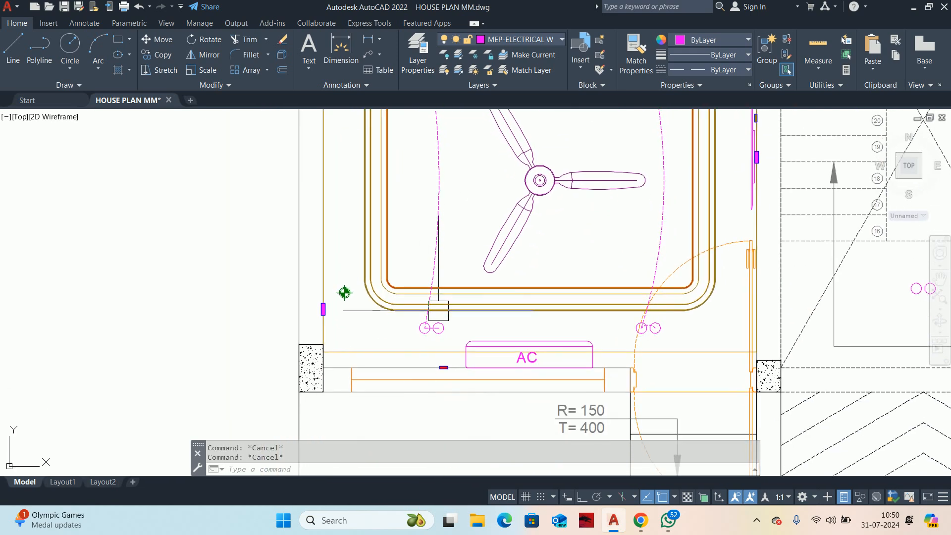
scroll(438, 311, "up", 6)
middle_click_drag(415, 352, 430, 255)
scroll(431, 254, "up", 3)
left_click(429, 255)
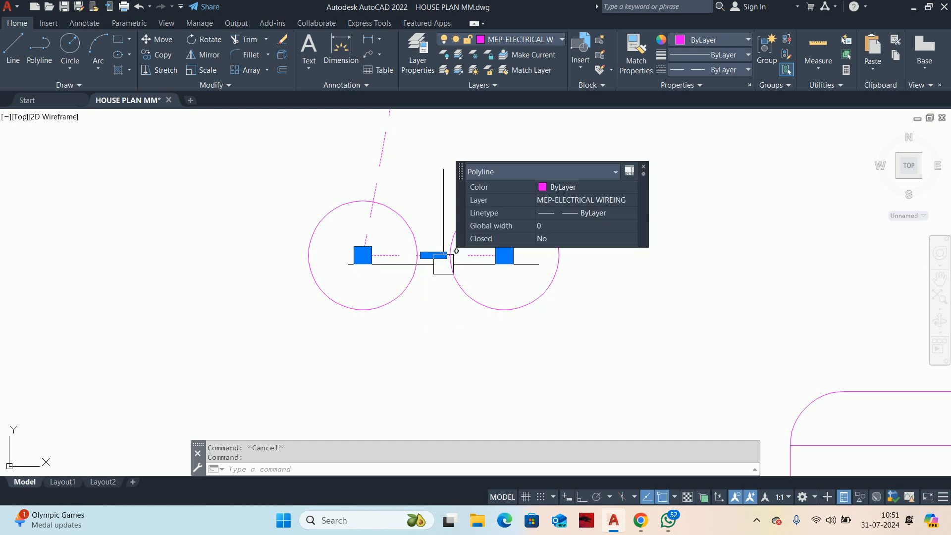
left_click(463, 305)
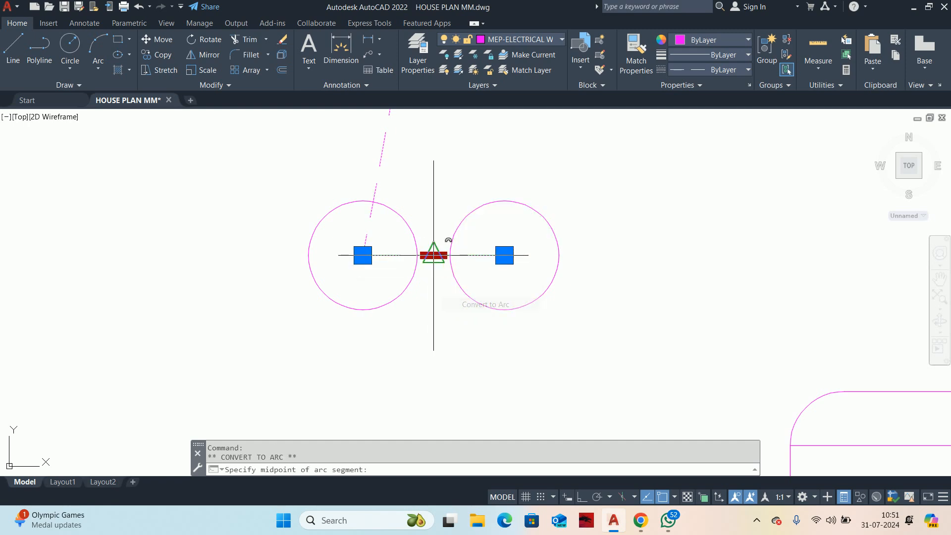
scroll(429, 236, "up", 2)
scroll(429, 236, "up", 2)
key("Escape")
key("Escape")
Step: Draw a wiring polyline from the blue switchboard's edge, below the two existing wires, to the ceiling fan's center
scroll(436, 228, "down", 12)
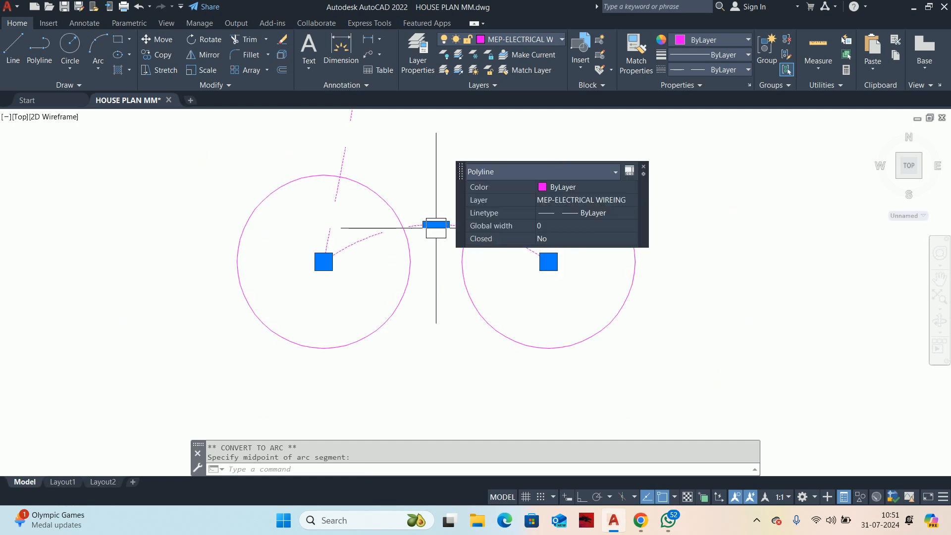
middle_click_drag(440, 232, 429, 313)
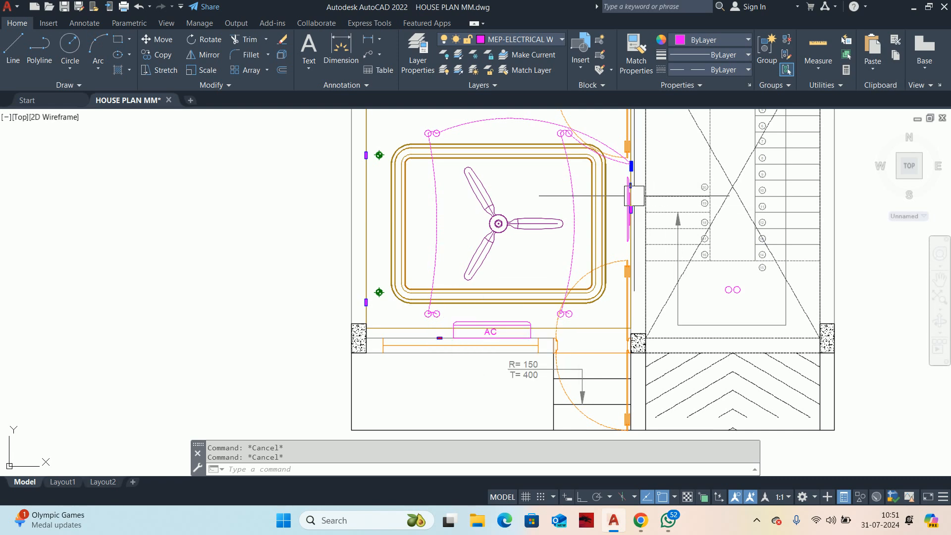
mouse_move(634, 195)
middle_mouse_down()
mouse_move(607, 298)
mouse_move(572, 238)
middle_mouse_up()
scroll(597, 247, "up", 4)
scroll(563, 292, "down", 2)
scroll(574, 242, "up", 4)
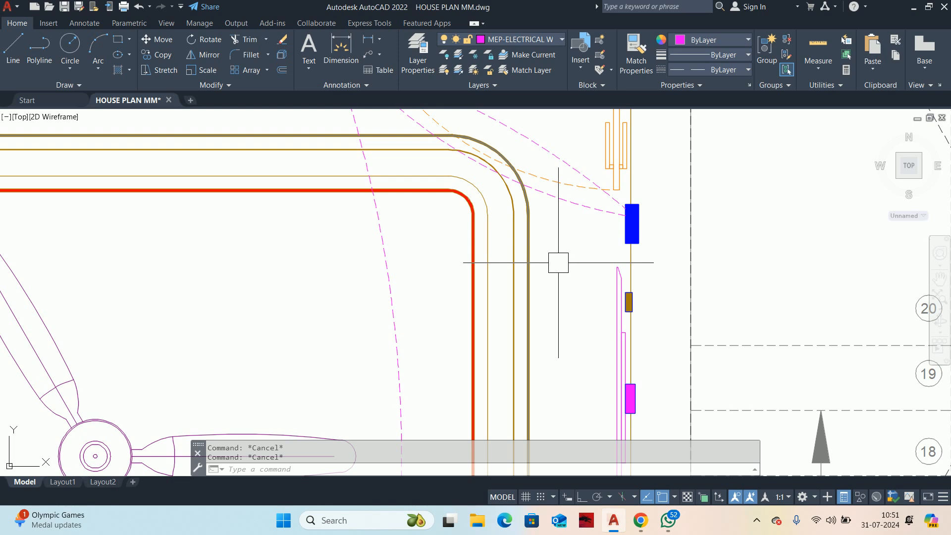
type("PL")
key("Return")
scroll(623, 237, "up", 4)
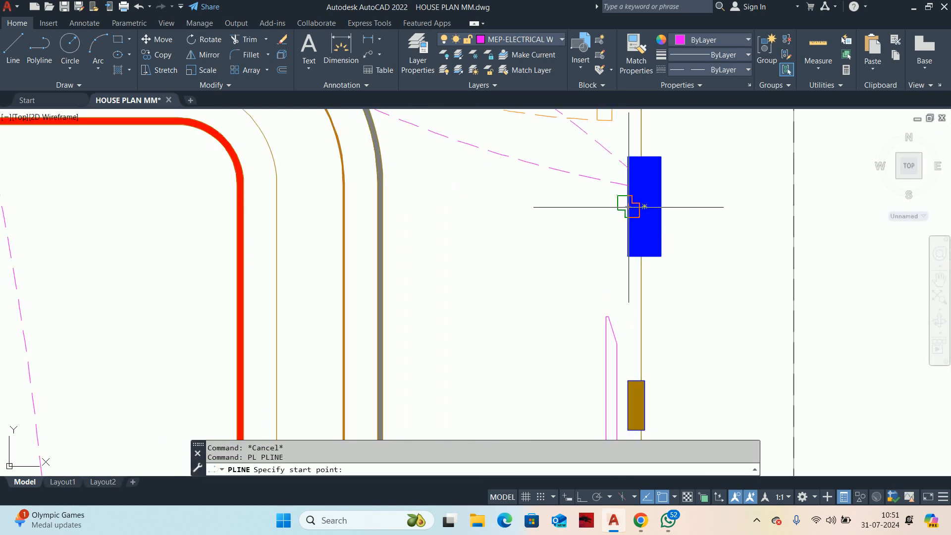
left_click(629, 207)
scroll(428, 267, "down", 4)
middle_click_drag(131, 367, 445, 265)
scroll(296, 393, "up", 5)
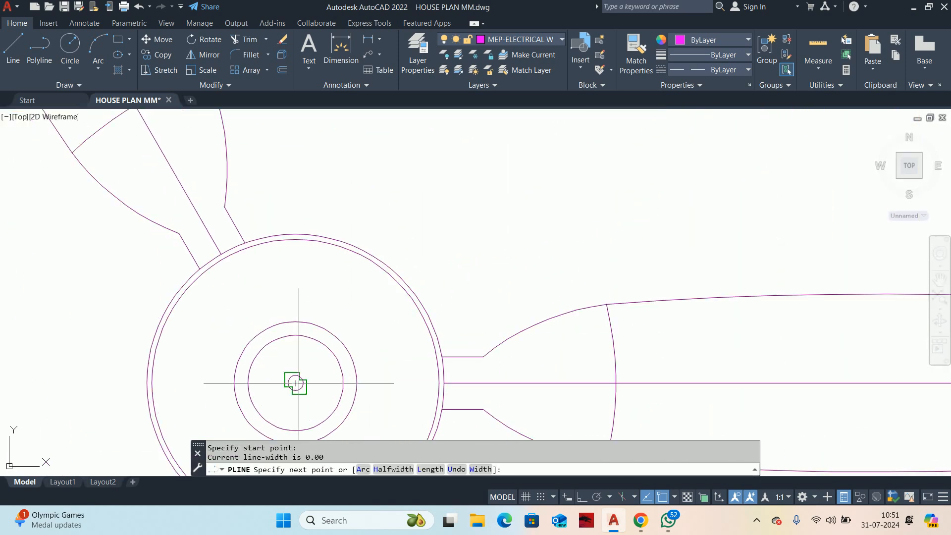
left_click(295, 393)
scroll(382, 314, "up", 3)
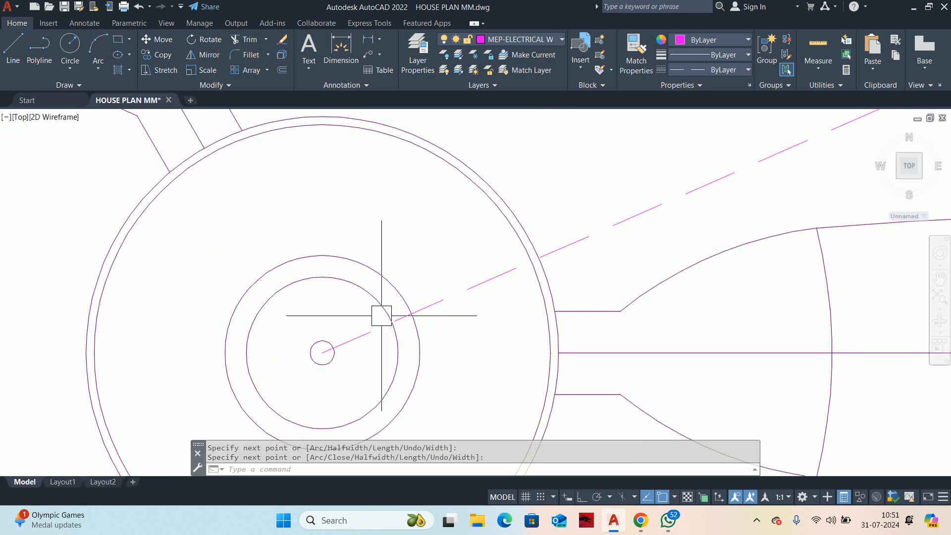
key("Escape")
Step: Convert the fan's wiring polyline to an arc bulging slightly downward
middle_click_drag(382, 314, 87, 318)
left_click(530, 254)
left_click(251, 261)
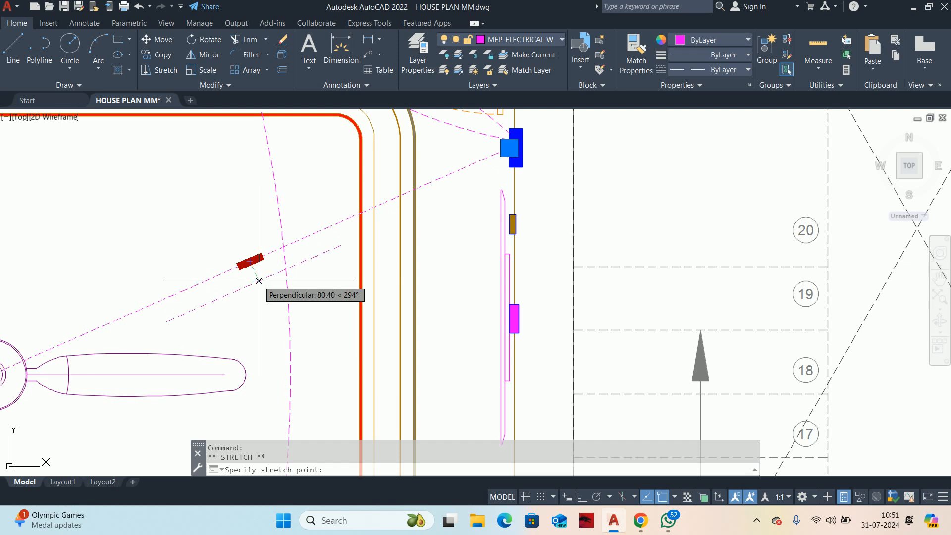
key("Escape")
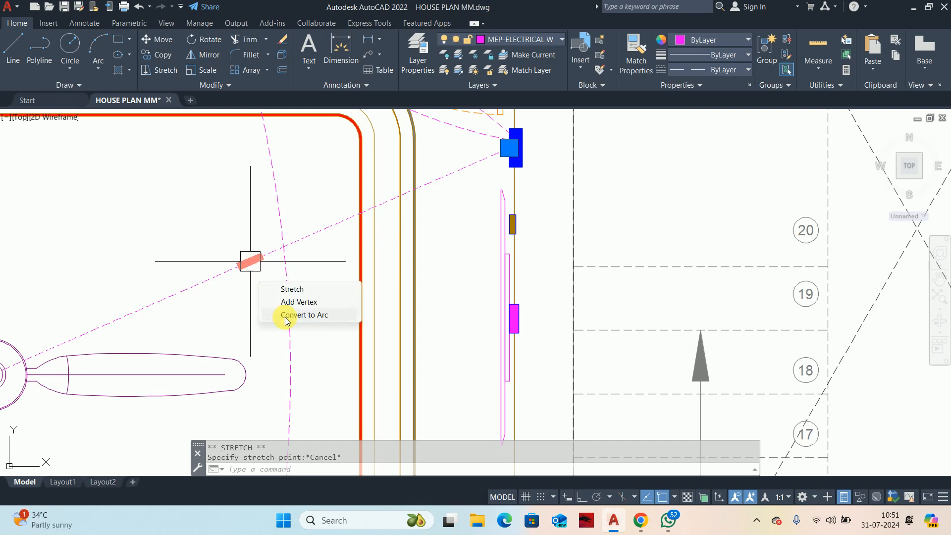
left_click(312, 315)
scroll(251, 294, "up", 2)
key("Escape")
key("Escape")
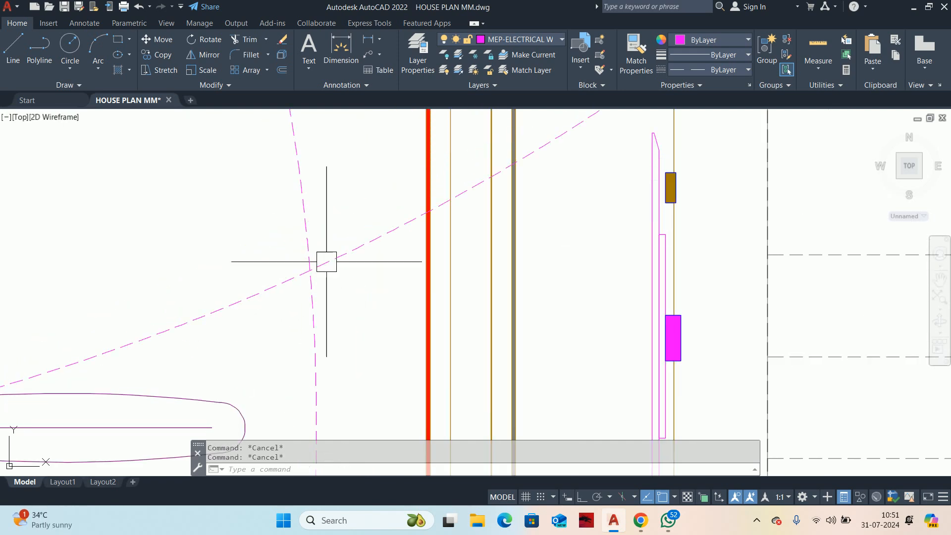
Step: Draw a small circle centered where the fan wire crosses the near lights' vertical wire
type("c")
key("Return")
scroll(310, 282, "up", 2)
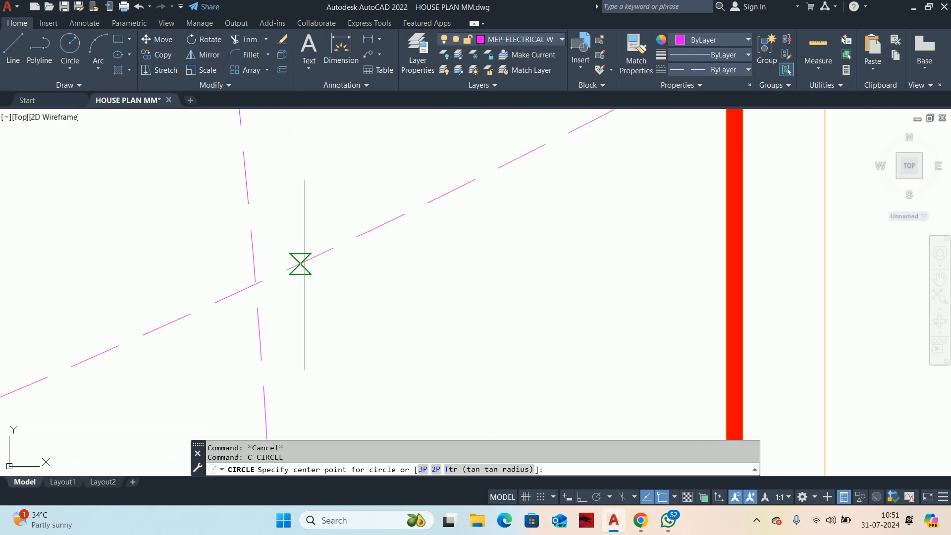
left_click(256, 284)
left_click(297, 313)
key("Escape")
key("Escape")
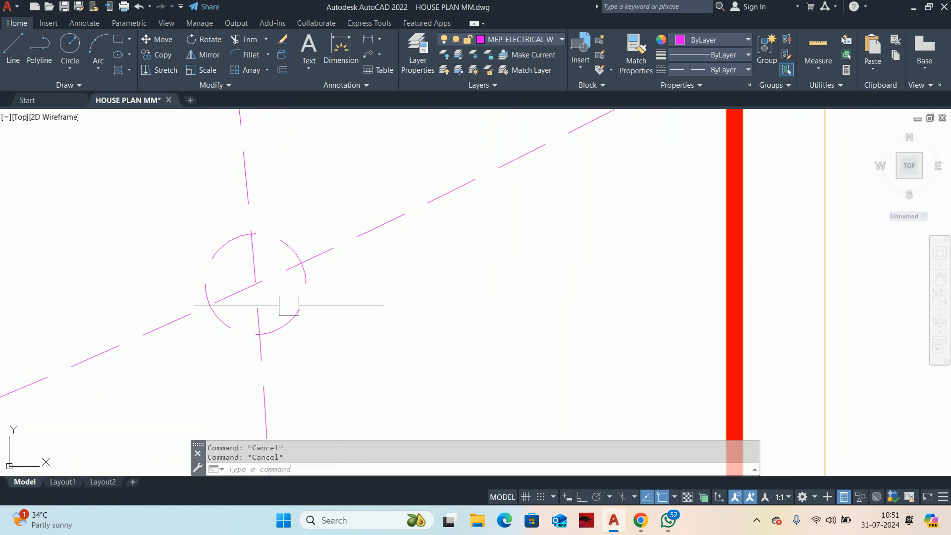
Step: Trim the circle's upper half and the fan wire inside it to form a jump-over arc at the wire crossing
type("TR")
key("Return")
left_click(216, 246)
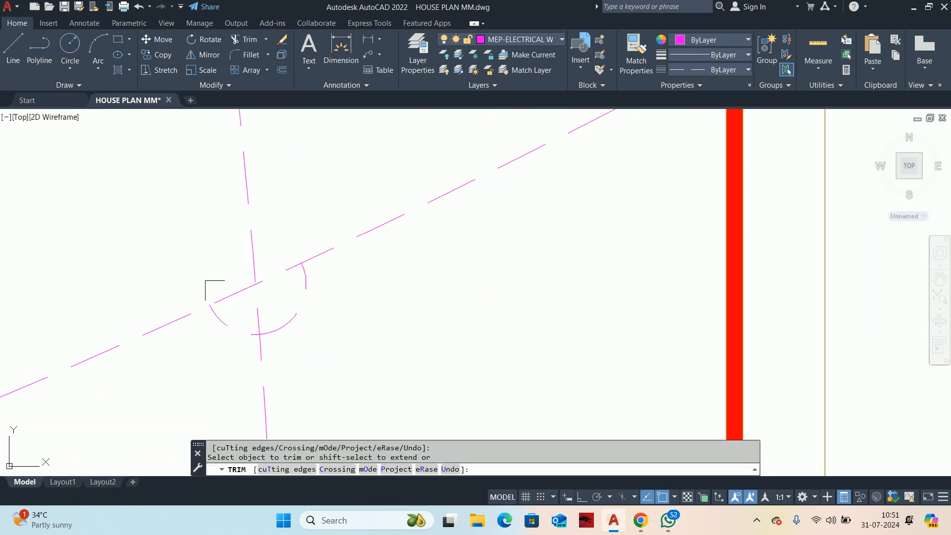
left_click(213, 287)
scroll(280, 286, "up", 4)
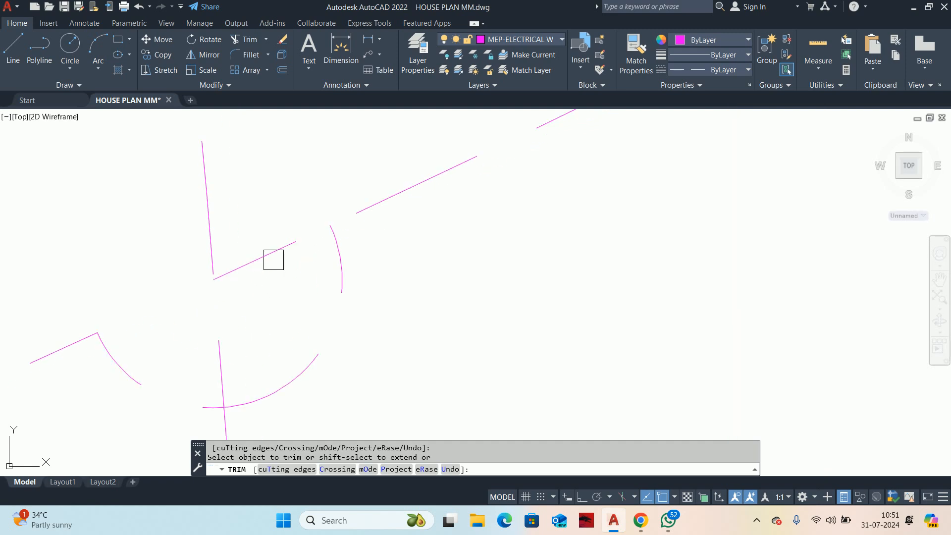
scroll(273, 255, "down", 6)
key("Escape")
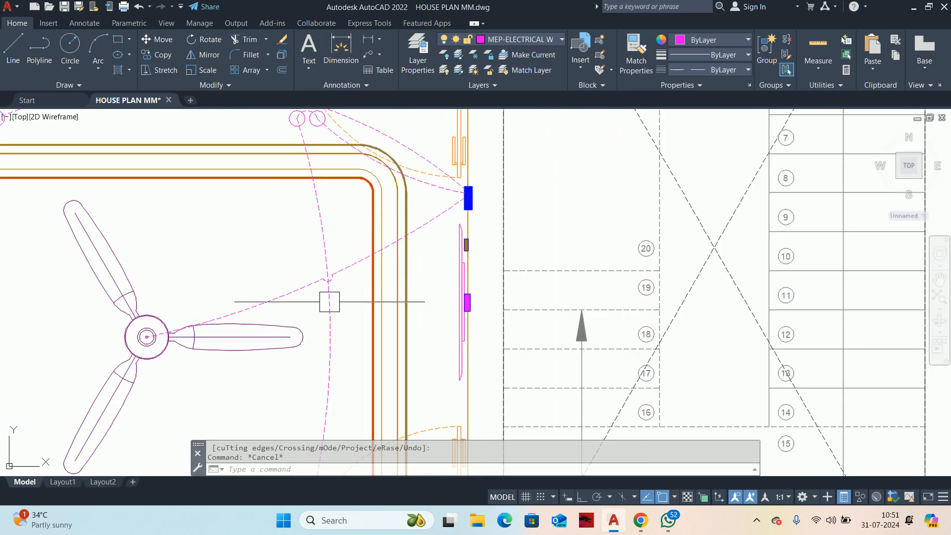
Step: Draw a wiring polyline from the AC's lower corner to the upper edge of the red box on the wall beside it
scroll(310, 298, "down", 4)
mouse_move(320, 304)
middle_mouse_down()
mouse_move(340, 310)
mouse_move(397, 269)
middle_mouse_up()
scroll(366, 374, "up", 4)
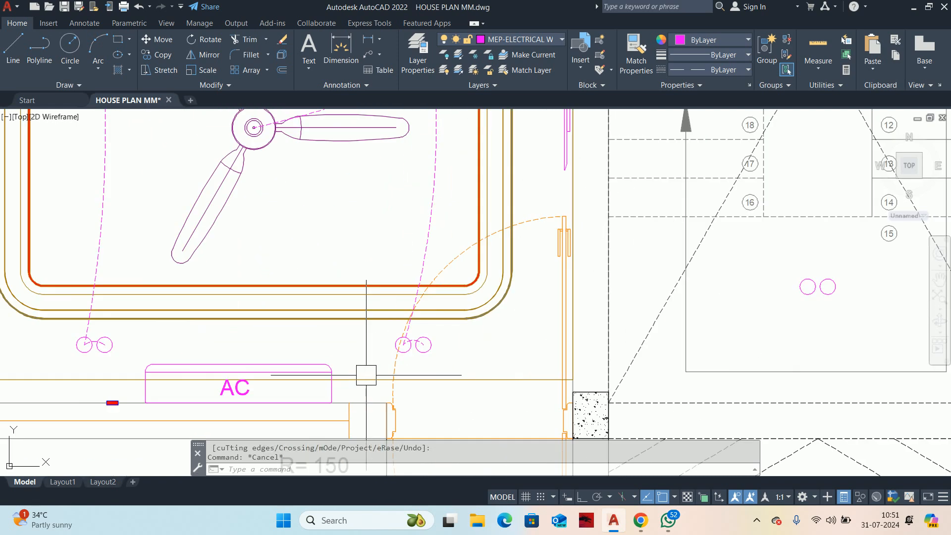
key("Escape")
middle_click_drag(373, 372, 371, 301)
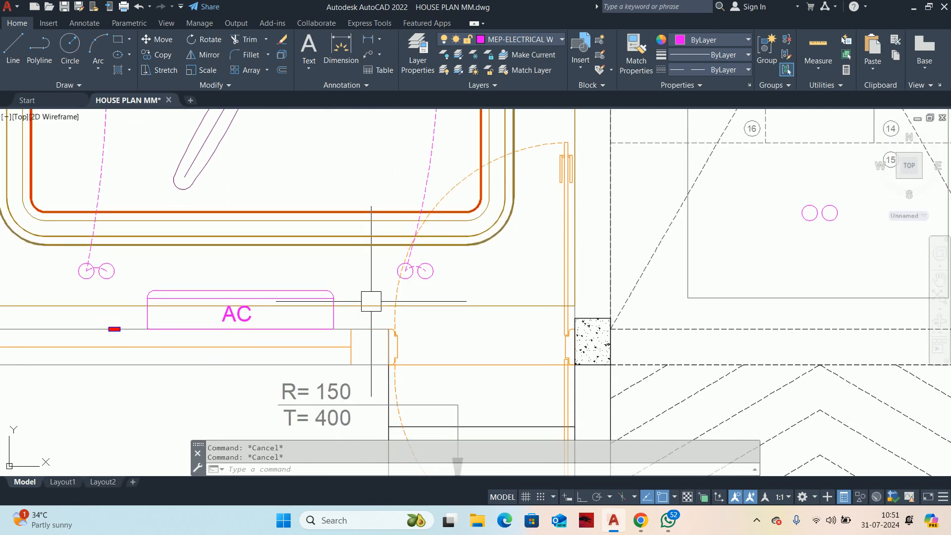
type("pl")
key("Return")
middle_click_drag(210, 332, 459, 335)
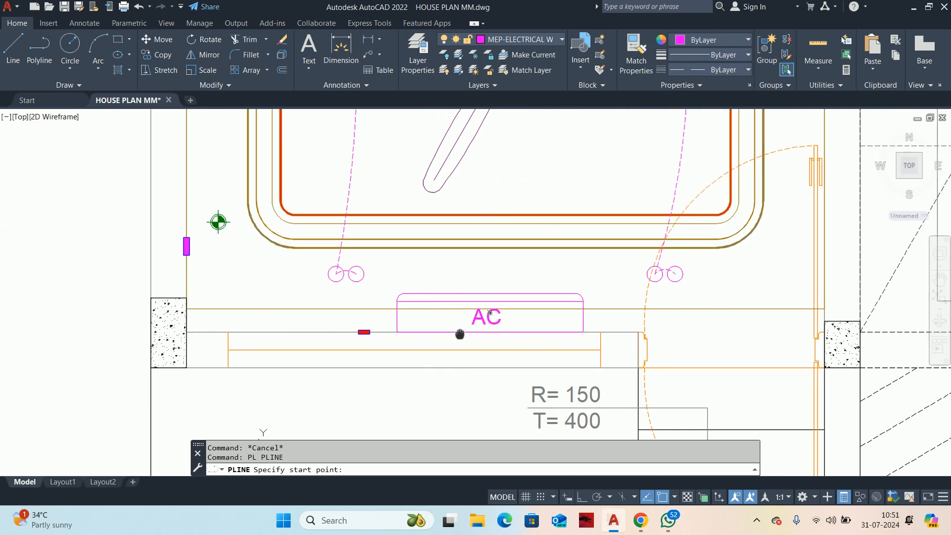
scroll(346, 325, "up", 6)
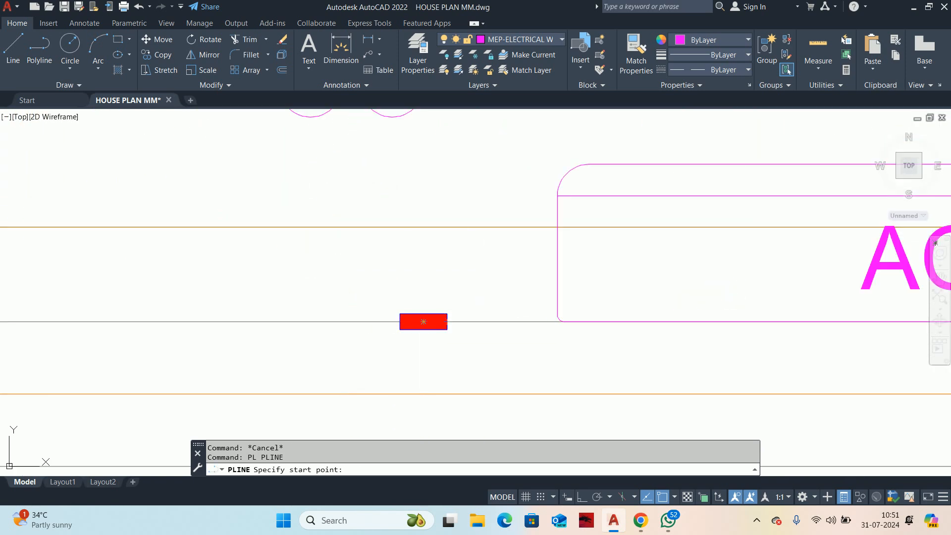
left_click(564, 321)
scroll(444, 319, "up", 4)
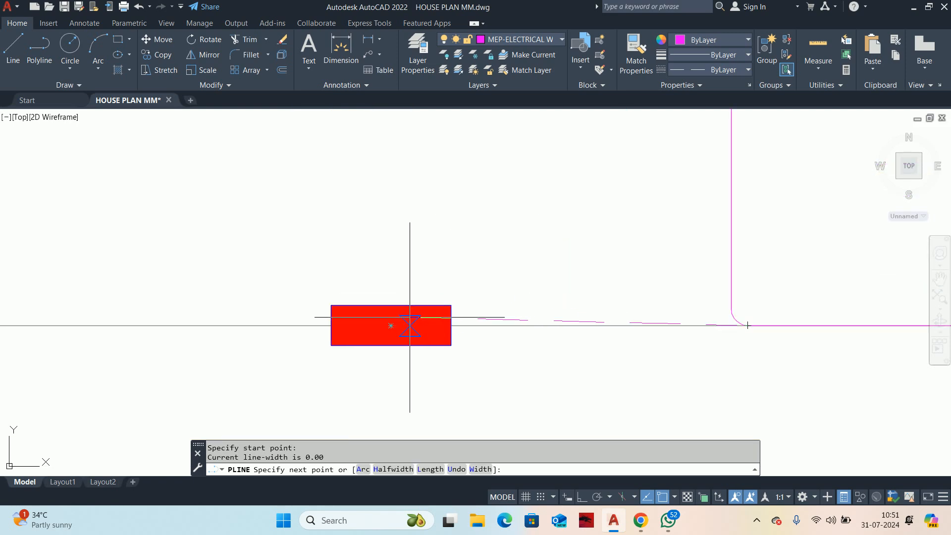
left_click(424, 303)
key("Return")
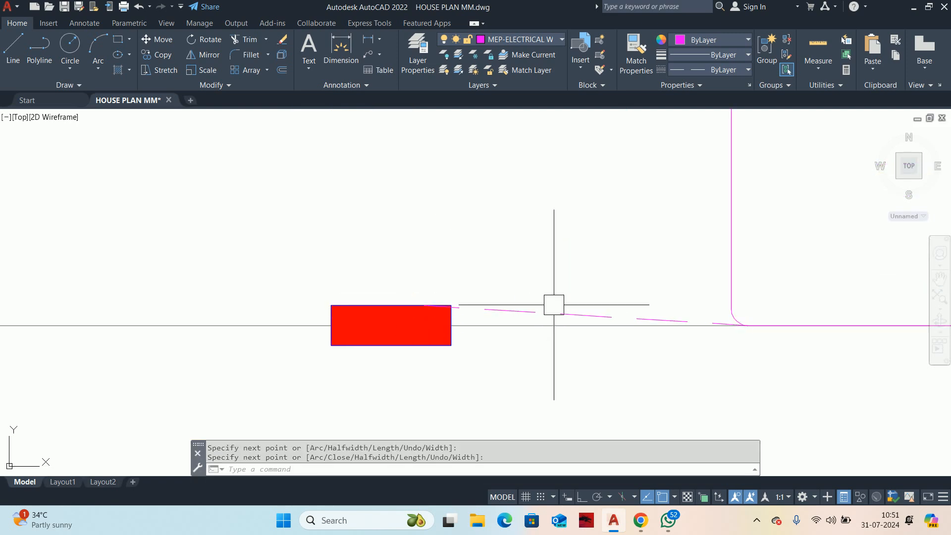
Step: Convert the wiring polyline between the AC and the red box to an arc bulging downward
left_click(550, 307)
mouse_move(586, 316)
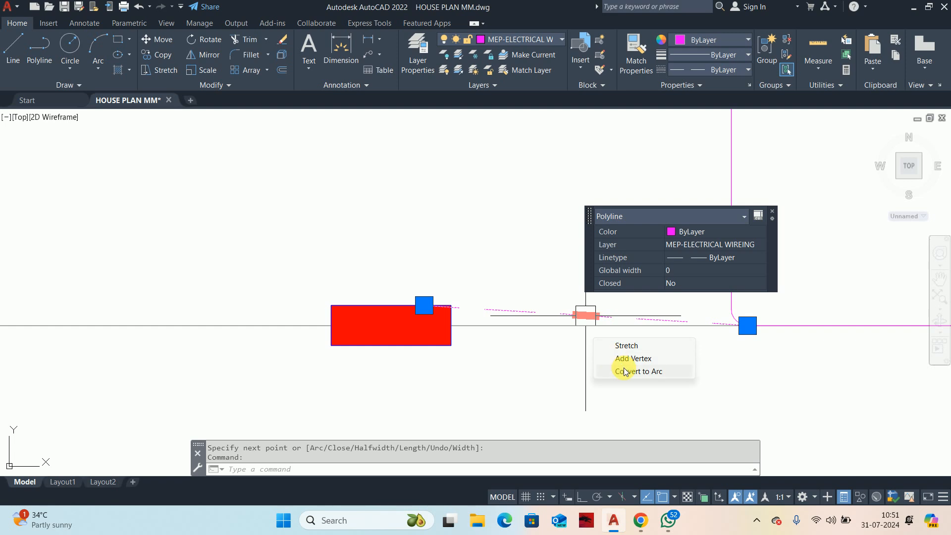
left_click(625, 370)
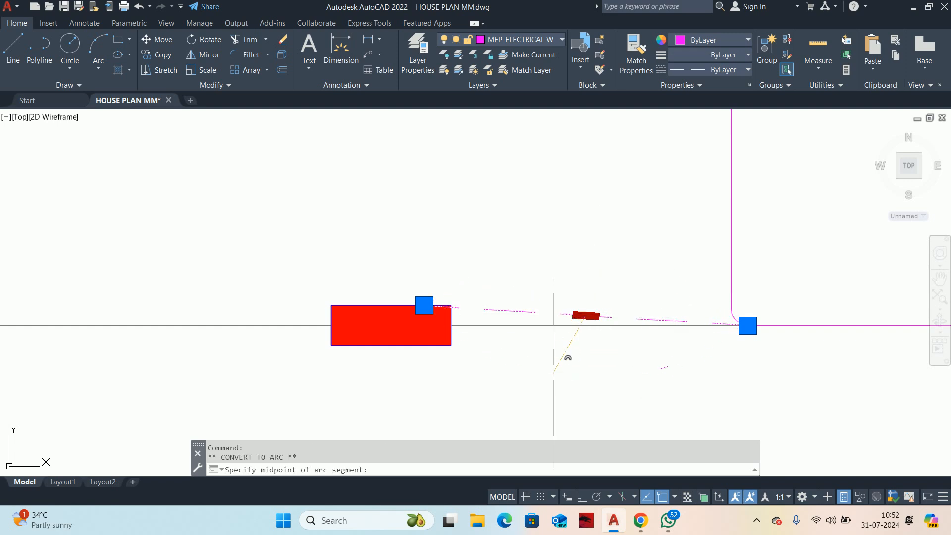
left_click(570, 371)
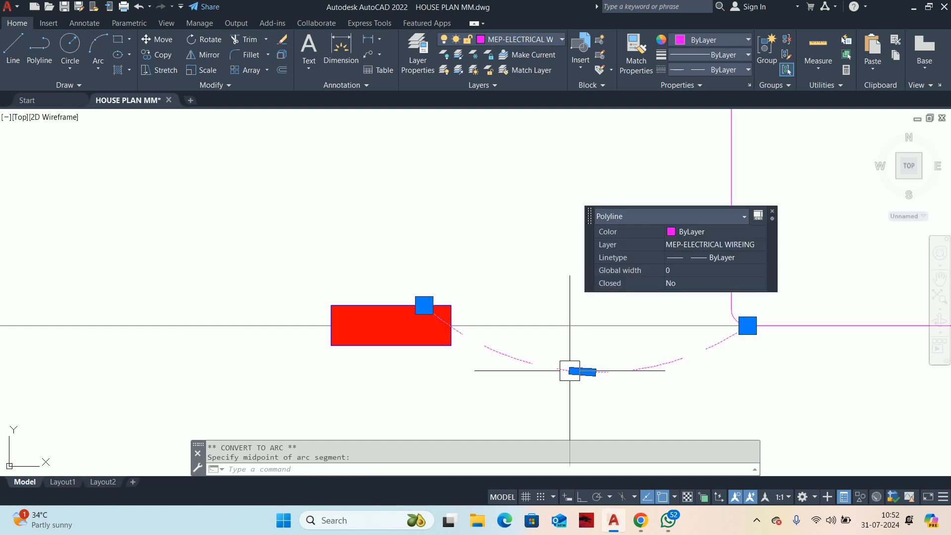
key("Escape")
key("Escape")
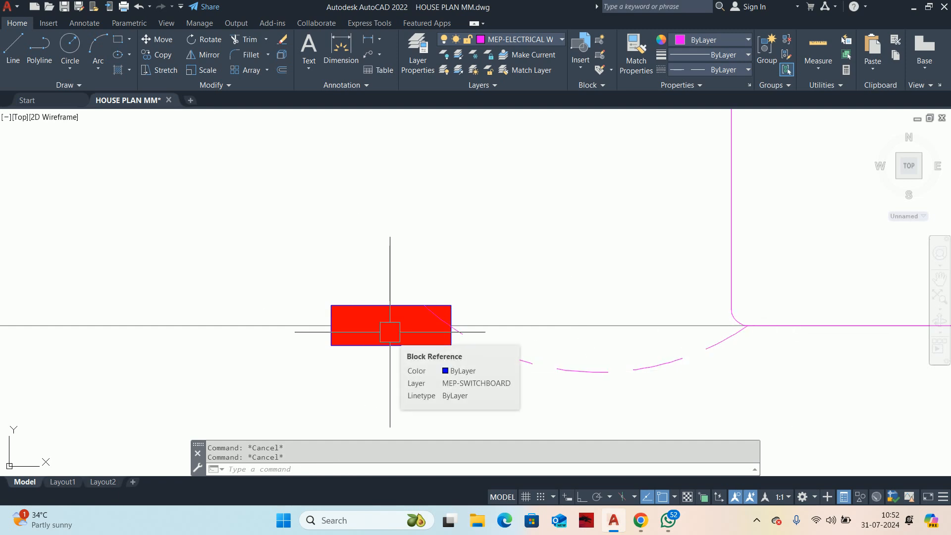
Step: Draw a wiring polyline from the midpoint of the red box's upper edge to the blue switchboard's left edge, below the fan wire's end
scroll(390, 332, "down", 2)
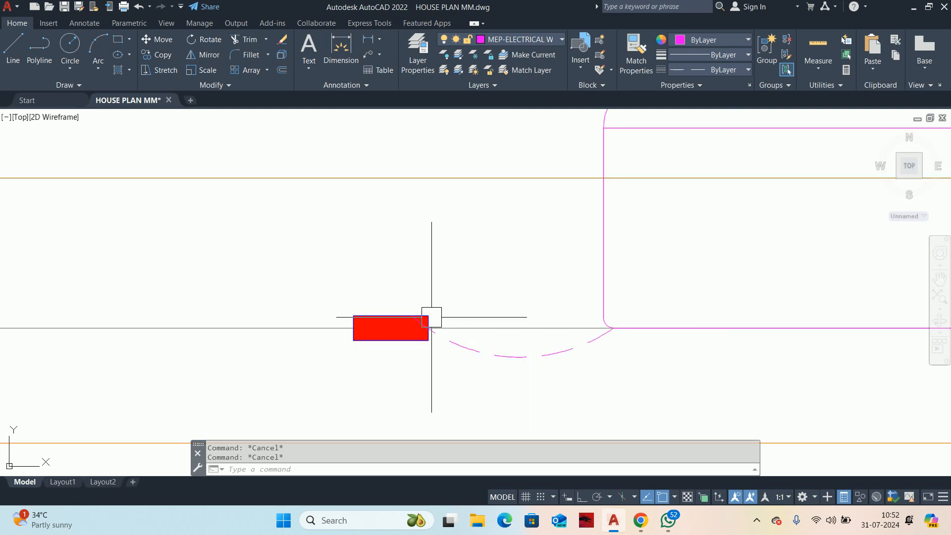
mouse_move(436, 314)
middle_mouse_down()
mouse_move(656, 399)
mouse_move(587, 414)
middle_mouse_up()
scroll(656, 399, "down", 2)
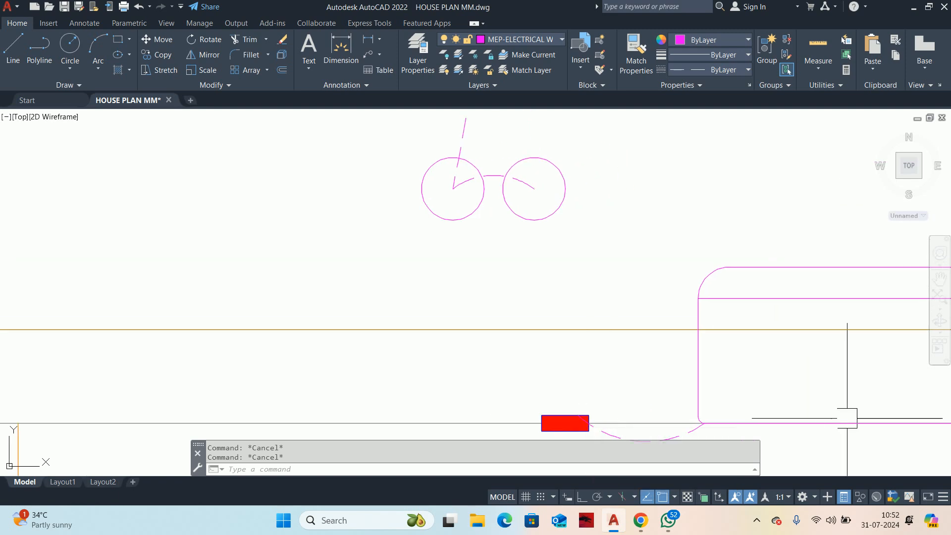
middle_click_drag(580, 413, 509, 350)
type("pl")
key("Return")
scroll(502, 357, "up", 3)
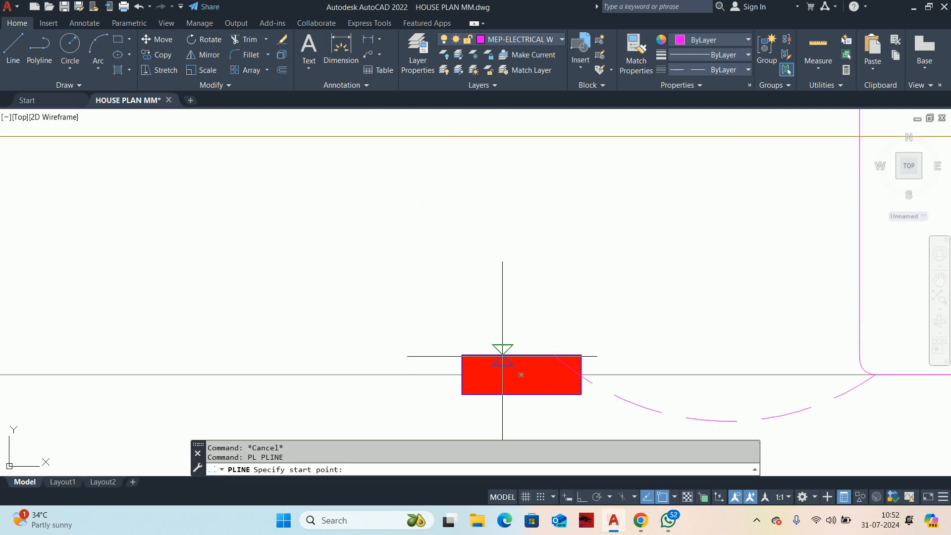
left_click(501, 354)
scroll(644, 167, "down", 6)
middle_click_drag(644, 168, 363, 364)
scroll(363, 364, "down", 2)
scroll(511, 283, "down", 8)
middle_click_drag(549, 249, 495, 337)
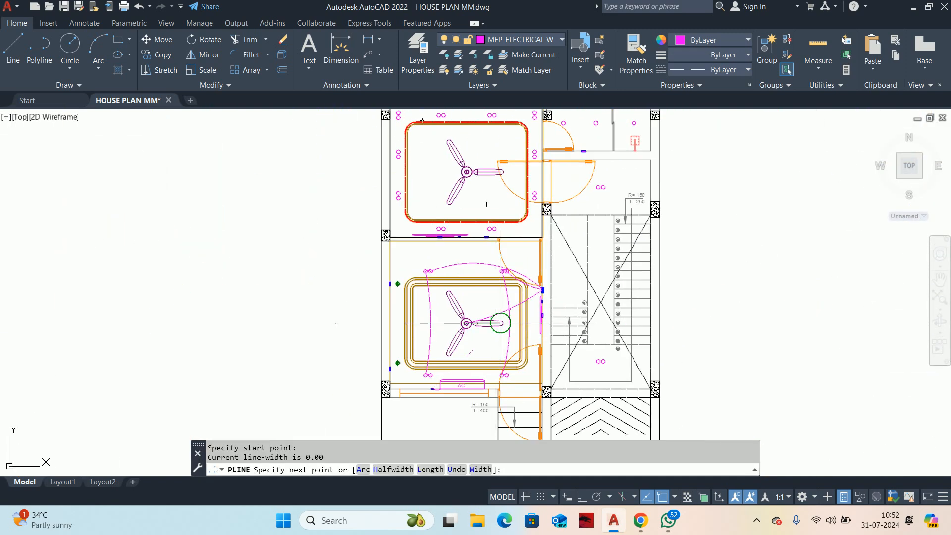
scroll(530, 305, "up", 6)
scroll(598, 230, "up", 3)
scroll(595, 208, "up", 4)
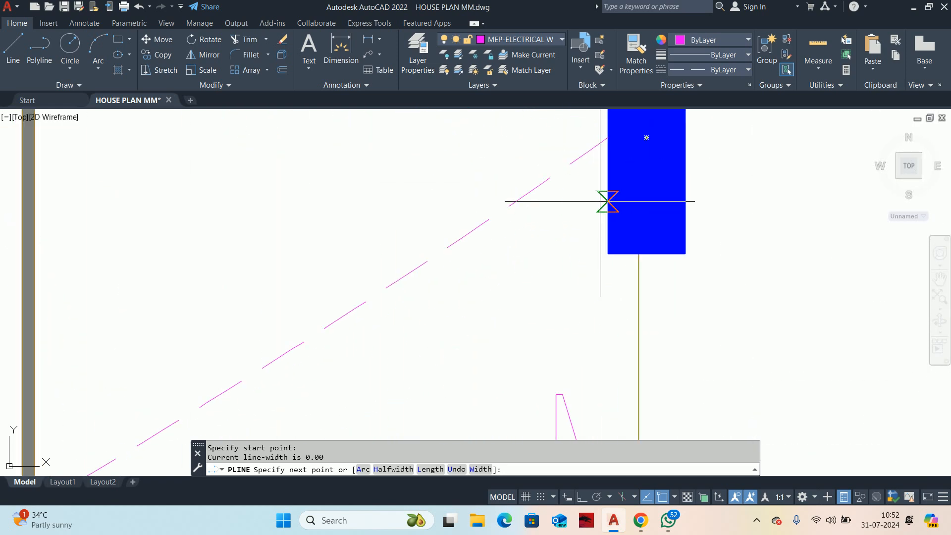
left_click(607, 205)
key("Return")
scroll(601, 206, "down", 5)
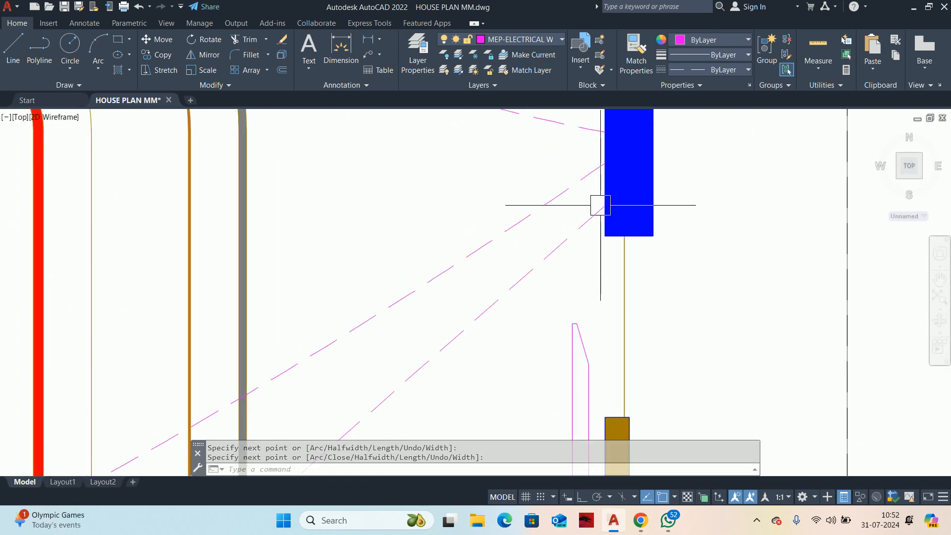
key("Escape")
key("Escape")
Step: Convert the wire from the red box to the switchboard to an arc bulging slightly toward the fan
scroll(501, 312, "down", 6)
middle_click_drag(507, 285, 524, 225)
scroll(524, 224, "down", 2)
left_click(431, 299)
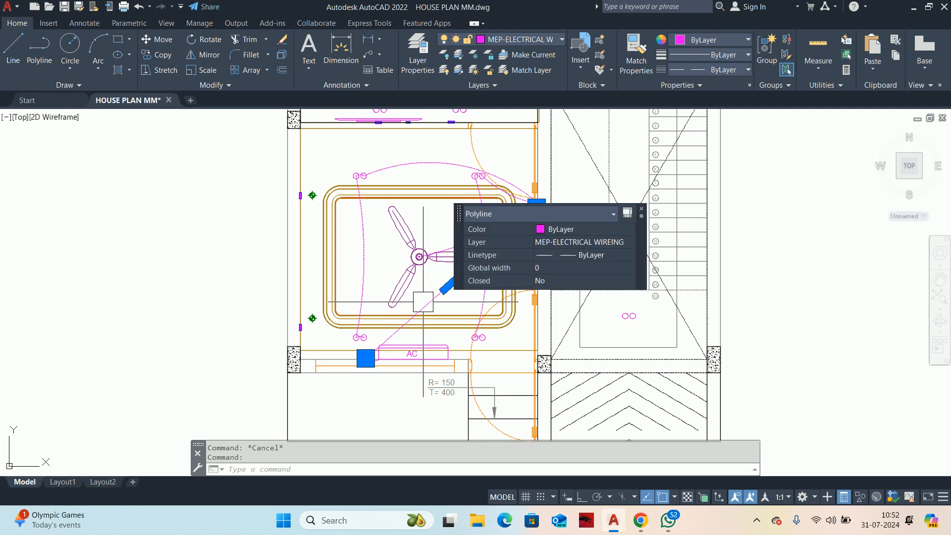
mouse_move(448, 286)
left_click(495, 341)
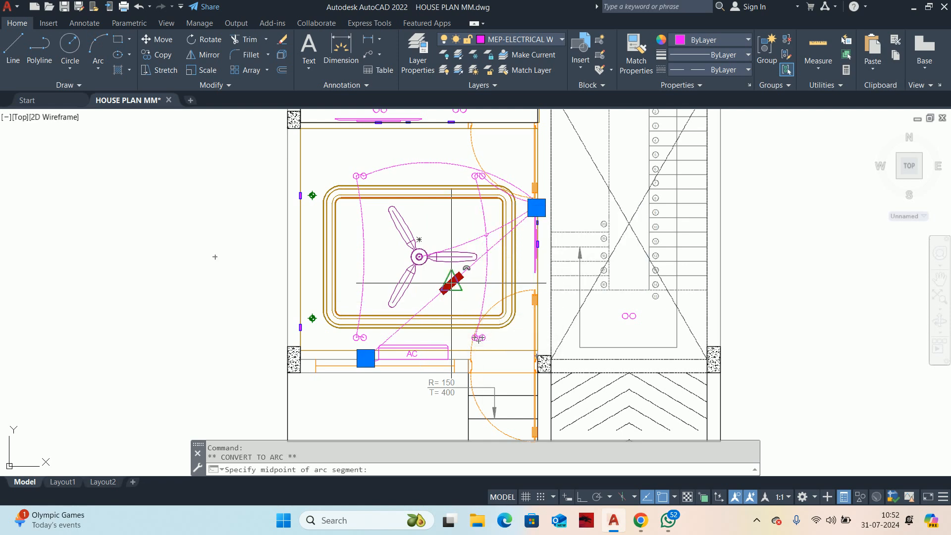
scroll(446, 282, "up", 5)
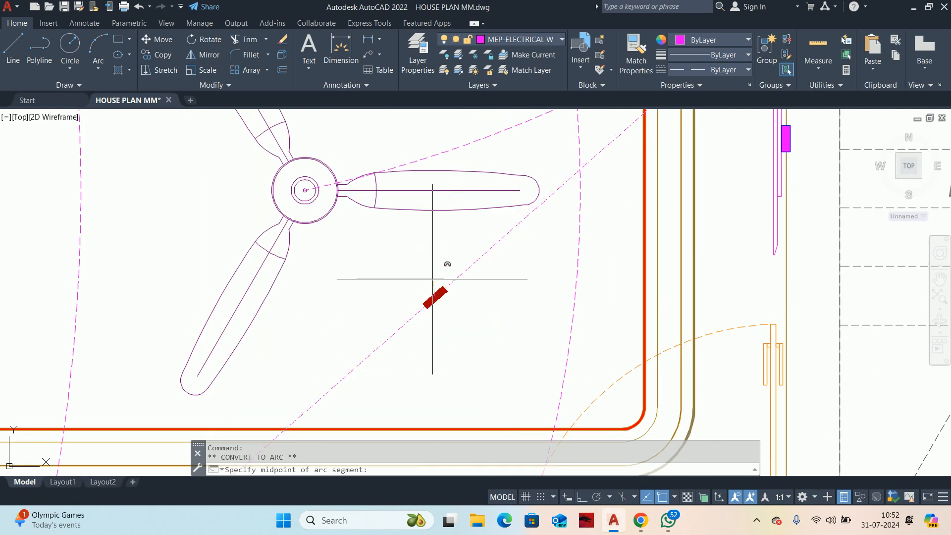
left_click(407, 267)
key("Escape")
key("Escape")
Step: Draw a circle of about 38 mm radius centered where the AC wire crosses the near lights' vertical wire
scroll(488, 244, "down", 3)
scroll(510, 231, "up", 5)
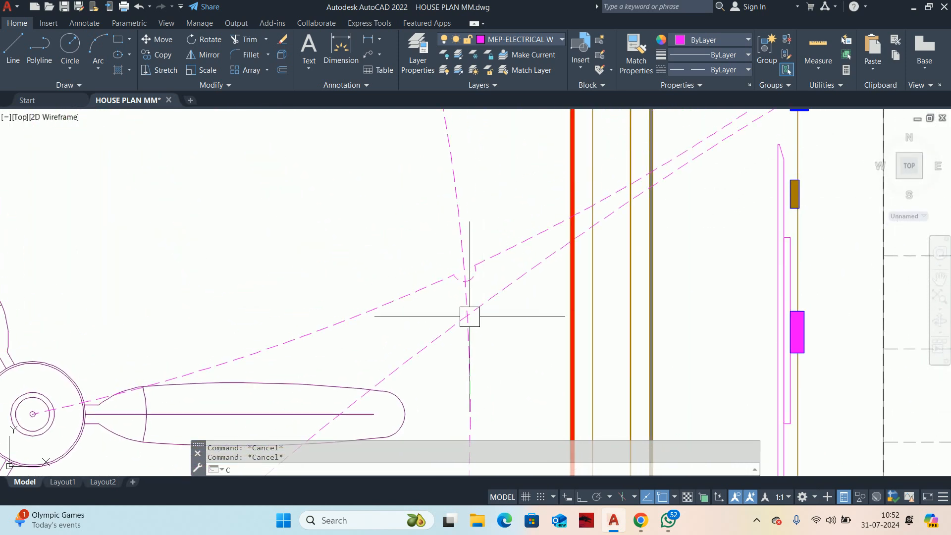
key("Return")
scroll(461, 314, "up", 2)
left_click(460, 314)
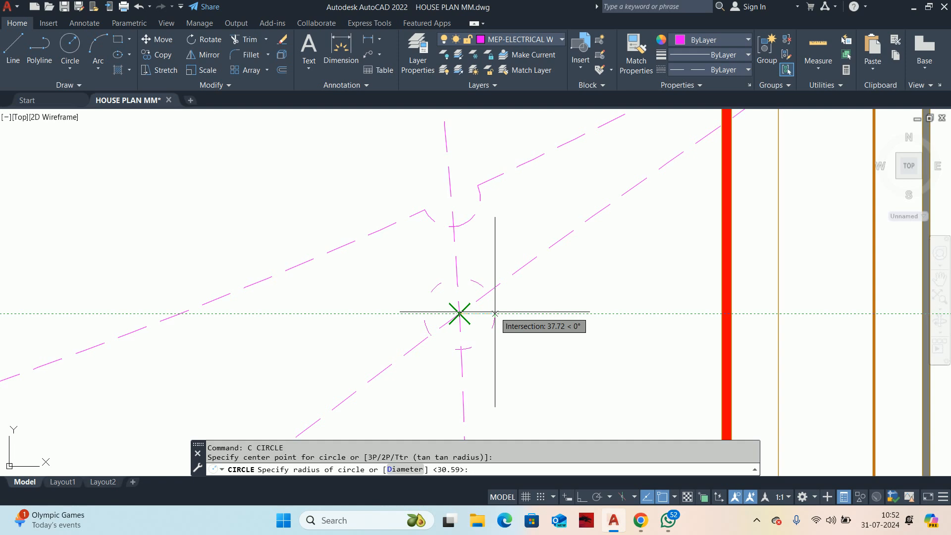
left_click(495, 313)
scroll(451, 329, "up", 2)
key("Escape")
key("Escape")
Step: Trim the circle's upper half and the AC wire inside it to form a jump-over arc at the crossing
type("tr")
key("Return")
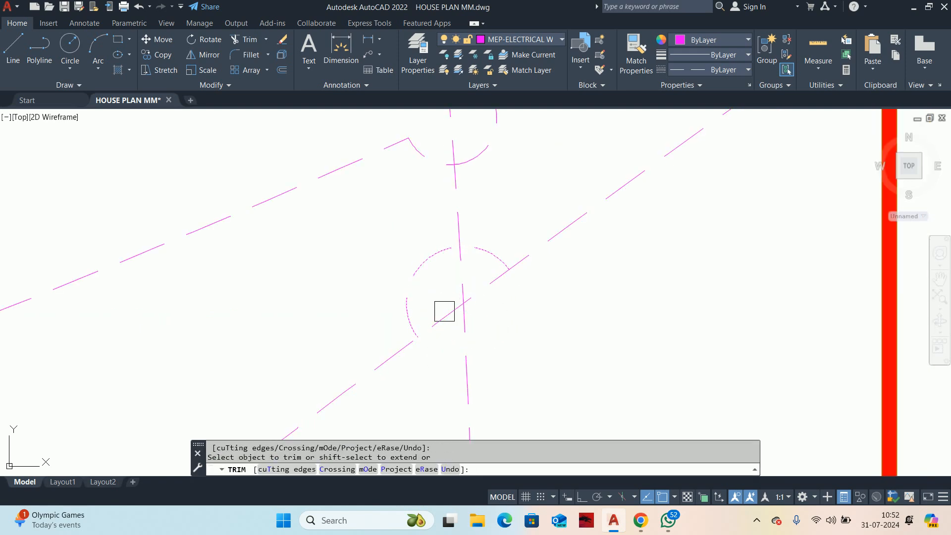
key("ctrl+z")
key("ctrl+z")
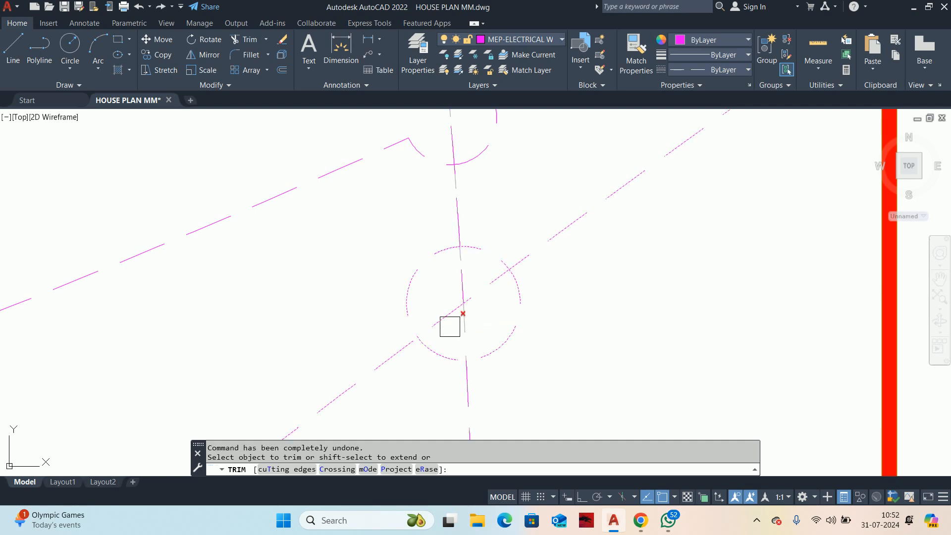
left_click(442, 318)
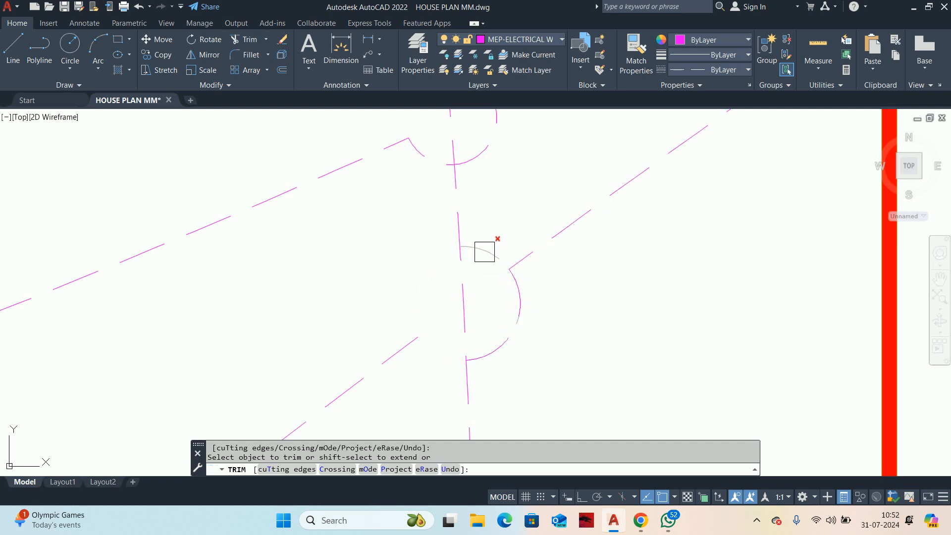
scroll(546, 227, "down", 2)
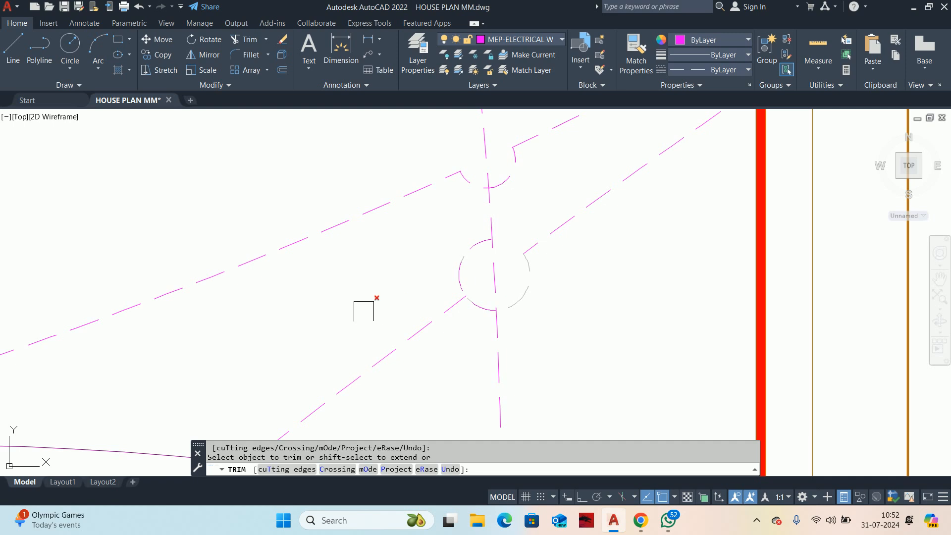
scroll(456, 274, "up", 2)
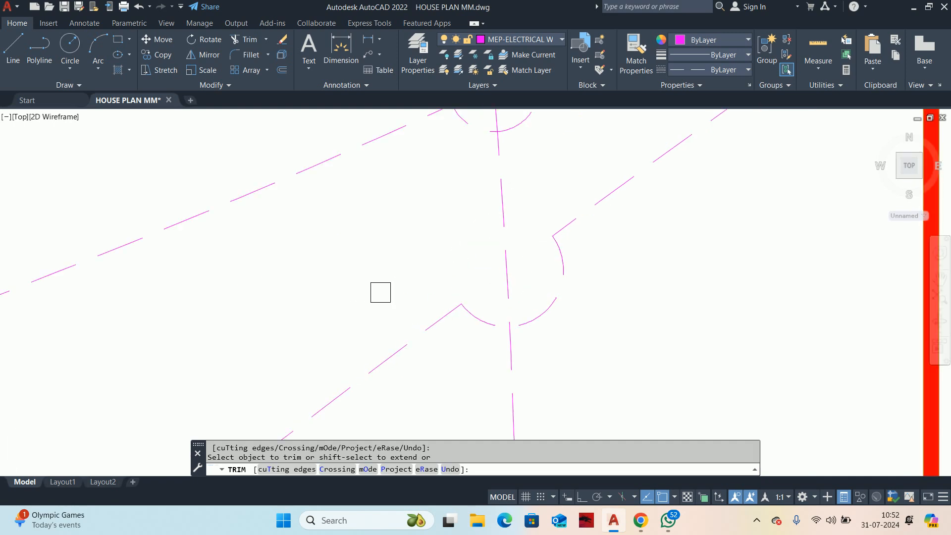
scroll(550, 296, "down", 5)
middle_click_drag(553, 301, 494, 338)
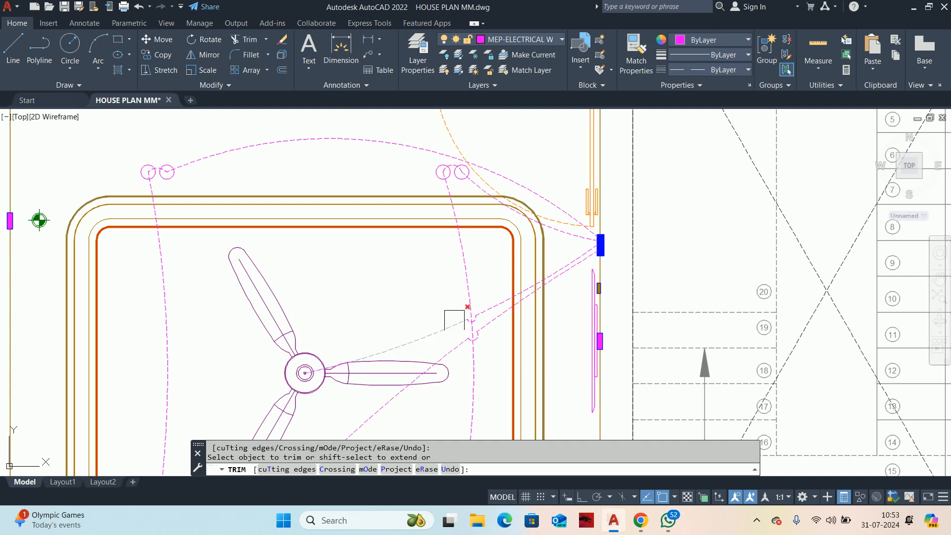
scroll(454, 320, "up", 3)
scroll(476, 322, "down", 3)
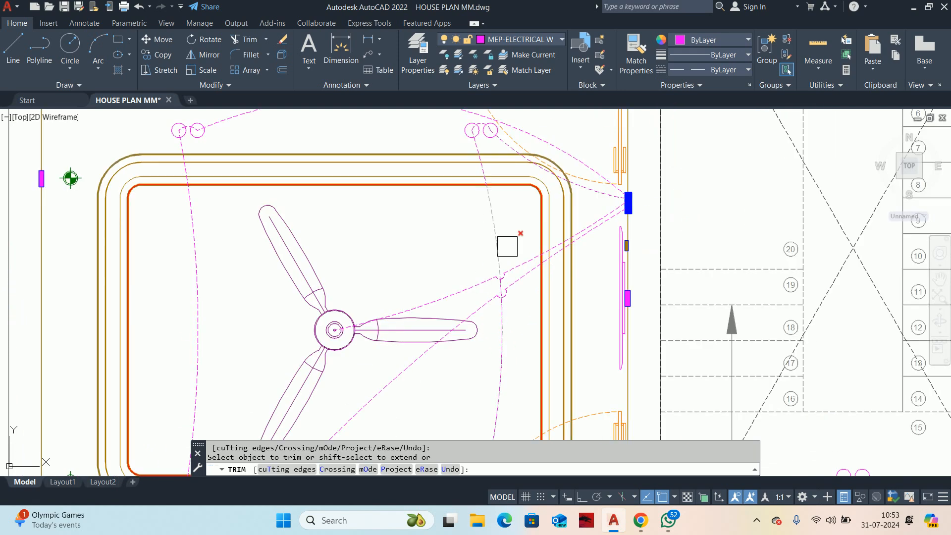
key("Escape")
key("Escape")
Step: Join the fan wire's pieces on both sides of its jump-over arc
scroll(500, 268, "down", 3)
scroll(490, 271, "up", 5)
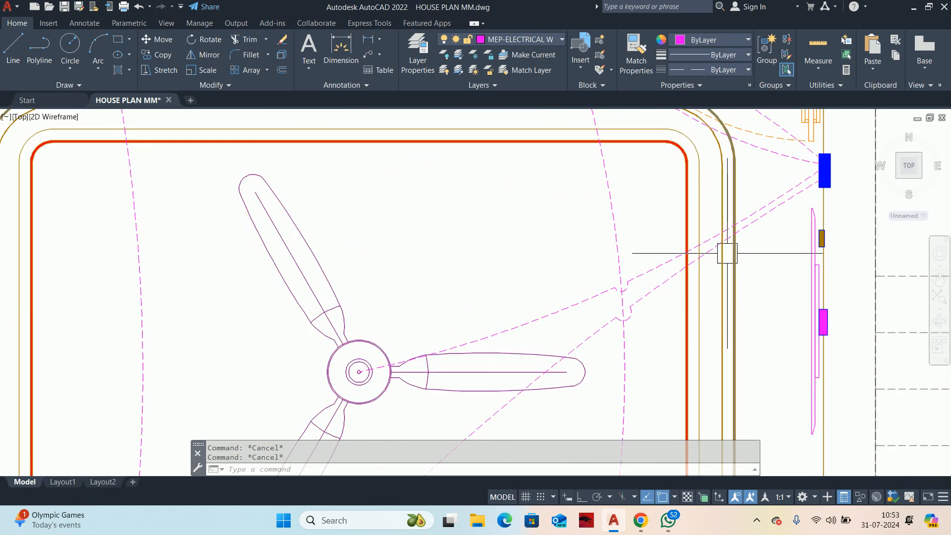
scroll(726, 251, "down", 6)
scroll(574, 273, "up", 2)
scroll(574, 273, "up", 6)
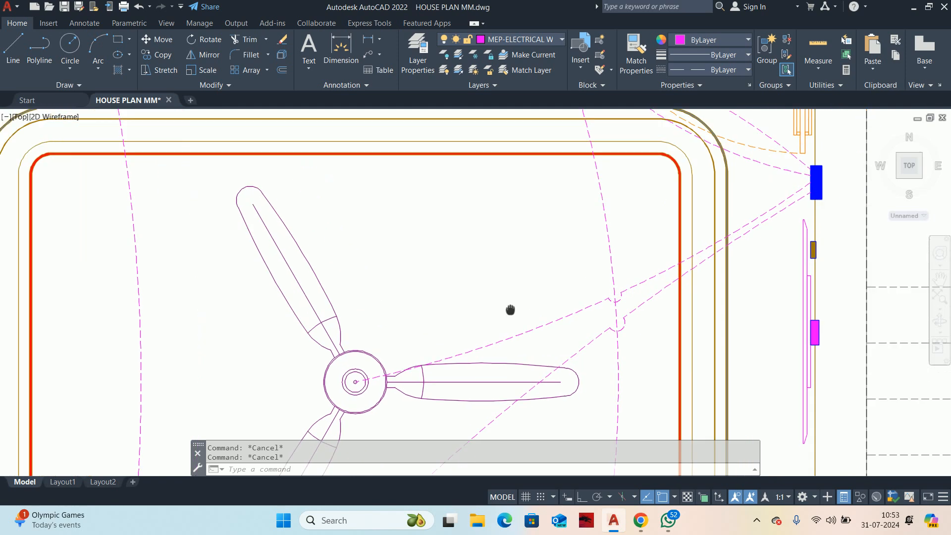
left_click(589, 304)
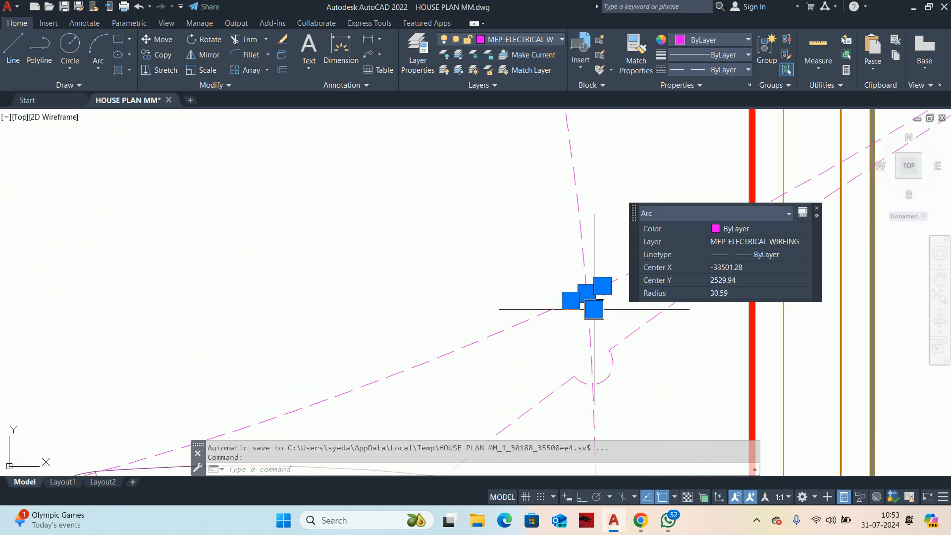
key("Escape")
key("Escape")
type("j")
key("Return")
left_click(552, 312)
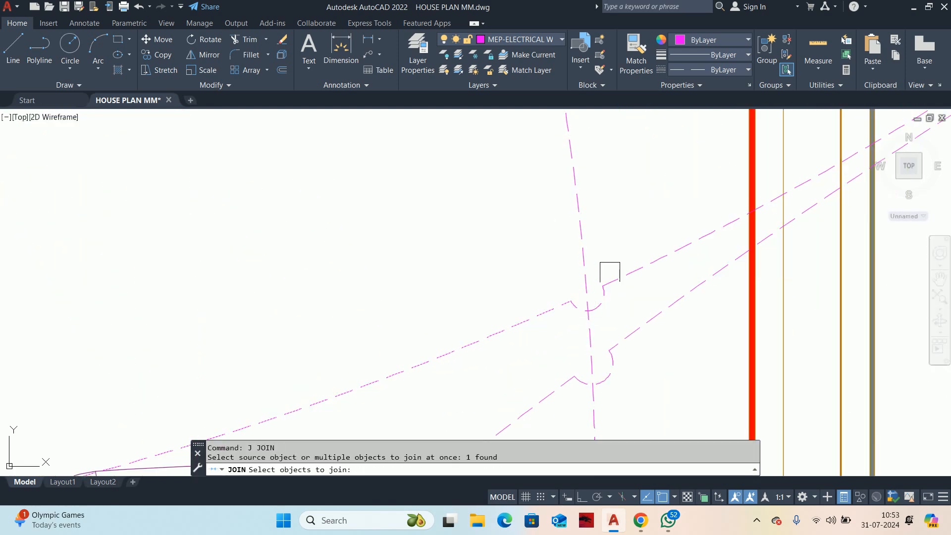
left_click(612, 272)
key("Return")
key("Escape")
key("Escape")
Step: Examine the jump-over arcs at the wire crossings and the overall wiring in the room
scroll(584, 286, "up", 2)
middle_click_drag(583, 287, 517, 306)
scroll(517, 306, "down", 4)
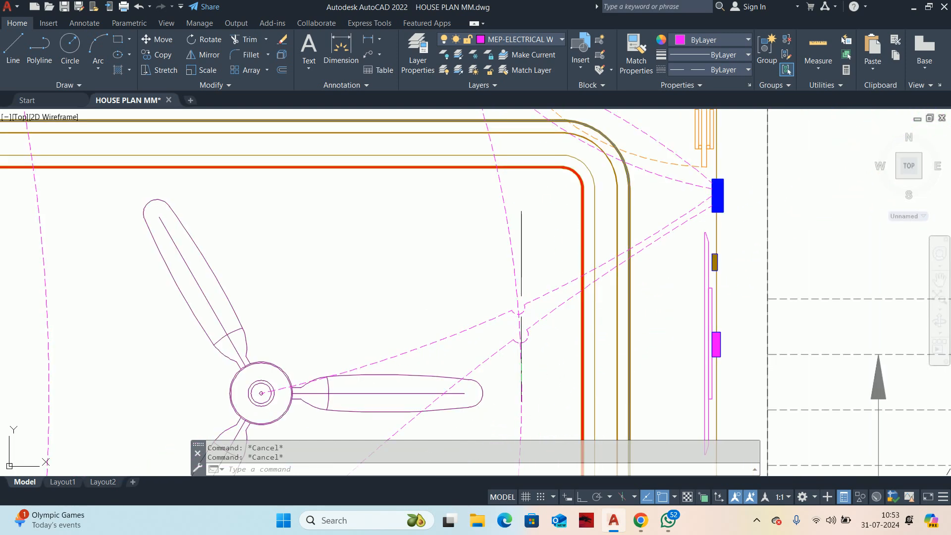
scroll(522, 306, "up", 2)
scroll(522, 306, "down", 2)
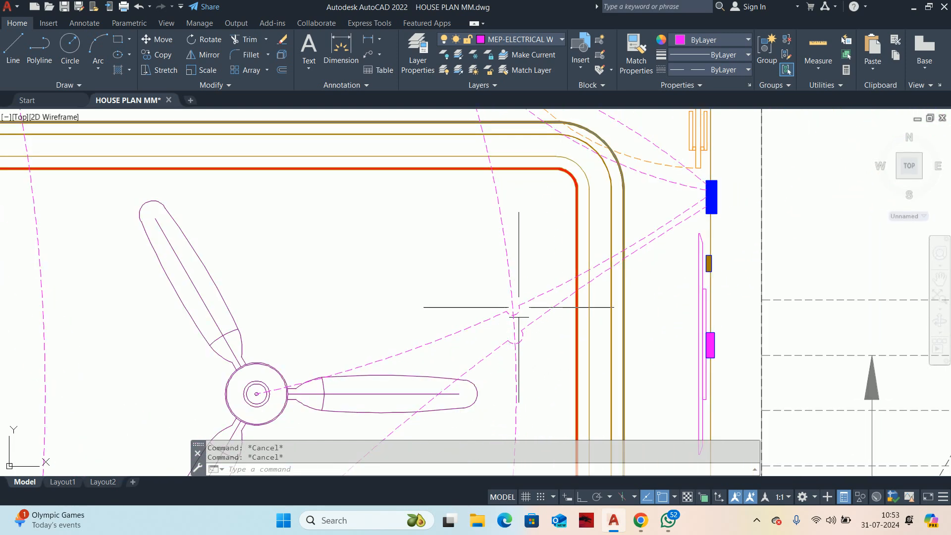
scroll(524, 306, "up", 3)
scroll(523, 306, "down", 3)
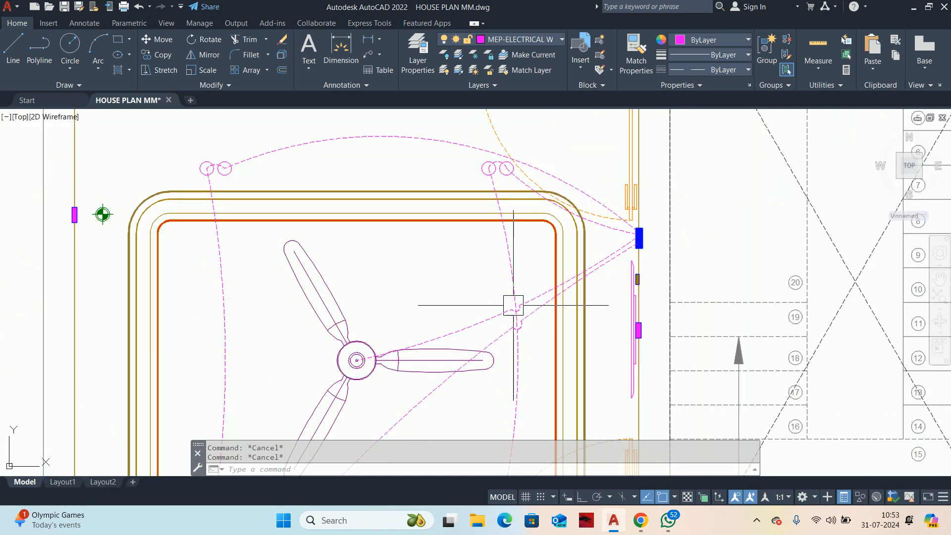
scroll(512, 307, "down", 1)
scroll(481, 226, "down", 1)
scroll(481, 227, "down", 2)
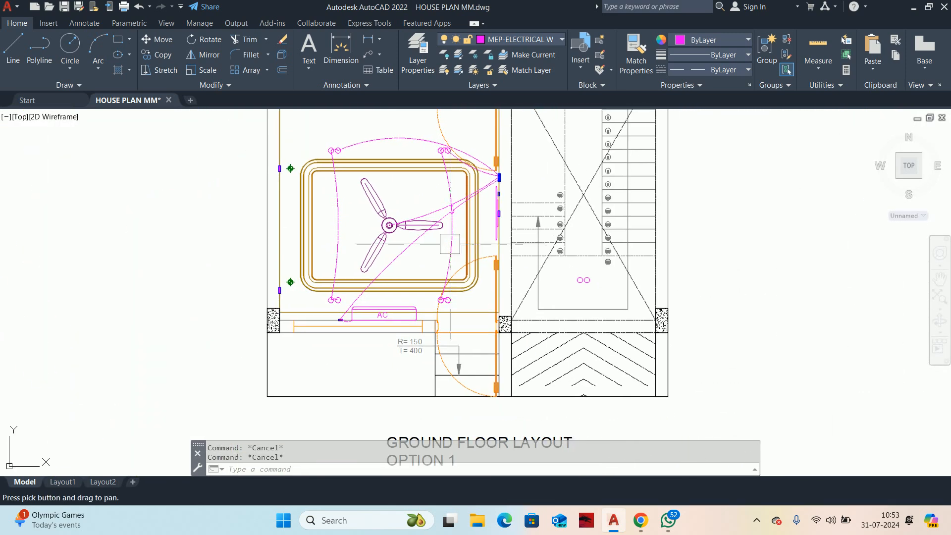
middle_click_drag(456, 271, 431, 312)
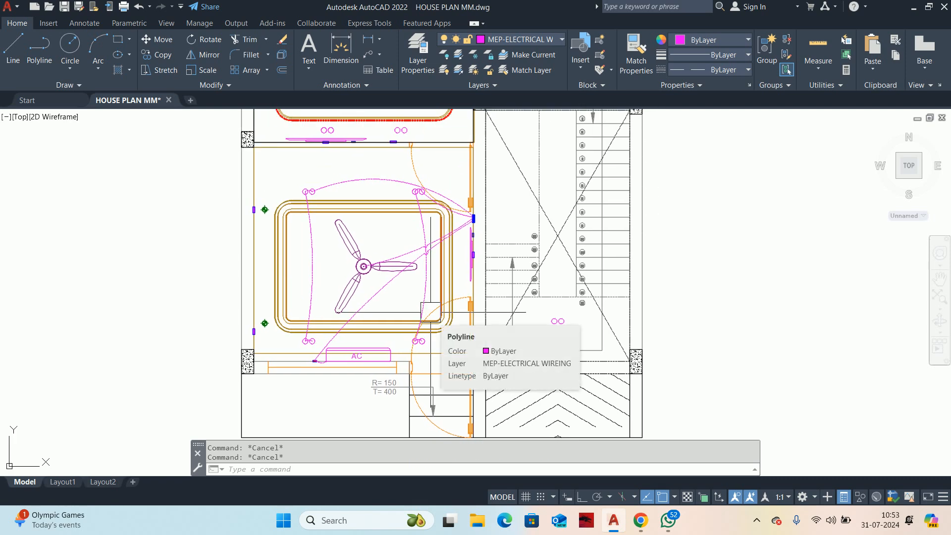
Step: Set the drawing's global linetype scale factor to 10
type(";")
type("LTS")
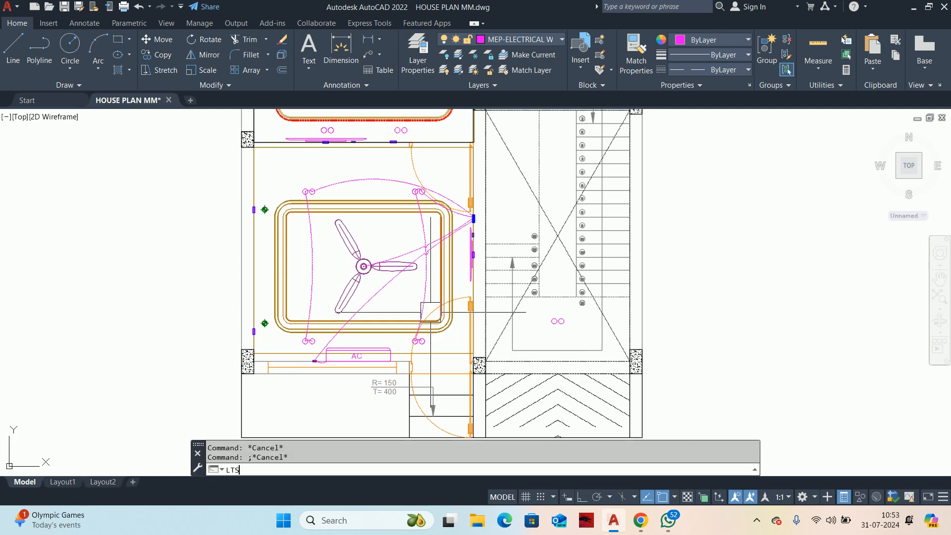
key("Return")
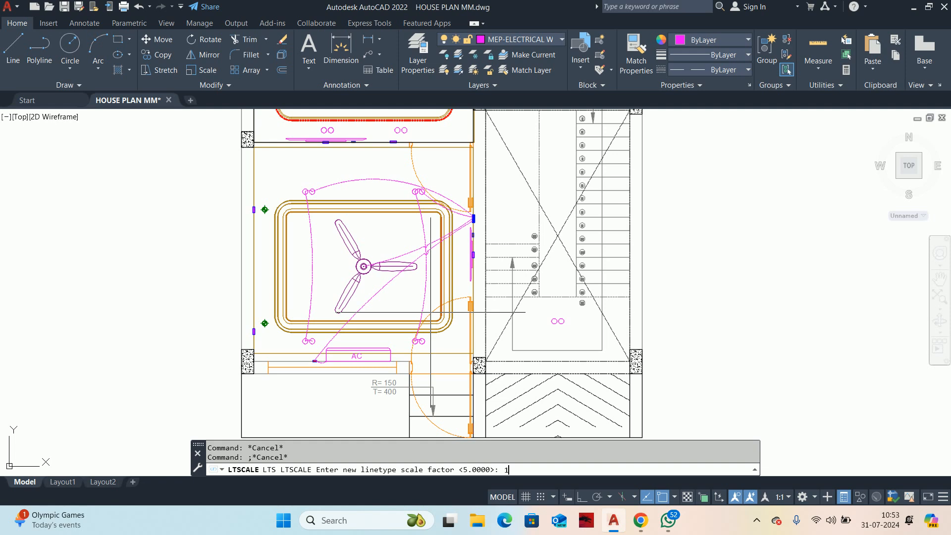
key("Return")
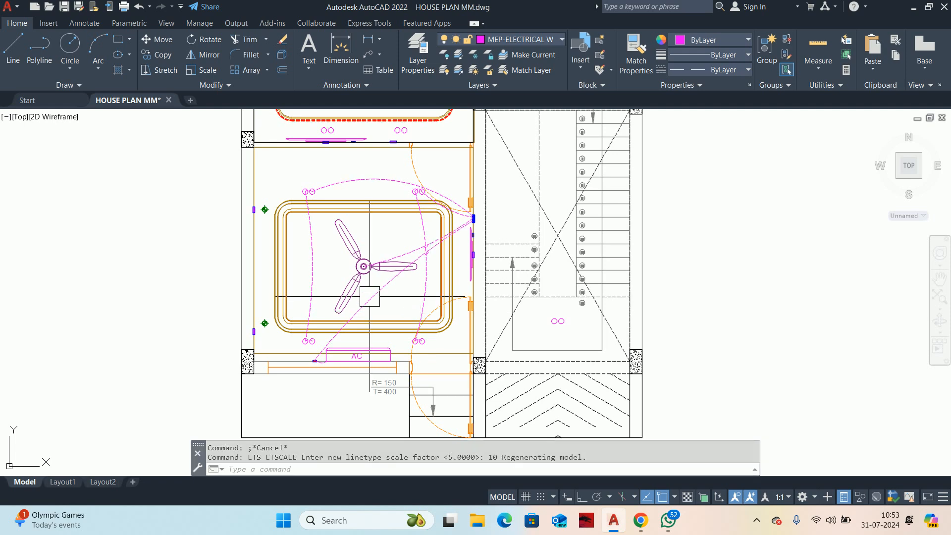
Step: Set the global width of the wiring polyline serving the room's left-hand lights to 5
scroll(347, 300, "up", 5)
scroll(647, 312, "down", 2)
mouse_move(647, 313)
middle_mouse_down()
mouse_move(655, 312)
mouse_move(616, 363)
middle_mouse_up()
middle_click_drag(611, 227, 609, 259)
scroll(610, 244, "up", 2)
left_click(609, 227)
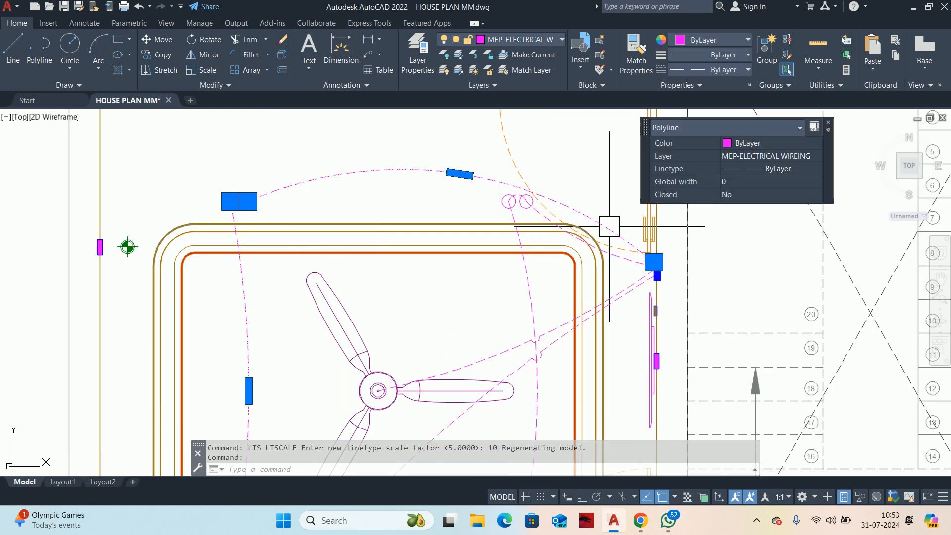
left_click(761, 188)
type("5")
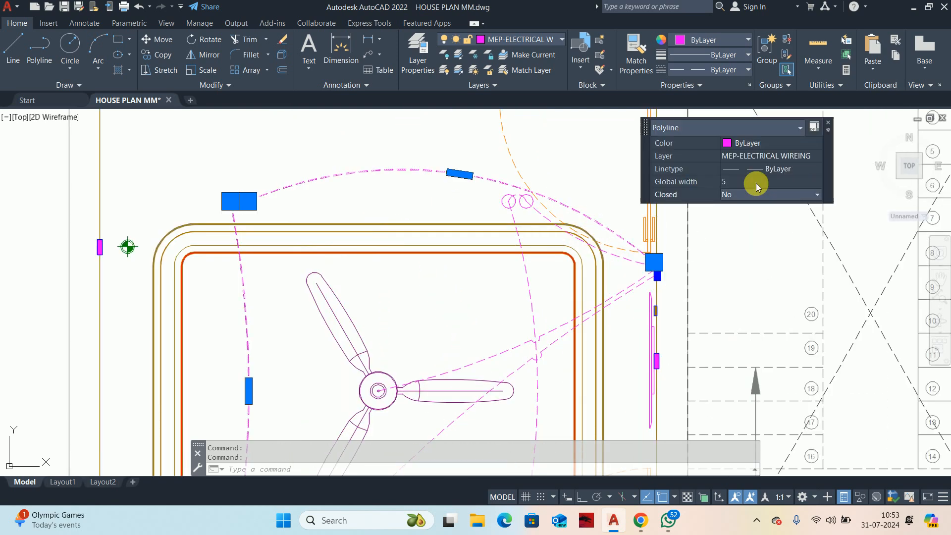
key("Return")
key("Escape")
key("Escape")
scroll(551, 233, "down", 2)
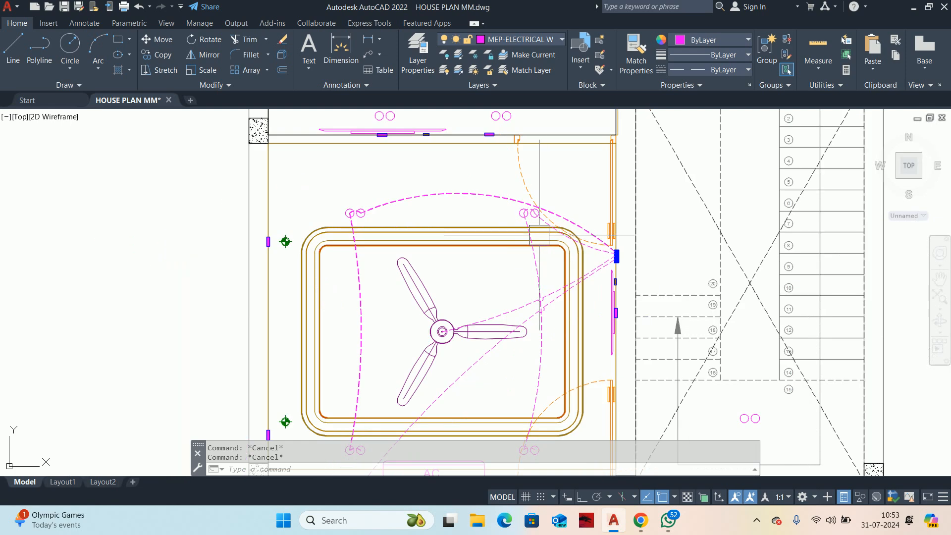
Step: Try matching the right-hand light wire and fan wire to the 5-wide polyline, and undo the match
scroll(542, 215, "up", 2)
type("ma")
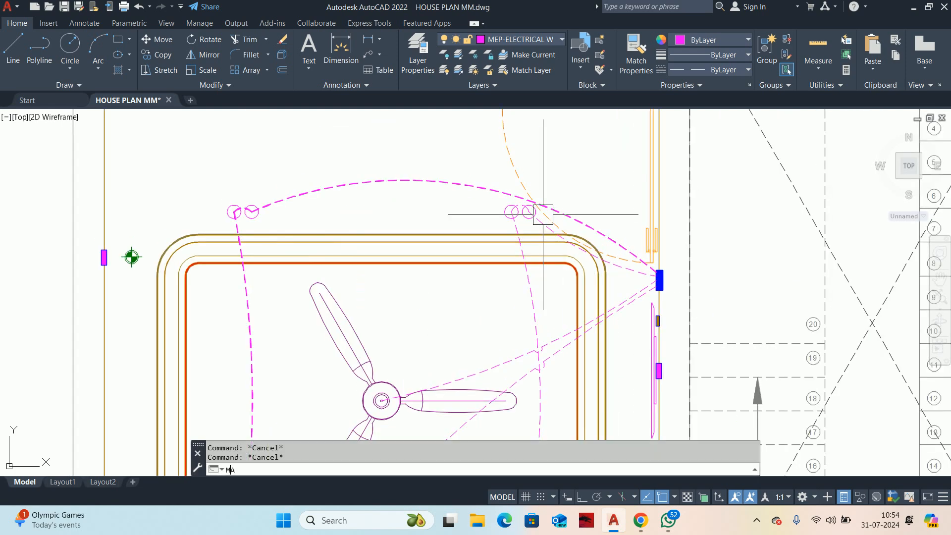
key("space")
left_click(576, 206)
left_click(527, 284)
middle_click_drag(440, 376, 403, 306)
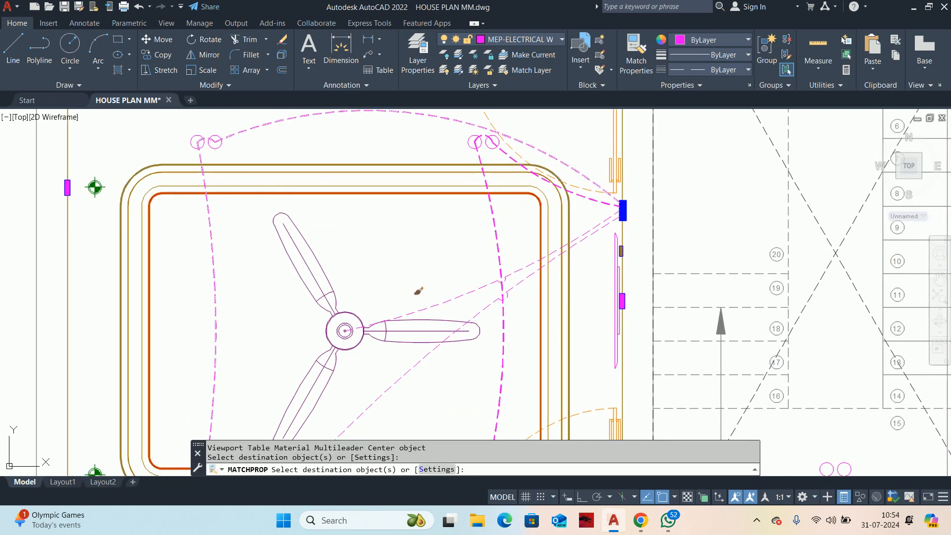
left_click(458, 292)
scroll(487, 280, "up", 6)
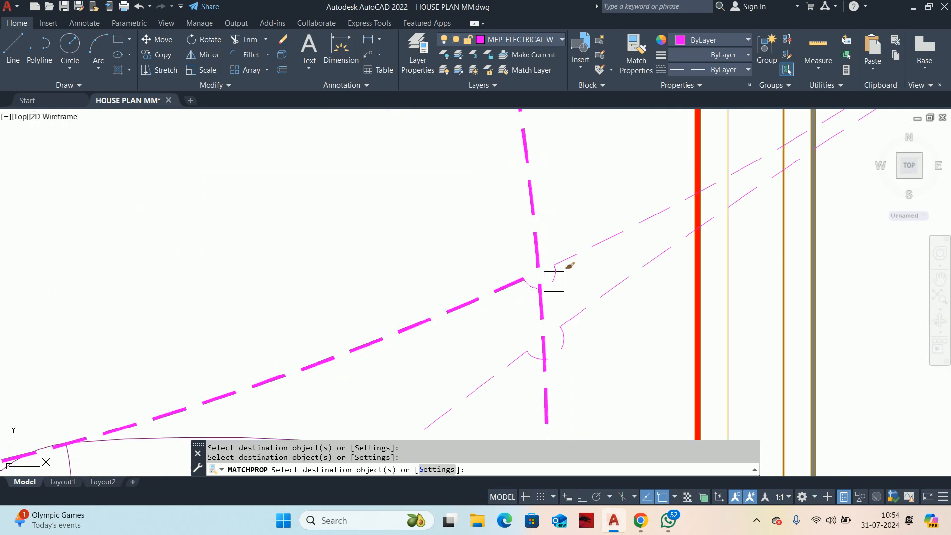
key("Escape")
key("ctrl+z")
key("Escape")
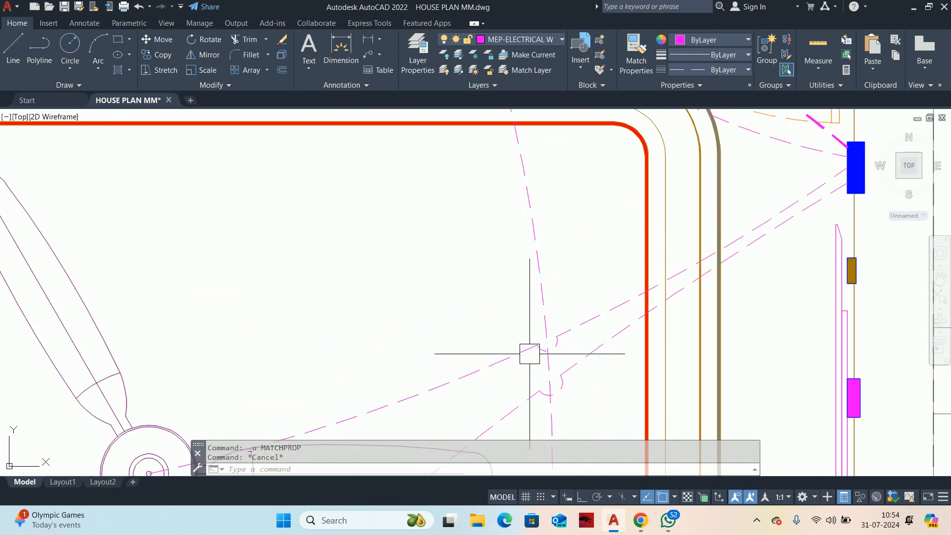
Step: Join the fan wire's segments on both sides of the crossing with its jump-over arc
scroll(556, 341, "up", 2)
type("j")
key("space")
left_click(576, 323)
left_click(562, 350)
left_click(486, 355)
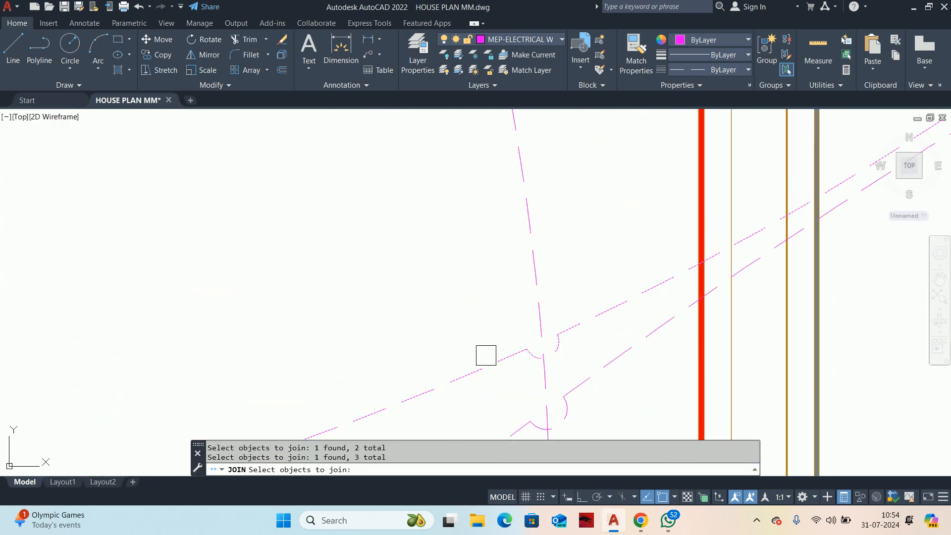
key("space")
scroll(486, 355, "down", 3)
key("Escape")
Step: Try matching the thick light wire's properties onto the right-hand light wire, fan wire and upper AC wire segment
type("ma")
key("space")
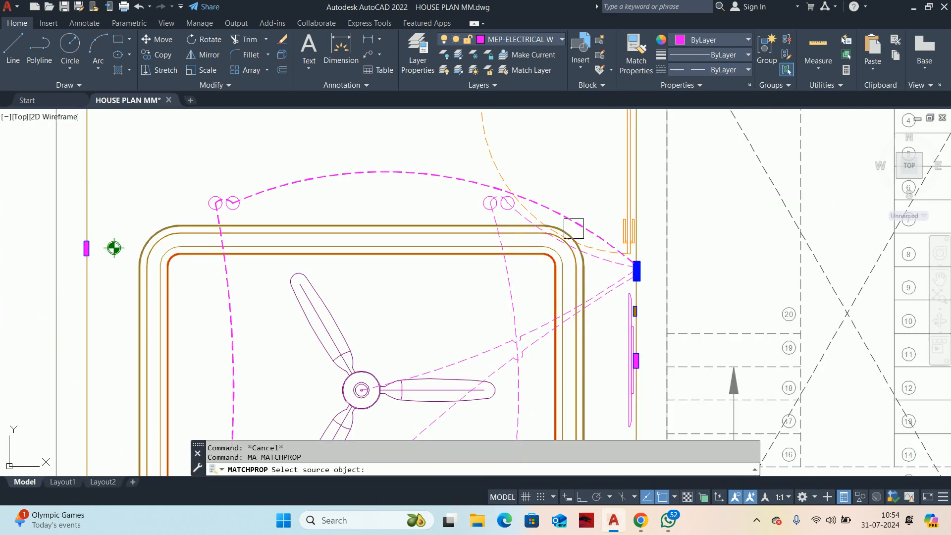
left_click(573, 228)
scroll(589, 248, "up", 4)
left_click(609, 273)
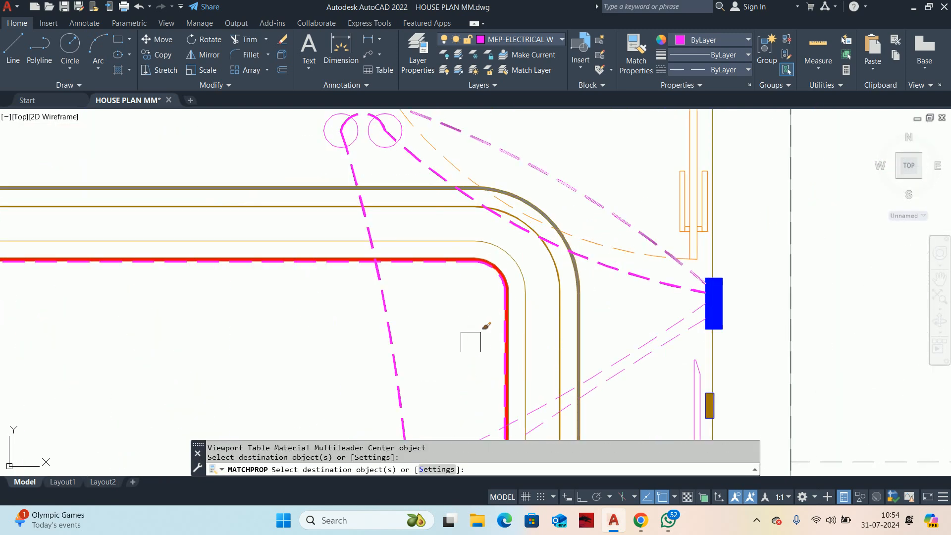
left_click(395, 376)
middle_click_drag(395, 376, 353, 198)
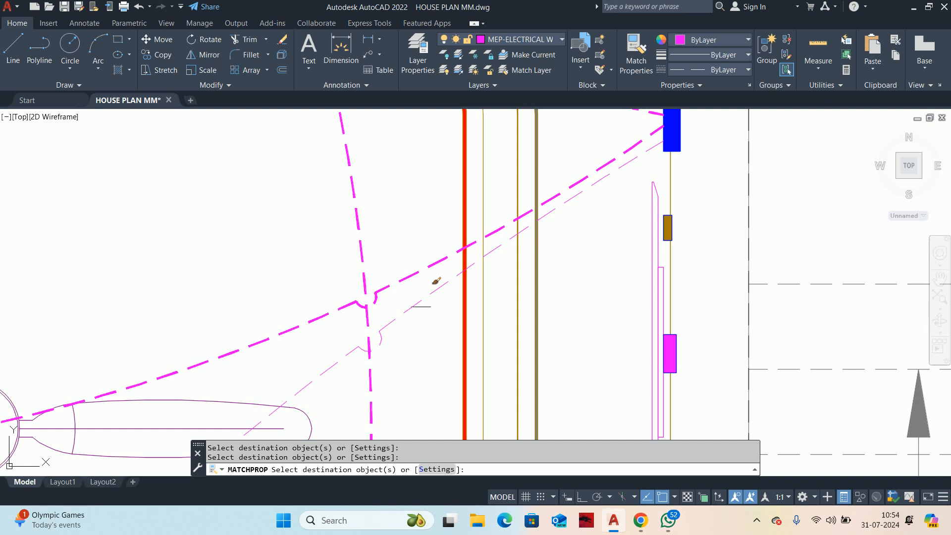
left_click(419, 308)
middle_click_drag(418, 310, 392, 265)
scroll(393, 268, "up", 3)
key("Escape")
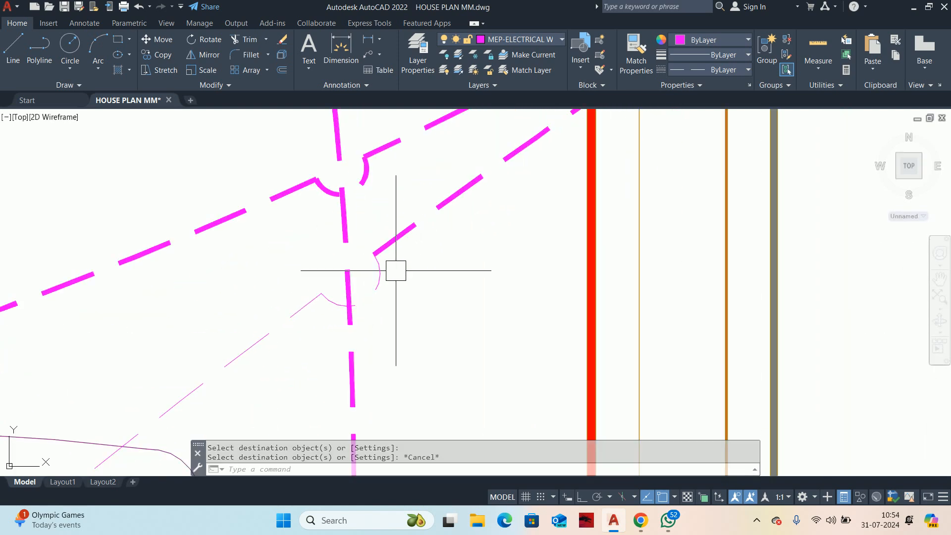
Step: Try to join the thickened AC wire segment with its arc and lower segment, and undo back to the thin wires
type("j")
key("Return")
left_click(391, 242)
left_click(376, 283)
left_click(287, 314)
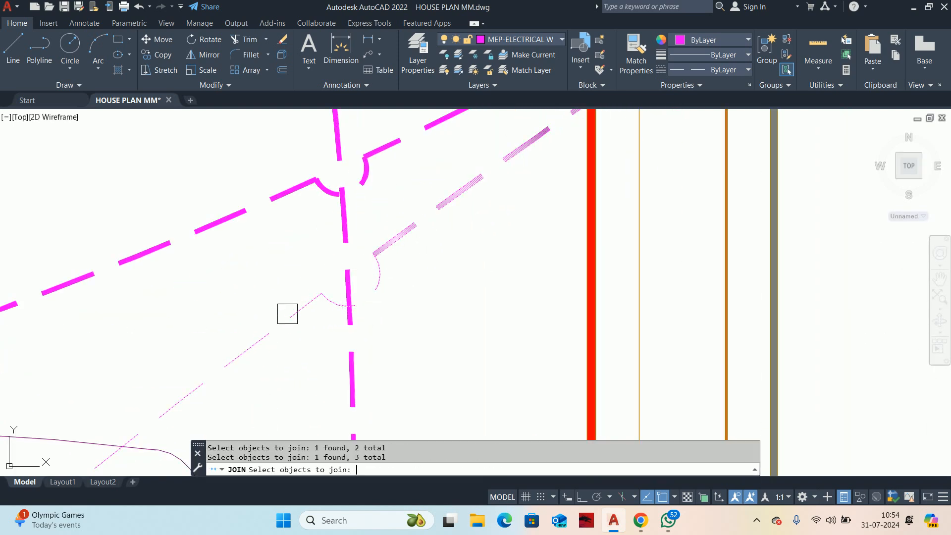
key("Return")
key("Escape")
key("Escape")
key("Escape")
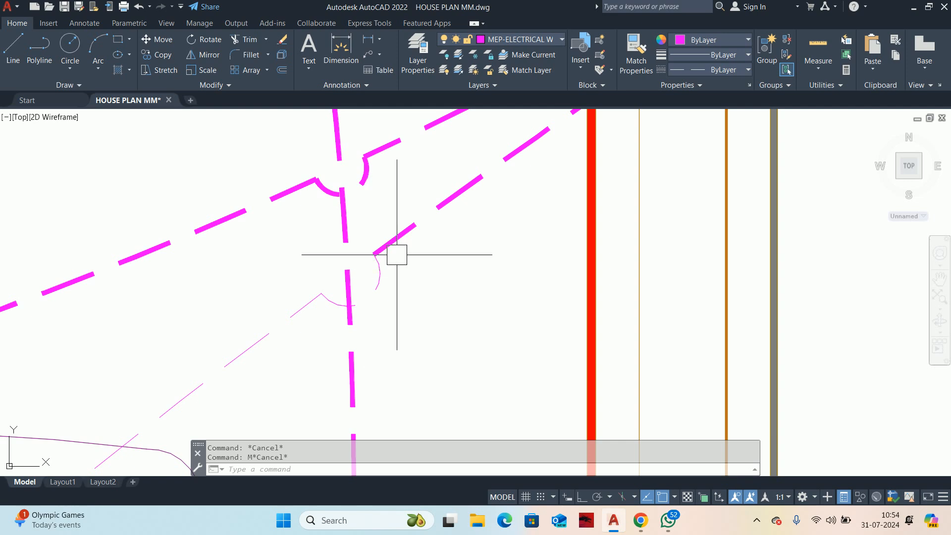
key("ctrl+z")
key("ctrl+z")
key("ctrl+z")
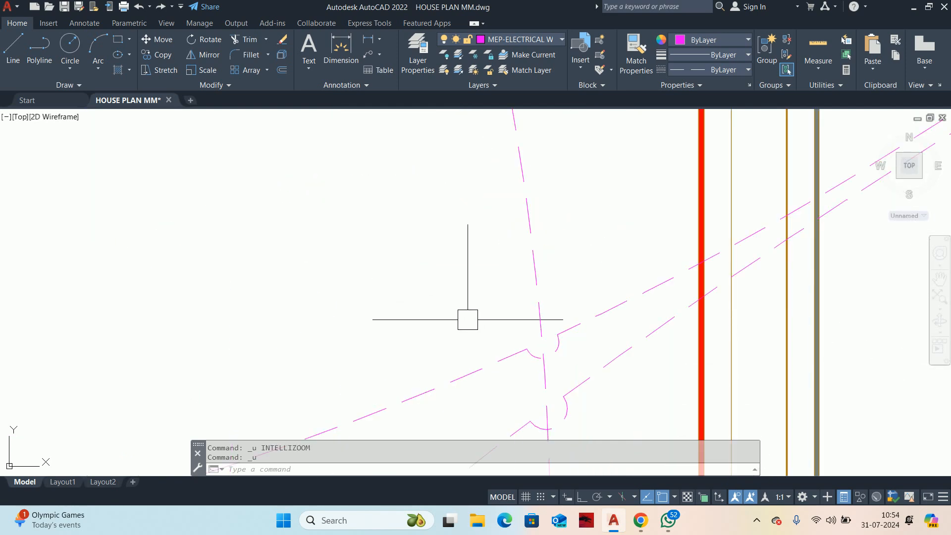
Step: Try to join the thin AC wire's upper and lower segments with the jump-over arc between them
scroll(545, 329, "up", 2)
type("j")
key("Return")
left_click(518, 299)
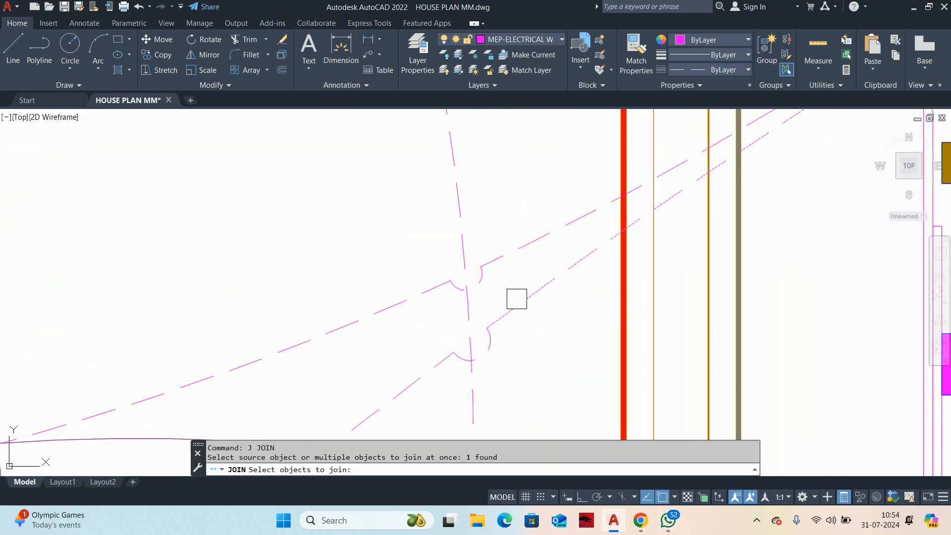
left_click(485, 359)
left_click(421, 369)
left_click(390, 395)
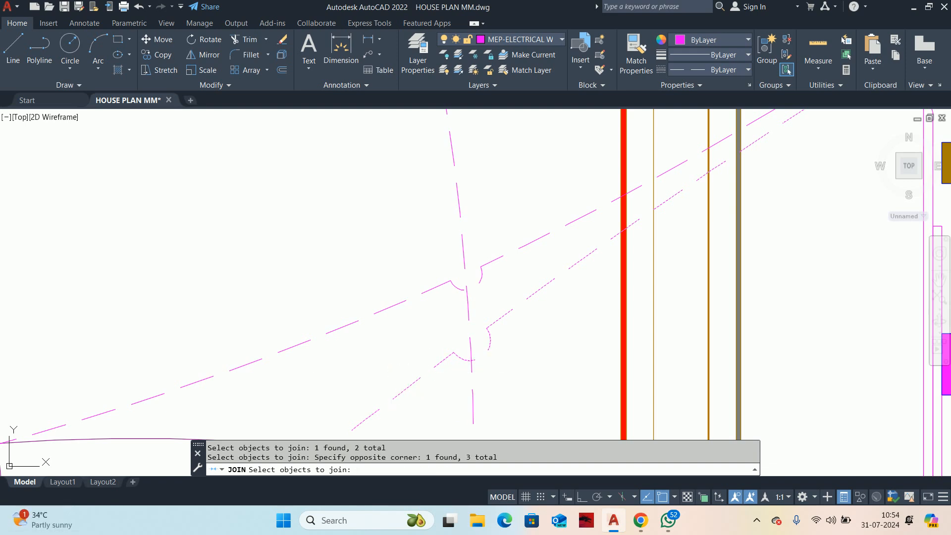
key("Return")
left_click(390, 305)
key("Escape")
key("Escape")
scroll(448, 314, "down", 4)
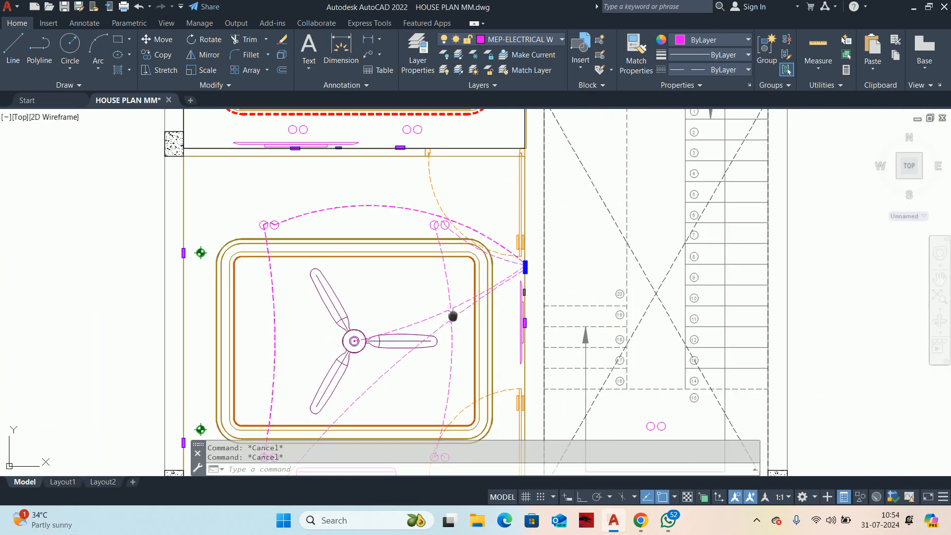
Step: Match the thick light wire's properties onto the right-hand light wire, the fan wire and the lower AC wire segment
middle_click_drag(452, 316, 455, 291)
type("ma")
key("Return")
scroll(470, 210, "up", 2)
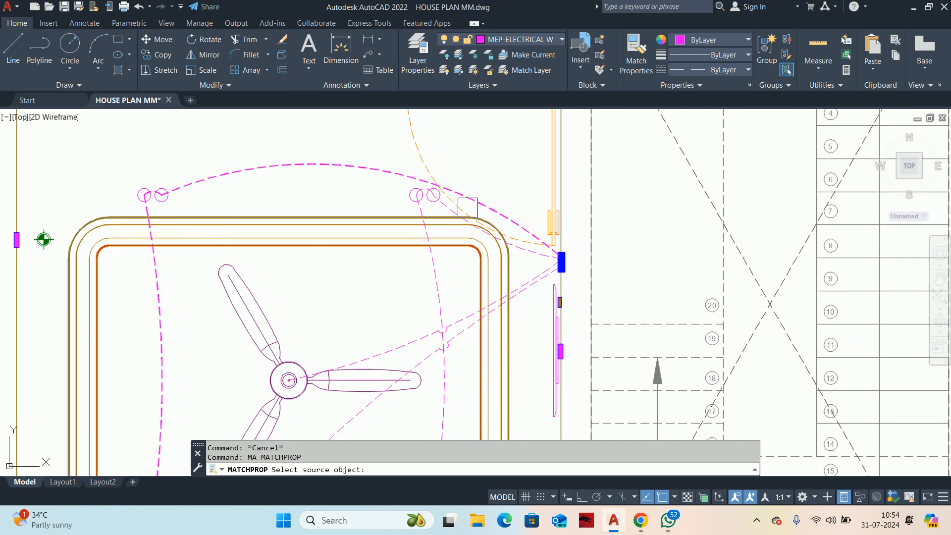
left_click(475, 203)
scroll(404, 342, "up", 2)
left_click(399, 339)
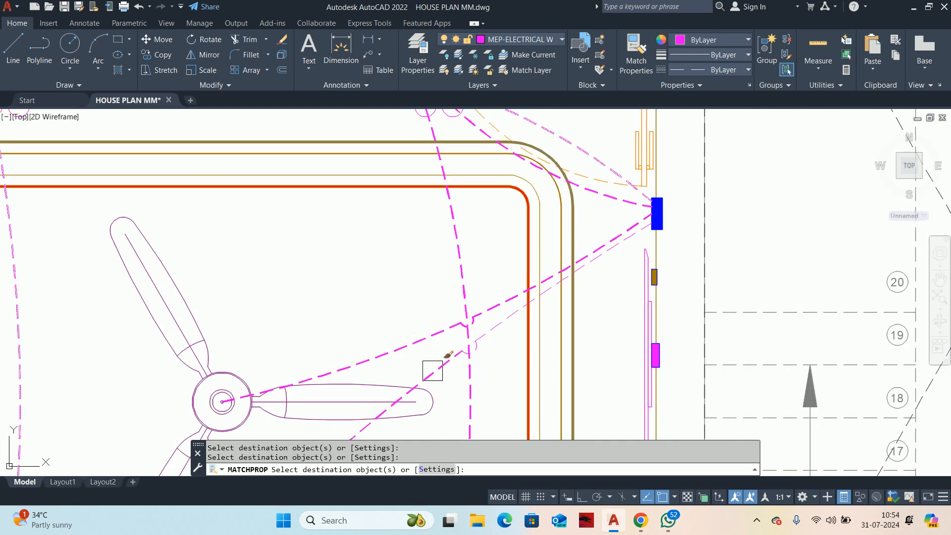
middle_click_drag(435, 370, 364, 211)
scroll(405, 189, "up", 6)
key("Escape")
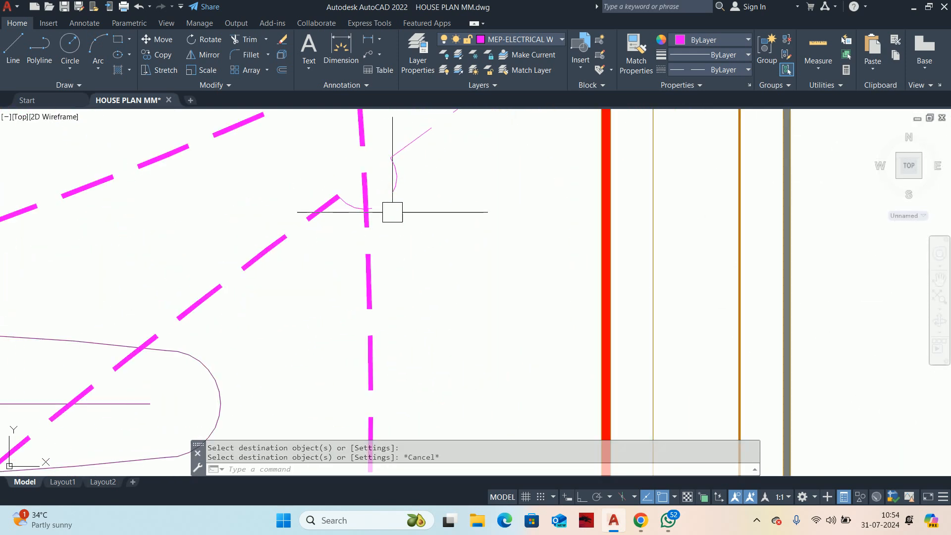
left_click(340, 198)
key("Escape")
scroll(404, 285, "down", 2)
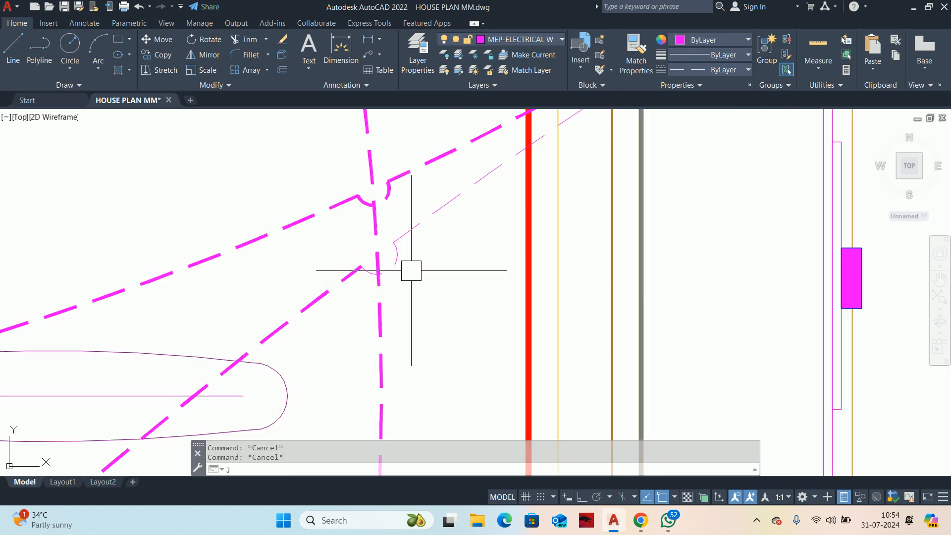
type("j")
key("Return")
left_click(410, 240)
left_click(388, 263)
key("Escape")
key("Escape")
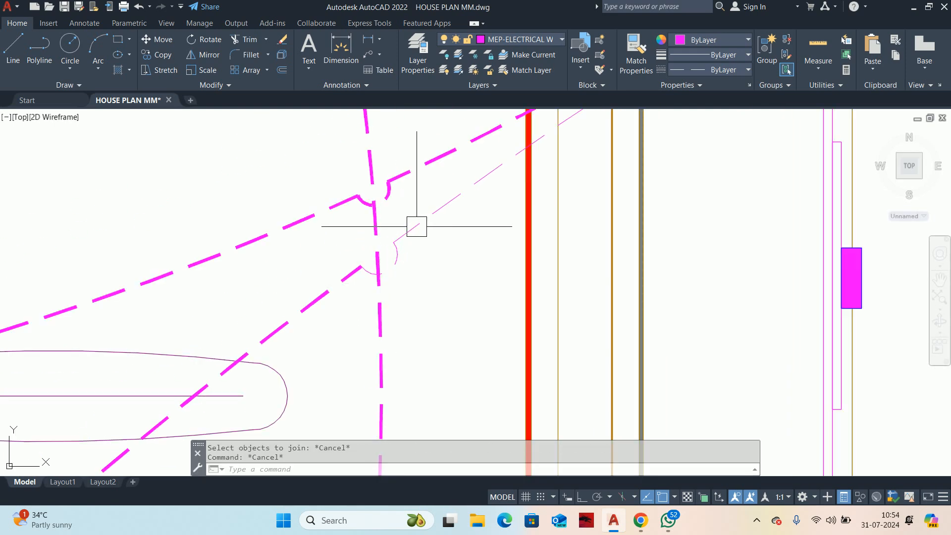
Step: Try to join the AC wire's upper segment to its jump-over arc
key("Return")
left_click(402, 236)
scroll(413, 246, "up", 4)
left_click(379, 269)
key("Return")
left_click(379, 268)
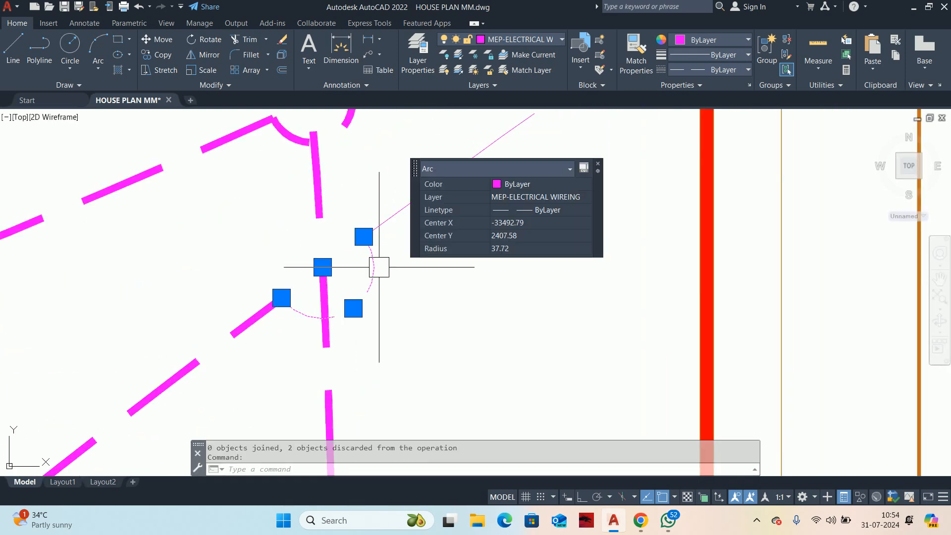
key("Escape")
key("Escape")
scroll(379, 239, "down", 2)
middle_click_drag(380, 240, 386, 256)
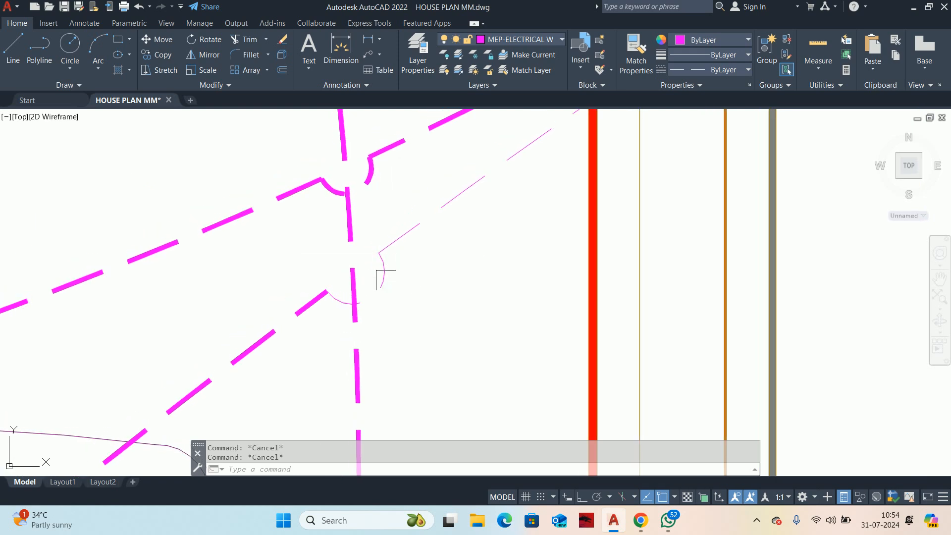
Step: Explode the AC wire's upper segment beside the jump-over arc
type("x")
key("Return")
left_click(391, 278)
left_click(401, 240)
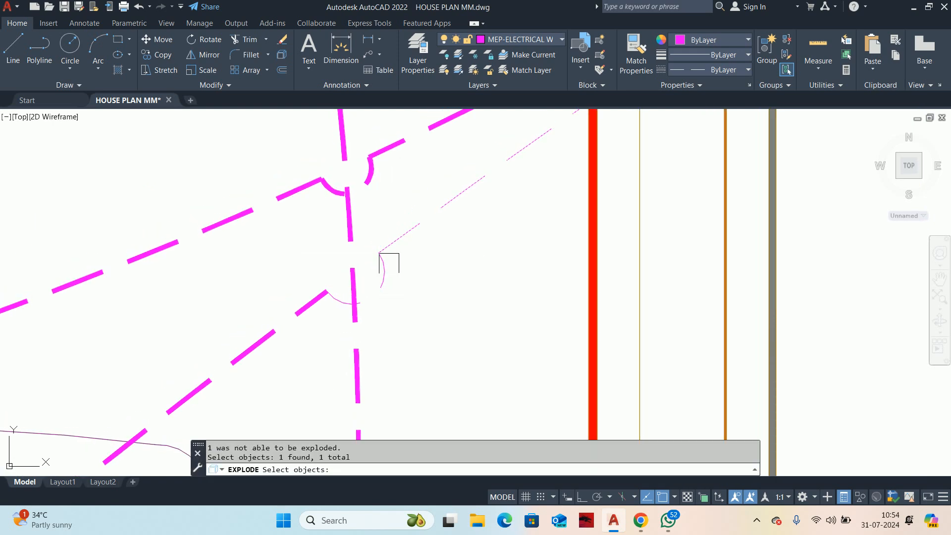
key("Return")
Step: Try to join the exploded AC wire segment to its arc, and undo the recent join and explode attempts
type("j")
key("Return")
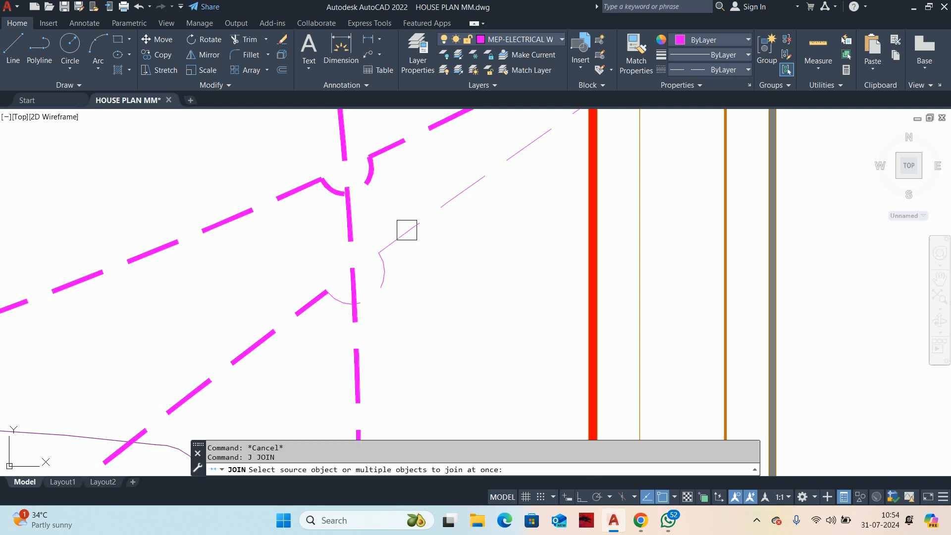
left_click(406, 230)
left_click(384, 267)
key("Return")
left_click(373, 282)
key("Escape")
key("Escape")
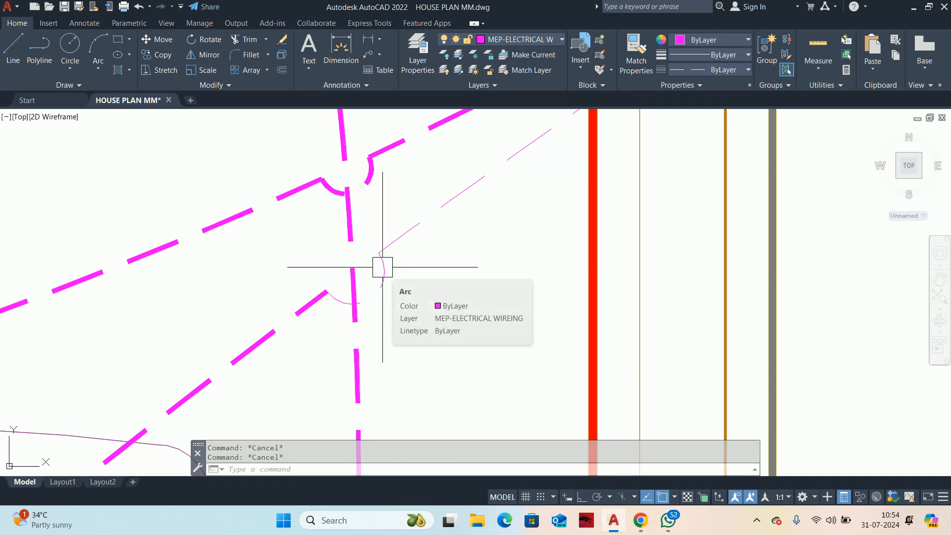
key("ctrl+z")
key("ctrl+z")
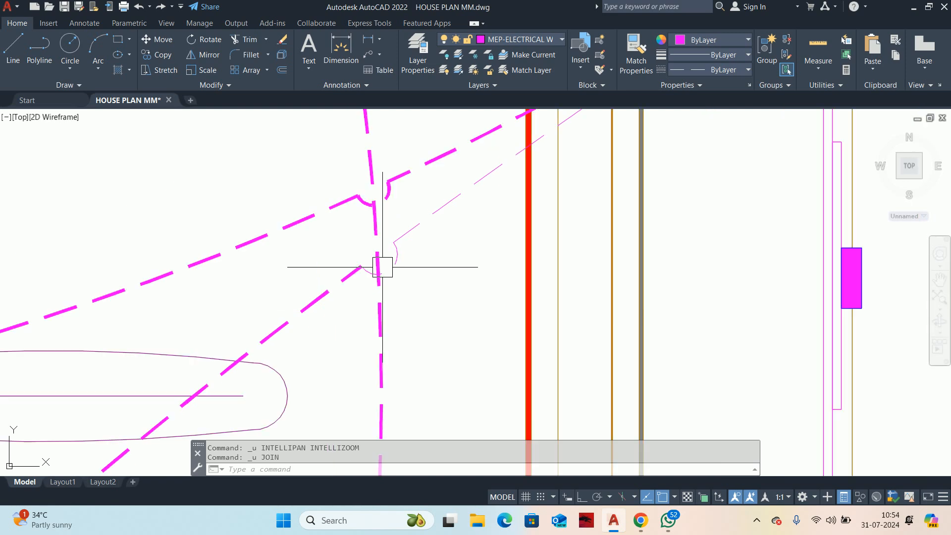
Step: Match the thick lower AC wire segment's properties onto the AC wire's upper segment
scroll(390, 258, "up", 2)
left_click(390, 253)
key("Escape")
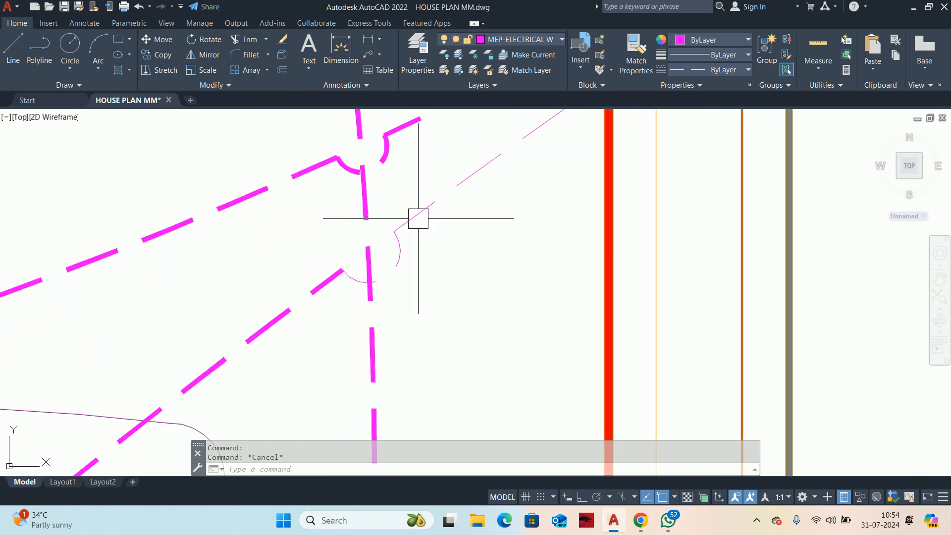
left_click(418, 218)
scroll(387, 250, "down", 2)
key("Escape")
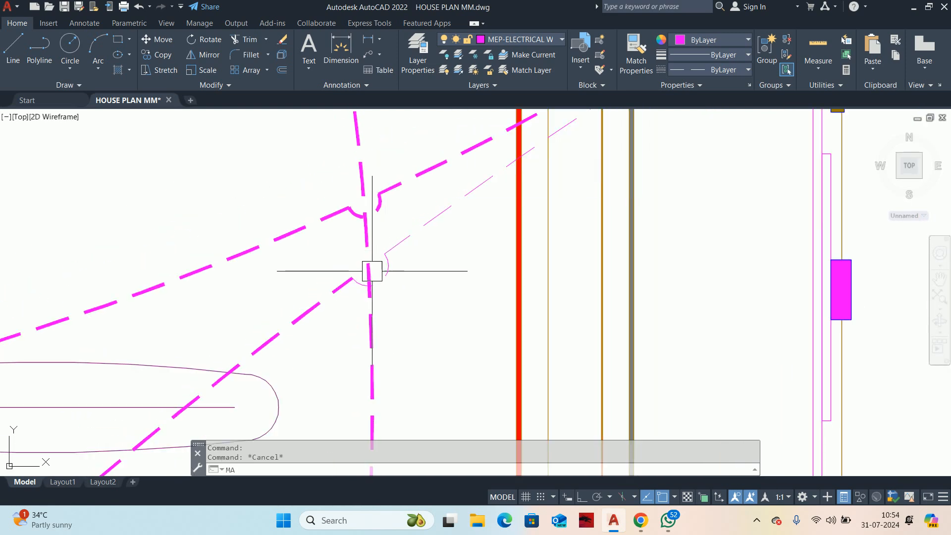
key("Return")
left_click(331, 306)
left_click(415, 236)
scroll(412, 245, "down", 5)
middle_click_drag(402, 293, 394, 231)
scroll(393, 230, "down", 4)
key("Return")
key("Escape")
Step: Match the thick AC wire's properties onto the short curved wire between the AC switch point and the AC unit
scroll(363, 290, "up", 2)
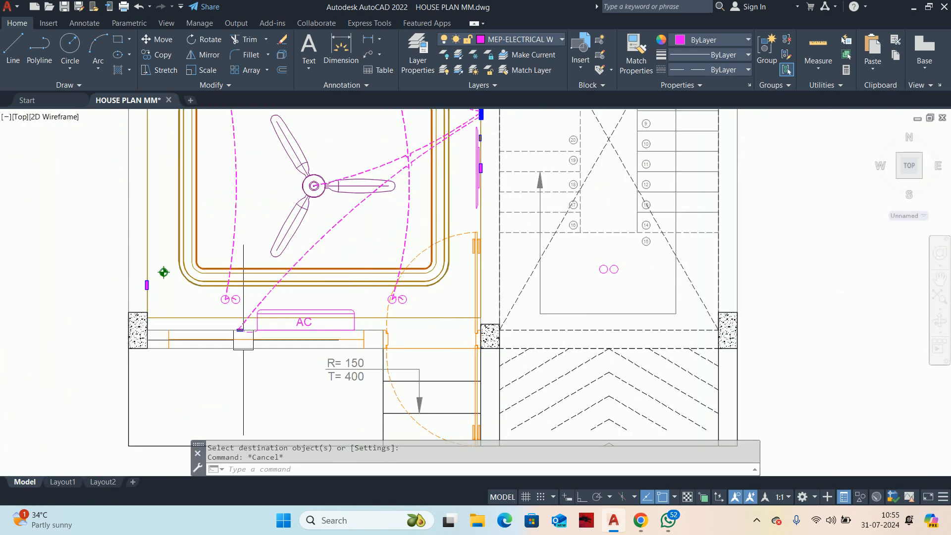
scroll(243, 340, "up", 2)
key("Return")
left_click(267, 269)
scroll(271, 301, "up", 2)
left_click(261, 347)
key("Return")
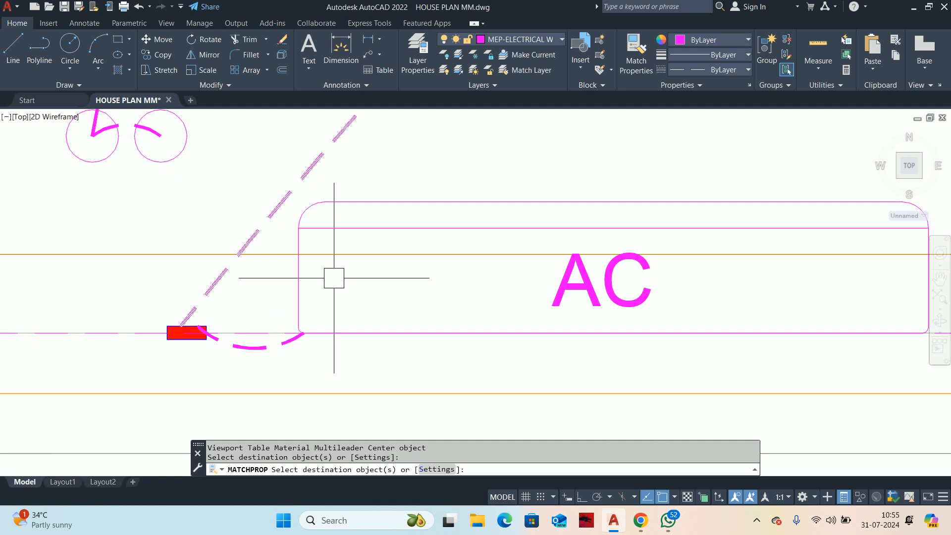
key("Escape")
scroll(333, 278, "down", 6)
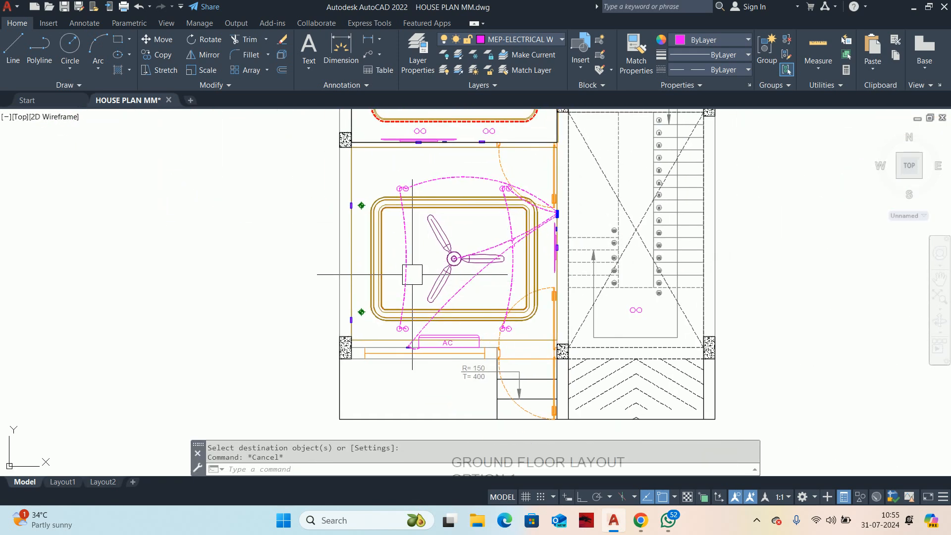
middle_click_drag(454, 238, 454, 341)
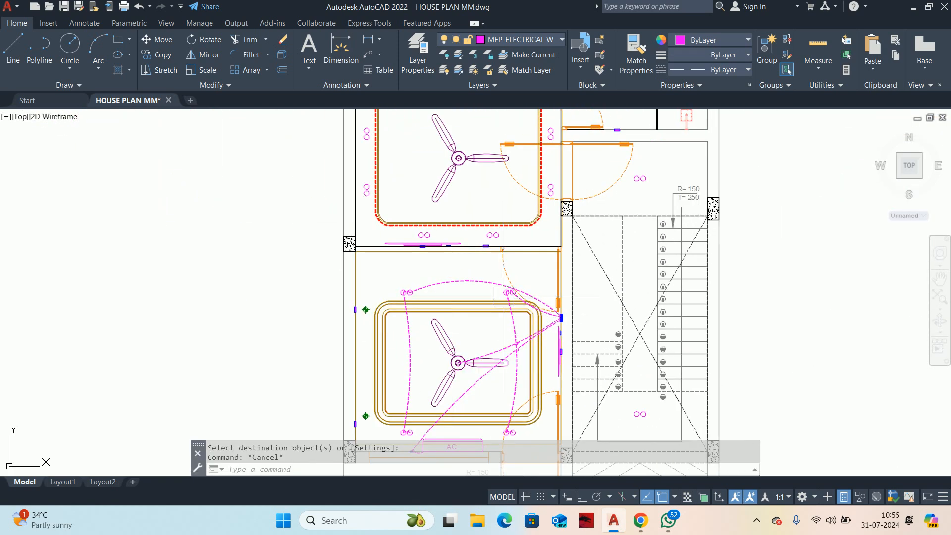
Step: Examine the wiring layout of the lower room and the neighbouring rooms of the ground floor plan
mouse_move(505, 297)
middle_mouse_down()
mouse_move(463, 349)
mouse_move(445, 195)
middle_mouse_up()
mouse_move(441, 228)
middle_mouse_down()
mouse_move(455, 258)
mouse_move(416, 310)
mouse_move(412, 342)
middle_mouse_up()
middle_click_drag(372, 306, 381, 393)
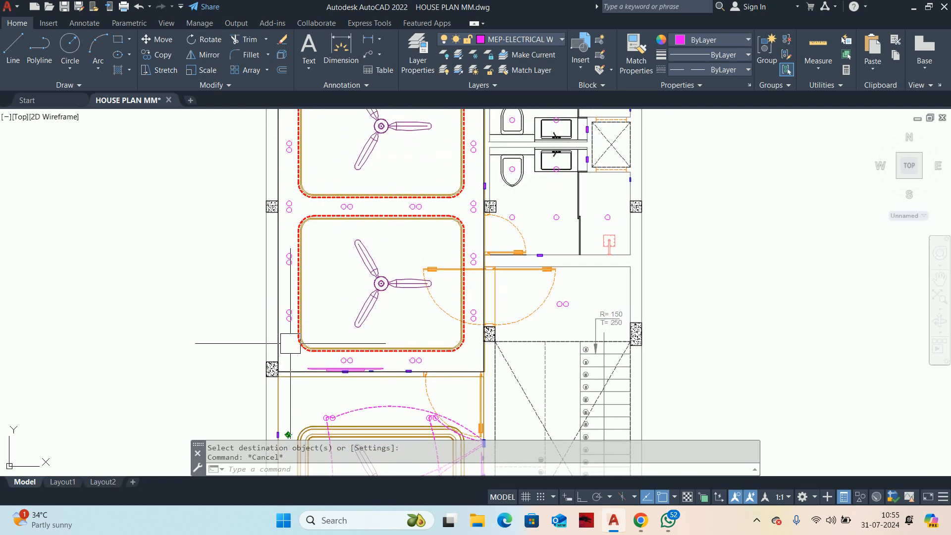
middle_click_drag(290, 343, 404, 248)
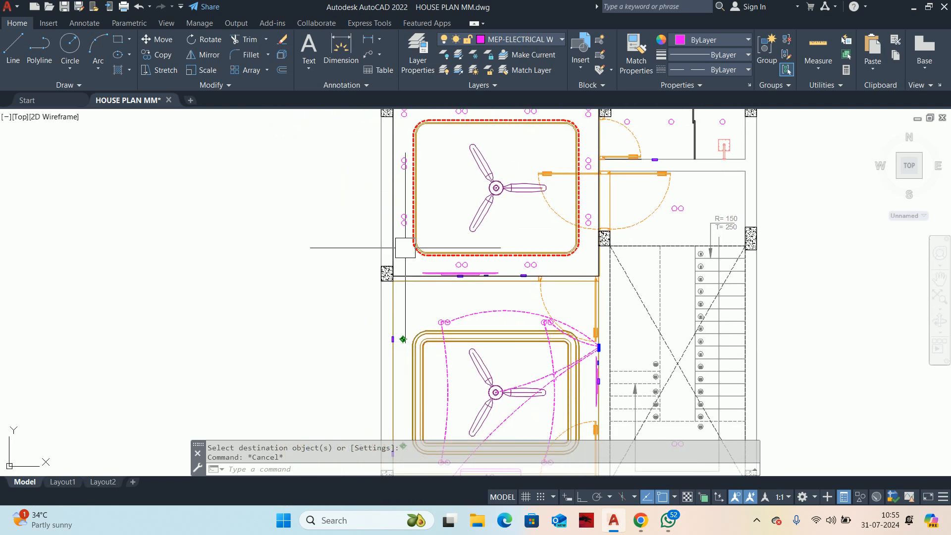
scroll(424, 295, "down", 2)
middle_click_drag(431, 351, 473, 308)
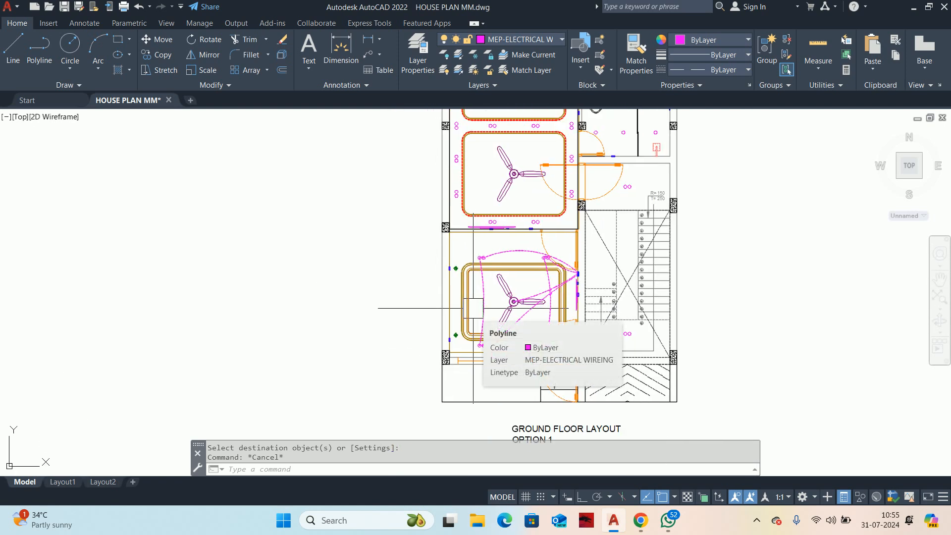
scroll(445, 308, "up", 4)
mouse_move(444, 245)
middle_mouse_down()
mouse_move(457, 242)
mouse_move(467, 312)
middle_mouse_up()
key("Escape")
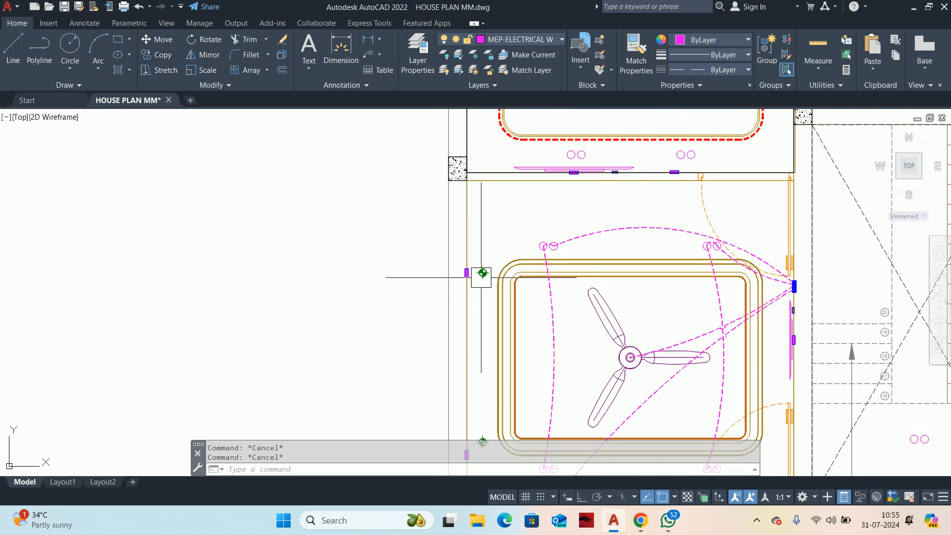
Step: Draw a polyline wire from the upper switch point on the lower room's left wall to the adjacent green light symbol
type("pl")
key("Return")
scroll(483, 270, "up", 8)
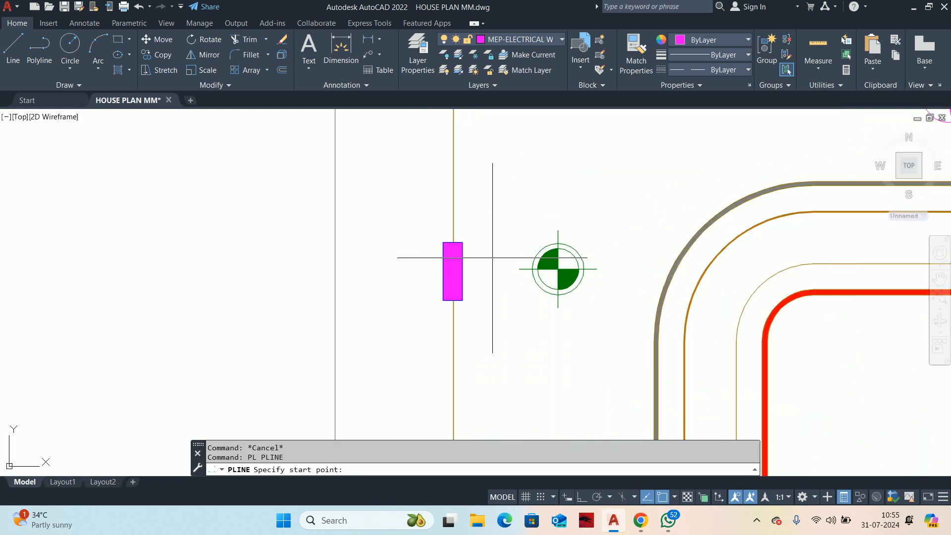
left_click(462, 271)
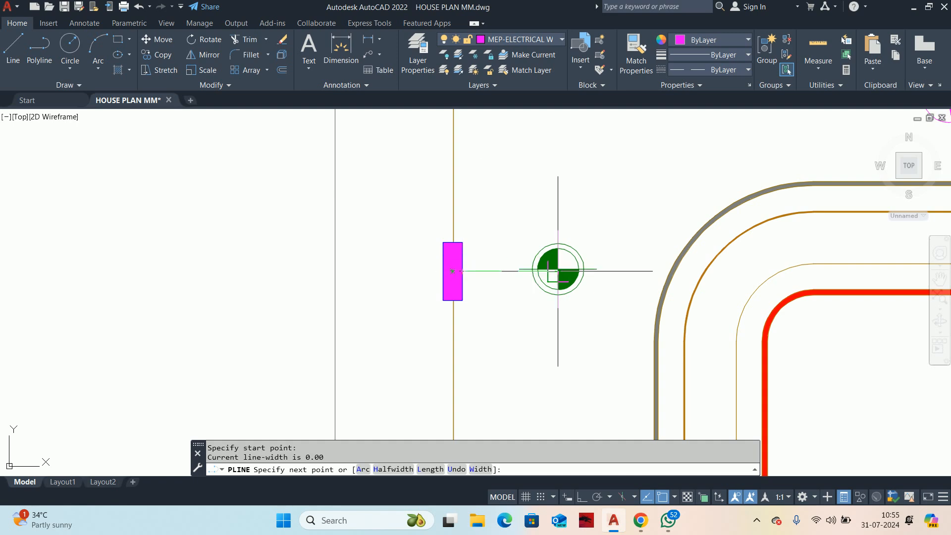
scroll(556, 272, "up", 6)
left_click(566, 264)
key("Return")
scroll(438, 281, "down", 8)
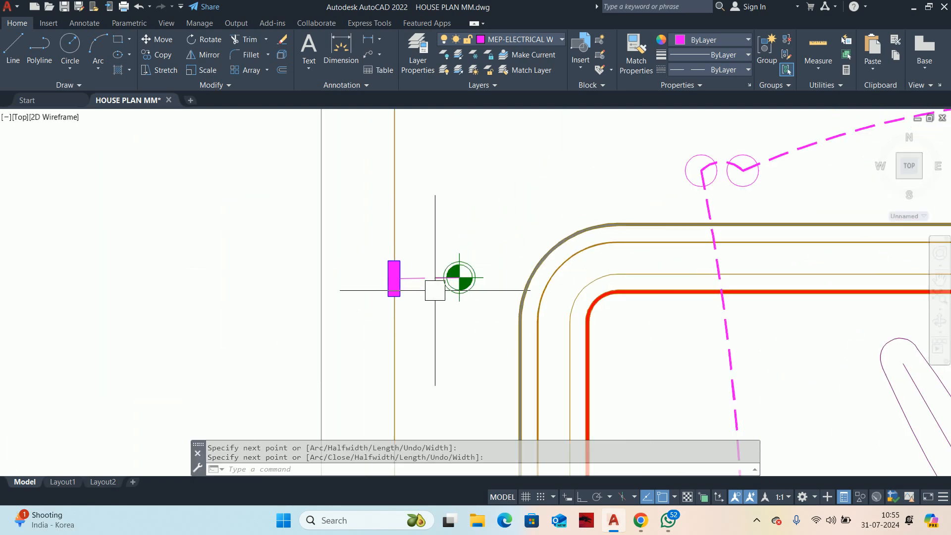
Step: Draw a polyline wire from the left wall's lower switch point to the green light symbol beside it
scroll(435, 290, "down", 5)
scroll(380, 359, "up", 6)
key("Return")
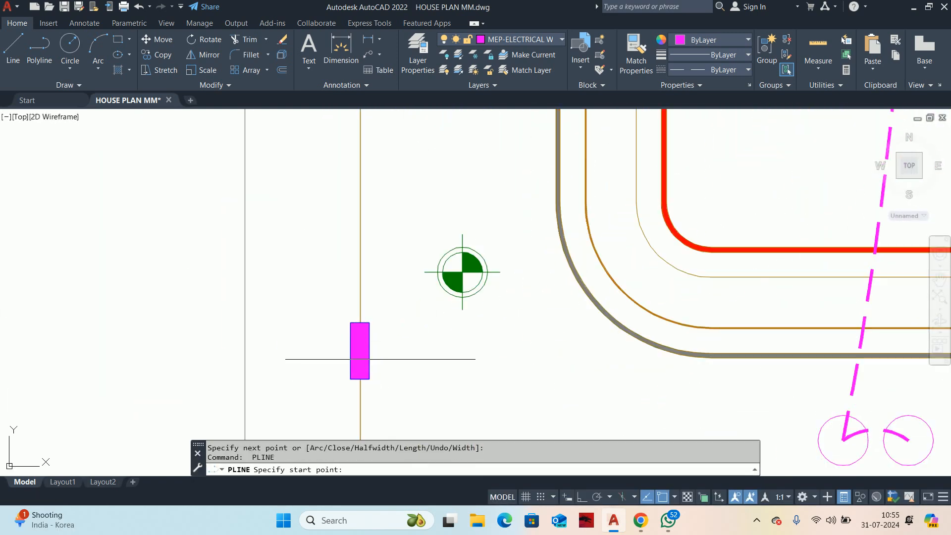
left_click(361, 352)
left_click(462, 272)
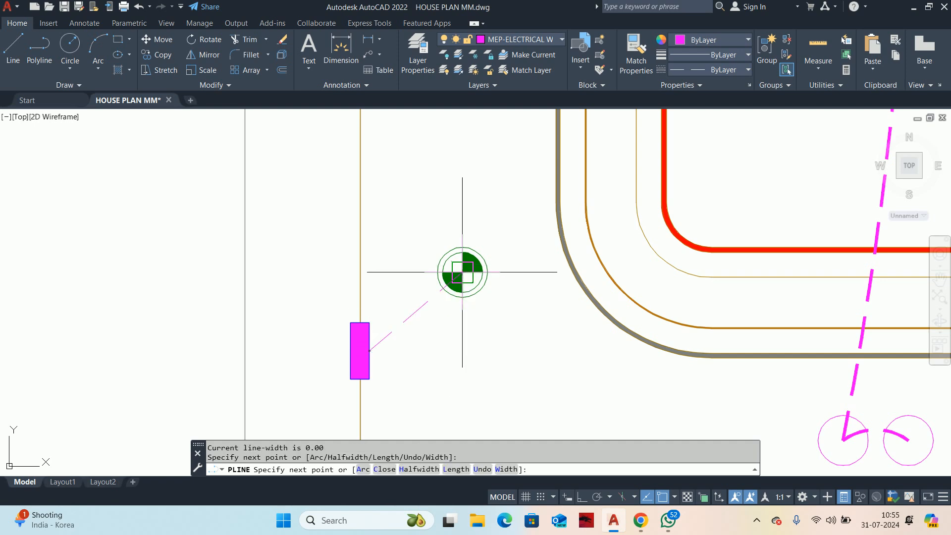
key("Return")
Step: Convert the lower wall light's straight wire to an arc bulging down and away from the wall
left_click(423, 304)
mouse_move(416, 311)
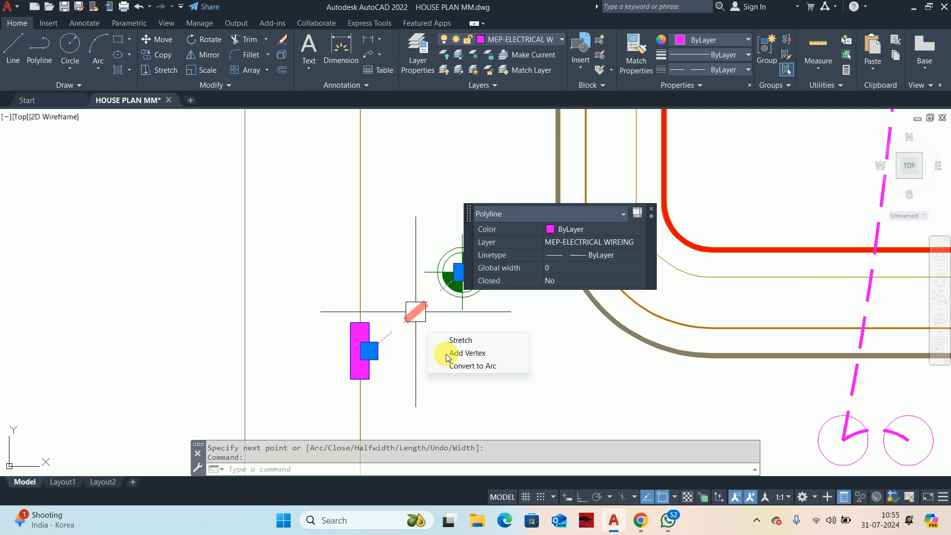
left_click(461, 366)
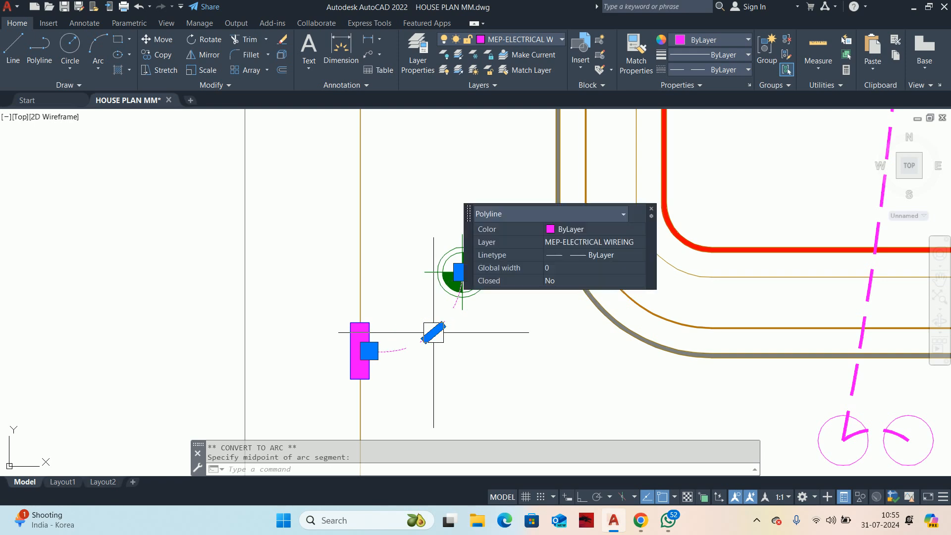
scroll(439, 201, "down", 4)
key("Escape")
Step: Convert the upper wall light's straight wire to an arc bulging upward
middle_click_drag(439, 193, 435, 428)
scroll(432, 282, "up", 3)
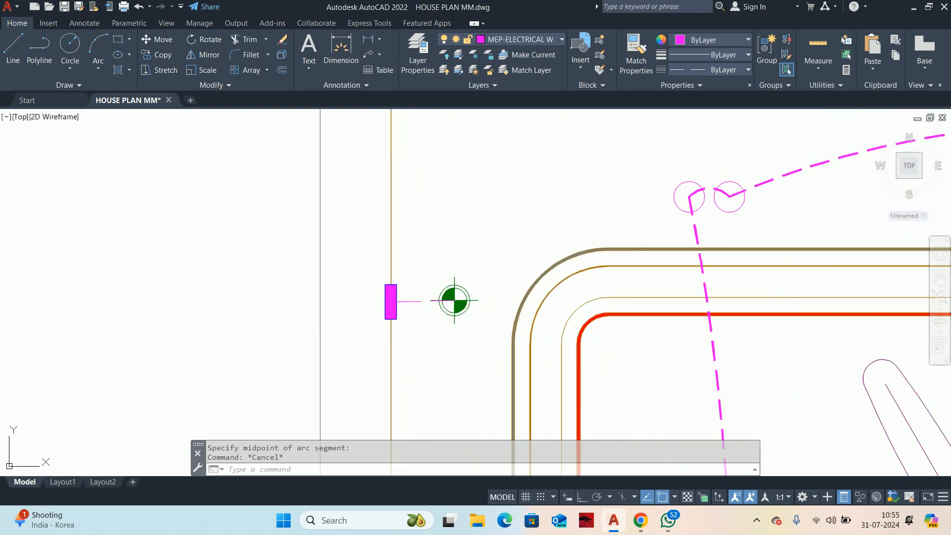
scroll(421, 305, "up", 2)
left_click(411, 322)
mouse_move(425, 322)
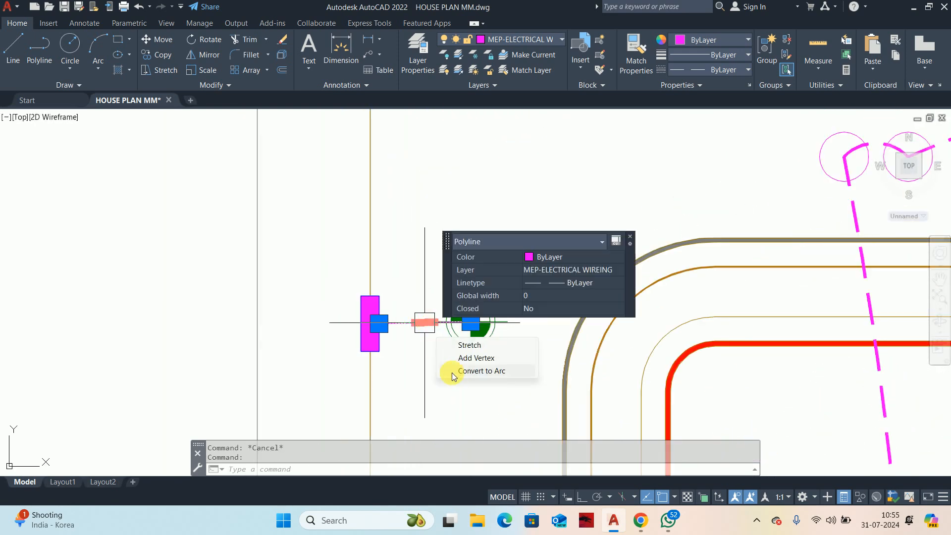
left_click(452, 372)
key("Escape")
key("Escape")
scroll(424, 301, "down", 2)
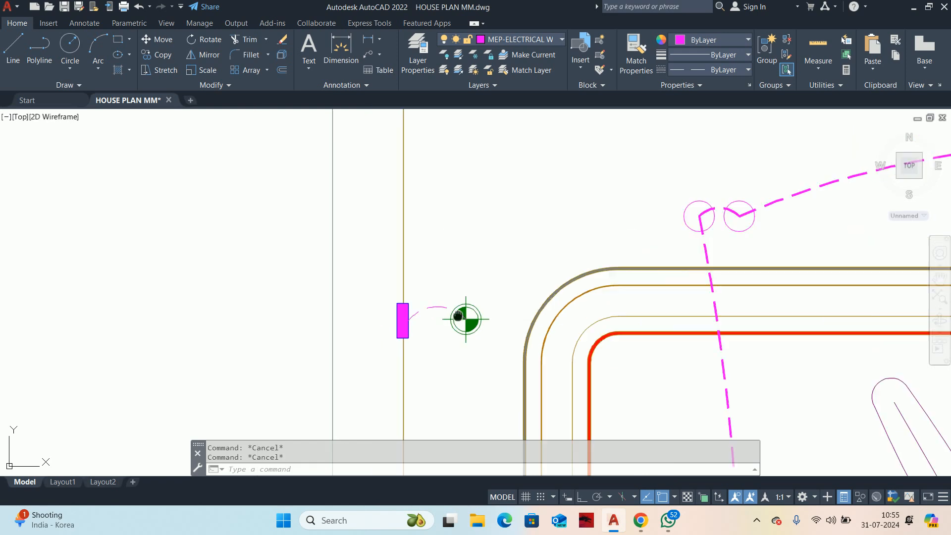
Step: Match the thick dashed ceiling light wire's properties onto both curved wall light wires
middle_click_drag(424, 301, 411, 230)
type("MA")
key("Return")
left_click(681, 314)
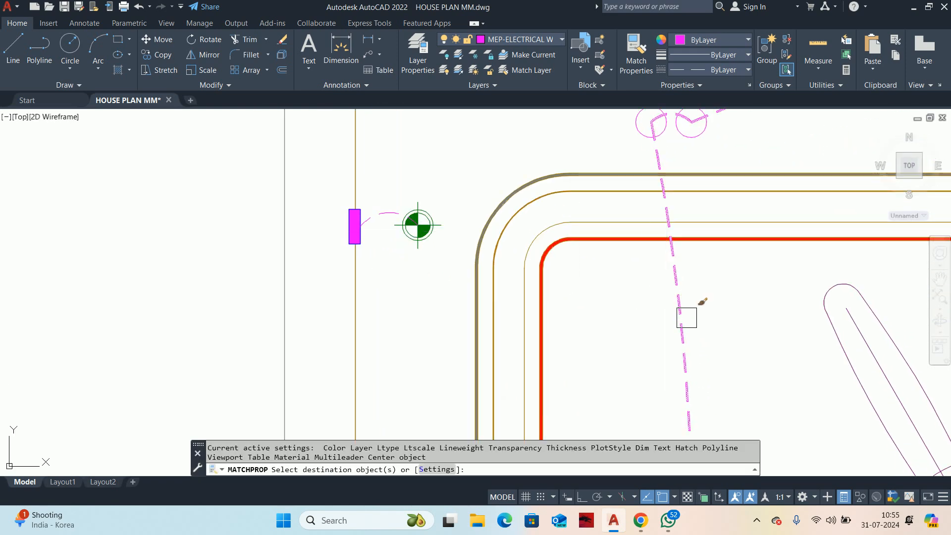
scroll(456, 228, "up", 2)
scroll(333, 286, "down", 6)
middle_click_drag(341, 323, 382, 153)
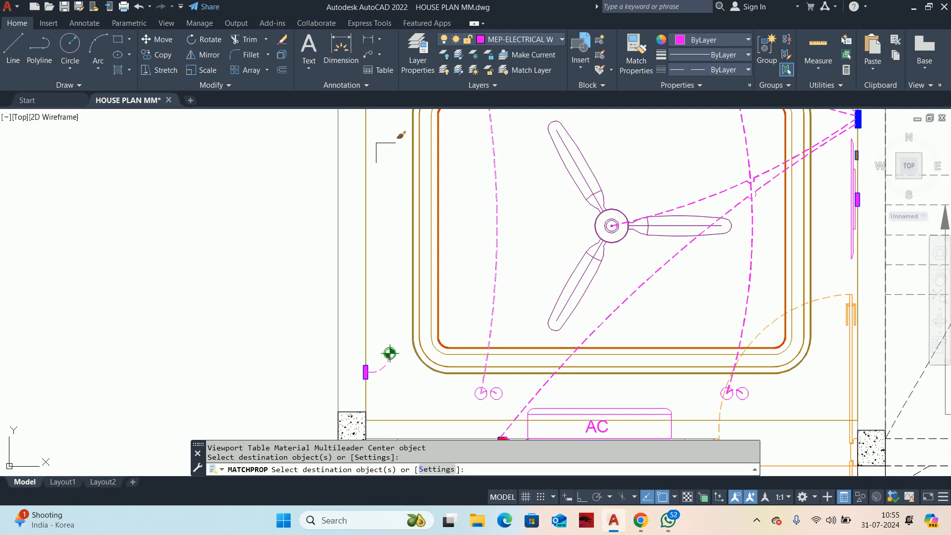
scroll(400, 259, "down", 4)
scroll(400, 308, "up", 8)
left_click(359, 330)
key("Escape")
key("Escape")
scroll(418, 287, "down", 5)
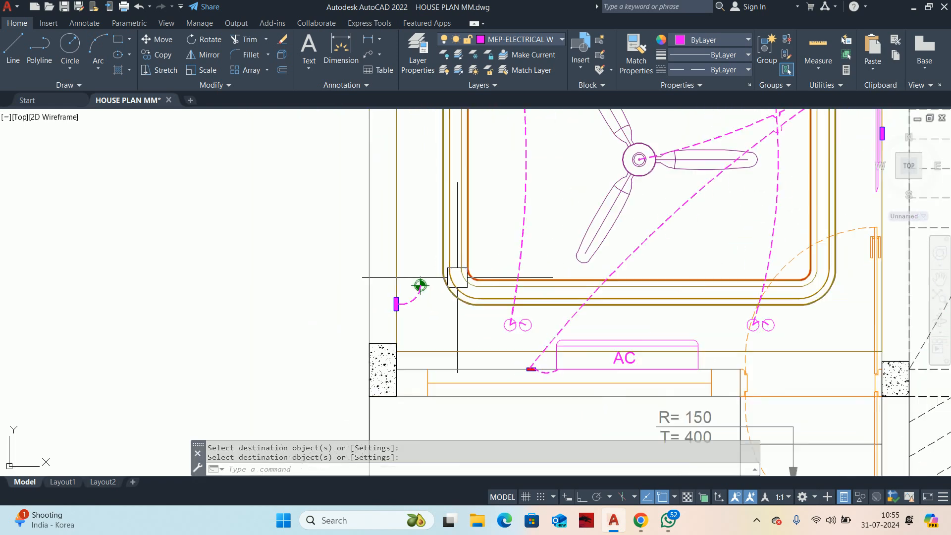
Step: Stretch the AC wire's switchboard end lower along the edge of the blue switchboard
middle_click_drag(462, 272, 314, 413)
scroll(460, 307, "up", 2)
scroll(501, 296, "up", 4)
middle_click_drag(513, 281, 511, 303)
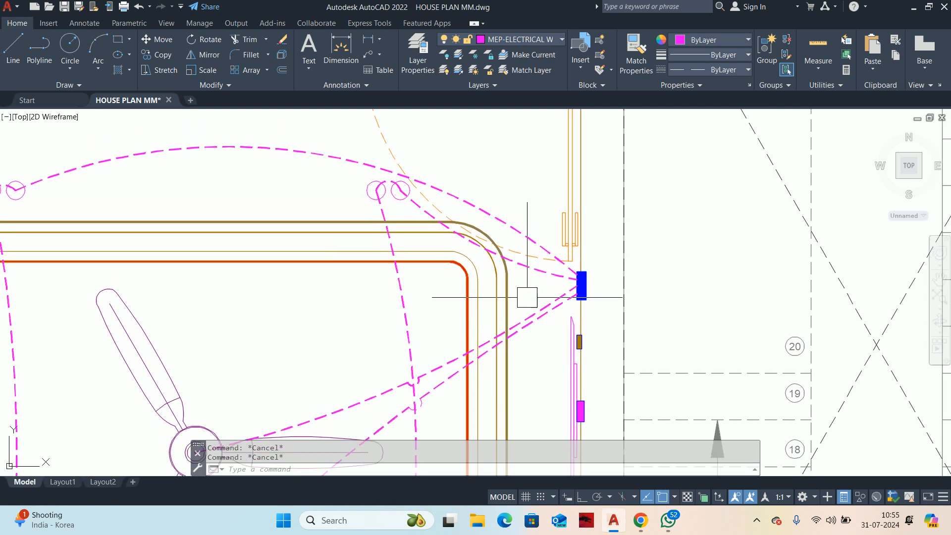
scroll(534, 295, "up", 2)
scroll(613, 281, "up", 4)
left_click(568, 329)
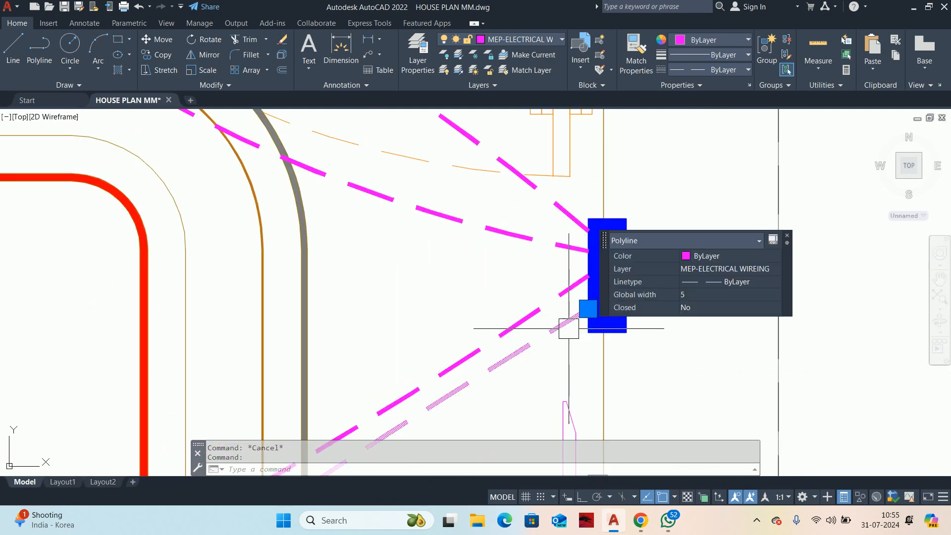
left_click(588, 309)
scroll(584, 322, "up", 4)
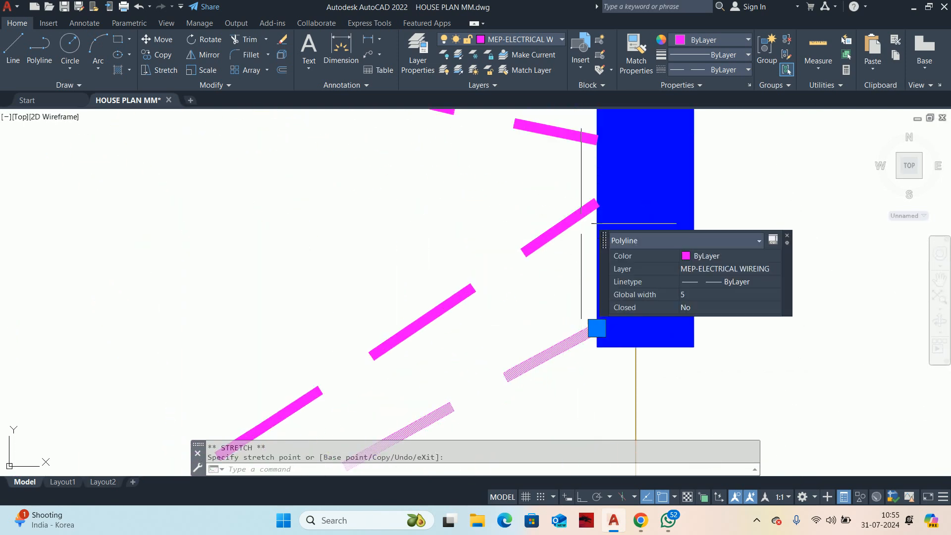
Step: Stretch the fan wire's end down the switchboard edge, just above the AC wire's end
left_click(596, 203)
left_click(597, 202)
left_click(597, 274)
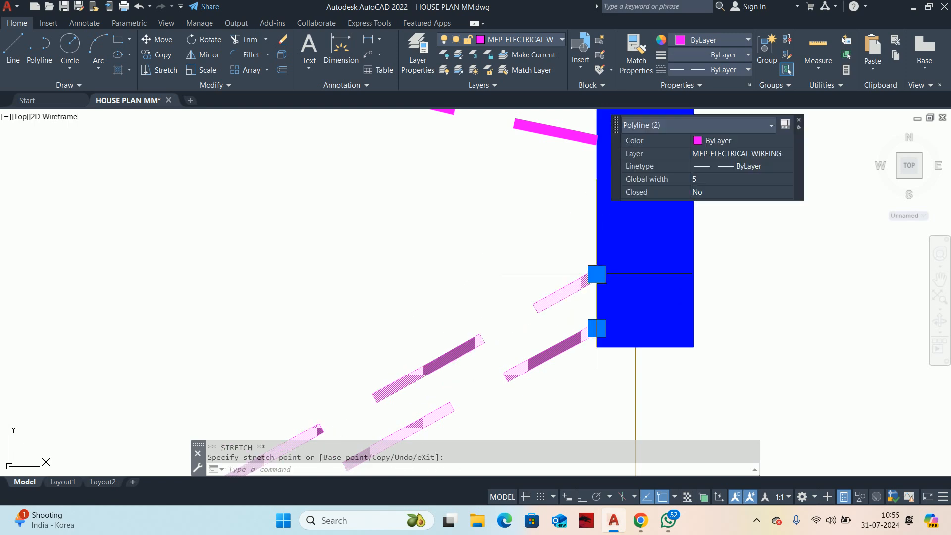
key("Escape")
key("Escape")
Step: Draw a polyline wire from the right side of the red false ceiling outline to the middle of the blue switchboard
scroll(503, 236, "down", 5)
scroll(391, 253, "up", 1)
middle_click_drag(390, 261, 359, 301)
type("PL")
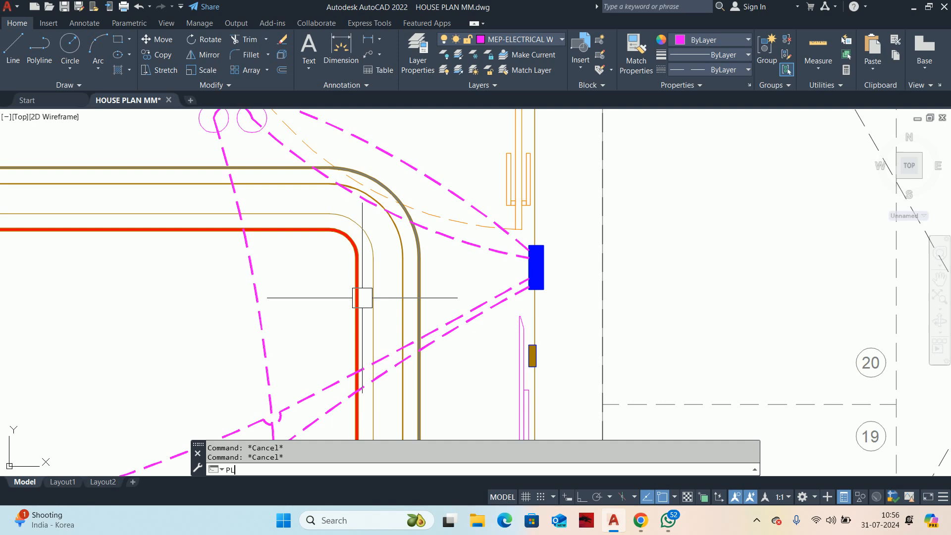
key("Return")
scroll(360, 295, "up", 4)
left_click(353, 274)
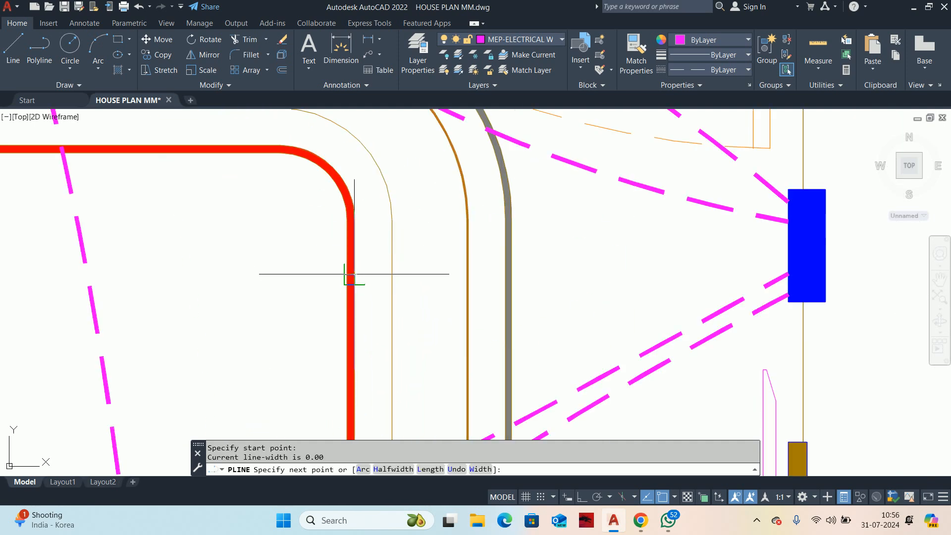
left_click(785, 247)
left_click(713, 257)
key("Escape")
scroll(653, 259, "down", 4)
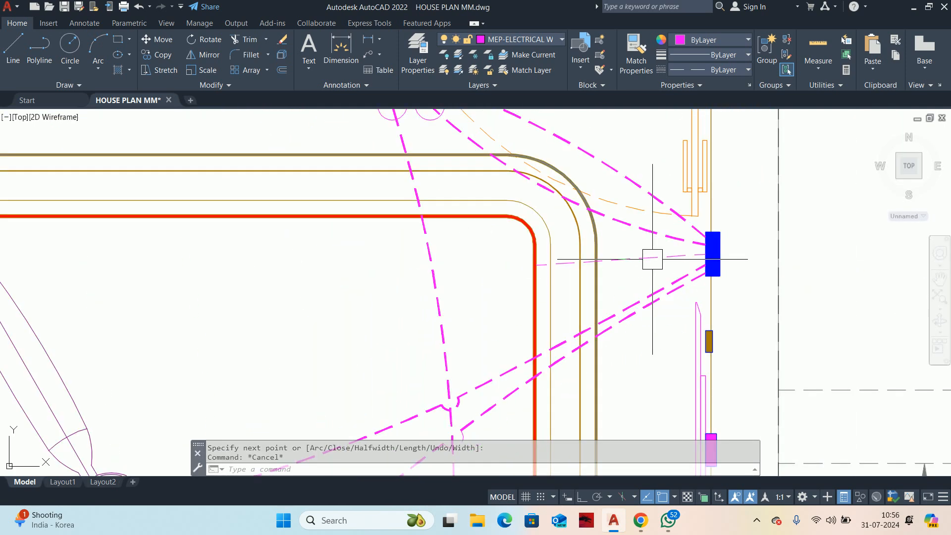
Step: Match a thick dashed light wire's properties onto the new wire between the red ceiling outline and the switchboard
scroll(610, 259, "up", 2)
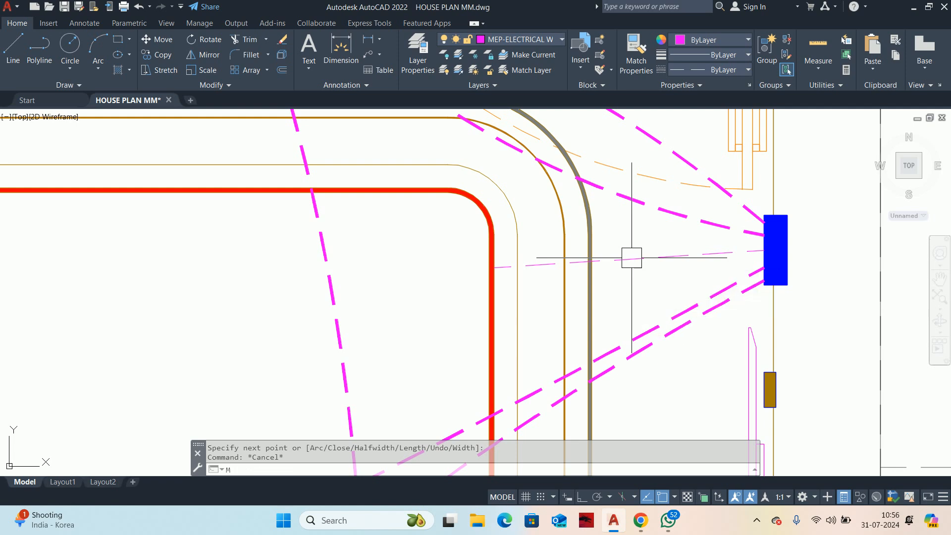
type("ma")
key("Return")
left_click(668, 218)
left_click(619, 260)
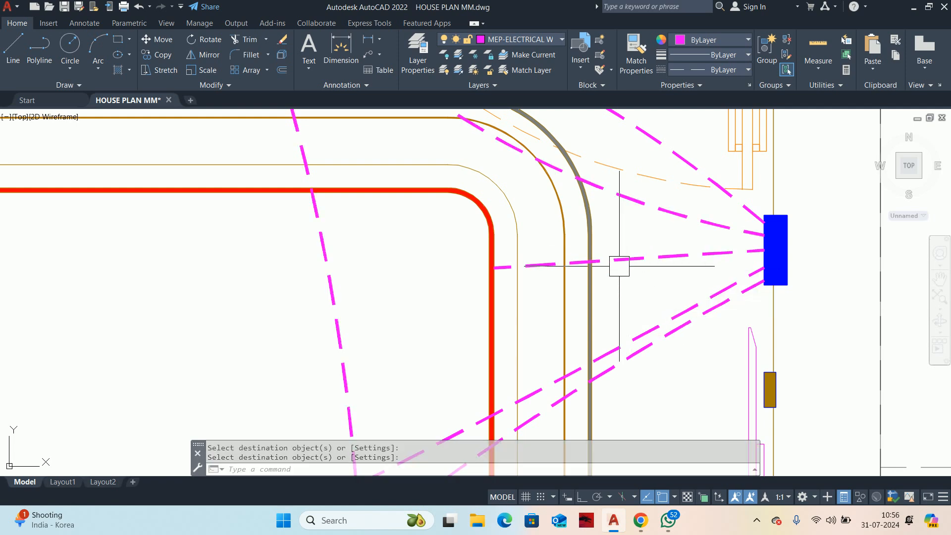
key("Escape")
Step: Convert the red ceiling outline's wire to an arc bulging slightly upward
left_click(618, 260)
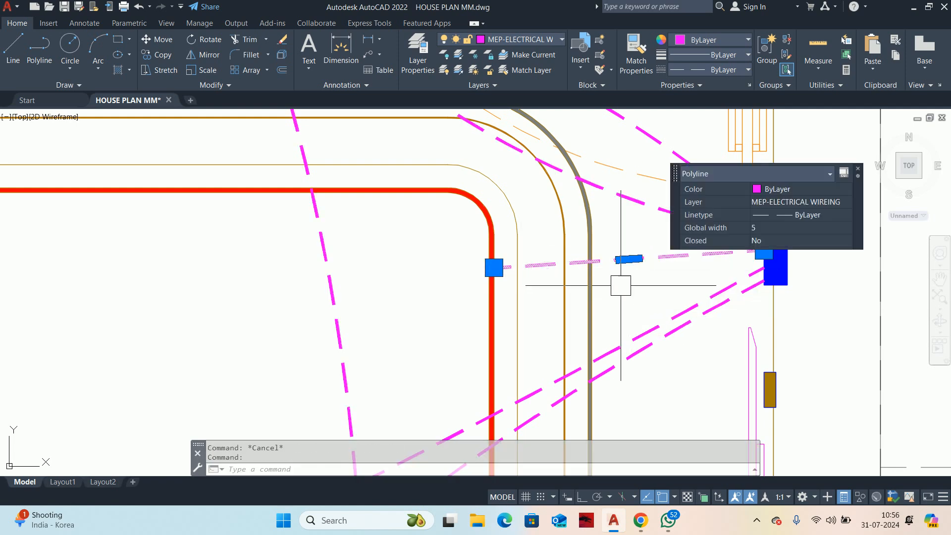
mouse_move(628, 258)
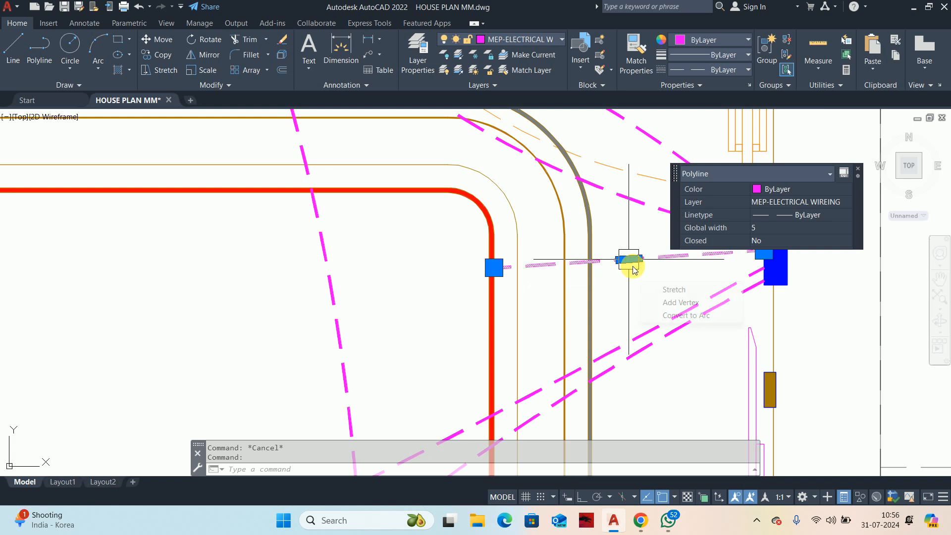
left_click(678, 316)
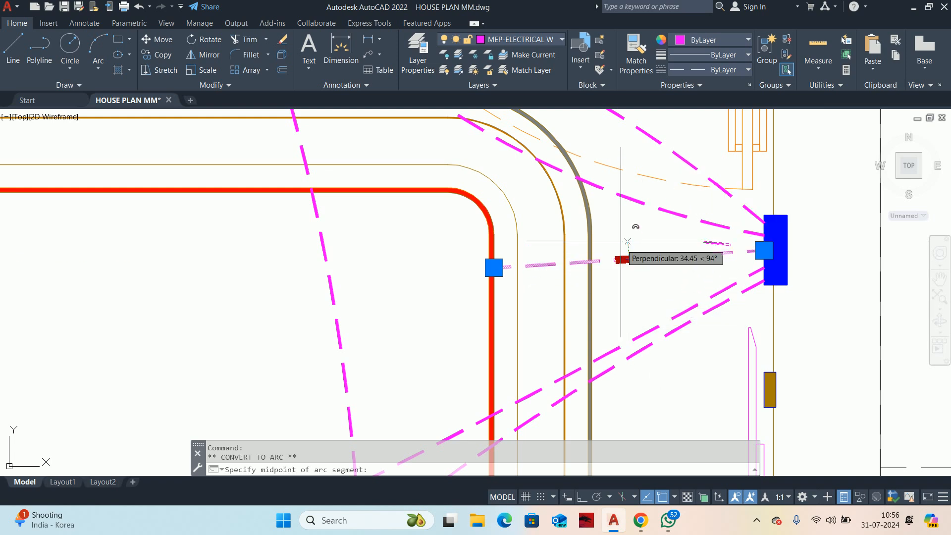
key("Escape")
key("Escape")
scroll(683, 247, "down", 5)
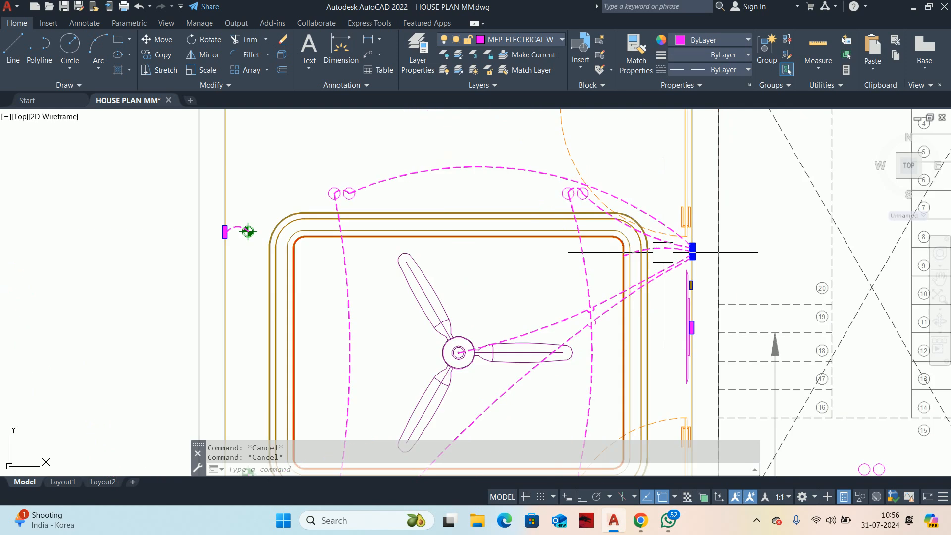
scroll(649, 261, "down", 3)
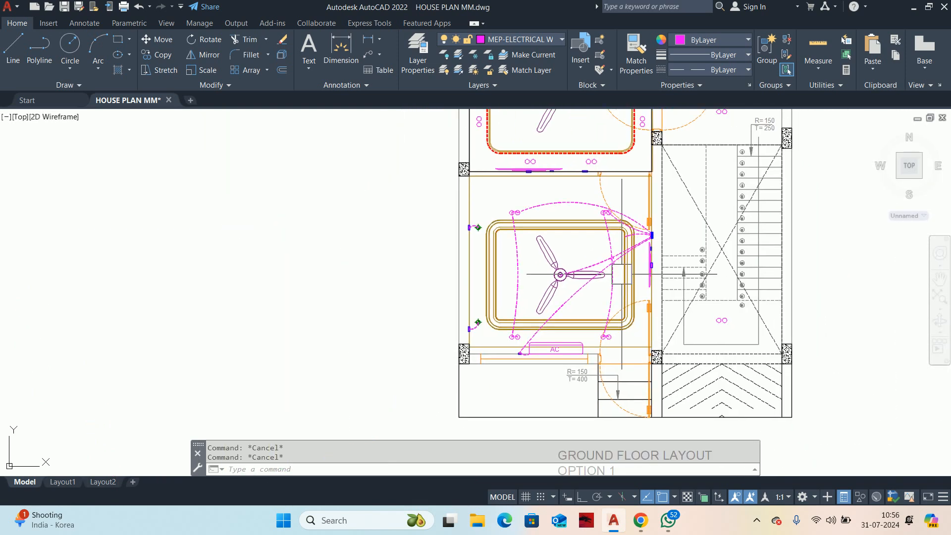
scroll(594, 276, "down", 5)
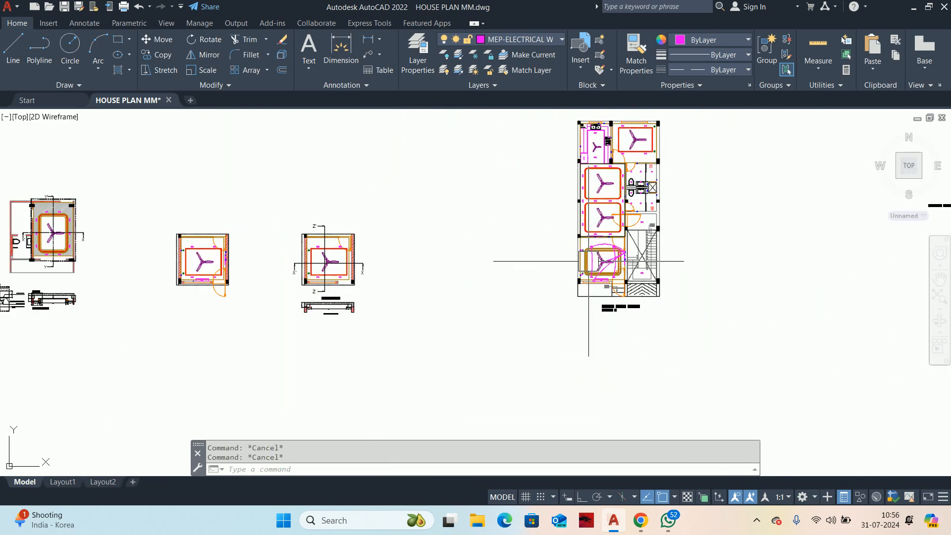
scroll(488, 263, "up", 5)
mouse_move(488, 263)
middle_mouse_down()
mouse_move(589, 278)
mouse_move(542, 314)
middle_mouse_up()
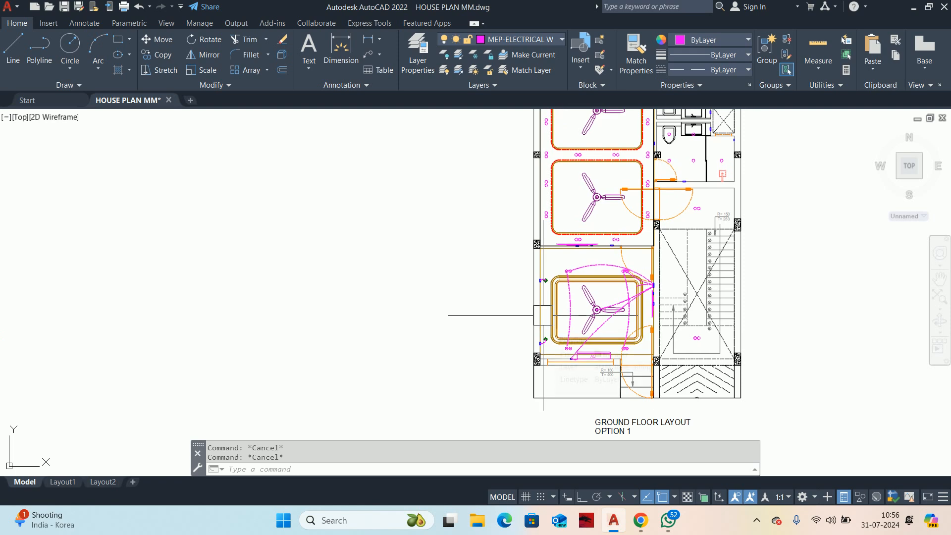
type("le")
key("Return")
key("Escape")
key("Escape")
key("Escape")
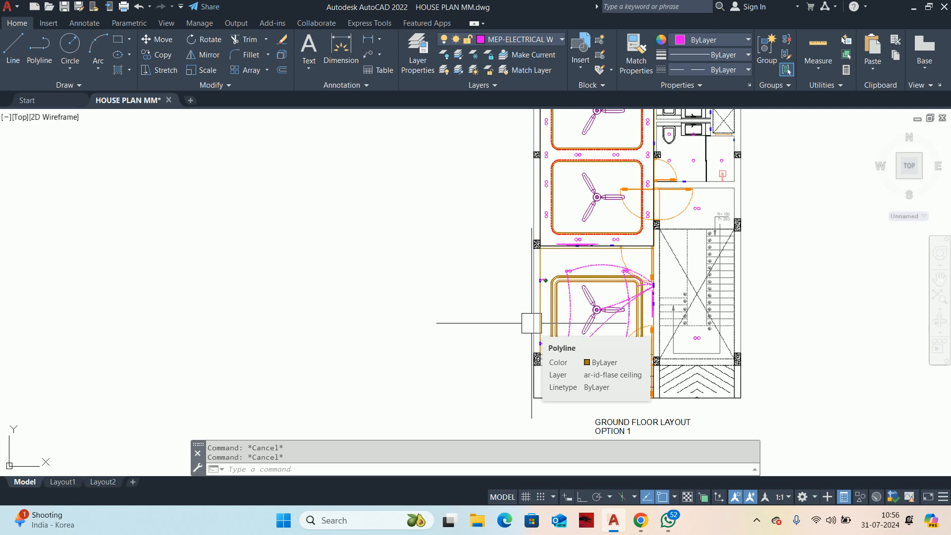
scroll(531, 297, "up", 10)
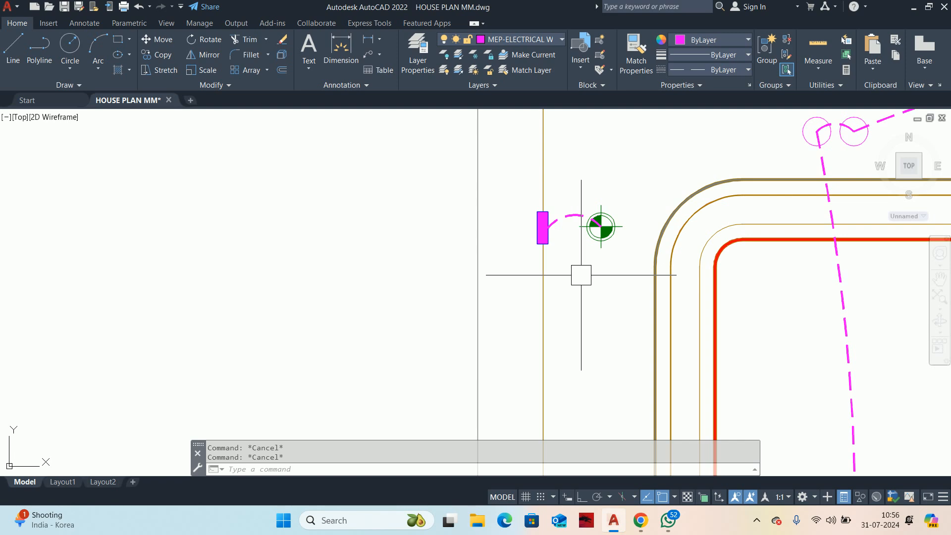
mouse_move(348, 244)
middle_mouse_down()
mouse_move(387, 262)
mouse_move(493, 250)
middle_mouse_up()
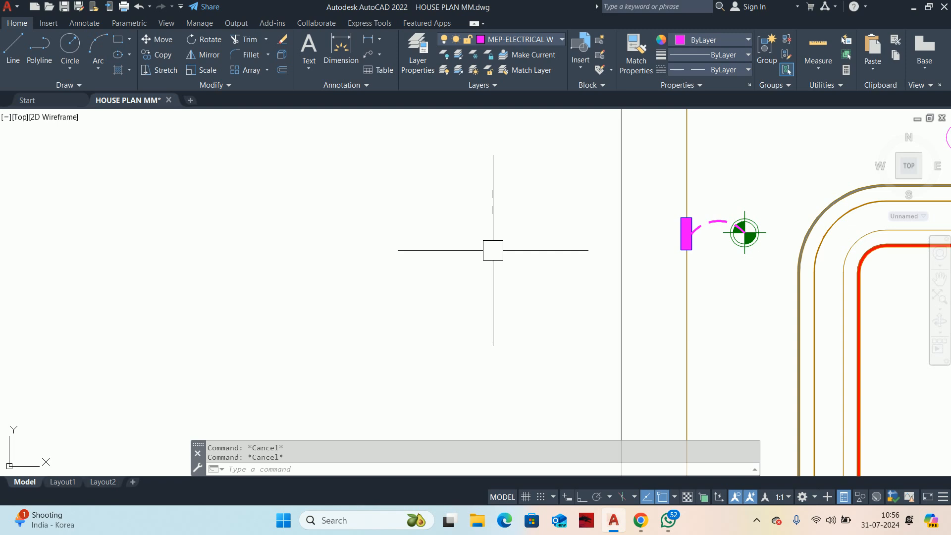
type("REC")
key("Return")
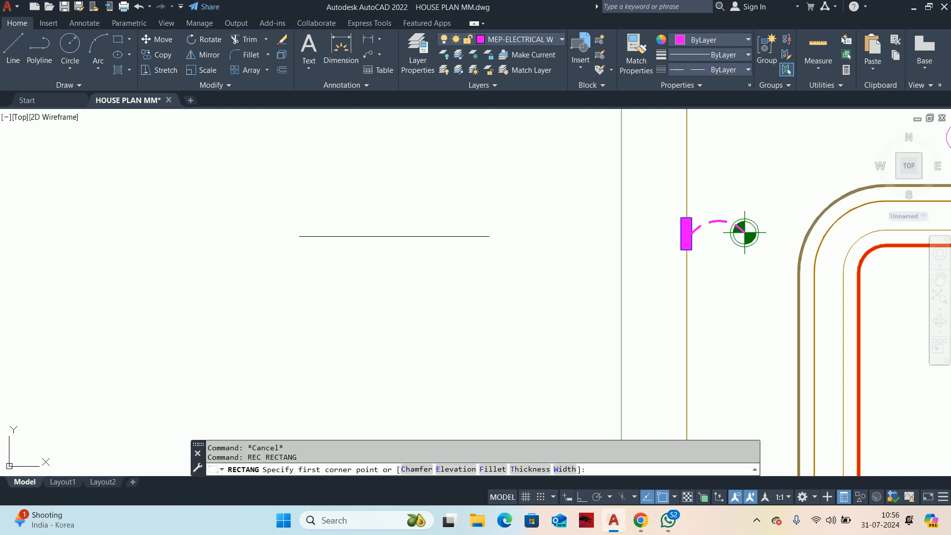
left_click(381, 229)
type("D")
key("Return")
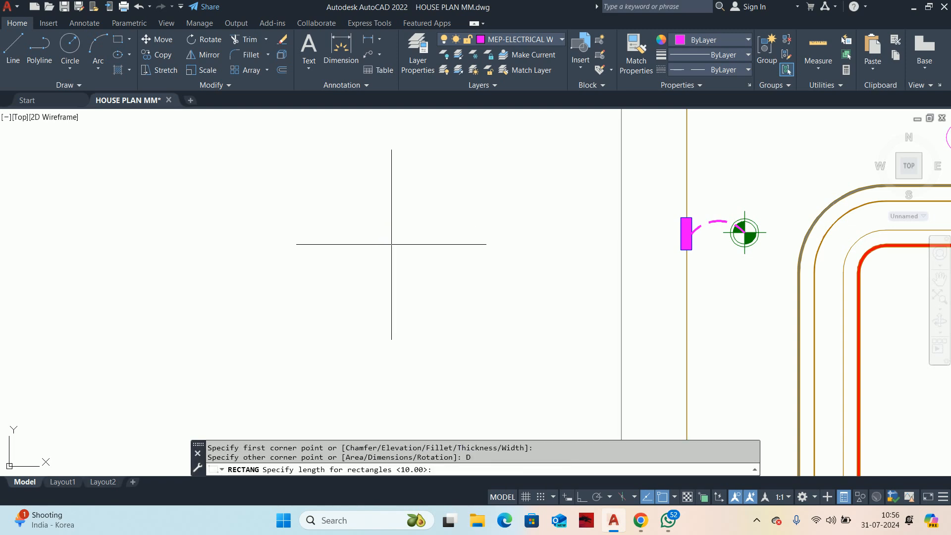
key("Escape")
key("Escape")
Step: Create a new layer named MEP-BOARD DETAIL
type("LA")
key("Return")
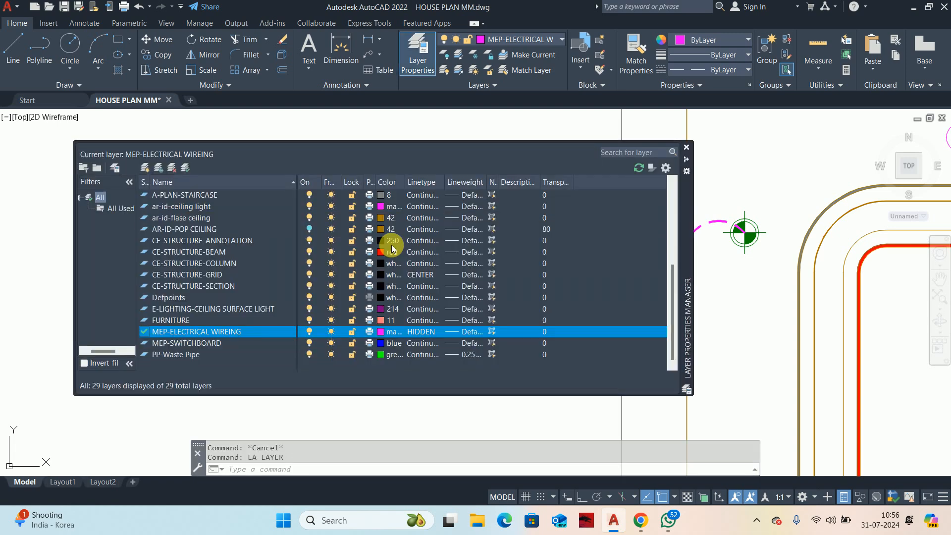
left_click(144, 168)
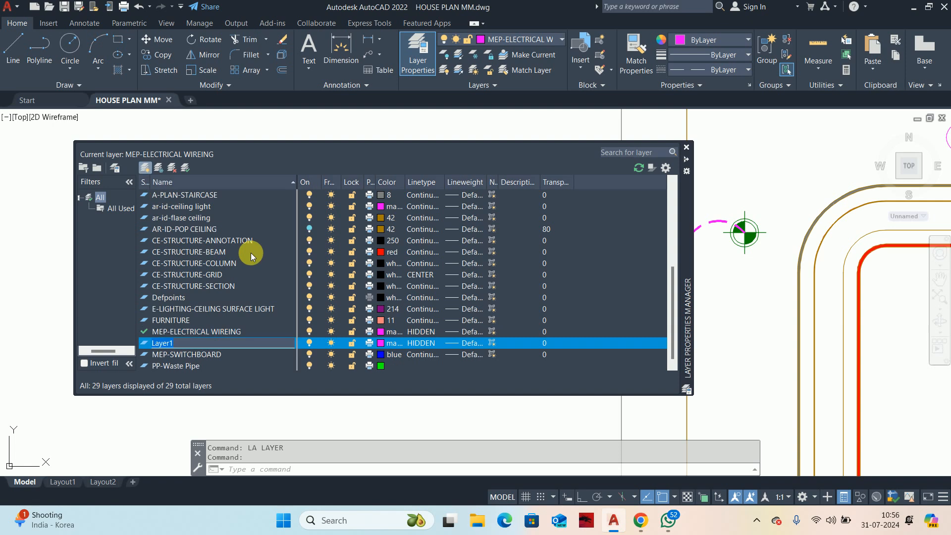
type("MEP")
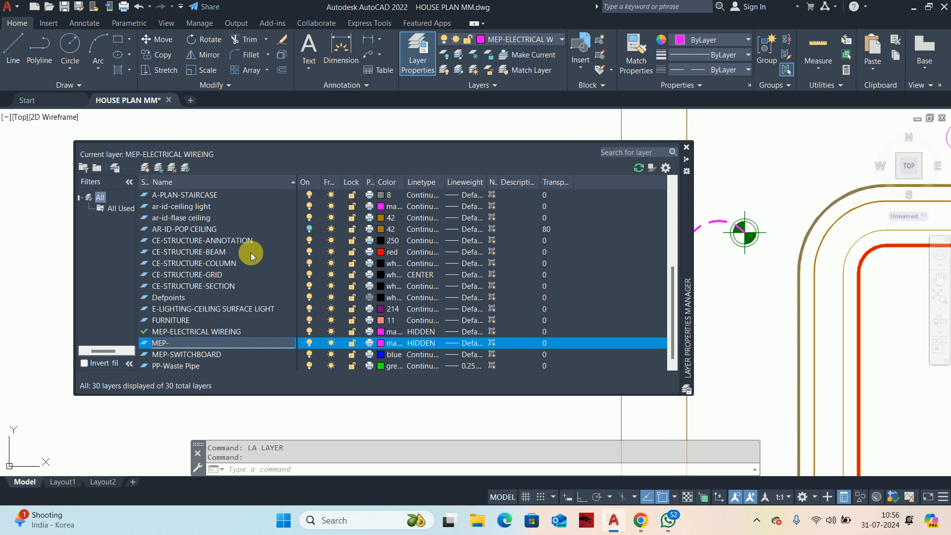
type("-BOARD DETAIL")
Step: Give the MEP-BOARD DETAIL layer the colour white and the Continuous linetype, and make it the current layer
left_click(380, 343)
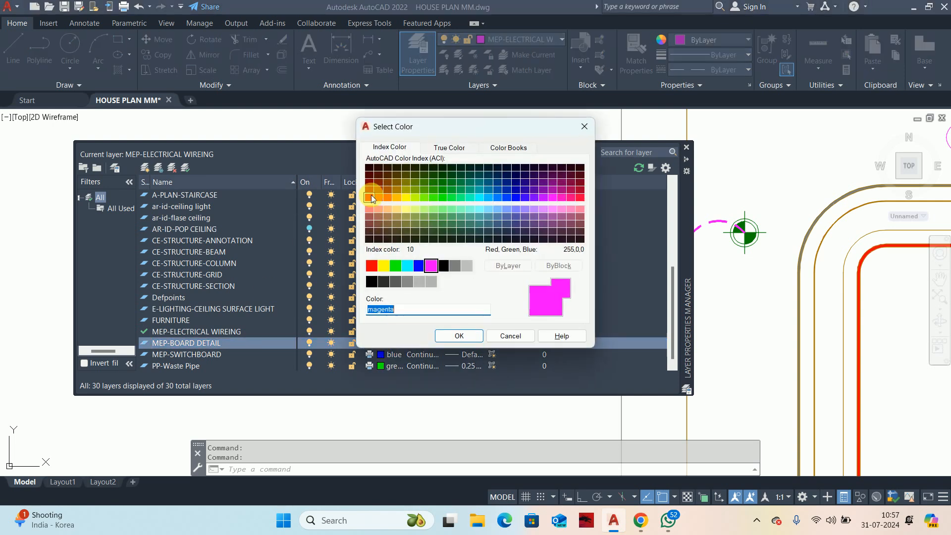
left_click(443, 266)
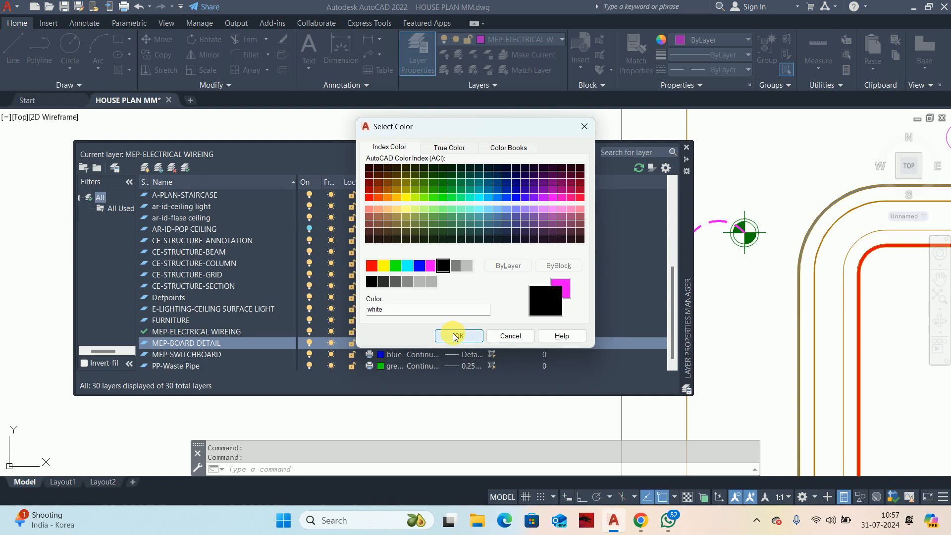
left_click(455, 336)
left_click(421, 343)
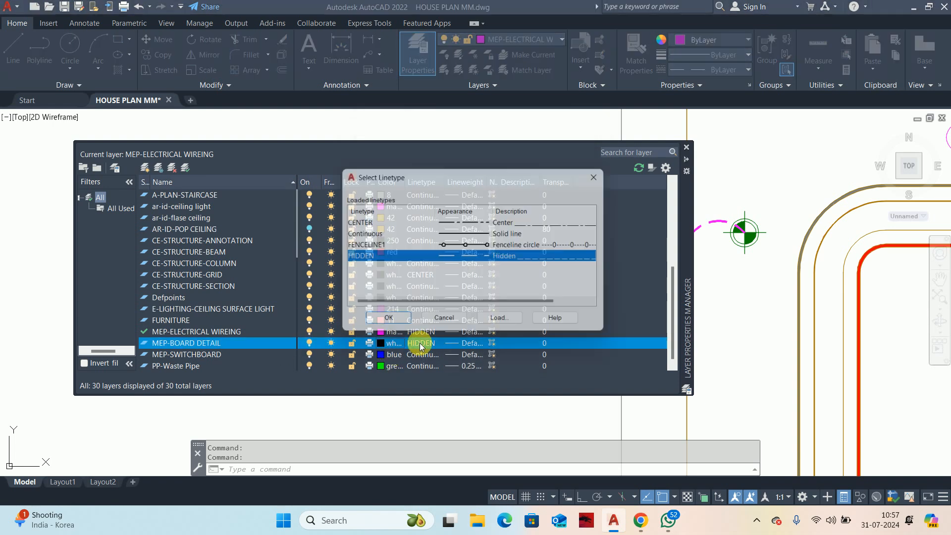
left_click(450, 233)
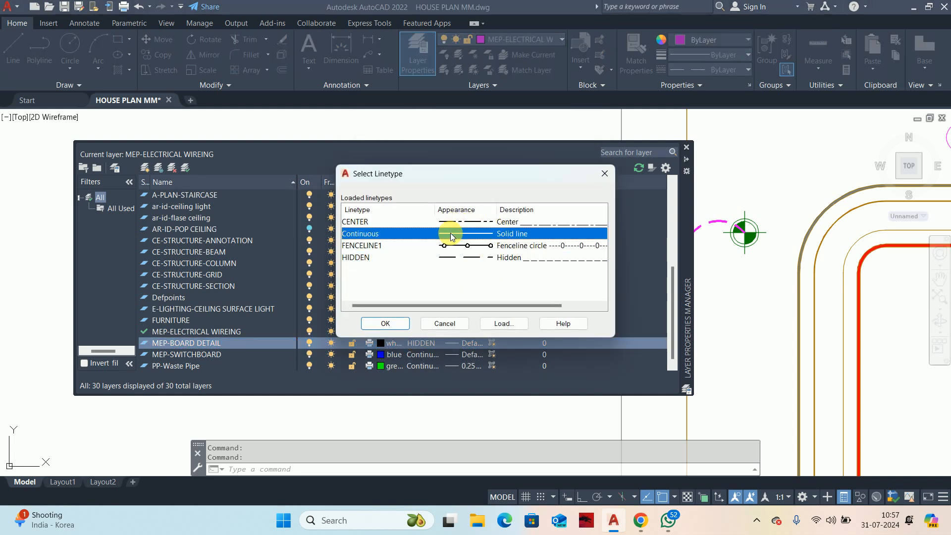
left_click(397, 331)
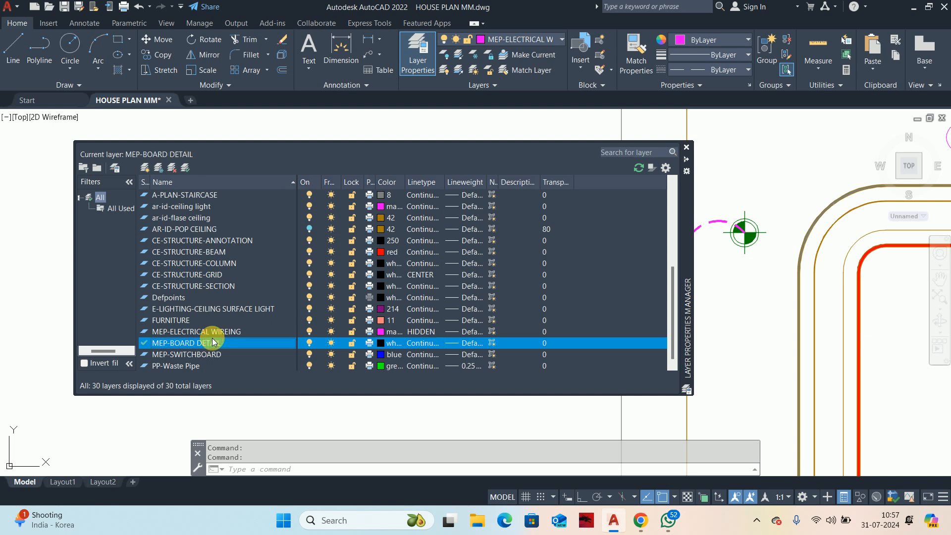
left_click(687, 147)
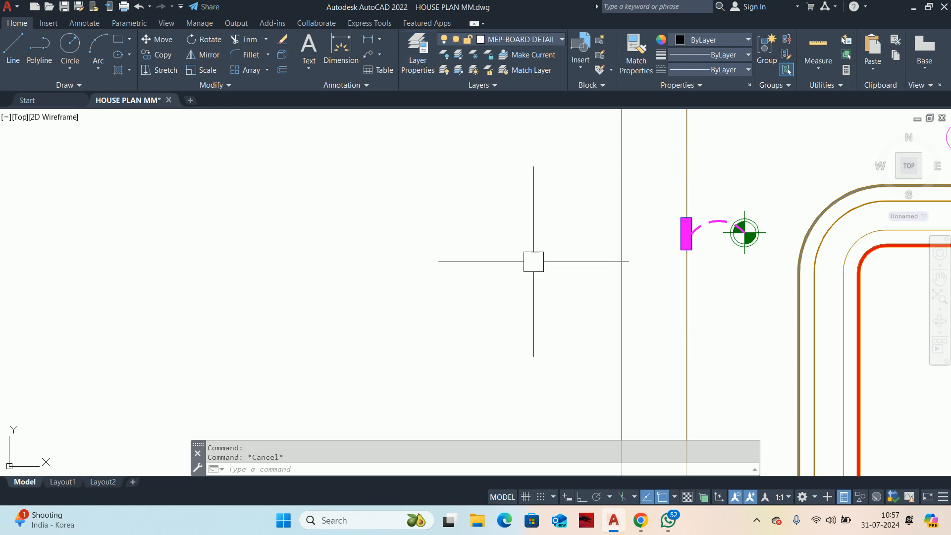
Step: Draw a rectangle 20 long and 40 wide in the empty area beside the house plan
type("rec")
key("Return")
left_click(369, 241)
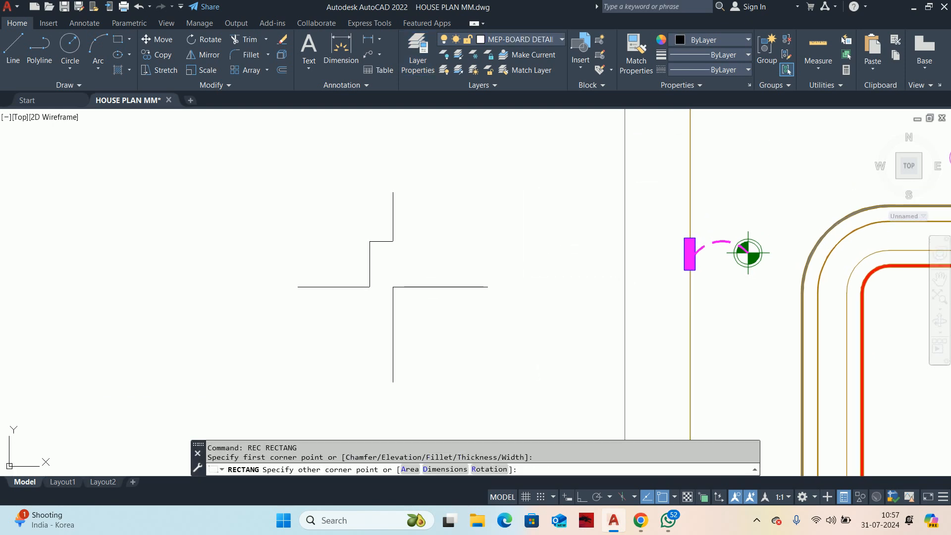
type("D")
key("Return")
type("20")
key("Return")
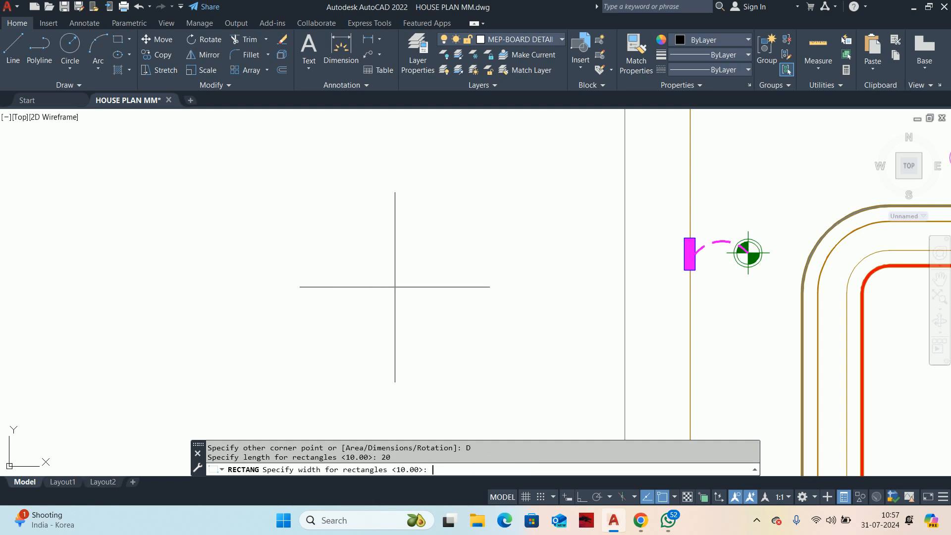
type("40")
key("Return")
left_click(383, 280)
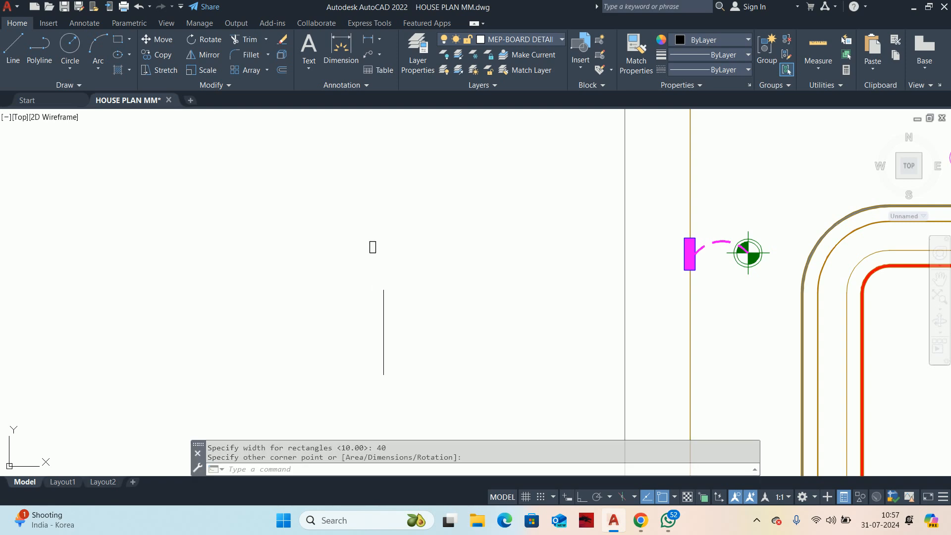
scroll(372, 255, "up", 6)
key("Escape")
key("Escape")
Step: Try to copy the small rectangle edge to edge onto its right side
middle_click_drag(365, 255, 342, 343)
type("CO")
key("Return")
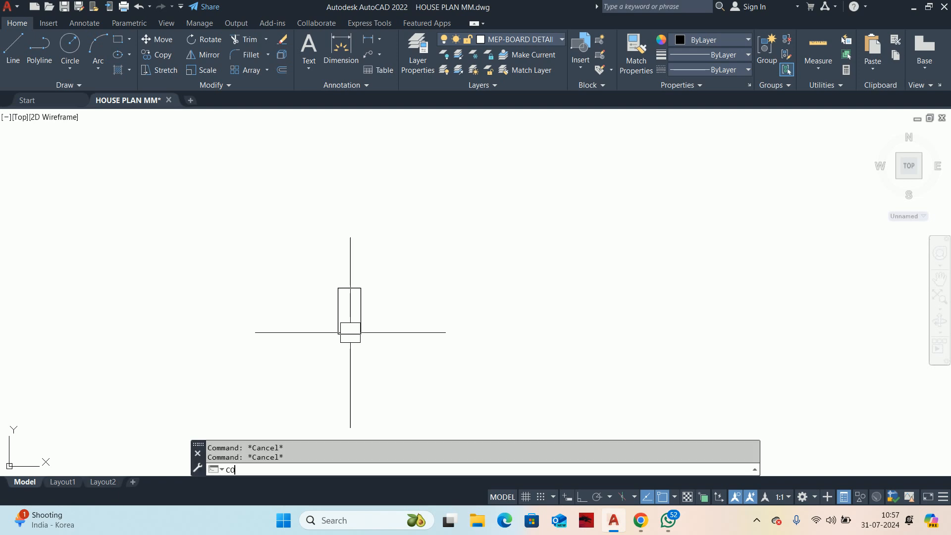
left_click(338, 316)
key("Return")
left_click(337, 288)
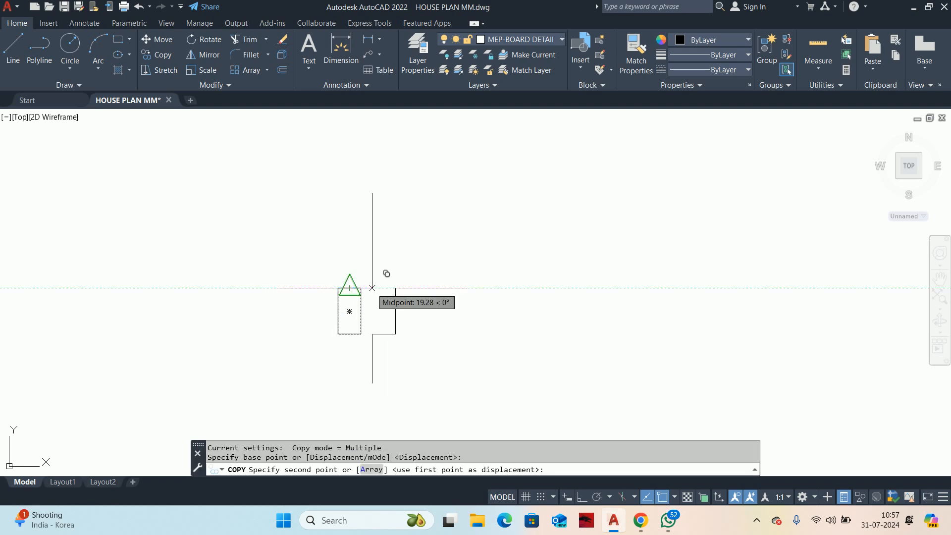
left_click(360, 288)
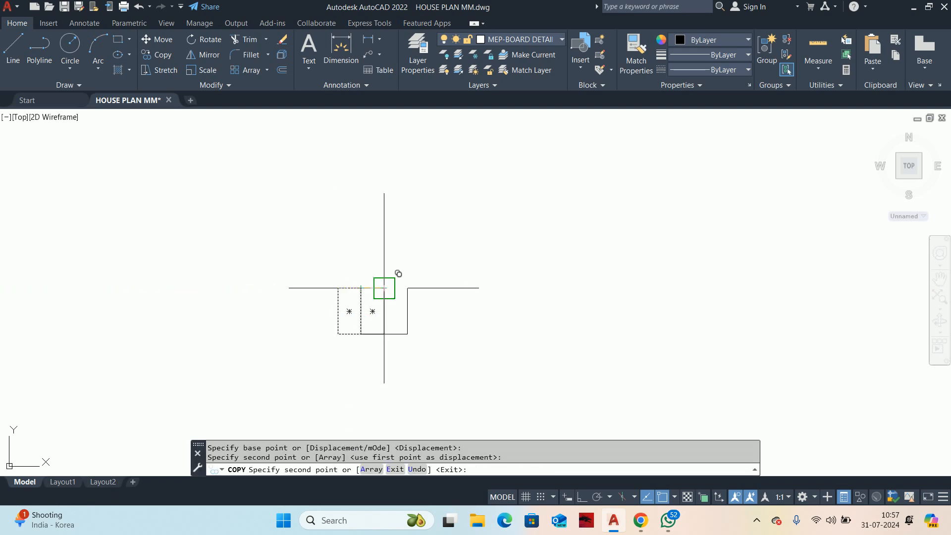
key("ctrl+z")
key("Escape")
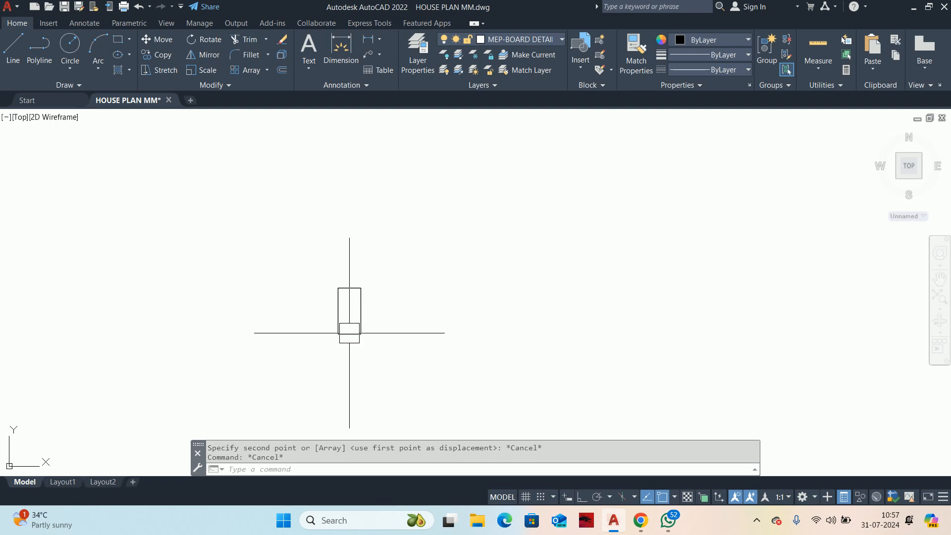
Step: Create a rectangular array of the small rectangle, reduced to a single row
type("ar")
key("Return")
left_click(352, 330)
key("Return")
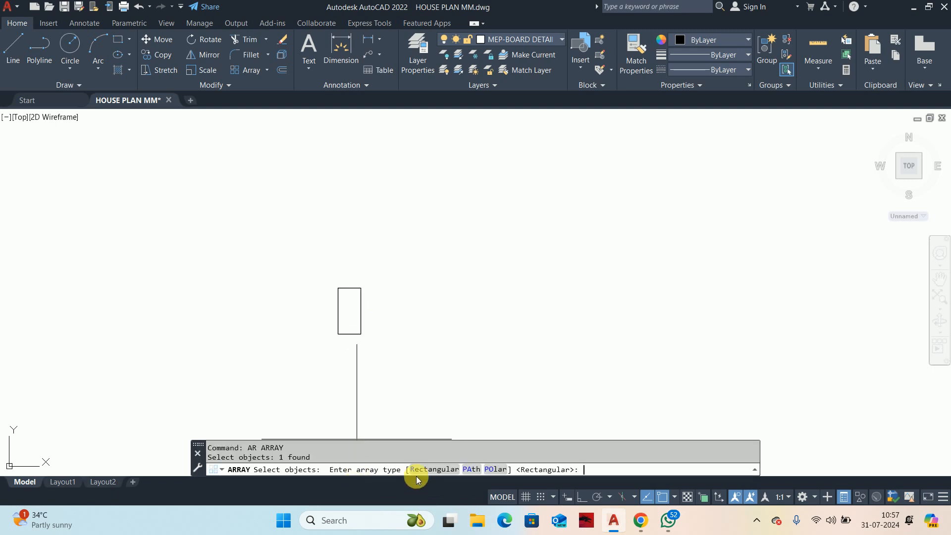
left_click(427, 469)
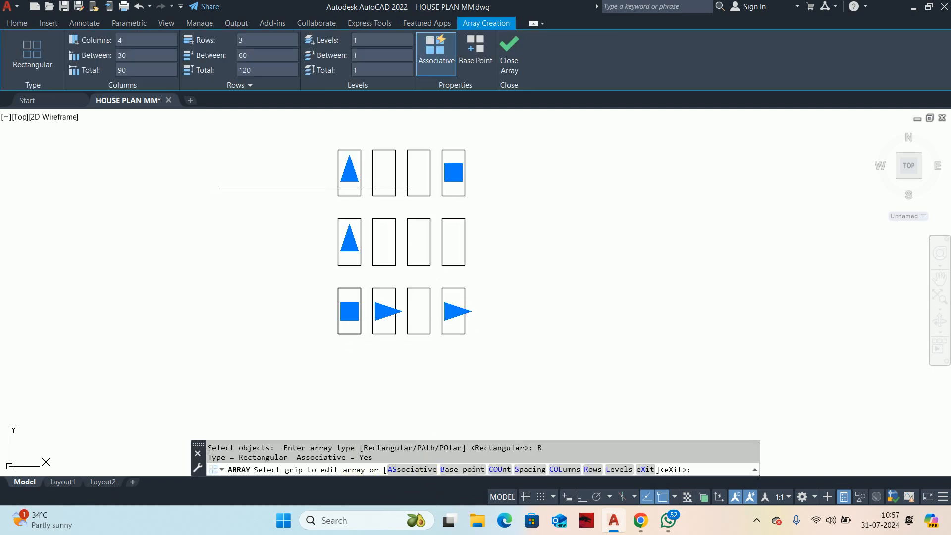
left_click(349, 171)
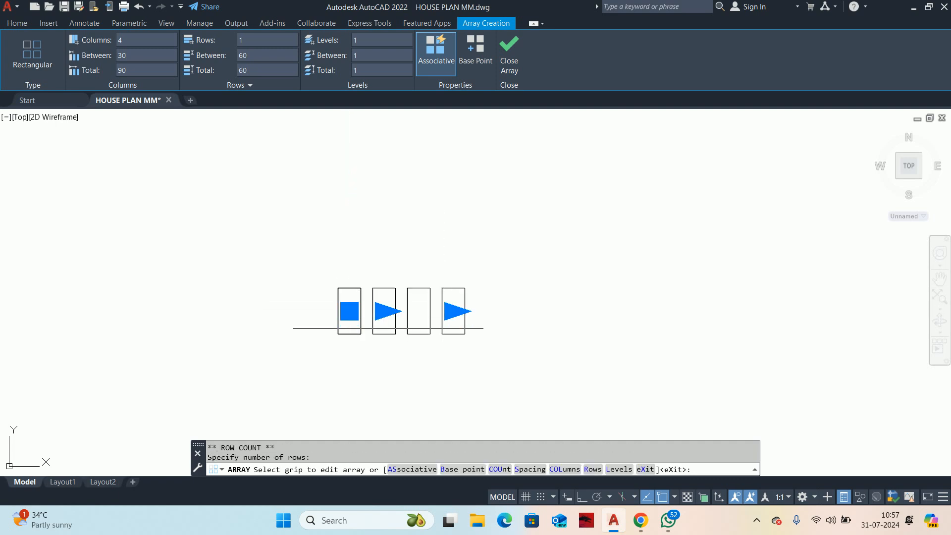
Step: Set the array's base point to the first rectangle's top-left corner and its column spacing to 20 so the rectangles touch
scroll(371, 310, "up", 5)
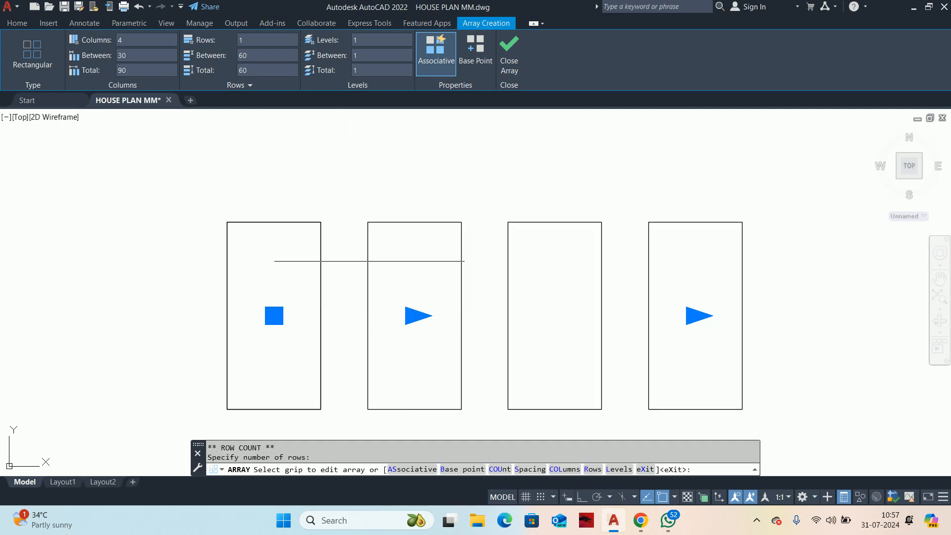
left_click(448, 469)
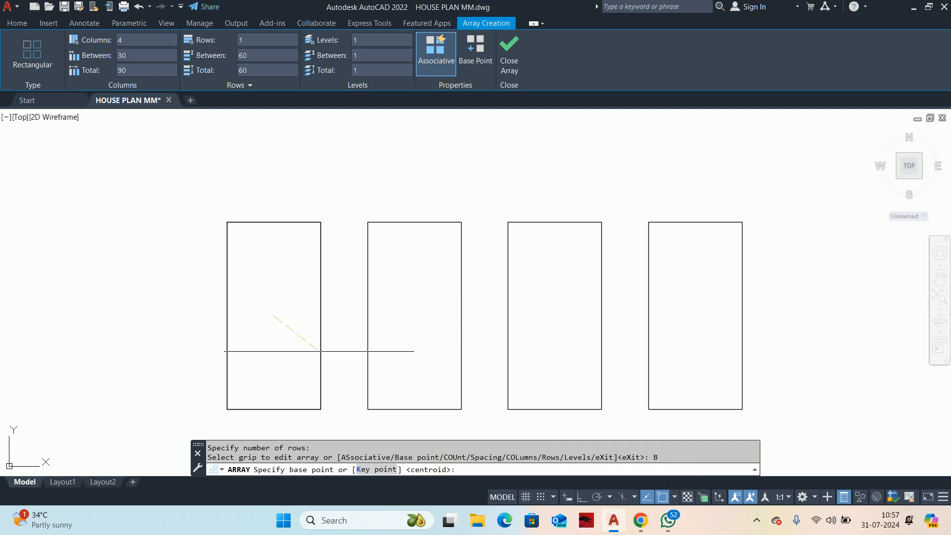
left_click(226, 222)
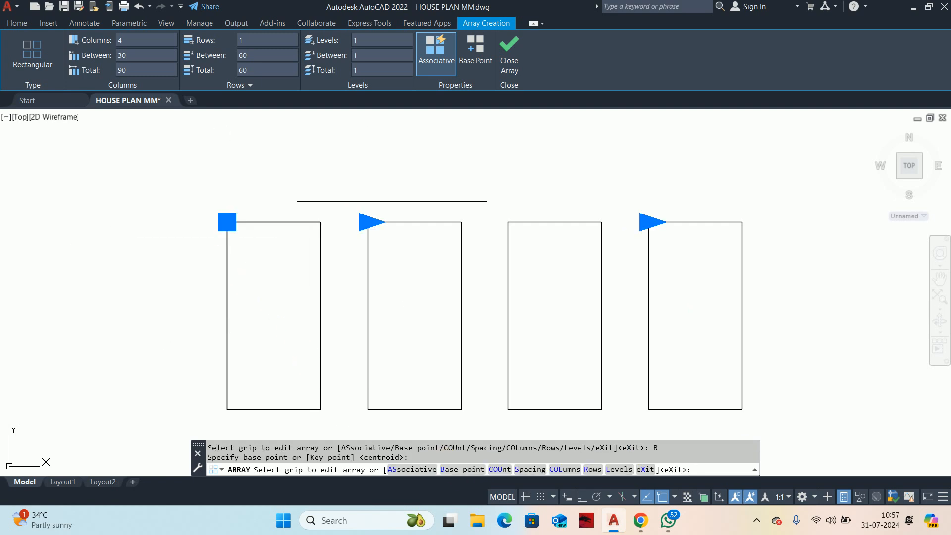
left_click(368, 222)
left_click(321, 222)
Step: Extend the array to 7 columns
scroll(560, 263, "down", 4)
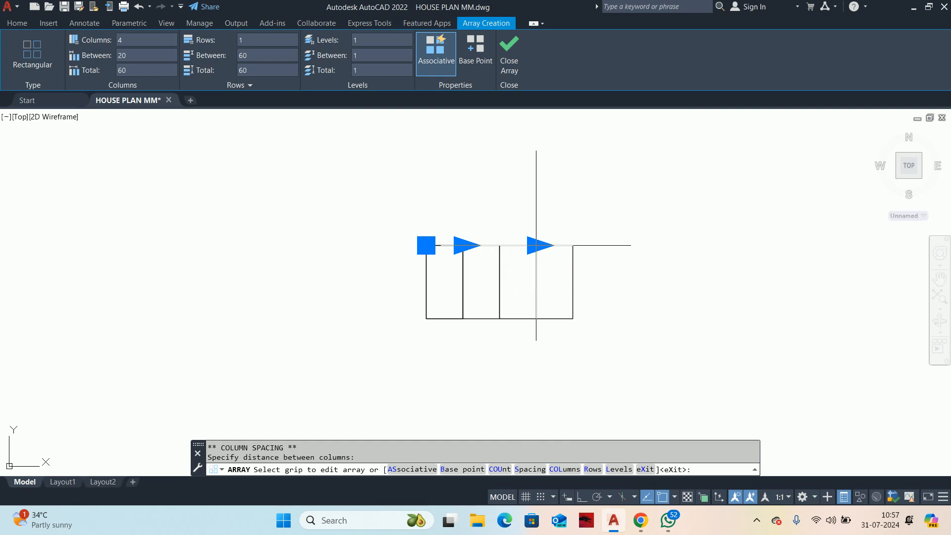
left_click(539, 245)
left_click(649, 247)
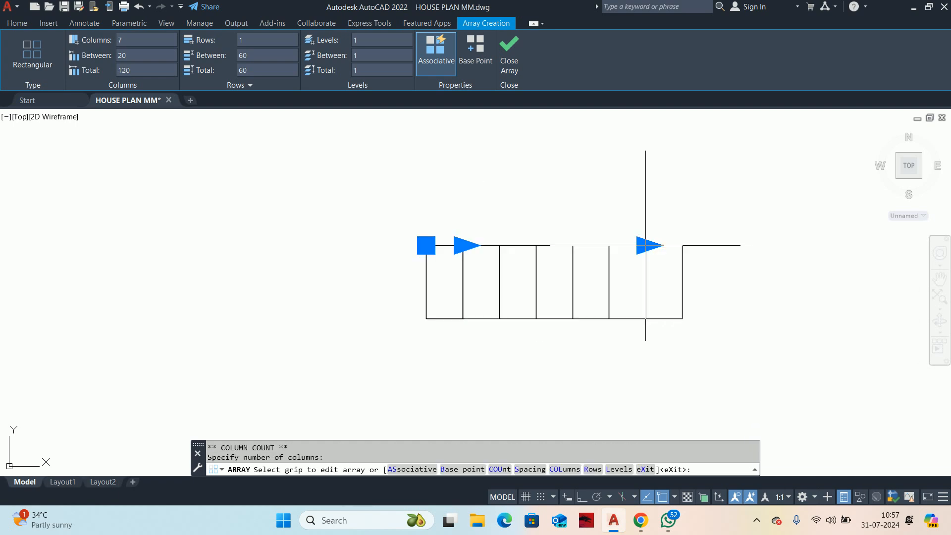
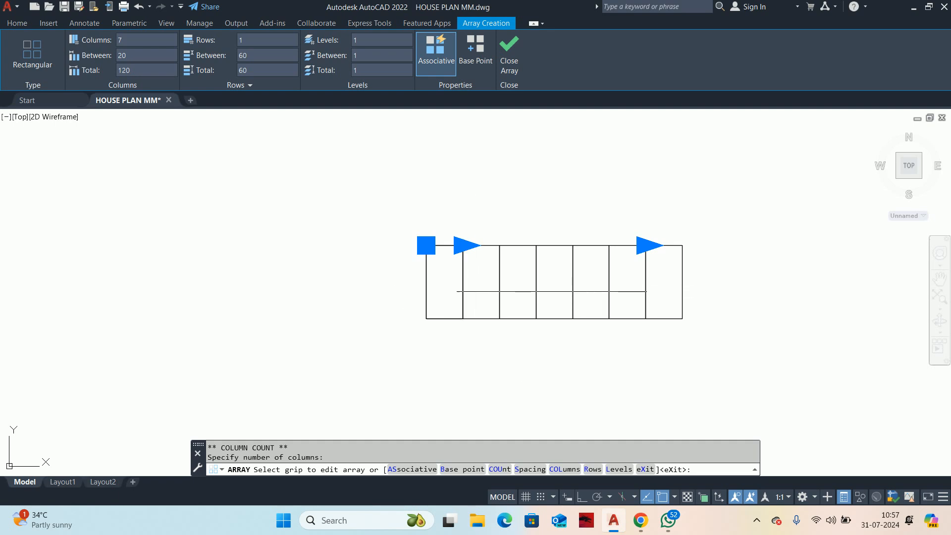
Step: Explode the seven-column array into separate rectangles
key("Escape")
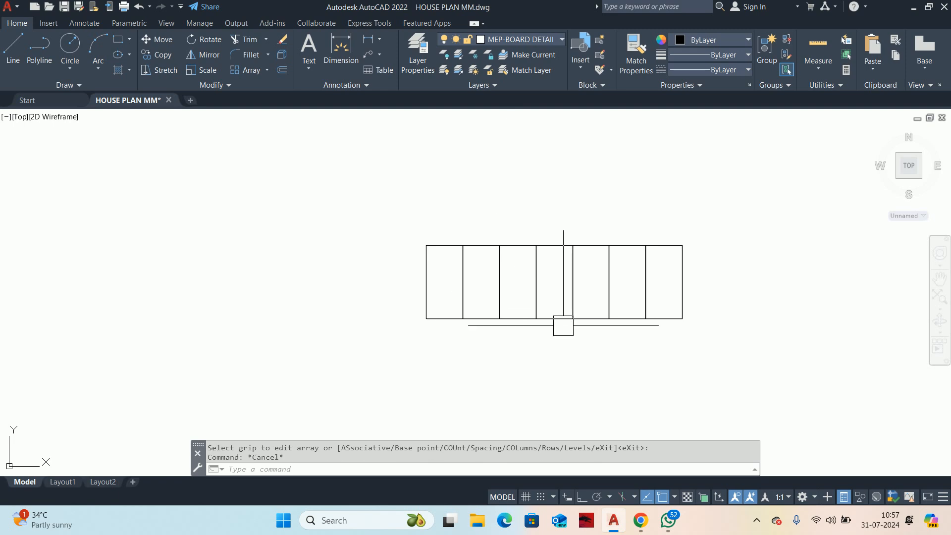
left_click(563, 326)
middle_click_drag(510, 307, 357, 293)
key("Escape")
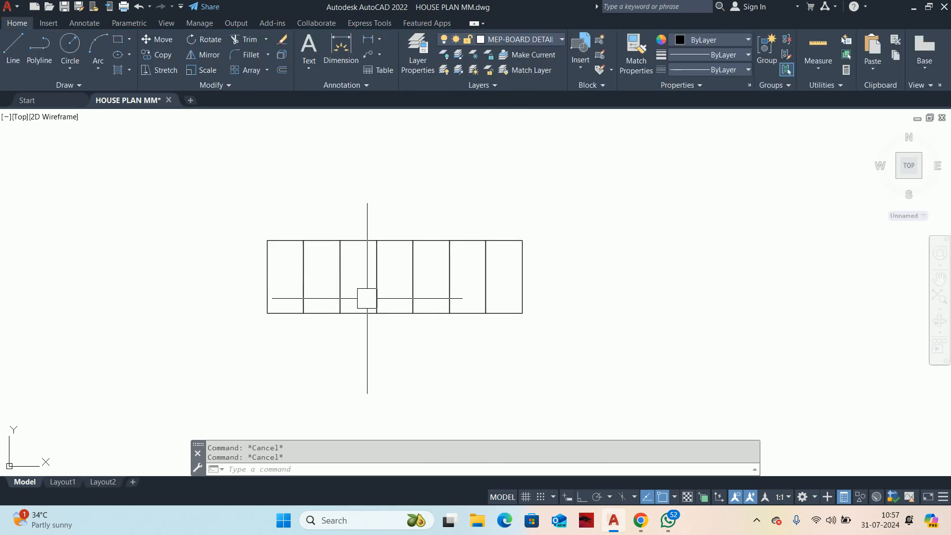
type("x")
key("Return")
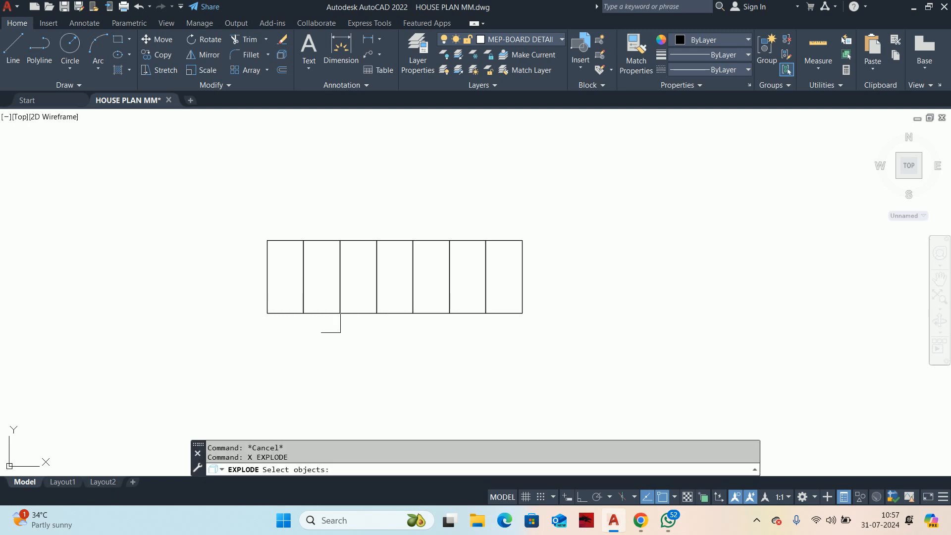
left_click(333, 318)
key("Return")
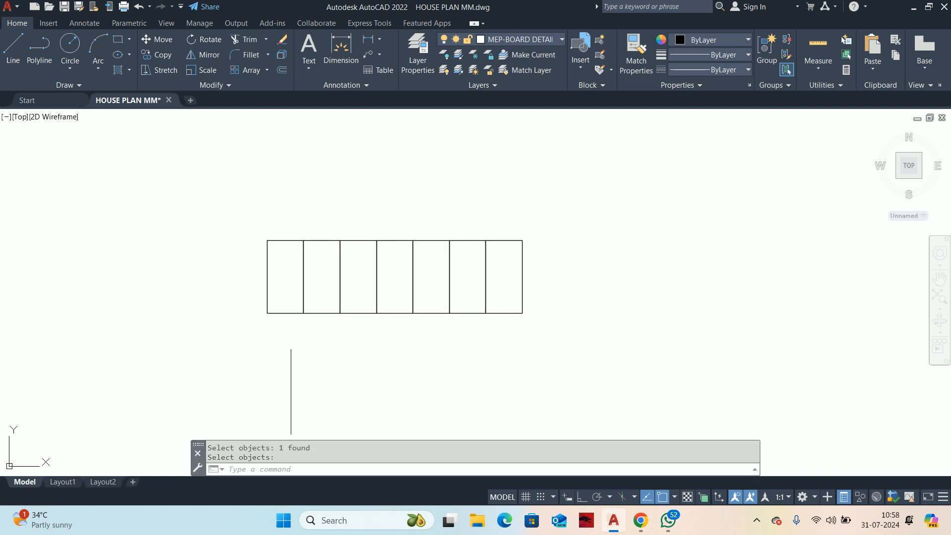
key("Escape")
key("Escape")
Step: Draw a rectangle enclosing the whole row, from the first cell's top-left corner to the last cell's bottom-right corner
middle_click_drag(293, 340, 322, 348)
type("rec")
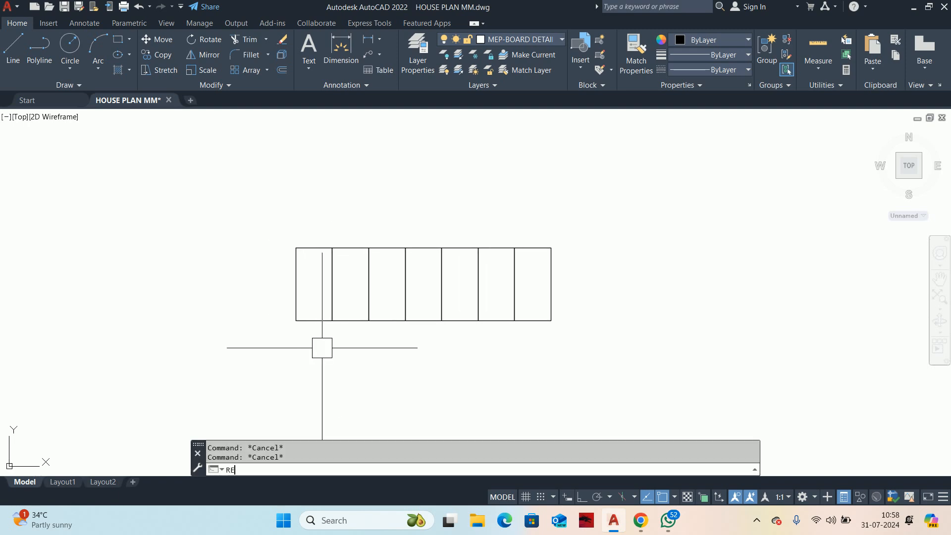
key("Return")
left_click(295, 248)
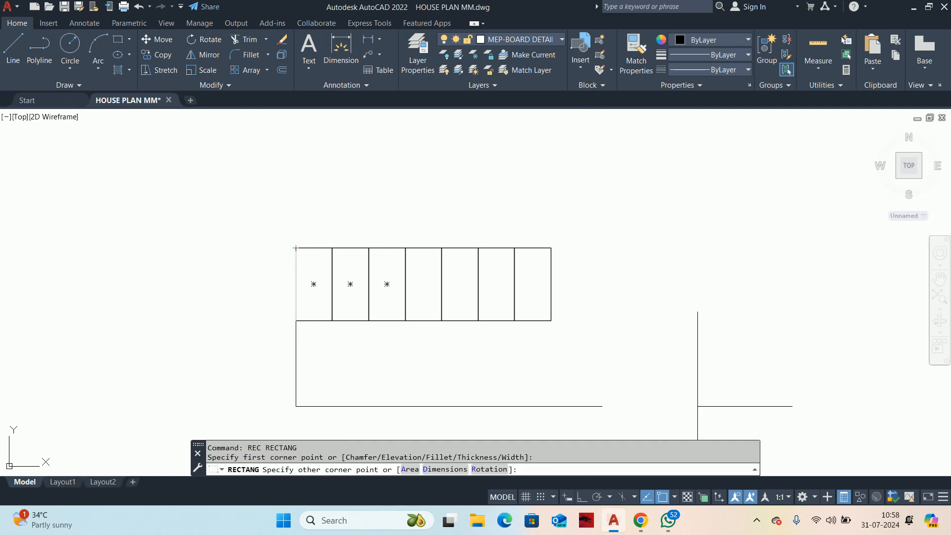
left_click(552, 320)
Step: Offset the enclosing rectangle outward by 20 to form the board's outer border
middle_click_drag(545, 358, 561, 373)
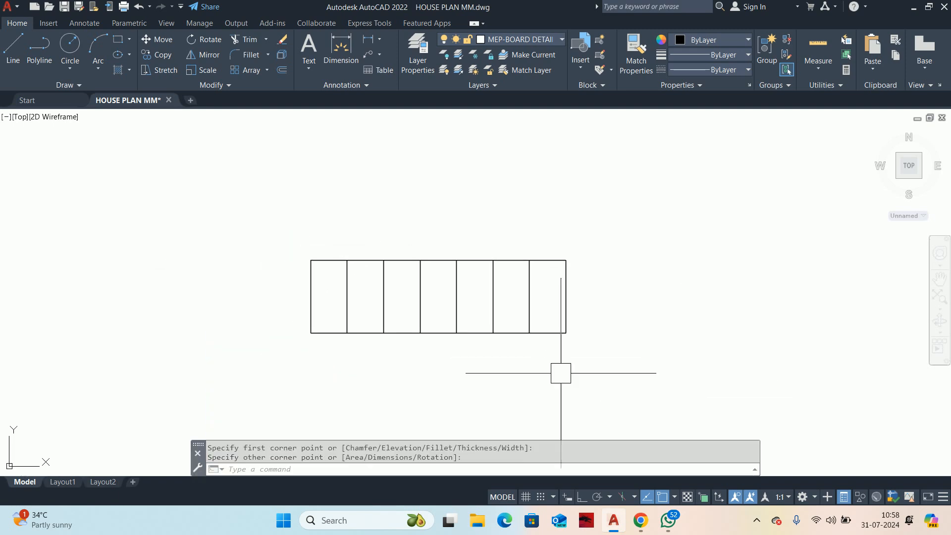
key("Escape")
key("Escape")
type("o")
key("Return")
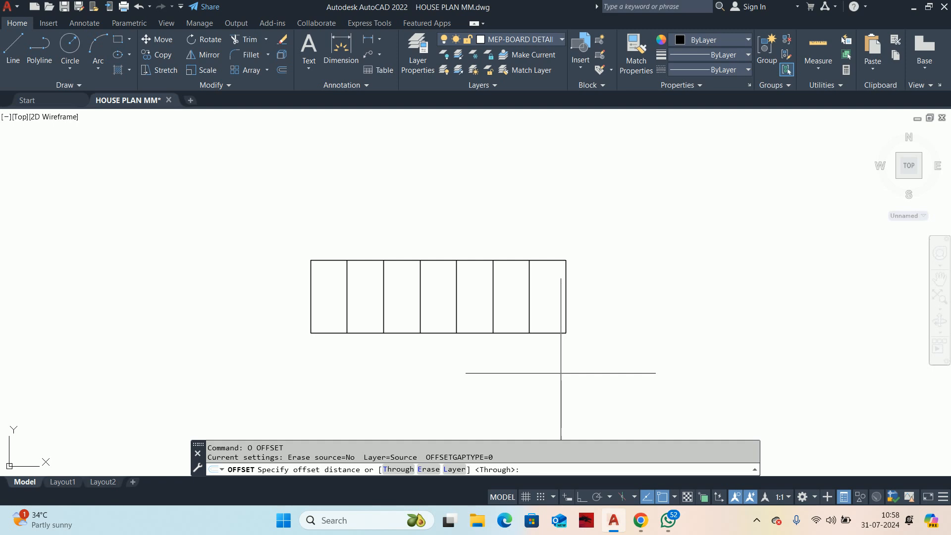
type("20")
key("Return")
left_click(566, 312)
left_click(599, 308)
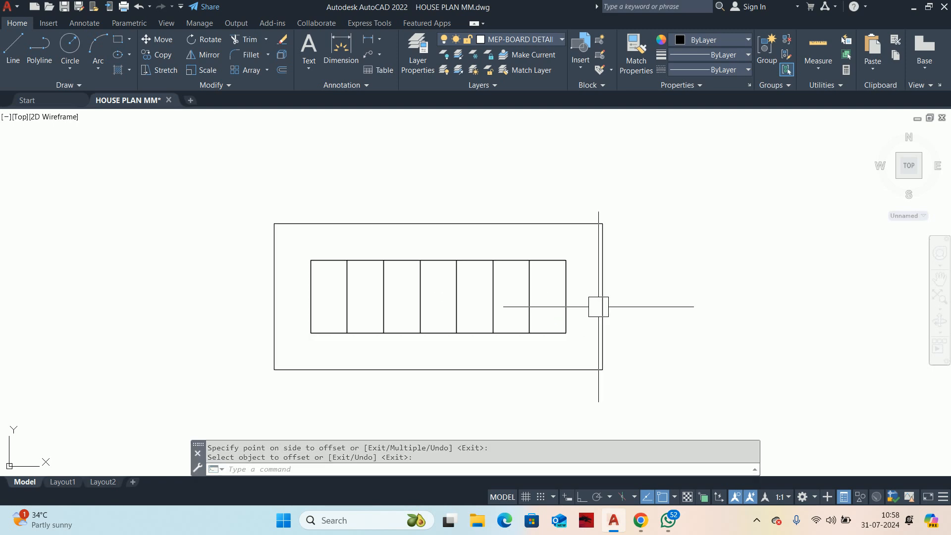
key("Escape")
key("Escape")
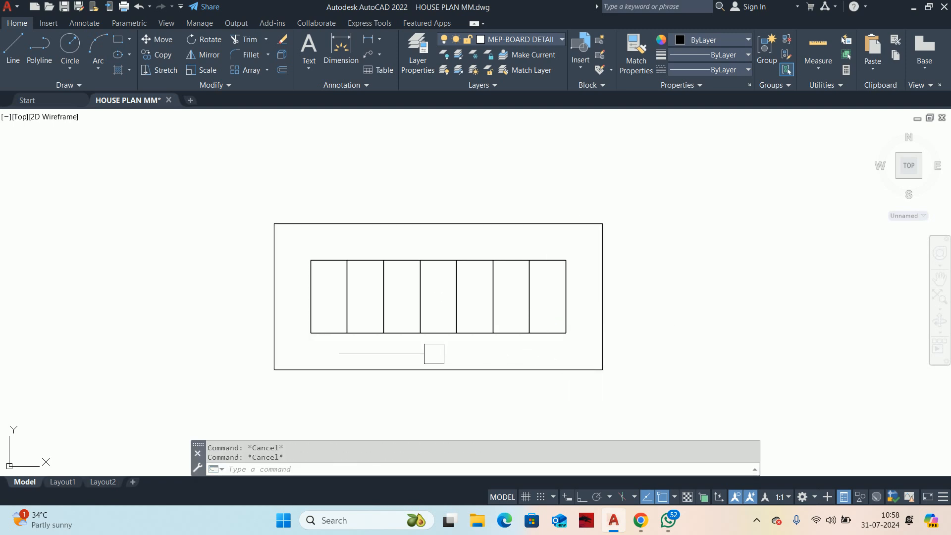
scroll(323, 292, "up", 2)
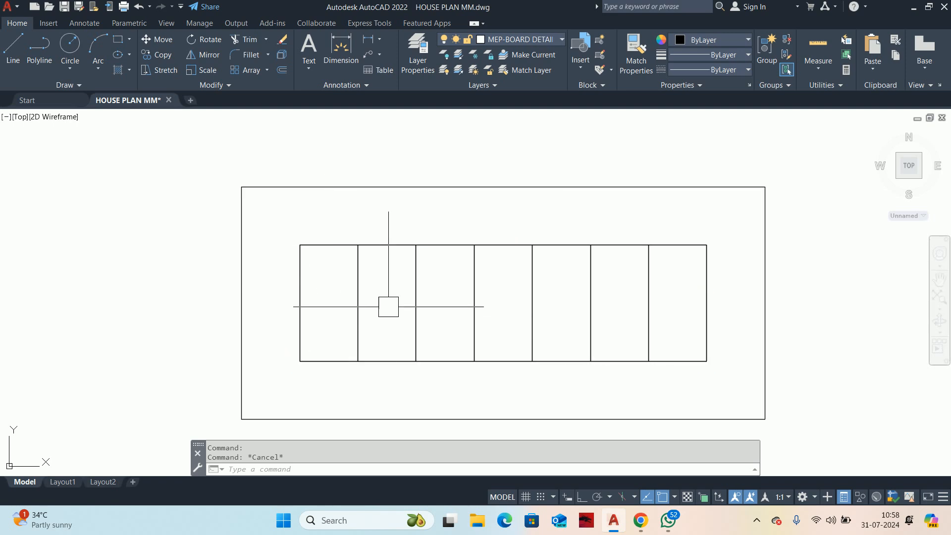
left_click(317, 245)
key("Delete")
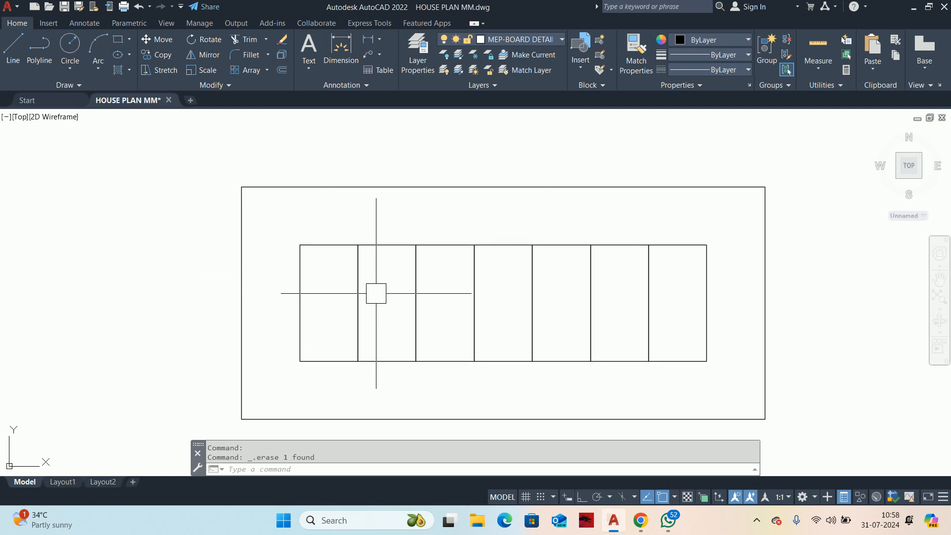
key("ctrl+z")
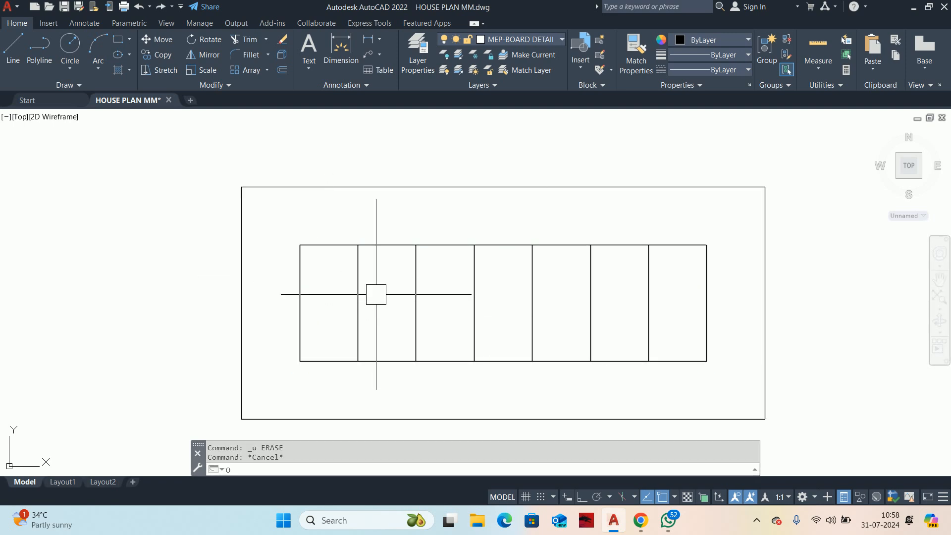
type("o")
key("Return")
type("5")
key("Return")
left_click(344, 244)
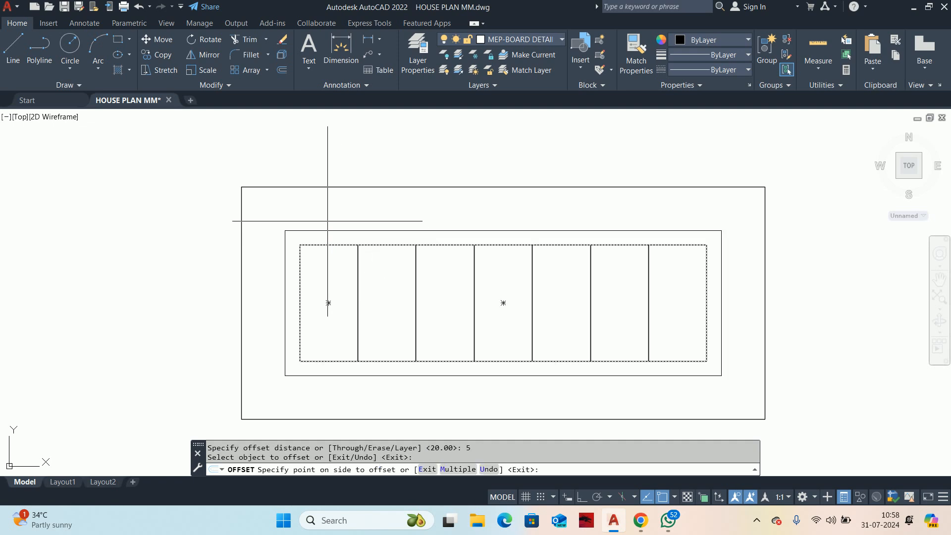
key("Escape")
Step: Offset the rectangle enclosing the seven cells outward by 2
key("Return")
type("2")
key("Return")
left_click(319, 244)
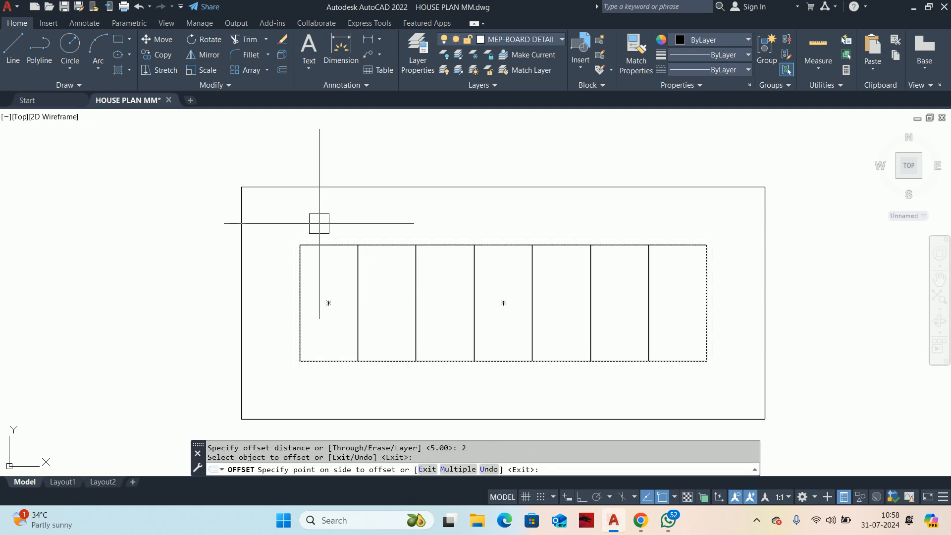
left_click(319, 224)
key("Escape")
scroll(324, 259, "up", 2)
Step: Delete the original enclosing rectangle that overlaps the outline of the seven cells
left_click(340, 237)
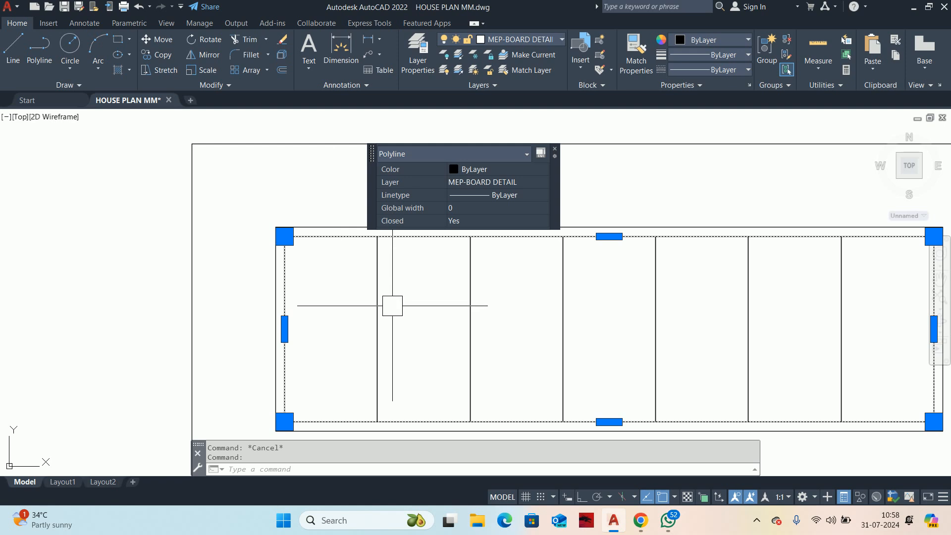
key("Delete")
key("Escape")
type("o")
key("Return")
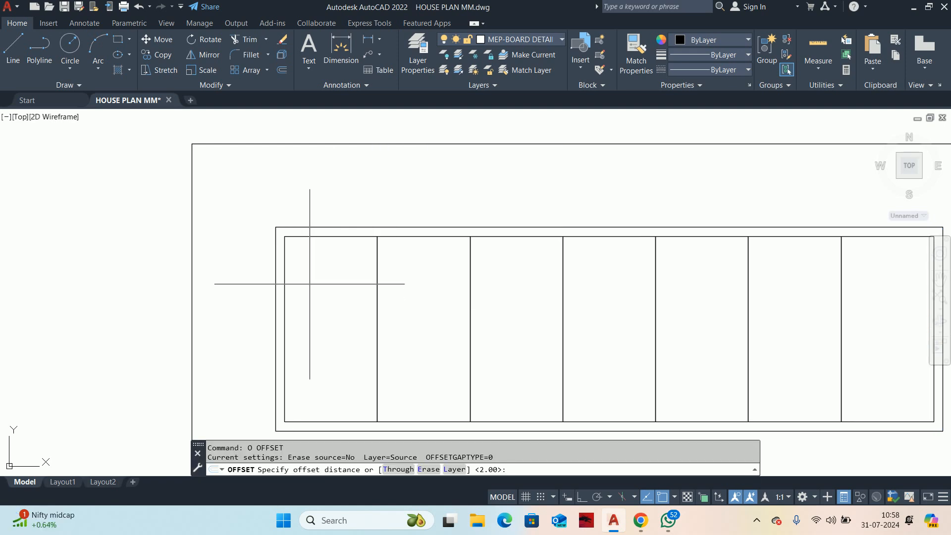
type("1")
key("Return")
key("Escape")
left_click(330, 228)
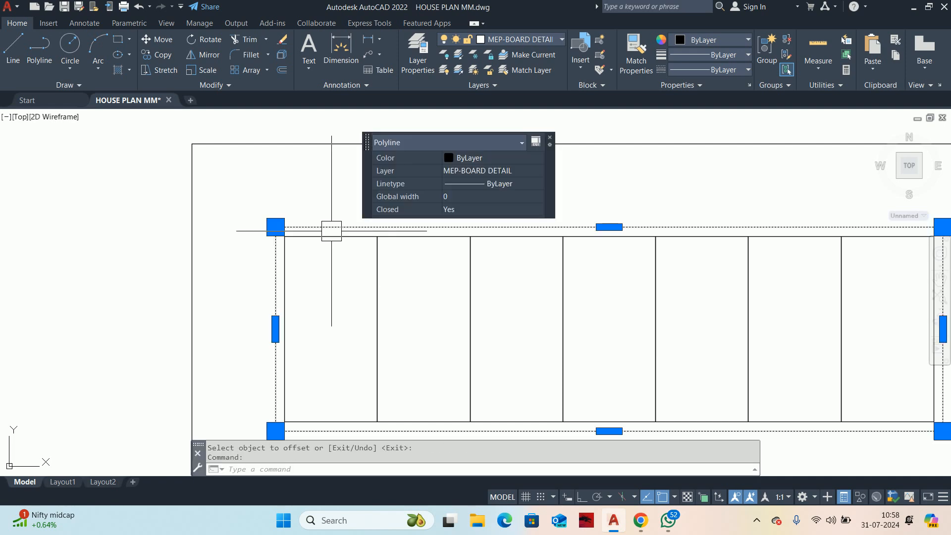
key("Escape")
Step: Offset the first four switch cells inward by 1
type("o")
key("Return")
key("Return")
left_click(330, 236)
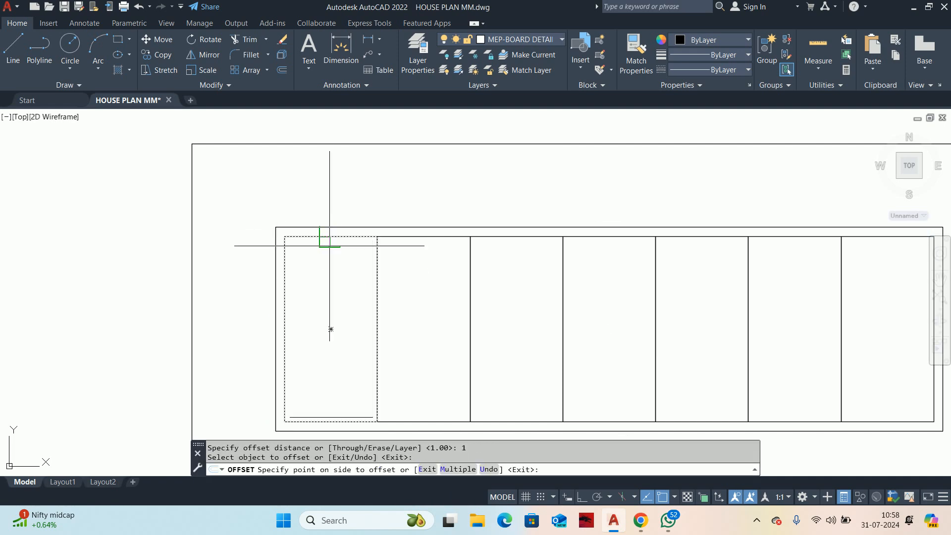
left_click(330, 274)
left_click(429, 237)
left_click(429, 275)
left_click(536, 238)
left_click(523, 289)
left_click(619, 239)
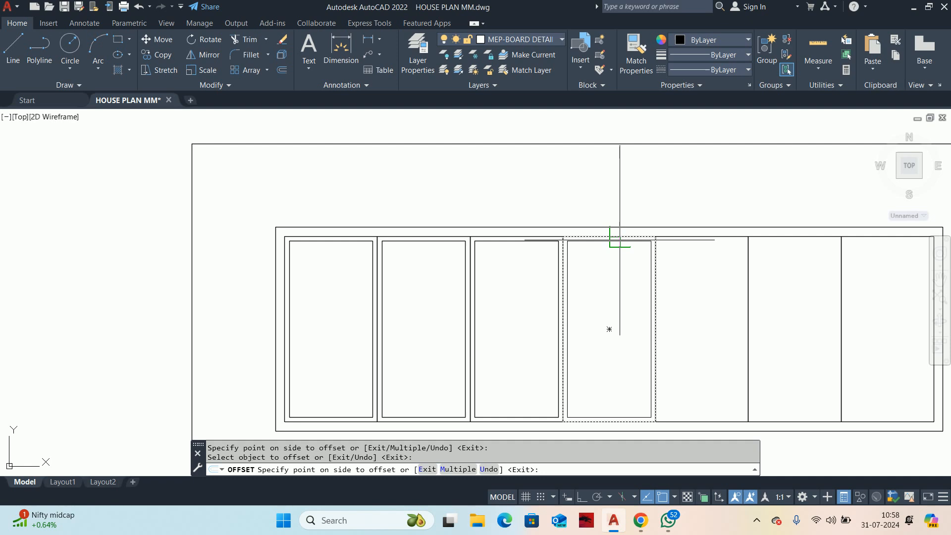
left_click(611, 291)
Step: Offset the remaining three switch cells inward by 1
left_click(716, 237)
left_click(700, 282)
left_click(700, 237)
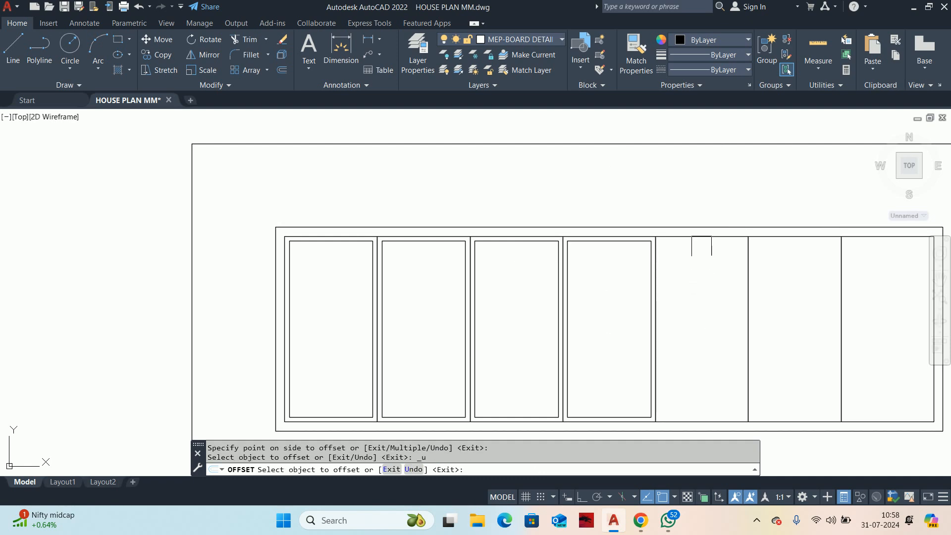
left_click(697, 259)
middle_click_drag(785, 282, 434, 276)
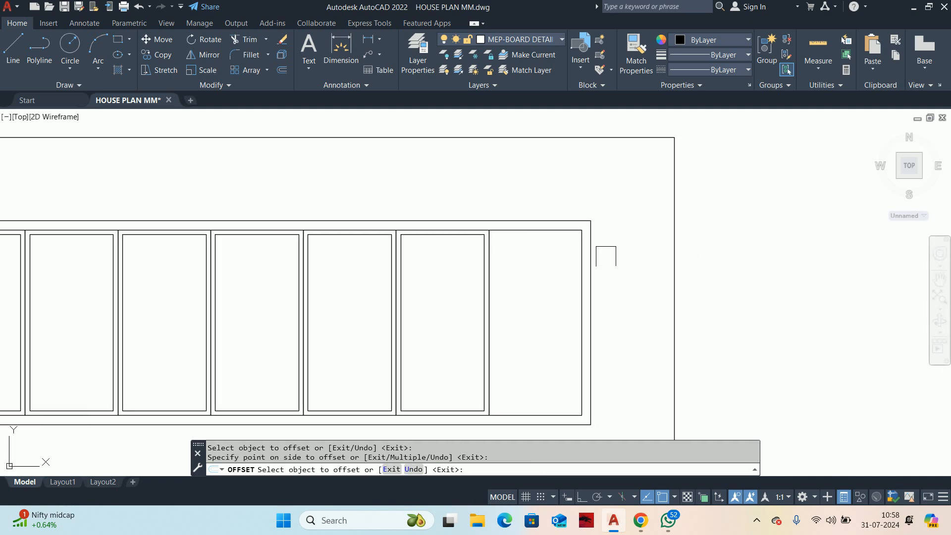
left_click(547, 230)
left_click(535, 323)
key("Return")
key("Escape")
key("Escape")
Step: Measure the last switch cell's widths and the gap between its outer and inner outlines
scroll(554, 286, "down", 2)
scroll(545, 279, "up", 2)
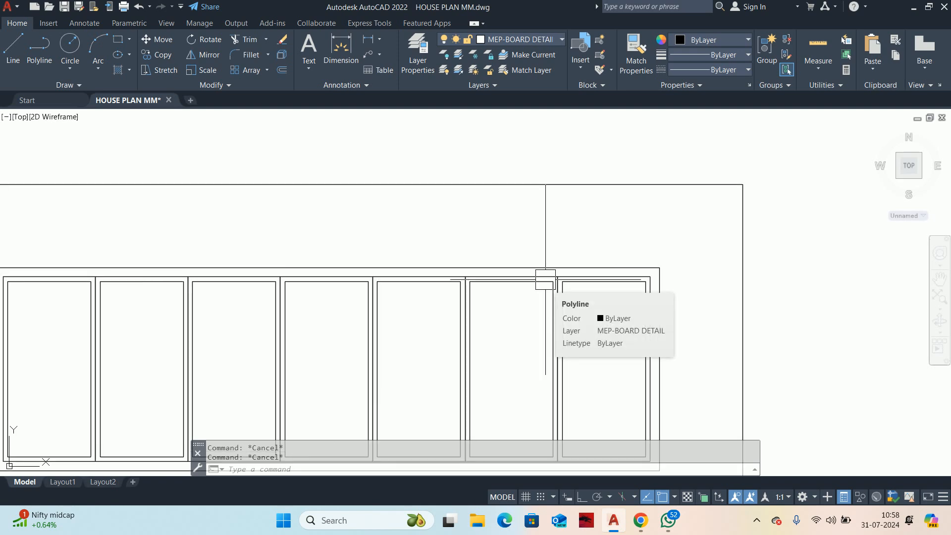
scroll(580, 272, "up", 4)
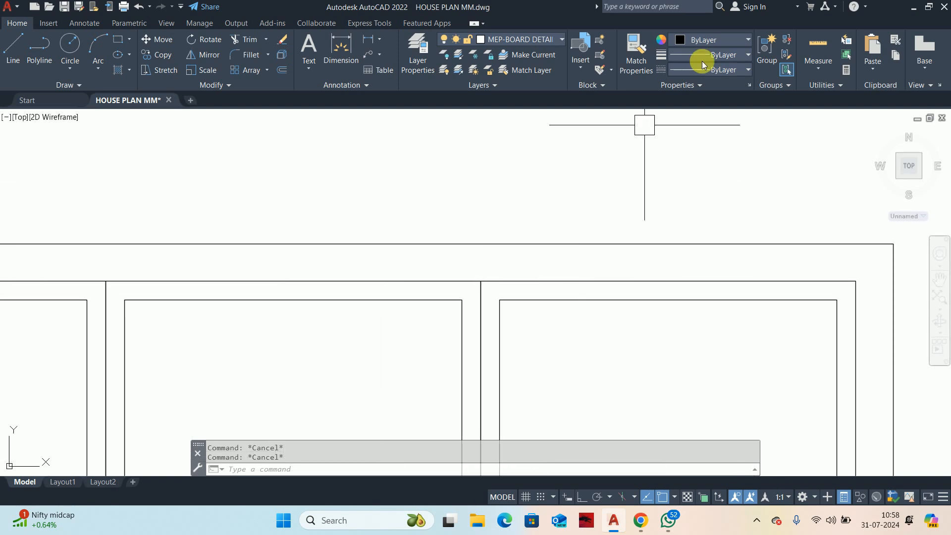
left_click(834, 46)
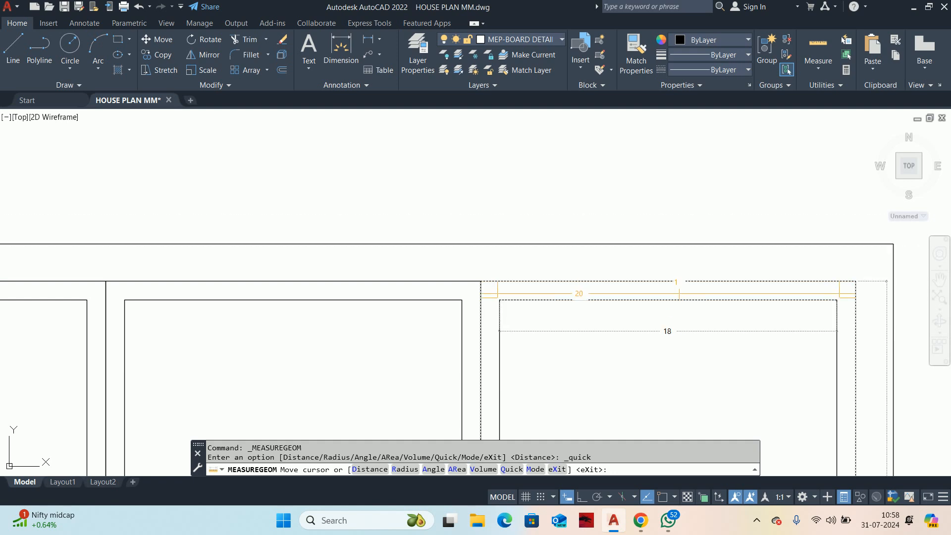
scroll(676, 288, "down", 3)
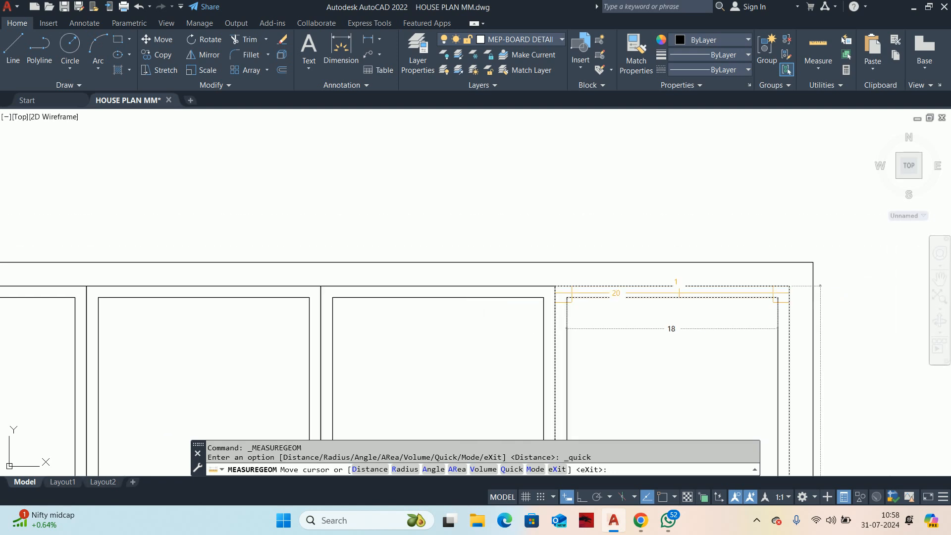
key("Escape")
Step: Trim away the dividing lines between the first and second cells to merge them into one wide cell
scroll(648, 244, "down", 1)
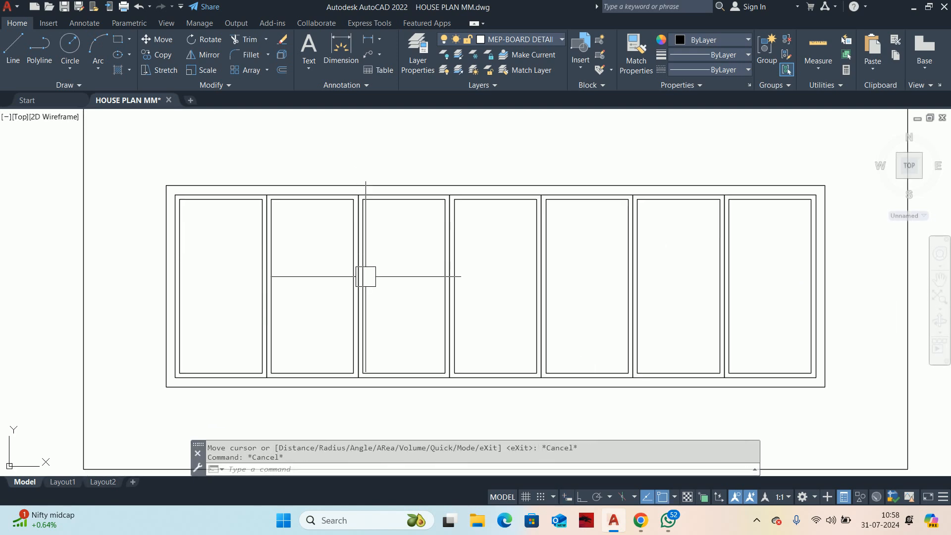
scroll(322, 285, "down", 2)
key("Escape")
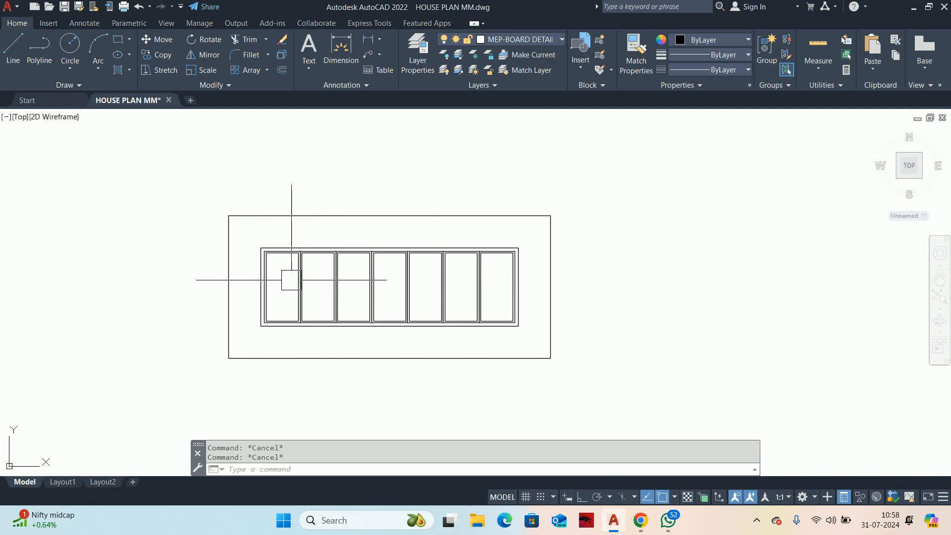
scroll(288, 280, "up", 1)
scroll(336, 297, "up", 4)
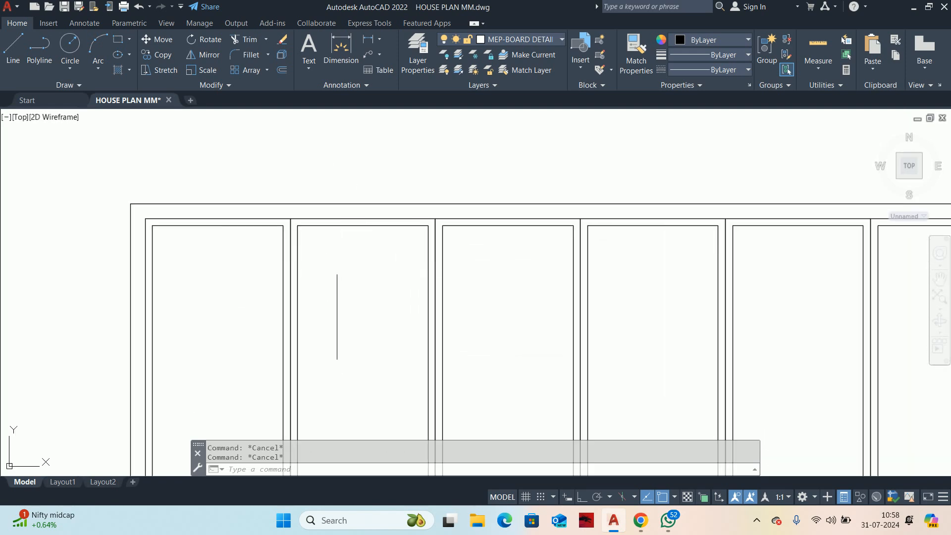
scroll(329, 319, "down", 3)
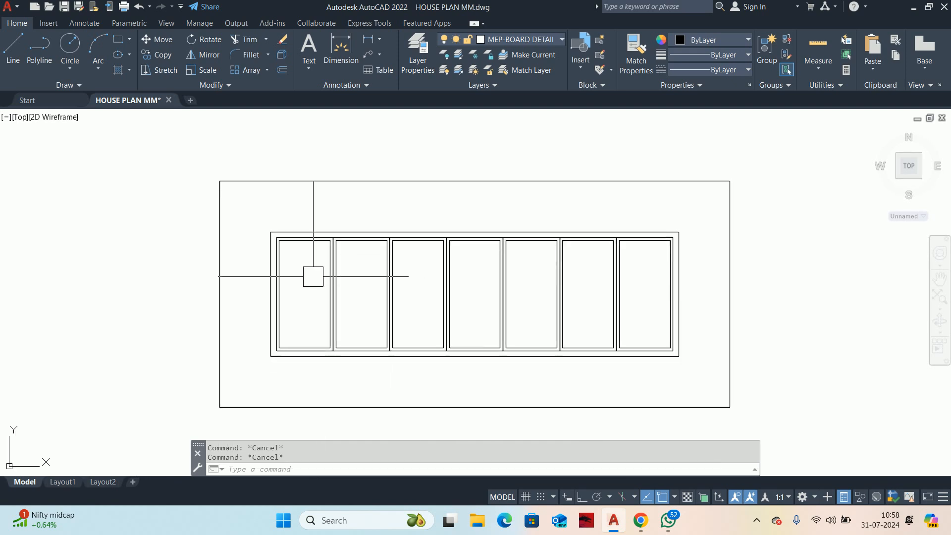
type("tr")
key("Return")
left_click(373, 315)
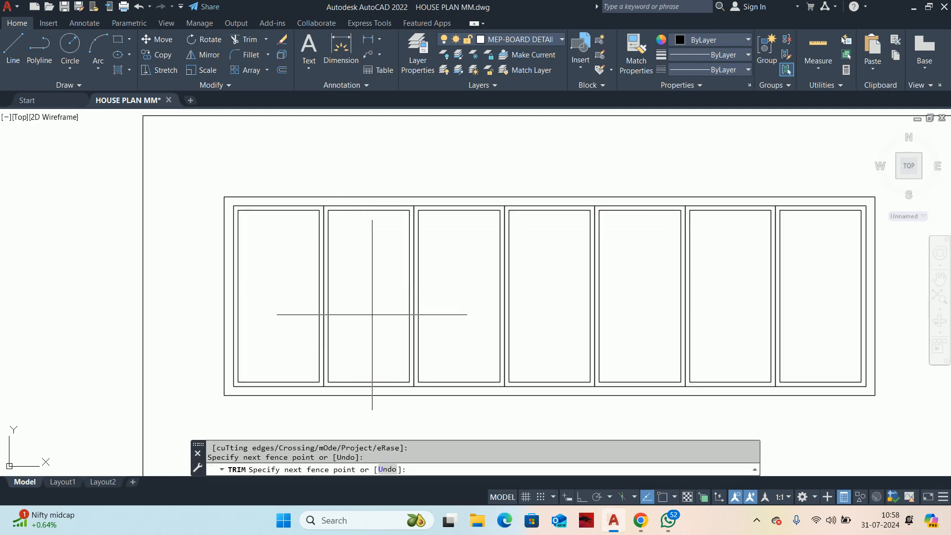
left_click(286, 280)
Step: Trim away the dividing lines between the last two cells to merge them into one wide cell
middle_click_drag(753, 344, 570, 320)
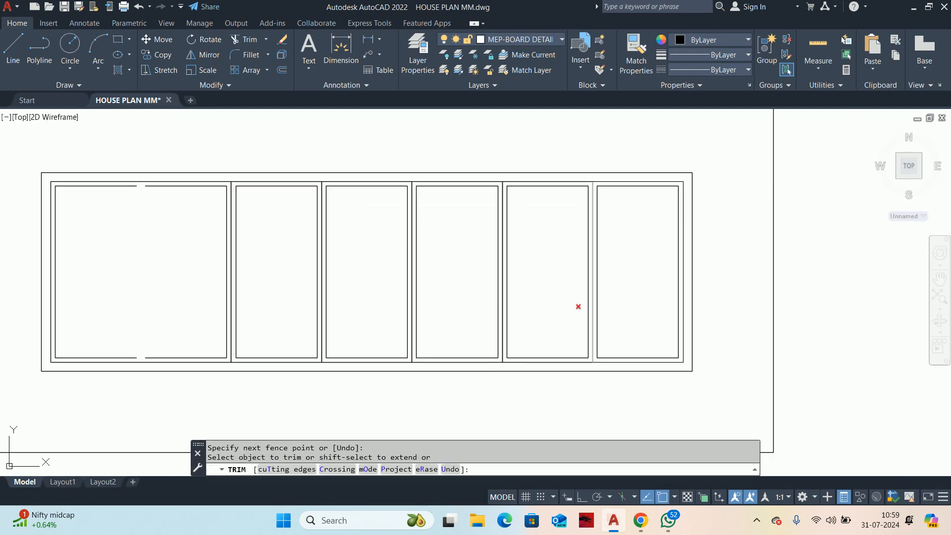
left_click(647, 290)
left_click(555, 256)
middle_click_drag(558, 266, 567, 286)
key("Escape")
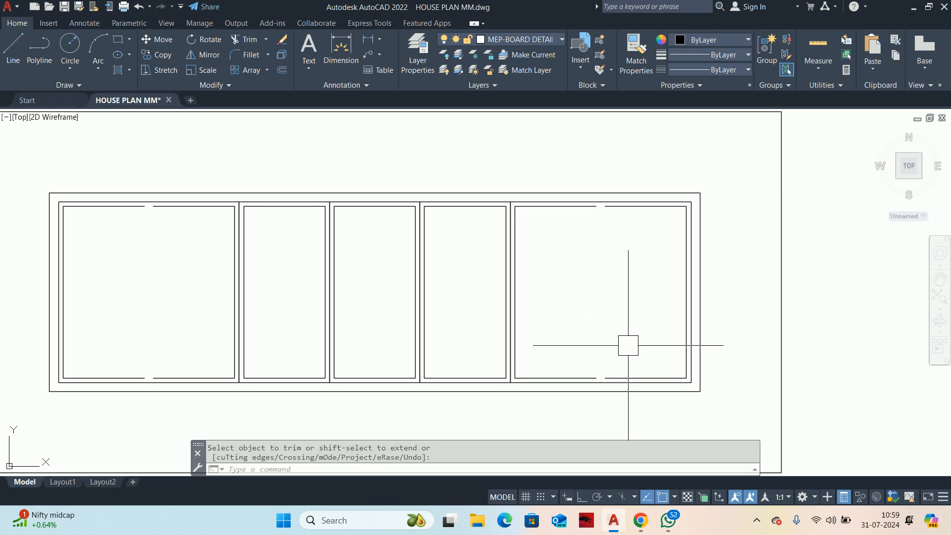
key("Escape")
key("Escape")
Step: Try to join the two separated segments of the inner bottom edge in the last wide cell
middle_click_drag(621, 365, 642, 329)
scroll(642, 329, "up", 3)
type("j")
key("Return")
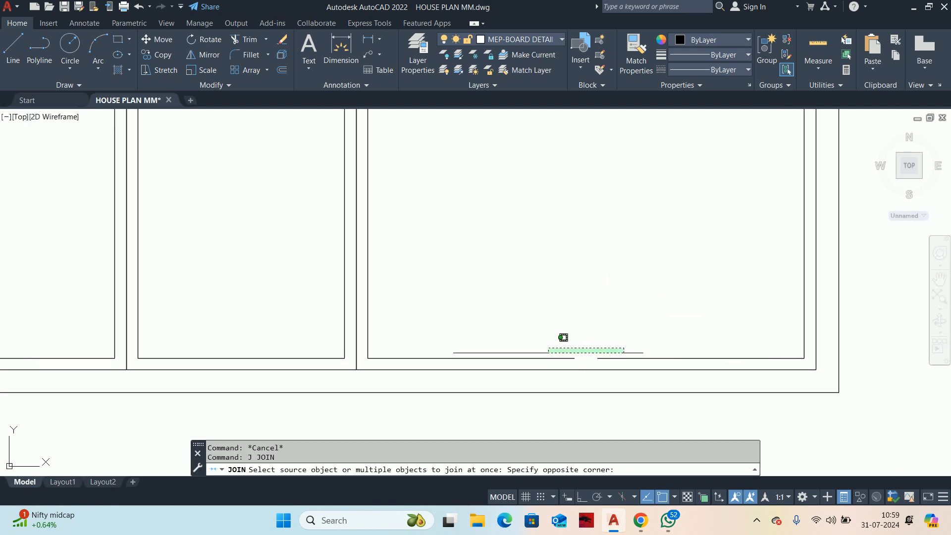
left_click(550, 353)
scroll(544, 341, "down", 3)
key("Return")
key("Escape")
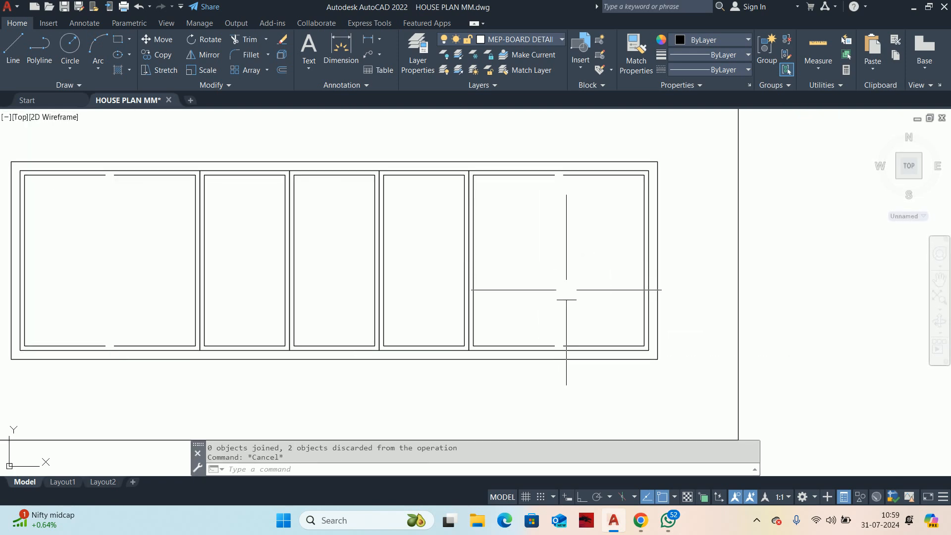
Step: Close the gaps in the inner bottom and top edges of the last wide cell with short lines
type("l")
scroll(572, 329, "up", 3)
key("Return")
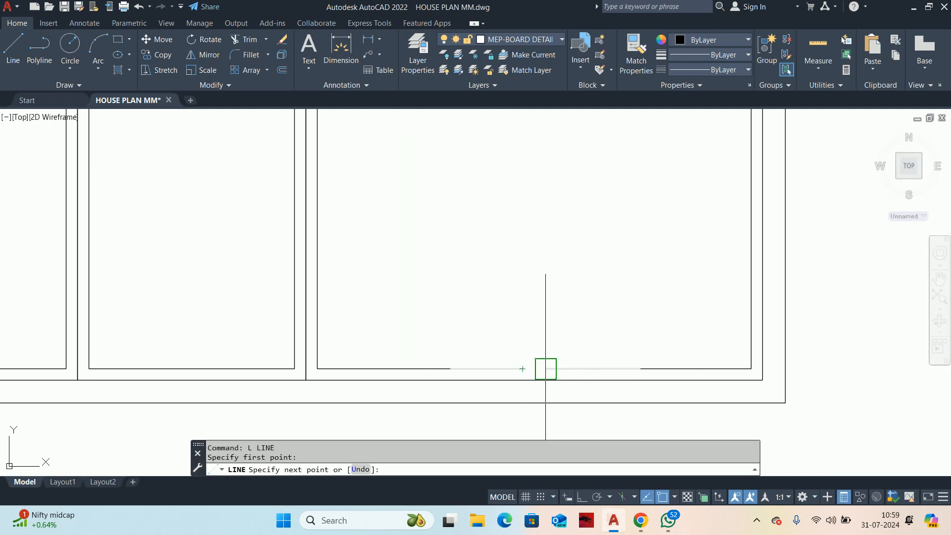
key("Escape")
scroll(546, 346, "down", 3)
scroll(542, 198, "up", 3)
key("Return")
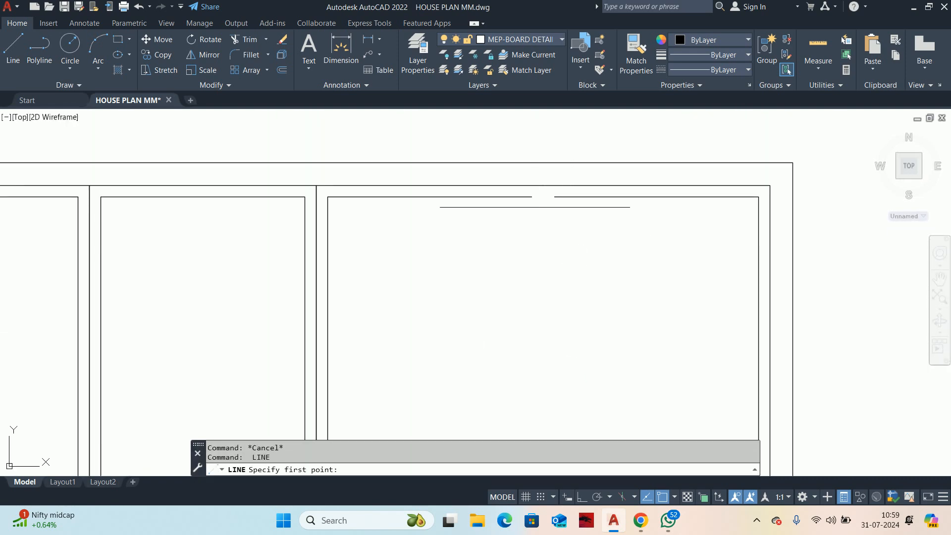
left_click(555, 196)
key("Escape")
scroll(555, 195, "down", 4)
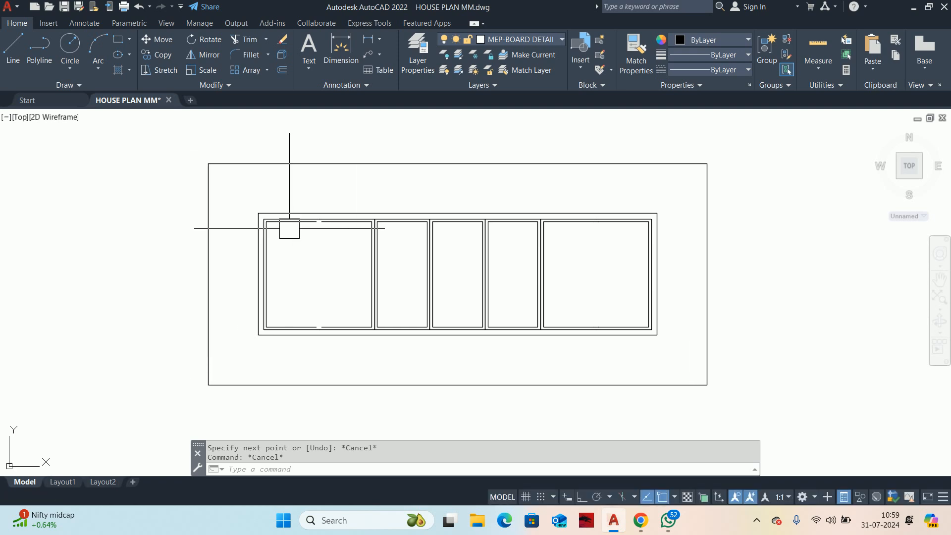
Step: Close the gaps in the inner top and bottom edges of the first wide cell with short lines
scroll(289, 228, "up", 4)
key("Return")
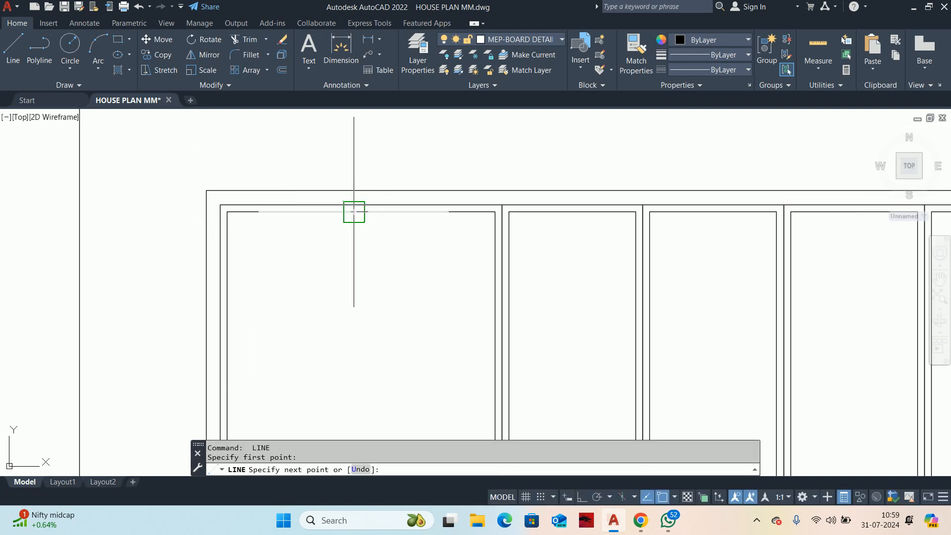
key("Escape")
scroll(368, 211, "down", 4)
scroll(352, 288, "up", 4)
key("Return")
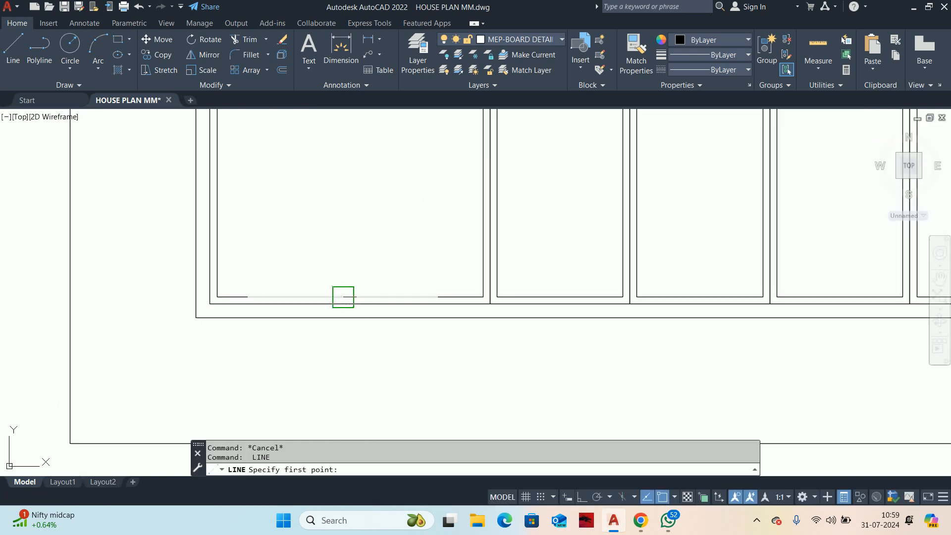
left_click(357, 297)
key("Escape")
scroll(435, 236, "down", 4)
key("Escape")
scroll(418, 230, "up", 3)
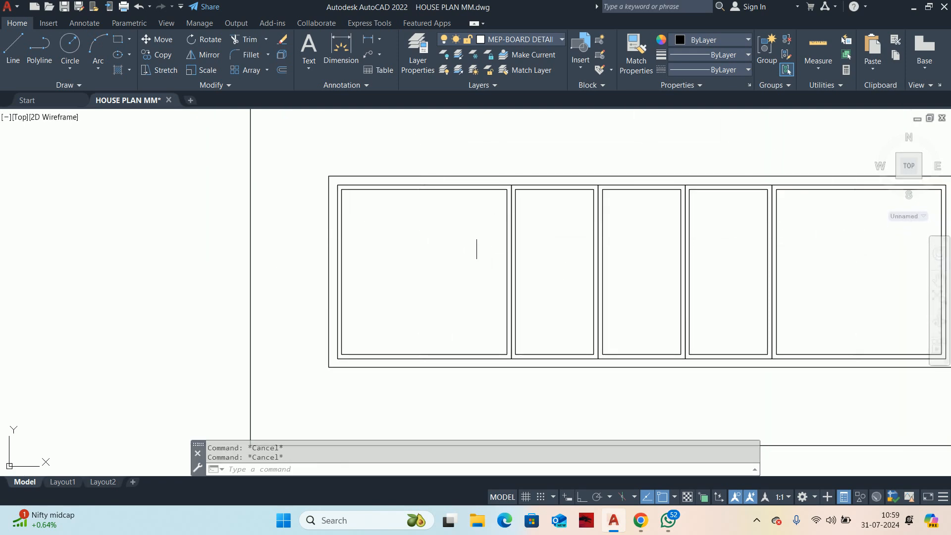
scroll(651, 254, "down", 5)
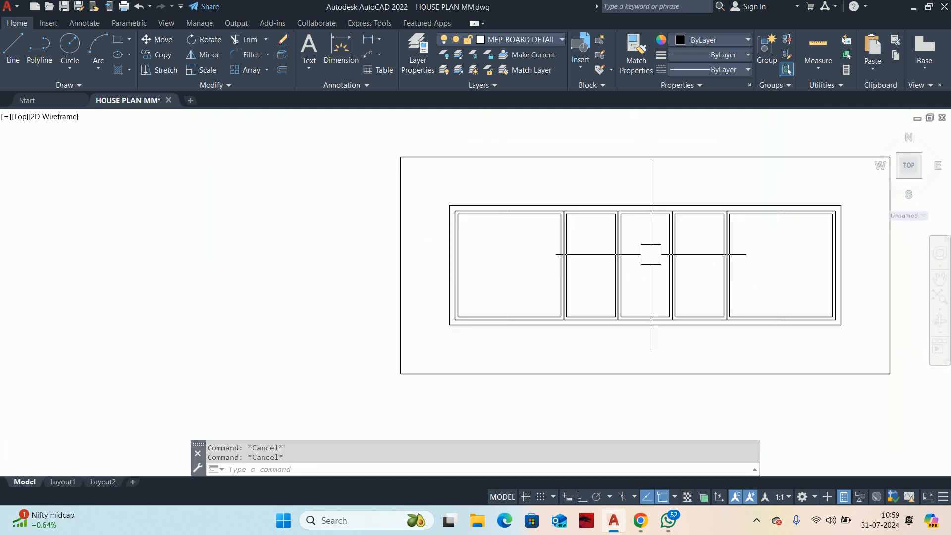
Step: Draw a circle of radius 5 in the upper middle of the first wide cell
scroll(577, 251, "up", 4)
type("c")
key("Return")
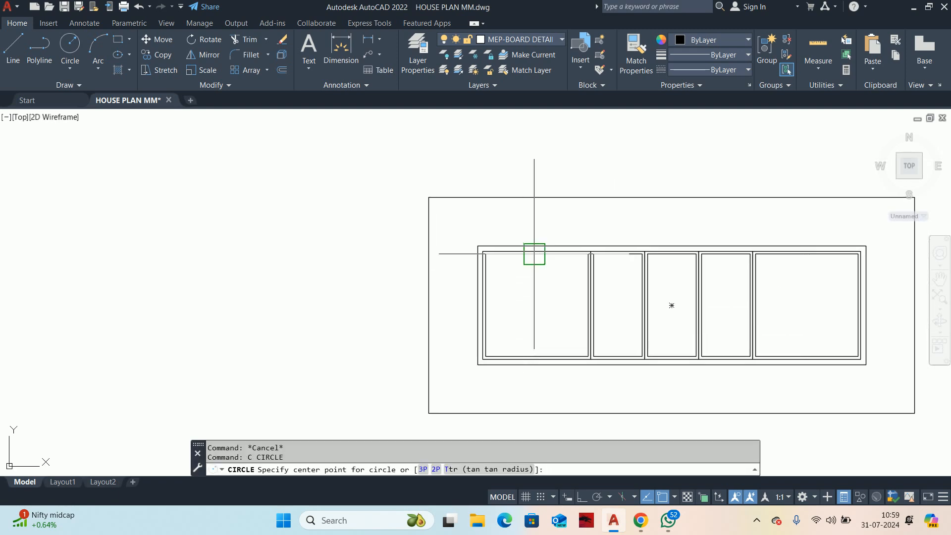
left_click(532, 279)
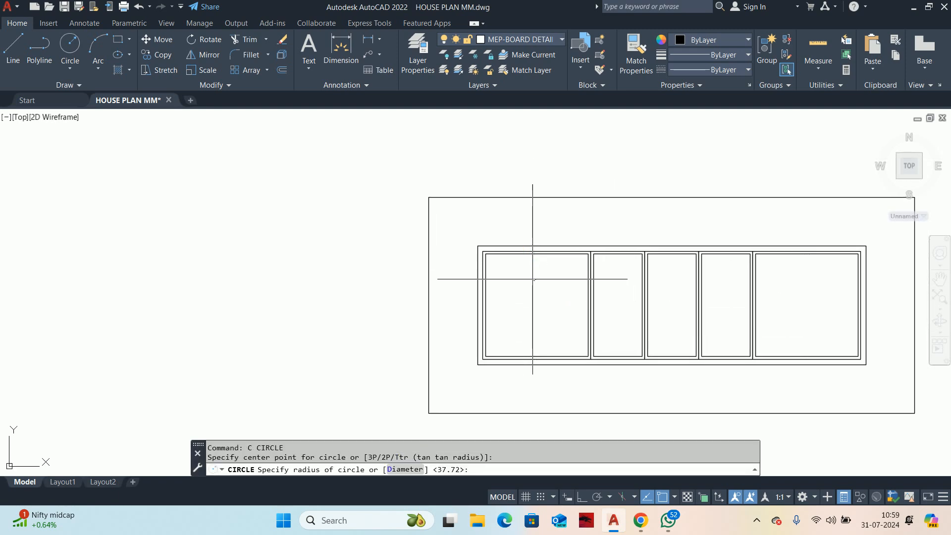
type("5")
key("Return")
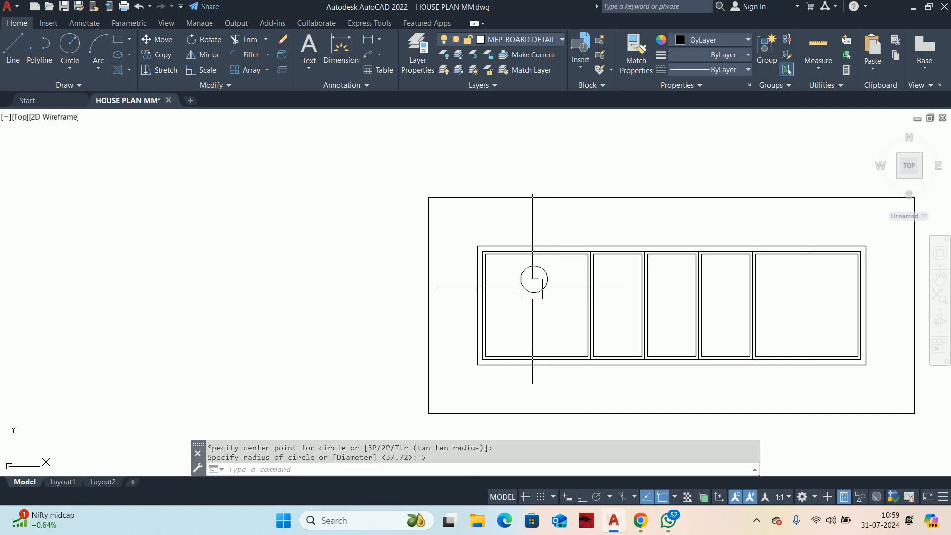
key("Escape")
Step: Halve the circle's diameter in its properties and move it slightly closer to the cell's upper edge
left_click(548, 280)
left_click(673, 290)
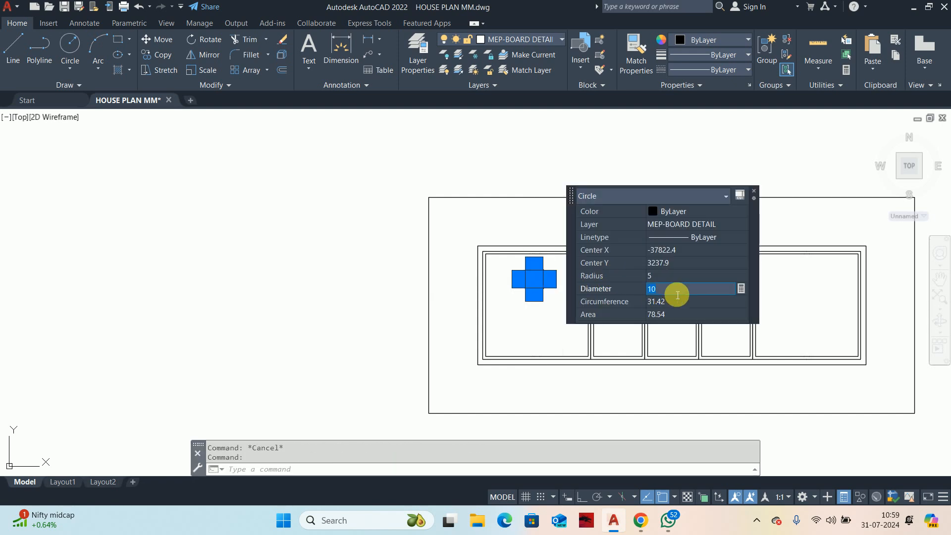
type("25")
key("Return")
key("Escape")
scroll(535, 292, "up", 2)
middle_click_drag(538, 294, 544, 293)
type("m")
key("Return")
left_click(543, 280)
key("Return")
left_click(562, 319)
key("Escape")
key("Escape")
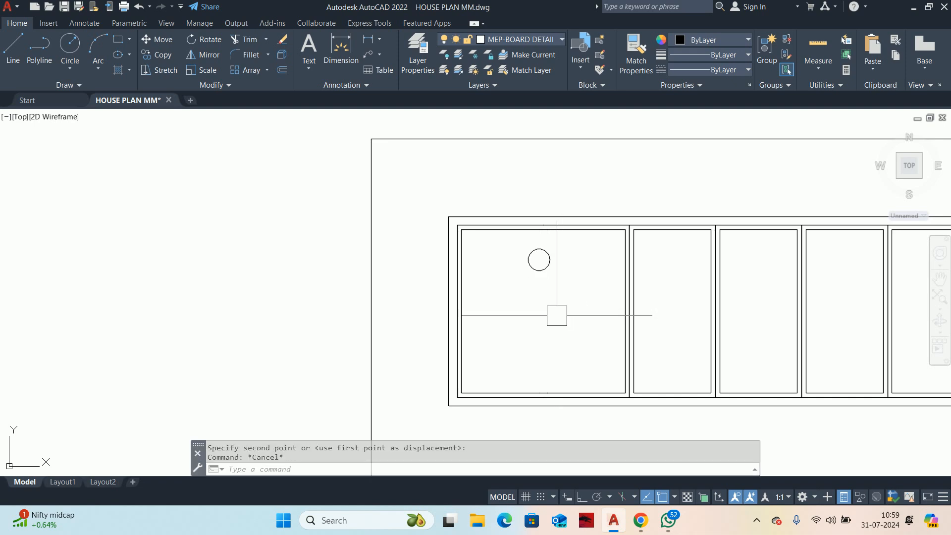
type("co")
key("Return")
left_click(544, 270)
key("Return")
left_click(599, 292)
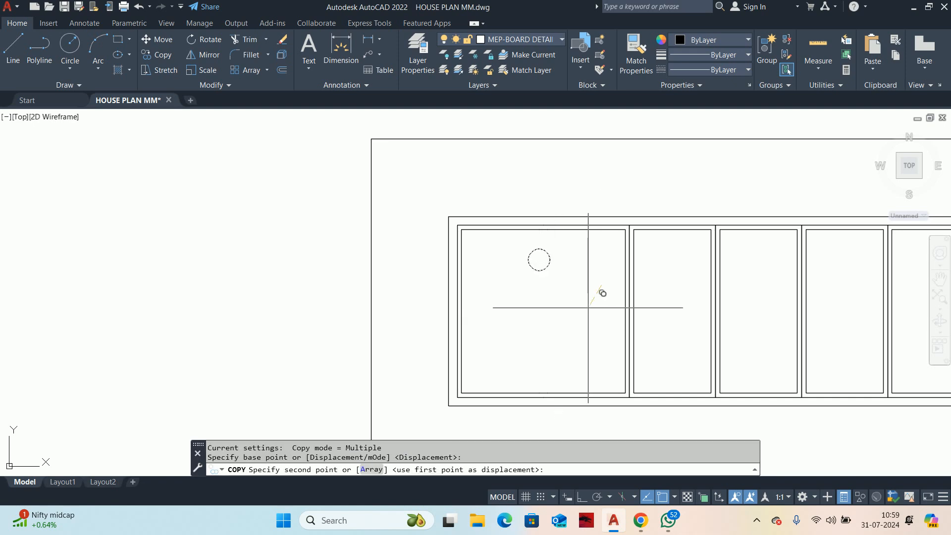
key("Escape")
Step: Mirror the circle downward about the first wide cell's horizontal centre line with Ortho on, keeping the original
type("mi")
key("Return")
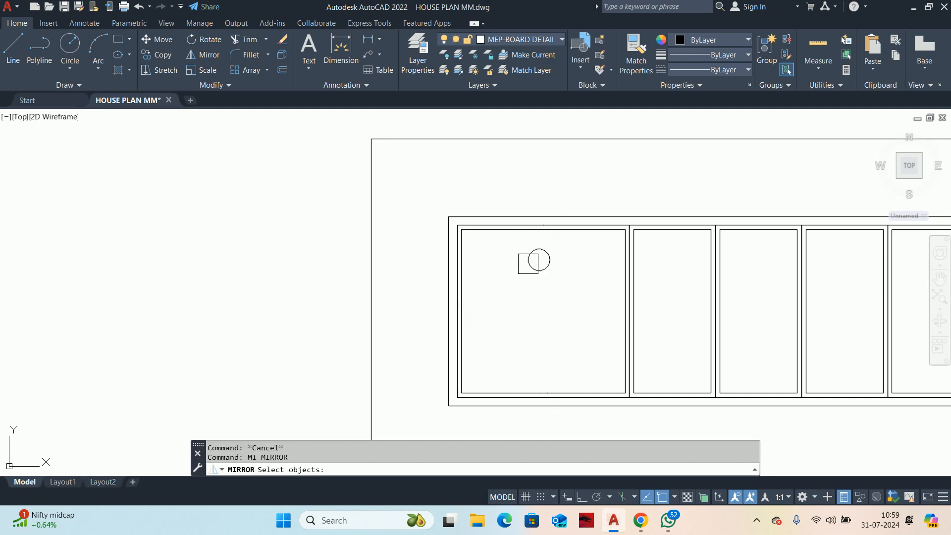
left_click(528, 262)
key("Return")
left_click(626, 312)
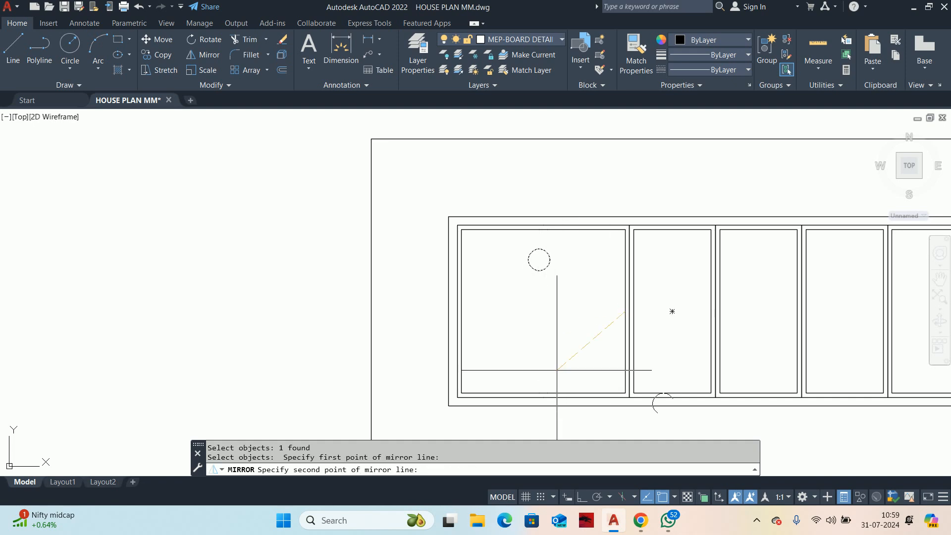
left_click(577, 496)
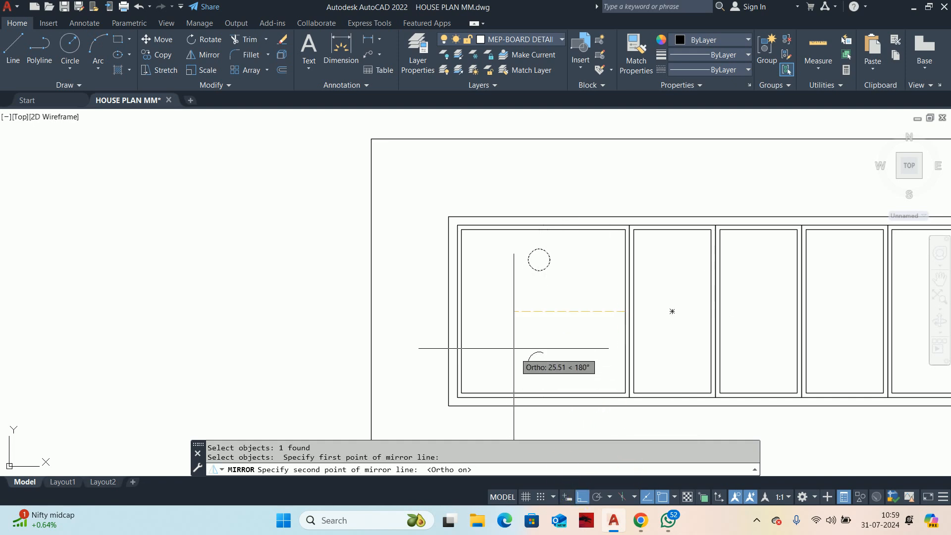
left_click(495, 337)
key("Return")
key("Escape")
key("Escape")
Step: Move the lower circle 10 units to the left
type("m")
key("Return")
left_click(539, 352)
key("Return")
left_click(548, 324)
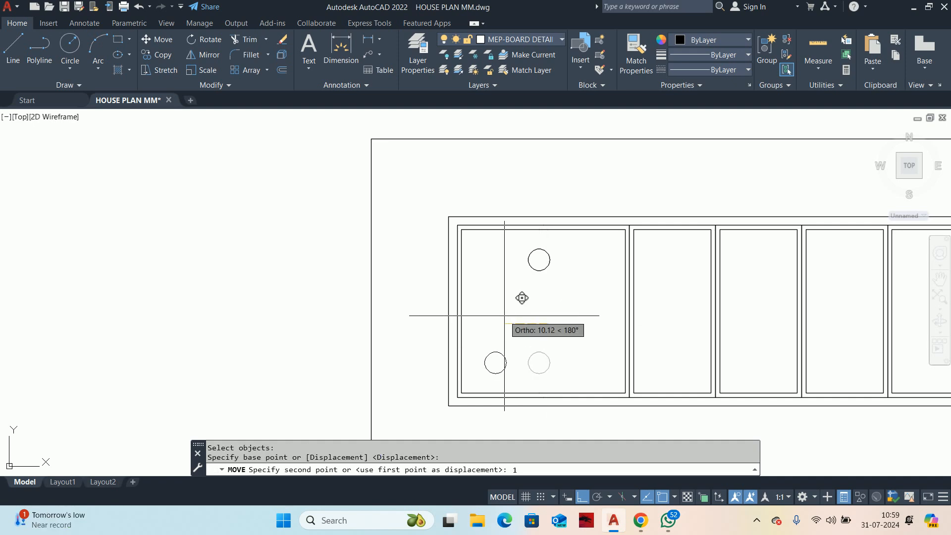
type("10")
key("Return")
key("Escape")
Step: Mirror the lower-left circle about a vertical line through the upper circle's centre, keeping the original
type("mi")
key("Return")
left_click(505, 365)
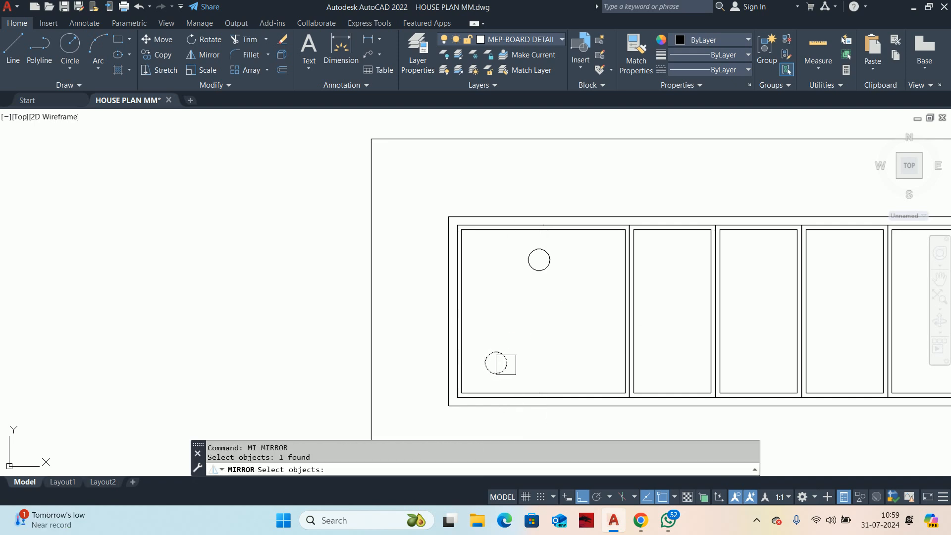
left_click(538, 263)
left_click(531, 311)
key("Return")
key("Escape")
Step: Move the two lower circles slightly upward together
scroll(512, 316, "down", 2)
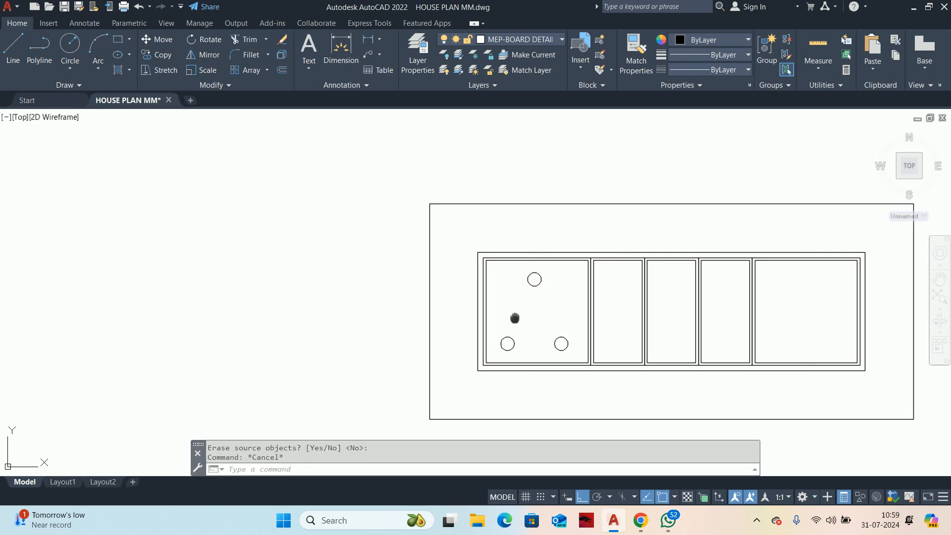
scroll(547, 323, "up", 2)
key("Escape")
type("m")
key("Return")
left_click(517, 357)
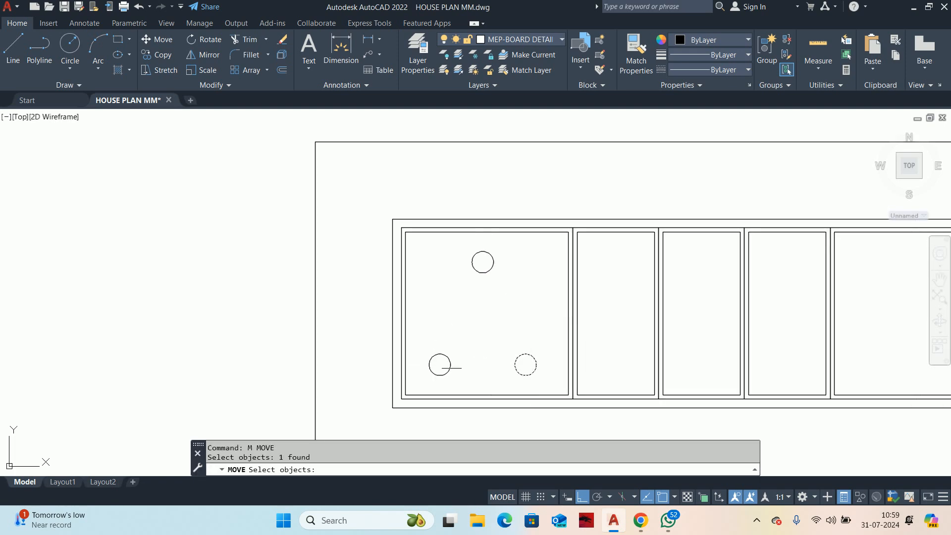
key("Return")
left_click(473, 341)
left_click(495, 334)
Step: Move the upper circle straight down, closer to the lower pair
key("Return")
left_click(479, 266)
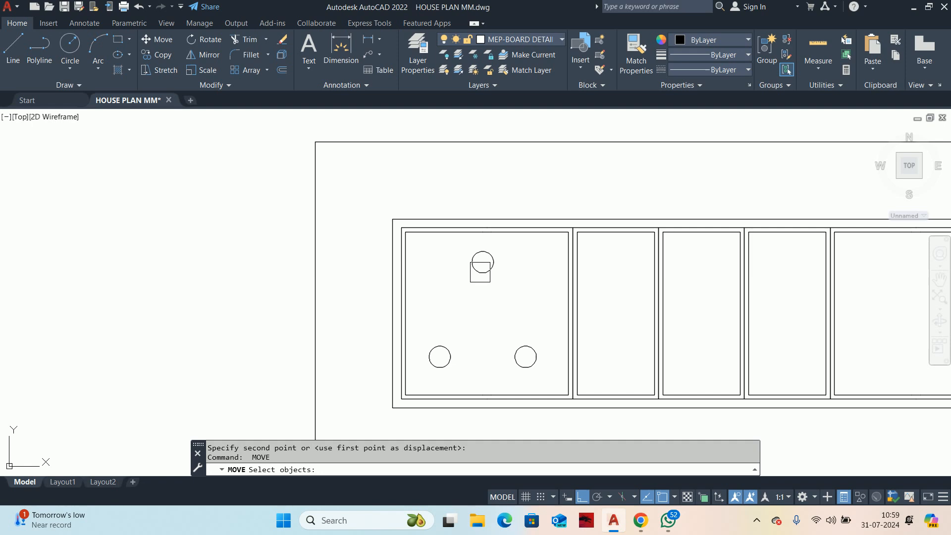
key("Return")
left_click(483, 262)
left_click(483, 281)
key("Escape")
key("Escape")
scroll(475, 297, "down", 2)
scroll(441, 317, "up", 2)
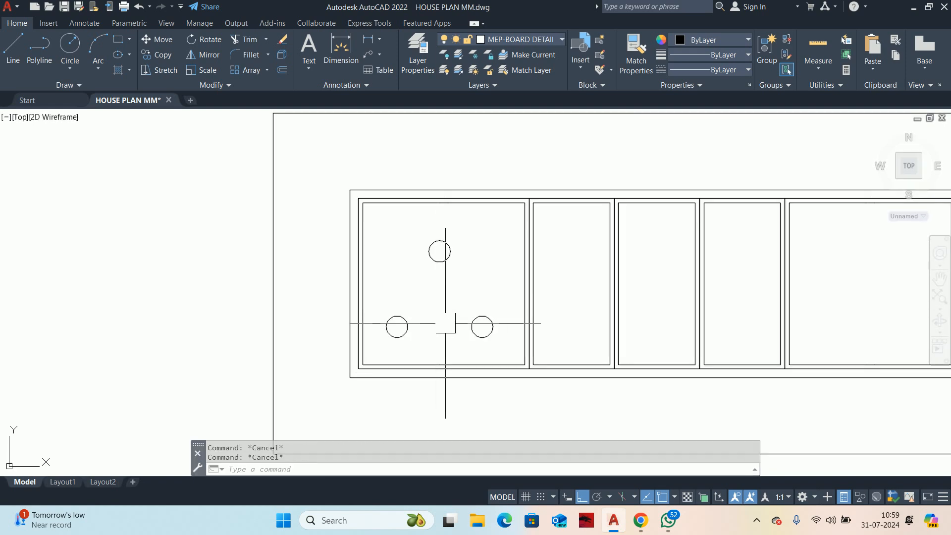
middle_click_drag(446, 299, 449, 300)
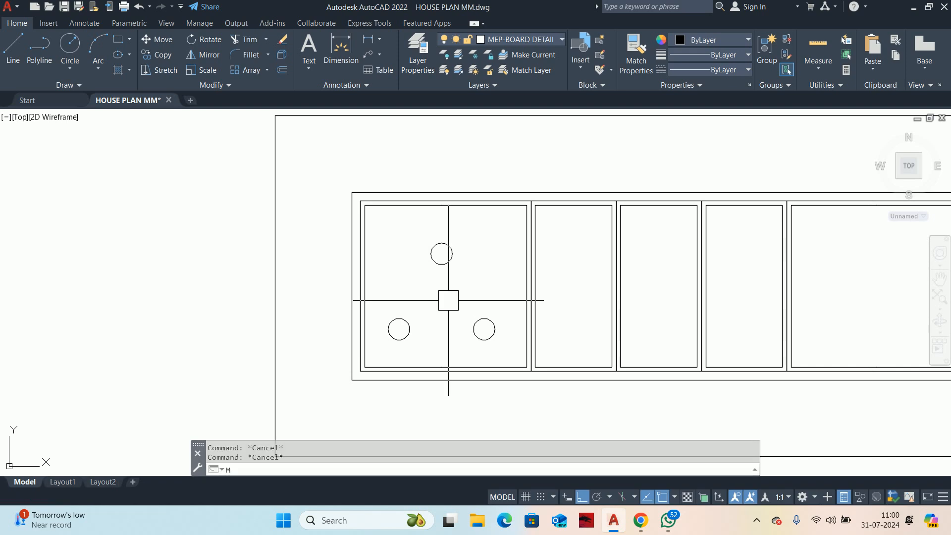
Step: Undo the last move of the upper circle
key("ctrl+z")
key("ctrl+z")
key("Escape")
Step: Copy the two lower circles straight up to form a second pair just above them
type("CO")
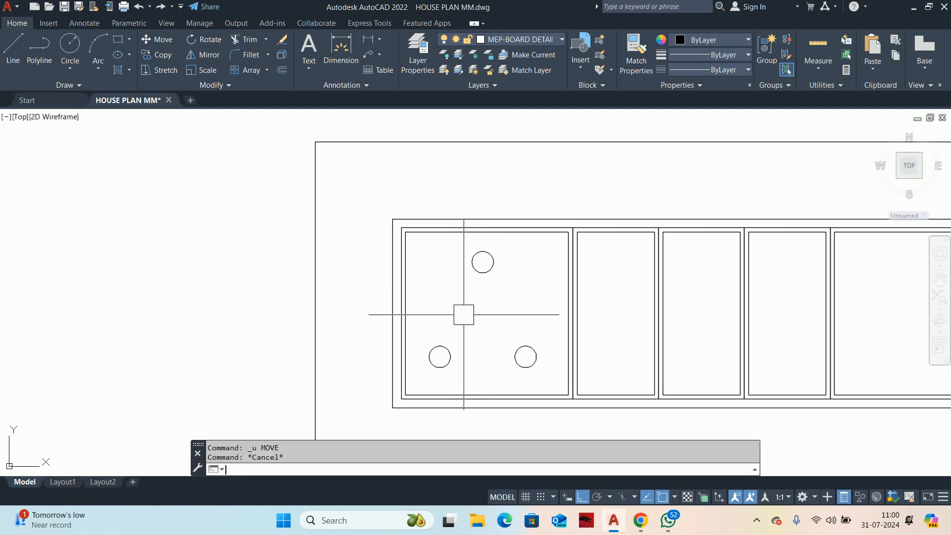
key("Return")
left_click(514, 360)
left_click(432, 339)
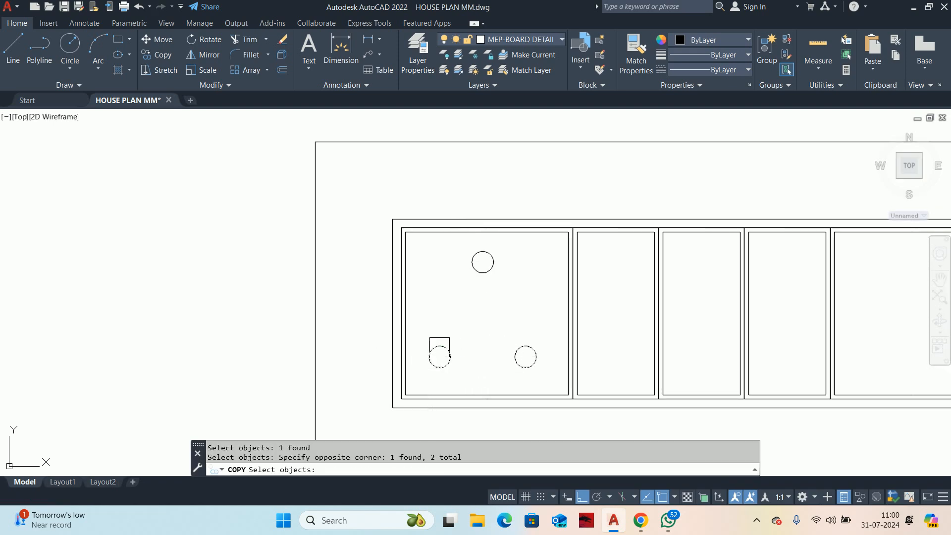
key("Return")
left_click(490, 347)
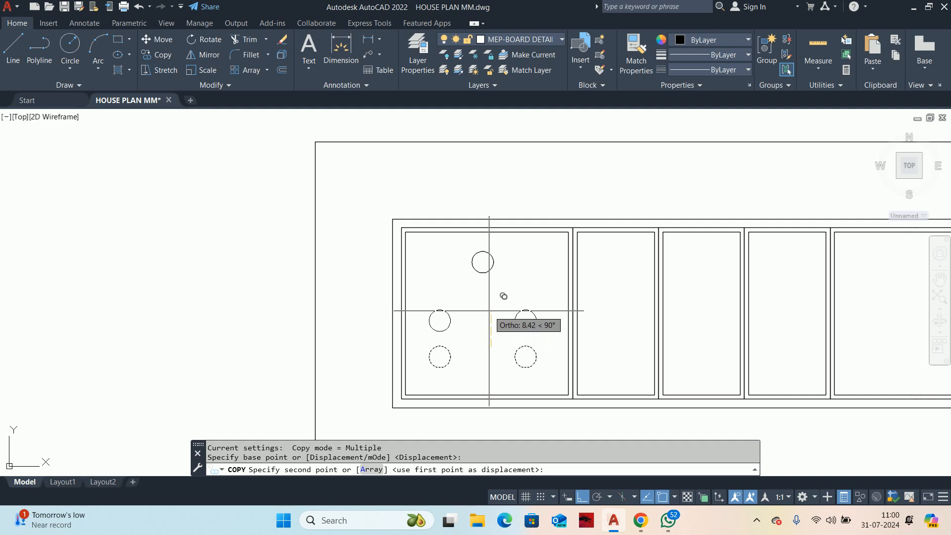
left_click(487, 316)
key("Escape")
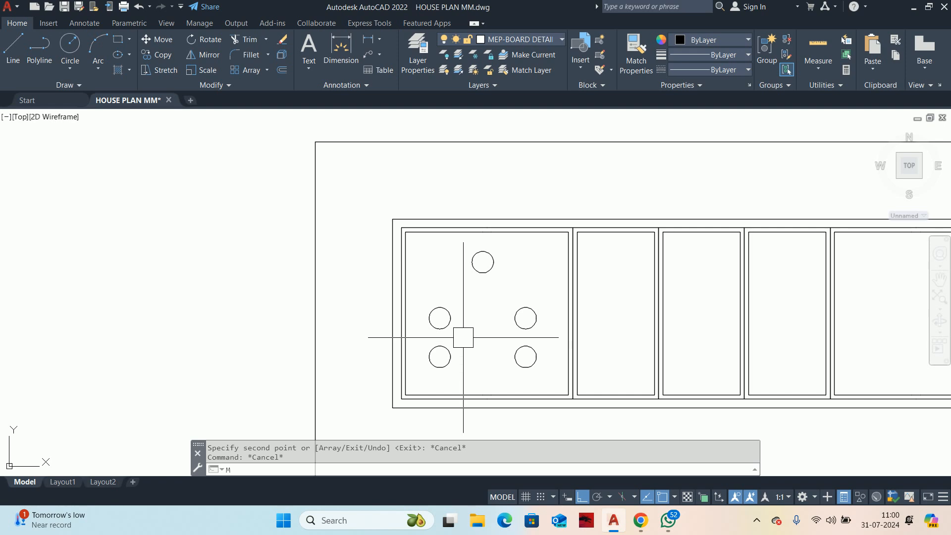
Step: Move each circle of the copied upper pair 1 unit inward toward the cell's vertical centre line
key("Return")
left_click(457, 334)
key("Return")
left_click(478, 339)
type("1")
key("Return")
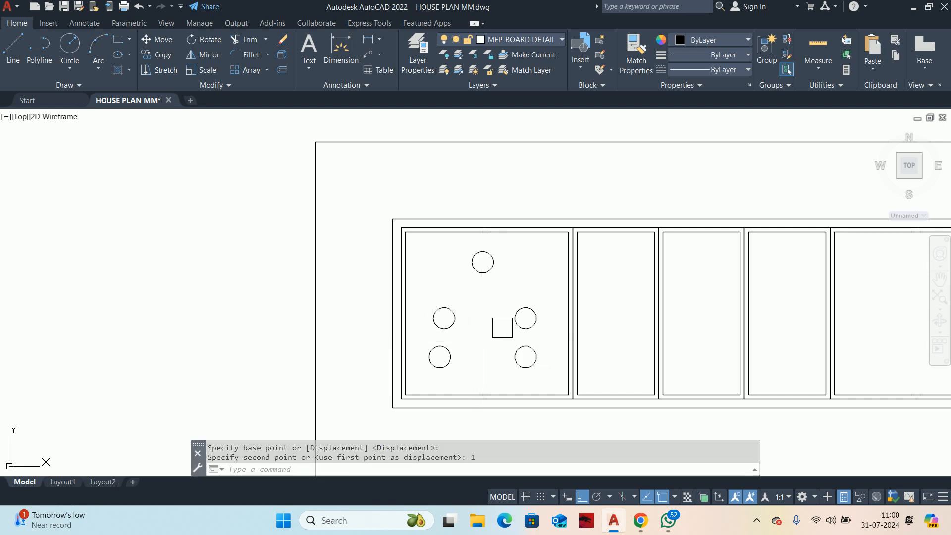
key("Return")
left_click(508, 328)
key("Return")
left_click(497, 340)
type("1")
Step: Mirror the five socket circles about the board's vertical centre line into the last wide cell, keeping the originals
key("Return")
key("Escape")
scroll(492, 319, "down", 2)
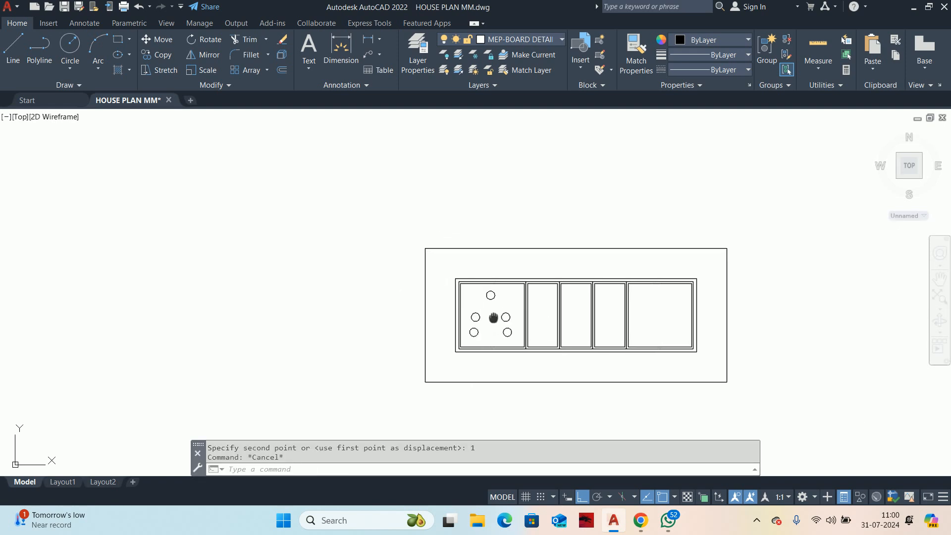
key("Escape")
scroll(492, 307, "up", 2)
type("mi")
key("Return")
scroll(544, 378, "up", 3)
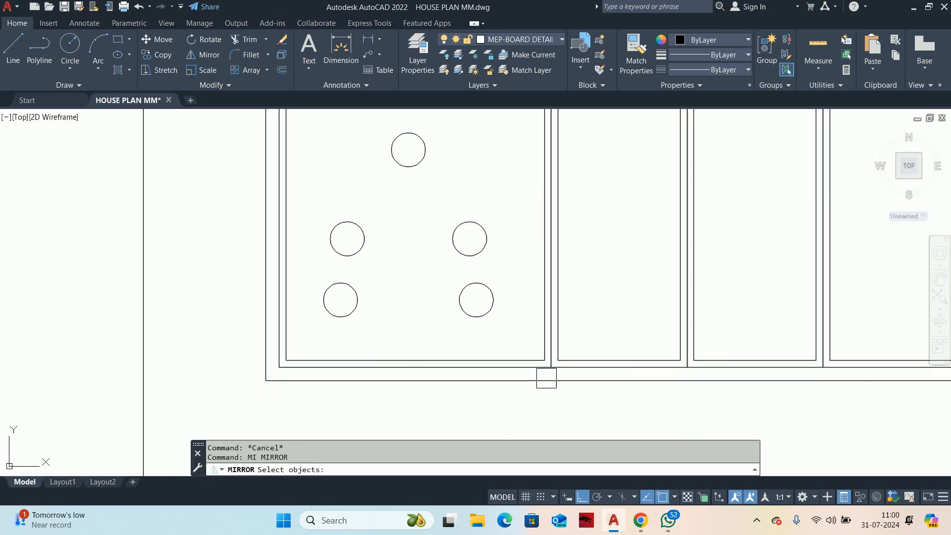
scroll(534, 331, "down", 4)
left_click(399, 256)
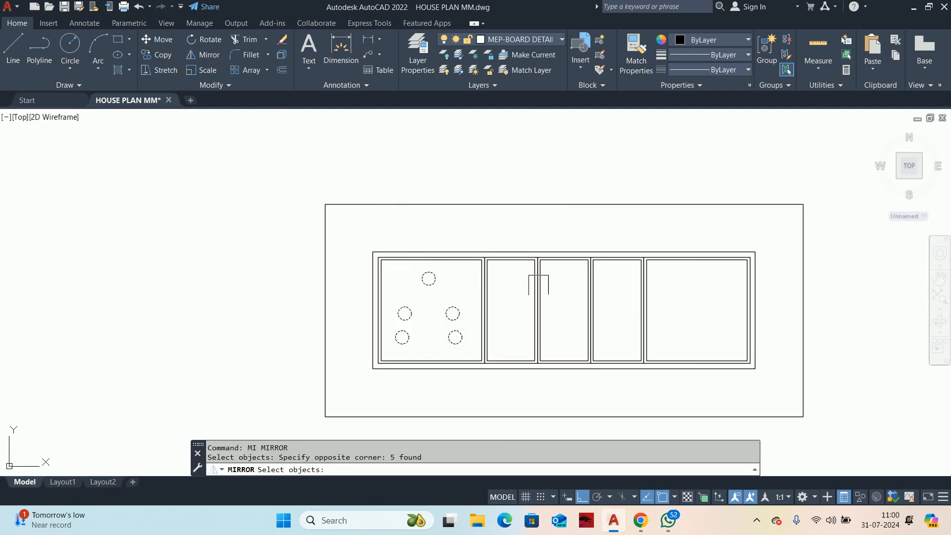
left_click(564, 253)
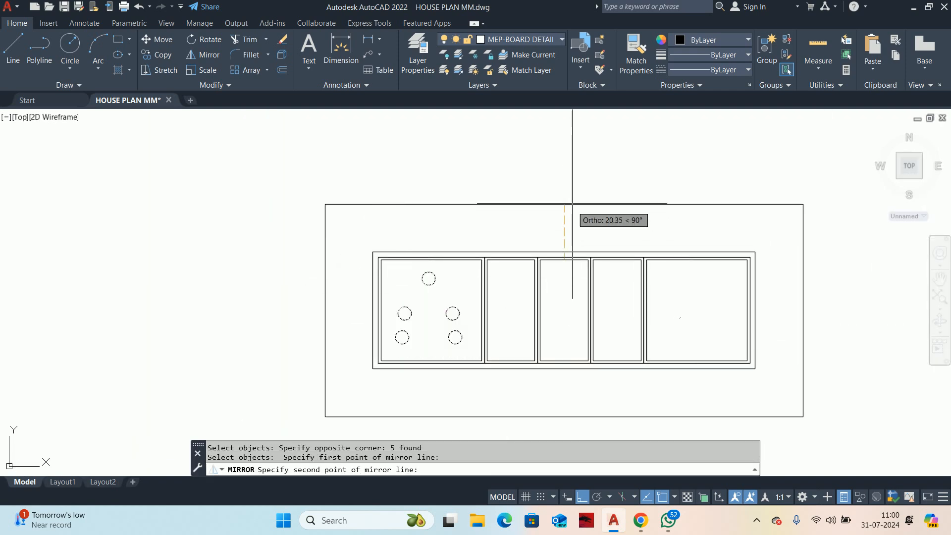
left_click(569, 145)
key("Return")
key("Escape")
Step: Move the five circles in the last wide cell slightly straight down
scroll(694, 307, "up", 4)
type("m")
key("Return")
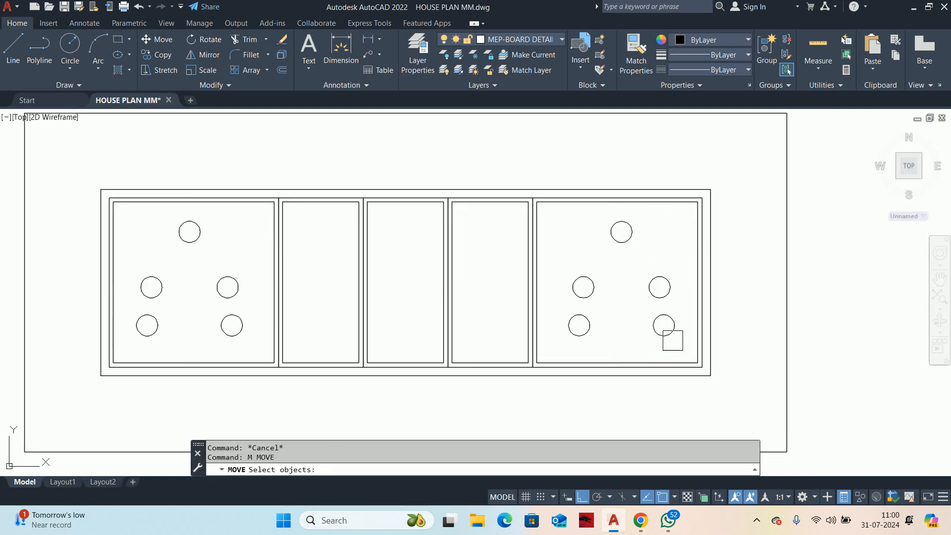
scroll(680, 346, "up", 3)
left_click(680, 345)
left_click(518, 171)
key("Return")
left_click(567, 227)
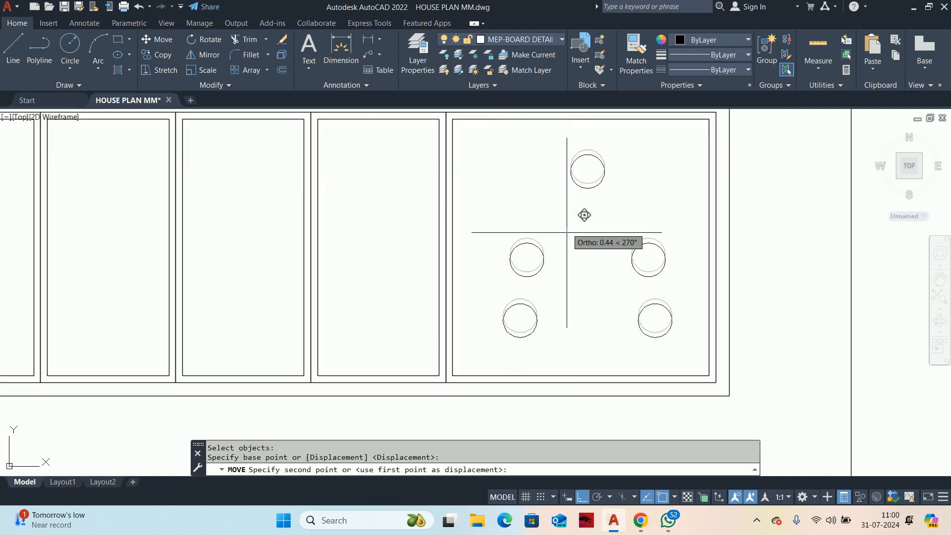
left_click(585, 229)
middle_click_drag(569, 243, 533, 315)
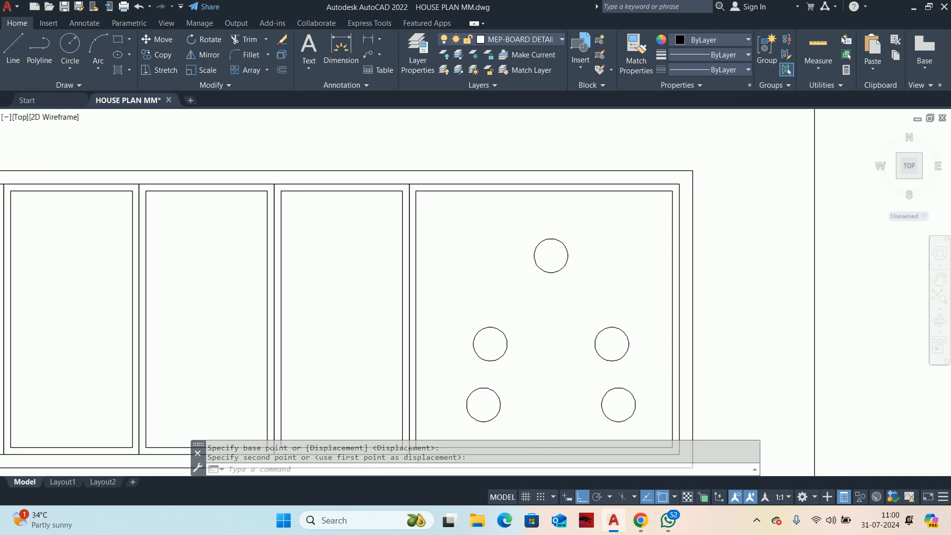
Step: Copy the topmost socket circle in the last wide cell 4 units straight up
key("Escape")
type("co")
key("Return")
left_click(558, 270)
key("Return")
left_click(558, 326)
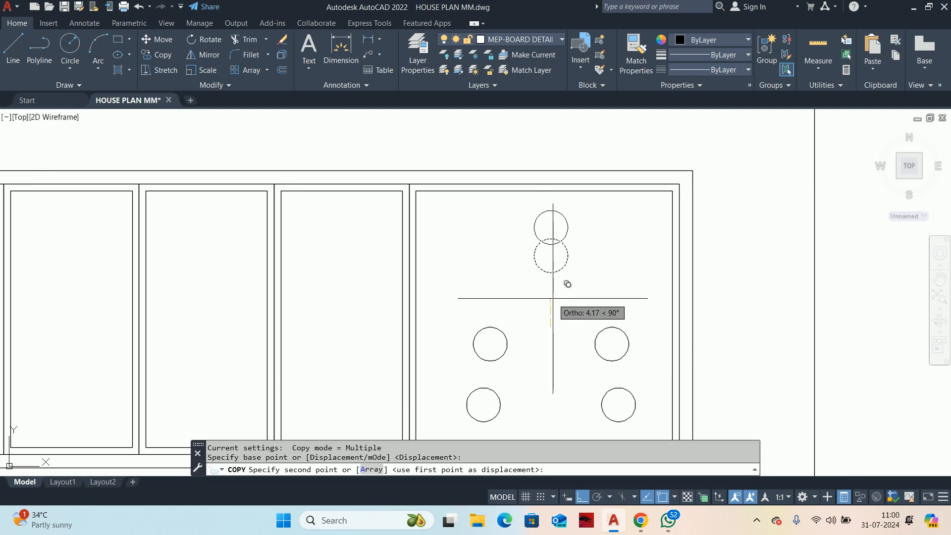
type("4")
key("Return")
key("Escape")
key("Escape")
Step: Move the original circle beneath the new copy 2 units straight down to separate the two
type("m")
key("Return")
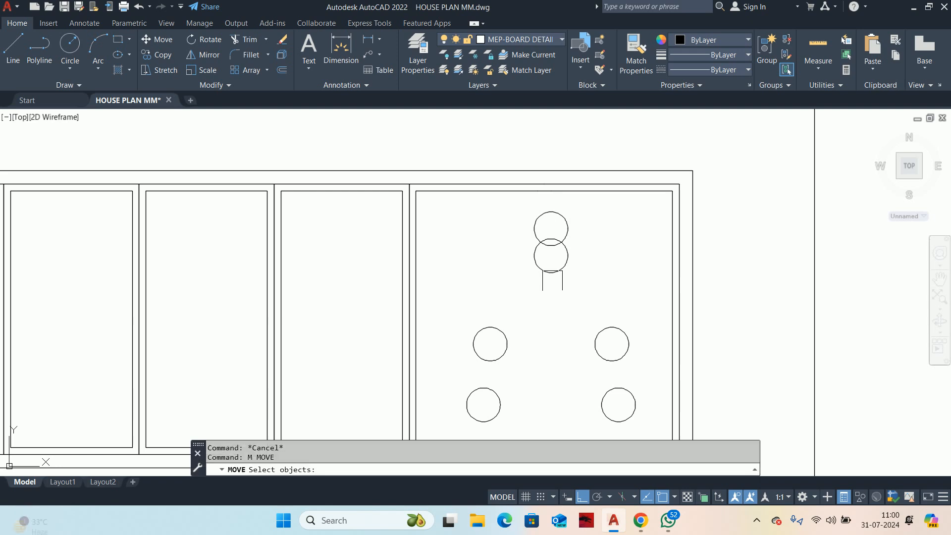
left_click(552, 279)
key("Return")
left_click(568, 283)
type("2")
key("Return")
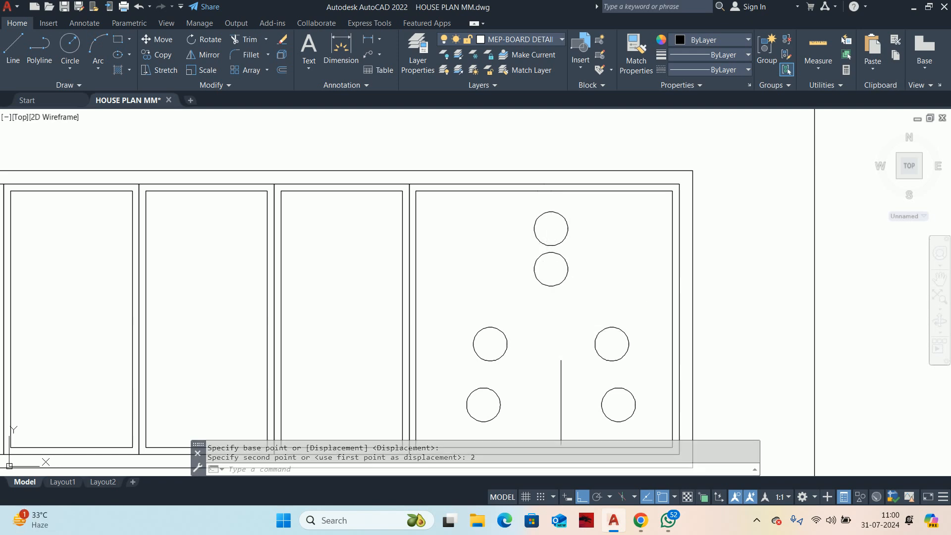
Step: Move the four lower socket circles in the last wide cell slightly straight down together
middle_click_drag(638, 422, 614, 354)
key("Escape")
key("Return")
left_click(625, 360)
left_click(447, 271)
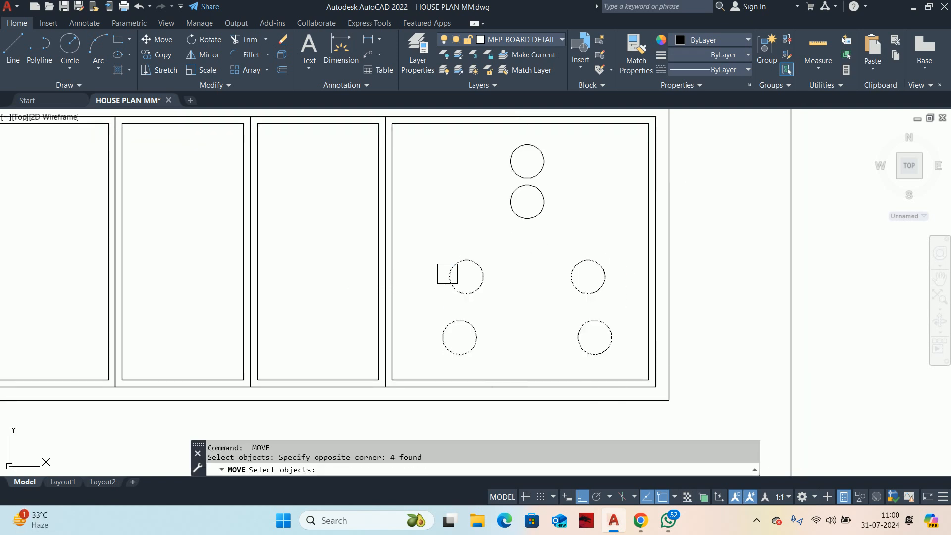
key("Return")
left_click(543, 278)
left_click(525, 303)
key("Escape")
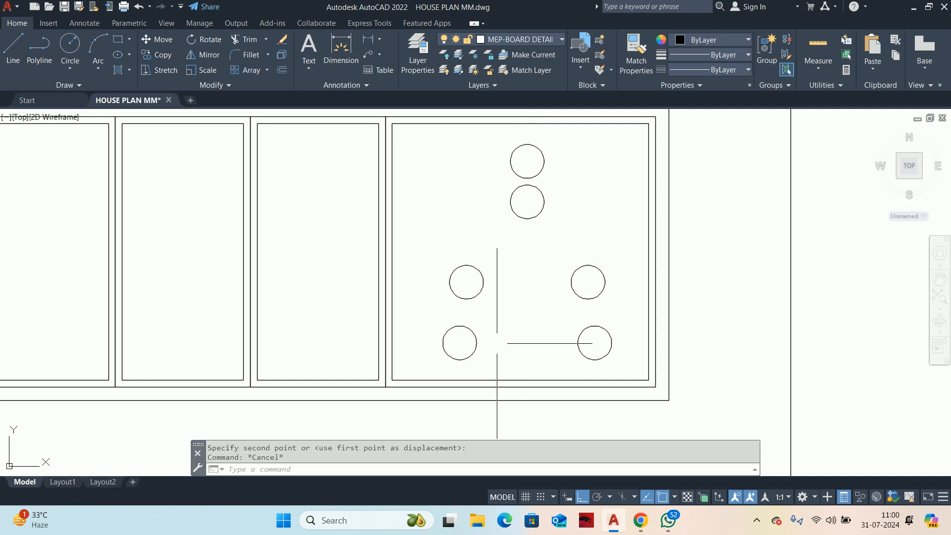
Step: Move the bottom-left socket circle of the last wide cell 0.5 unit outward to the left
left_click(477, 341)
key("Return")
left_click(531, 341)
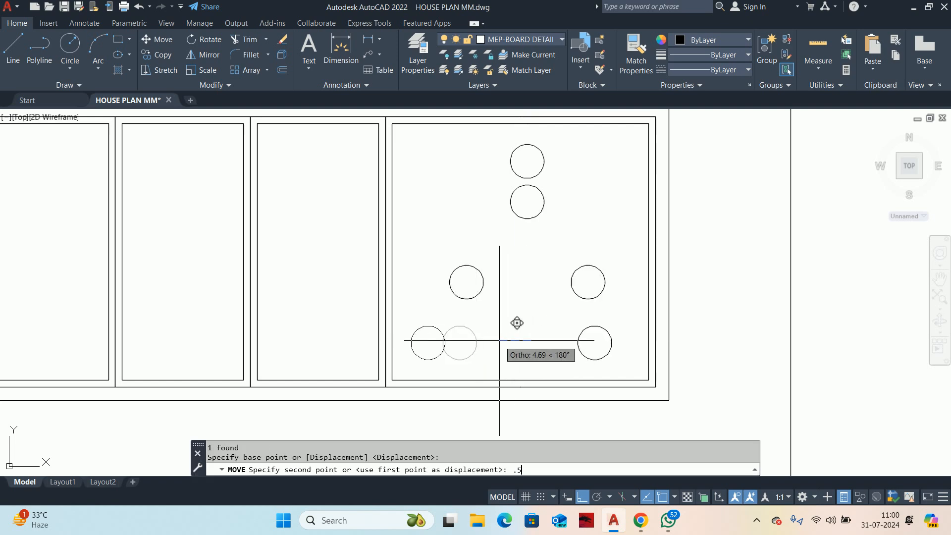
type(".5")
key("Return")
key("Escape")
Step: Move the bottom-right socket circle of the last wide cell 0.5 unit outward to the right
left_click(568, 341)
left_click(575, 341)
left_click(577, 343)
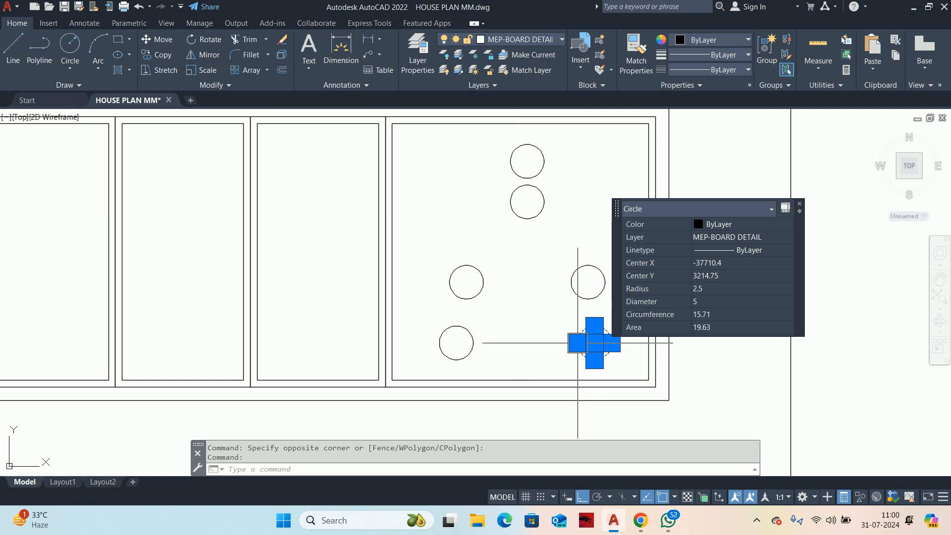
key("Return")
left_click(537, 329)
type(".5")
key("Return")
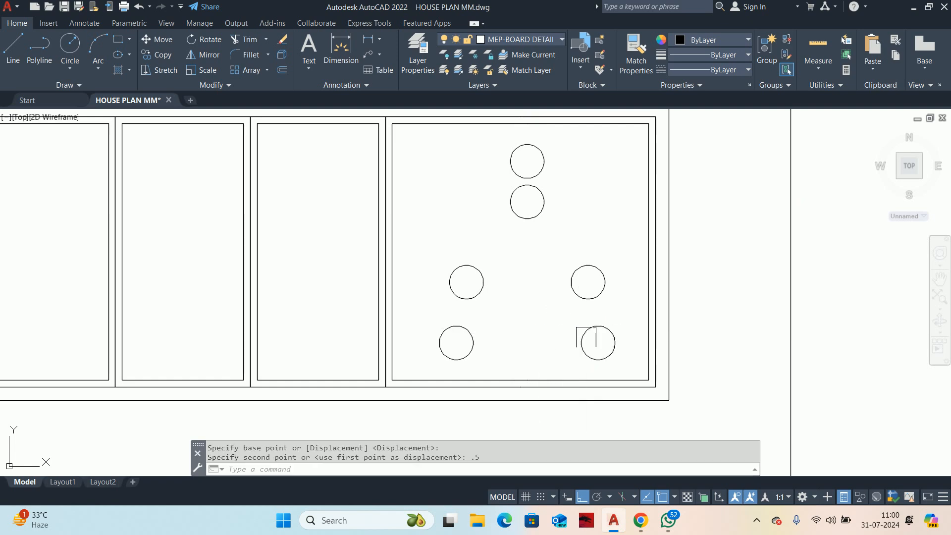
Step: Set the diameter of the topmost circle and the two bottom circles in the last wide cell to 6
left_click(587, 337)
left_click(473, 339)
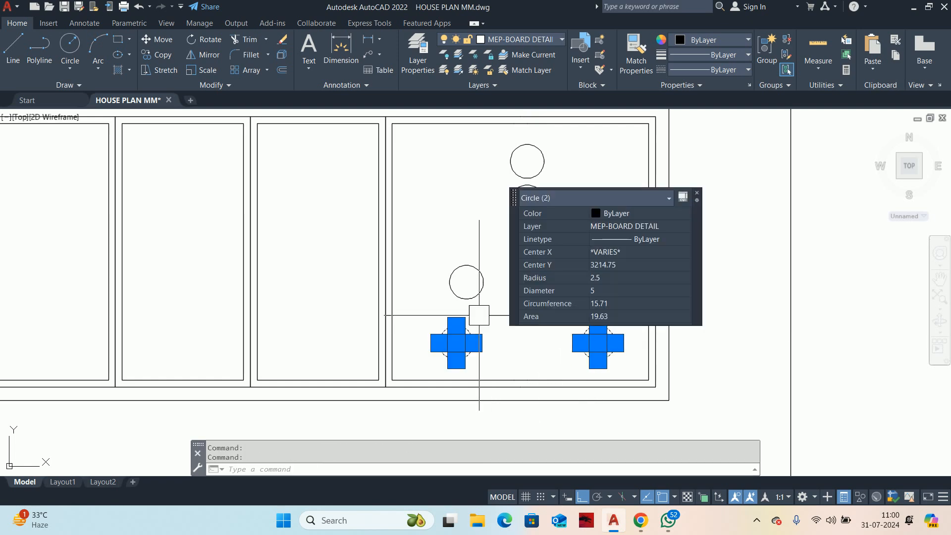
left_click(523, 159)
left_click(629, 133)
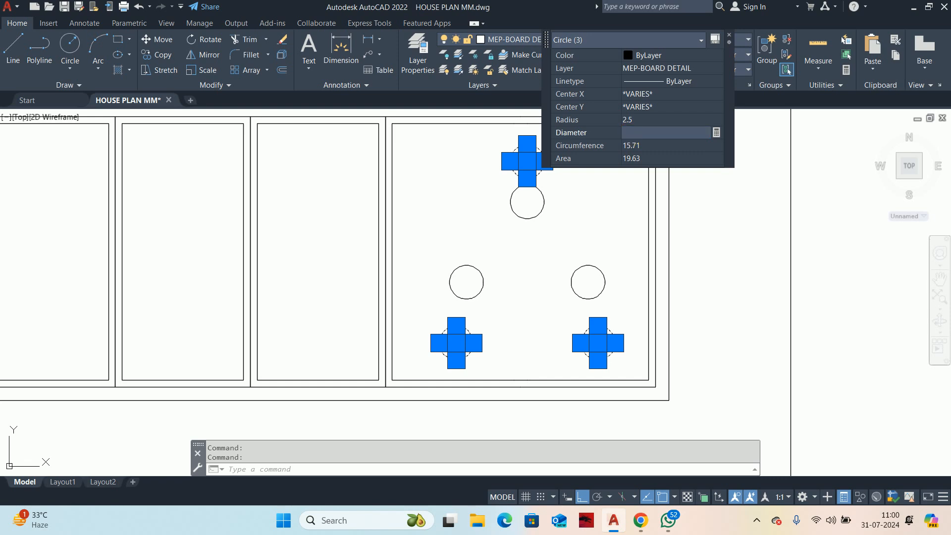
type("6")
key("Return")
key("Escape")
key("Escape")
scroll(499, 271, "down", 2)
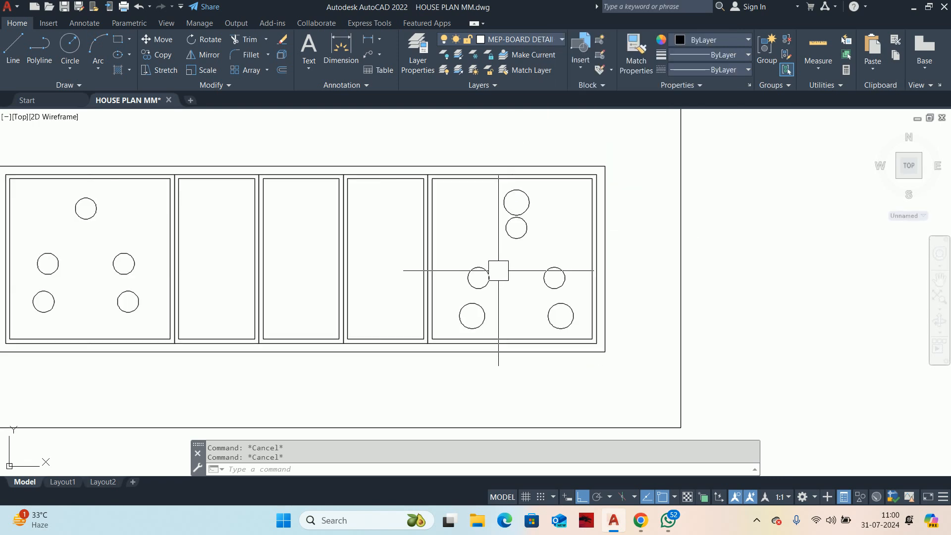
Step: Move the smaller upper circle slightly straight down, away from the larger circle above it
scroll(440, 293, "down", 6)
mouse_move(416, 301)
middle_mouse_down()
mouse_move(505, 307)
mouse_move(504, 294)
middle_mouse_up()
scroll(539, 301, "up", 4)
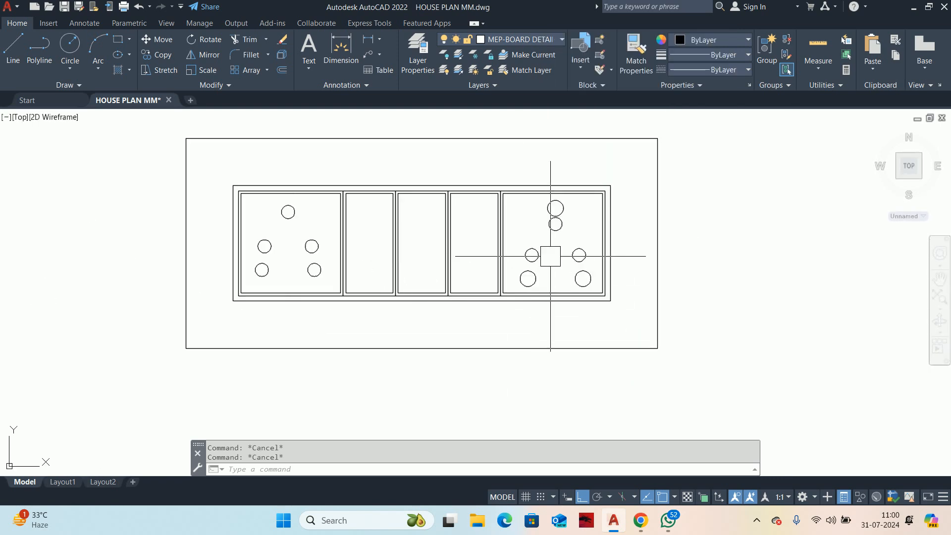
key("Return")
scroll(563, 238, "up", 4)
left_click(561, 228)
key("Return")
left_click(556, 245)
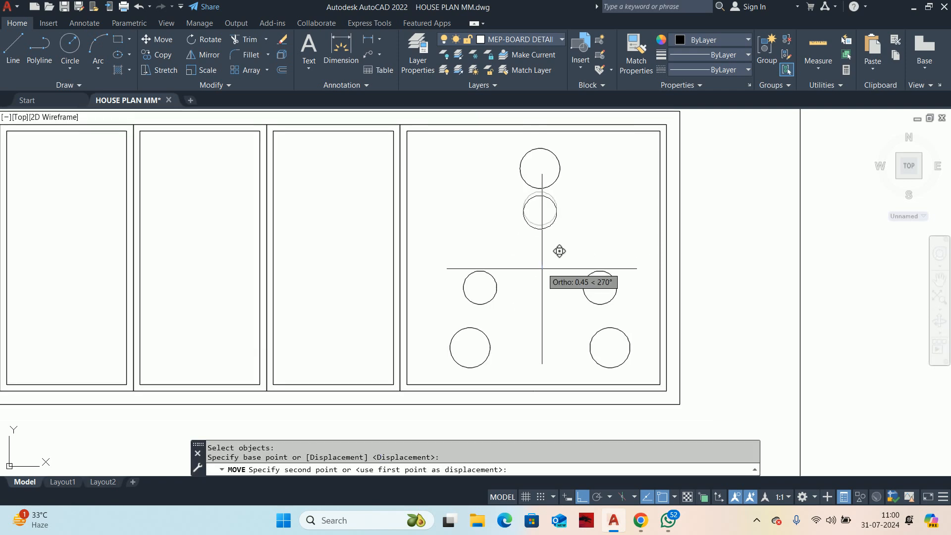
key("Escape")
key("Escape")
scroll(542, 267, "down", 6)
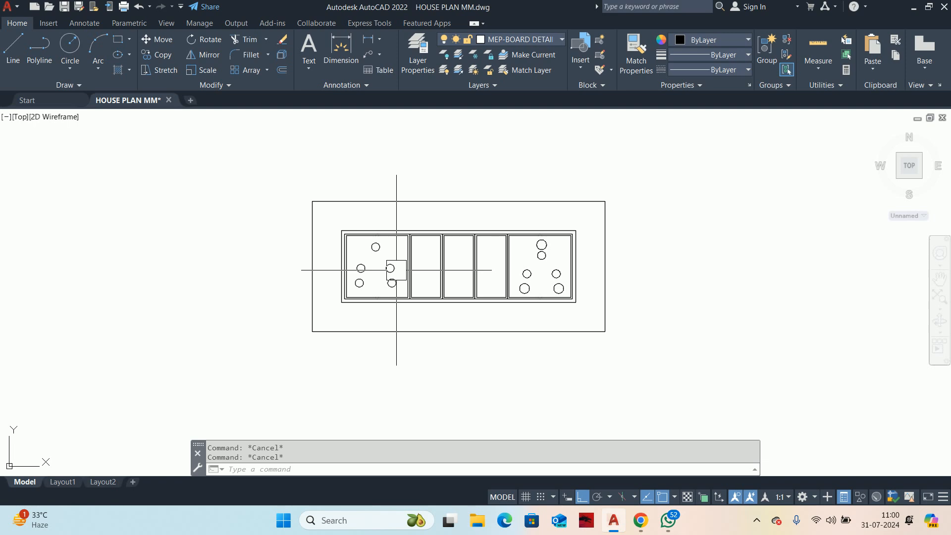
Step: Draw a horizontal quick leader from the last wide cell out past the board's right edge, without annotation text
scroll(477, 256, "up", 3)
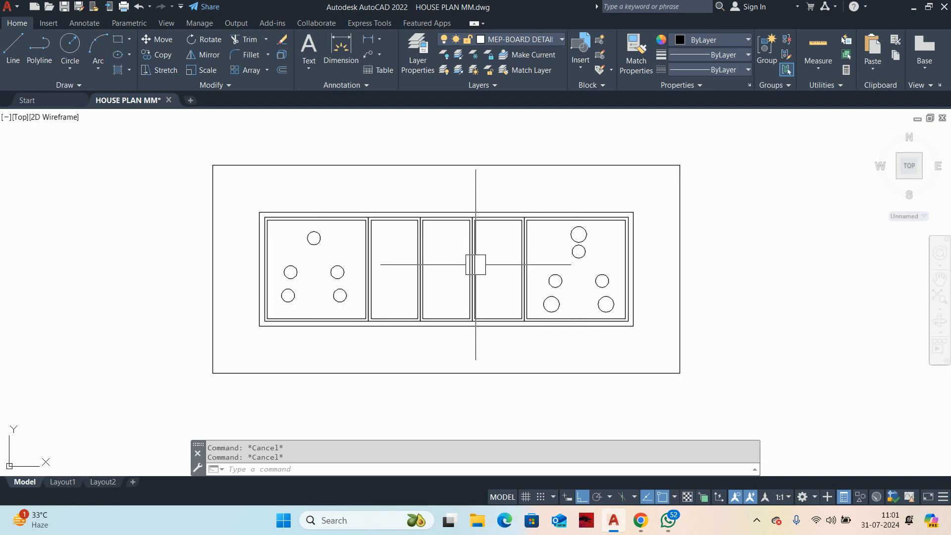
scroll(439, 304, "down", 5)
type("L")
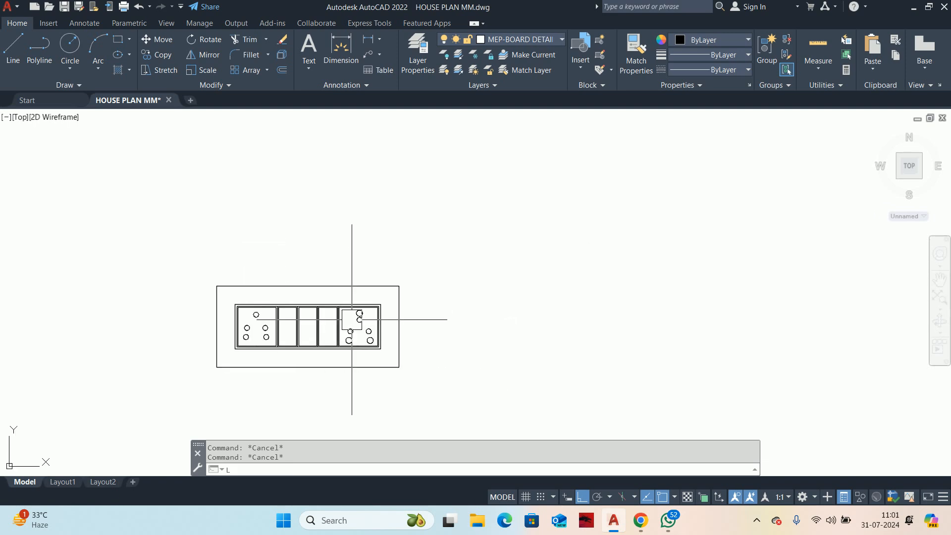
type("E")
key("Return")
scroll(380, 308, "up", 5)
scroll(342, 263, "down", 5)
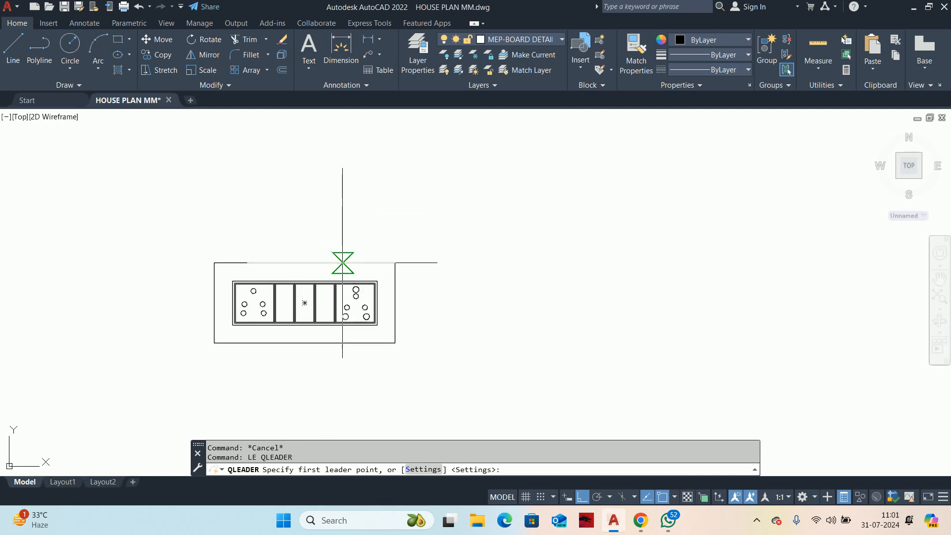
scroll(342, 263, "up", 6)
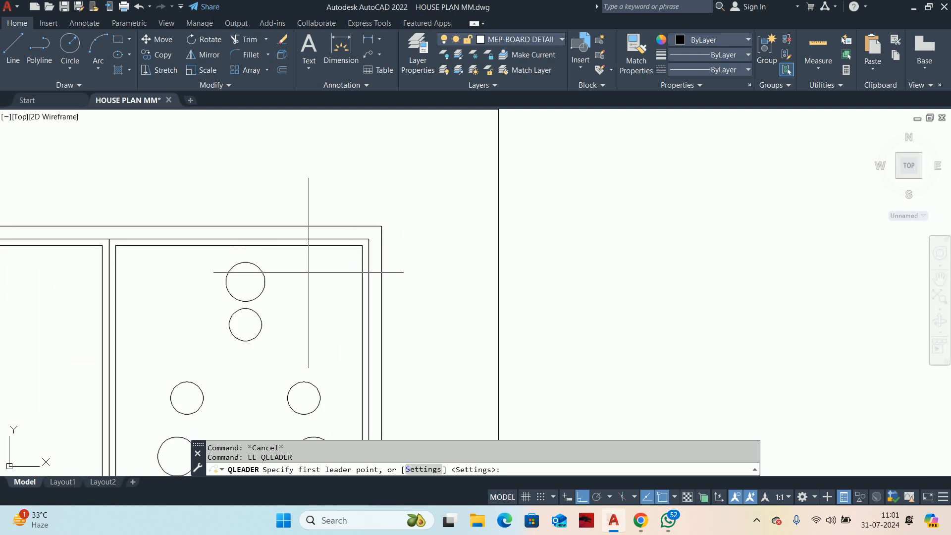
left_click(333, 277)
scroll(632, 278, "down", 5)
middle_click_drag(632, 278, 255, 265)
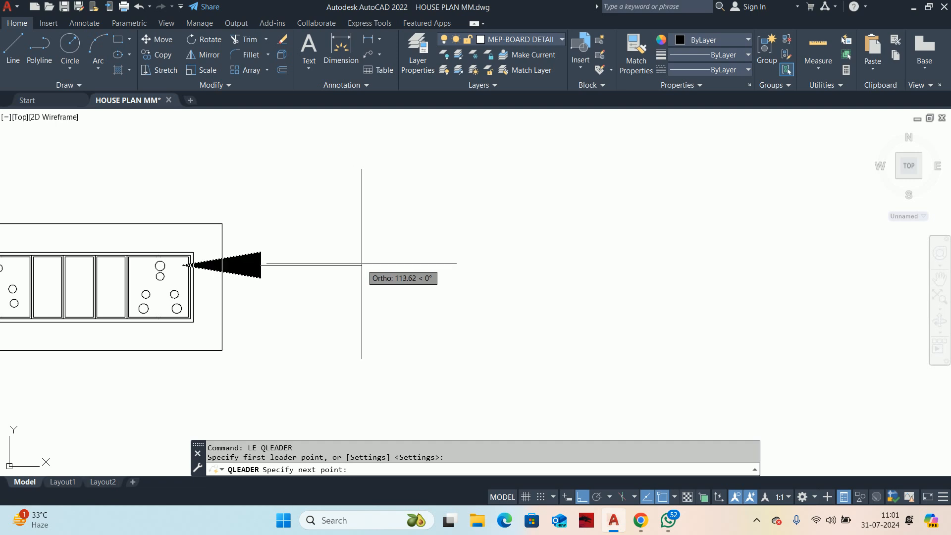
left_click(378, 263)
key("Escape")
Step: Check the current dimension style and the leader's assigned style and arrow size
type("D")
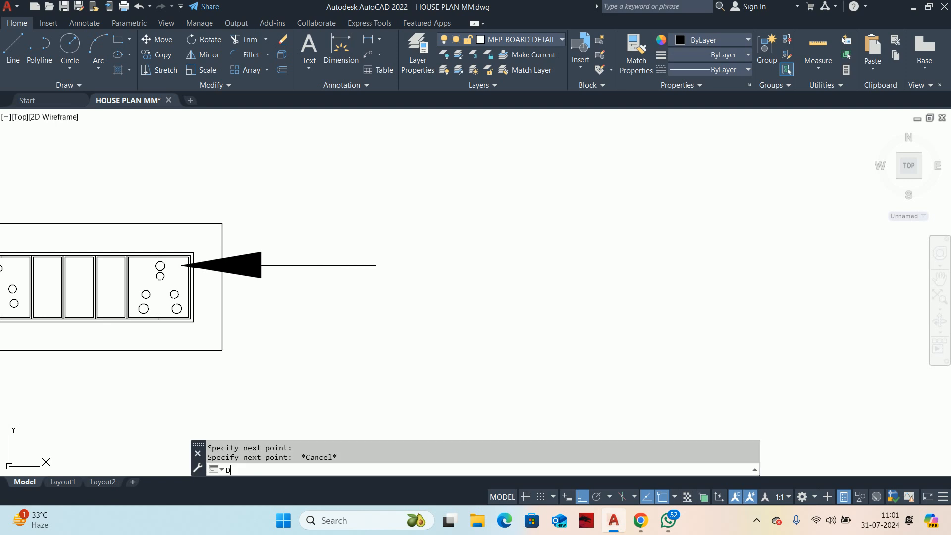
key("Return")
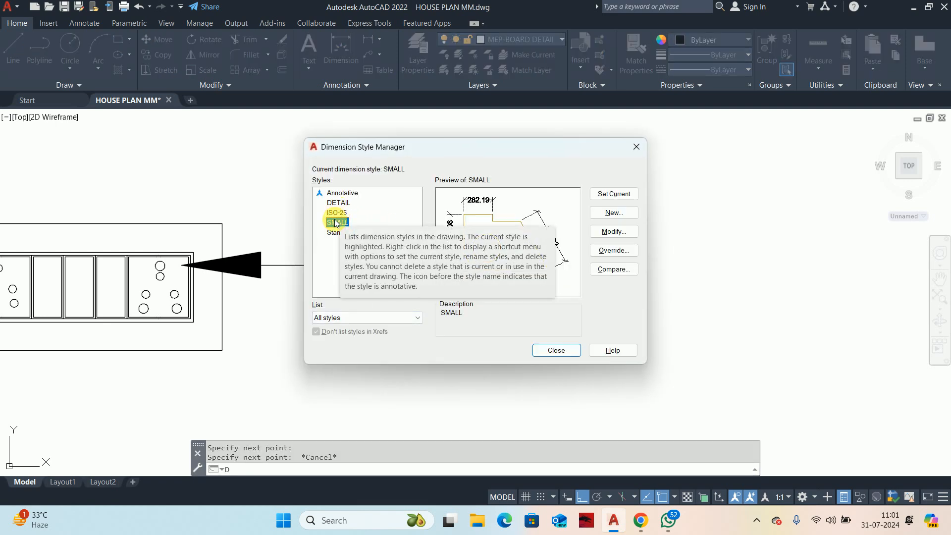
key("Escape")
key("Escape")
left_click(291, 276)
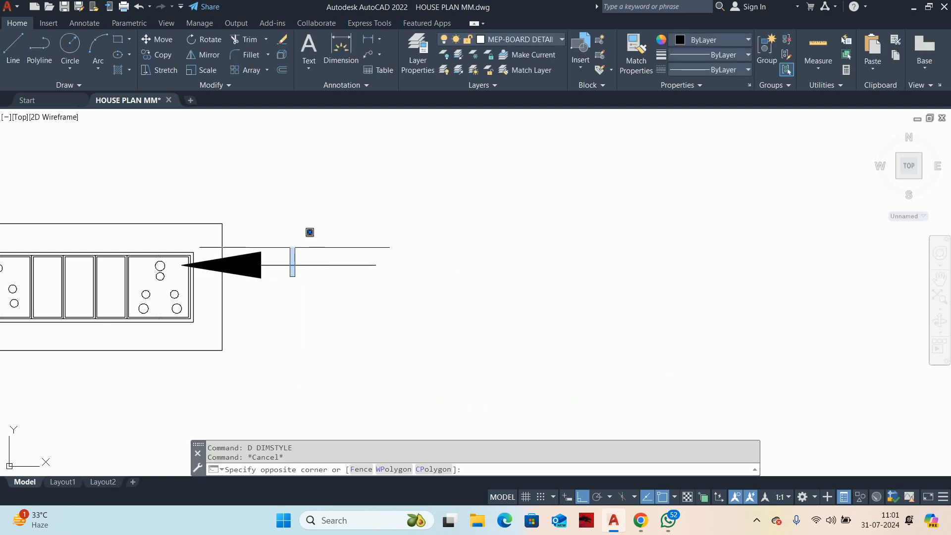
left_click(276, 242)
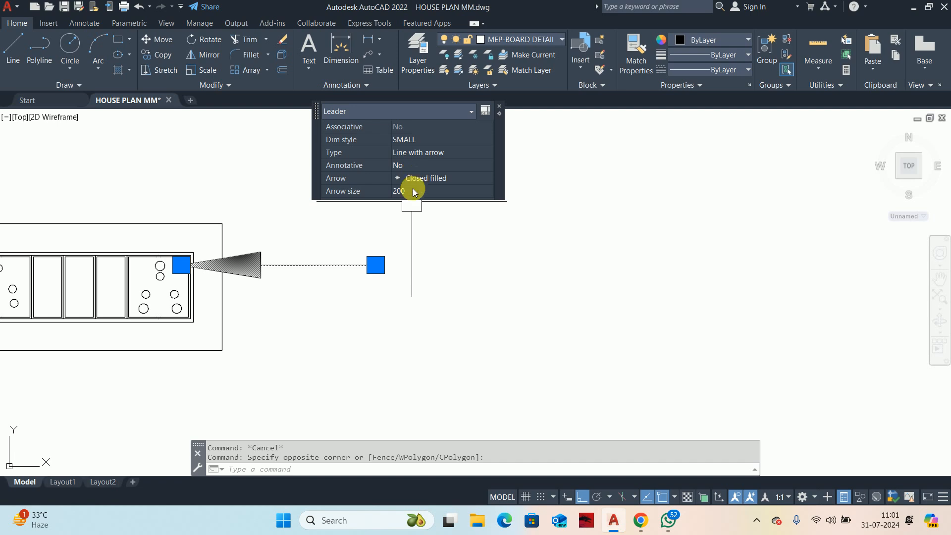
key("Escape")
Step: Make DETAIL the current dimension style
type("D")
key("Return")
left_click(332, 204)
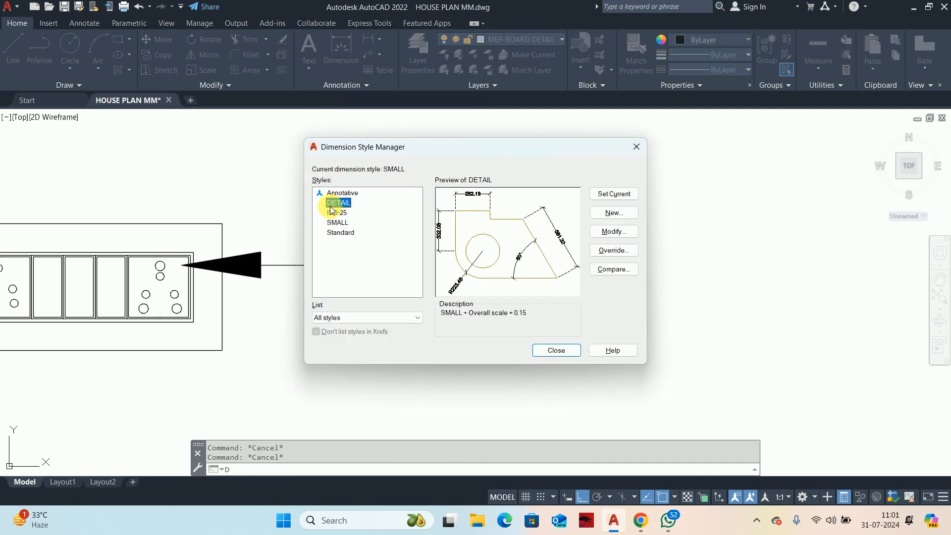
left_click(612, 213)
left_click(574, 219)
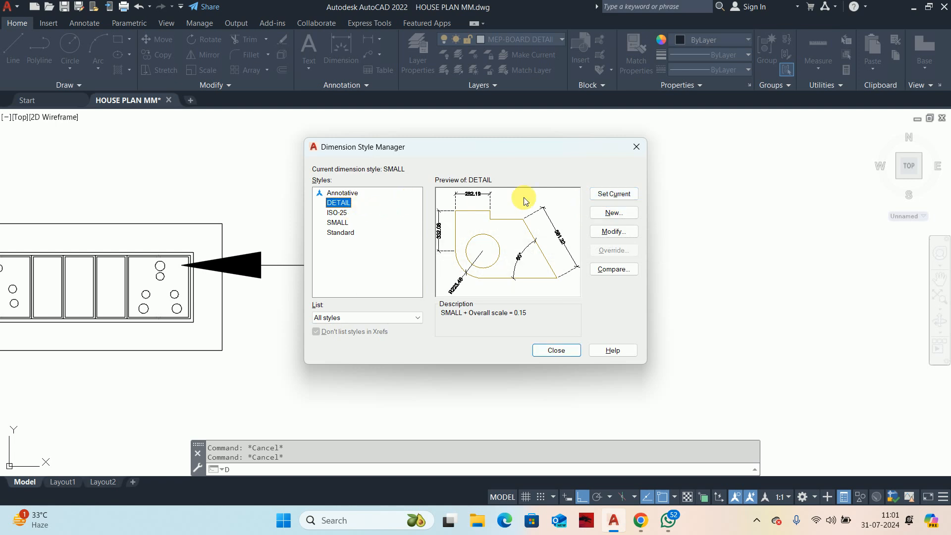
left_click(603, 197)
left_click(555, 350)
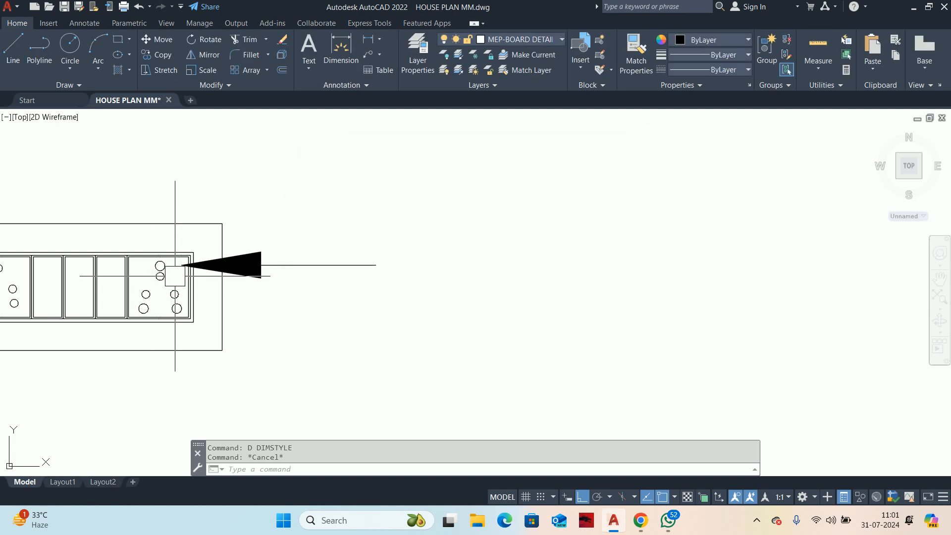
Step: Delete the leader with the oversized arrow and draw a new horizontal one from the last wide cell past the board's right edge
left_click(203, 266)
key("Delete")
type("LE")
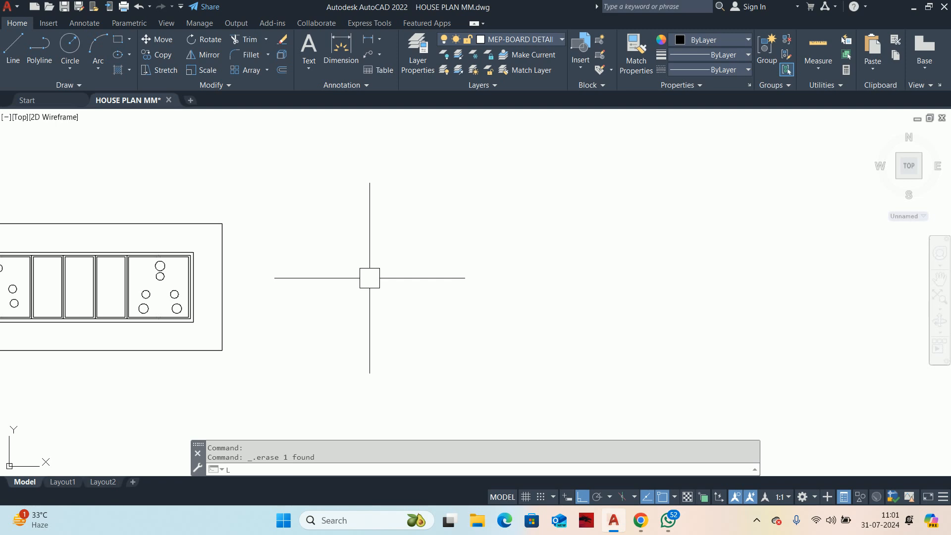
key("Return")
scroll(206, 262, "up", 4)
left_click(205, 244)
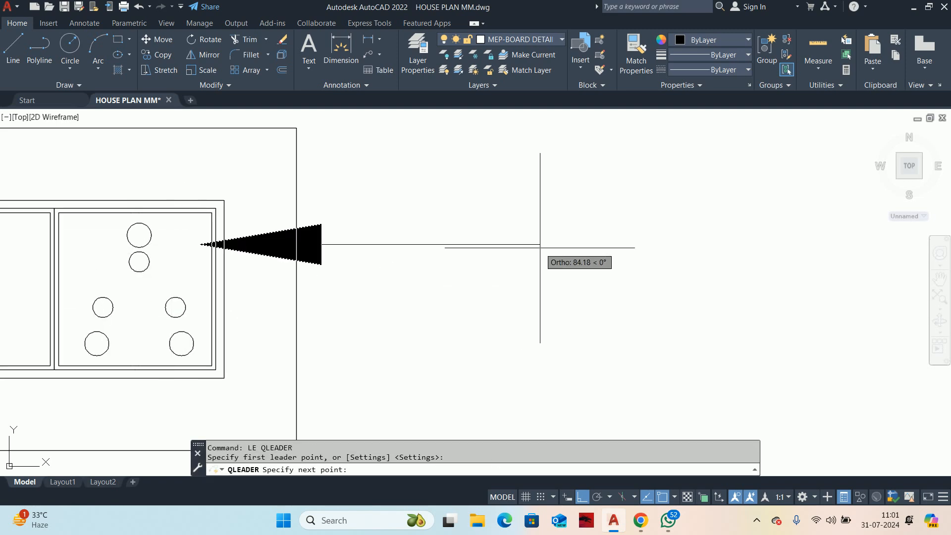
scroll(557, 250, "down", 4)
left_click(567, 243)
key("Escape")
Step: Set the leader's arrow size to 50 and its arrowhead to Dot
left_click(540, 251)
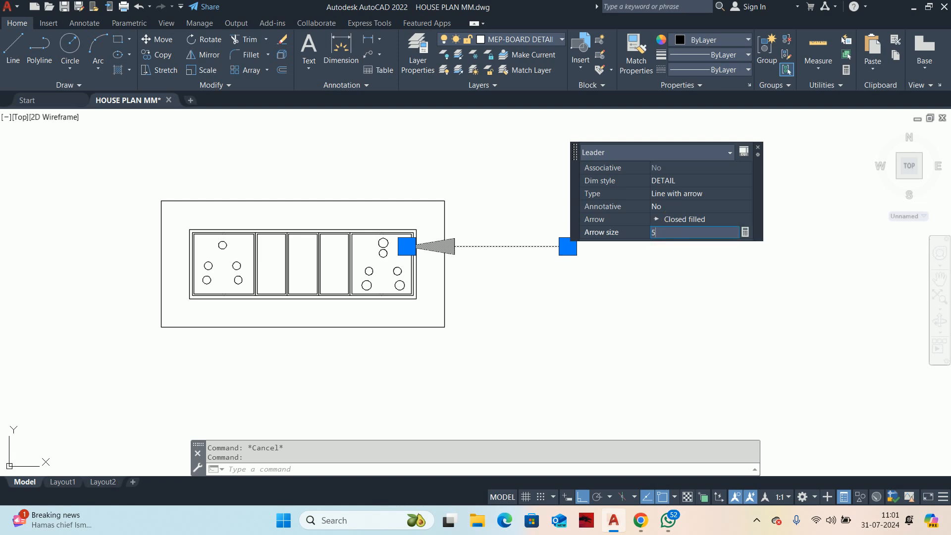
type("50")
key("Return")
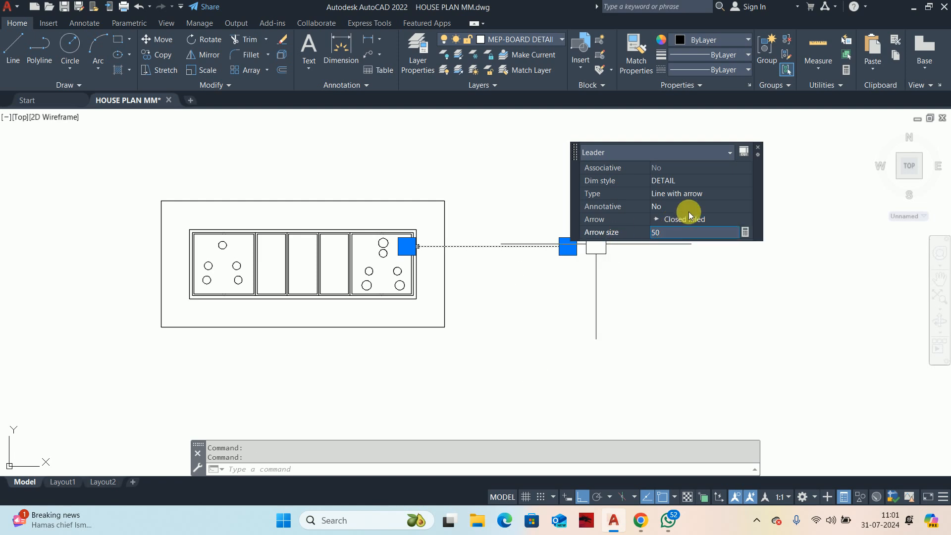
left_click(685, 218)
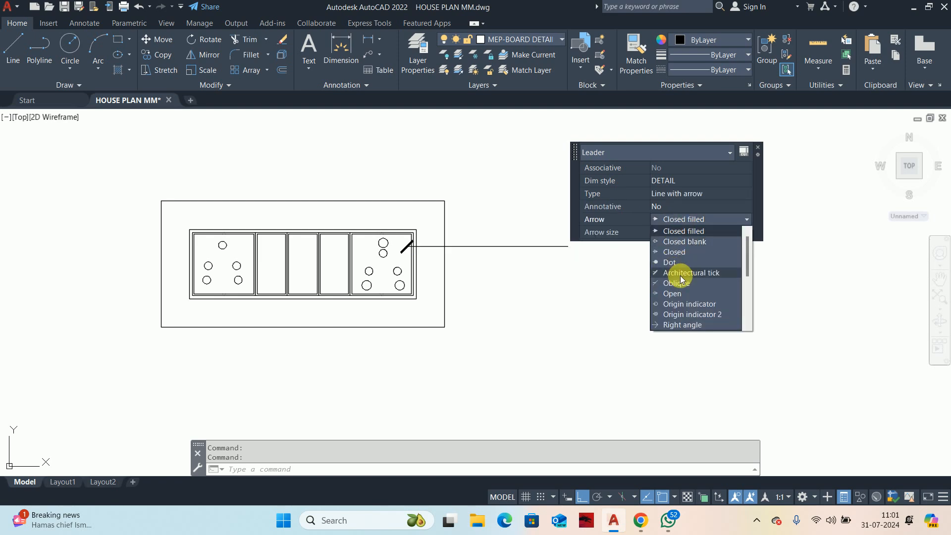
left_click(675, 265)
key("Escape")
Step: Add the multiline text "POWER SOCKET 16 Amp" beside the outer end of the leader
middle_click_drag(563, 260, 560, 267)
type("t")
key("Return")
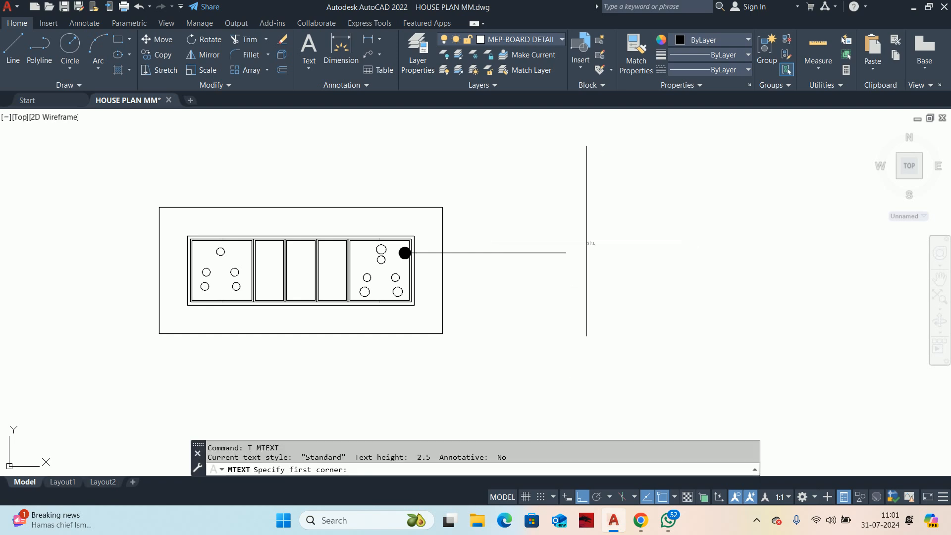
left_click(588, 241)
left_click(660, 284)
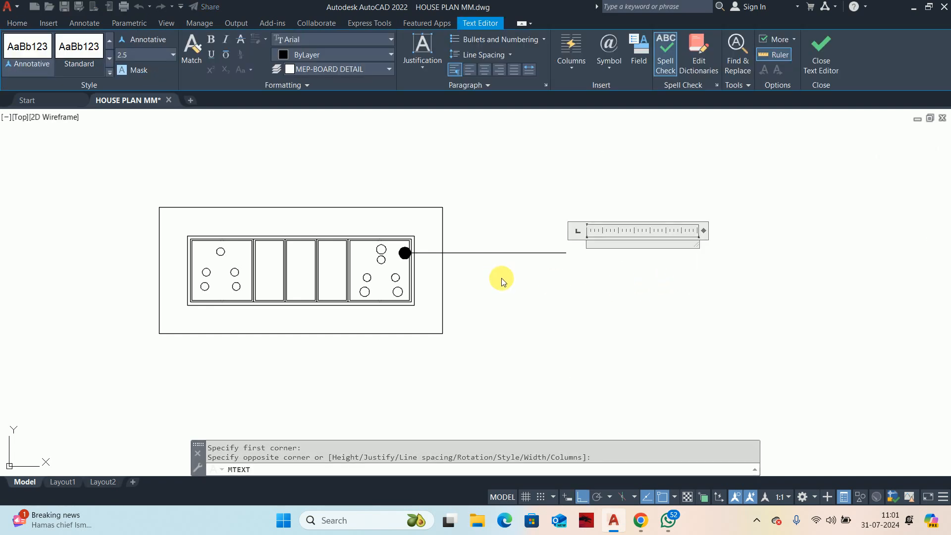
type("POWER SOCK")
key("Escape")
key("Escape")
Step: Move the "POWER SOCKET 16 Amp" text straight down until it is roughly level with the leader line
scroll(587, 277, "up", 2)
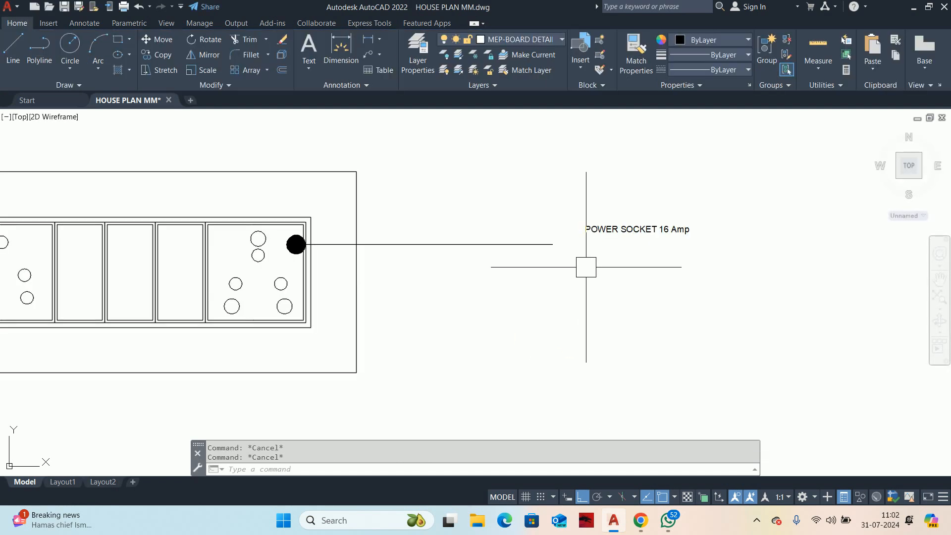
type("m")
key("space")
left_click(598, 239)
key("space")
left_click(579, 278)
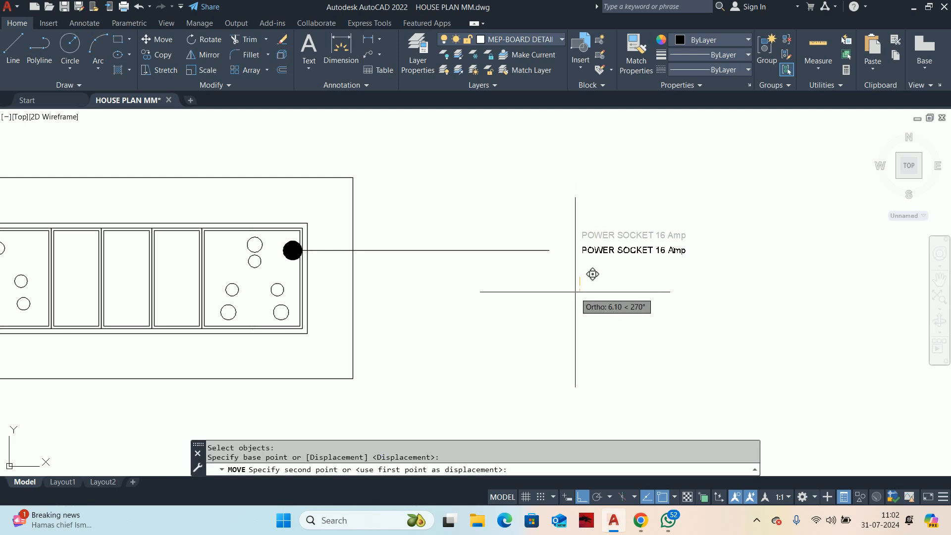
left_click(574, 292)
key("Escape")
Step: Set the text height of the "POWER SOCKET 16 Amp" label to 5
left_click(564, 225)
left_click(702, 209)
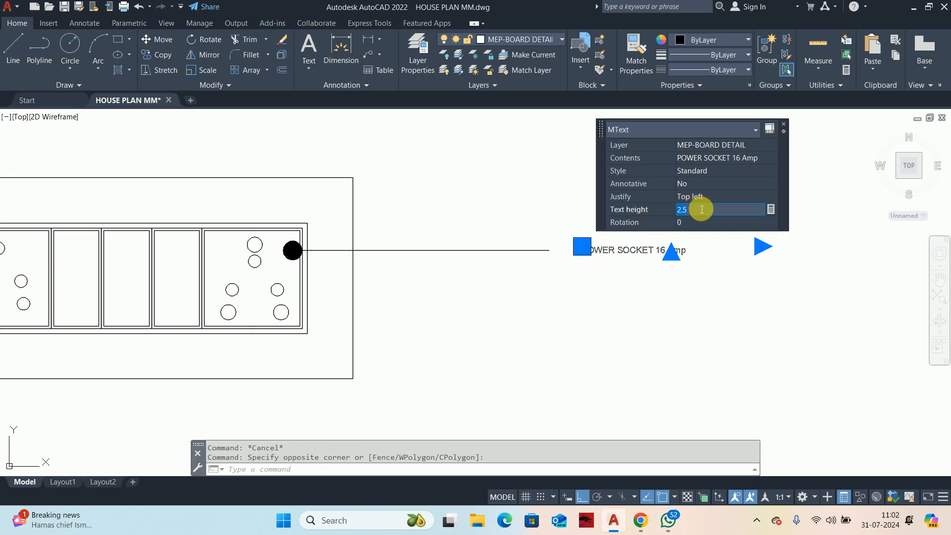
left_click(653, 223)
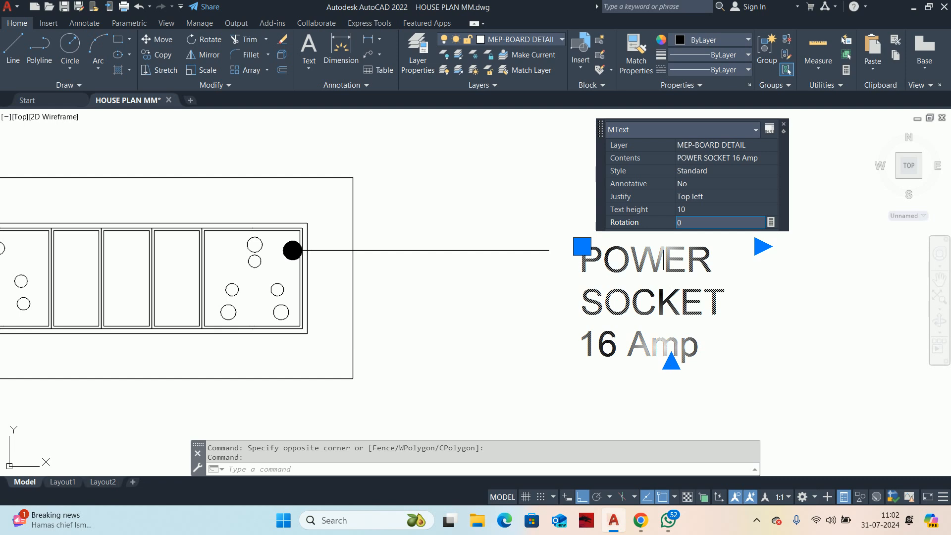
left_click(688, 209)
type("5")
key("Return")
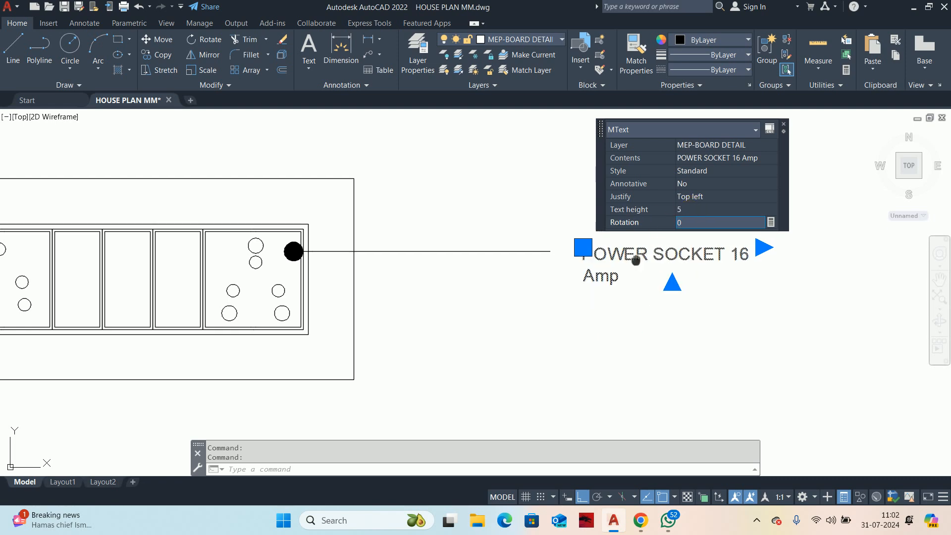
Step: Widen the label's text frame so that "POWER SOCKET 16 Amp" fits on a single line
middle_click_drag(636, 260, 331, 265)
left_click(460, 253)
left_click(512, 240)
key("Escape")
key("Escape")
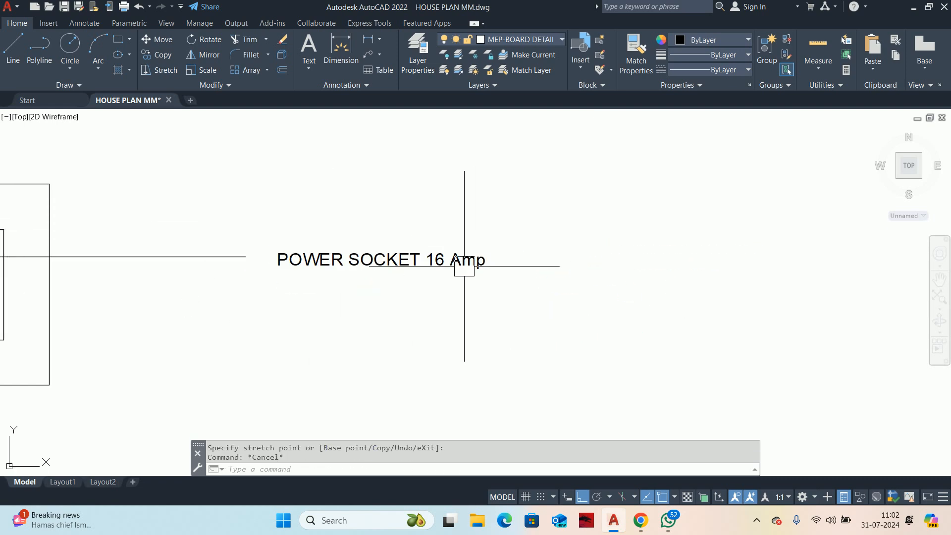
Step: Stretch the leader's outer end together with its label horizontally toward the board to shorten the leader
type("s")
key("Return")
left_click(578, 310)
left_click(193, 162)
key("Return")
left_click(280, 179)
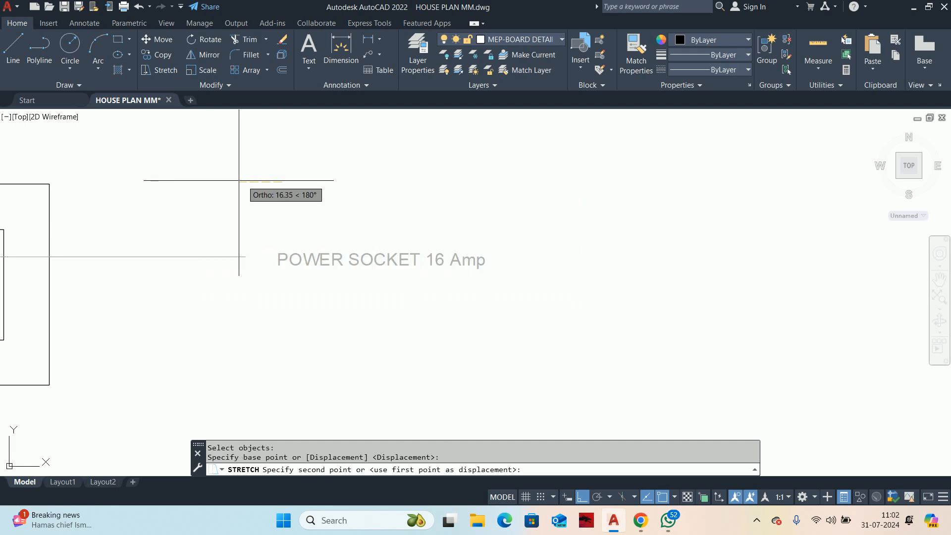
left_click(160, 170)
scroll(160, 170, "down", 5)
scroll(417, 253, "up", 5)
key("Escape")
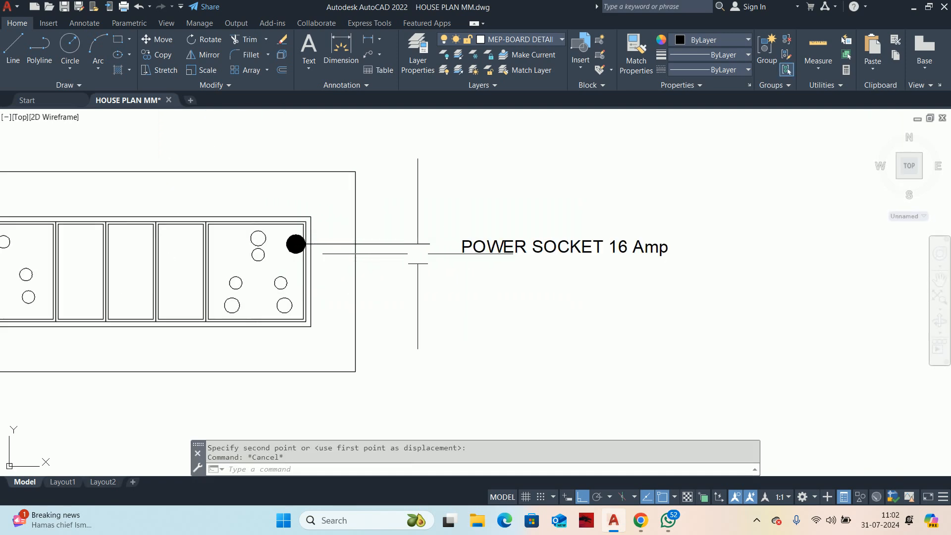
Step: Move the "POWER SOCKET 16 Amp" label slightly up to centre it on the leader, and in closer to the line's end
left_click(712, 128)
left_click(486, 253)
key("Return")
left_click(480, 320)
left_click(480, 317)
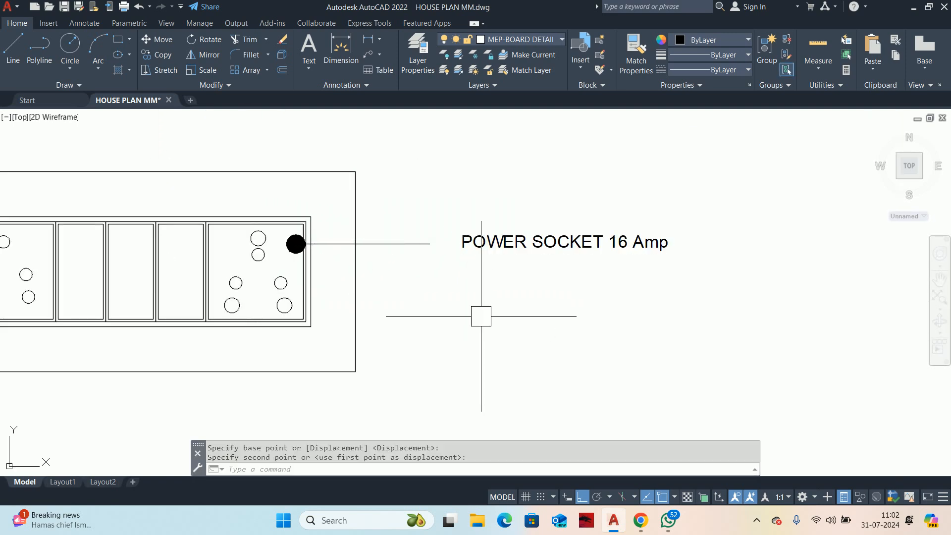
key("Return")
left_click(491, 249)
key("Return")
left_click(485, 289)
left_click(465, 293)
key("Escape")
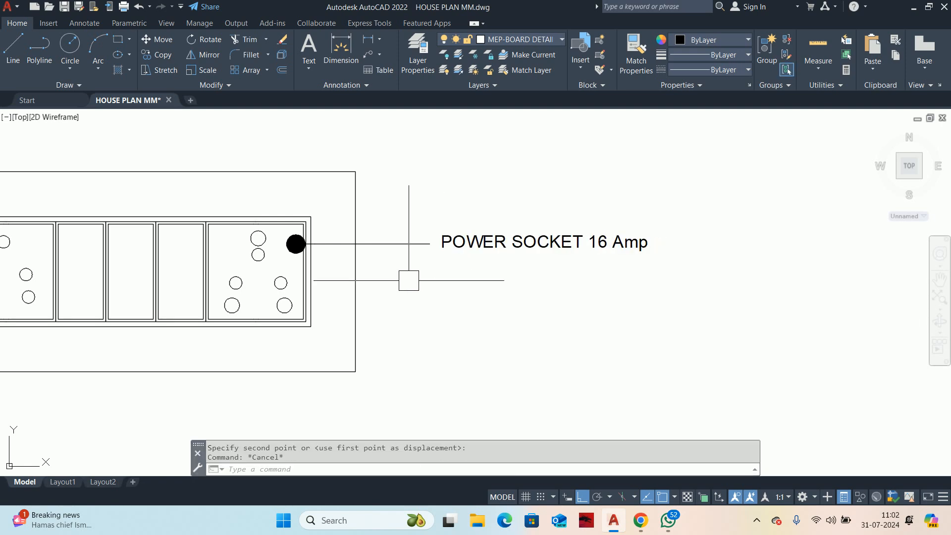
Step: Draw a second horizontal leader from the narrow cell beside the 16 Amp socket out to below the first leader's end
middle_click_drag(408, 280, 414, 276)
type("le")
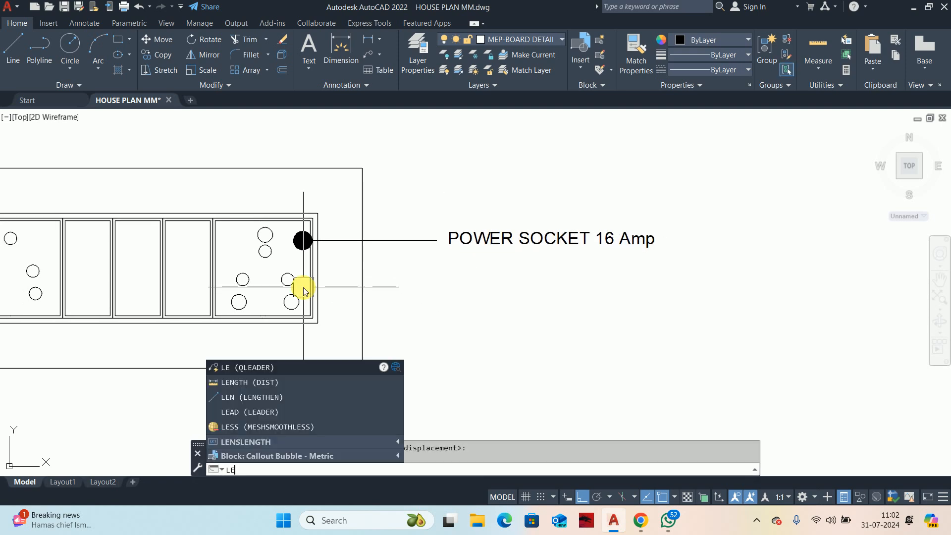
key("Return")
left_click(187, 268)
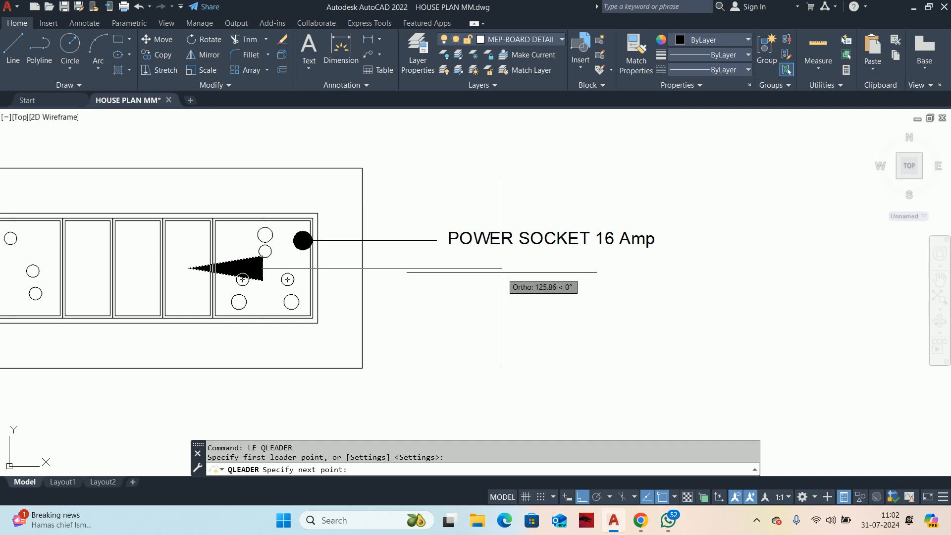
left_click(435, 269)
key("Escape")
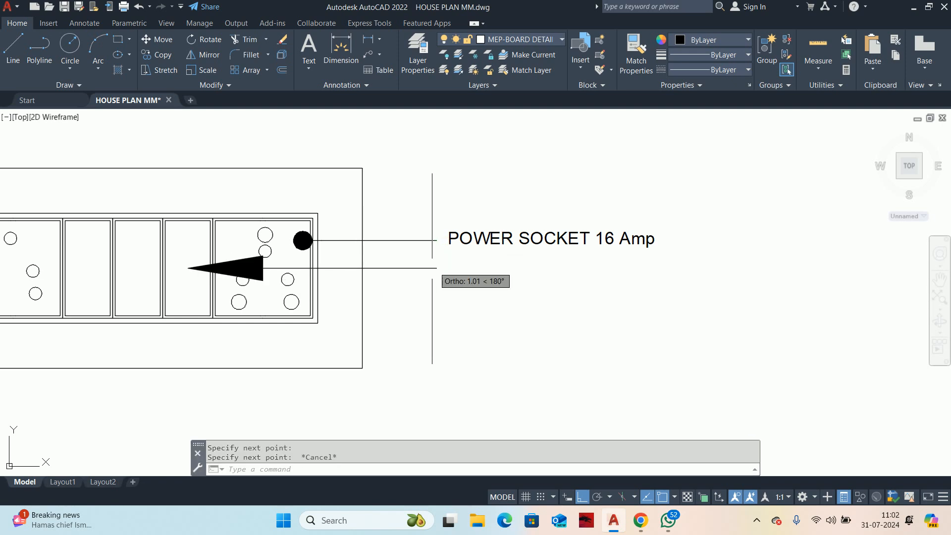
Step: Match the second leader's properties to the first leader so that it gets the same dot arrowhead
key("Escape")
type("ma")
key("Return")
left_click(426, 241)
left_click(404, 268)
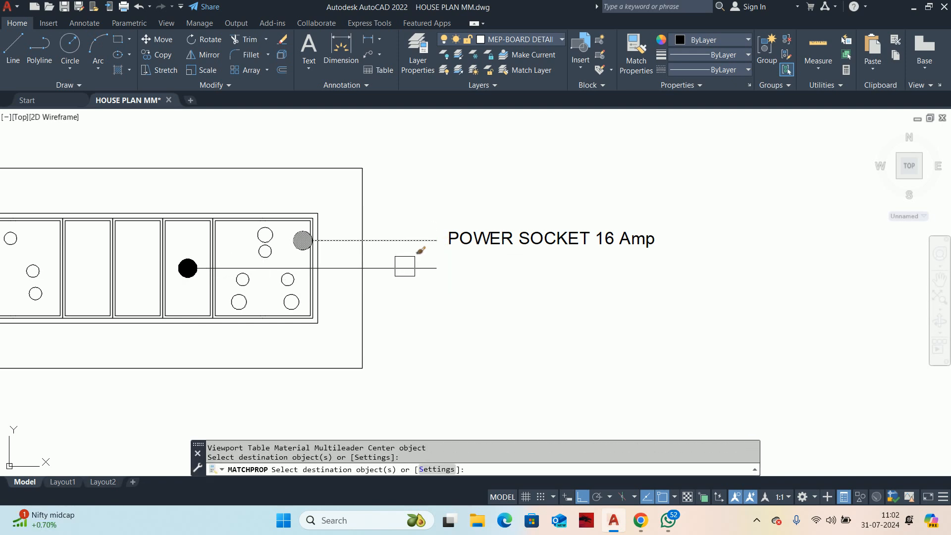
key("Escape")
key("Escape")
Step: Copy the "POWER SOCKET 16 Amp" label down from the first leader's end to the second leader's end
middle_click_drag(435, 277, 439, 294)
type("co")
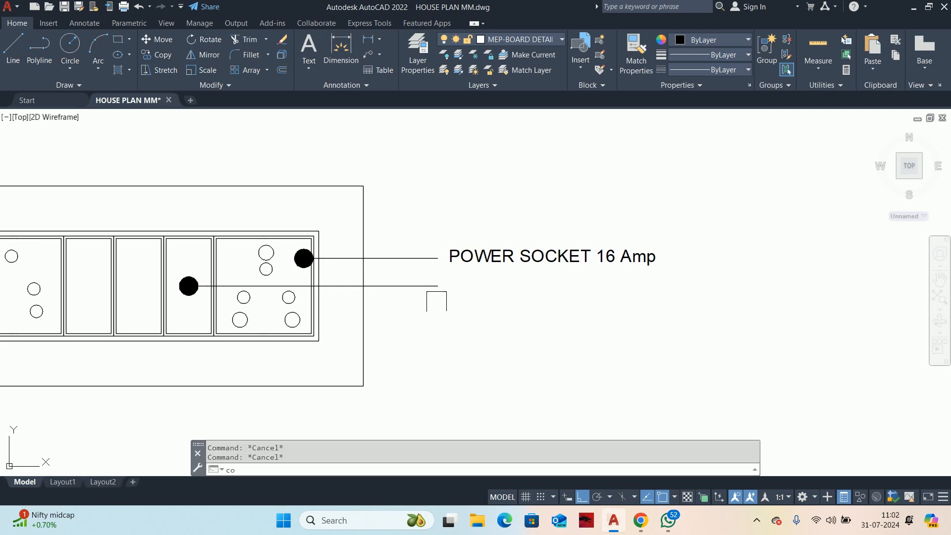
key("Return")
left_click(459, 264)
key("Return")
left_click(437, 258)
left_click(438, 286)
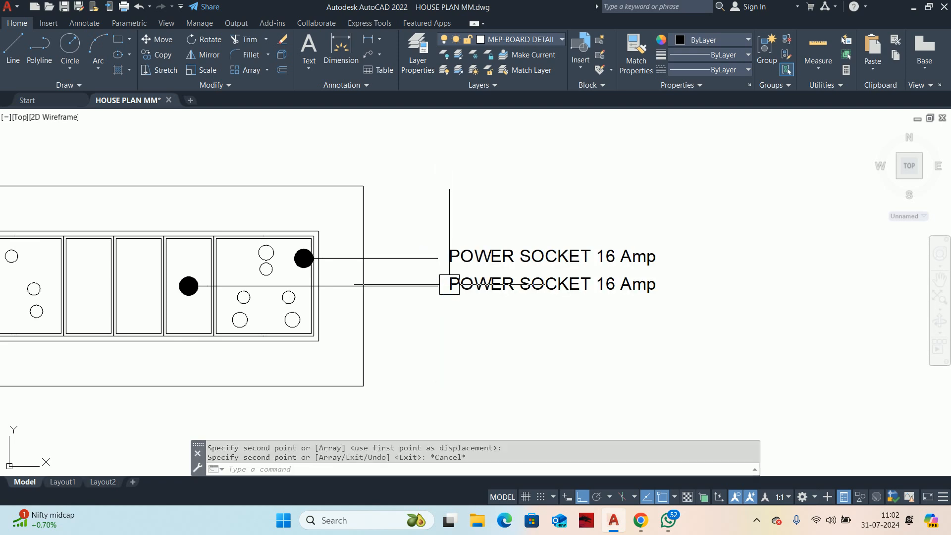
key("Escape")
Step: Change the copied label to "SWITCH FOR POWER SOCKET" and widen its frame so that it fits on one line
double_click(461, 286)
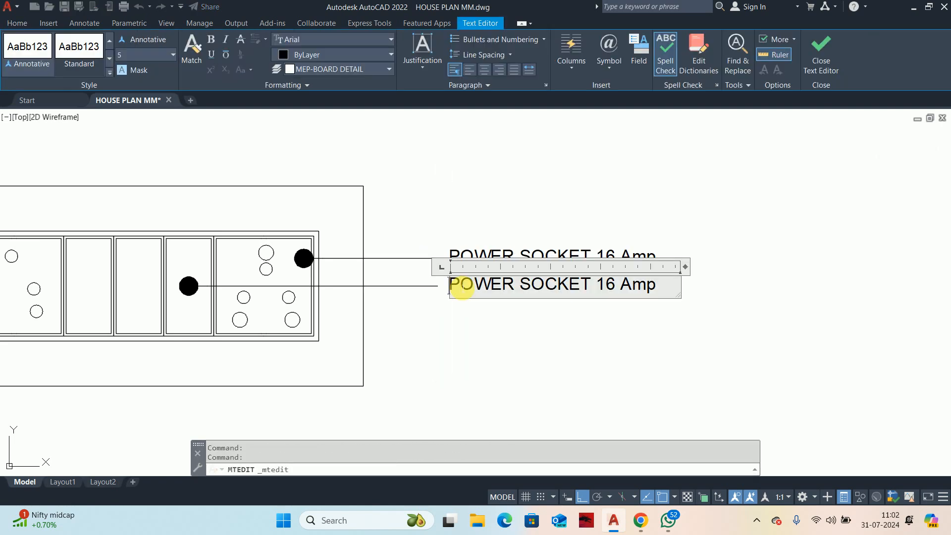
type("swit")
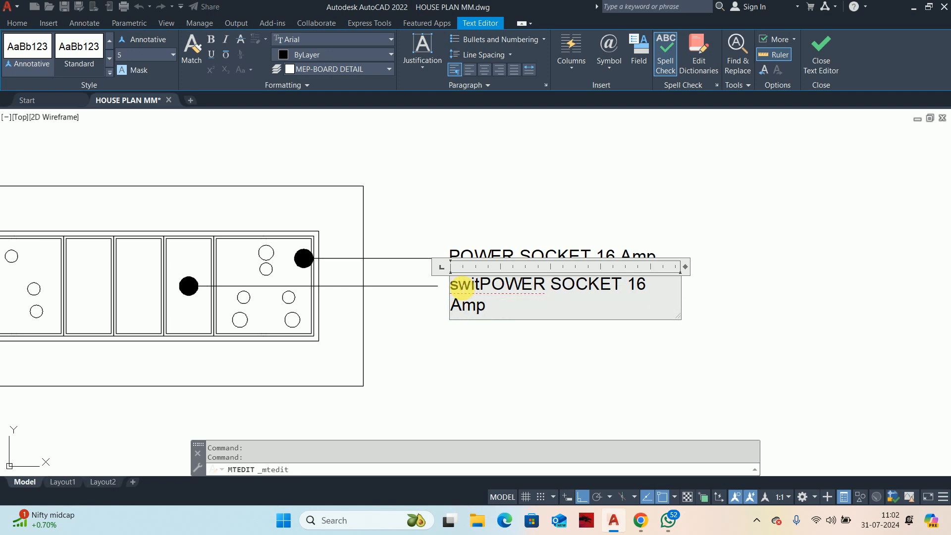
key("BackSpace")
key("BackSpace")
key("BackSpace")
key("BackSpace")
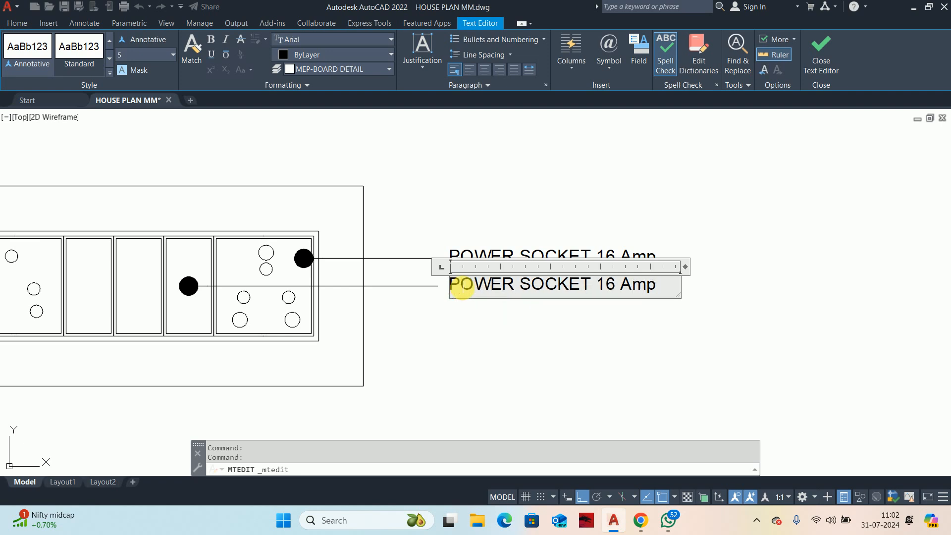
type("SWITCH")
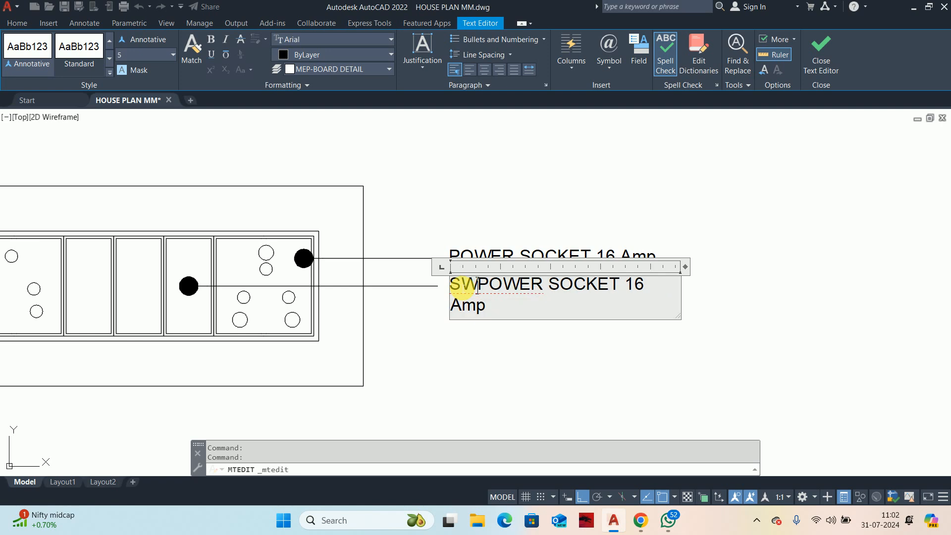
type(" FOR")
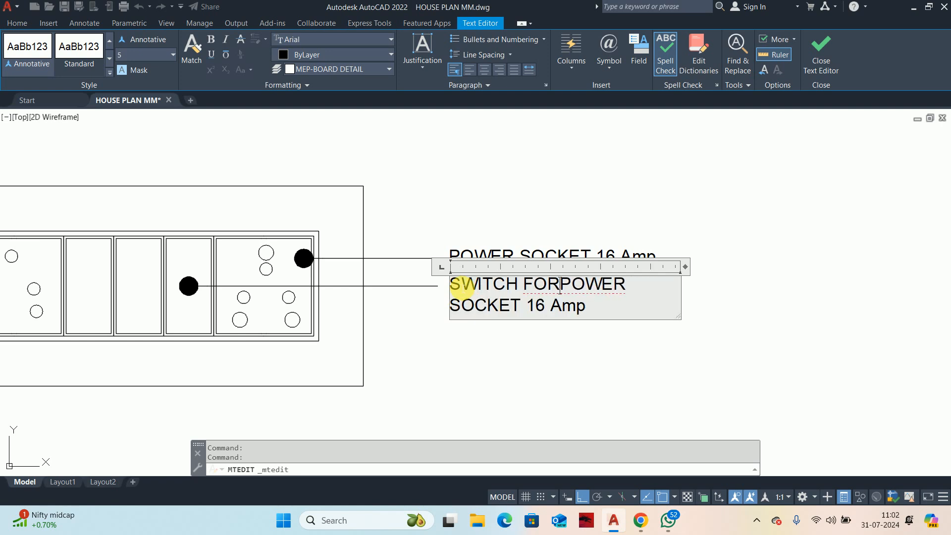
type(" POWER")
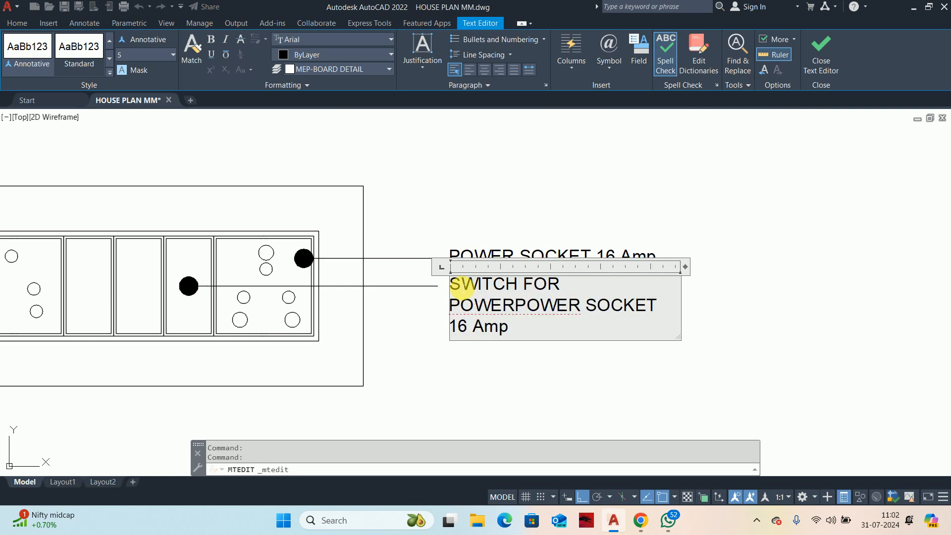
key("BackSpace")
key("BackSpace")
key("BackSpace")
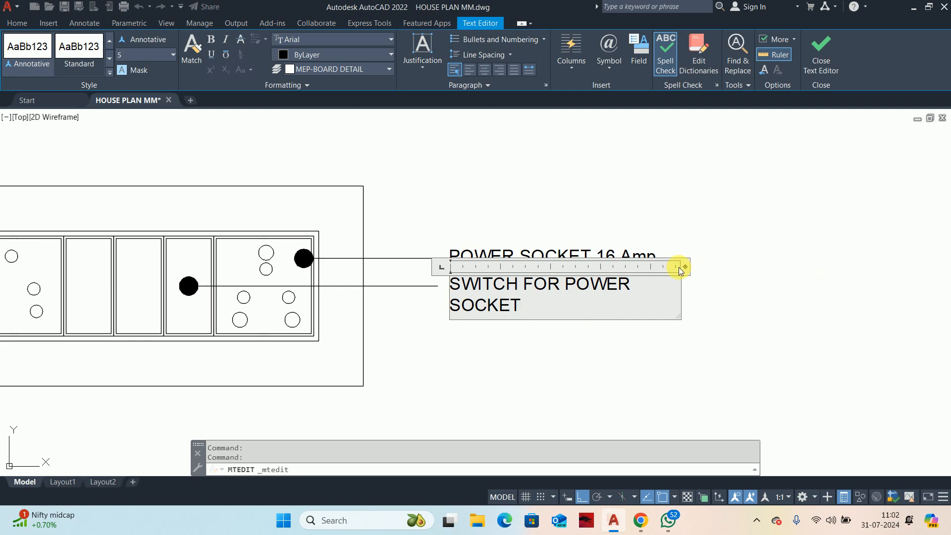
left_click_drag(691, 268, 730, 269)
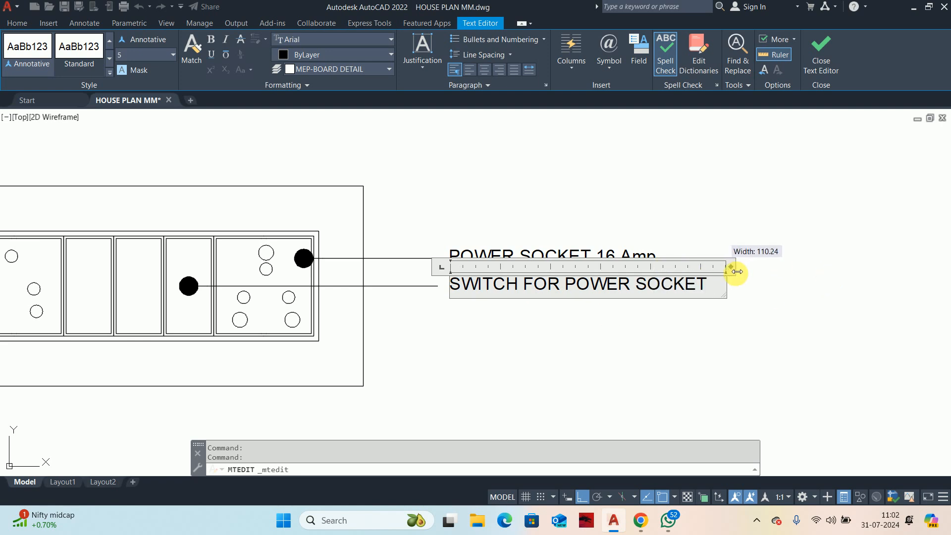
left_click(633, 333)
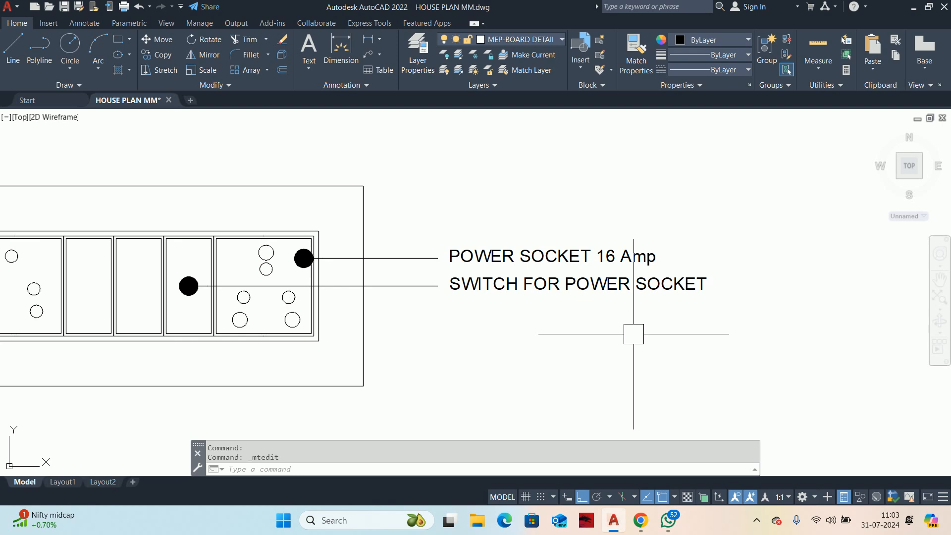
Step: Draw a third horizontal leader from the lower part of the middle narrow cell out to align with the other leaders' ends
mouse_move(582, 460)
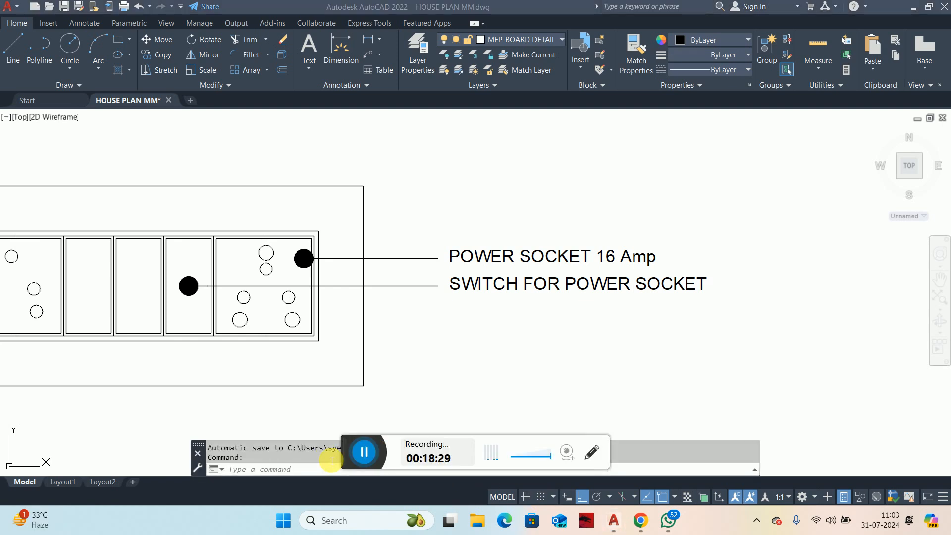
scroll(577, 293, "down", 4)
scroll(482, 290, "up", 4)
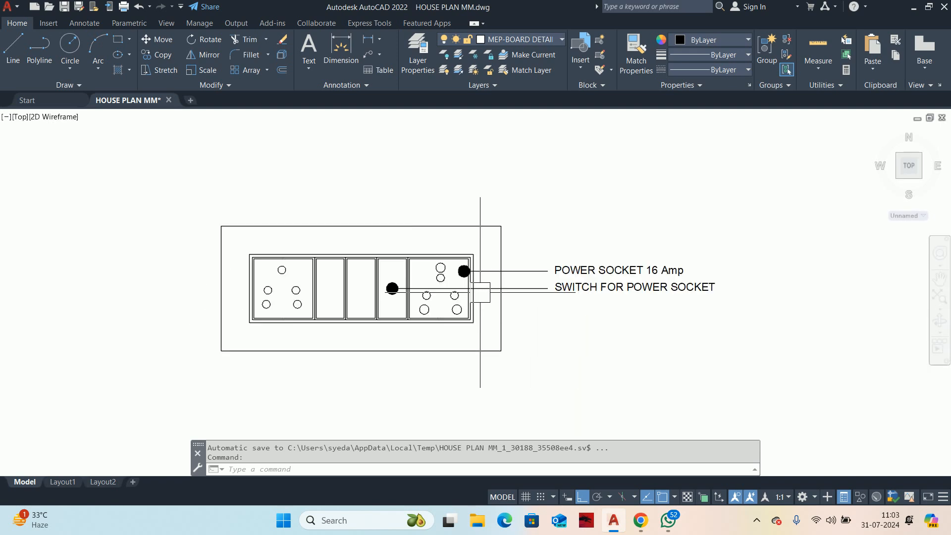
key("Escape")
key("Escape")
type("LE")
key("Return")
scroll(297, 319, "up", 2)
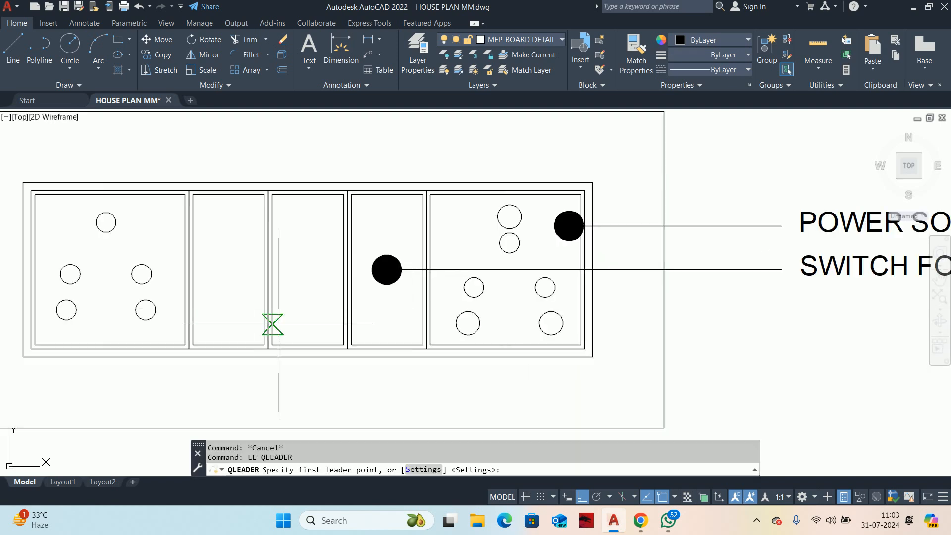
left_click(308, 322)
scroll(495, 322, "down", 2)
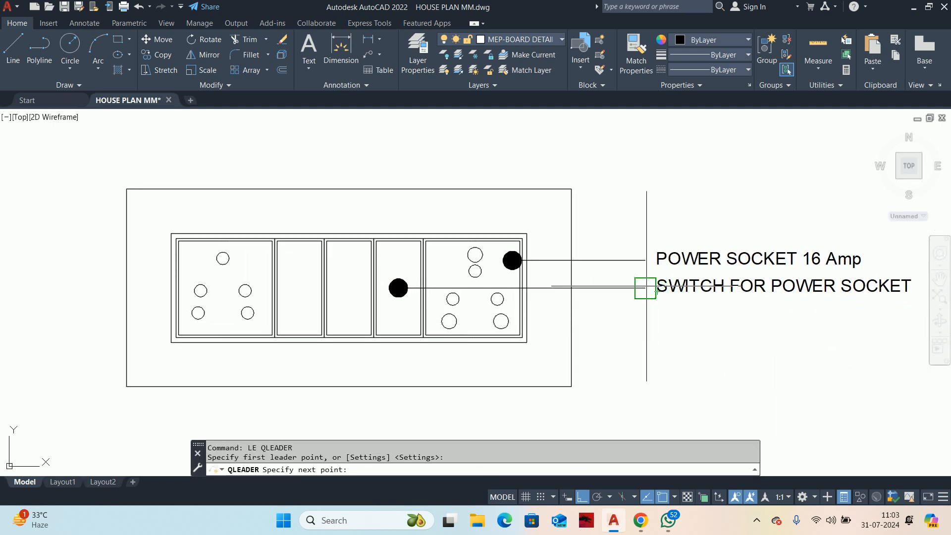
left_click(643, 285)
key("Escape")
key("Escape")
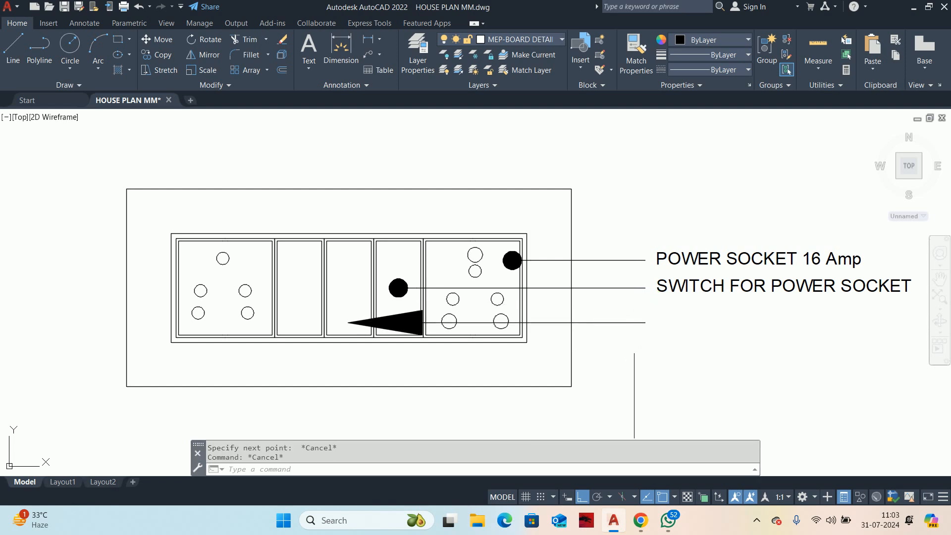
Step: Match the third leader's properties to the switch leader above it
type("MA")
key("Return")
left_click(626, 288)
left_click(616, 322)
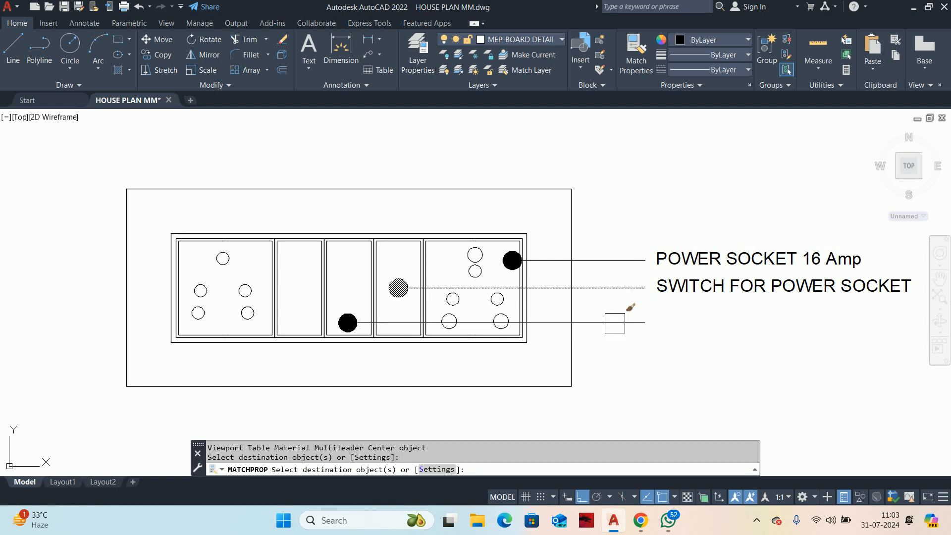
Step: Reduce the arrow size of all three leaders together
left_click(619, 357)
left_click(612, 260)
left_click(711, 219)
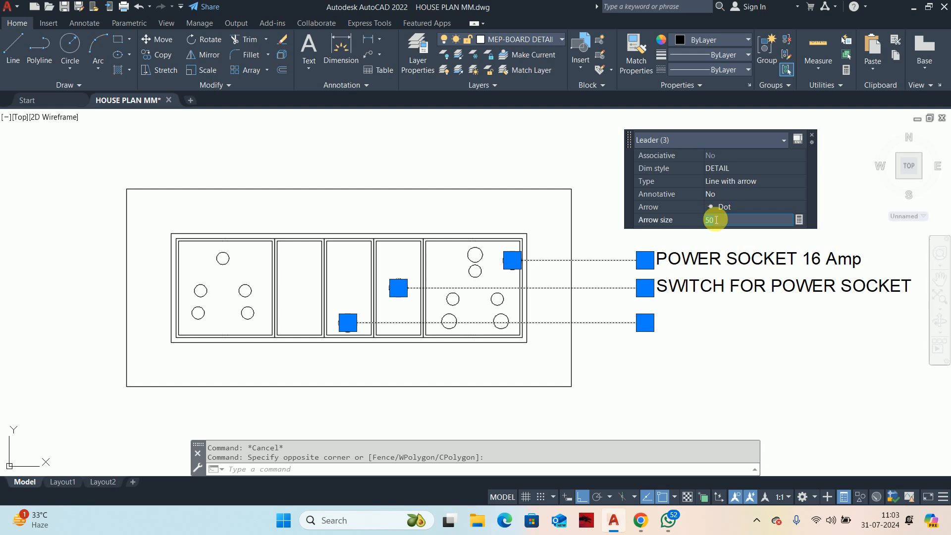
type("2")
key("Return")
key("Escape")
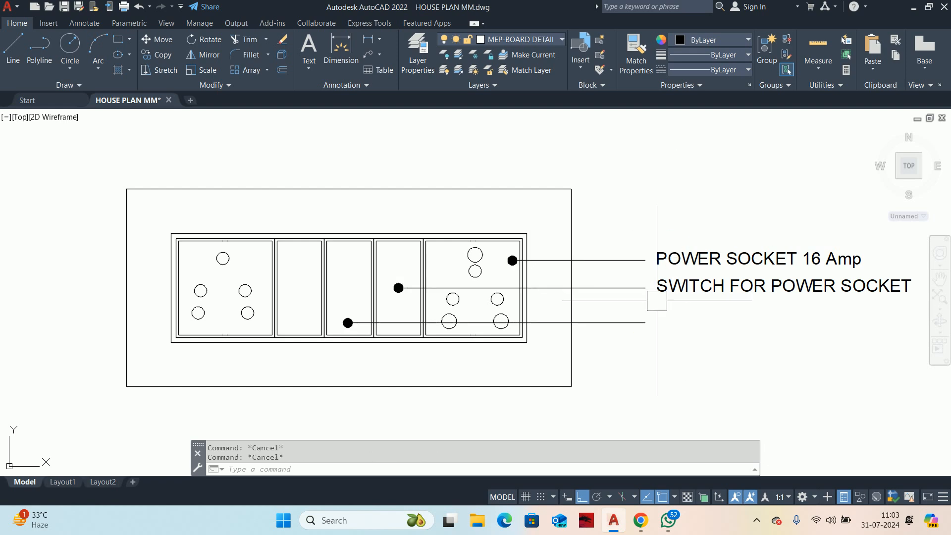
Step: Move the third leader straight up by about 3.4 units to even out its spacing below the switch leader
middle_click_drag(658, 323, 624, 293)
type("m")
key("Return")
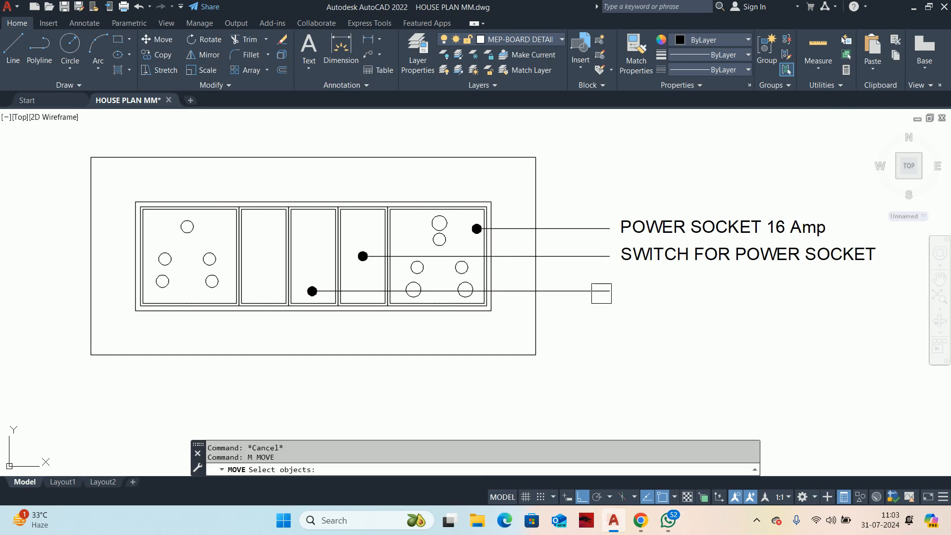
left_click(601, 293)
key("Return")
left_click(595, 349)
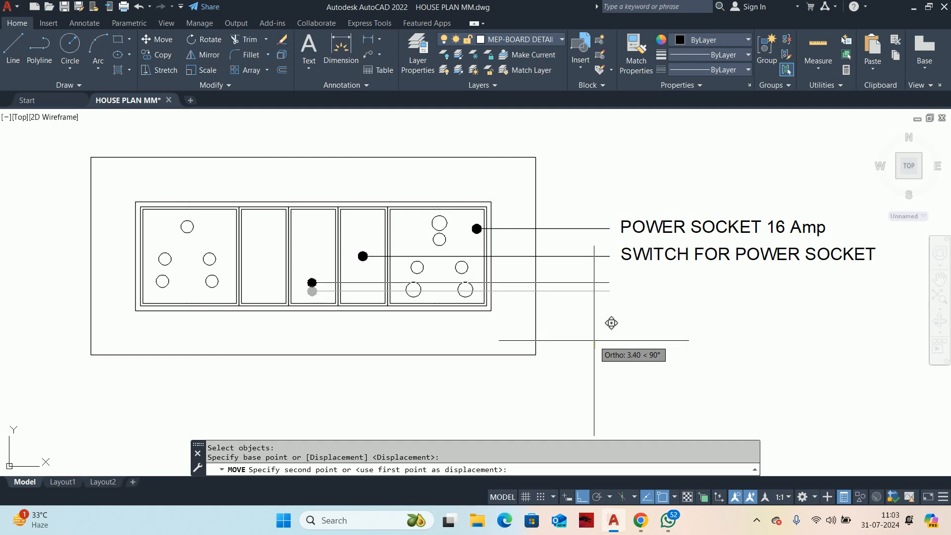
left_click(594, 341)
key("Escape")
key("Escape")
Step: Copy the "SWITCH FOR POWER SOCKET" label down to the end of the third leader
middle_click_drag(609, 313, 598, 321)
type("co")
key("Return")
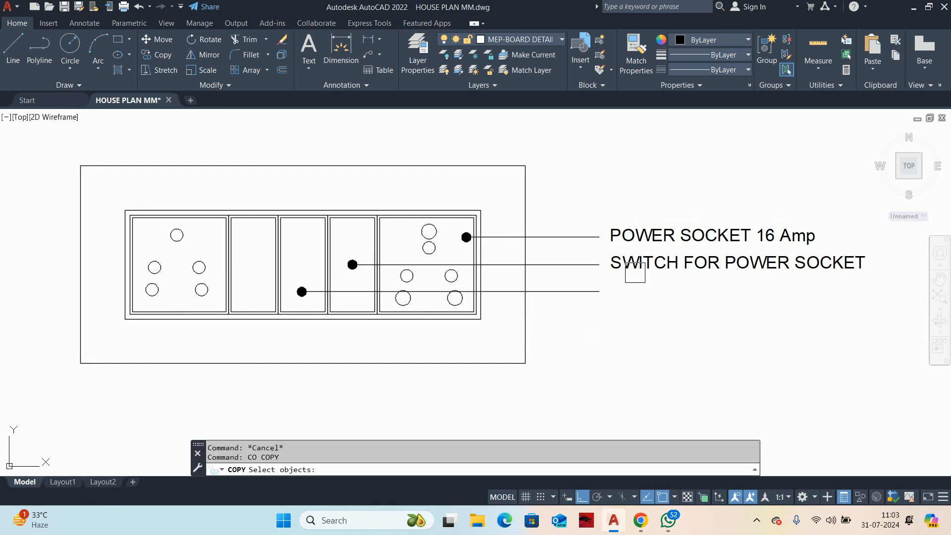
left_click(642, 266)
key("Return")
left_click(598, 265)
left_click(599, 292)
key("Escape")
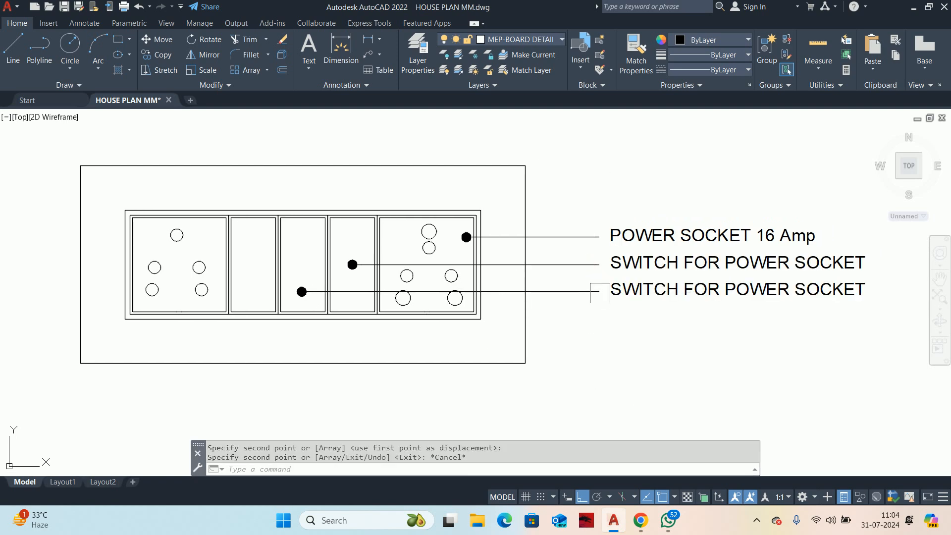
Step: Change the copied label at the third leader to "SWITCH FOR PENDENT LIGHT"
double_click(638, 290)
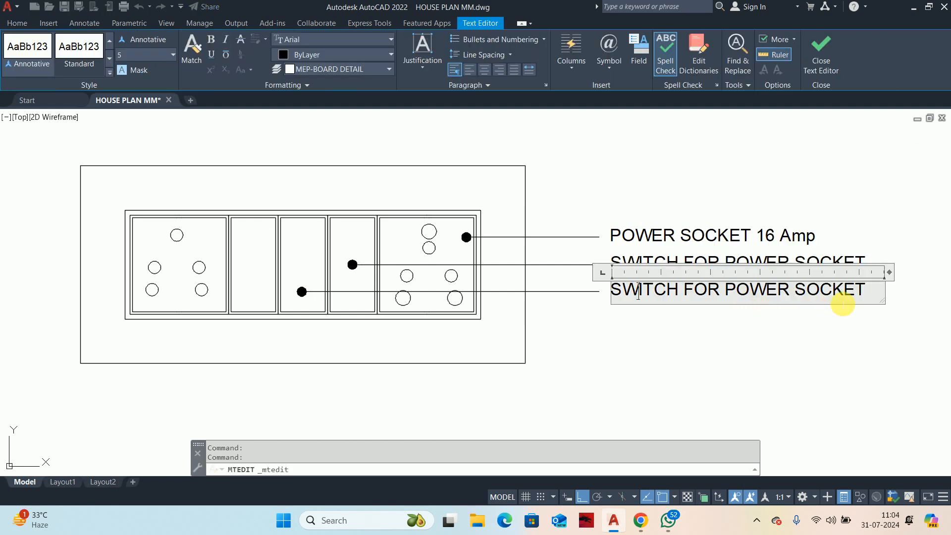
left_click_drag(866, 294, 726, 289)
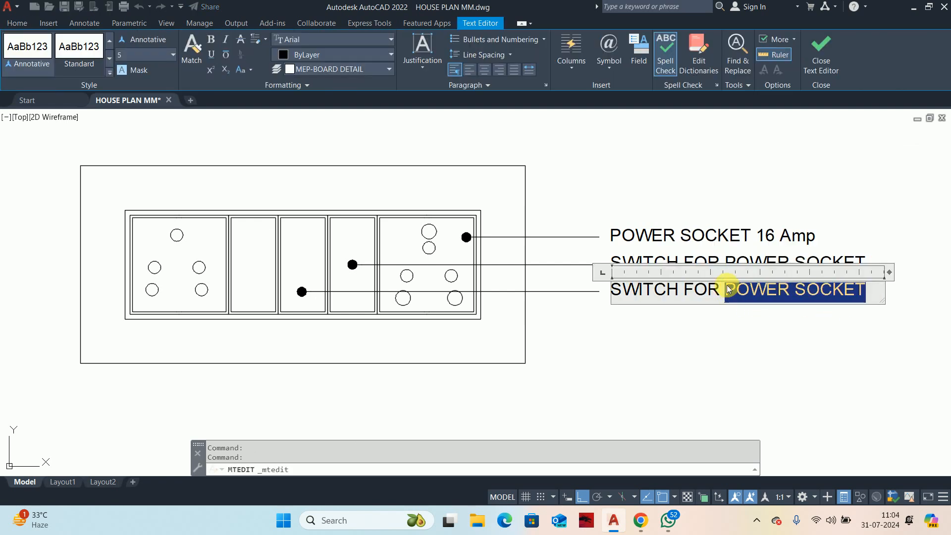
type("PE")
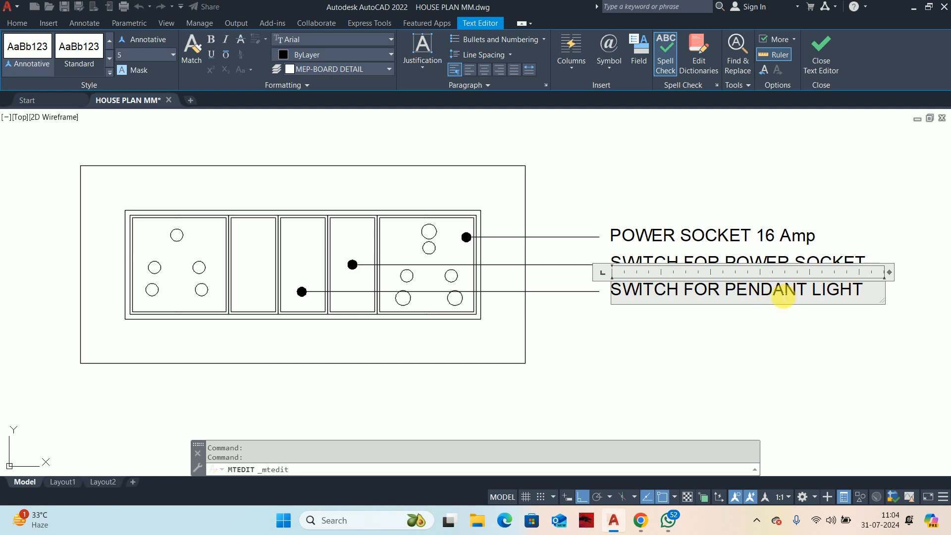
key("Escape")
Step: Move all three leaders and their labels slightly upward together
scroll(709, 278, "down", 3)
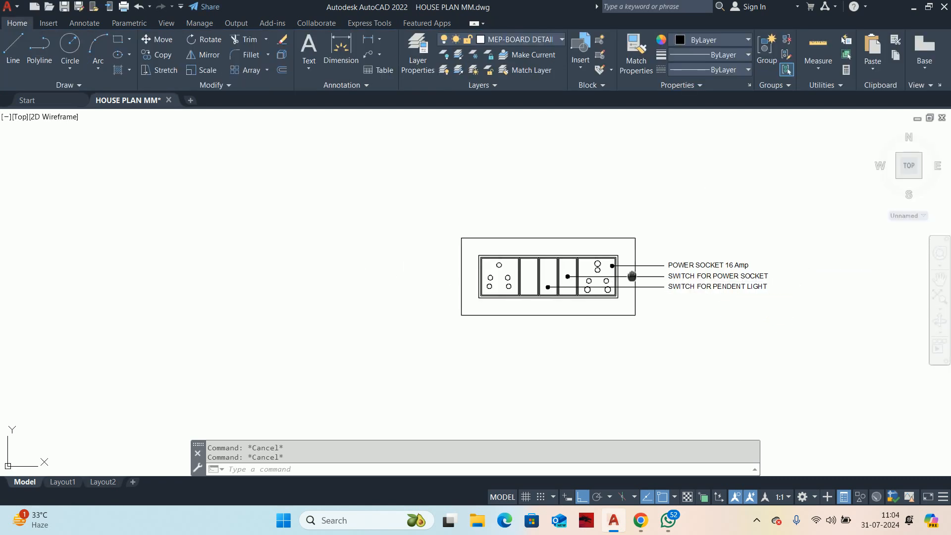
scroll(643, 277, "up", 4)
key("Return")
left_click(697, 327)
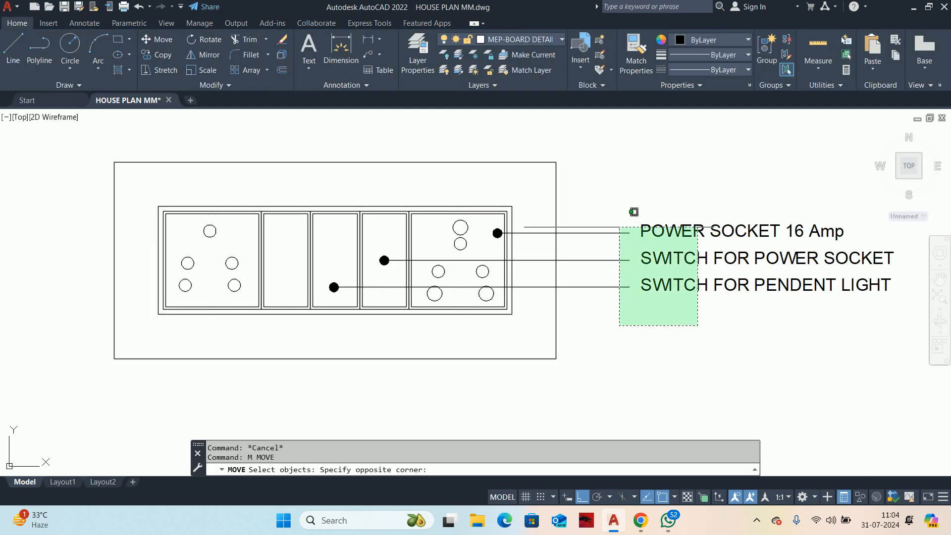
left_click(627, 325)
left_click(722, 355)
left_click(611, 192)
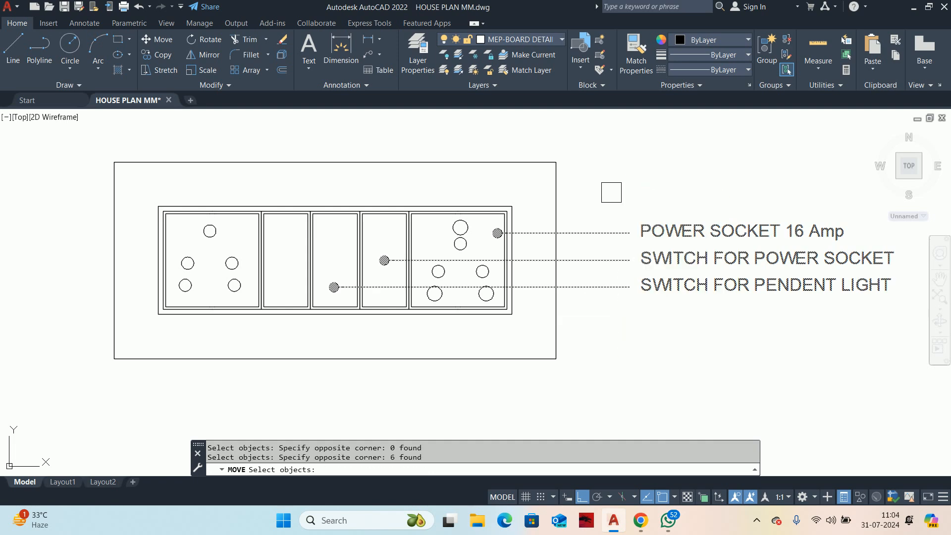
key("Return")
left_click(615, 188)
key("Escape")
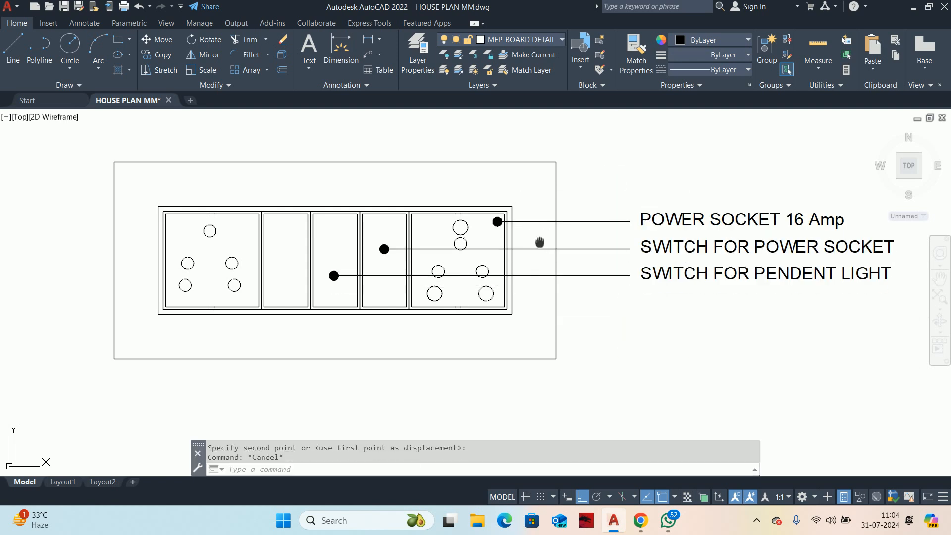
Step: Draw a fourth horizontal leader from the lower part of the first narrow cell out to align with the other leaders' ends
middle_click_drag(540, 242, 537, 238)
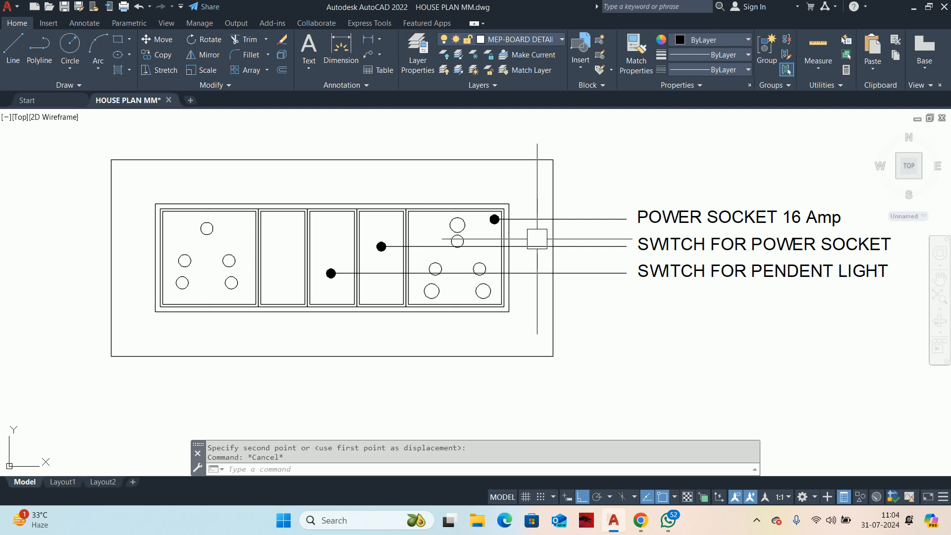
type("le")
key("Return")
scroll(365, 278, "up", 2)
left_click(235, 299)
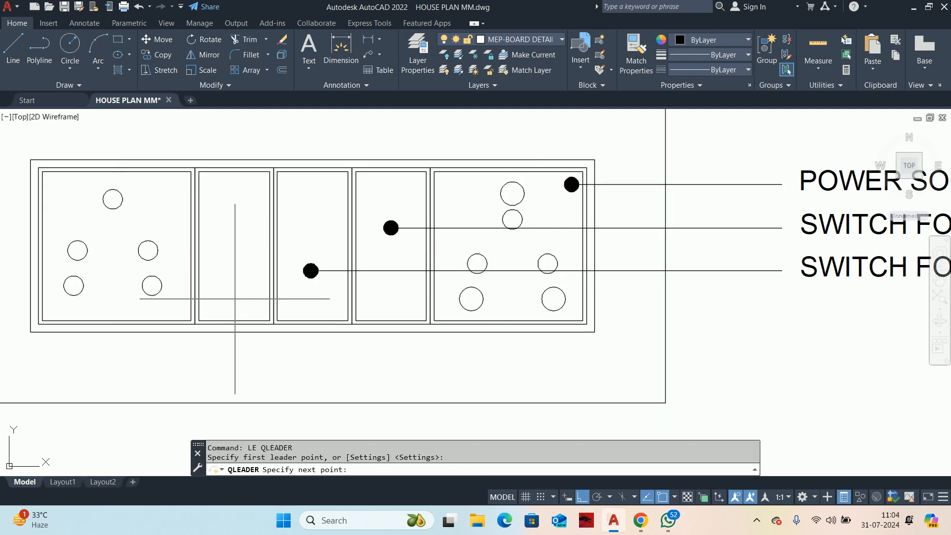
scroll(666, 300, "down", 2)
middle_click_drag(665, 299, 463, 299)
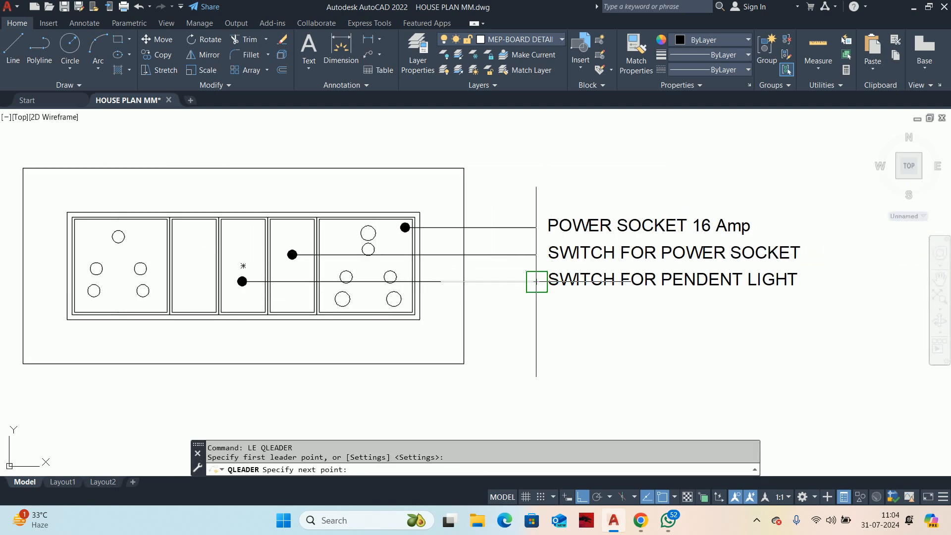
left_click(536, 299)
key("Escape")
key("Escape")
Step: Copy the "SWITCH FOR POWER SOCKET" label down to the end of the fourth leader
middle_click_drag(534, 307, 529, 322)
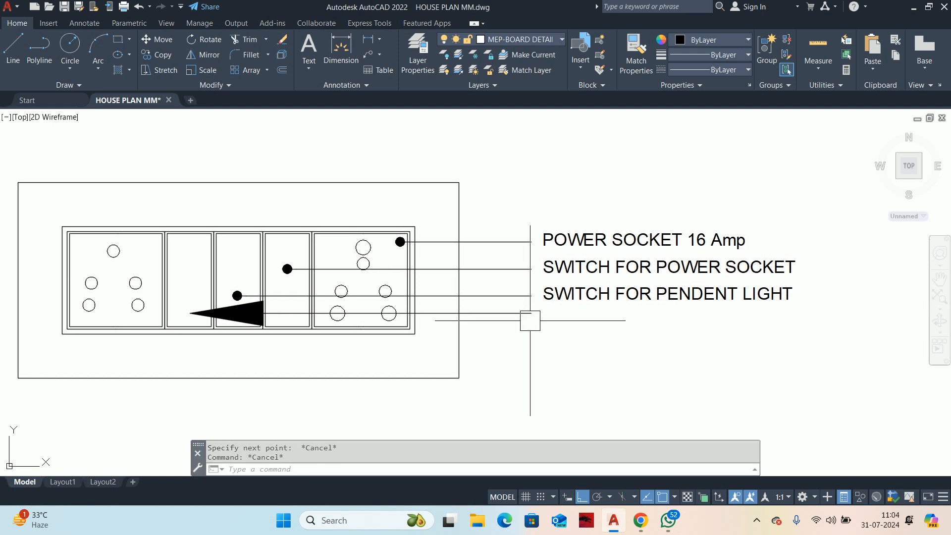
type("co")
key("Return")
left_click(550, 268)
key("Return")
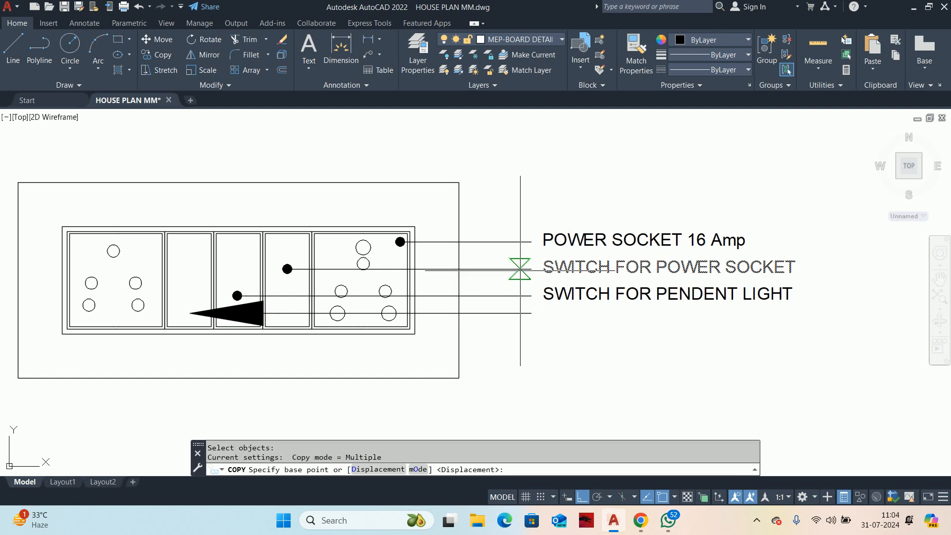
left_click(531, 269)
left_click(531, 313)
key("Escape")
key("Escape")
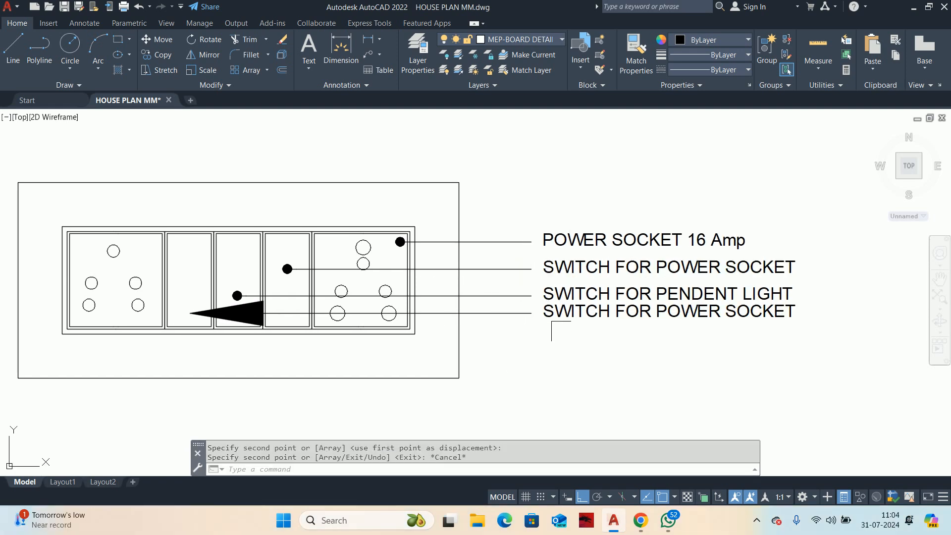
Step: Move the pendent light leader and its label slightly upward
scroll(562, 302, "up", 2)
type("m")
key("Return")
scroll(563, 303, "up", 4)
left_click(519, 285)
left_click(380, 280)
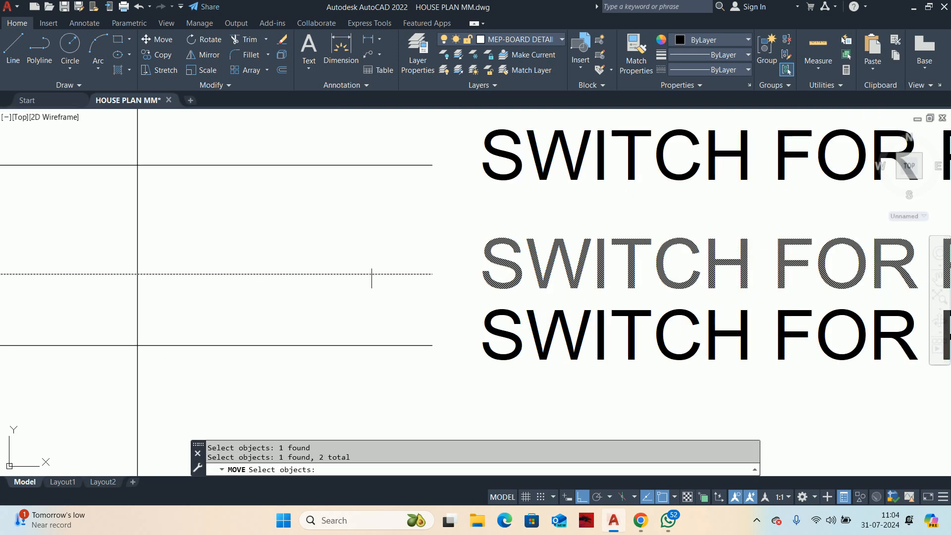
key("Return")
left_click(391, 247)
left_click(390, 239)
scroll(377, 278, "down", 2)
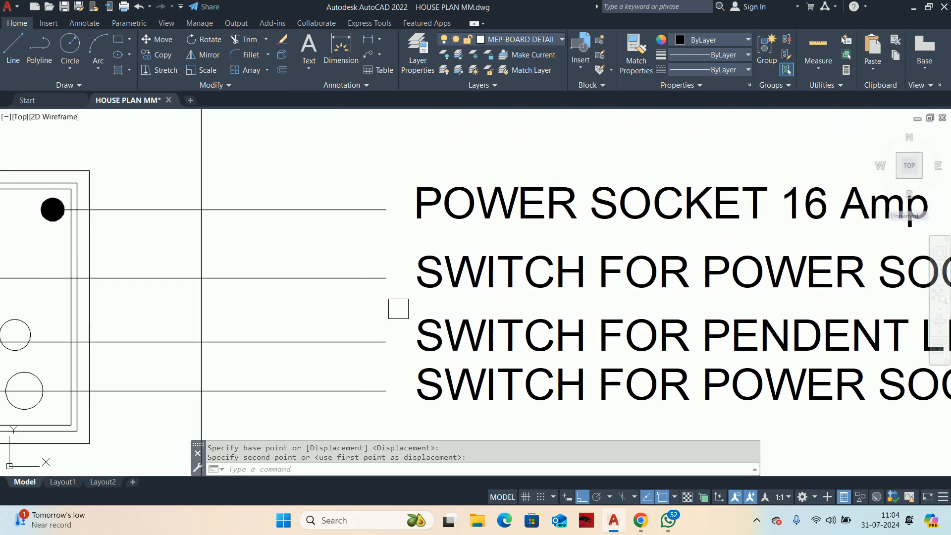
Step: Move only the pendent light leader line slightly upward toward the middle of its label
left_click(386, 342)
type("m")
key("Return")
left_click(352, 295)
key("Escape")
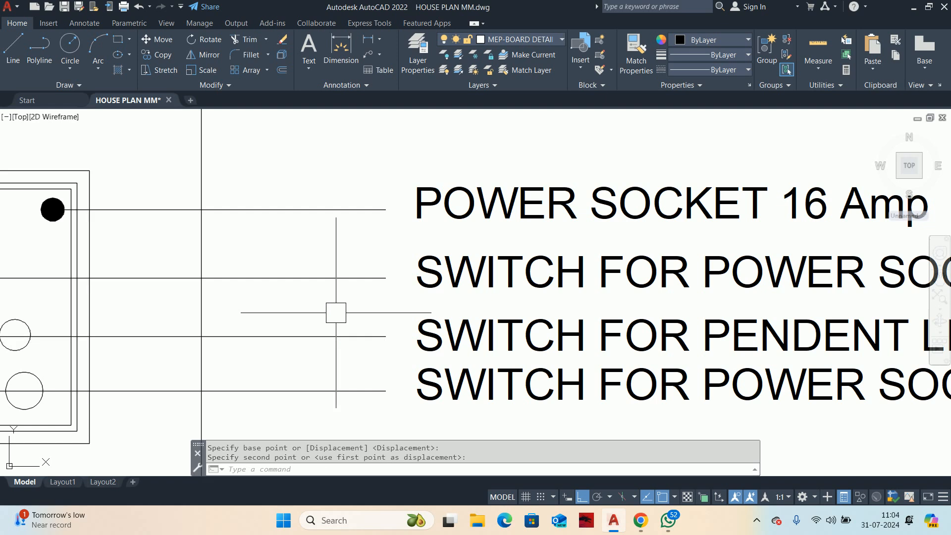
scroll(406, 342, "down", 2)
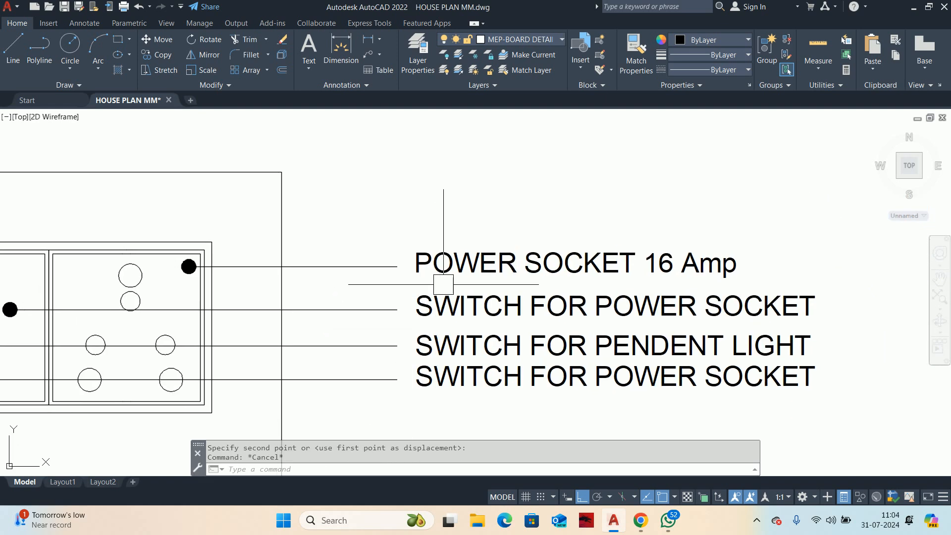
Step: Move the three switch leaders and their labels slightly up, closer to the "POWER SOCKET 16 Amp" label
type("m")
key("Return")
left_click(501, 424)
left_click(375, 291)
key("Return")
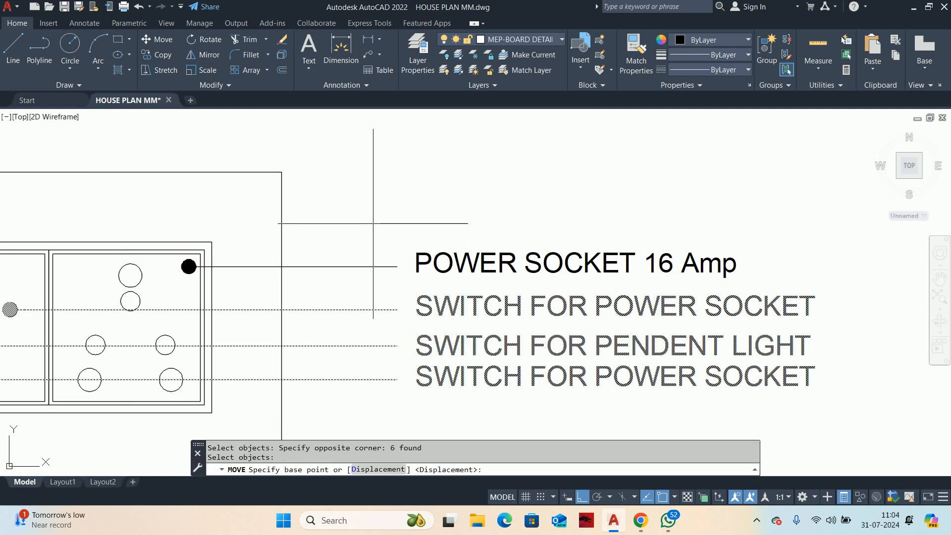
left_click(373, 223)
key("Escape")
scroll(386, 237, "down", 3)
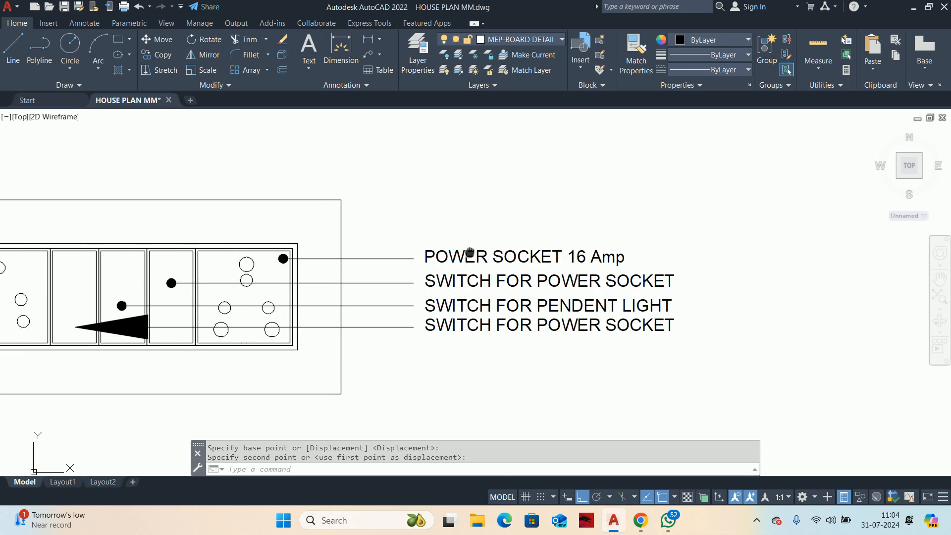
Step: Draw a bent leader from the five-hole socket cell down below the board and across to align with the other leaders' ends
scroll(476, 291, "up", 1)
key("Escape")
middle_click_drag(477, 317, 475, 292)
type("L")
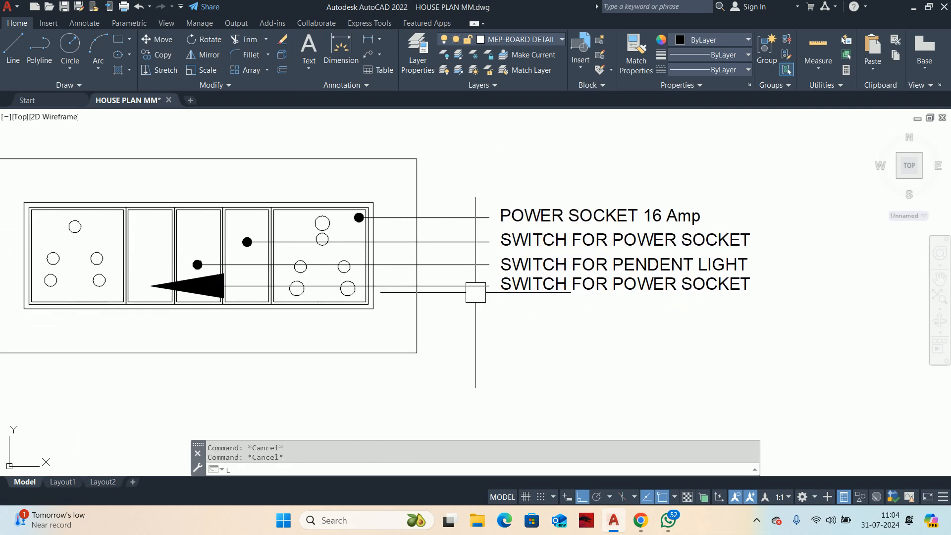
type("E")
key("Return")
scroll(98, 337, "up", 2)
left_click(67, 264)
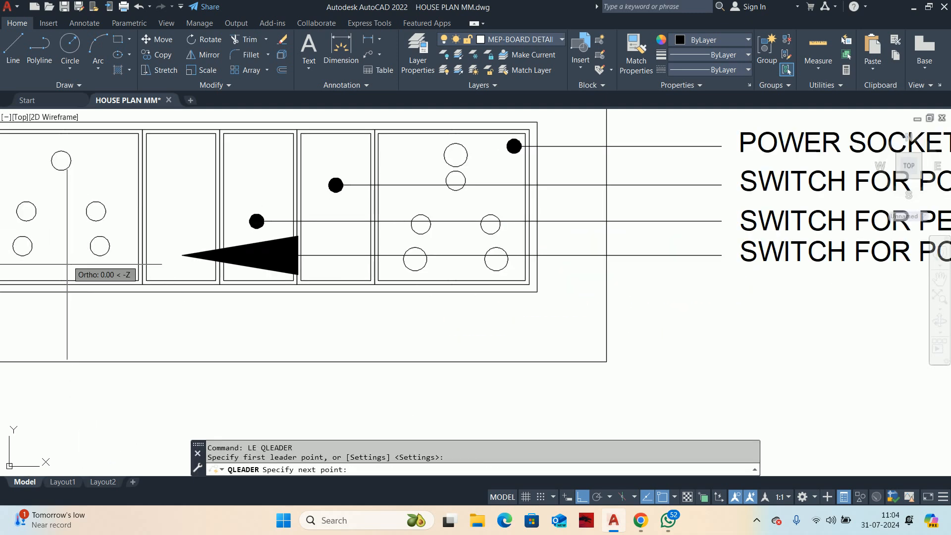
left_click(67, 334)
middle_click_drag(593, 348, 361, 345)
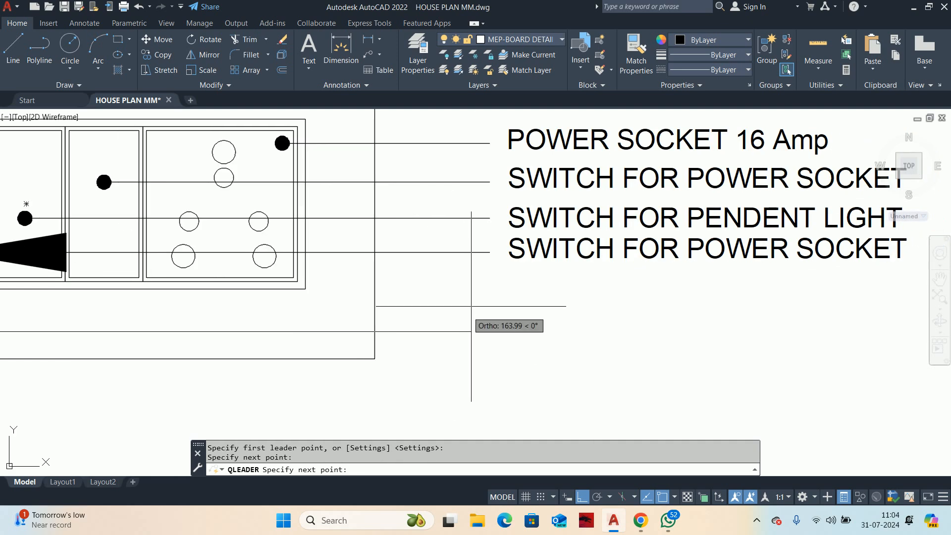
left_click(485, 279)
key("Escape")
key("Escape")
scroll(524, 315, "down", 2)
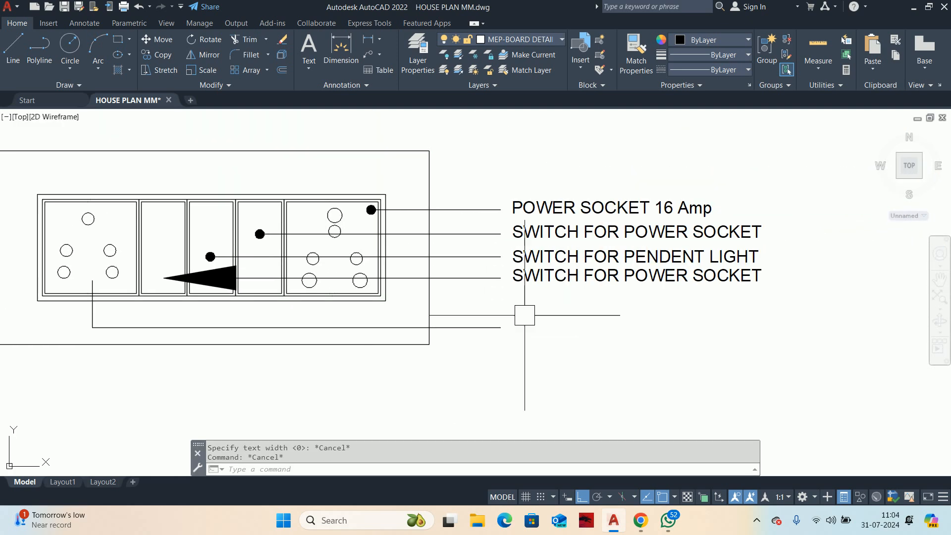
Step: Copy the "POWER SOCKET 16 Amp" label down to the end of the bent leader
type("co")
key("Return")
left_click(516, 204)
key("Return")
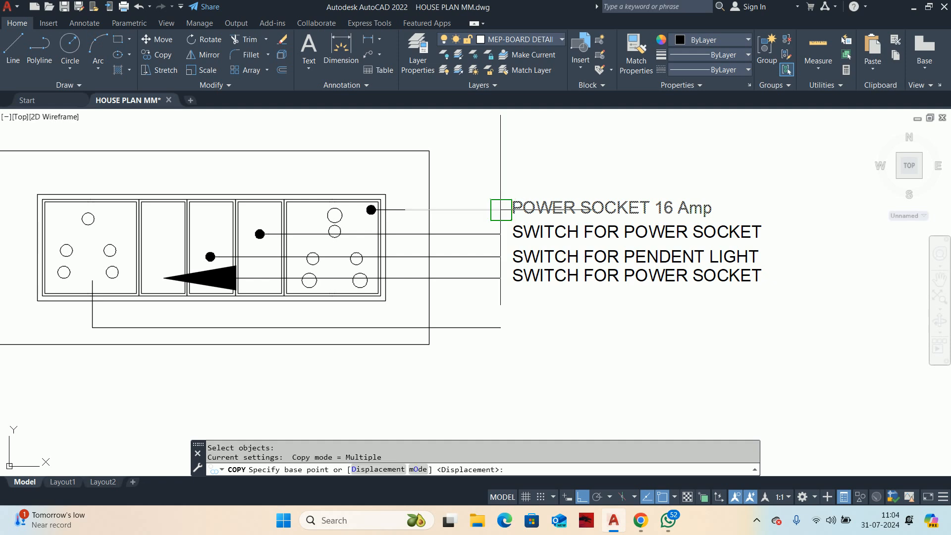
left_click(500, 209)
left_click(501, 328)
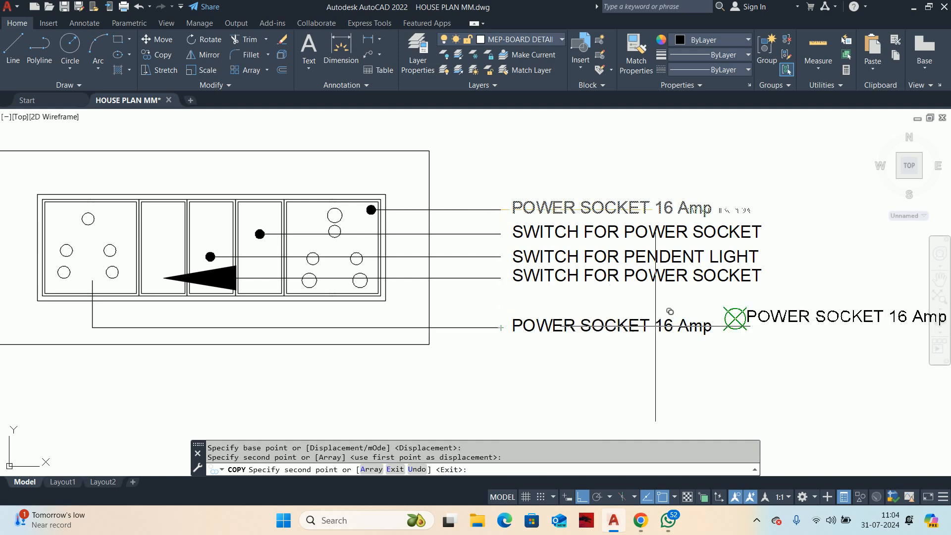
key("Escape")
Step: Change the copied label at the bent leader to "SOCKET 6 Amp"
double_click(576, 331)
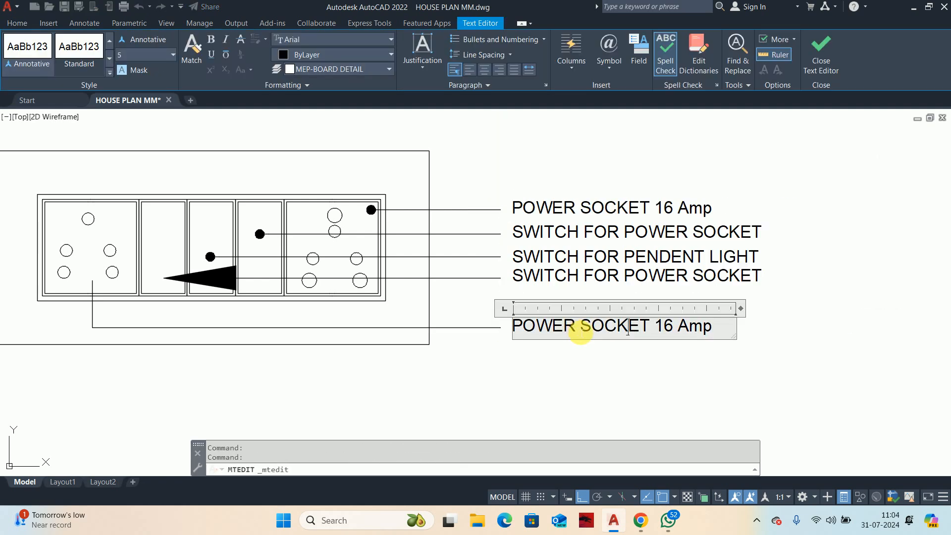
left_click_drag(578, 332, 403, 310)
key("BackSpace")
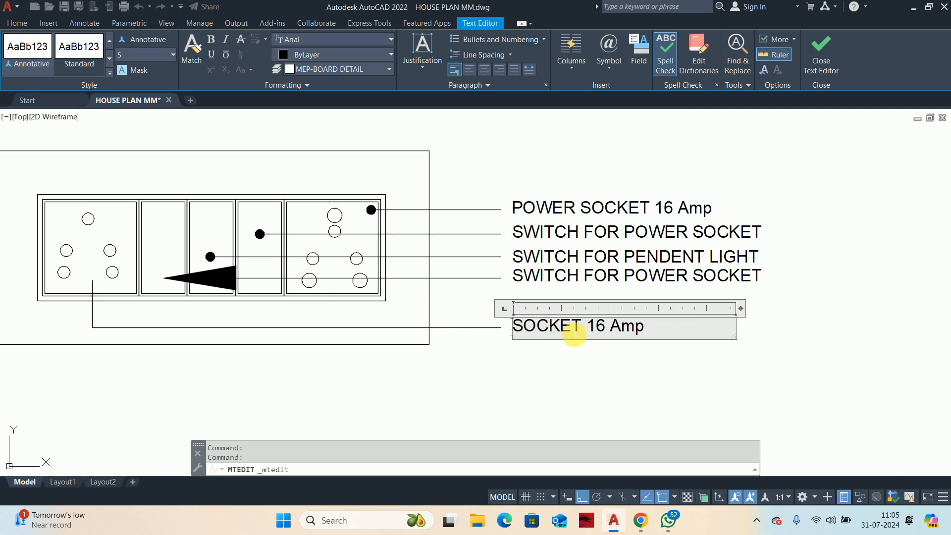
left_click(614, 298)
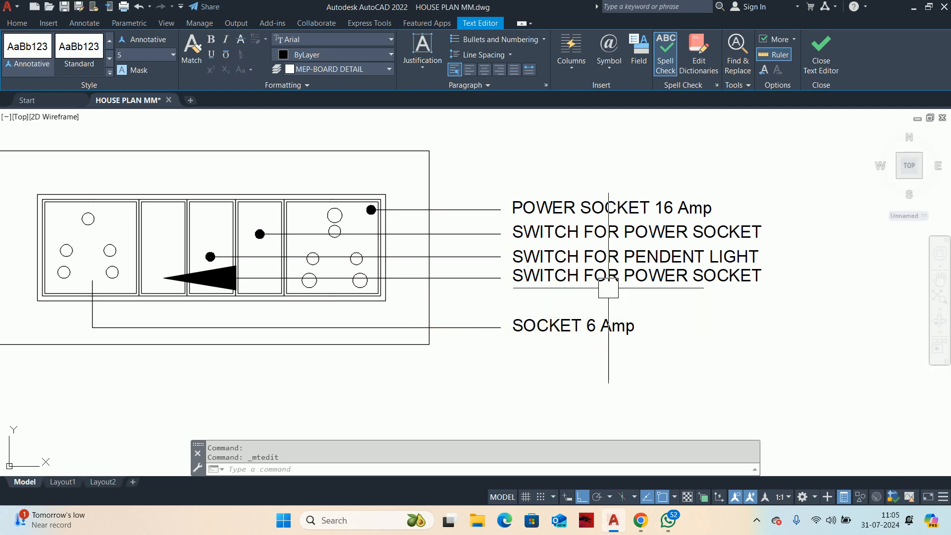
Step: Change the fourth leader's label to "SWITCH FOR SOCKET"
left_click(627, 276)
double_click(648, 280)
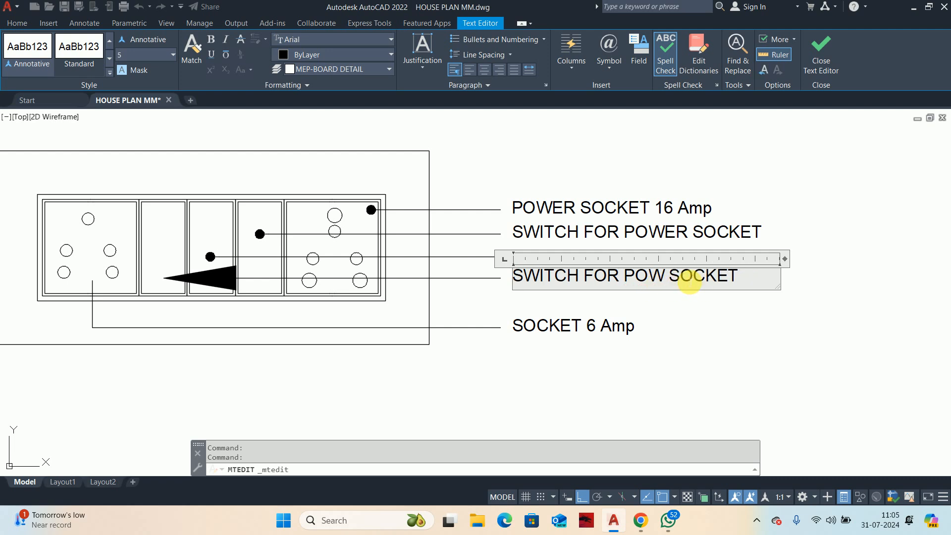
left_click(666, 366)
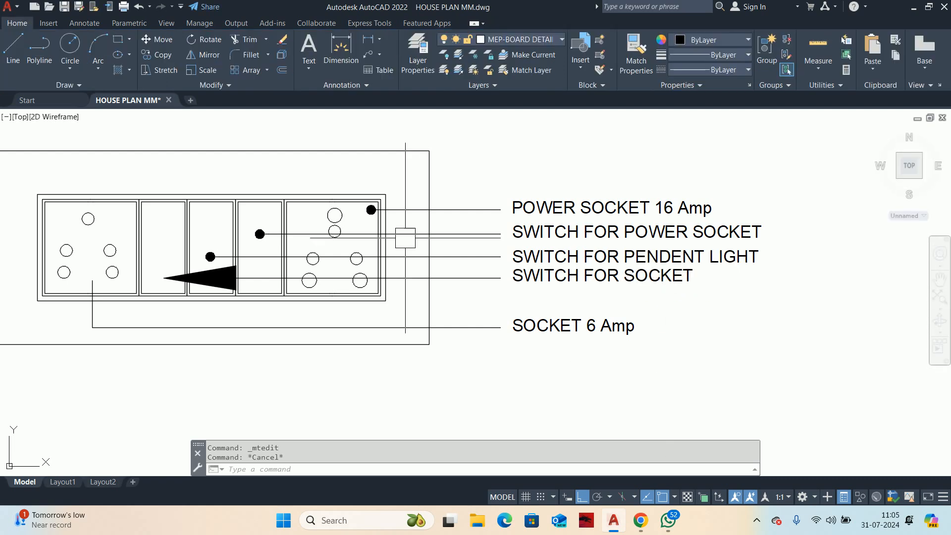
key("Escape")
Step: Match the properties of the pendent light switch leader onto the fourth leader and the bent leader
type("ma")
key("Return")
left_click(445, 258)
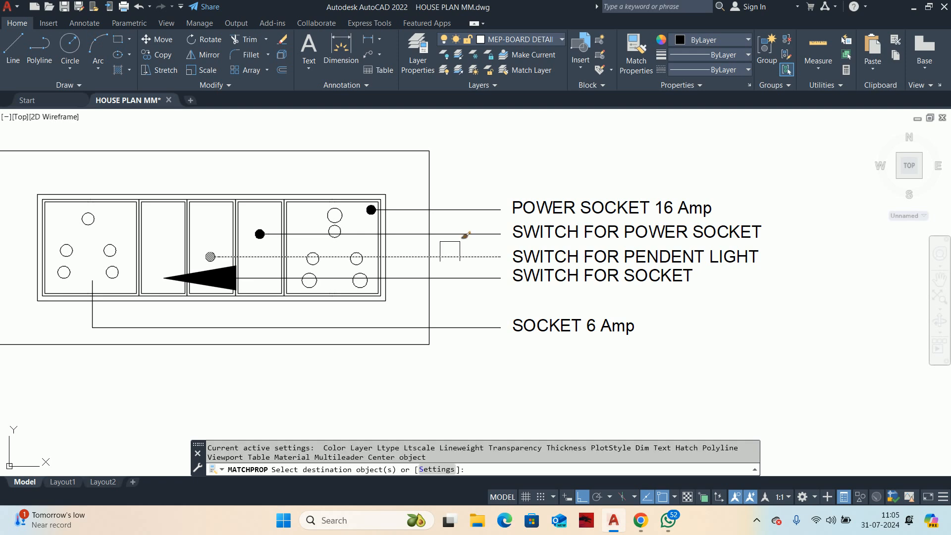
left_click(470, 423)
left_click(454, 265)
key("Escape")
key("Escape")
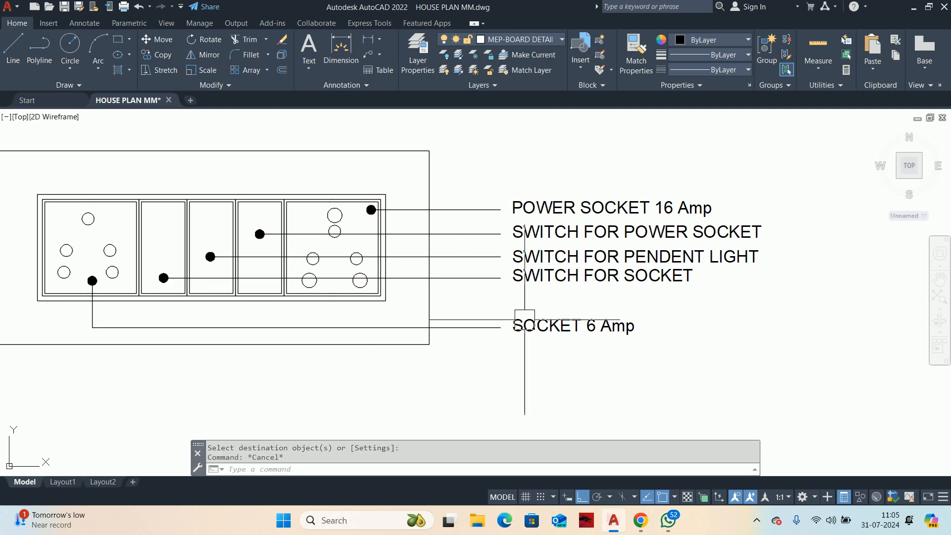
scroll(622, 316, "down", 2)
key("Escape")
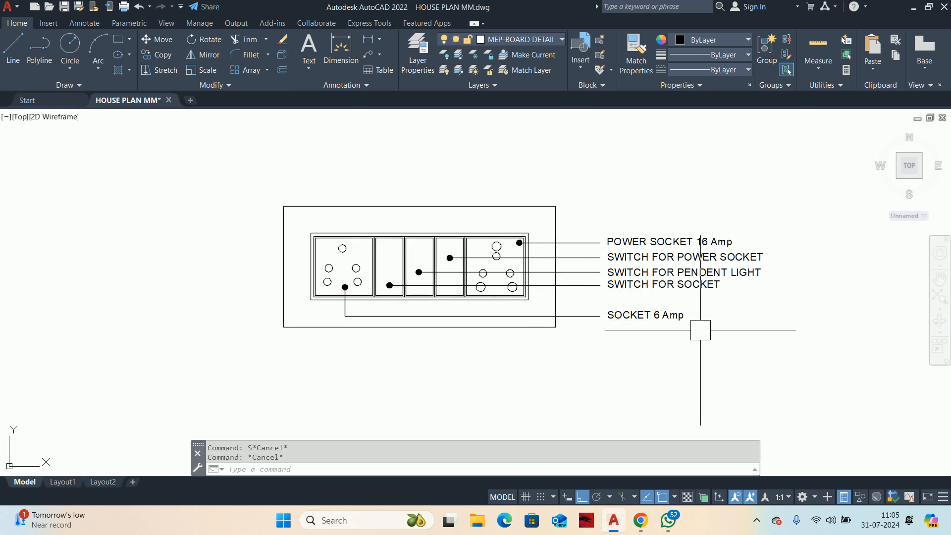
Step: Move the "SOCKET 6 Amp" label and its bent leader slightly up, closer to the other labels
type("m")
key("Return")
scroll(675, 326, "up", 2)
left_click(657, 339)
left_click(524, 276)
key("Return")
left_click(562, 382)
left_click(563, 374)
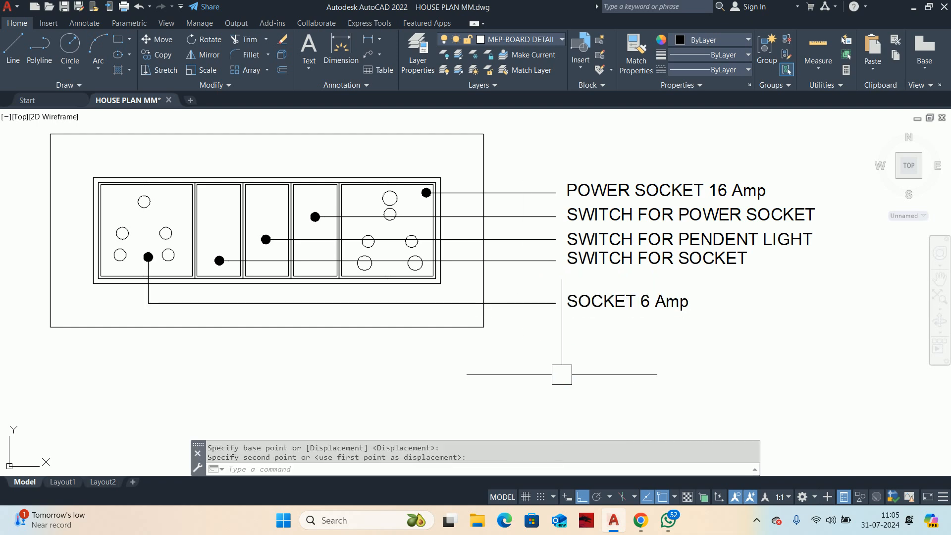
Step: Move the "SWITCH FOR SOCKET" label and its leader straight down to even out the label spacing
key("Escape")
key("Return")
left_click(742, 285)
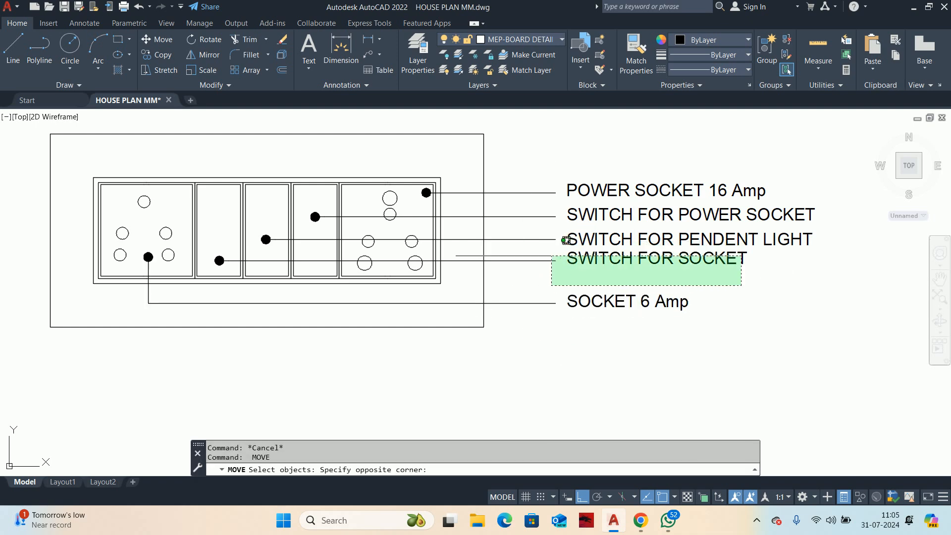
left_click(565, 247)
key("Return")
left_click(759, 276)
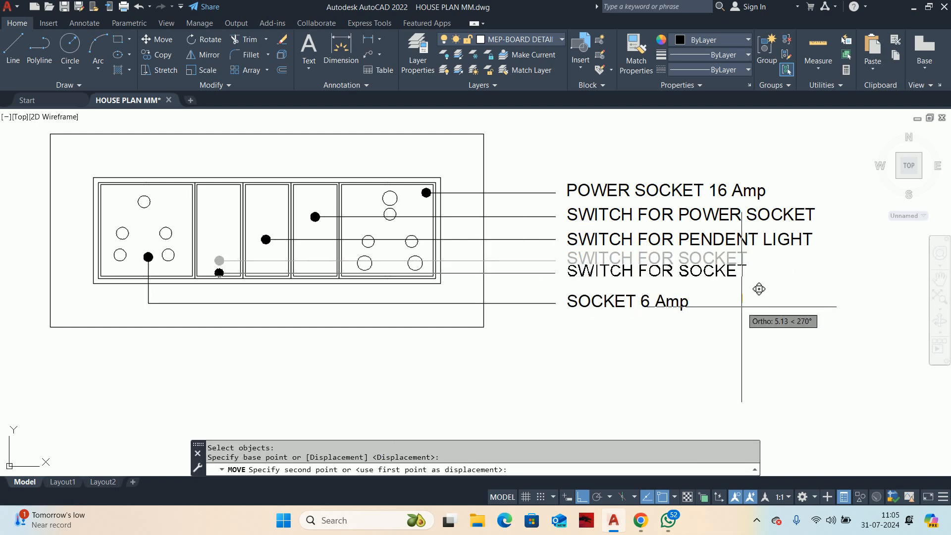
left_click(742, 302)
key("Escape")
key("Escape")
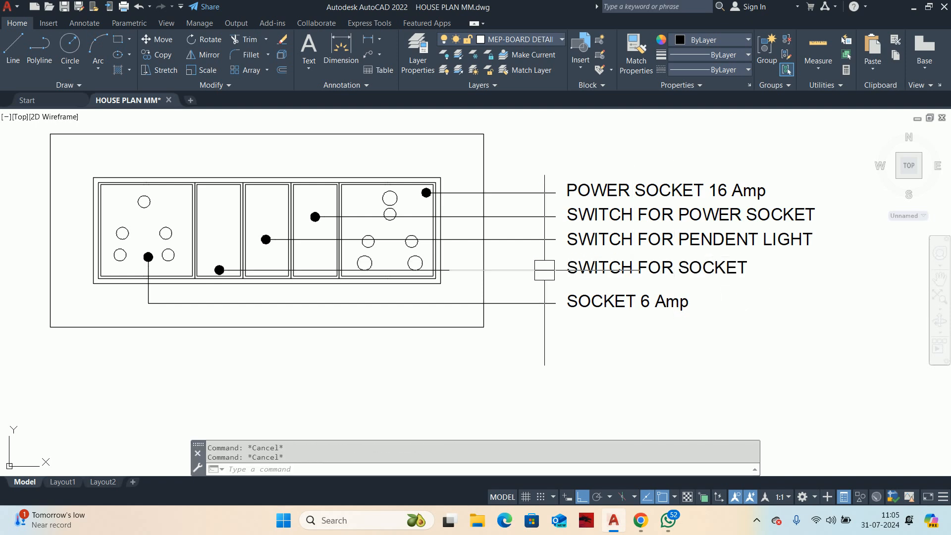
Step: Move the "SOCKET 6 Amp" label and its bent leader further up towards the "SWITCH FOR SOCKET" label
scroll(614, 252, "up", 3)
scroll(619, 307, "down", 3)
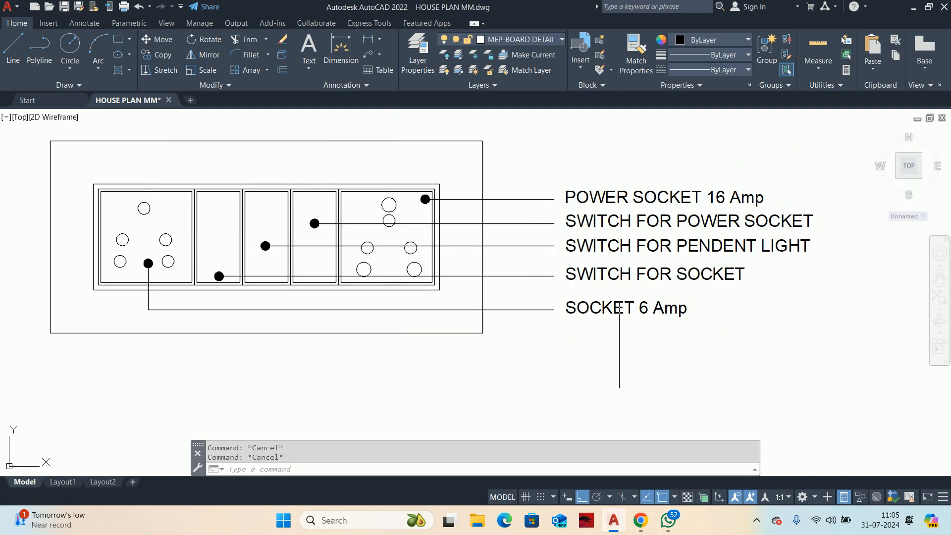
type("m")
key("space")
left_click(670, 340)
left_click(515, 286)
key("space")
left_click(570, 355)
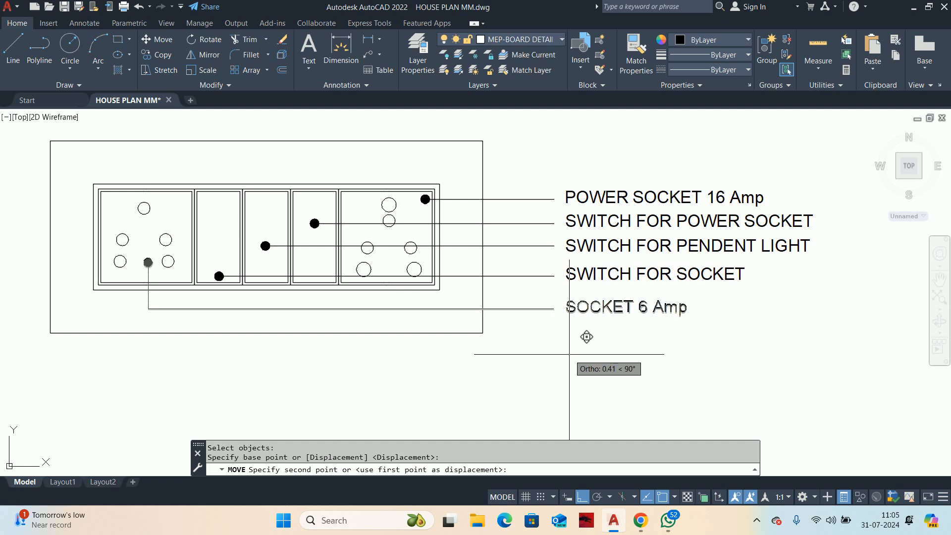
left_click(568, 344)
key("Escape")
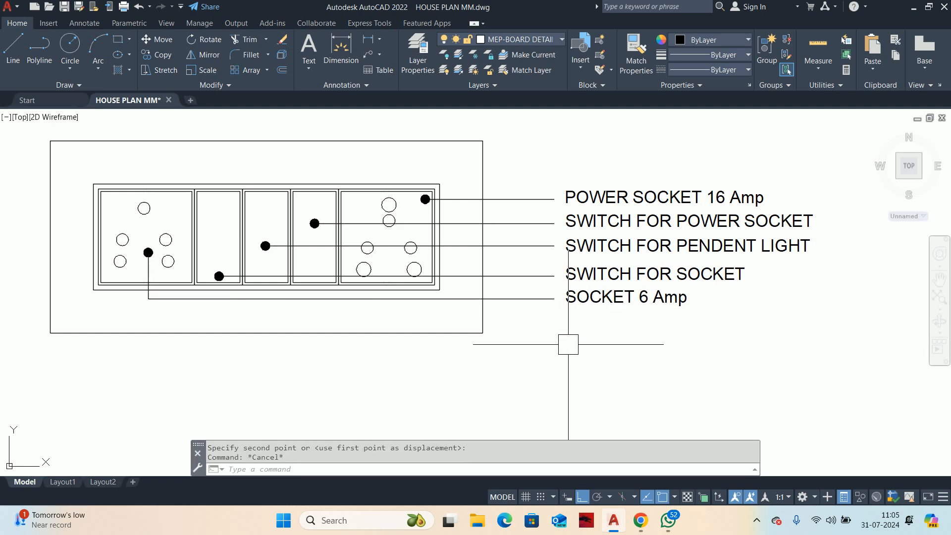
key("Escape")
scroll(574, 297, "down", 2)
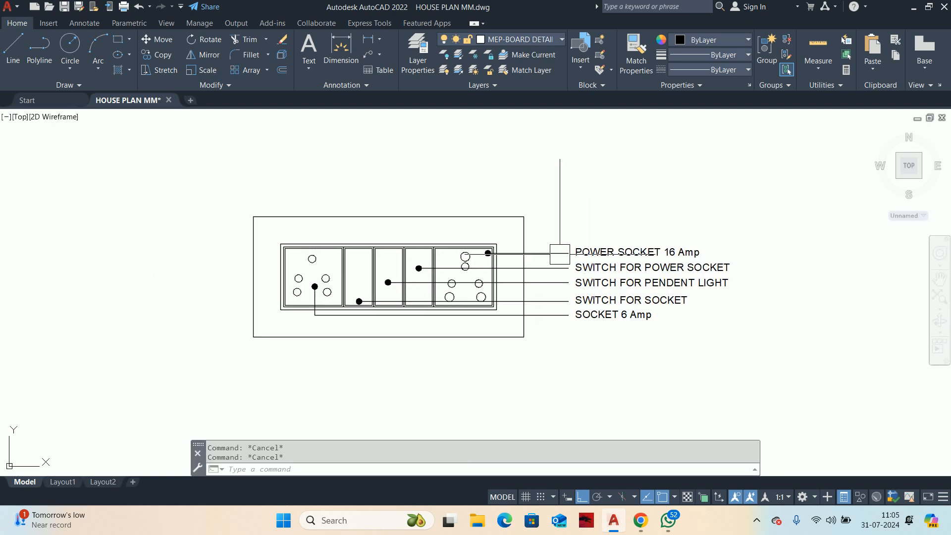
Step: Set the color of all five leaders to red
scroll(555, 315, "up", 2)
left_click(560, 339)
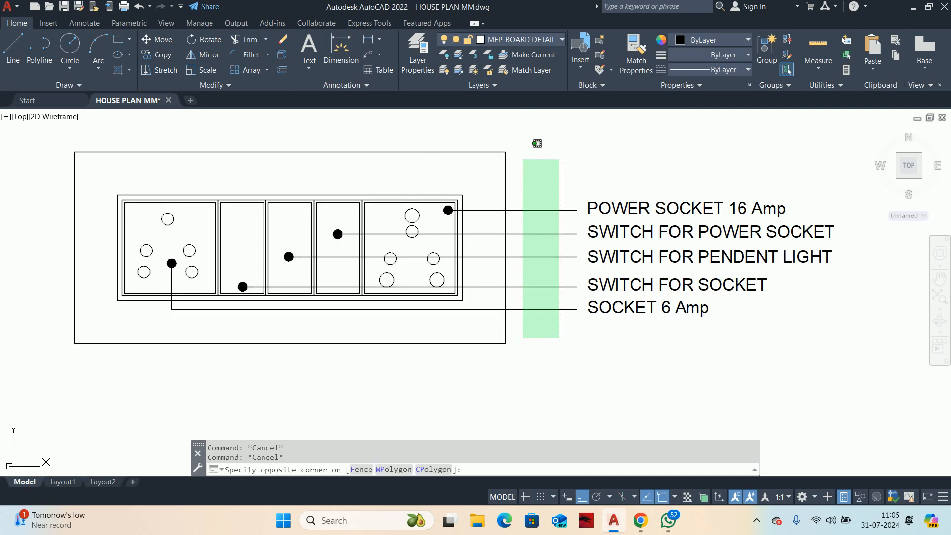
left_click(525, 144)
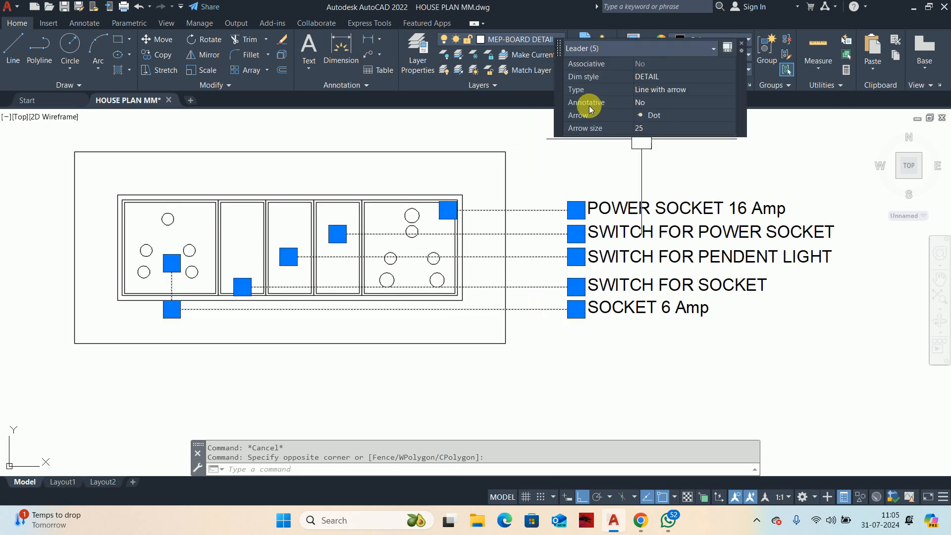
left_click(742, 45)
left_click(734, 44)
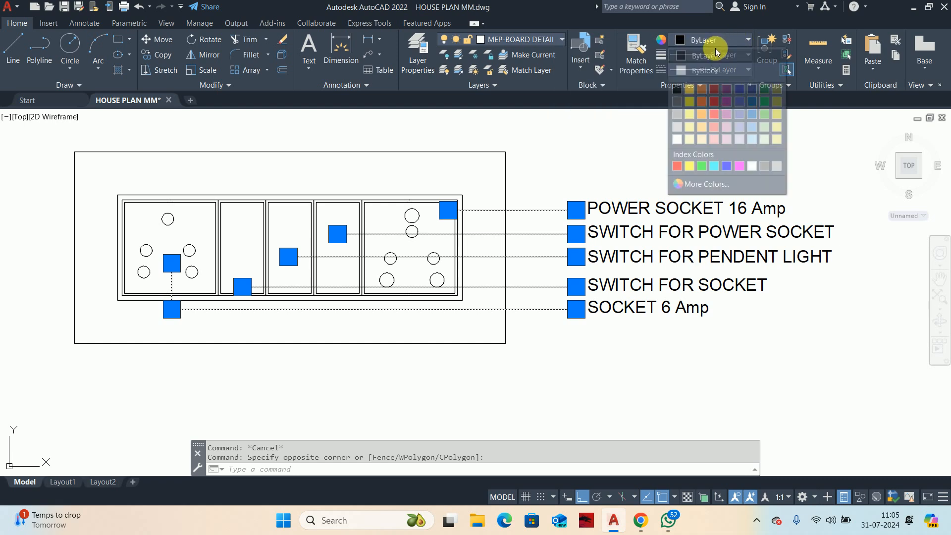
left_click(678, 167)
key("Escape")
scroll(548, 312, "down", 3)
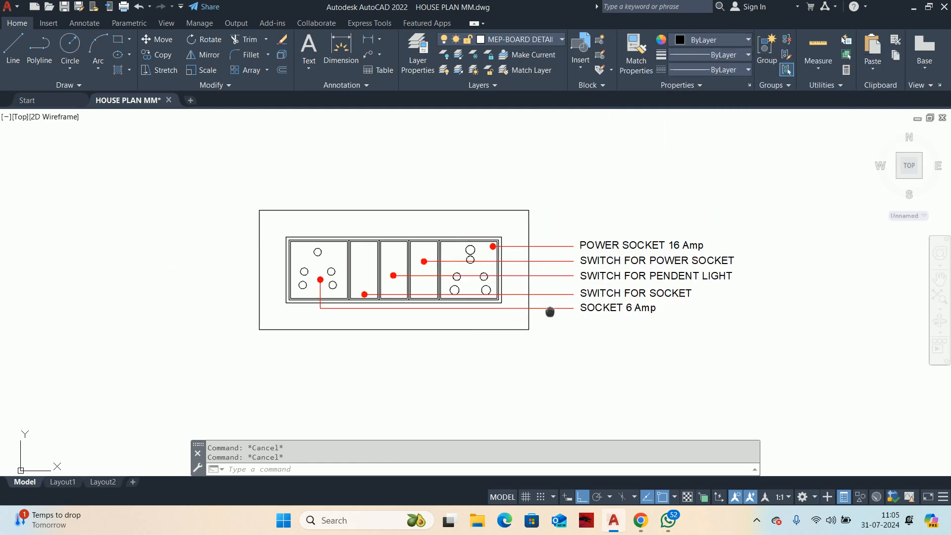
left_click(674, 369)
left_click(568, 219)
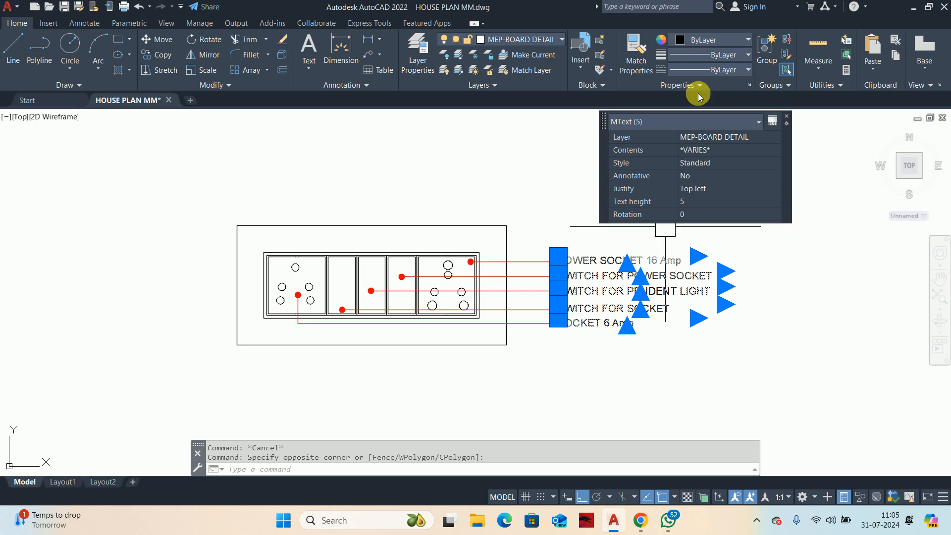
key("Escape")
Step: Copy the "POWER SOCKET 16 Amp" label straight up, above the board's outer rectangle
key("Escape")
type("co")
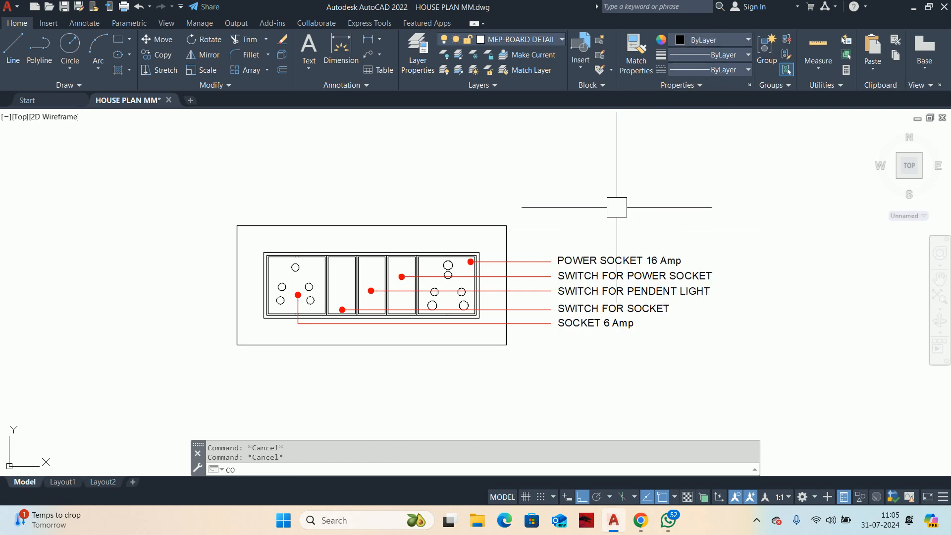
key("Return")
left_click(597, 258)
key("Return")
left_click(597, 250)
left_click(648, 184)
key("Escape")
key("Escape")
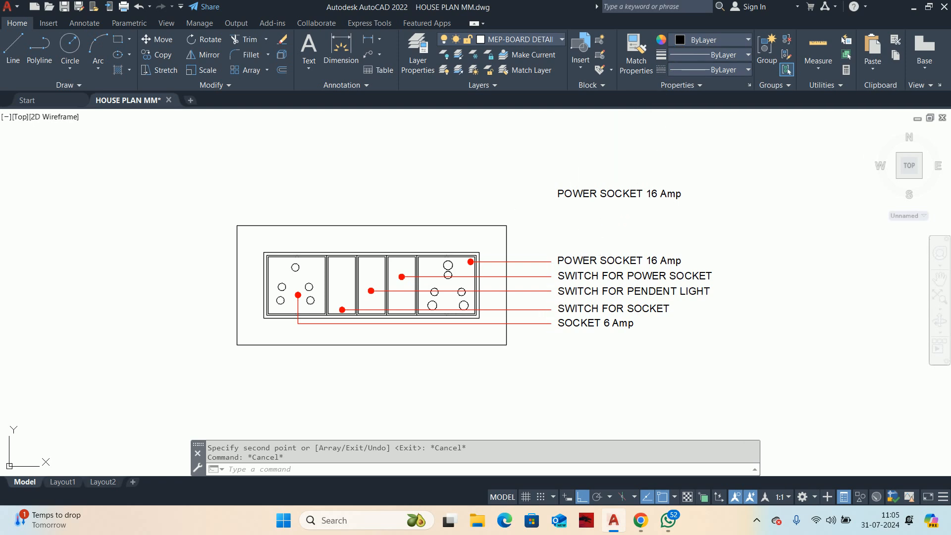
Step: Match the properties of the board's outer rectangle onto the five red leaders
left_click(549, 351)
key("Escape")
key("Escape")
type("MA")
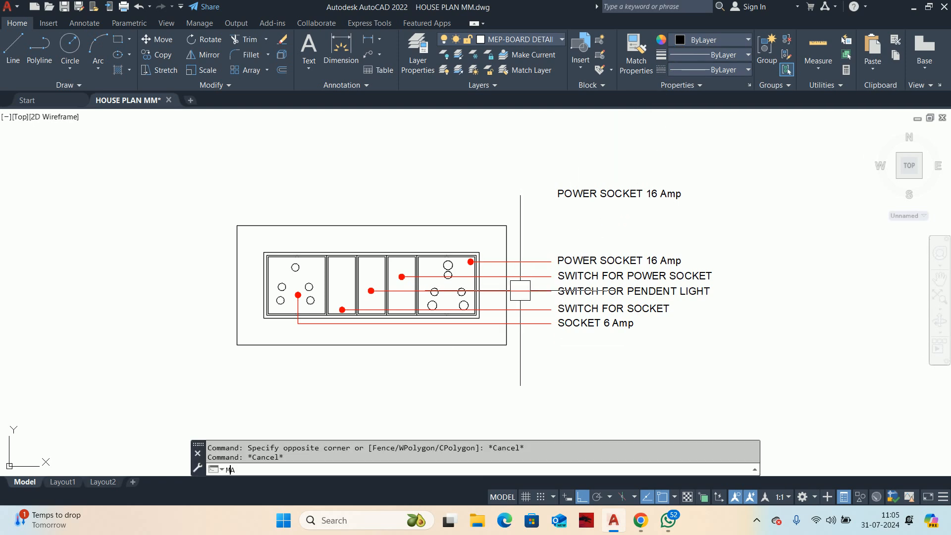
key("Return")
left_click(481, 345)
left_click(543, 356)
left_click(532, 235)
key("Escape")
key("Escape")
Step: Move the copied label horizontally to sit above the start of the board's outer rectangle
scroll(533, 242, "down", 2)
middle_click_drag(532, 244, 544, 233)
scroll(453, 239, "up", 2)
middle_click_drag(454, 238, 454, 258)
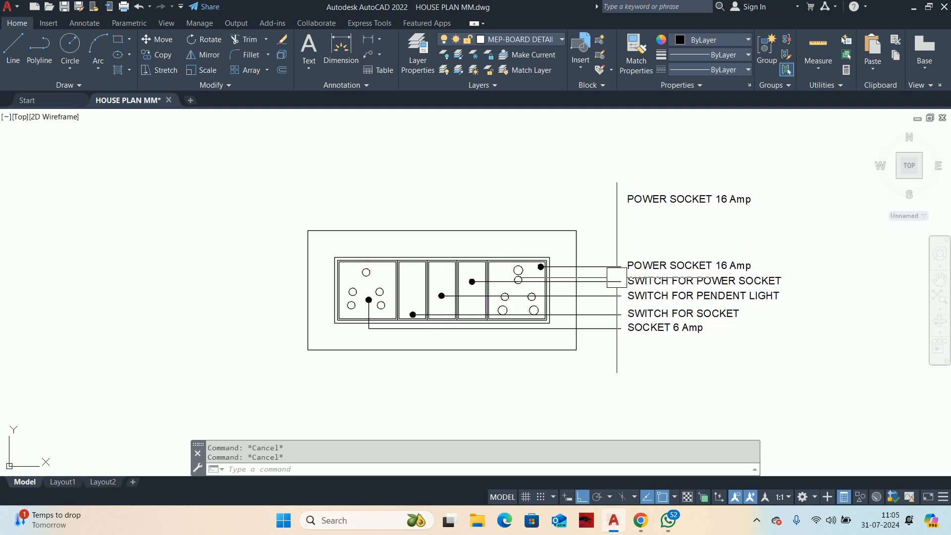
type("m")
key("Return")
left_click(667, 199)
key("Return")
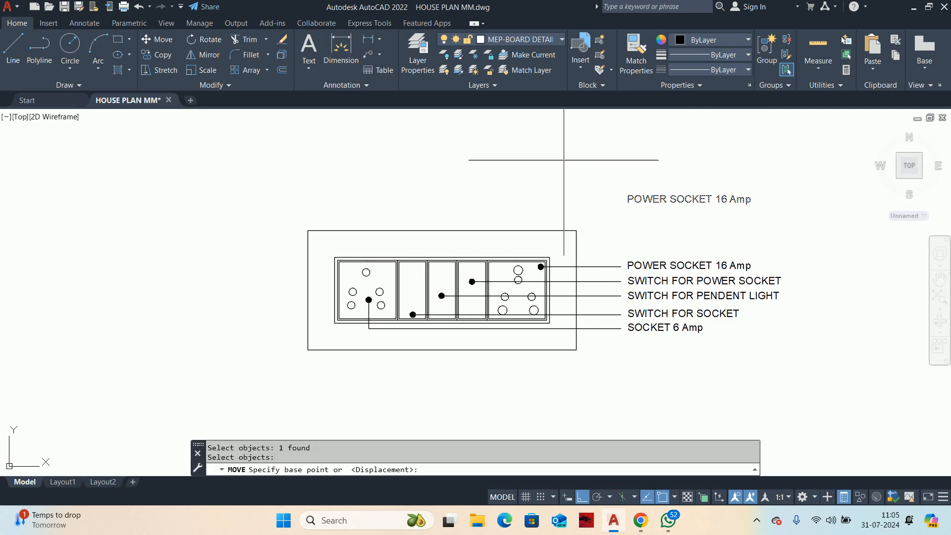
left_click(565, 159)
left_click(248, 171)
key("Escape")
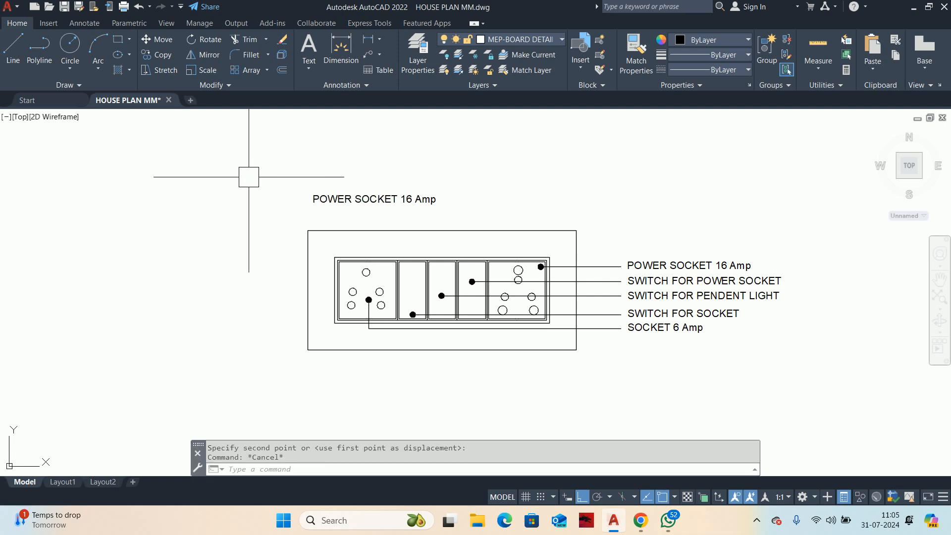
Step: Set the copied label's text height to 10 and widen its text frame so it fits on one line
left_click(446, 196)
left_click(528, 170)
type("1")
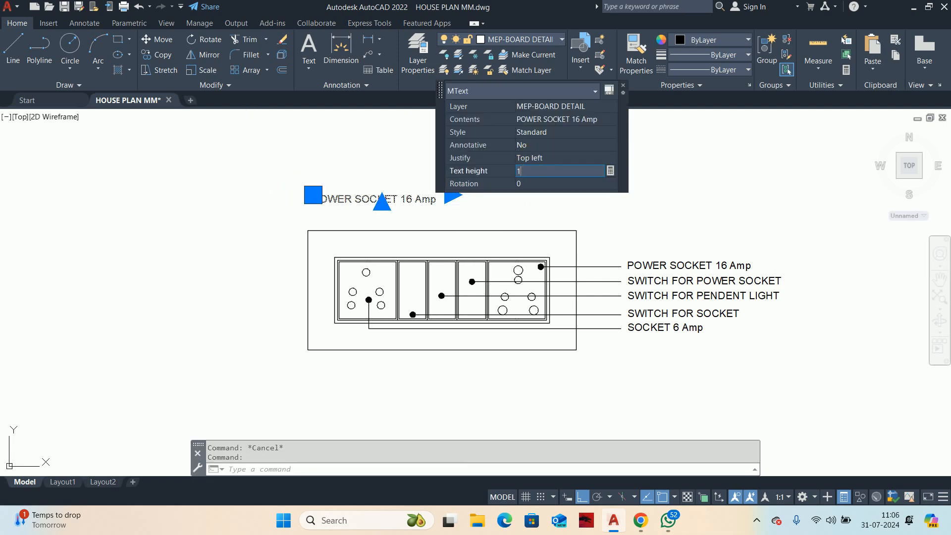
type("0")
key("Return")
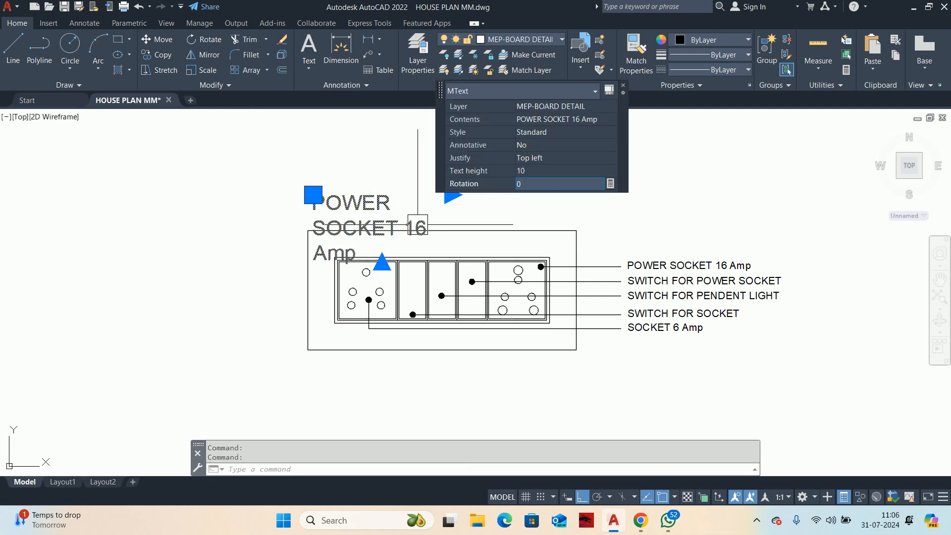
left_click(451, 194)
left_click(761, 194)
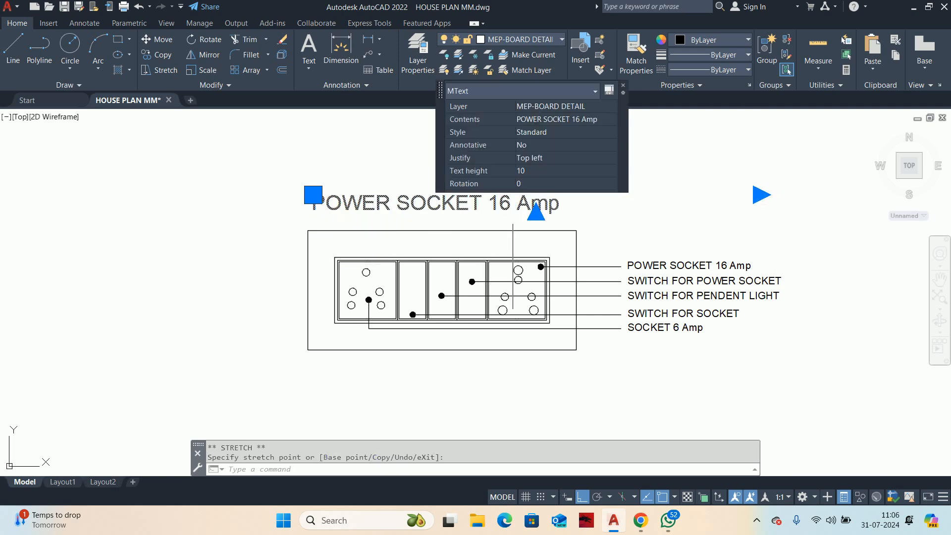
Step: Change the enlarged label above the board to "7 MODULE @ 500MM FROM FFL"
double_click(381, 201)
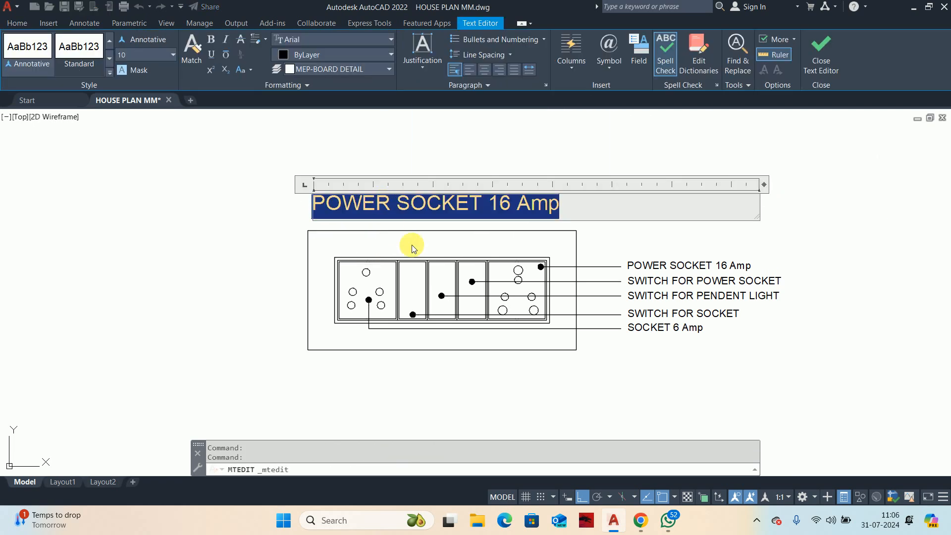
type("7 ")
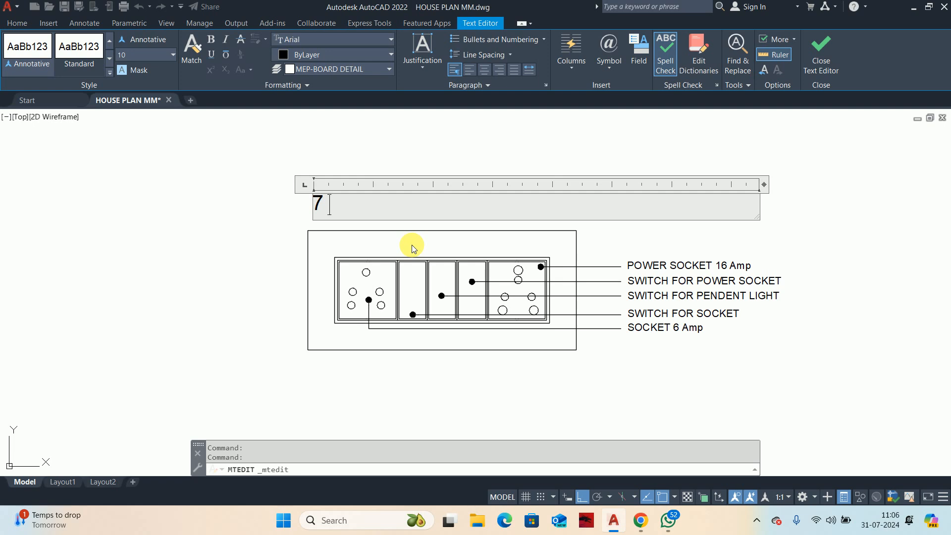
type("MODULE")
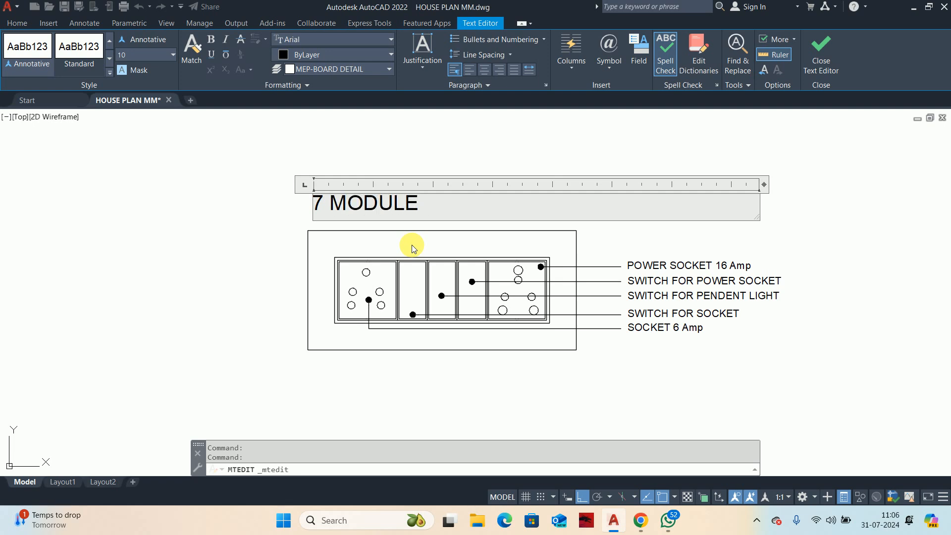
type(" @")
type("500")
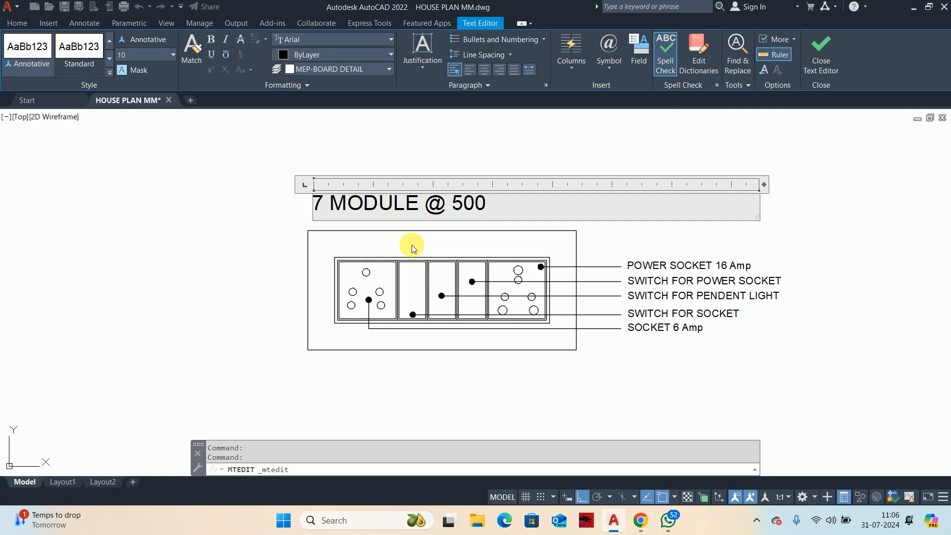
type("MM FROM FFL")
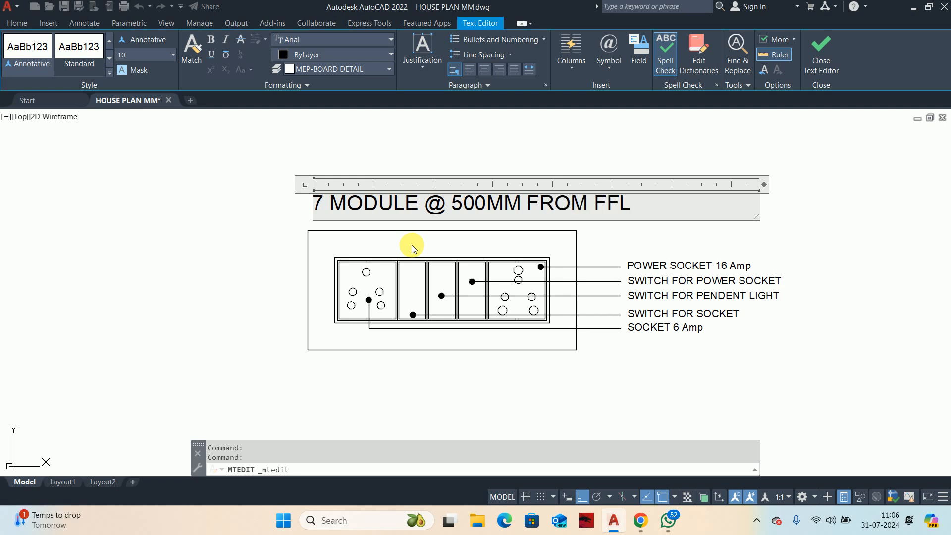
Step: Make the whole "7 MODULE @ 500MM FROM FFL" title bold and underlined
key("ctrl+a")
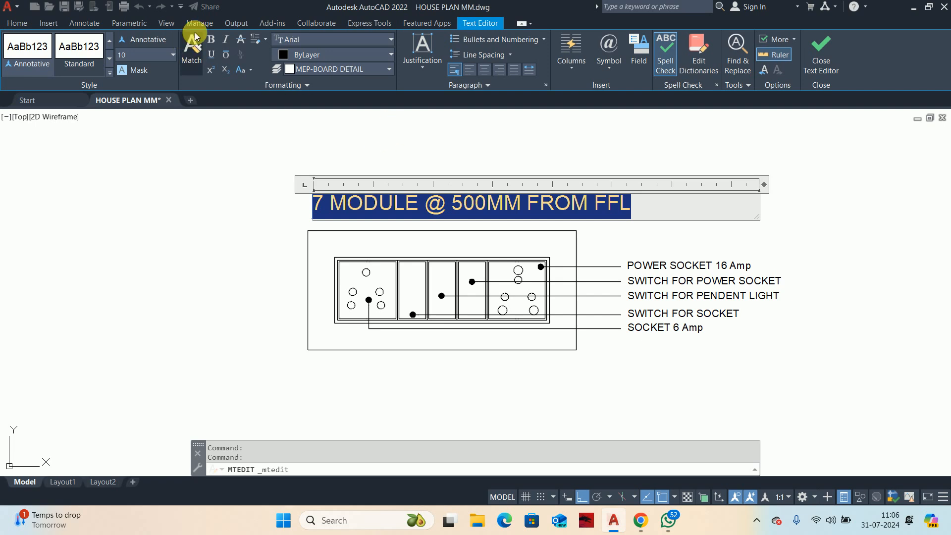
left_click(211, 40)
key("Escape")
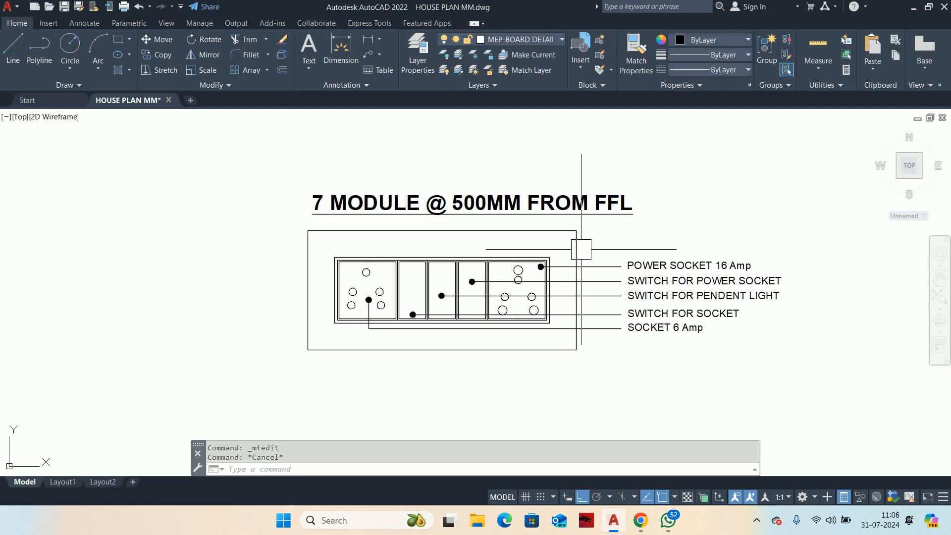
key("Escape")
Step: Try to set the colour of the inner board frame, modules and socket holes to index colour 8
scroll(614, 253, "down", 4)
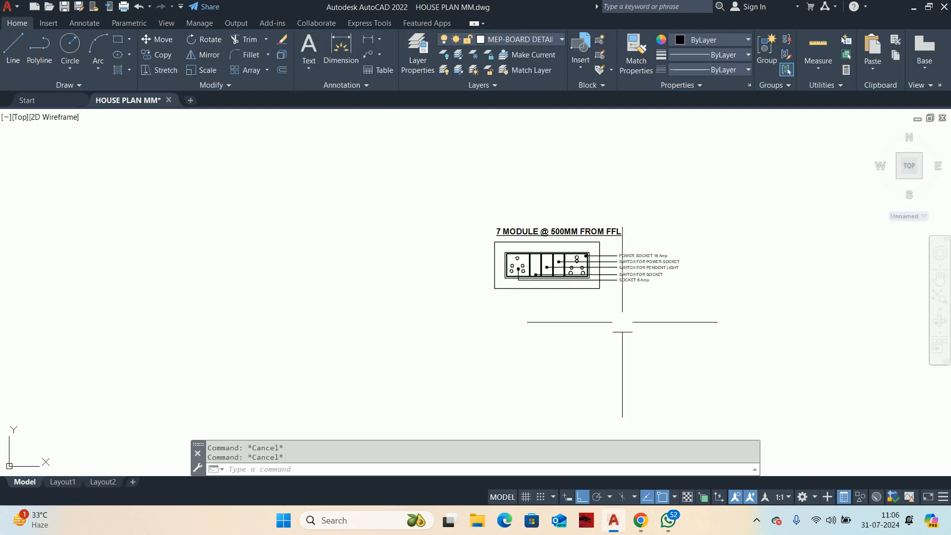
scroll(622, 322, "up", 4)
scroll(548, 282, "up", 1)
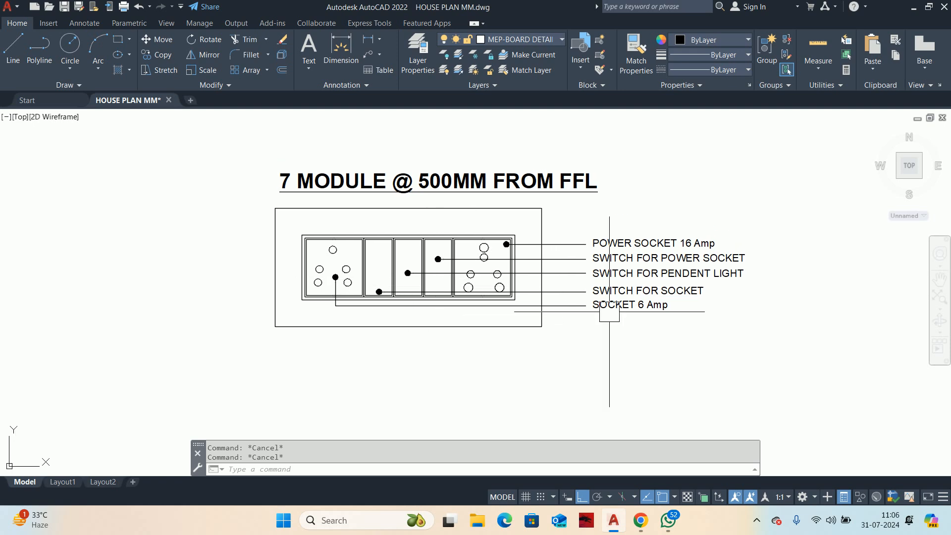
scroll(287, 230, "up", 2)
left_click(287, 229)
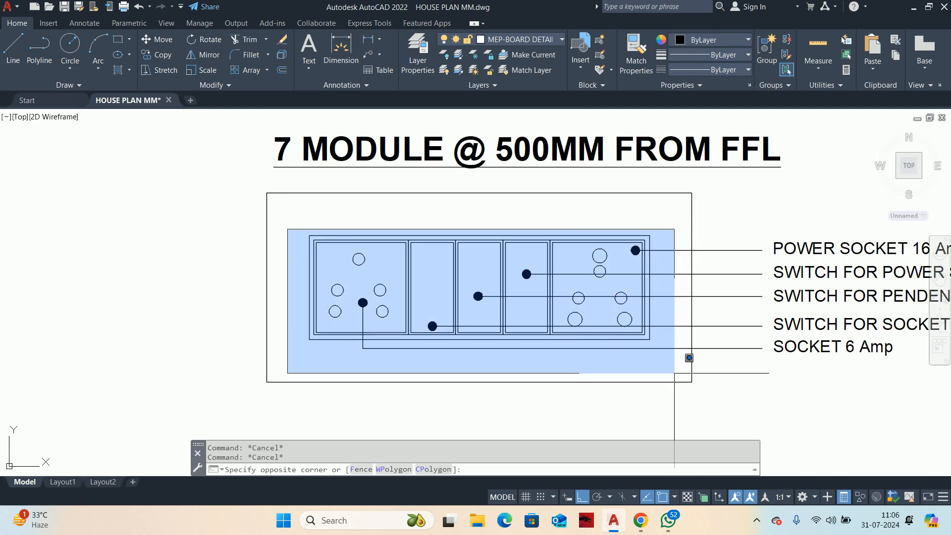
left_click(682, 363)
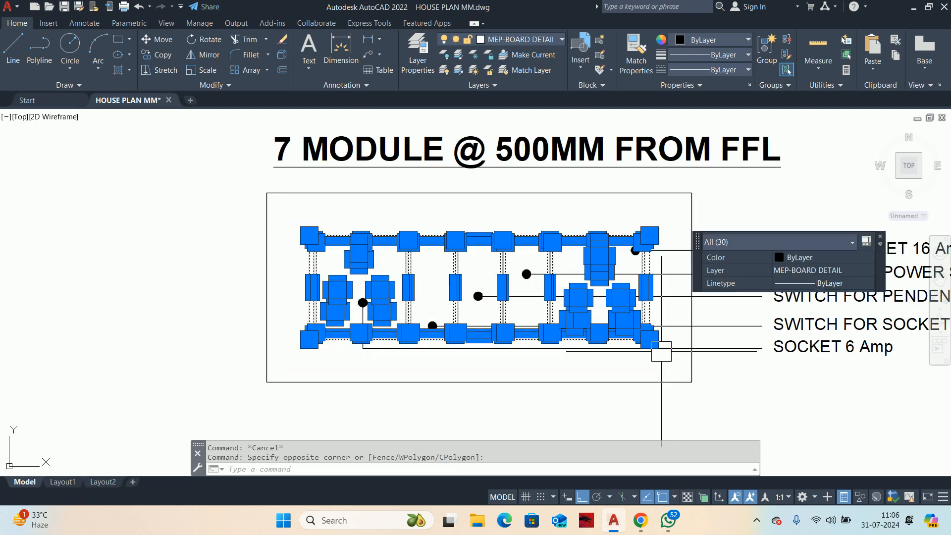
left_click(814, 257)
left_click(813, 258)
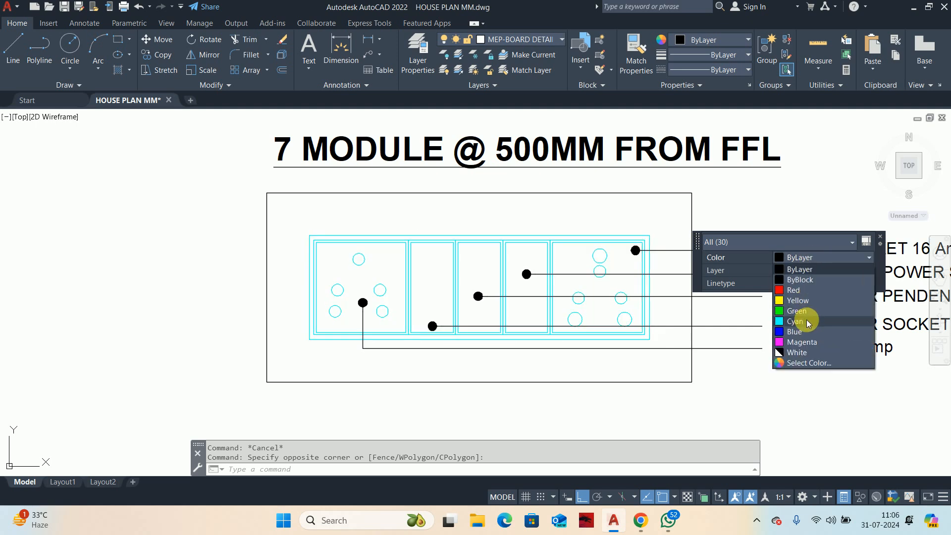
left_click(803, 364)
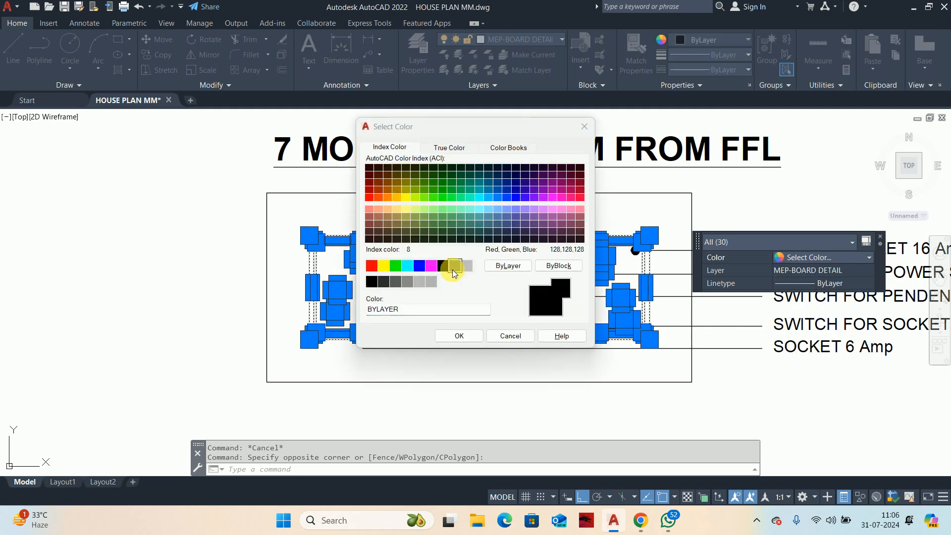
left_click(452, 270)
left_click(456, 336)
key("Escape")
key("Escape")
middle_click_drag(308, 301, 328, 295)
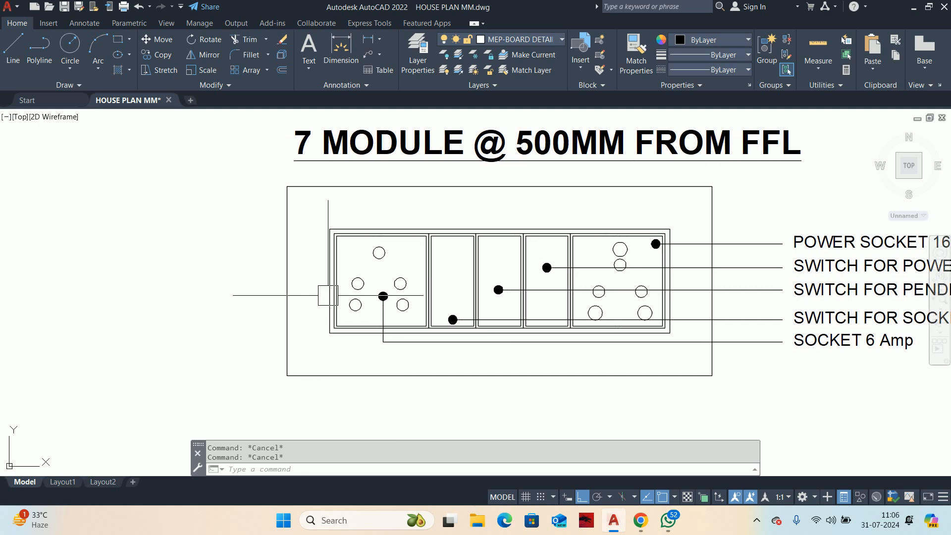
scroll(328, 295, "up", 3)
type("m")
key("Return")
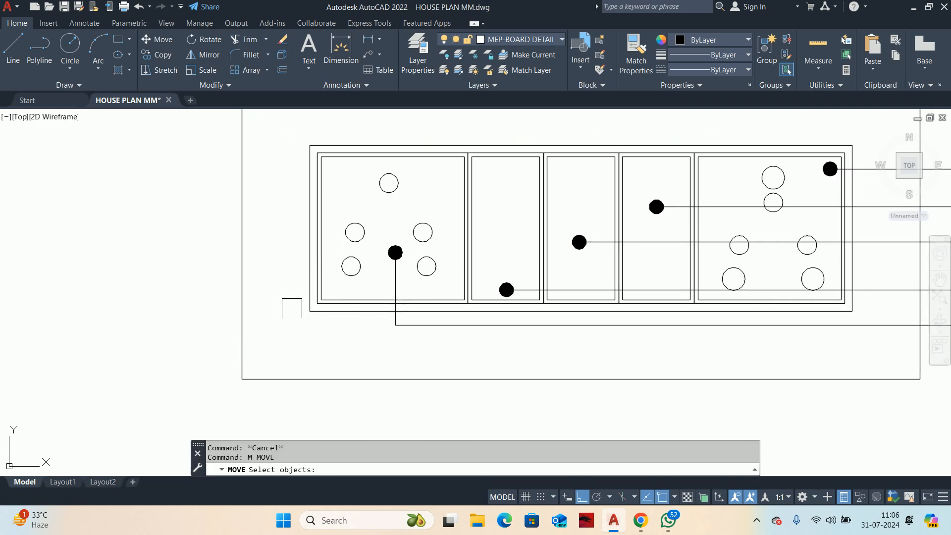
left_click(305, 303)
left_click(247, 325)
key("Return")
scroll(267, 309, "down", 4)
key("Escape")
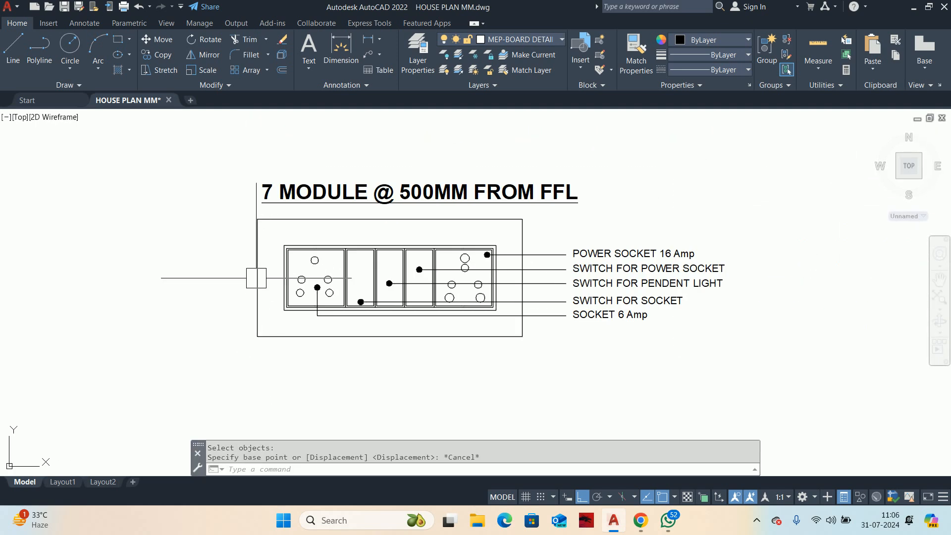
key("Escape")
Step: Try to set the outer rectangle together with all inner board shapes to index colour 8
left_click(200, 210)
left_click(565, 379)
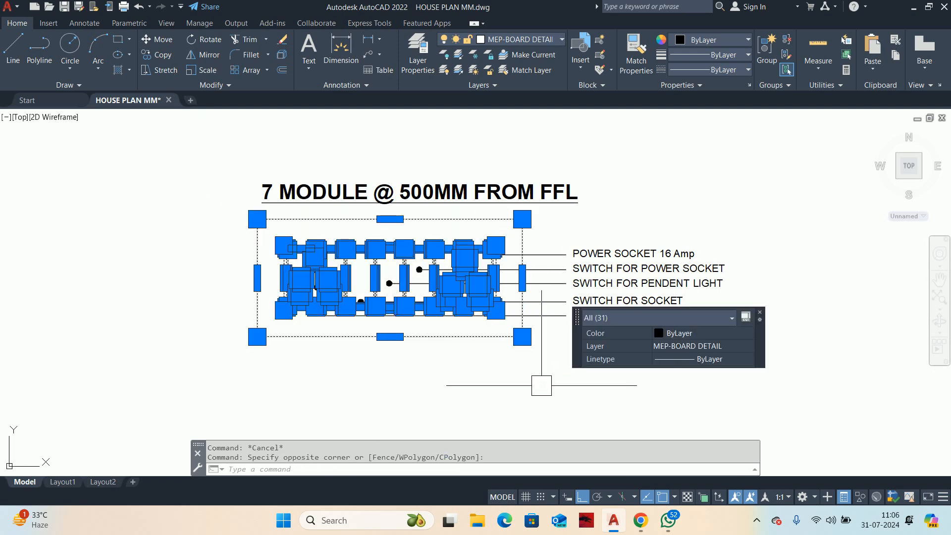
left_click(691, 333)
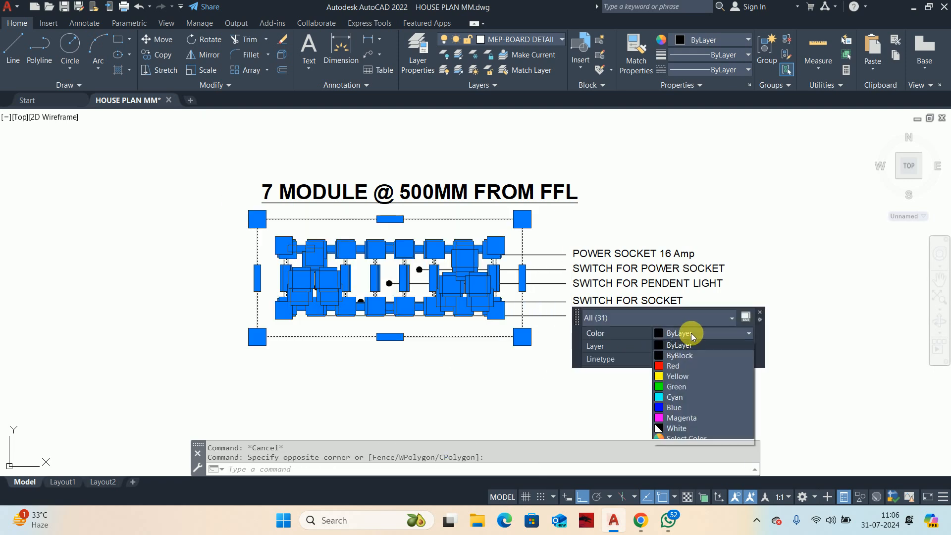
left_click(695, 439)
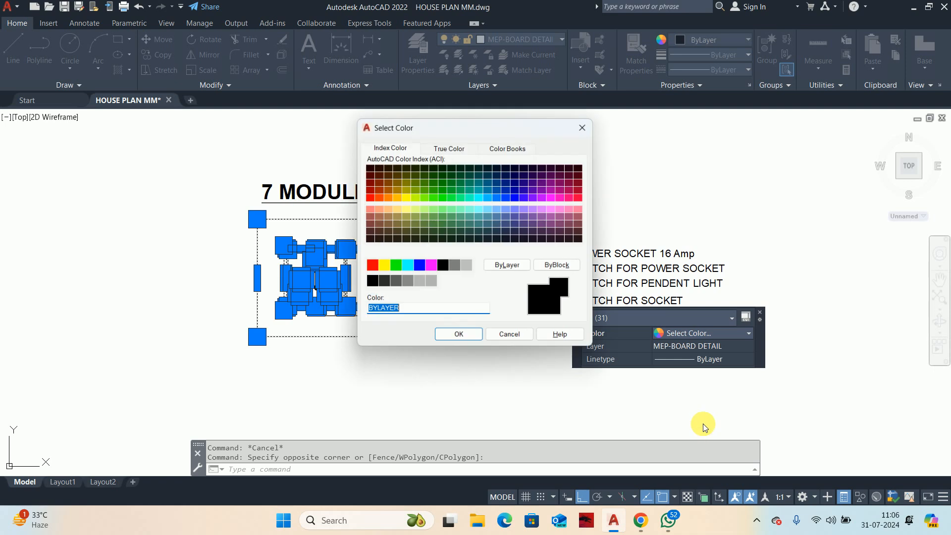
left_click(455, 266)
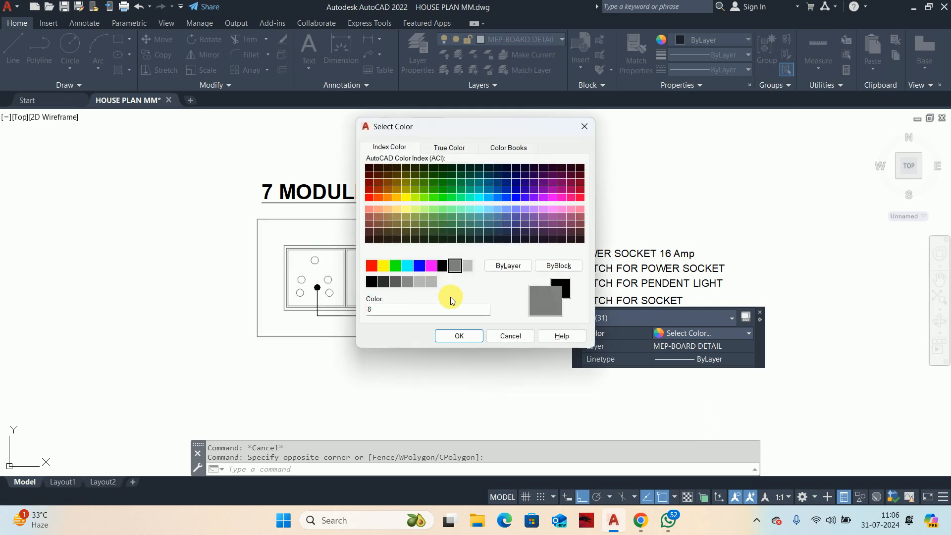
left_click(448, 334)
key("Escape")
key("Escape")
Step: Set the colour of only the board's outer rectangle to index colour 253
middle_click_drag(363, 344, 398, 357)
scroll(380, 332, "up", 4)
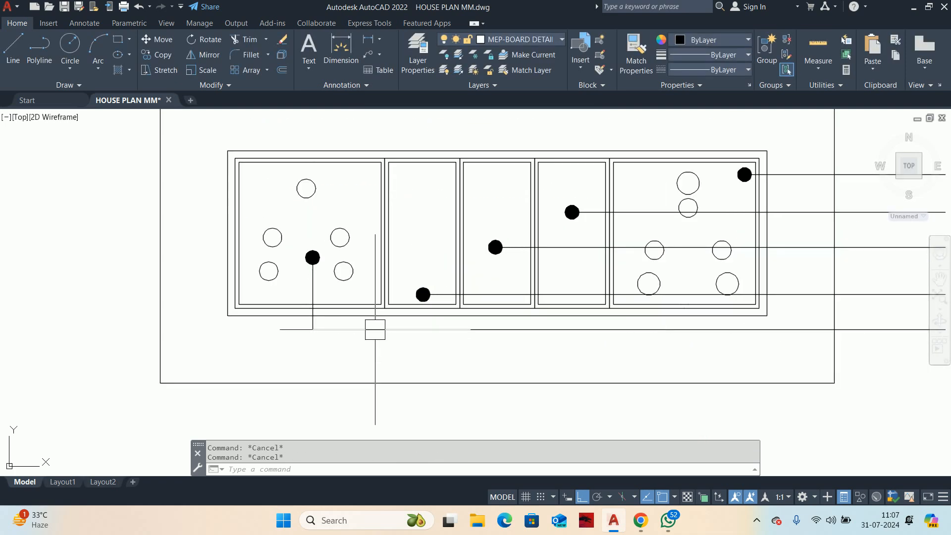
scroll(568, 350, "down", 2)
middle_click_drag(568, 351, 406, 354)
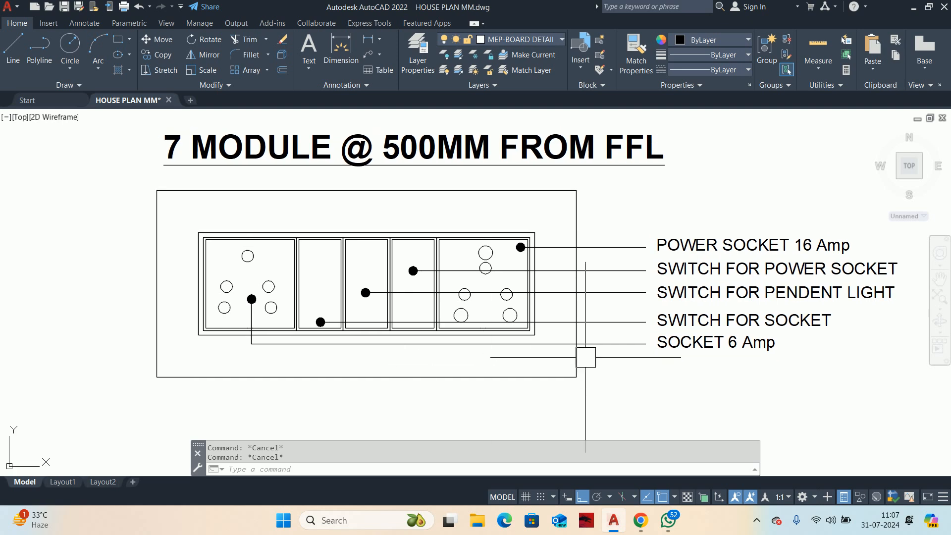
left_click(152, 266)
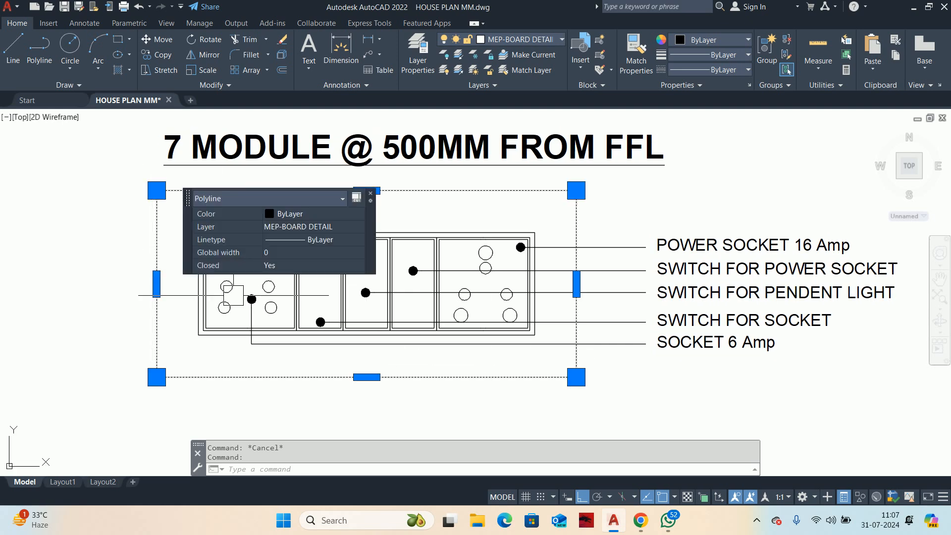
left_click(269, 267)
left_click(299, 213)
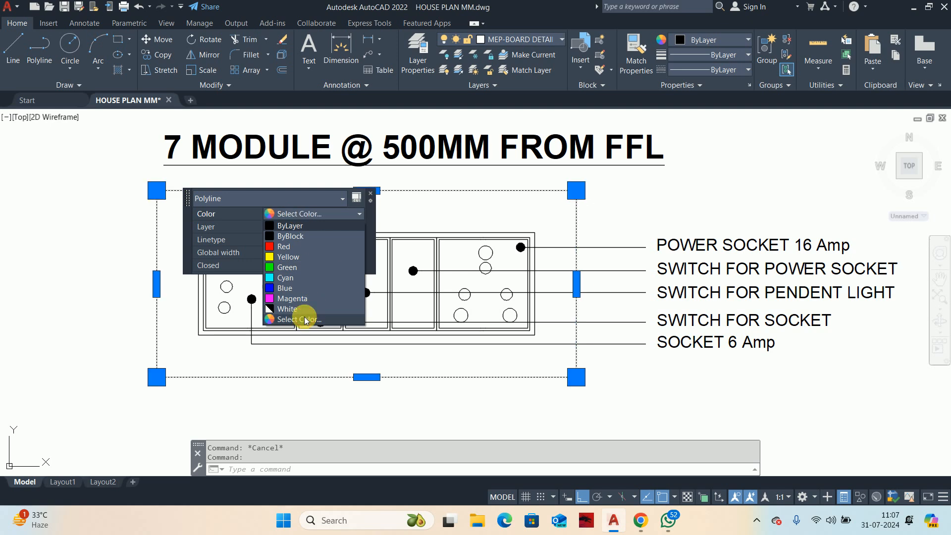
left_click(300, 319)
left_click(397, 283)
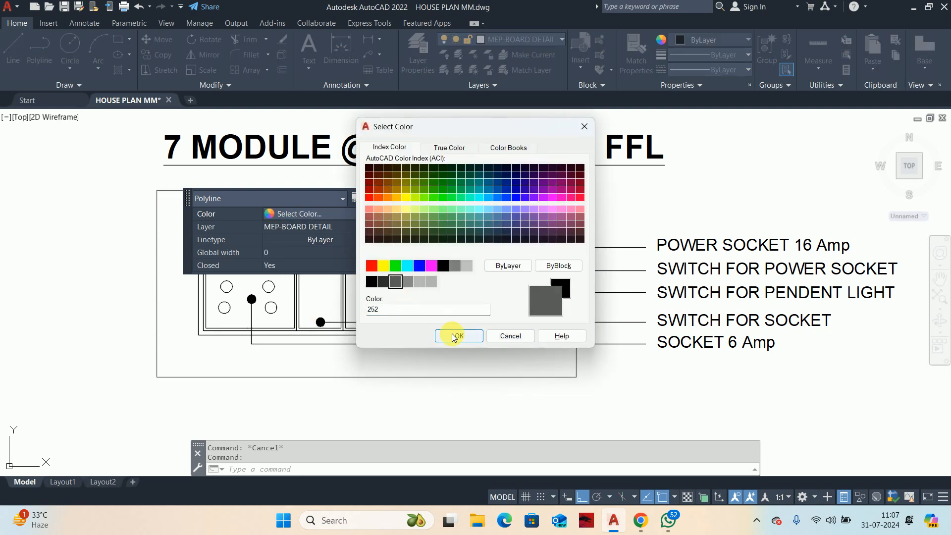
left_click(407, 282)
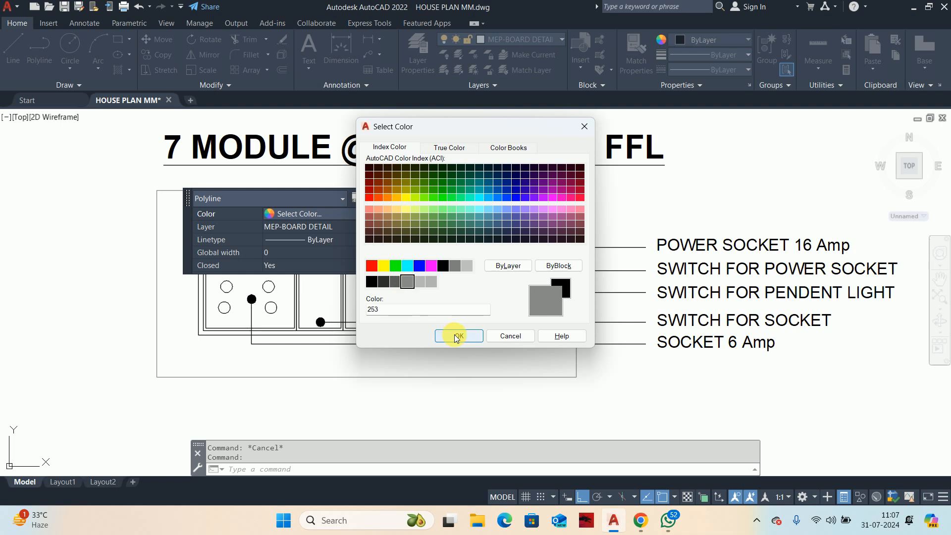
left_click(457, 335)
key("Escape")
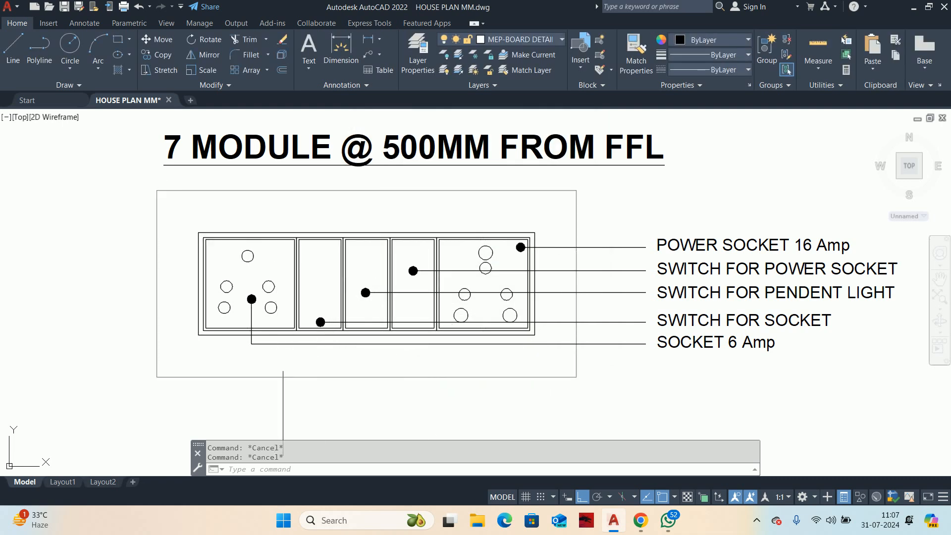
Step: Match the outer rectangle's properties onto the inner board frame, module rectangles and socket circles
middle_click_drag(282, 361, 353, 332)
type("ma")
key("space")
left_click(286, 346)
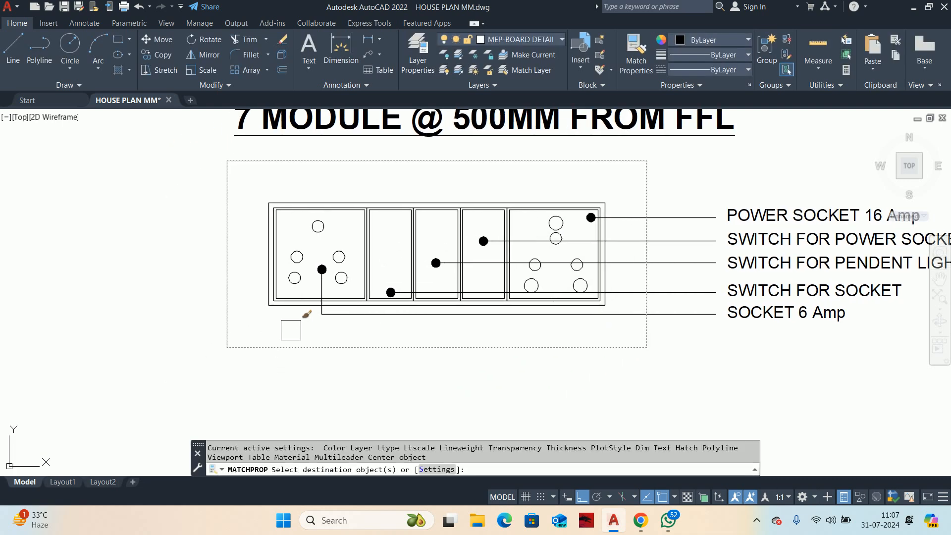
left_click(251, 199)
left_click(646, 319)
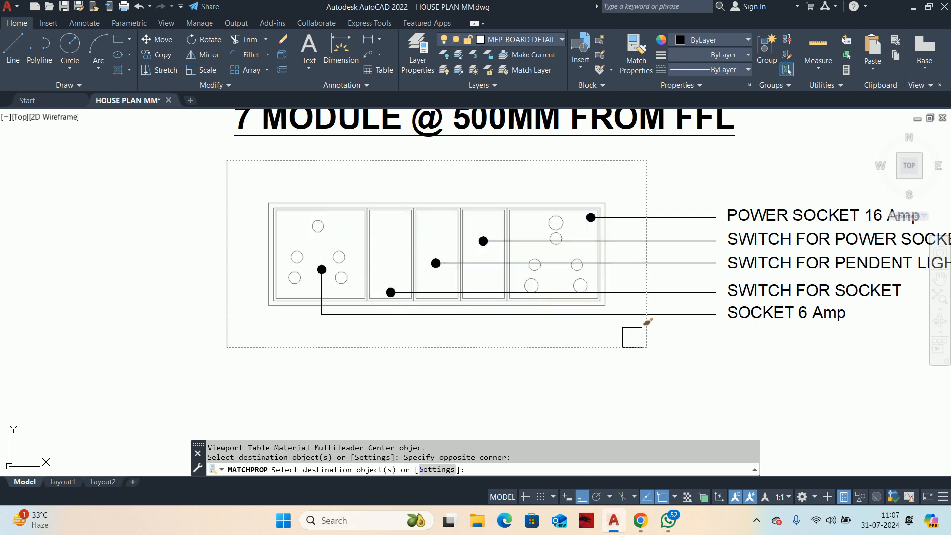
key("Escape")
Step: Move the "SWITCH FOR SOCKET" leader and label straight up by about 1.17 to even out the label spacing
scroll(521, 317, "down", 2)
scroll(520, 337, "up", 2)
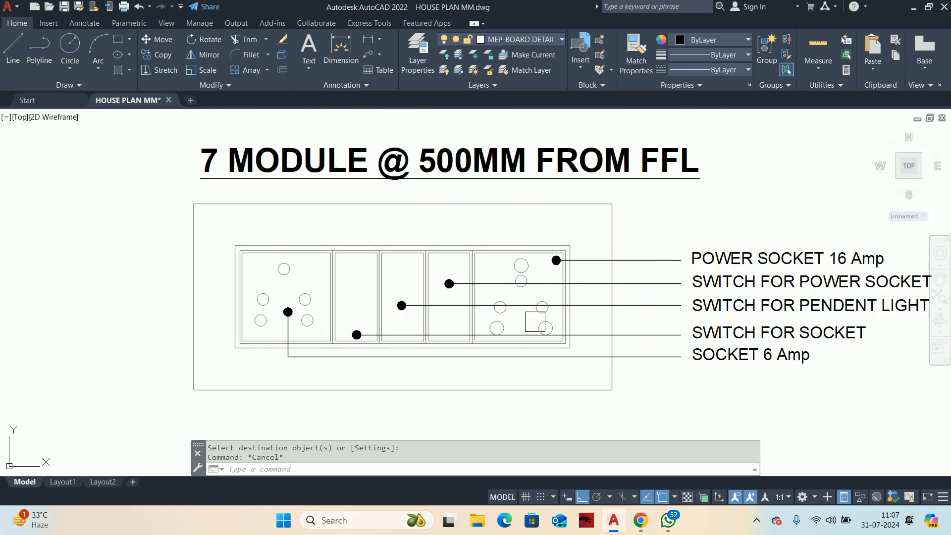
middle_click_drag(520, 346, 521, 337)
scroll(753, 340, "up", 4)
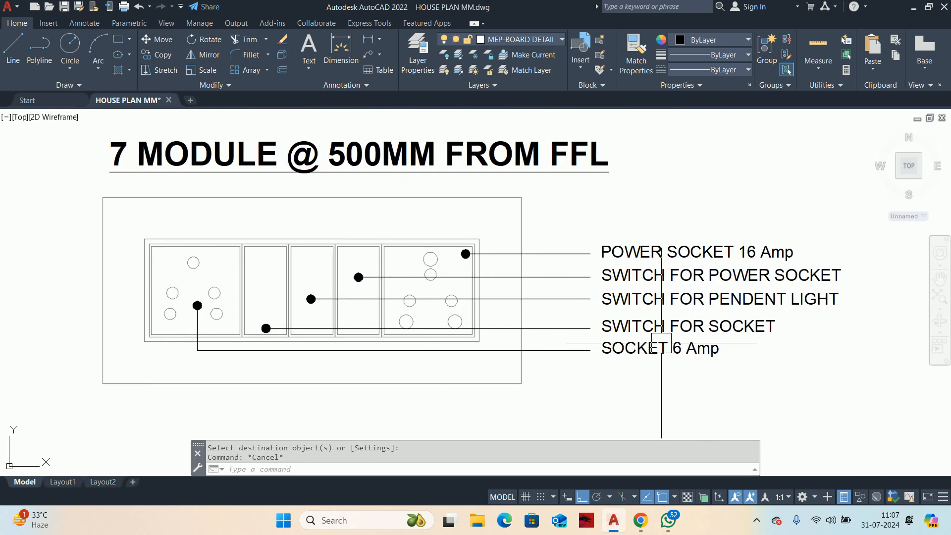
type("m")
key("Return")
left_click(565, 295)
key("Return")
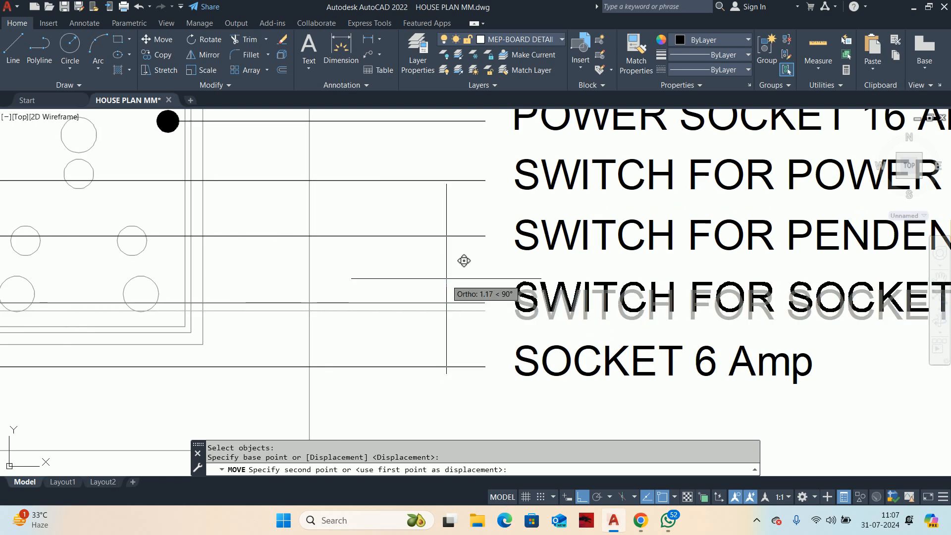
left_click(446, 276)
key("Escape")
key("Escape")
scroll(492, 323, "down", 5)
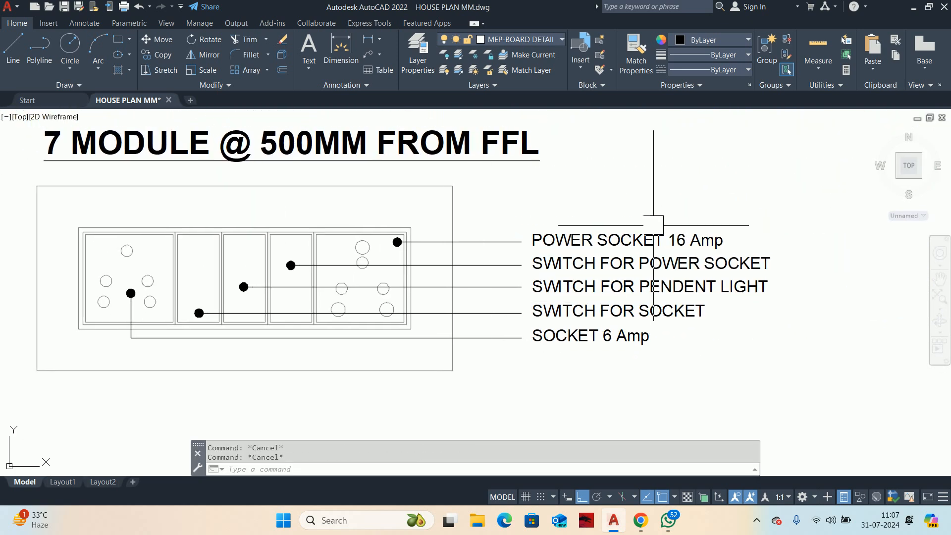
Step: Draw a border rectangle enclosing the "7 MODULE @ 500MM FROM FFL" title, the board and all its leader labels
mouse_move(556, 316)
middle_mouse_down()
mouse_move(621, 316)
mouse_move(670, 337)
middle_mouse_up()
scroll(561, 245, "down", 2)
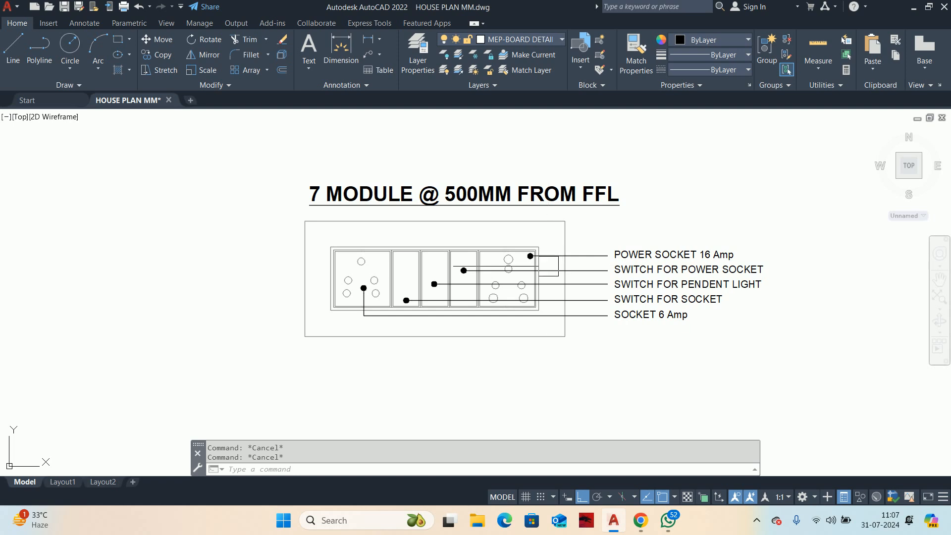
type("rec")
key("Return")
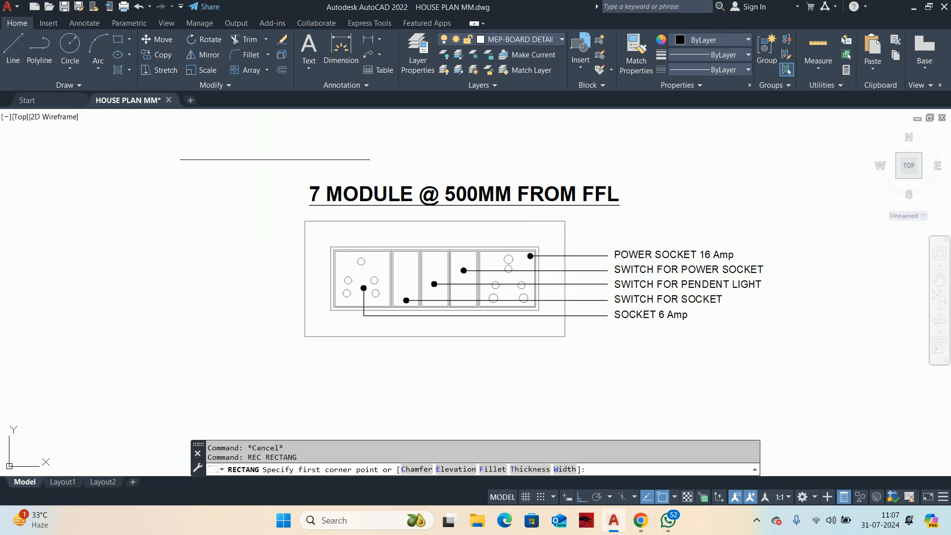
left_click(292, 173)
left_click(786, 360)
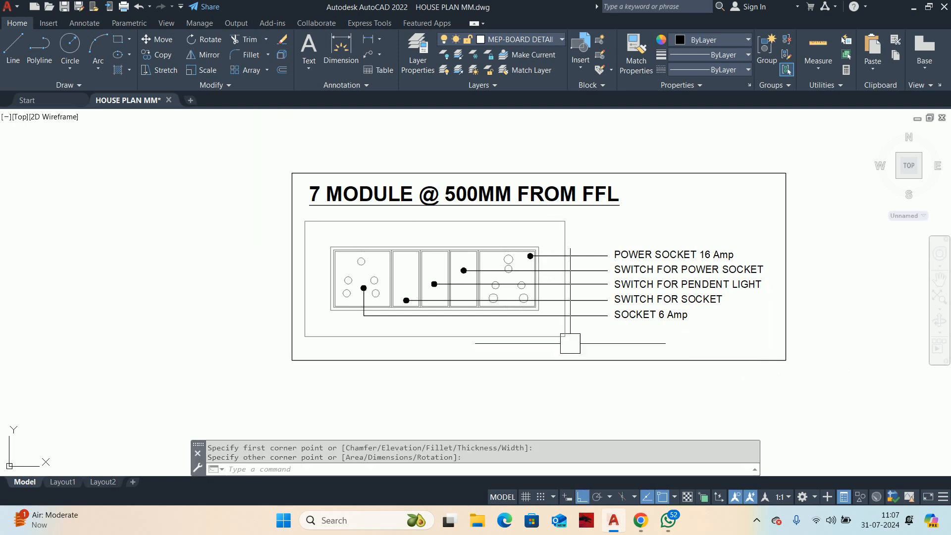
middle_click_drag(568, 340, 481, 328)
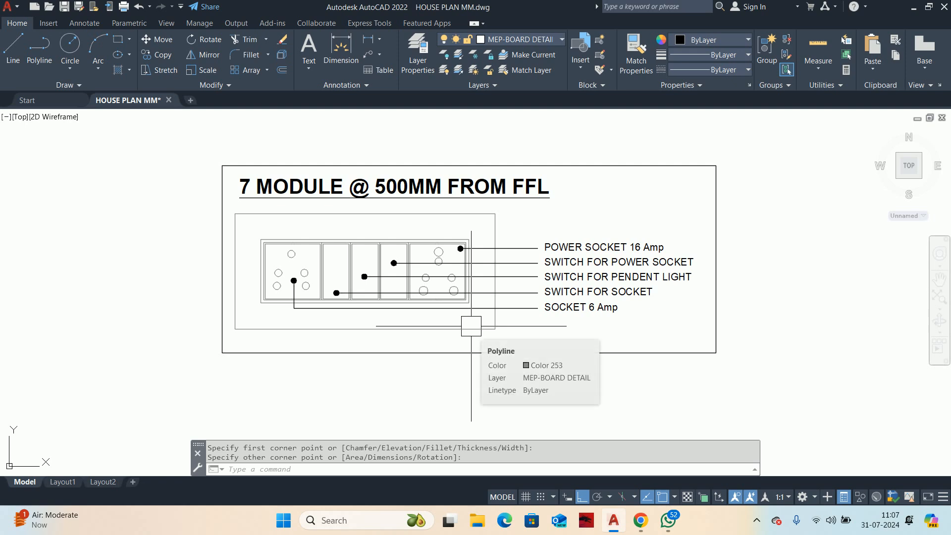
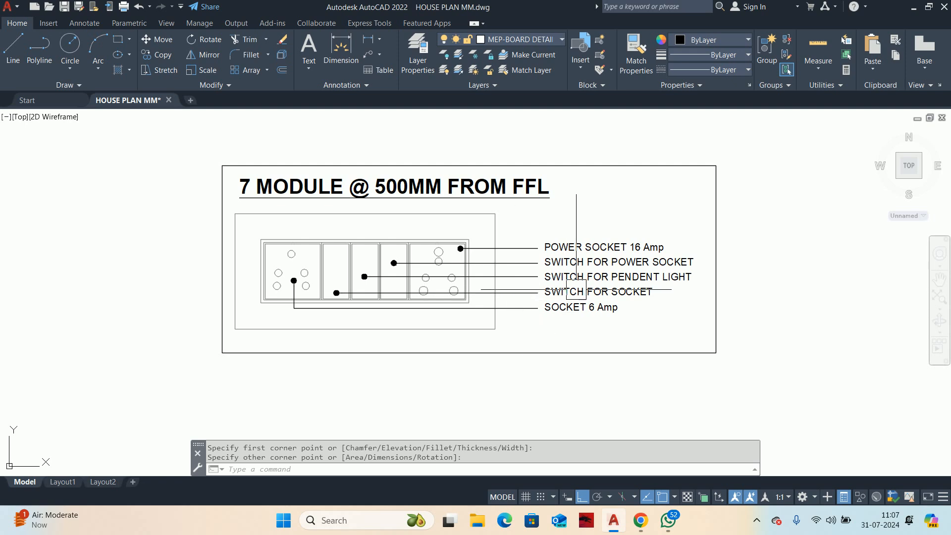
Step: Group the bordered 7-module switchboard detail, including its title, board linework and leader labels
key("Escape")
key("Escape")
scroll(605, 346, "down", 5)
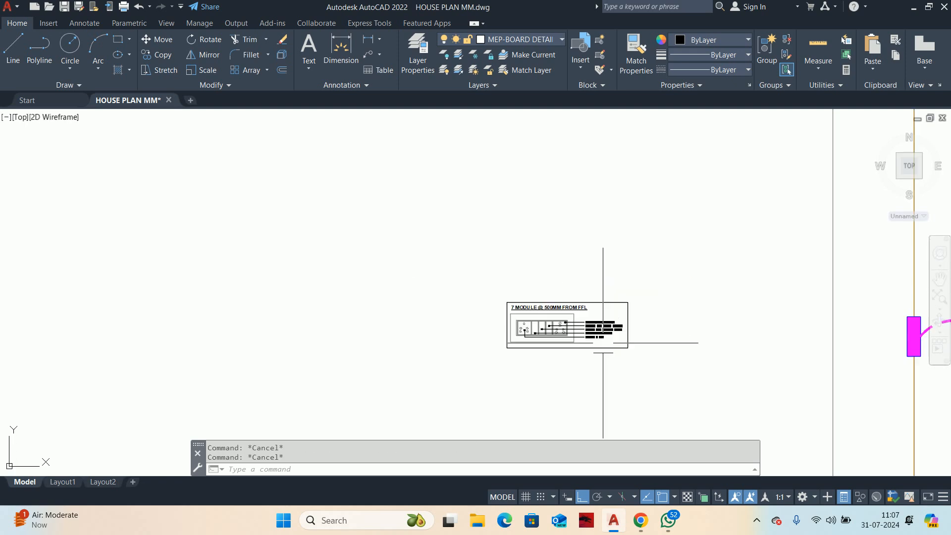
scroll(595, 344, "up", 3)
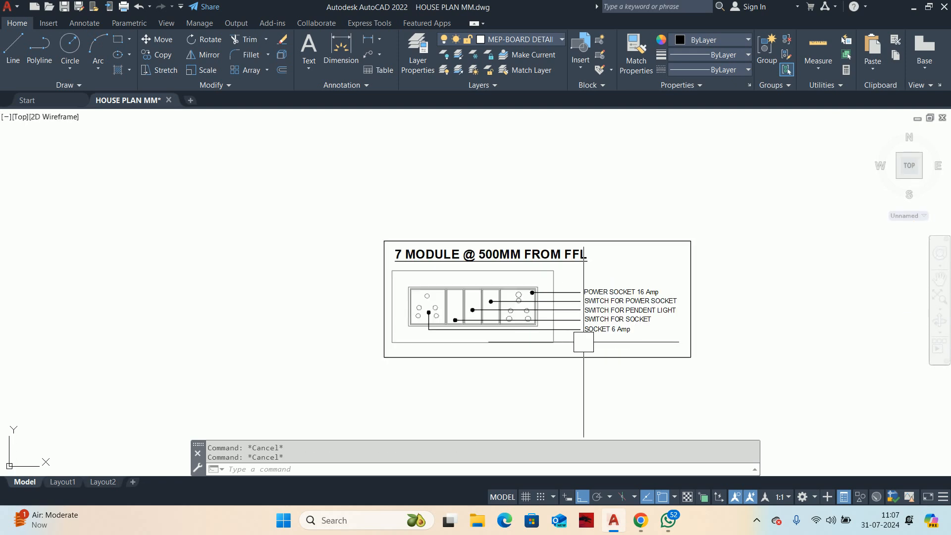
type("GR")
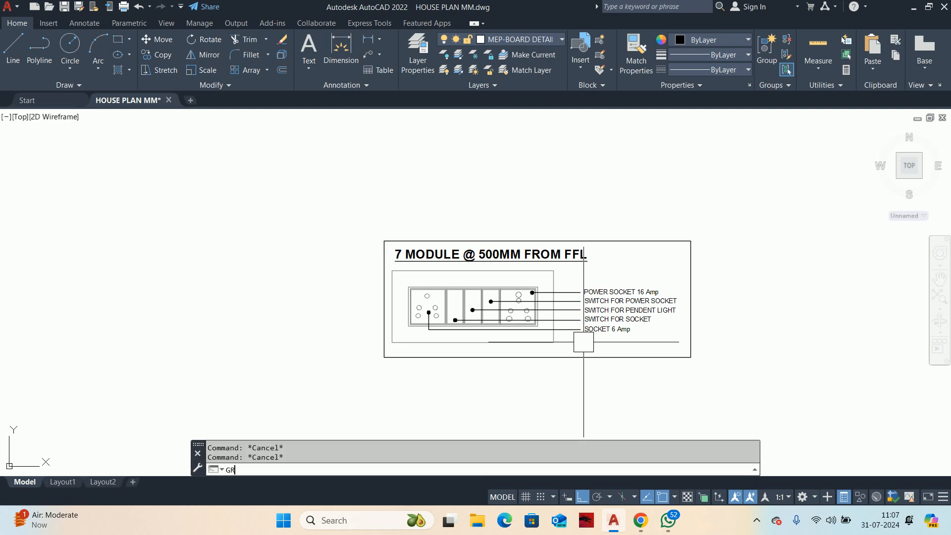
type("OUP")
key("Return")
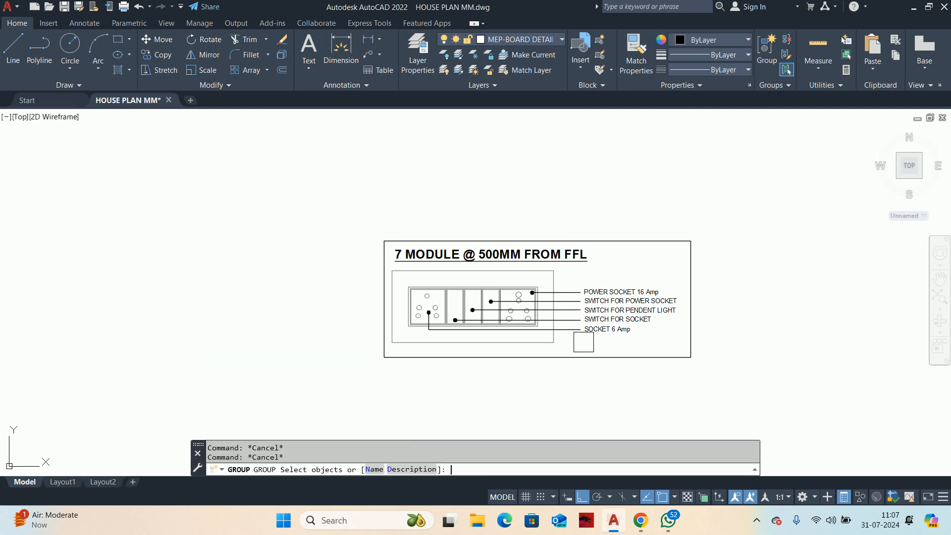
left_click(368, 210)
left_click(793, 419)
key("Return")
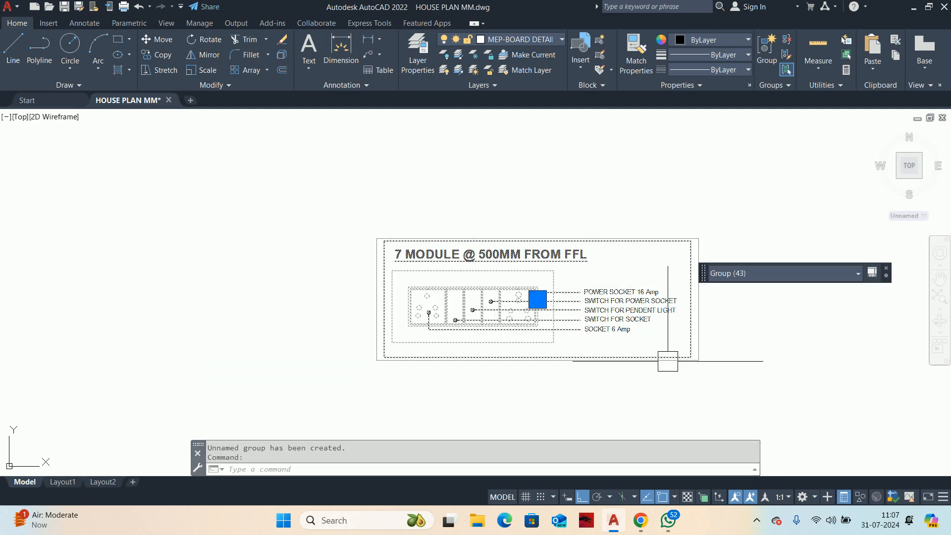
key("Escape")
key("Escape")
Step: Draw a straight horizontal leader with its arrowhead at the upper magenta switchboard on the bedroom's outer wall, ending at the detail's border
scroll(667, 361, "down", 10)
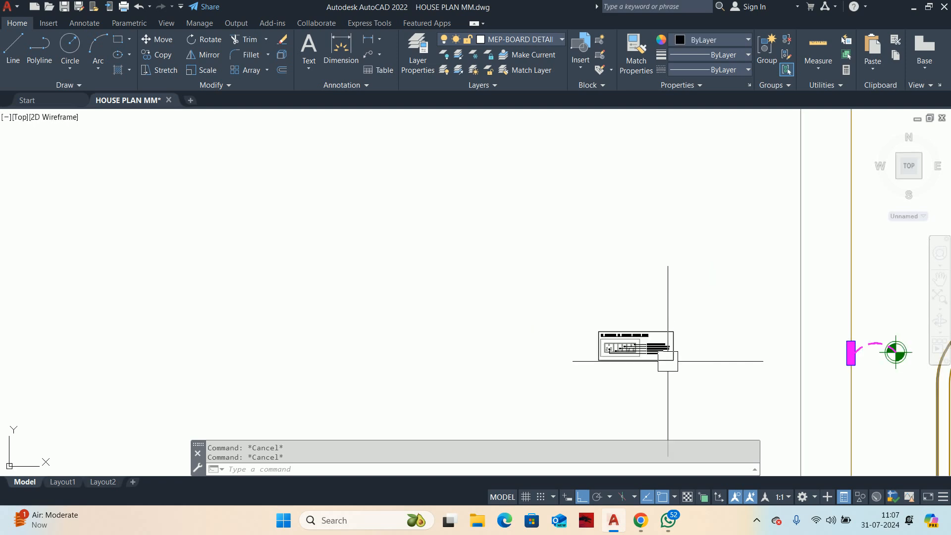
middle_click_drag(667, 361, 600, 329)
scroll(620, 329, "up", 4)
scroll(620, 329, "up", 2)
type("LE")
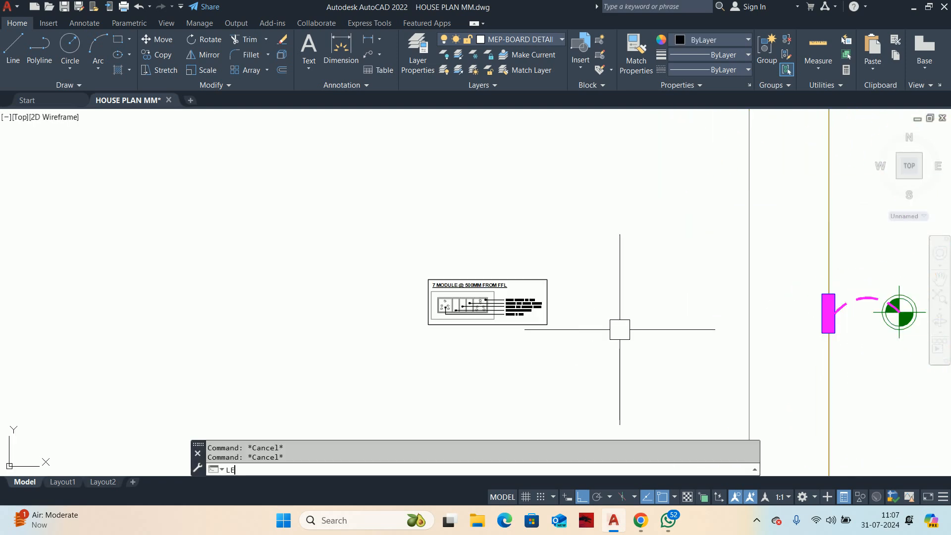
key("Return")
left_click(816, 314)
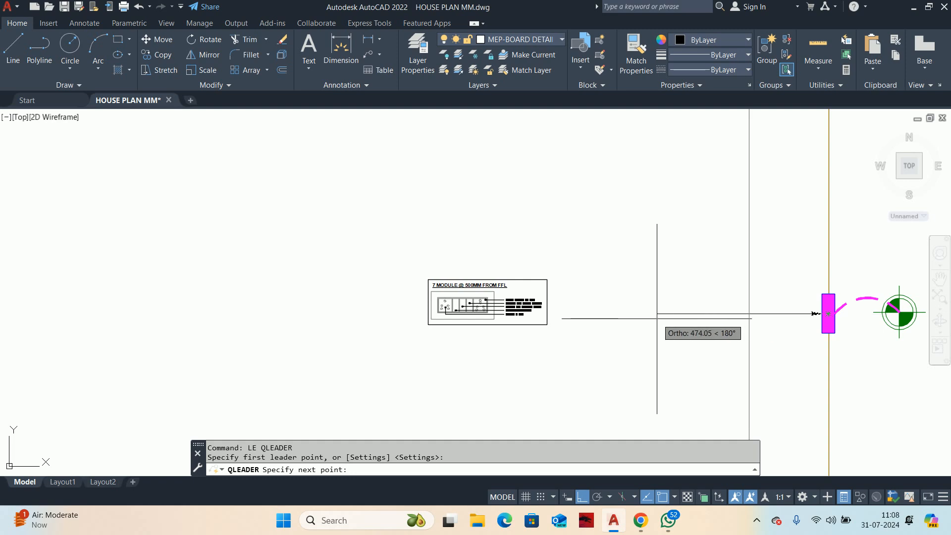
left_click(546, 313)
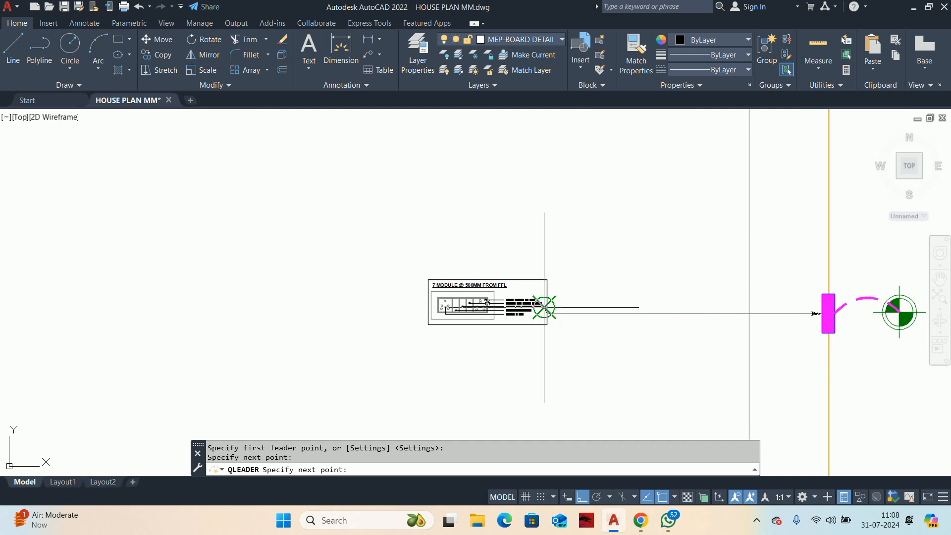
key("Escape")
Step: Scale the grouped 7-module detail by a factor of 5 about the point where the leader meets its border
scroll(566, 330, "down", 6)
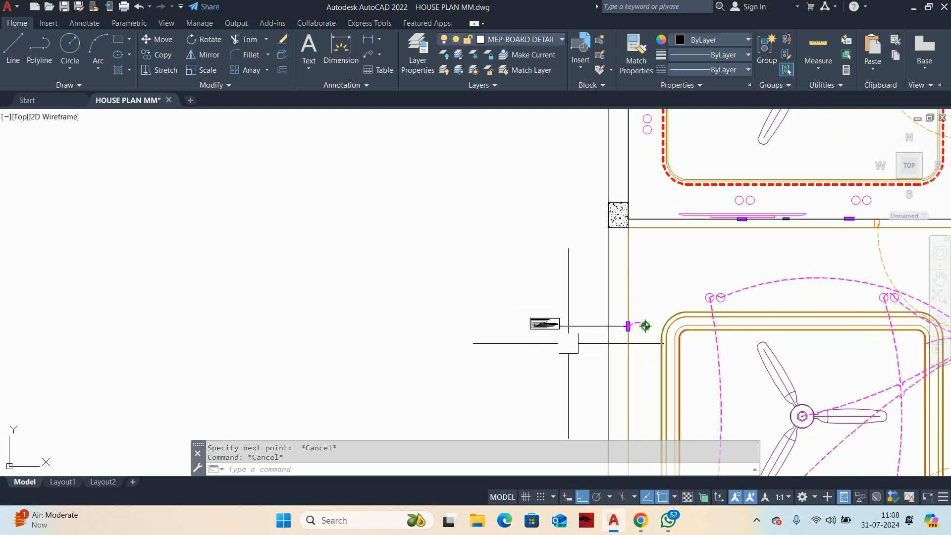
middle_click_drag(569, 342, 493, 238)
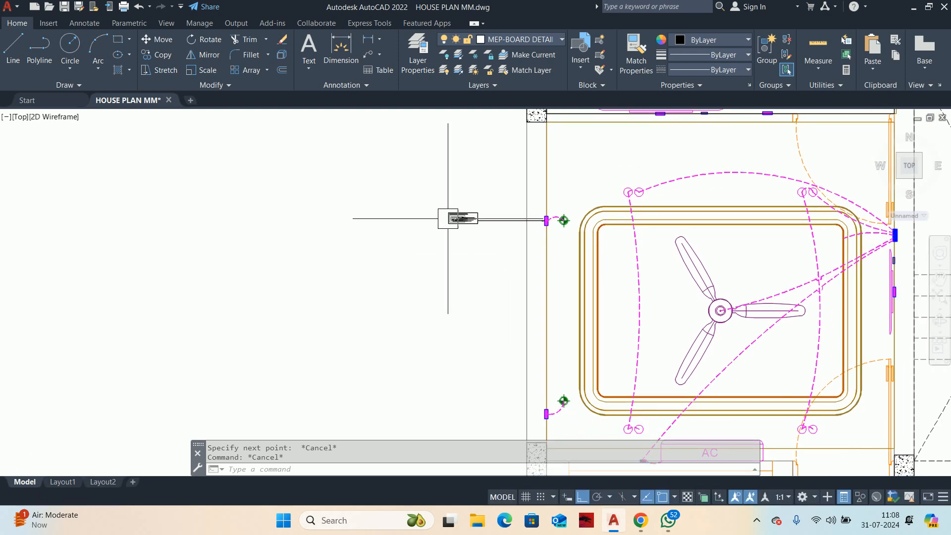
scroll(514, 257, "up", 2)
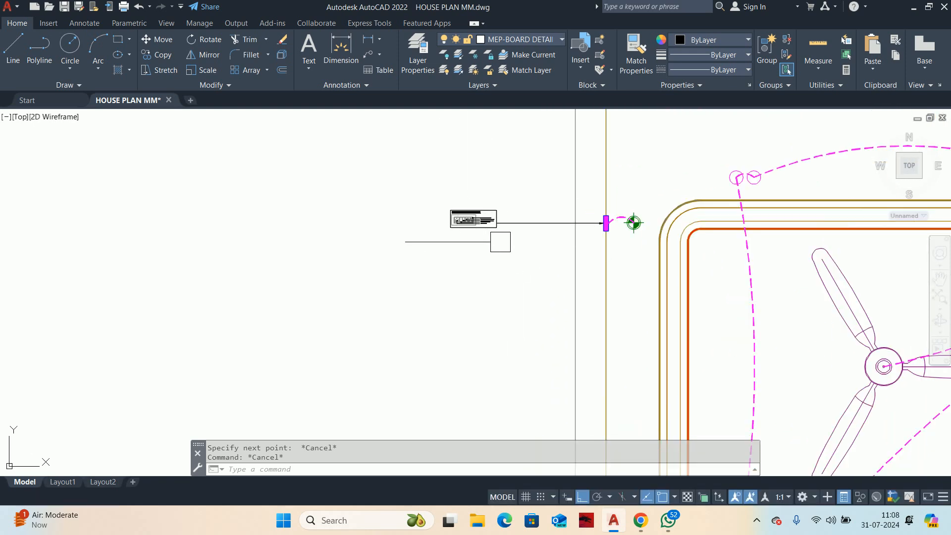
scroll(489, 221, "up", 3)
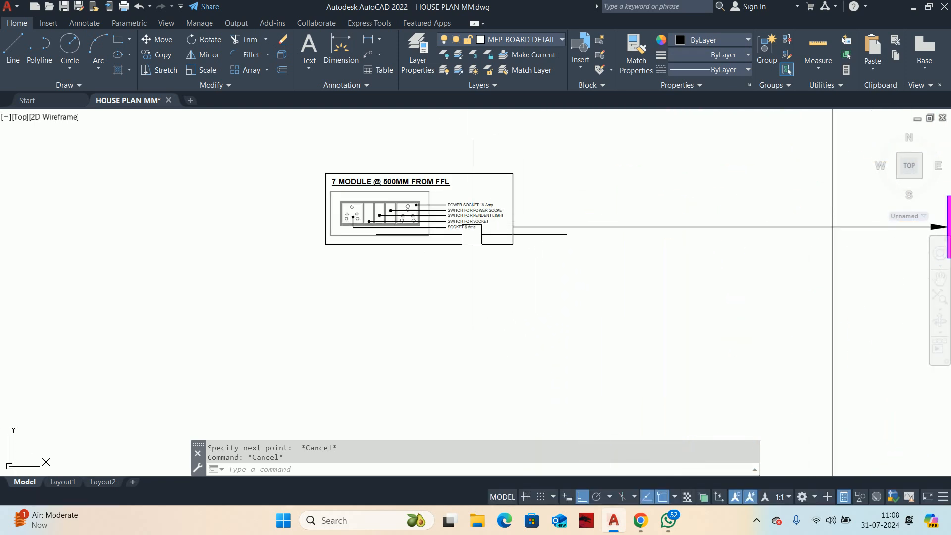
middle_click_drag(477, 223, 475, 276)
type("sc")
key("Return")
left_click(460, 293)
key("Return")
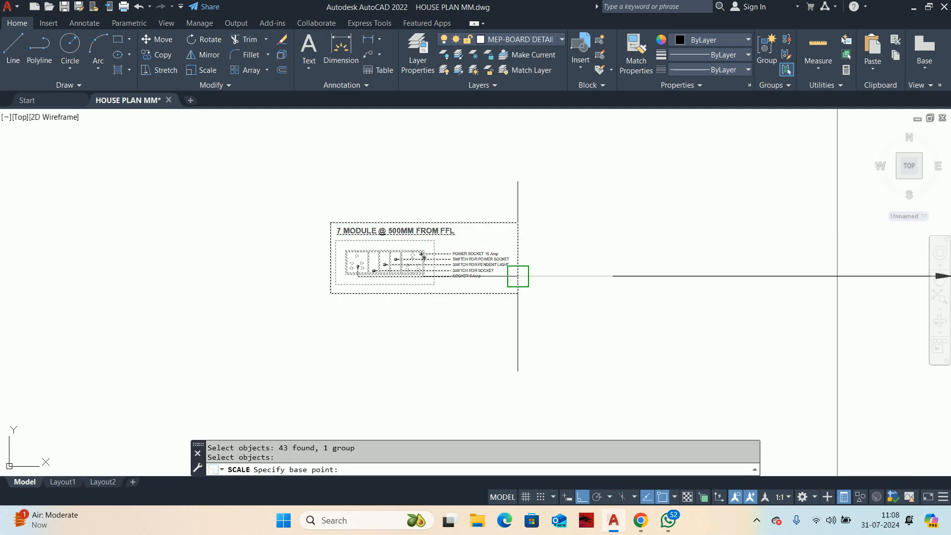
left_click(518, 276)
type("5")
key("Return")
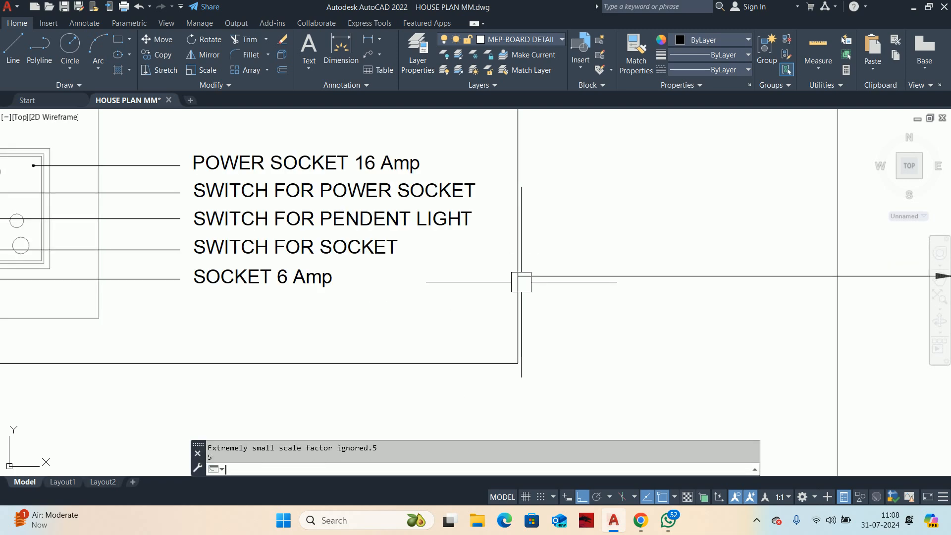
Step: Examine the enlarged detail's size and placement beside the ground floor layout and the neighbouring room drawings
scroll(504, 296, "down", 6)
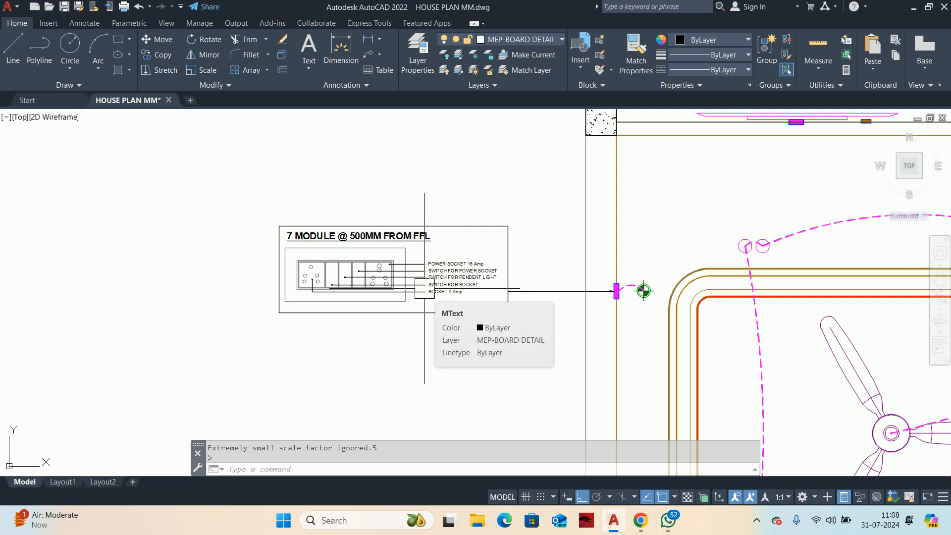
scroll(436, 287, "down", 3)
middle_click_drag(447, 286, 442, 209)
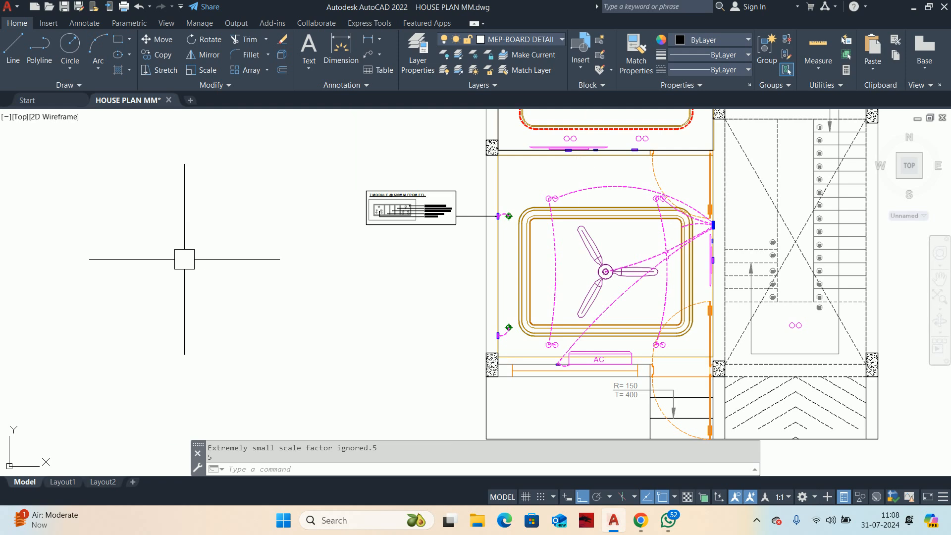
scroll(401, 306, "down", 5)
middle_click_drag(356, 312, 724, 250)
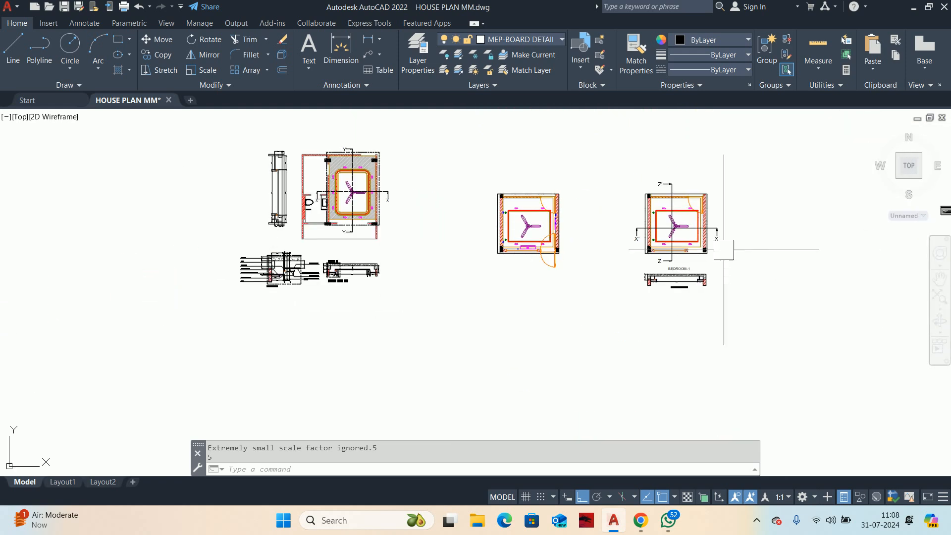
scroll(703, 240, "up", 2)
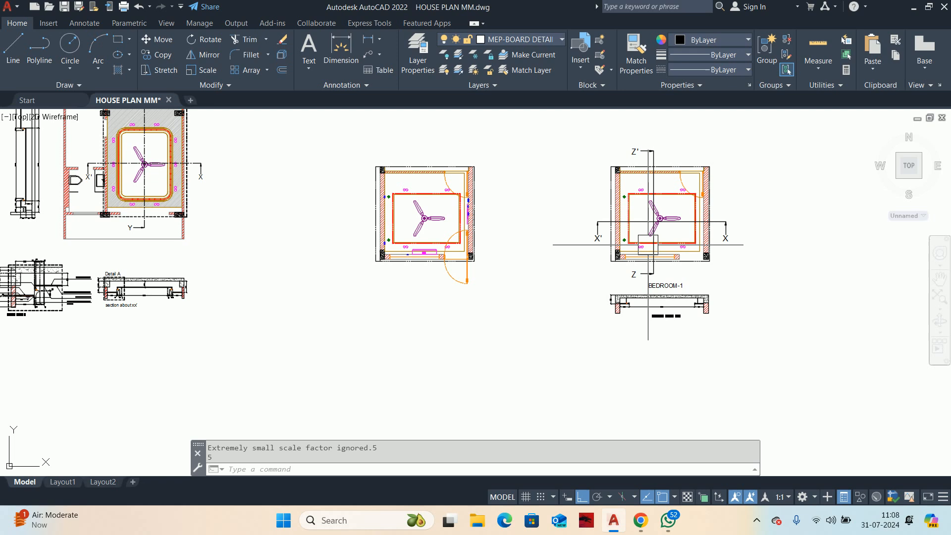
scroll(658, 229, "down", 2)
middle_click_drag(669, 232, 319, 249)
scroll(595, 239, "up", 4)
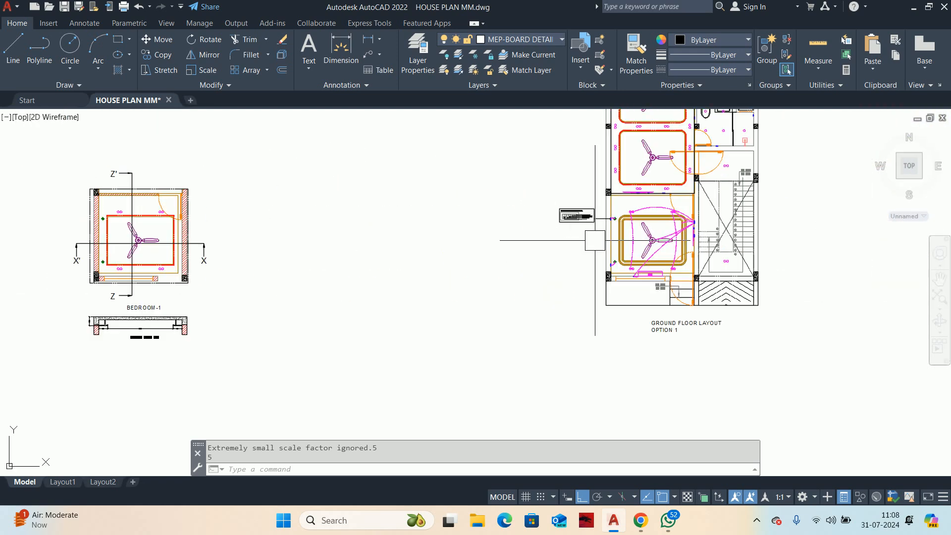
middle_click_drag(720, 251, 665, 348)
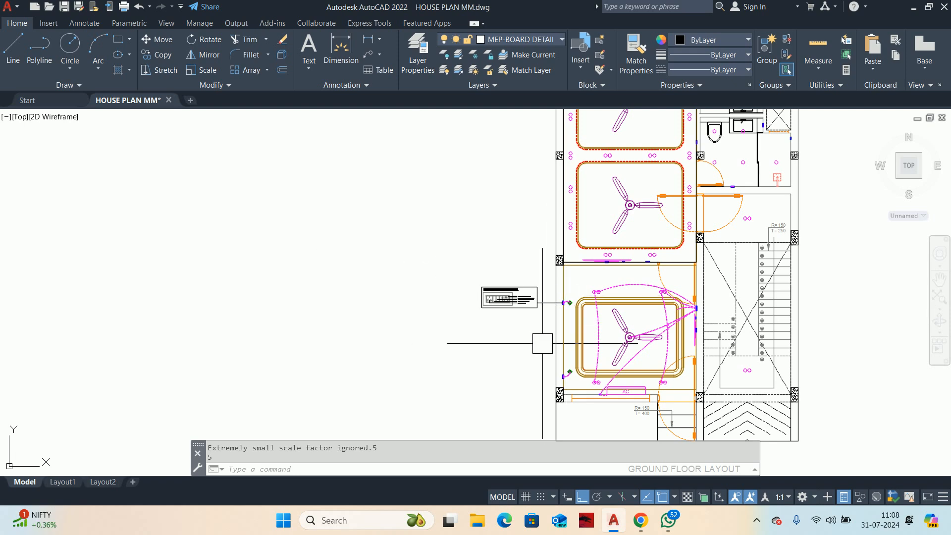
scroll(552, 329, "up", 5)
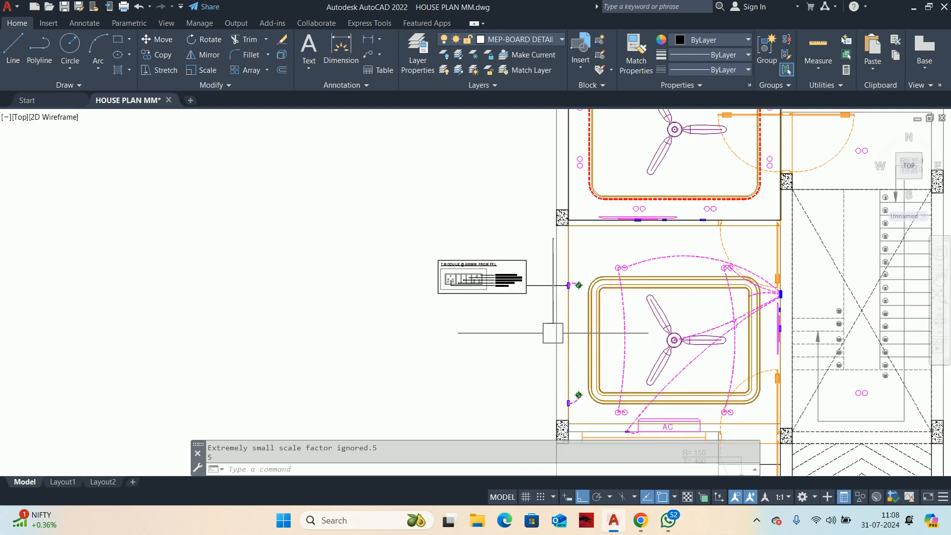
middle_click_drag(542, 332, 542, 250)
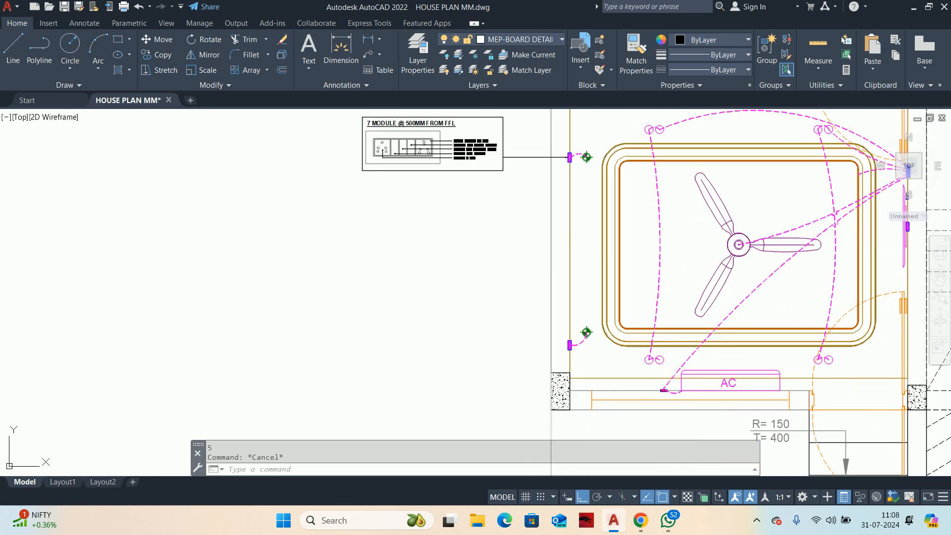
middle_click_drag(539, 205, 556, 256)
type("co")
key("Return")
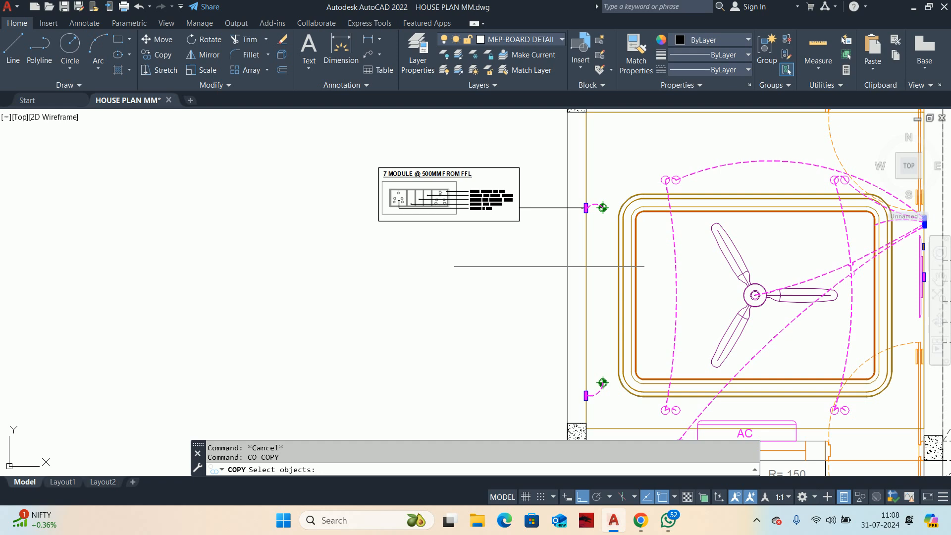
left_click(549, 266)
key("Escape")
Step: Stretch the 7-module detail and its leader end horizontally toward the bedroom wall to shorten the leader
type("s")
key("Return")
left_click(549, 264)
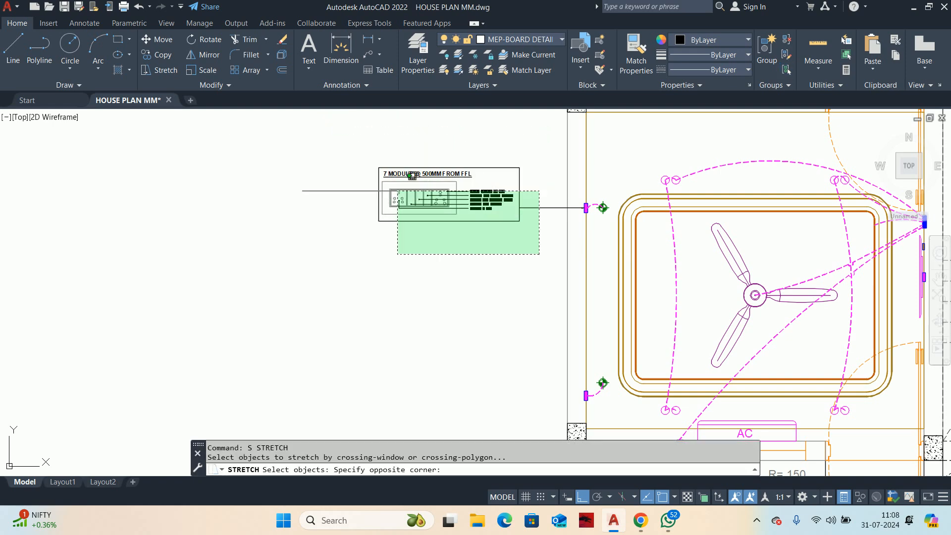
left_click(277, 158)
left_click(263, 268)
left_click(295, 273)
key("Escape")
key("Escape")
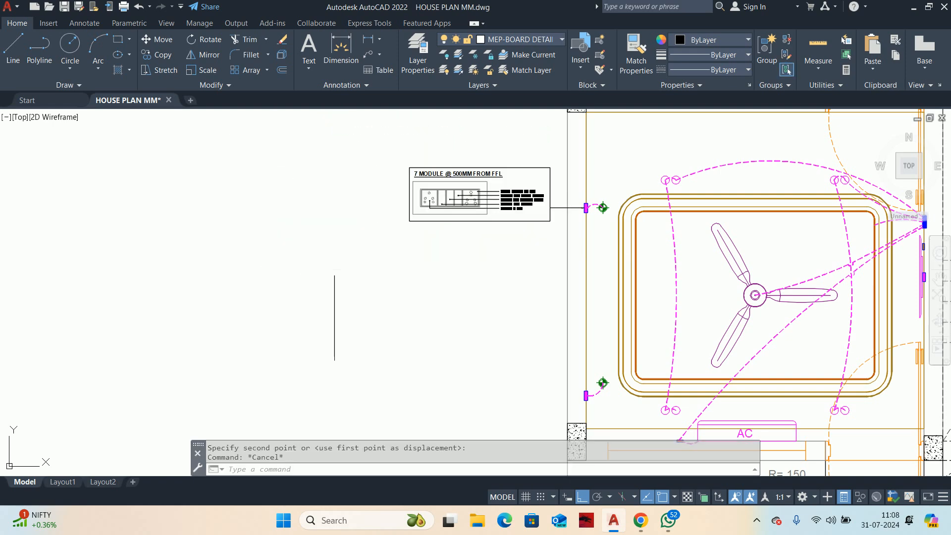
Step: Copy the 7-module detail and its leader straight down to the lower magenta switchboard on the same wall
type("co")
key("Return")
scroll(543, 223, "up", 2)
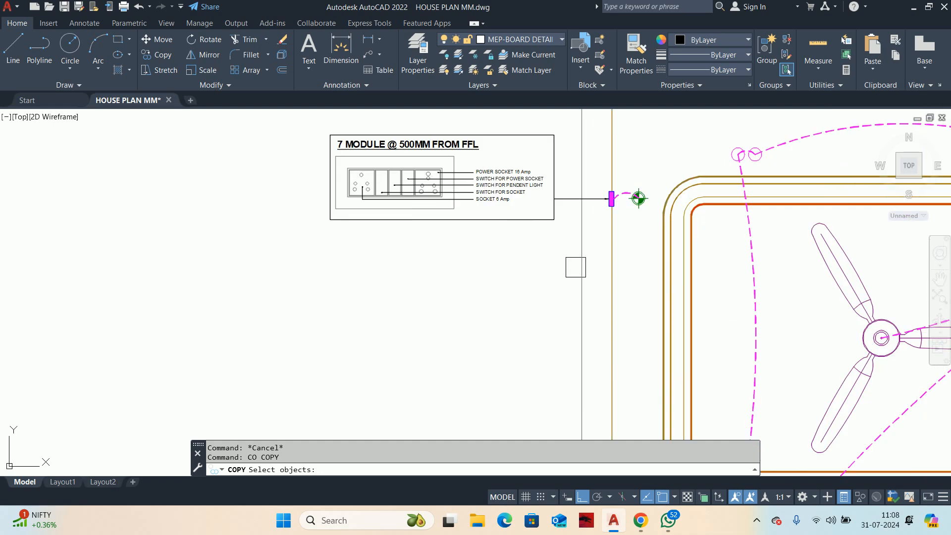
left_click(561, 259)
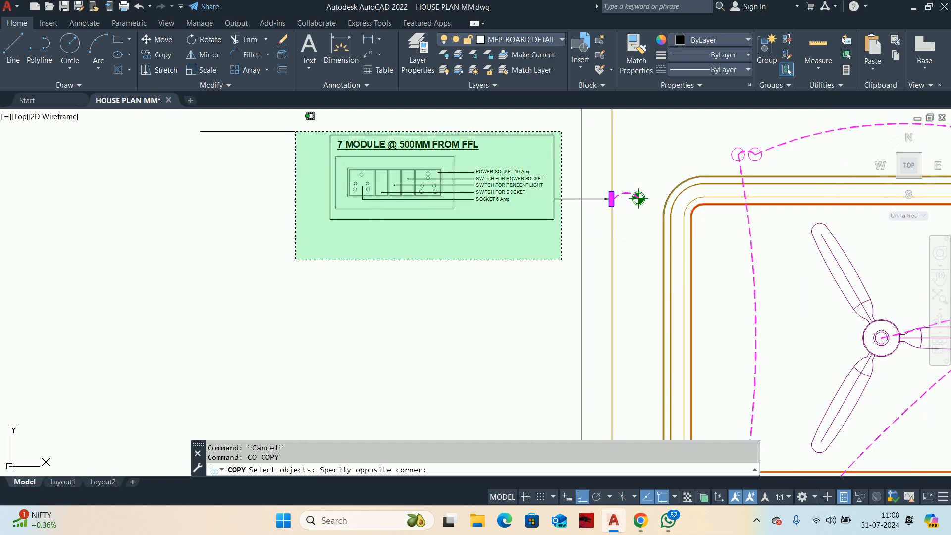
left_click(298, 130)
key("Return")
scroll(542, 179, "up", 2)
left_click(649, 220)
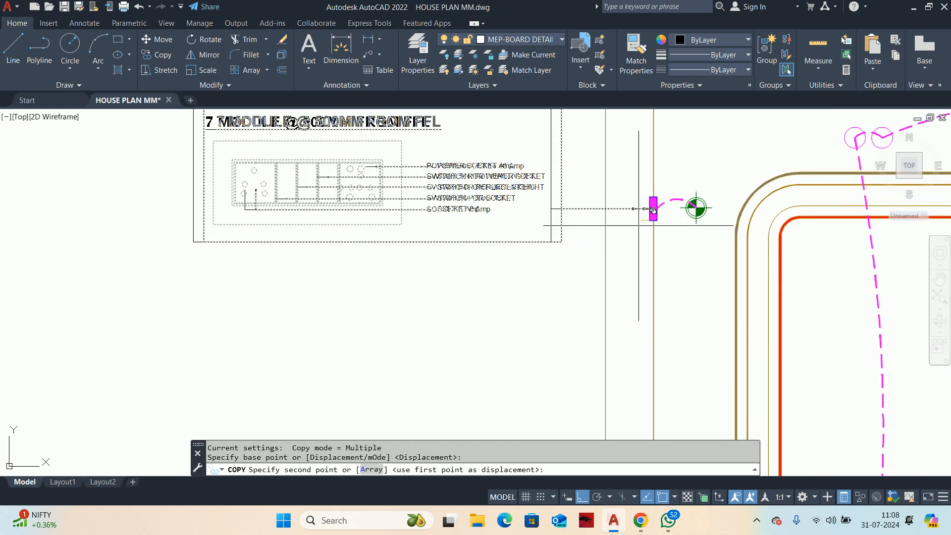
middle_click_drag(650, 371, 609, 143)
scroll(594, 406, "down", 2)
middle_click_drag(594, 406, 573, 119)
scroll(573, 121, "up", 4)
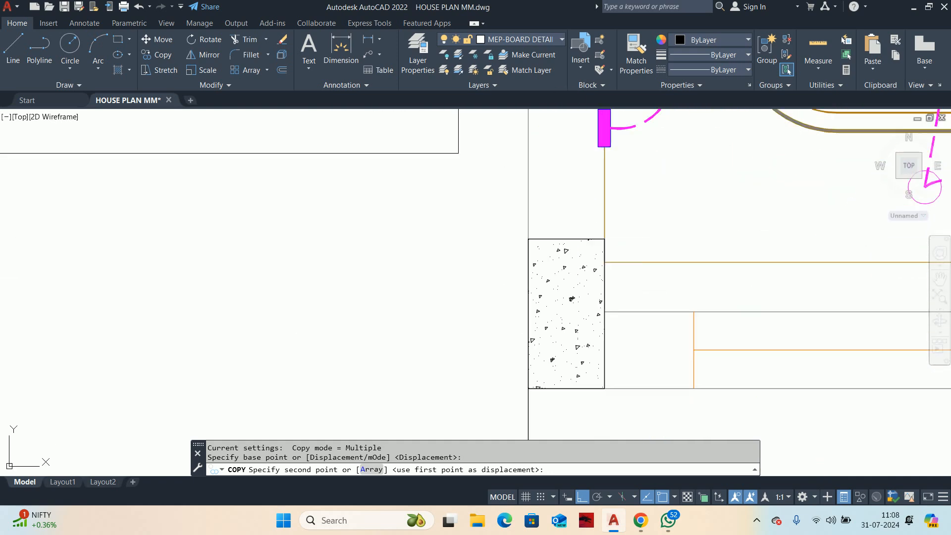
left_click(598, 148)
key("Escape")
scroll(547, 173, "down", 6)
key("Escape")
Step: Copy only the lower 7-module detail, without its leader, straight down by about 1162 into the empty space beneath it
middle_click_drag(560, 176, 381, 184)
scroll(490, 195, "up", 2)
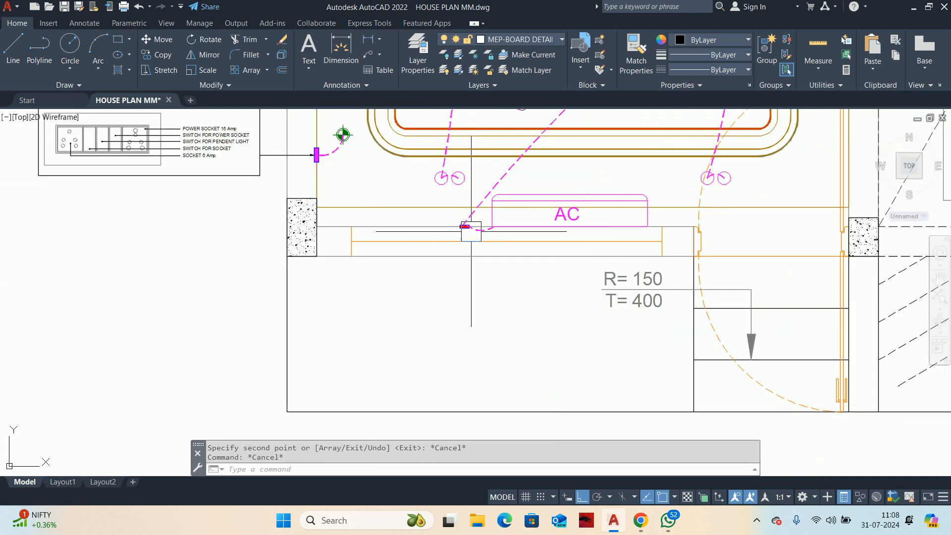
middle_click_drag(316, 234, 692, 297)
key("Escape")
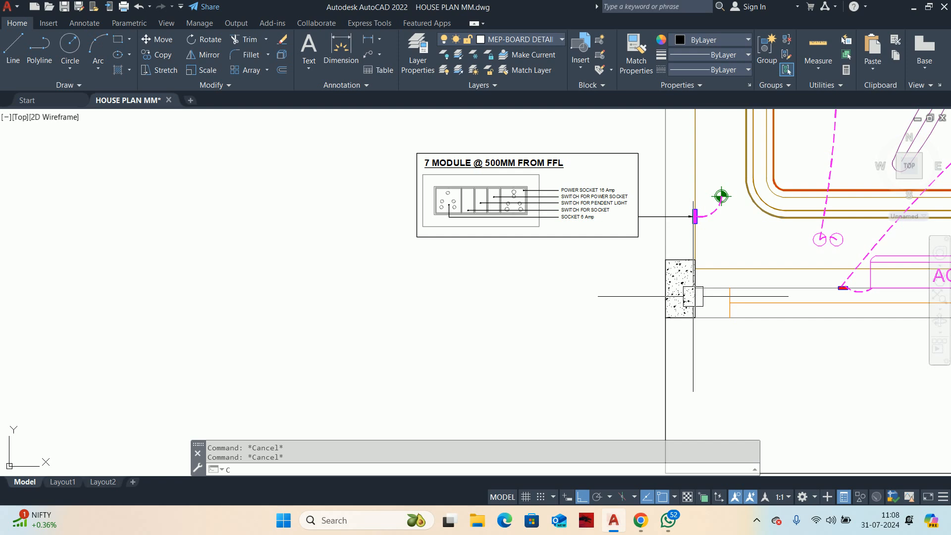
type("co")
key("Return")
left_click(394, 140)
left_click(690, 265)
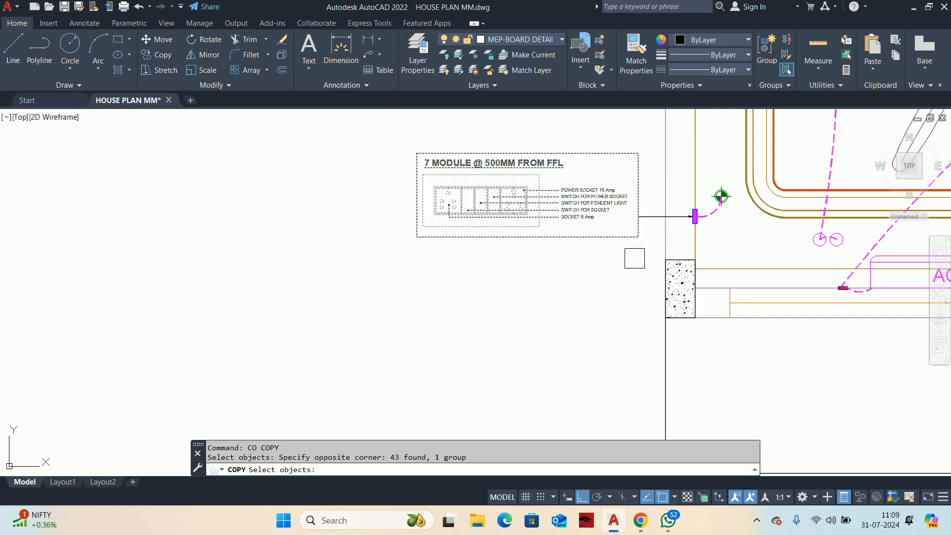
key("Return")
left_click(549, 282)
middle_click_drag(550, 303, 550, 205)
left_click(534, 317)
key("Escape")
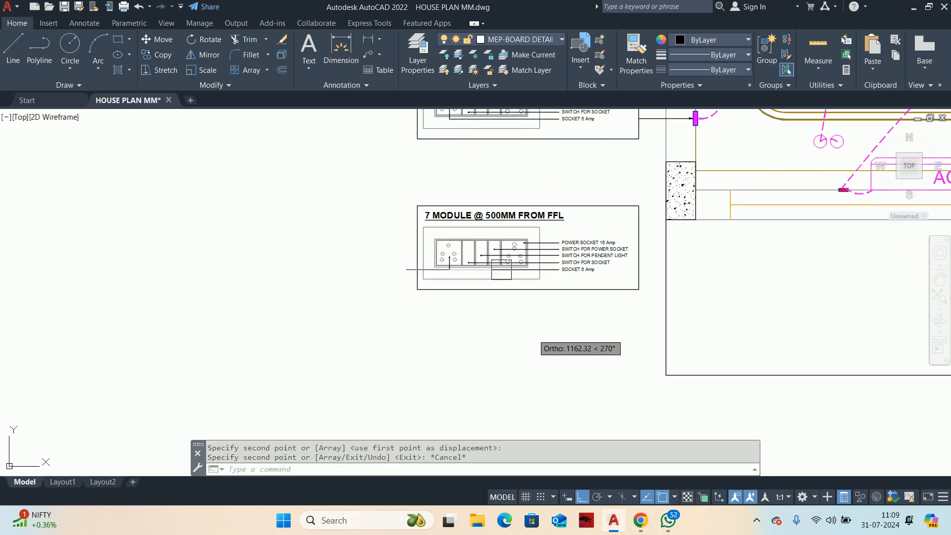
Step: Turn off group selection and change the lowest board detail's title to "3 MODULE @ 2400MM FROM FFL"
scroll(451, 218, "up", 4)
key("ctrl+shift+a")
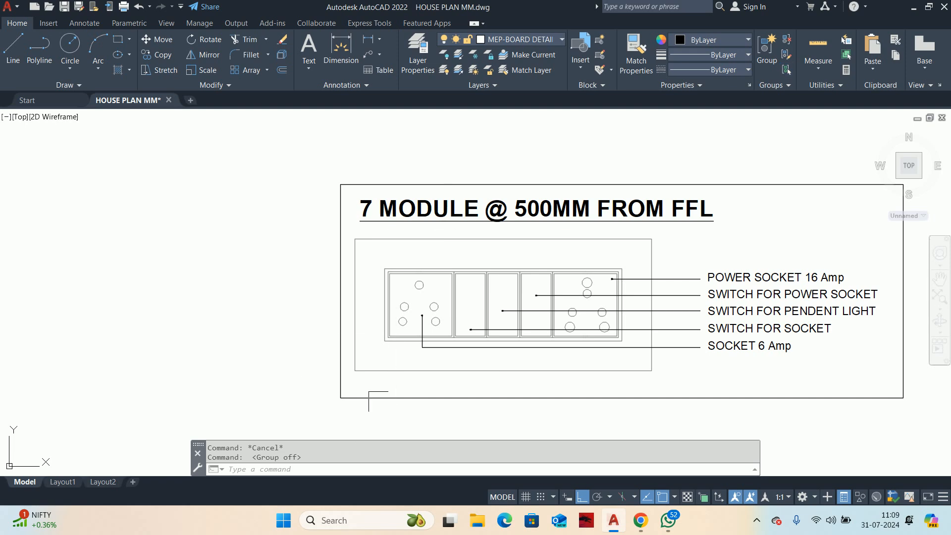
left_click(275, 468)
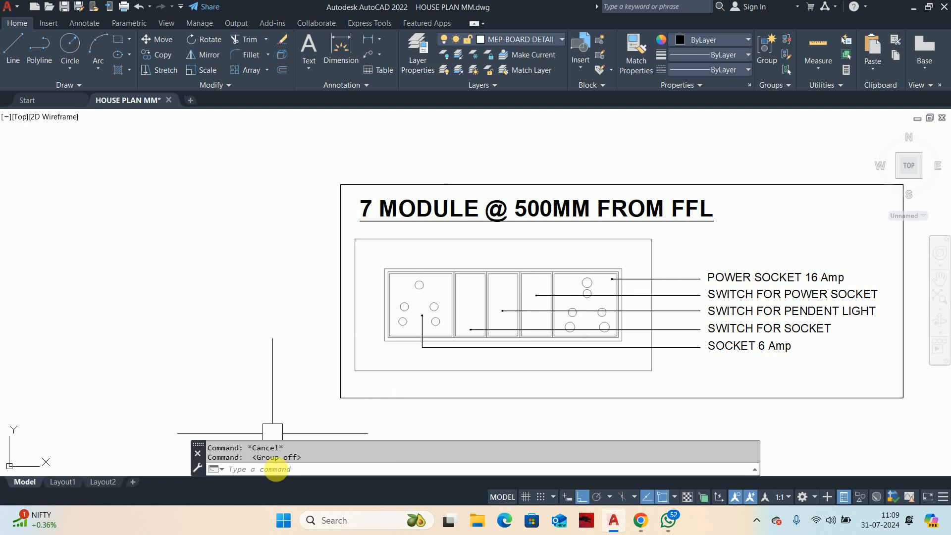
double_click(369, 212)
double_click(346, 206)
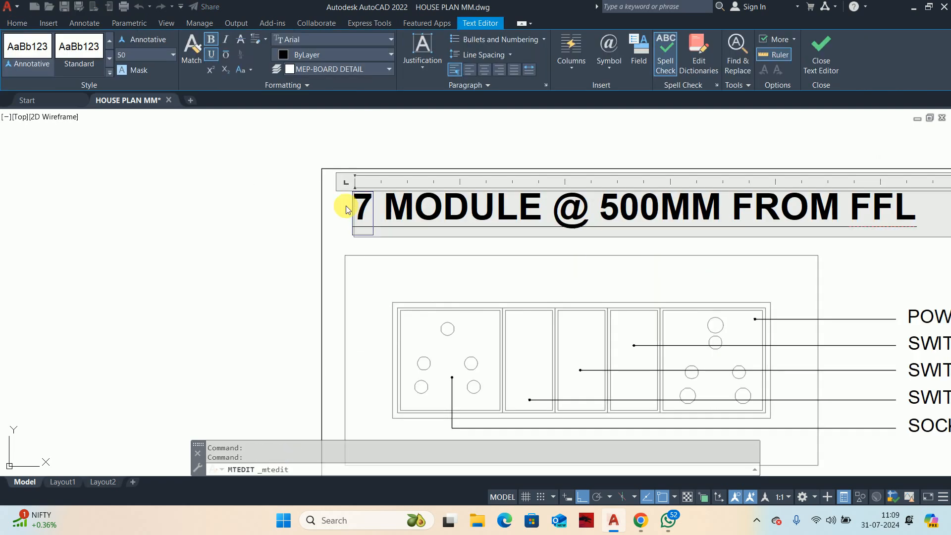
type("3")
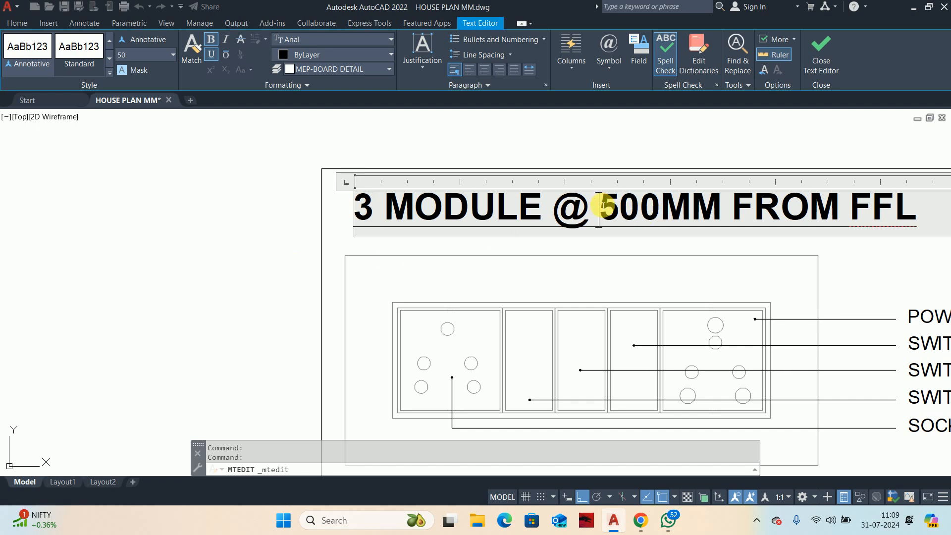
type("24")
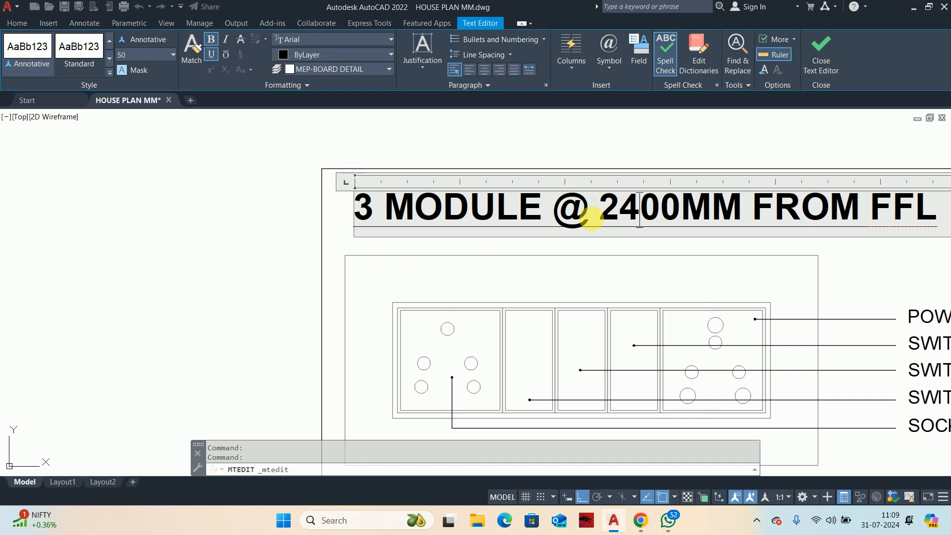
left_click(281, 276)
scroll(556, 307, "down", 3)
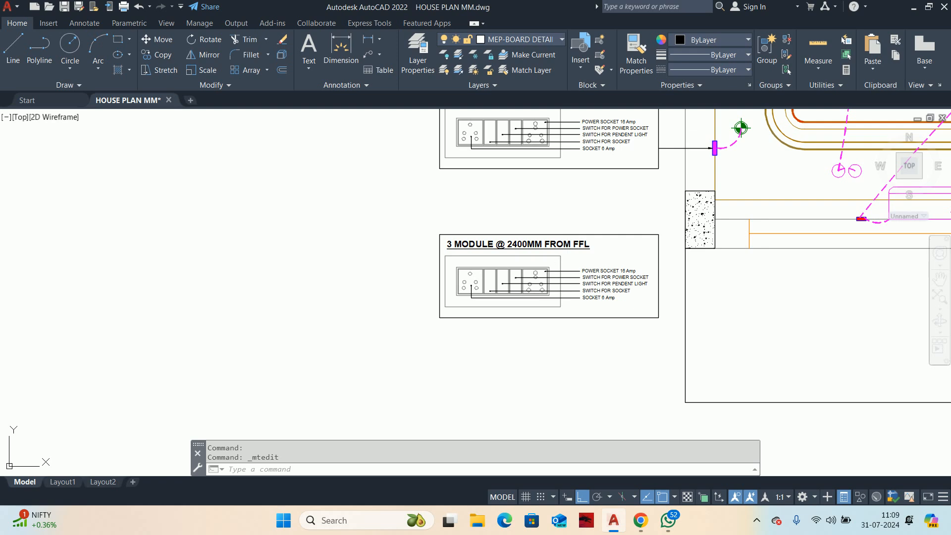
Step: Stretch the left ends of the detail's outer boundary and plate frames rightward to the start of the last switch module
scroll(518, 281, "up", 4)
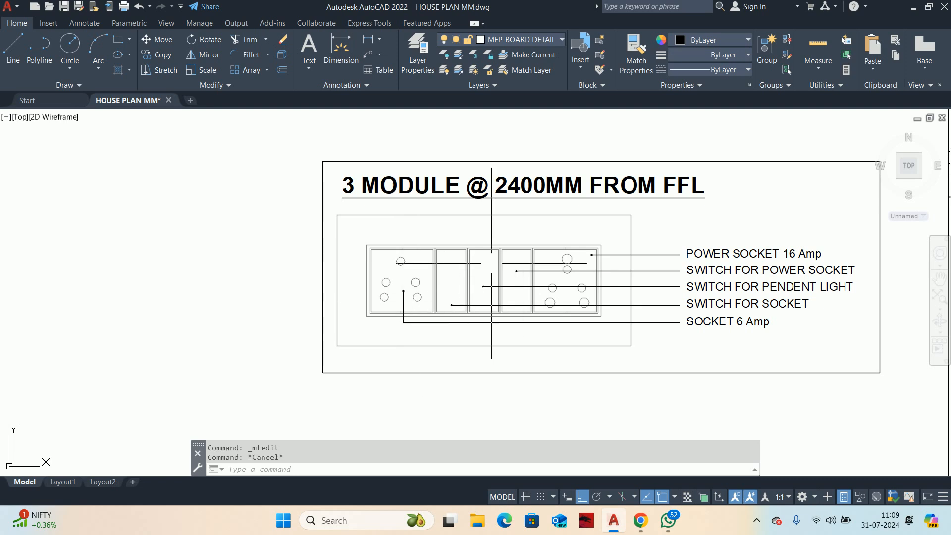
scroll(491, 264, "up", 2)
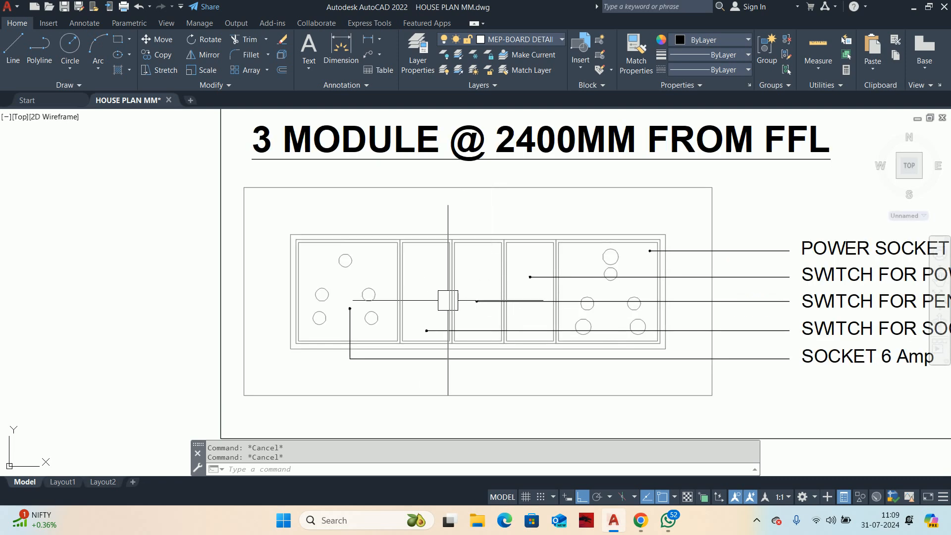
scroll(505, 236, "down", 2)
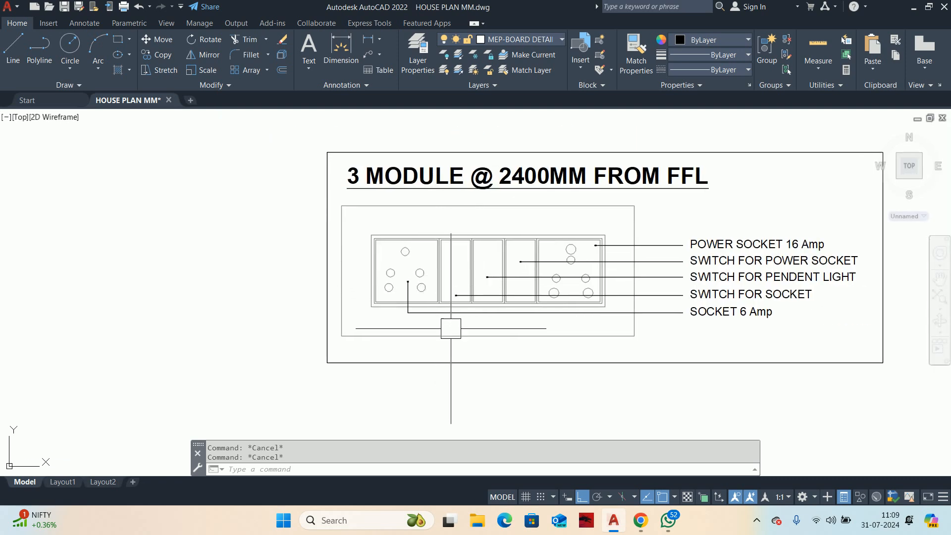
type("s")
key("Return")
scroll(381, 319, "up", 2)
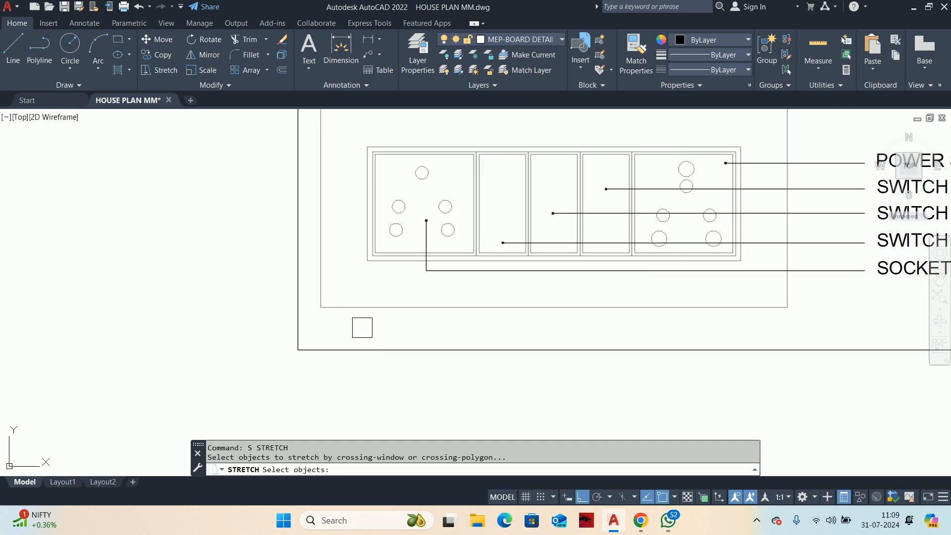
left_click(362, 328)
scroll(349, 395, "down", 2)
left_click(327, 203)
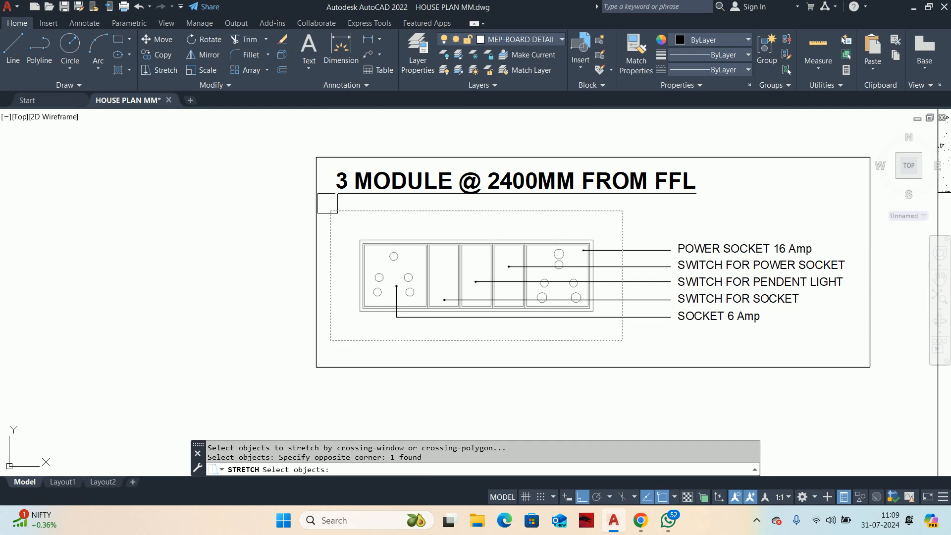
scroll(364, 292, "up", 3)
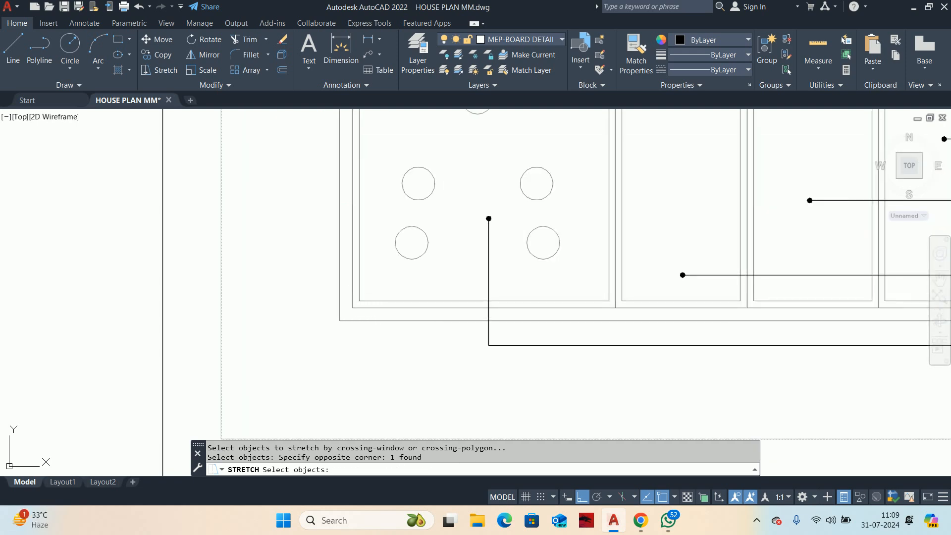
scroll(329, 249, "down", 3)
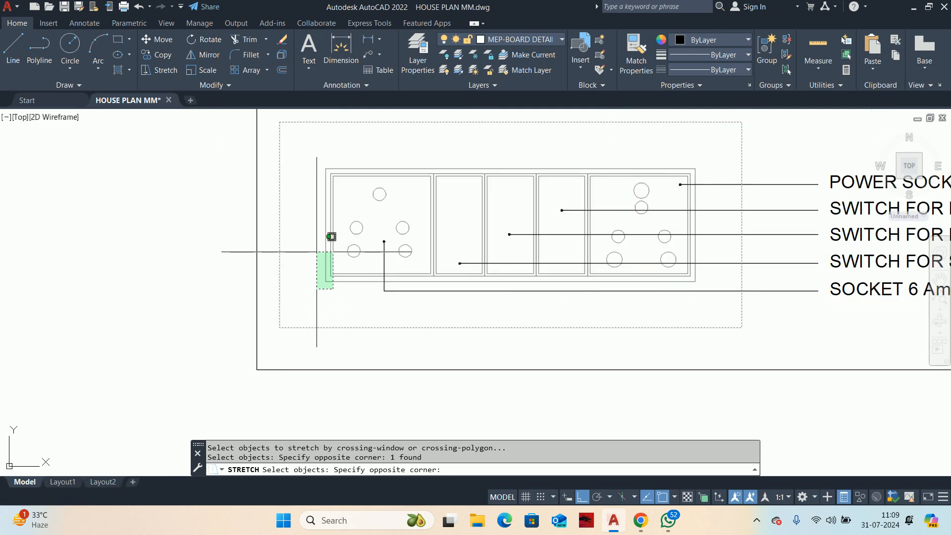
left_click(310, 208)
scroll(330, 215, "up", 3)
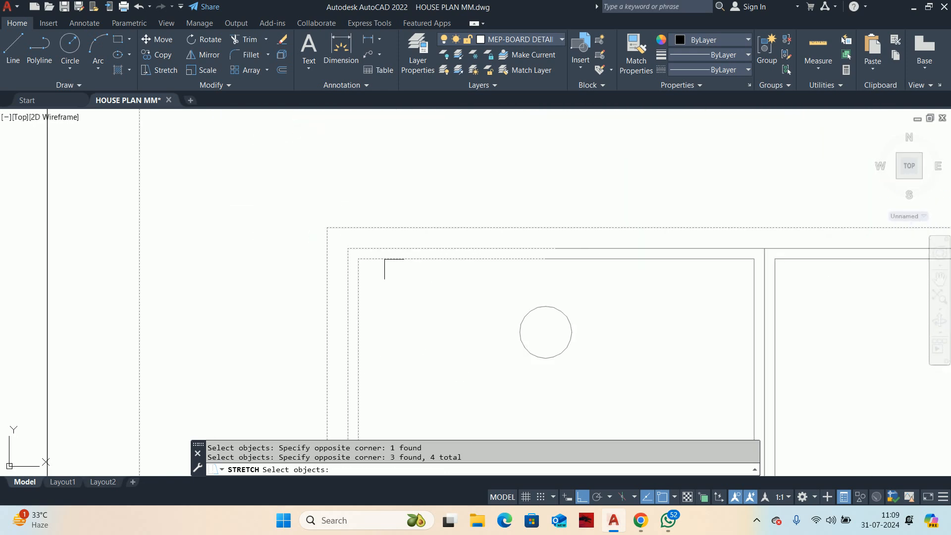
left_click(371, 258, "shift")
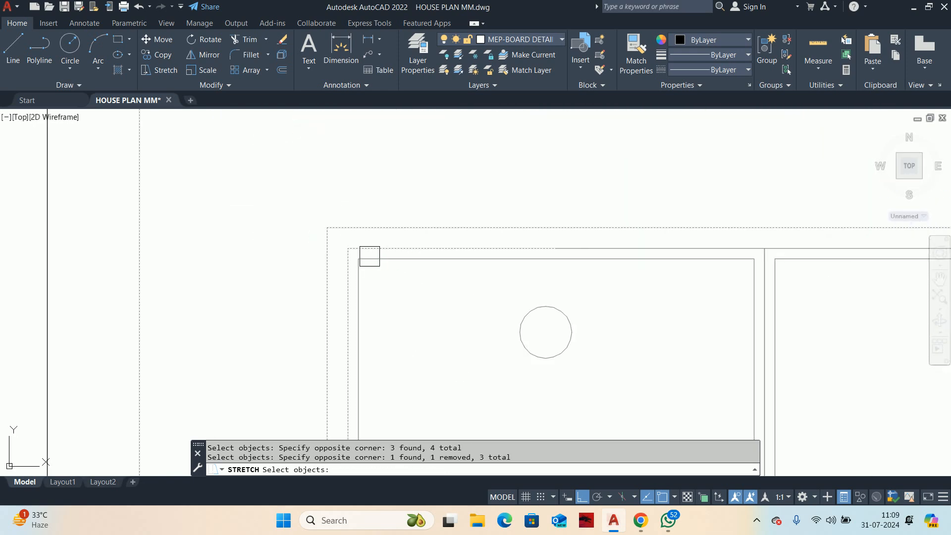
scroll(450, 272, "down", 5)
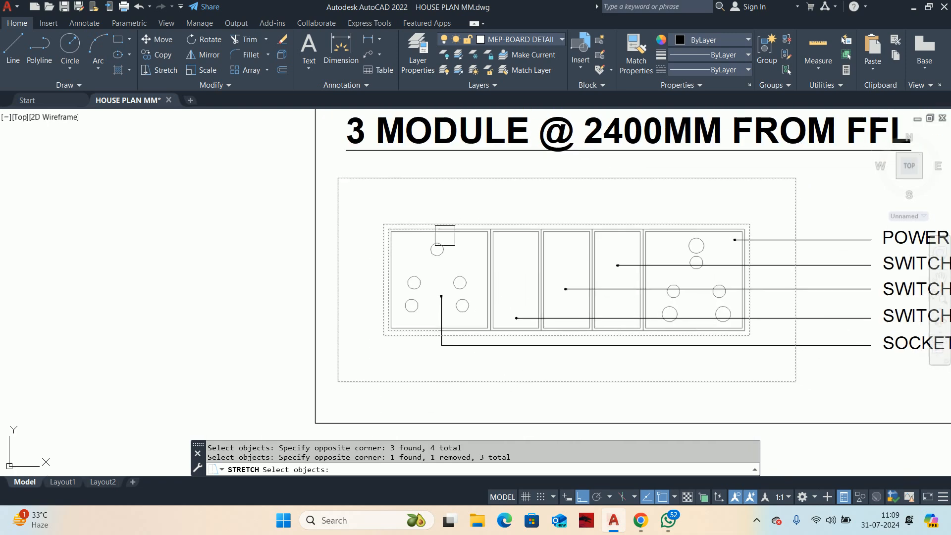
scroll(416, 233, "up", 2)
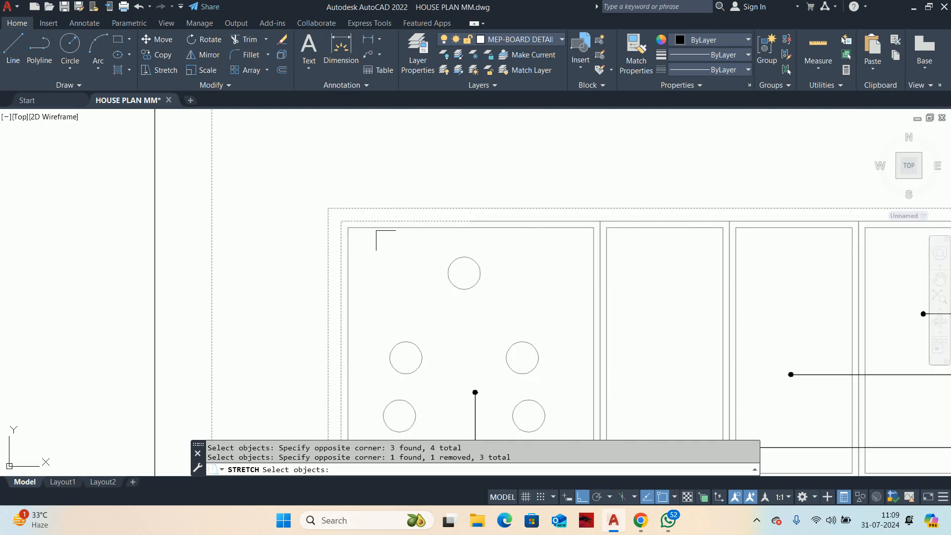
key("Return")
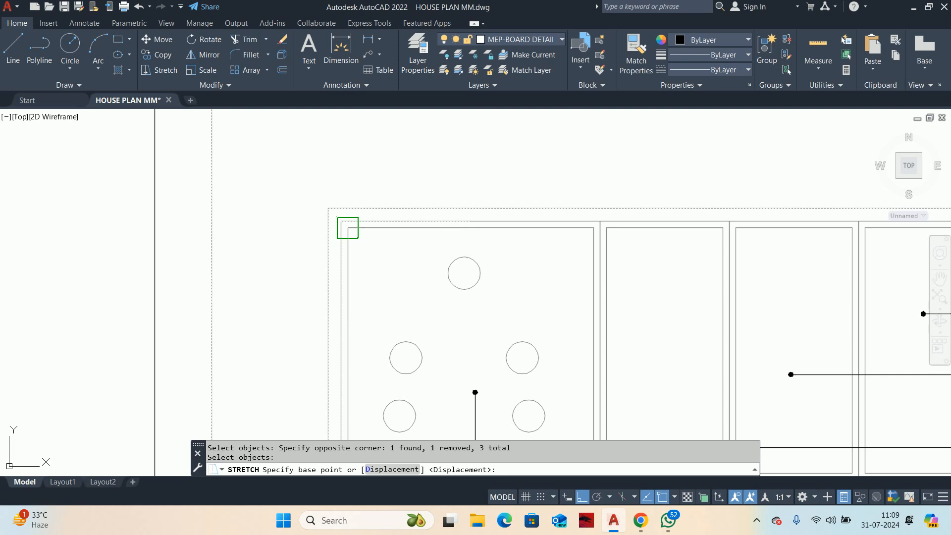
left_click(347, 228)
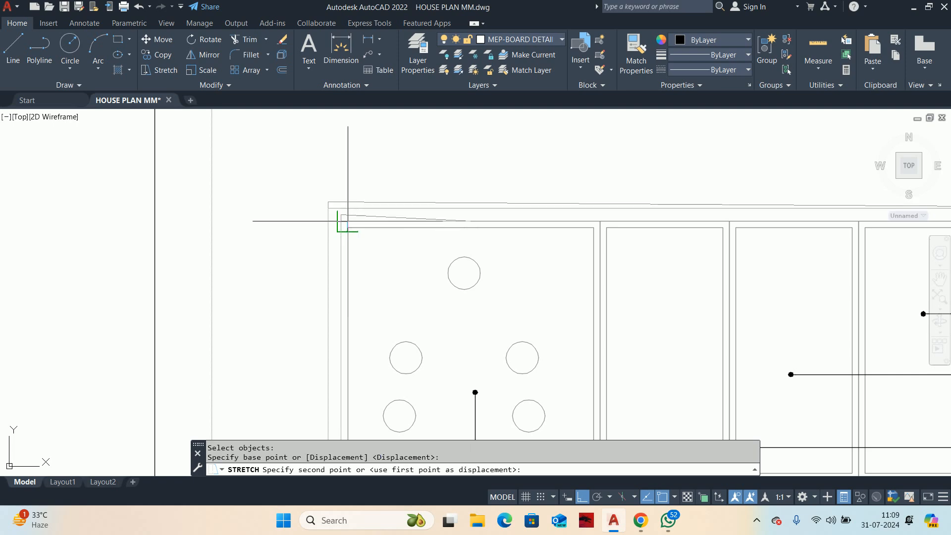
middle_click_drag(593, 249, 456, 248)
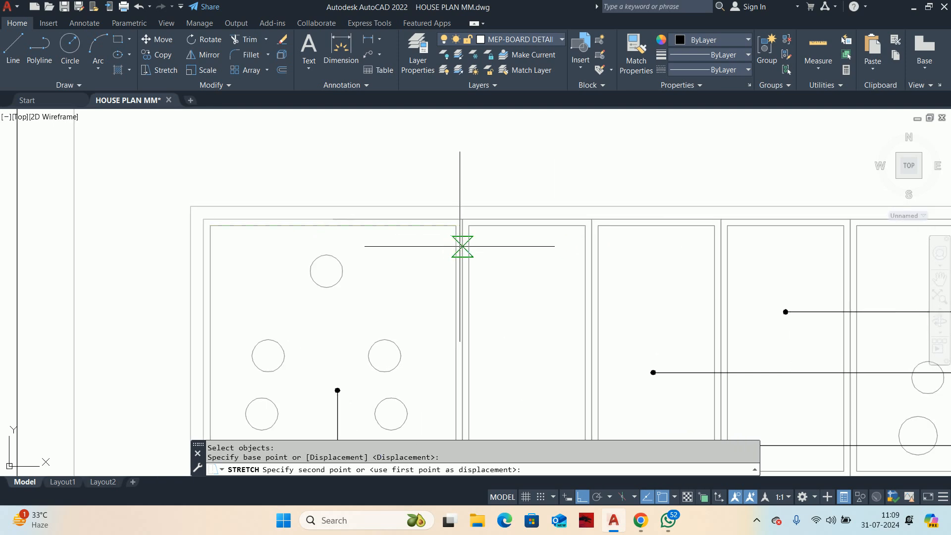
middle_click_drag(538, 250, 351, 230)
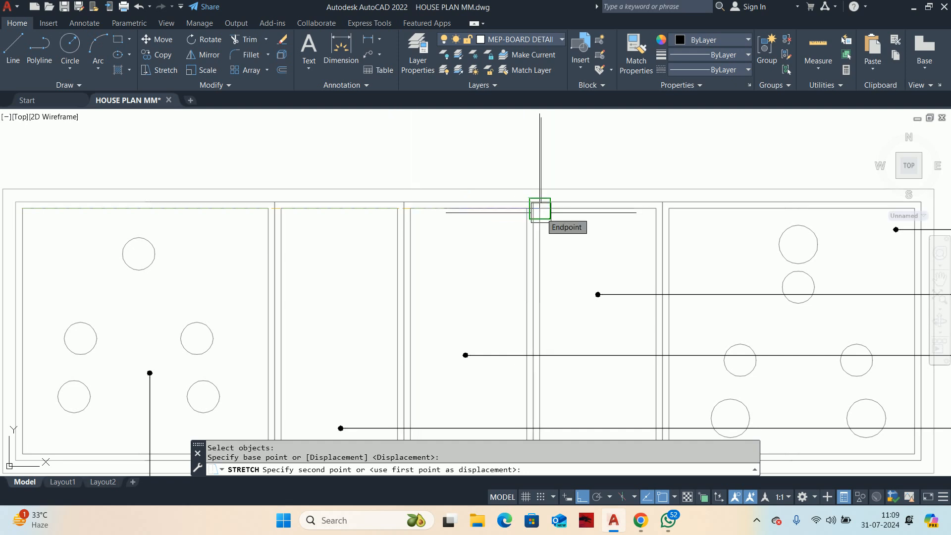
scroll(539, 208, "down", 6)
key("Escape")
key("Escape")
Step: Erase the 6 Amp socket and the adjoining socket switch, including their leaders, from the 3-module detail
scroll(495, 260, "up", 8)
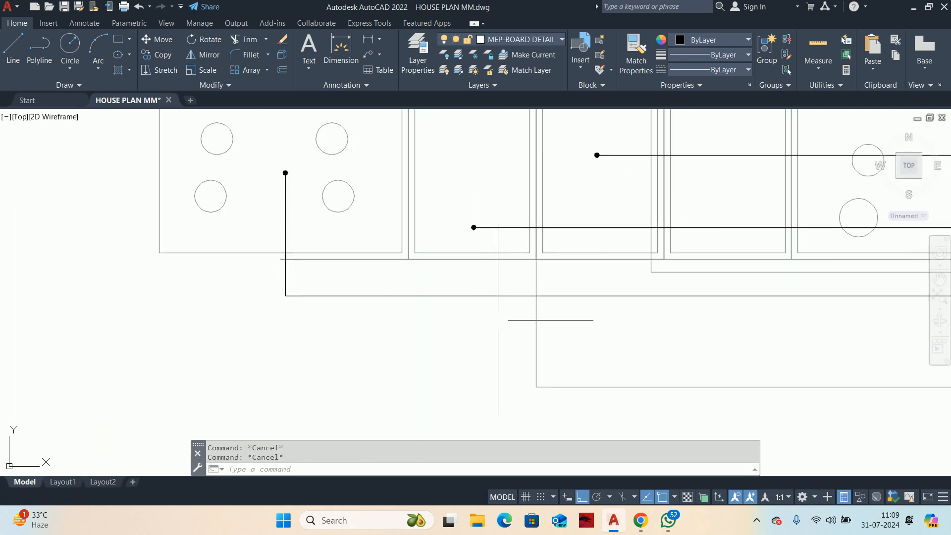
left_click(501, 320)
scroll(364, 201, "down", 4)
middle_click_drag(331, 138, 365, 241)
left_click(300, 201)
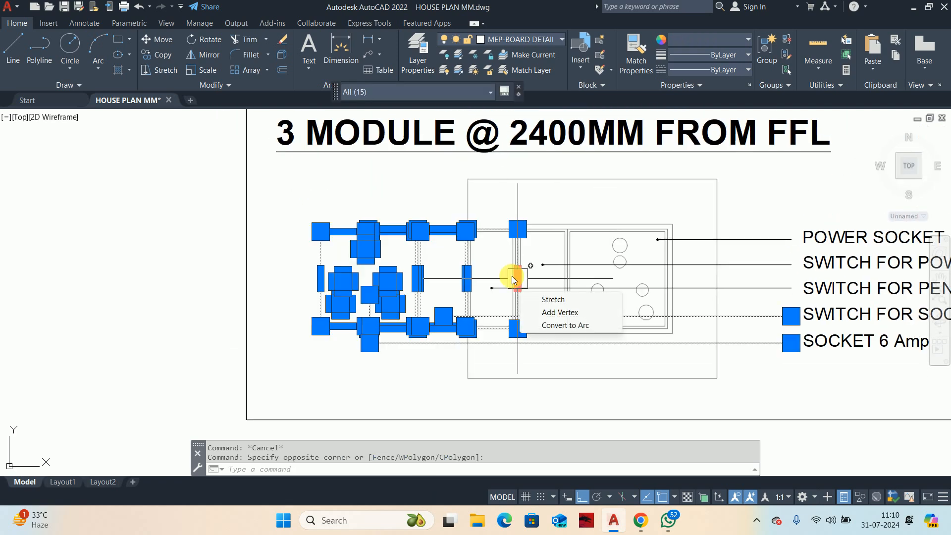
key("Delete")
middle_click_drag(622, 286, 621, 287)
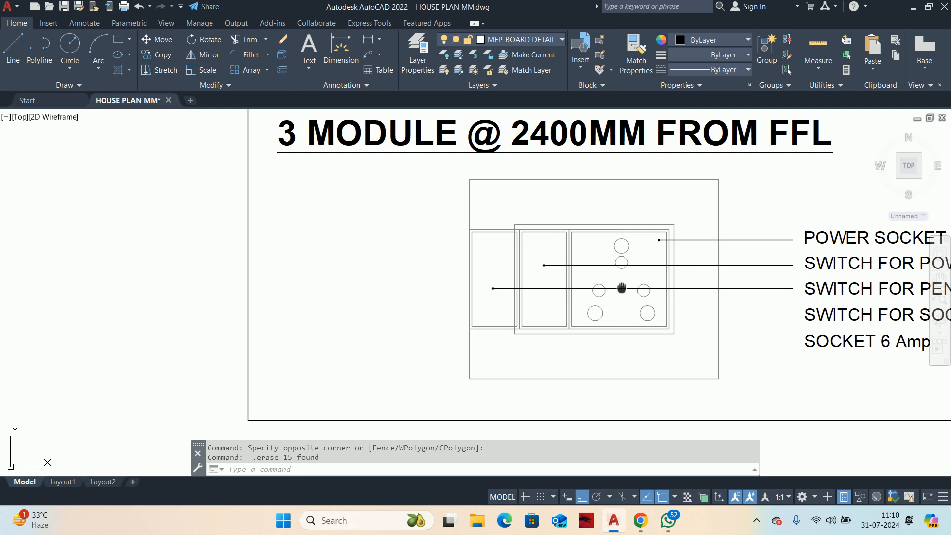
Step: Erase the leftover pendent light switch module and its leader from the 3-module plate
scroll(511, 345, "up", 4)
left_click(491, 331)
left_click(454, 275)
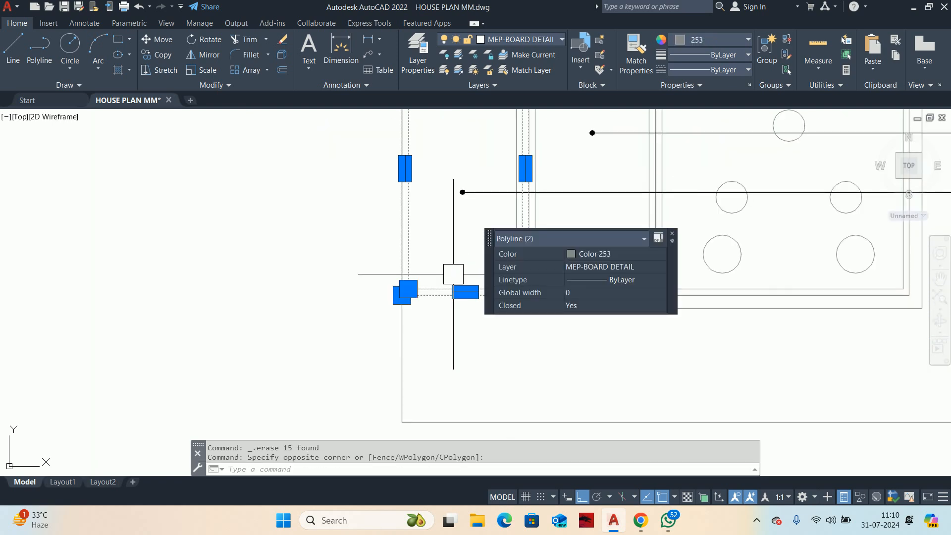
key("Delete")
middle_click_drag(469, 226, 469, 295)
left_click(473, 286)
left_click(452, 244)
key("Delete")
scroll(452, 243, "down", 4)
middle_click_drag(452, 244, 438, 272)
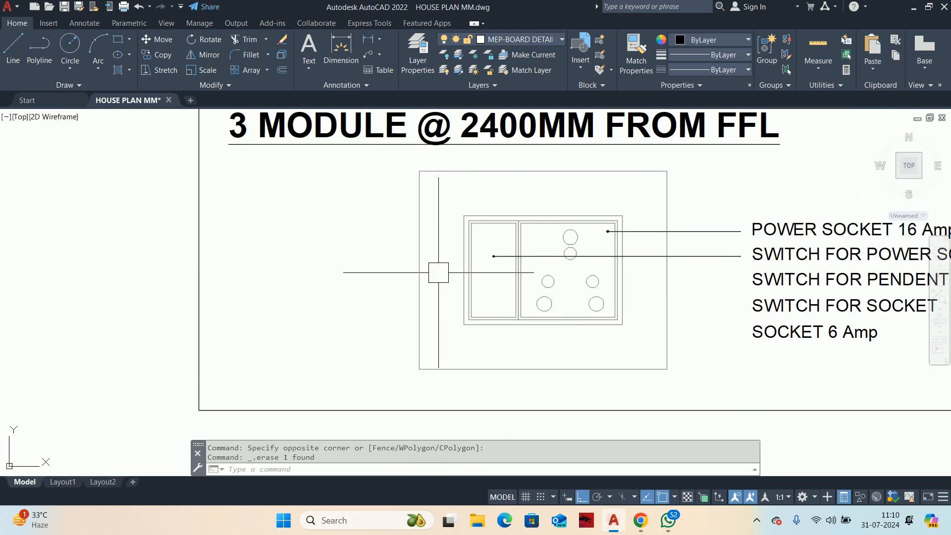
Step: Stretch the detail's left border and its title rightward to close the empty space beside the shortened plate
scroll(562, 313, "down", 4)
key("Escape")
key("Escape")
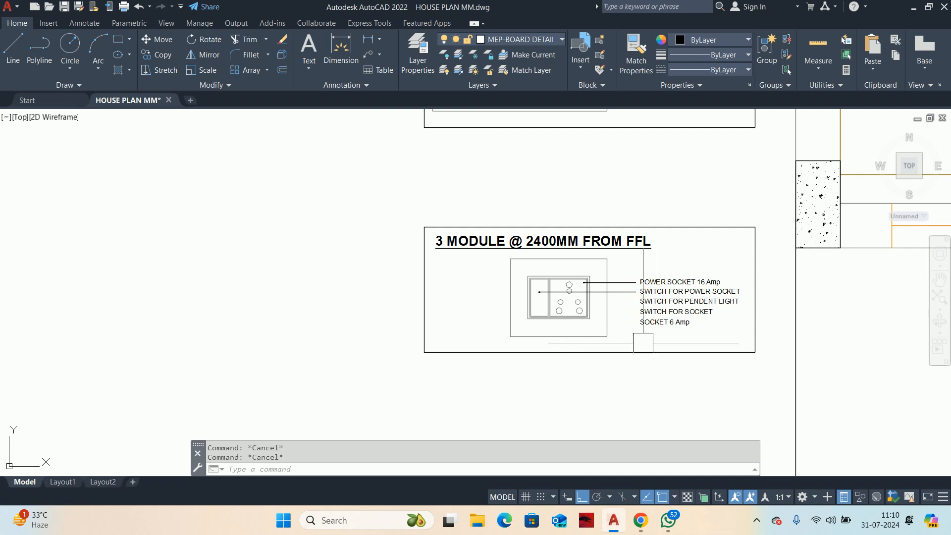
type("s")
key("Return")
left_click(483, 382)
left_click(408, 223)
key("Return")
left_click(311, 192)
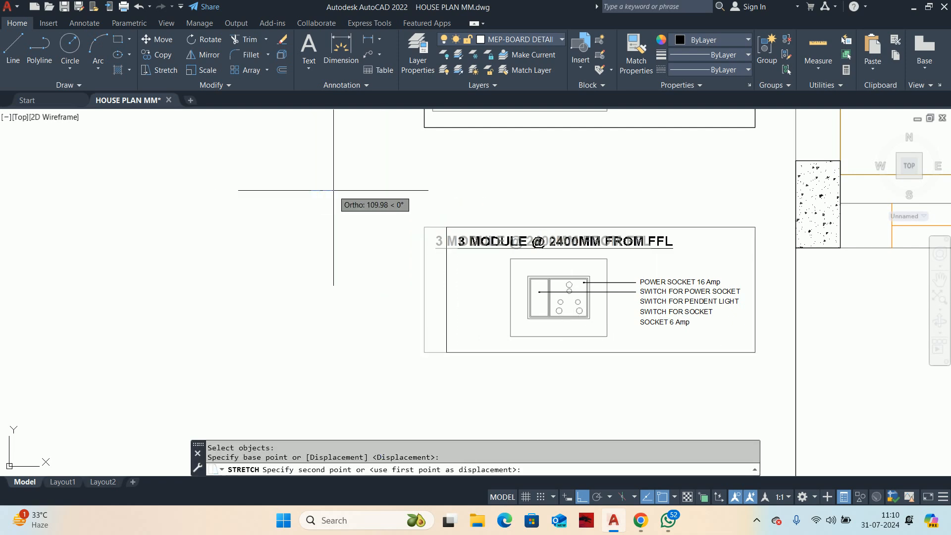
key("Escape")
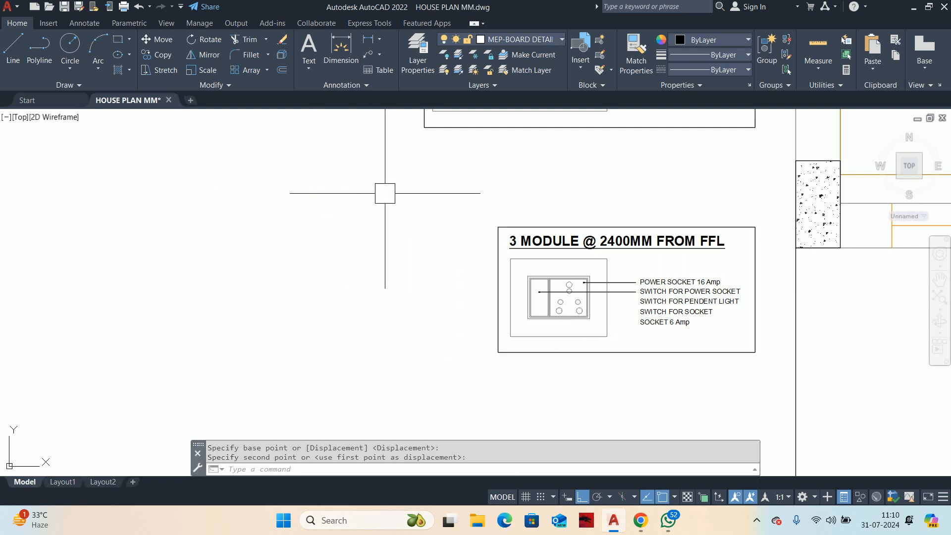
key("Escape")
Step: Delete the pendent light switch, socket switch and 6 Amp socket labels from the 3-module detail
scroll(650, 286, "up", 4)
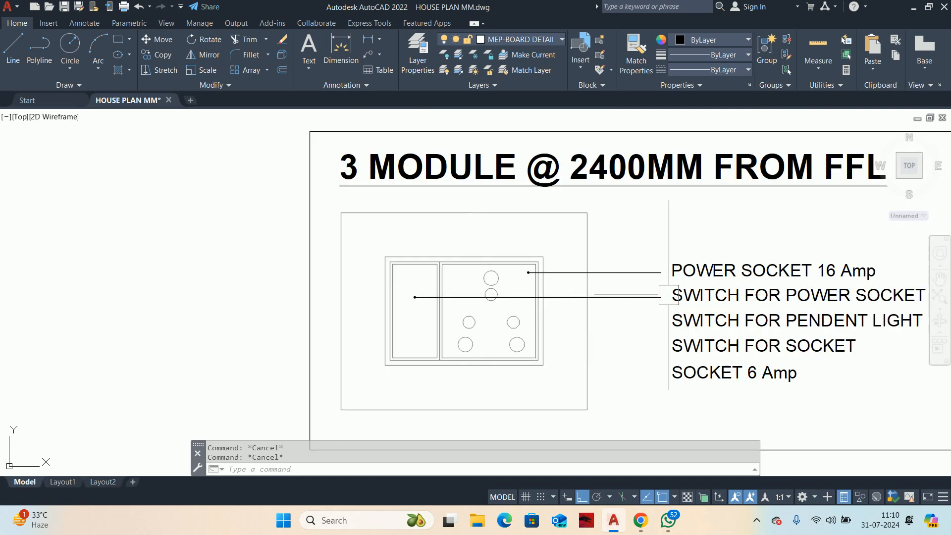
middle_click_drag(672, 292, 504, 255)
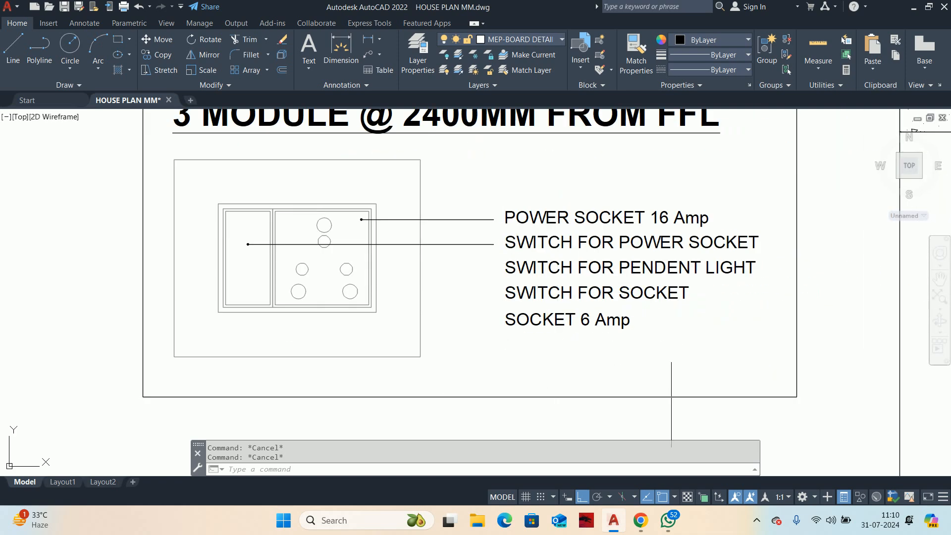
left_click(673, 351)
left_click(524, 259)
key("Delete")
Step: Move the "SWITCH FOR POWER SOCKET" label and its leader slightly down to widen the gap between the two labels
mouse_move(476, 252)
middle_mouse_down()
mouse_move(503, 263)
mouse_move(609, 262)
middle_mouse_up()
key("Escape")
type("M")
key("Return")
left_click(736, 278)
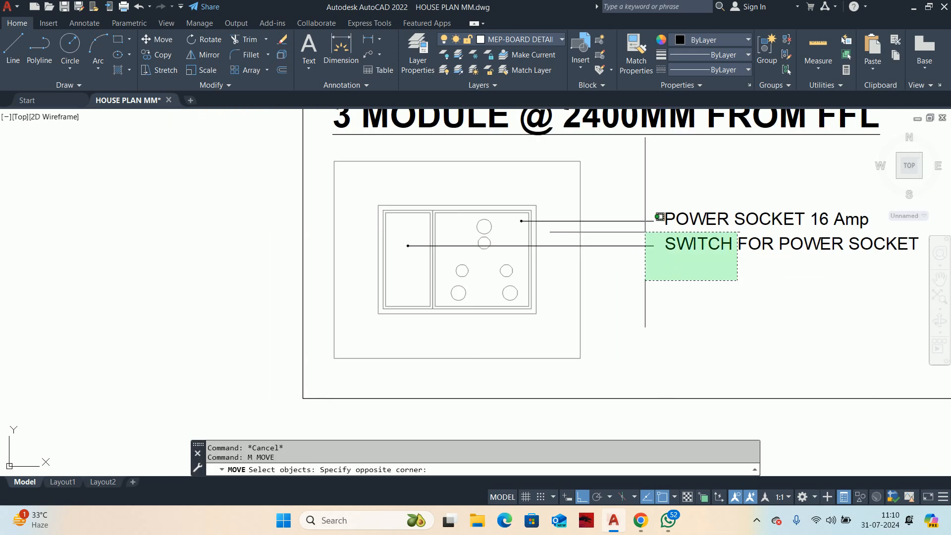
left_click(648, 213)
key("Return")
left_click(670, 294)
left_click(685, 300)
Step: Change the power socket label in the 3-module detail to "POWER SOCKET 32 Amp"
scroll(649, 291, "down", 3)
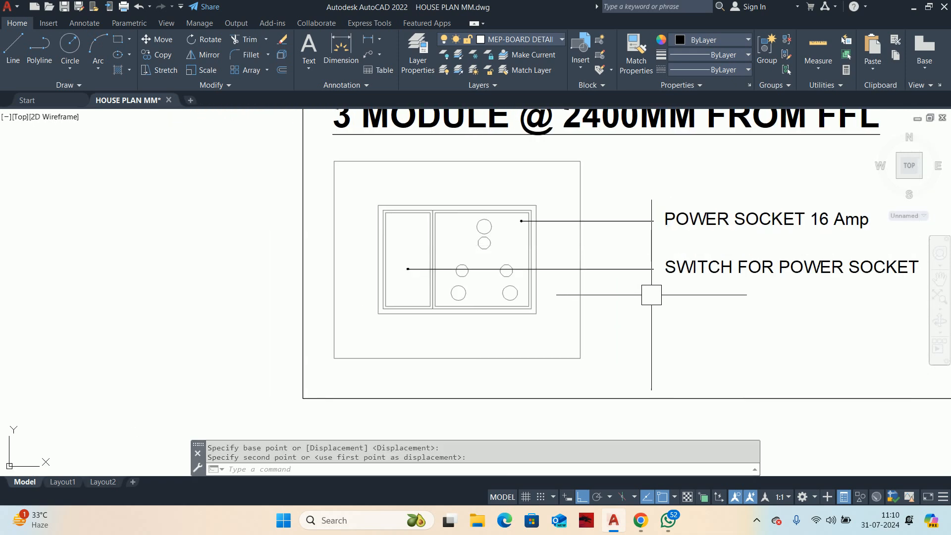
double_click(680, 238)
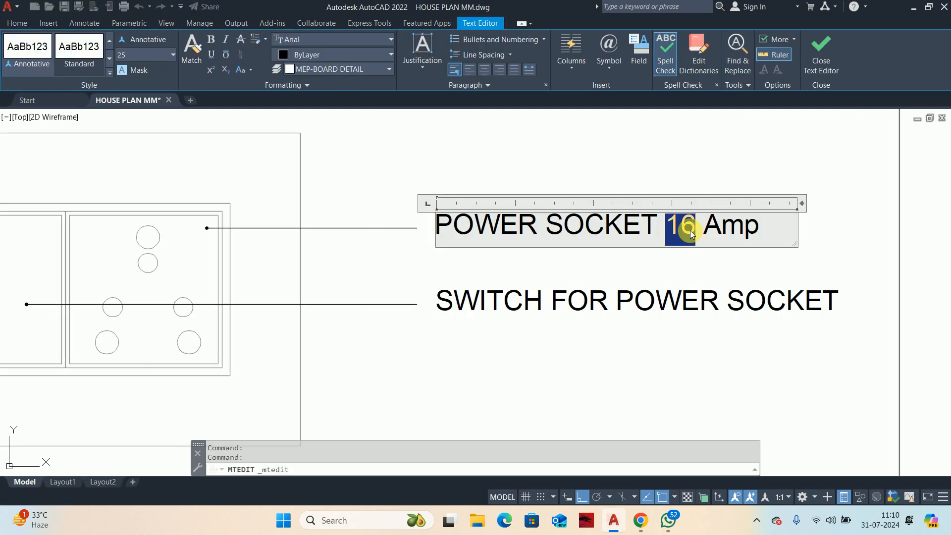
left_click(663, 336)
scroll(658, 314, "down", 3)
scroll(642, 257, "down", 2)
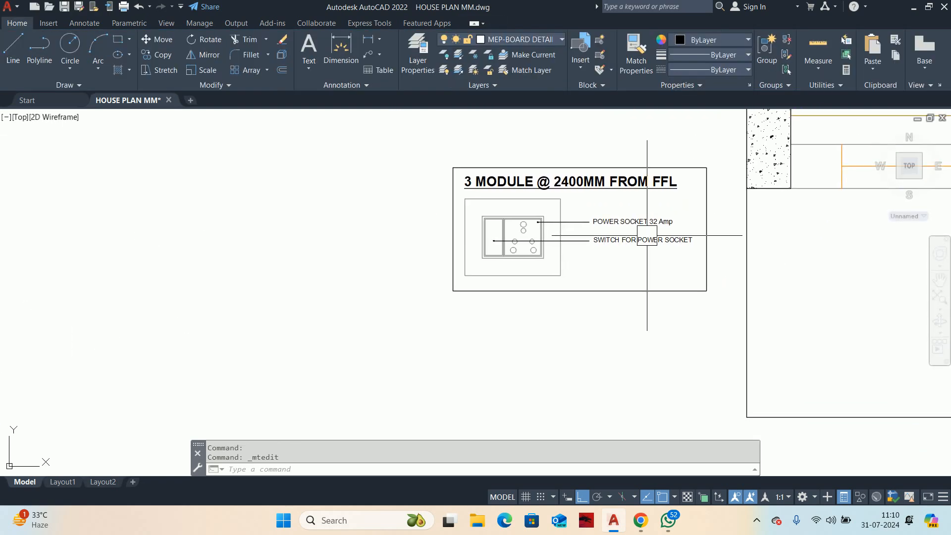
Step: Examine the 3-module and 7-module board details, comparing the leader dots against the socket and switch symbols
scroll(609, 222, "up", 3)
scroll(656, 251, "down", 3)
scroll(655, 251, "down", 4)
scroll(584, 243, "up", 2)
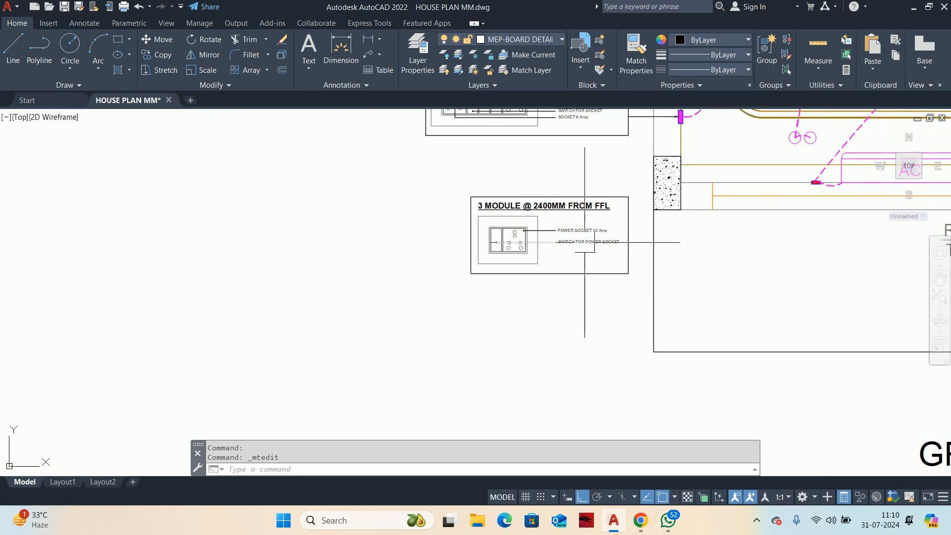
middle_click_drag(590, 214, 591, 227)
scroll(543, 250, "up", 2)
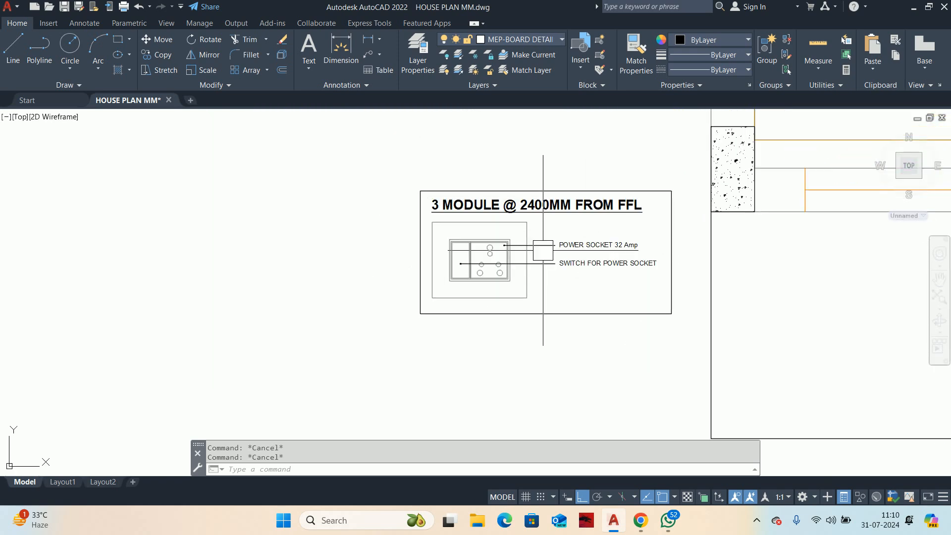
scroll(527, 261, "up", 2)
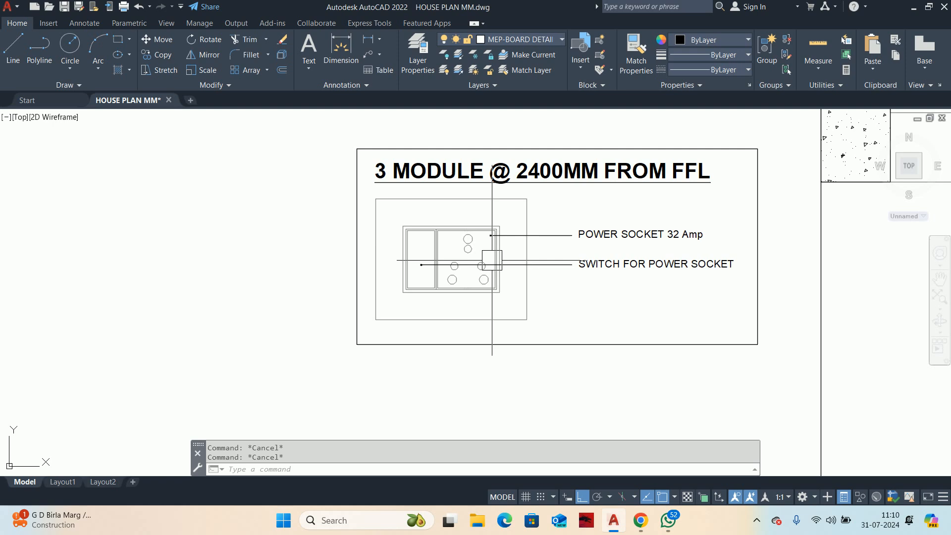
middle_click_drag(484, 251, 484, 287)
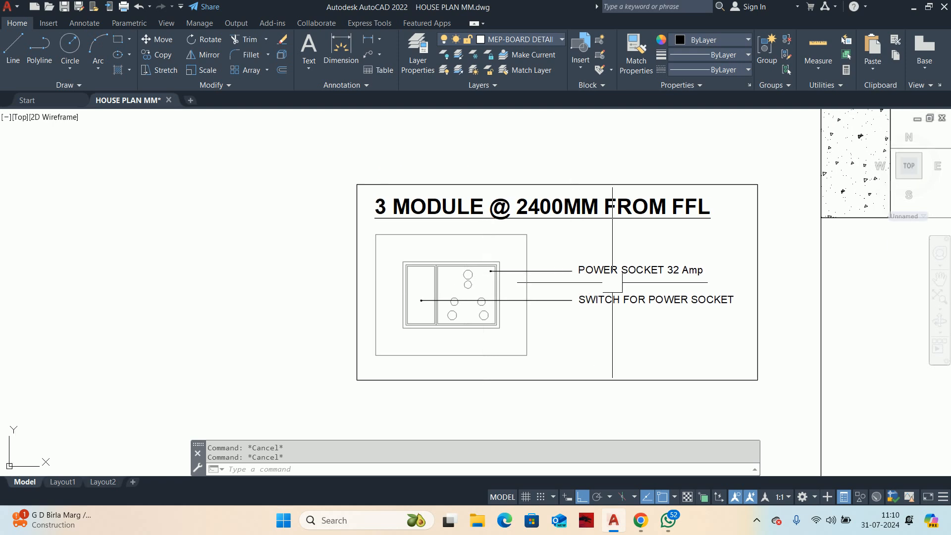
scroll(564, 270, "down", 6)
middle_click_drag(546, 188, 542, 241)
scroll(543, 241, "up", 6)
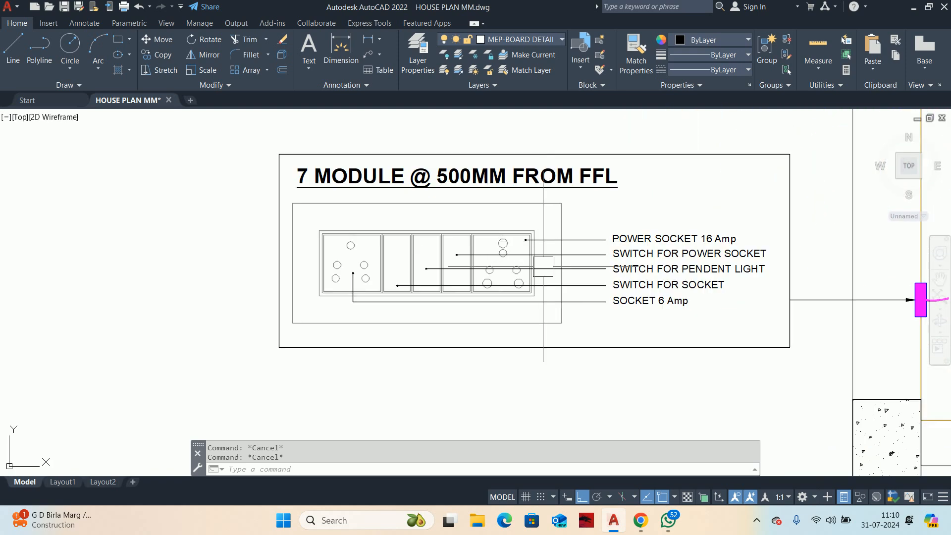
scroll(603, 246, "up", 4)
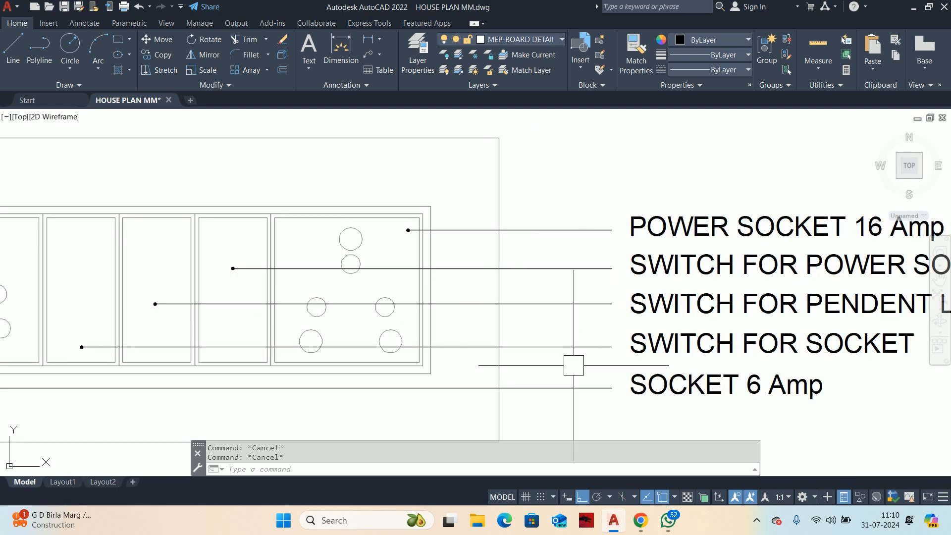
Step: Set the arrow size to 100 for all label leaders in both 7-module details and the 3-module detail
middle_click_drag(575, 392, 583, 316)
left_click(583, 343)
left_click(537, 135)
scroll(528, 261, "down", 6)
middle_click_drag(519, 270, 468, 157)
scroll(508, 380, "up", 4)
left_click(456, 355)
left_click(433, 266)
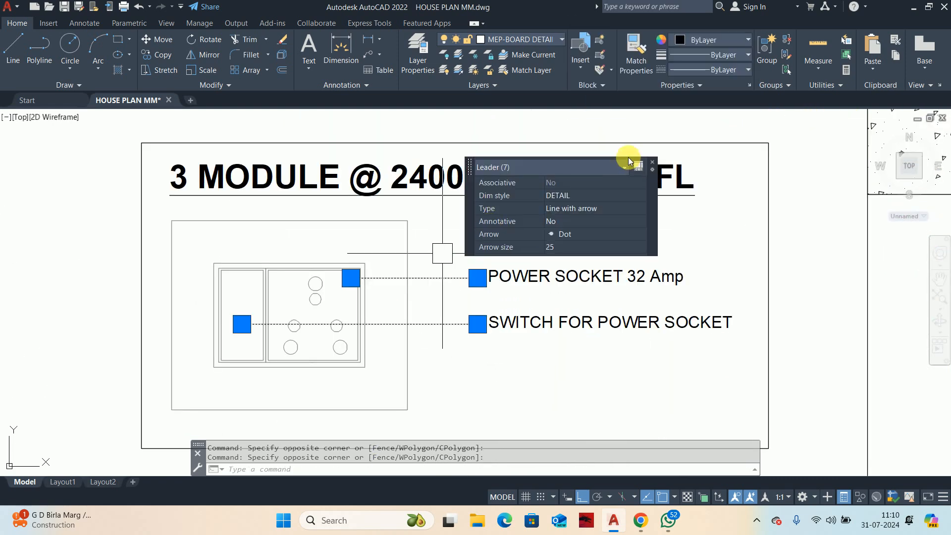
scroll(453, 193, "down", 4)
middle_click_drag(455, 193, 411, 421)
scroll(422, 195, "up", 4)
scroll(384, 278, "up", 4)
left_click(385, 236)
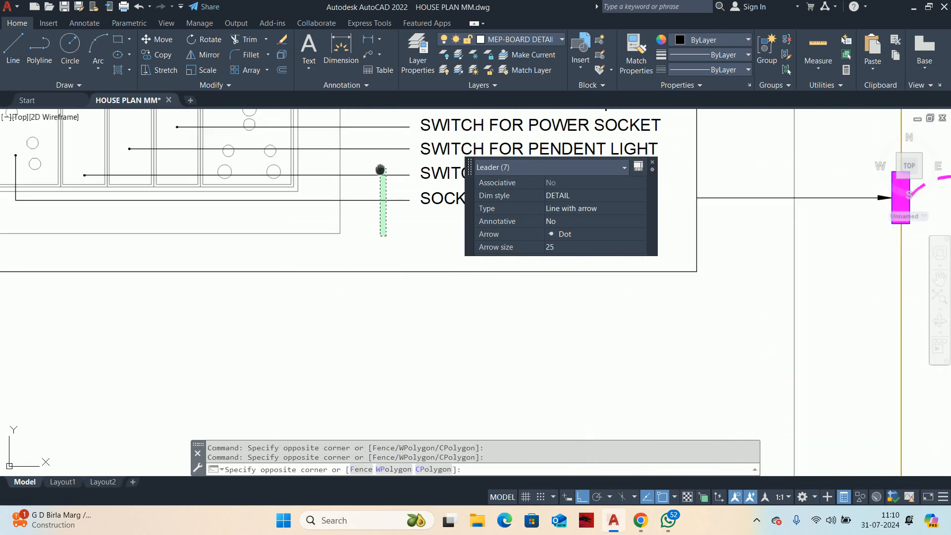
middle_click_drag(380, 169, 355, 290)
left_click(351, 207)
left_click(505, 191)
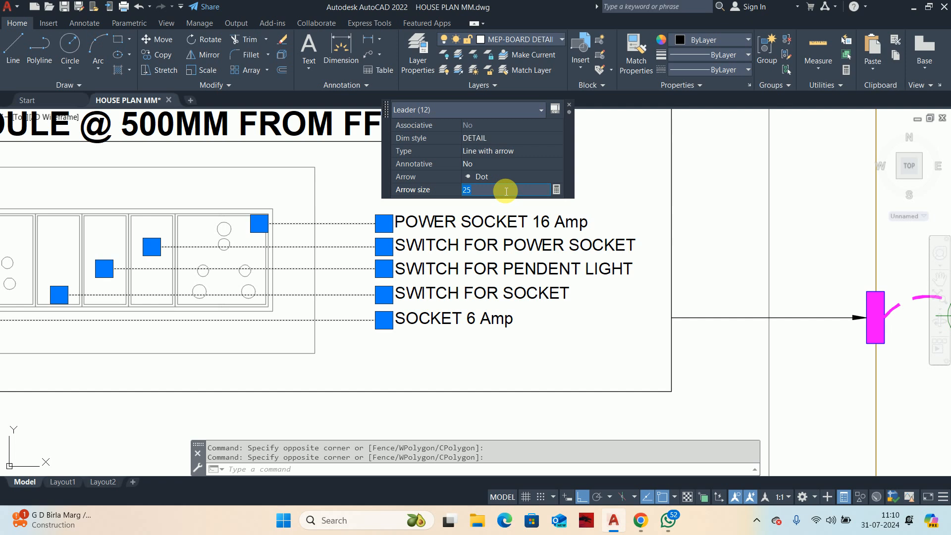
type("50")
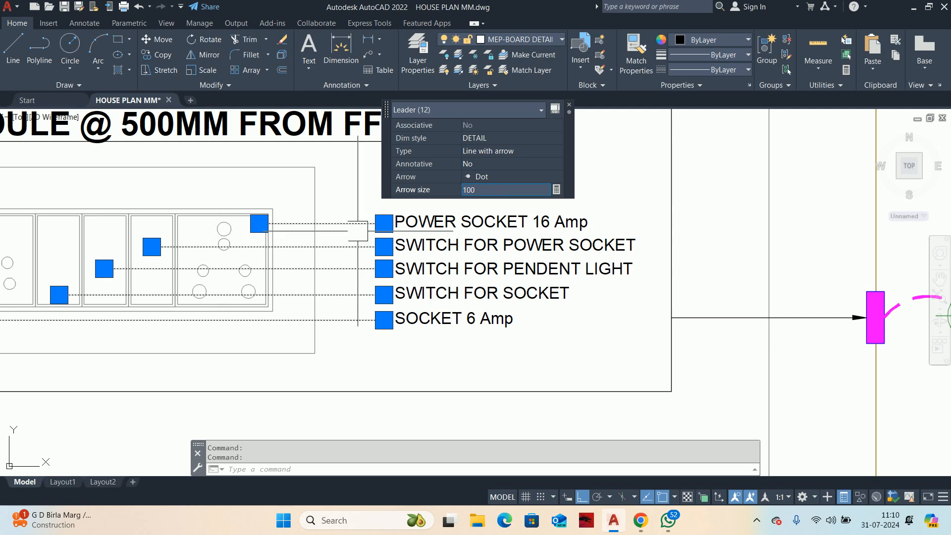
key("Escape")
key("Escape")
Step: Move both socket and switch labels with their leaders slightly straight down inside the 3-module detail
scroll(303, 283, "down", 6)
mouse_move(320, 363)
middle_mouse_down()
mouse_move(388, 286)
mouse_move(410, 151)
middle_mouse_up()
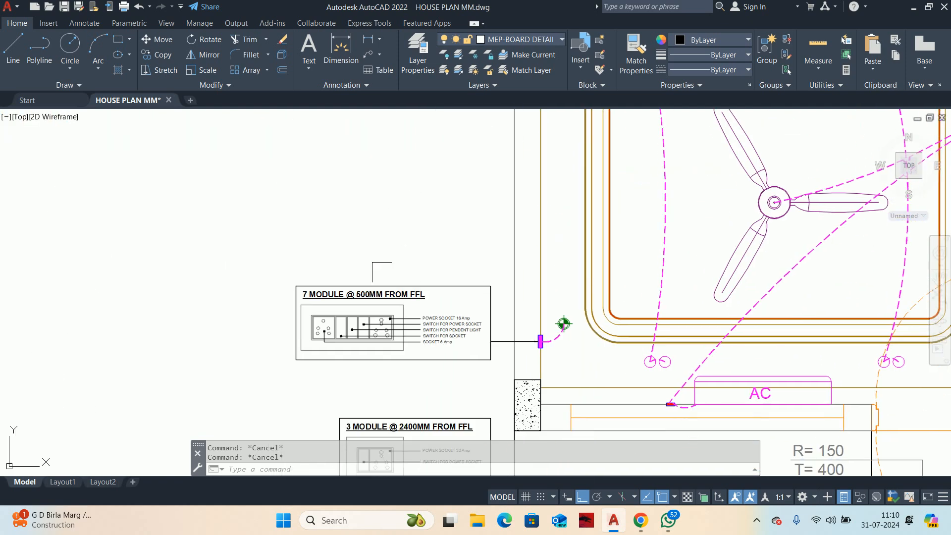
scroll(387, 311, "up", 4)
scroll(416, 306, "down", 2)
middle_click_drag(429, 417, 436, 246)
scroll(447, 331, "up", 4)
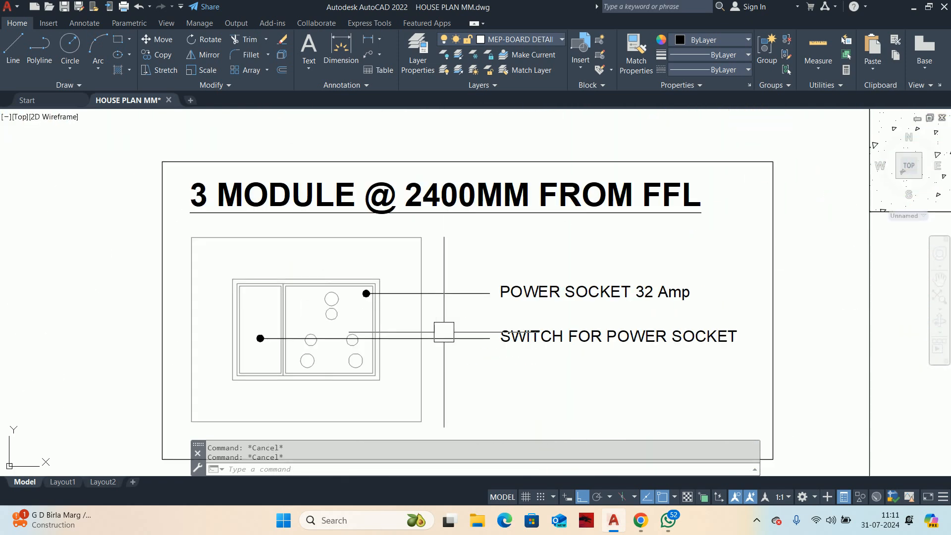
mouse_move(474, 353)
middle_mouse_down()
mouse_move(509, 337)
mouse_move(465, 266)
middle_mouse_up()
key("space")
left_click(540, 344)
left_click(433, 263)
key("space")
left_click(523, 283)
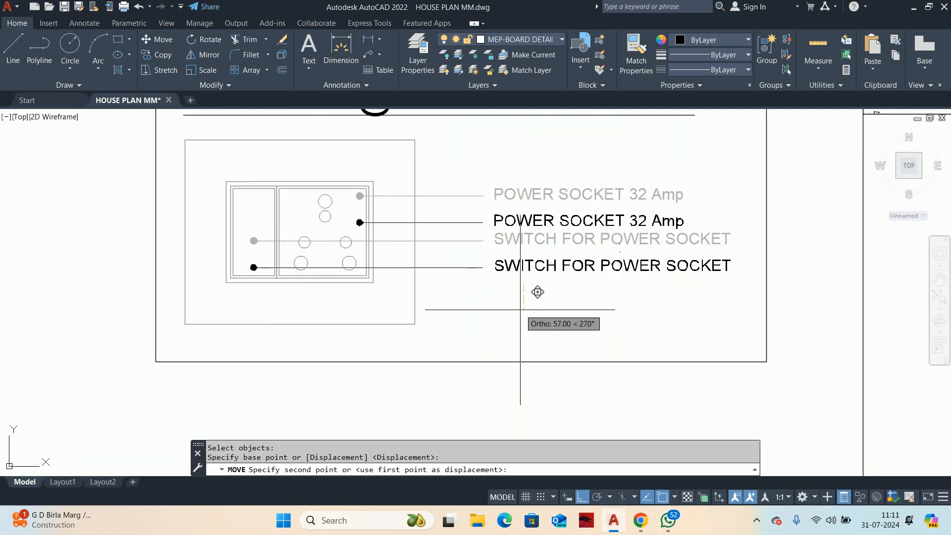
left_click(520, 303)
key("Escape")
key("Escape")
Step: Draw an L-shaped leader from the red switchboard beside the AC to the 3-module detail's right border, without annotation text
scroll(518, 239, "down", 4)
scroll(518, 239, "up", 2)
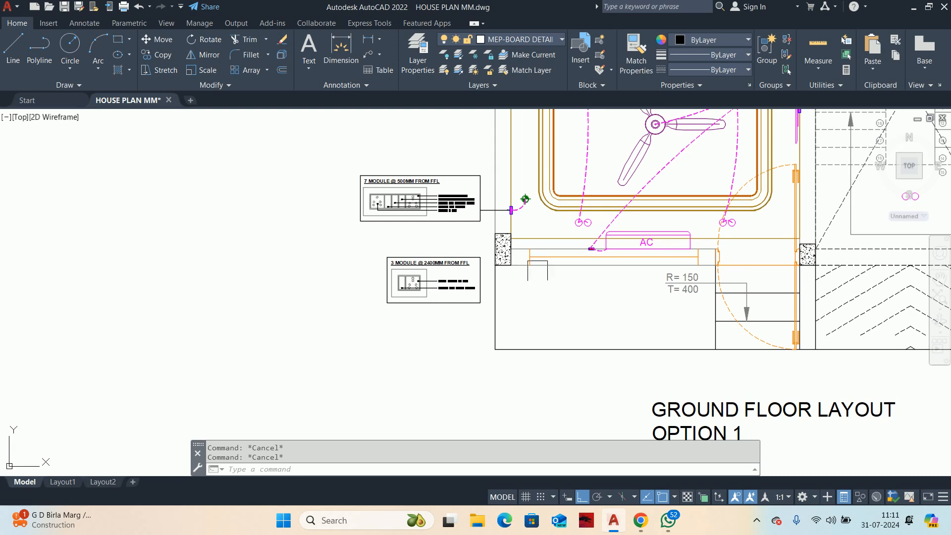
type("LE")
key("space")
scroll(597, 260, "up", 4)
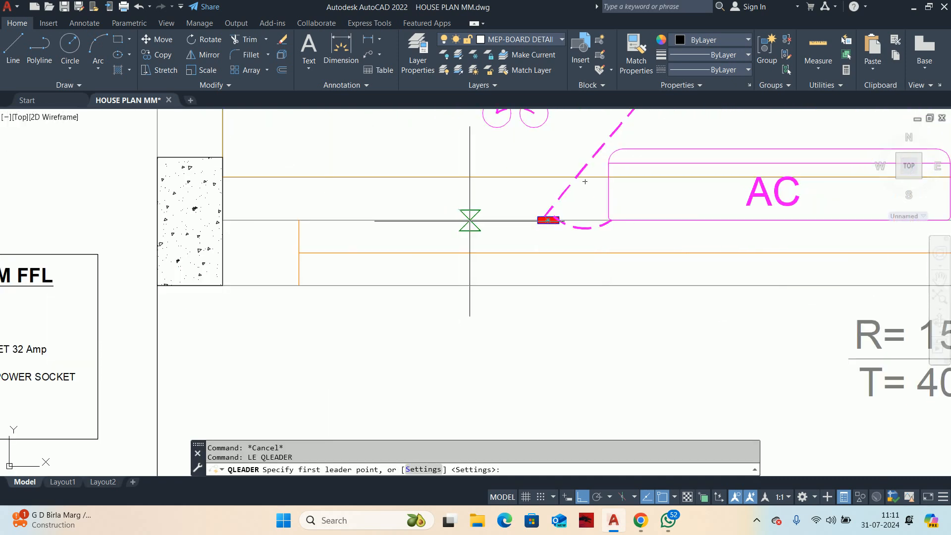
left_click(585, 241)
scroll(532, 320, "down", 2)
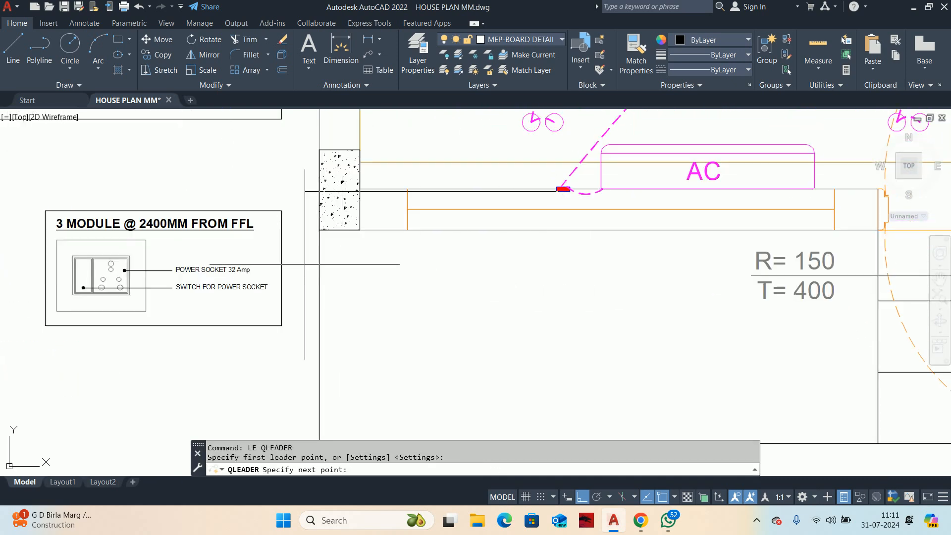
left_click(563, 268)
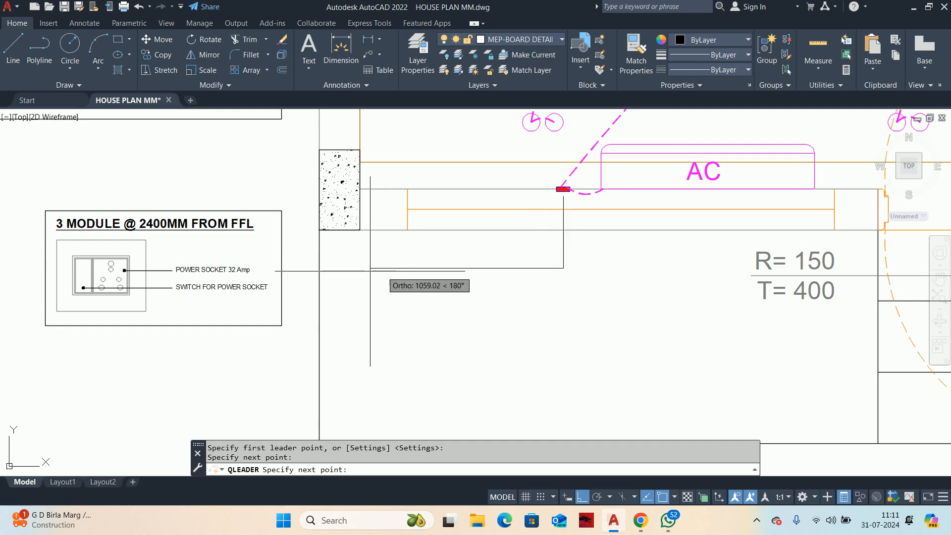
left_click(282, 268)
key("Escape")
key("Escape")
scroll(560, 286, "down", 3)
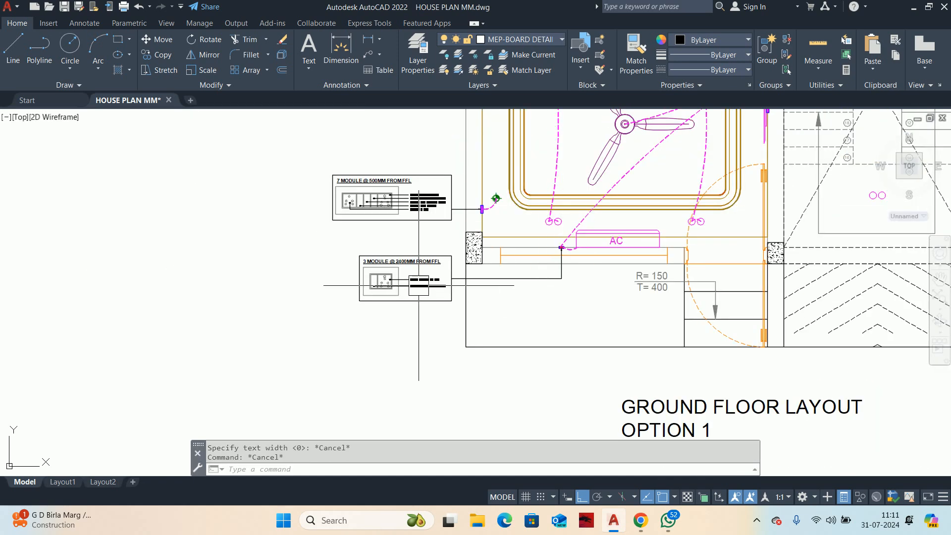
Step: Copy the ground floor plan with its board details straight left, past the bedroom detail drawings
scroll(419, 285, "down", 3)
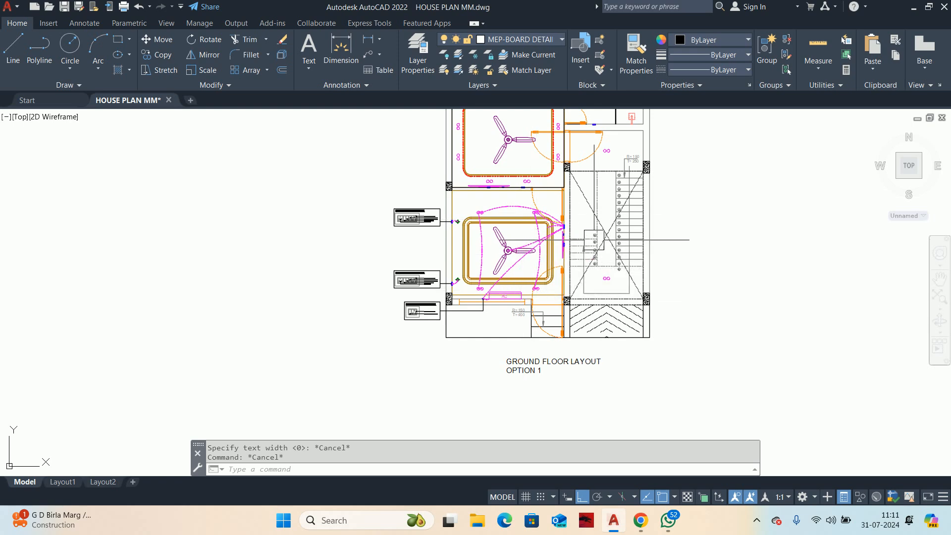
scroll(593, 239, "down", 4)
scroll(637, 257, "up", 3)
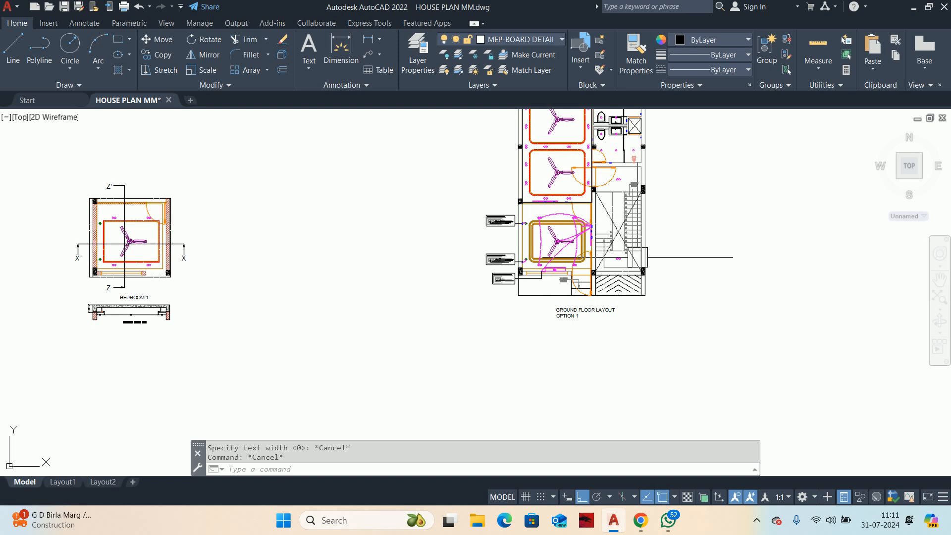
scroll(605, 283, "down", 3)
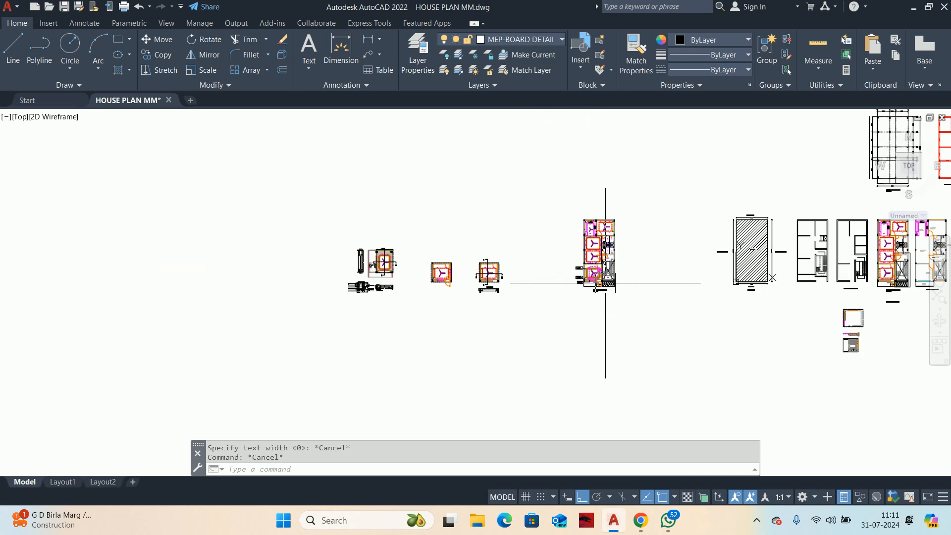
type("co")
key("Return")
left_click(638, 316)
left_click(557, 199)
key("Return")
left_click(551, 208)
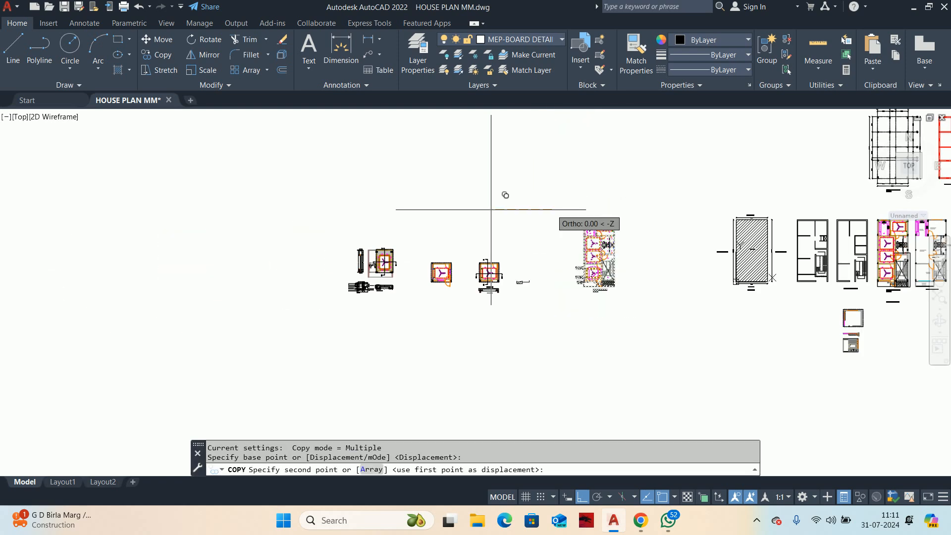
middle_click_drag(193, 218, 548, 225)
left_click(415, 225)
key("Escape")
Step: Undo the plan copy and the leader connecting the AC switchboard to the 3-module detail
key("Escape")
scroll(424, 263, "up", 6)
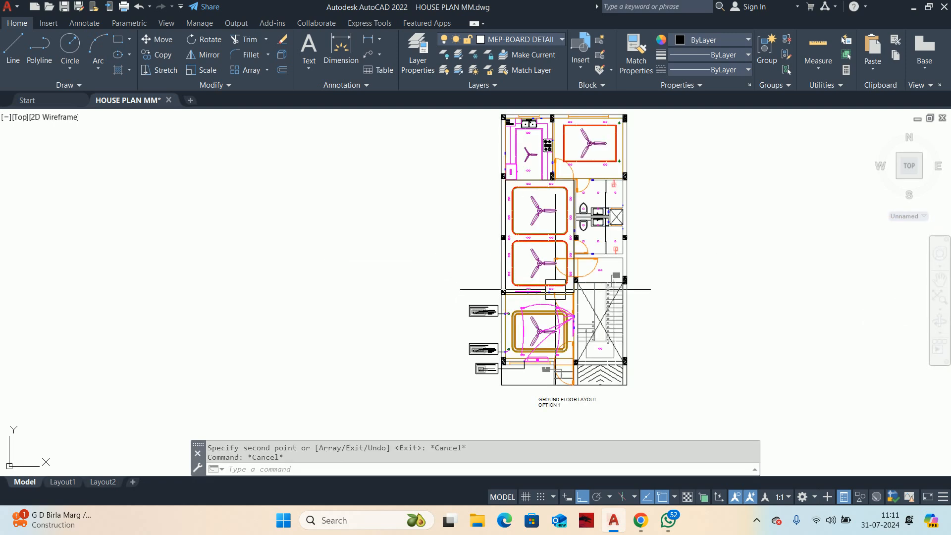
key("Escape")
middle_click_drag(657, 295, 593, 297)
key("ctrl+z")
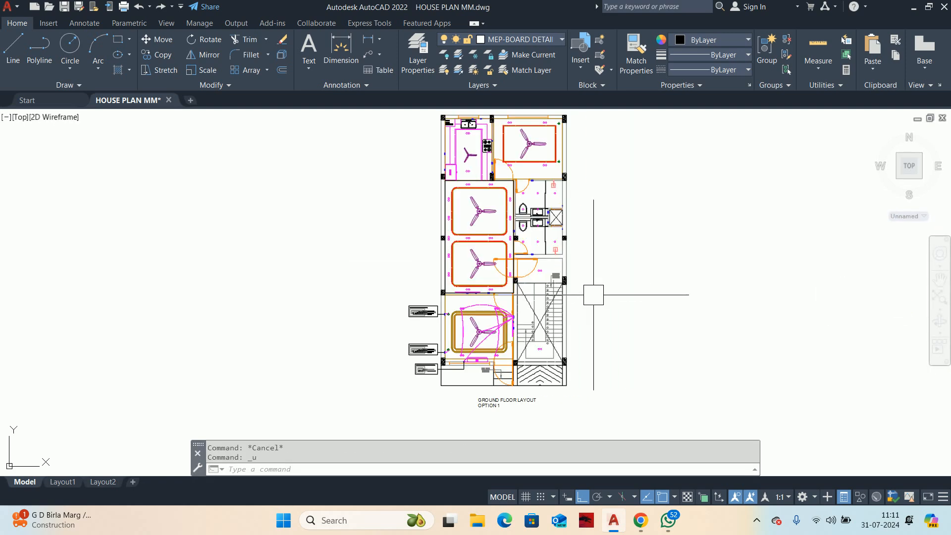
scroll(585, 299, "up", 5)
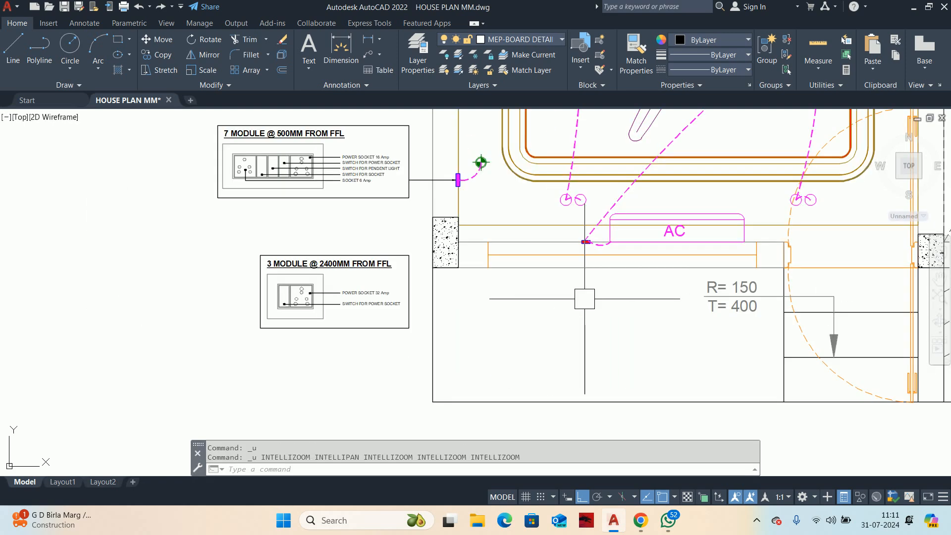
key("ctrl+z")
key("ctrl+z")
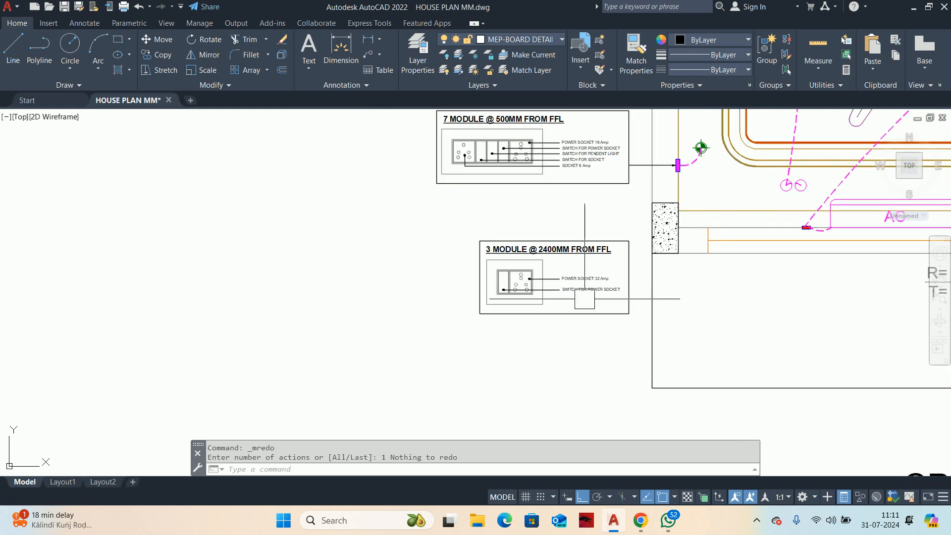
Step: Connect the red AC switchboard to the 3-module detail's border with a leader running down and then left, without text
key("Escape")
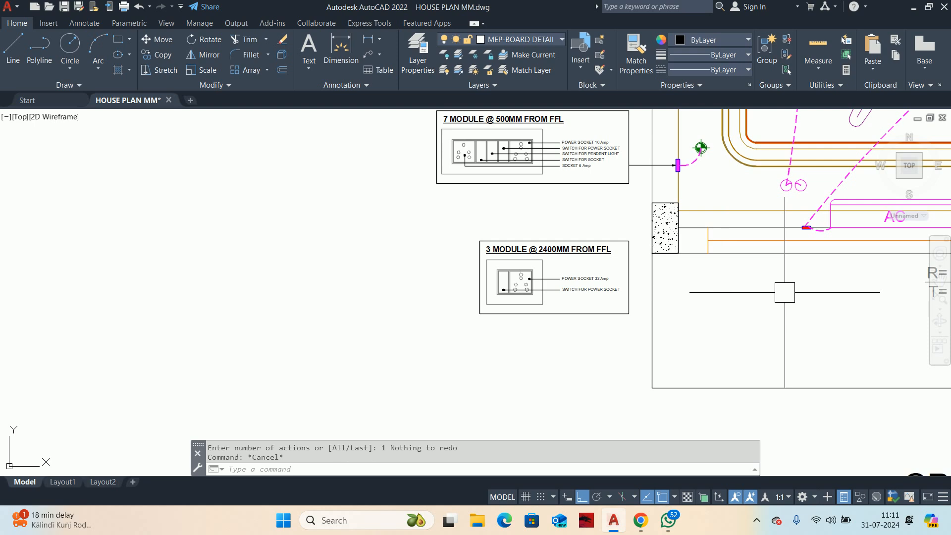
type("le")
key("Return")
scroll(799, 267, "up", 4)
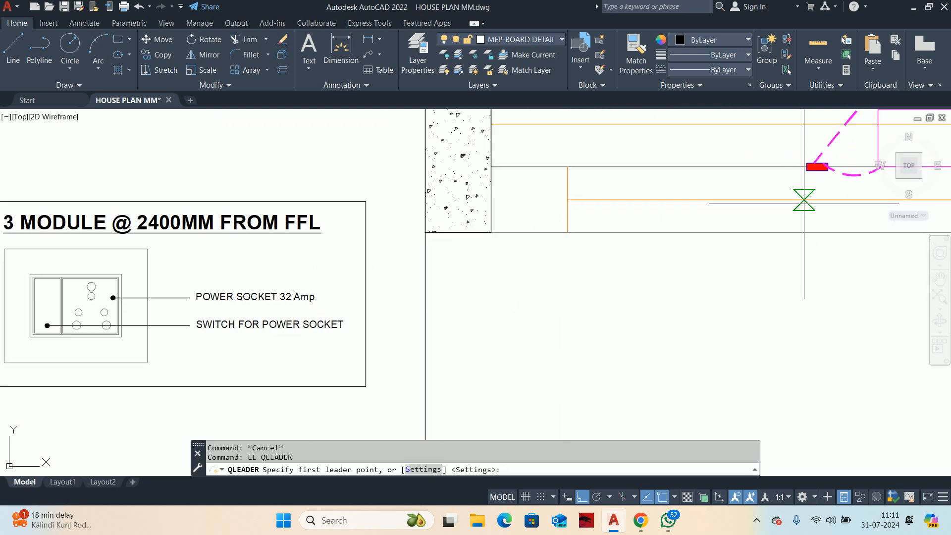
left_click(816, 167)
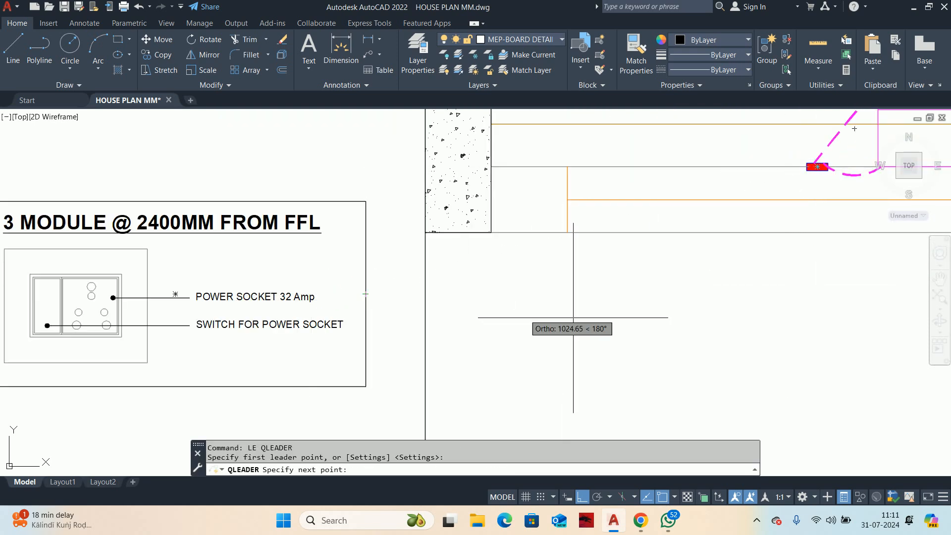
left_click(817, 294)
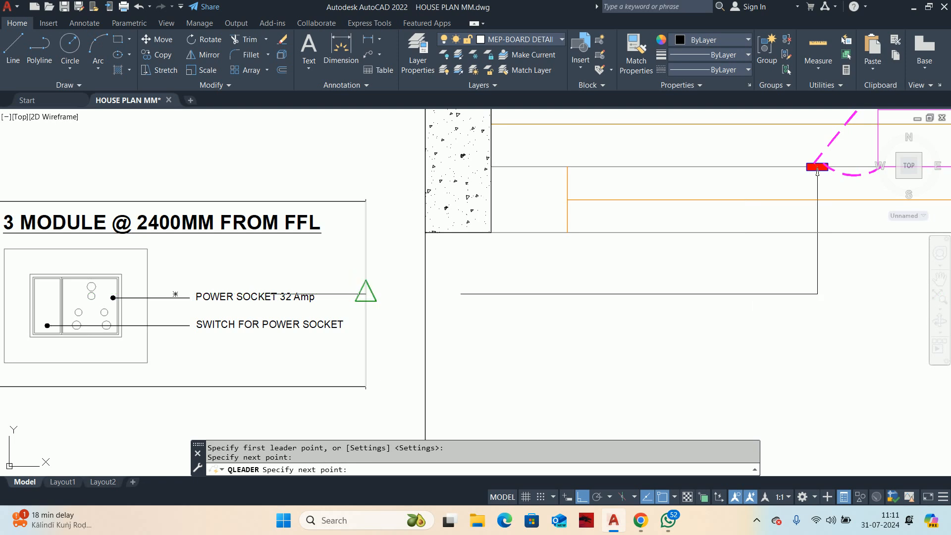
key("Escape")
key("Escape")
Step: Turn on all layers in the drawing with LAYON
scroll(375, 283, "down", 8)
type("L")
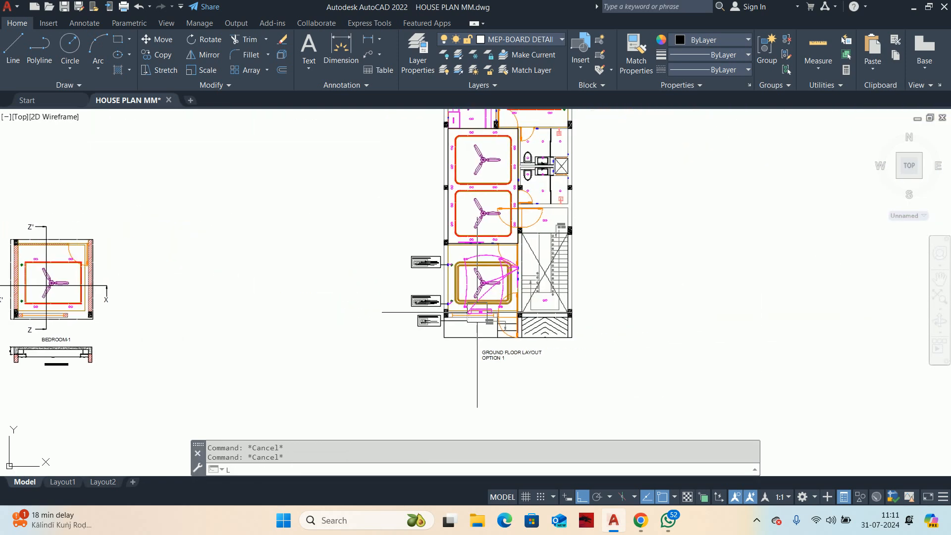
type("AYON")
key("Return")
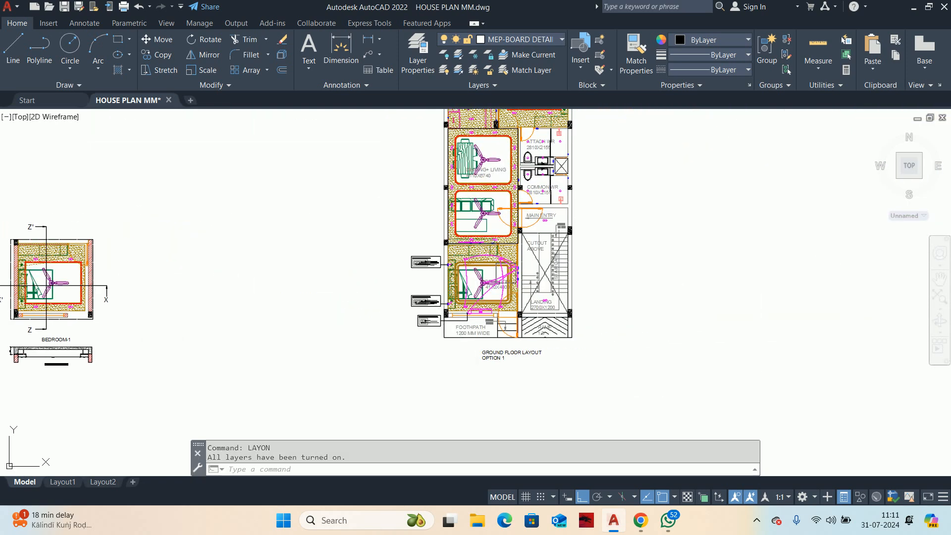
Step: Copy the entire ground floor plan with its board details and title about 116 m straight left, beyond the bedroom detail drawings
scroll(606, 359, "down", 2)
type("CO")
key("Return")
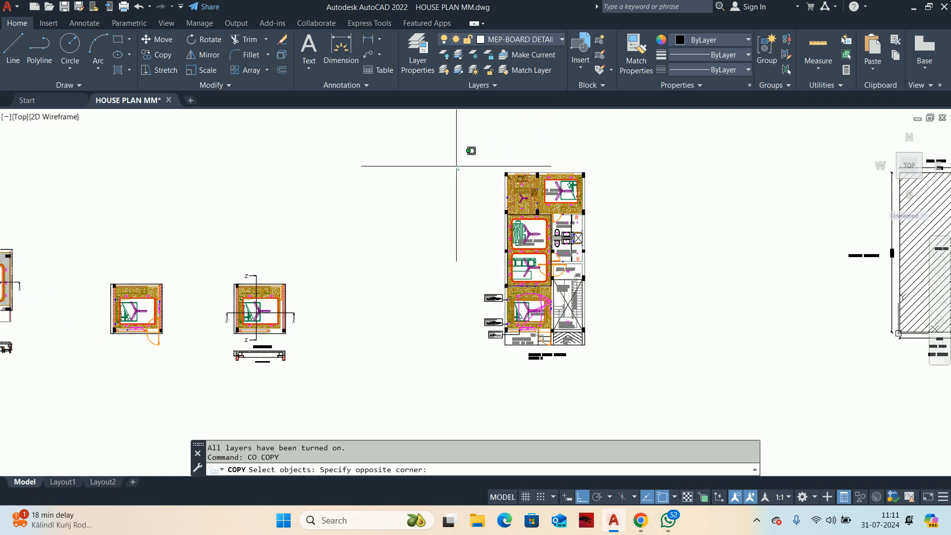
left_click(694, 411)
left_click(601, 370)
left_click(600, 370)
scroll(443, 394, "down", 2)
middle_click_drag(441, 396, 449, 395)
left_click(449, 394)
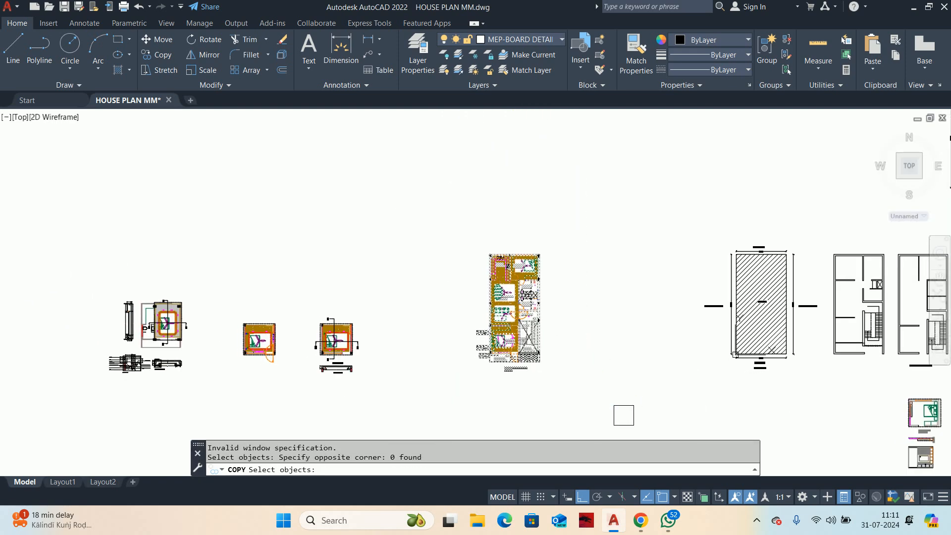
key("Return")
left_click(497, 388)
middle_click_drag(164, 365, 889, 399)
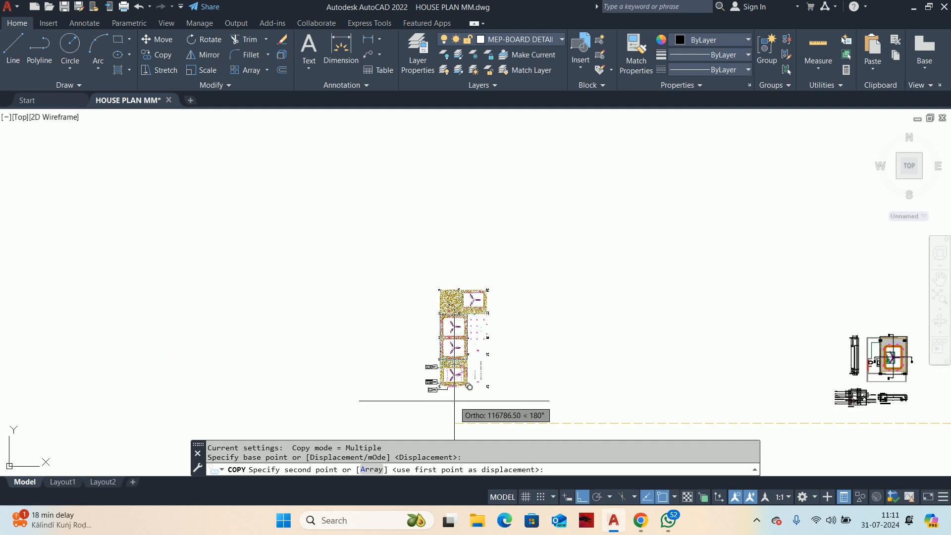
left_click(459, 397)
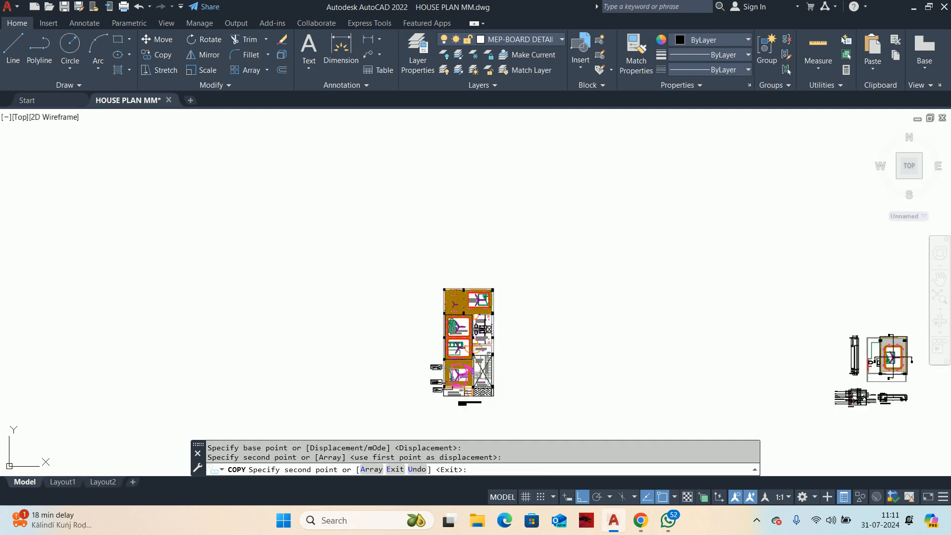
key("Escape")
scroll(476, 389, "up", 3)
key("Escape")
scroll(508, 279, "up", 4)
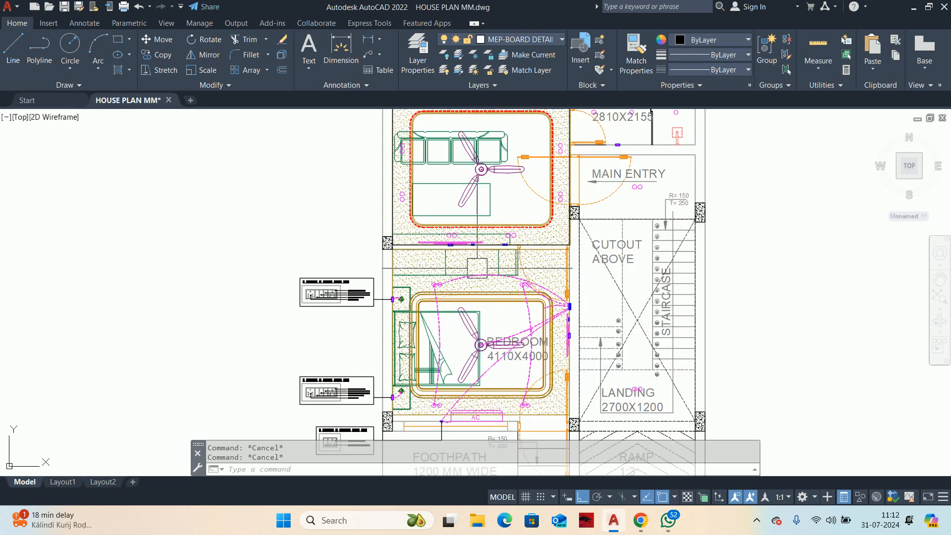
type("REC")
key("Return")
scroll(451, 192, "up", 4)
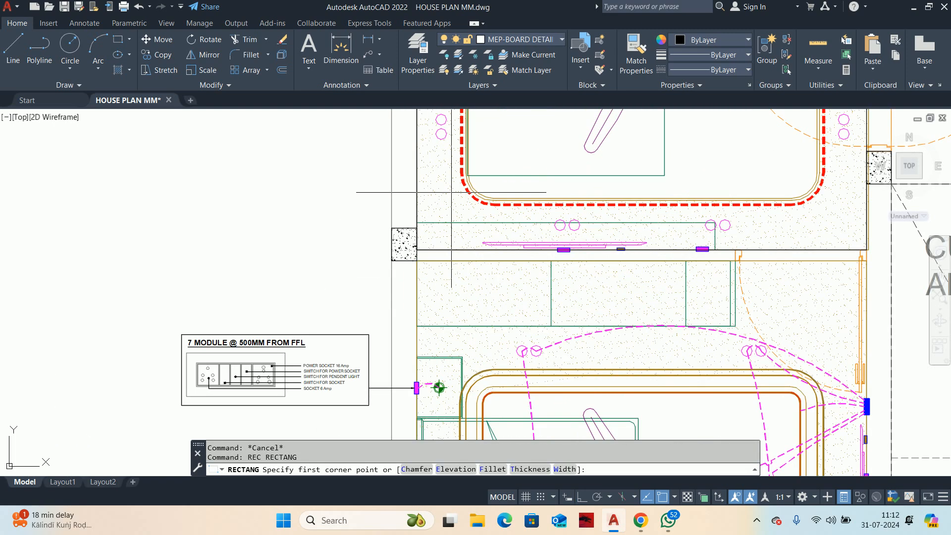
left_click(367, 241)
scroll(495, 198, "down", 4)
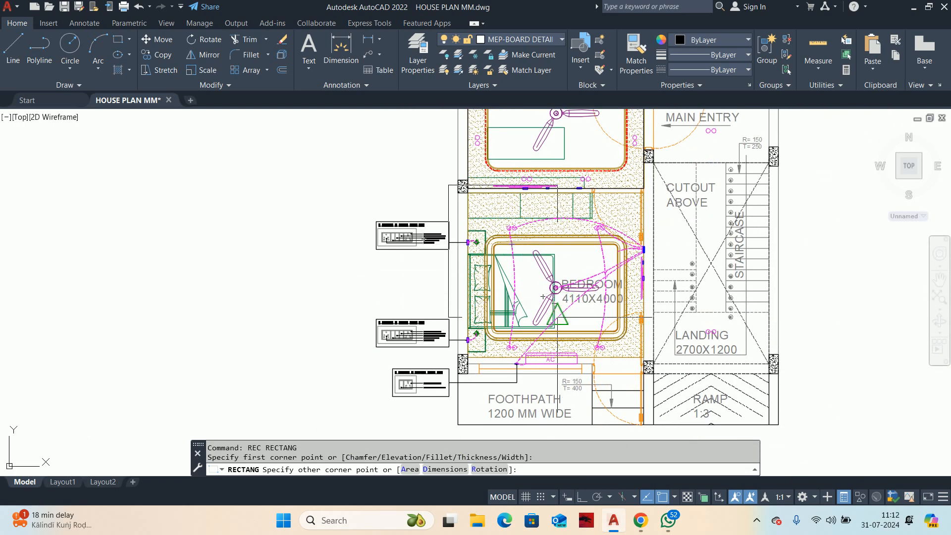
key("Escape")
Step: Draw a rectangle around the copied plan's lower bedroom, footpath and three switchboard details
key("Return")
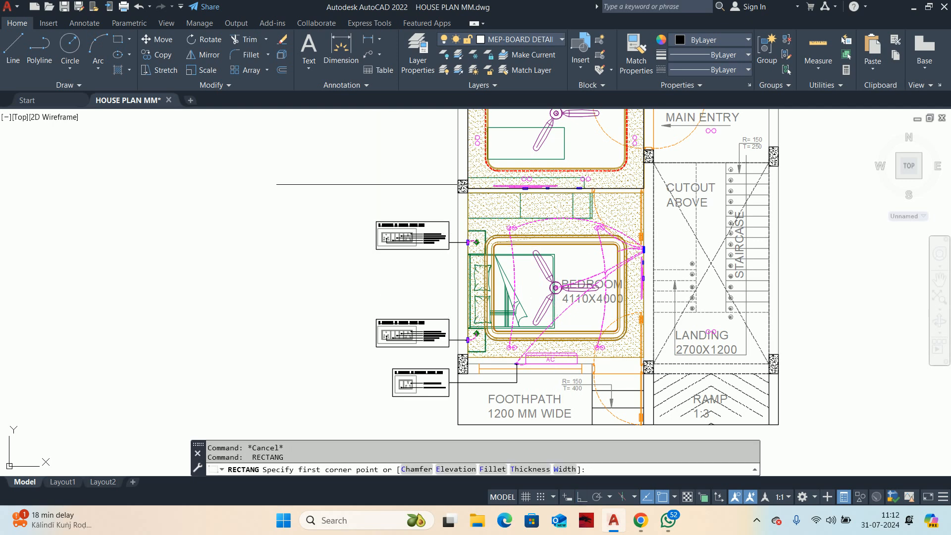
left_click(370, 184)
middle_click_drag(554, 381, 558, 330)
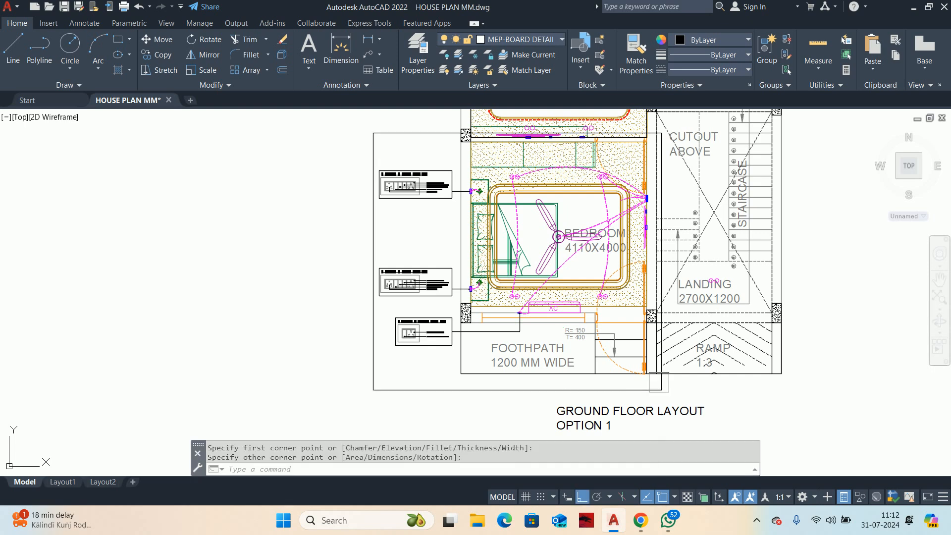
scroll(516, 364, "down", 2)
key("Escape")
Step: Trim all lines crossing the rectangle on its outer side with EXTRIM, using the rectangle as cutting edge
type("XT")
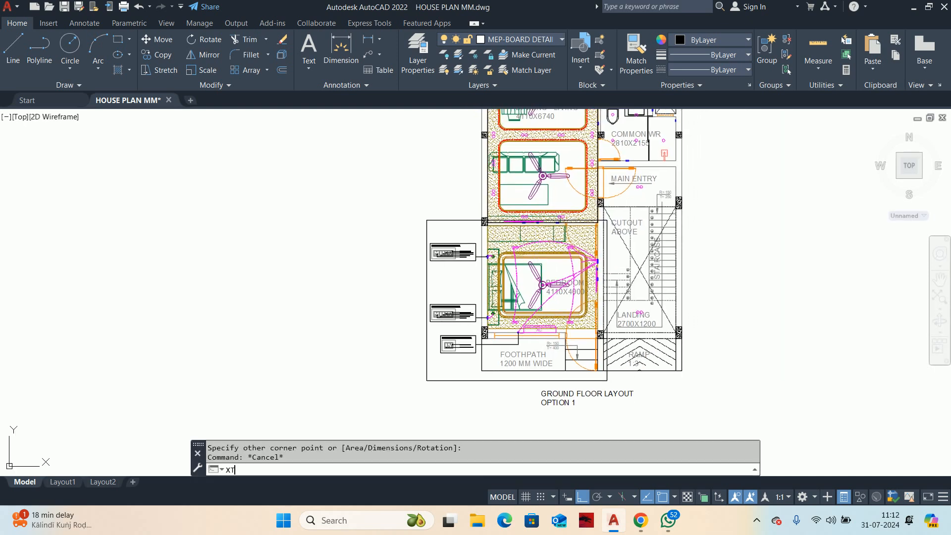
type("RIM")
key("Return")
left_click(424, 369)
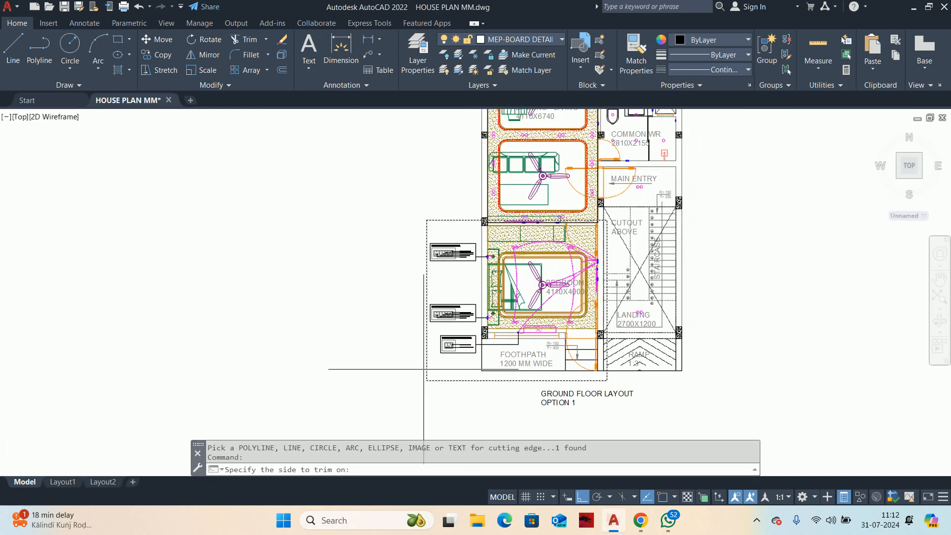
left_click(283, 237)
Step: Erase the copied plan's remaining rooms, staircase, ramp and title outside the rectangle
scroll(350, 277, "down", 3)
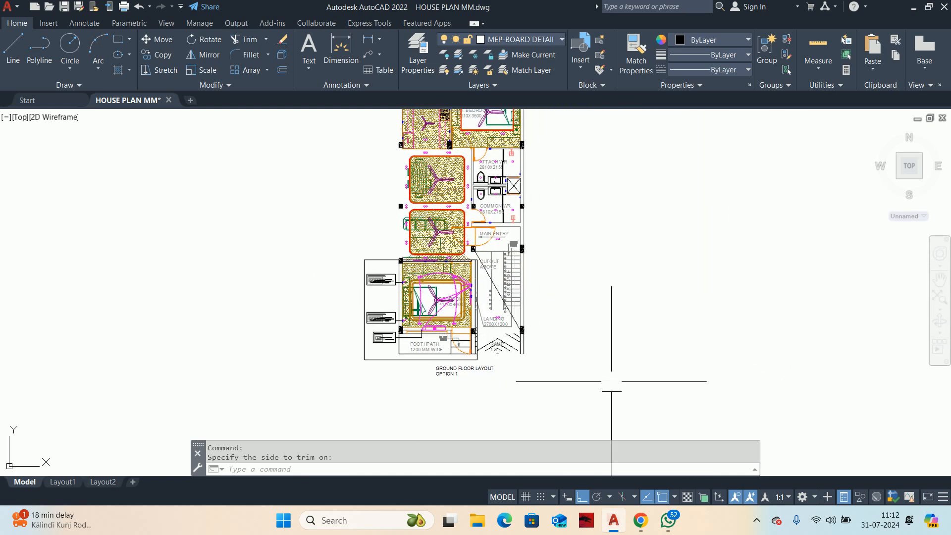
left_click(611, 381)
scroll(542, 312, "down", 2)
left_click(491, 214)
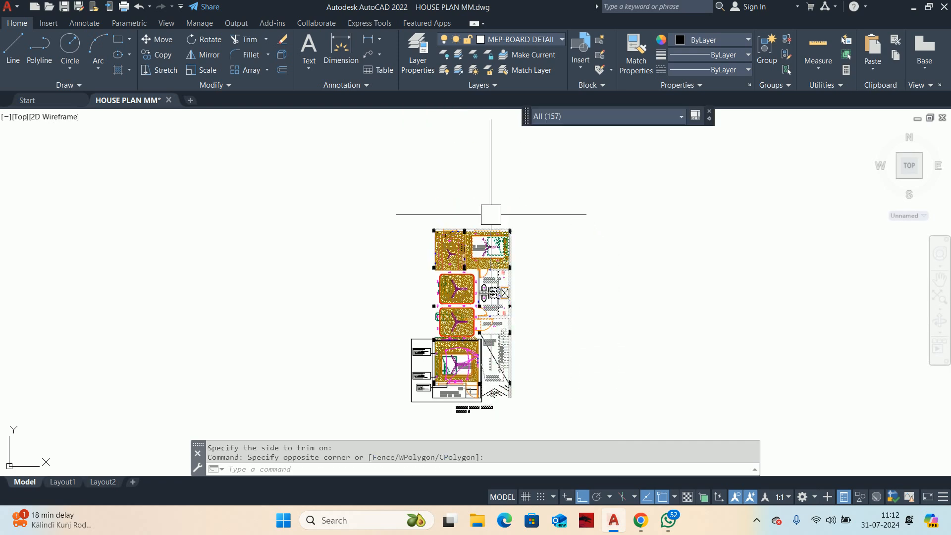
key("Delete")
left_click(556, 181)
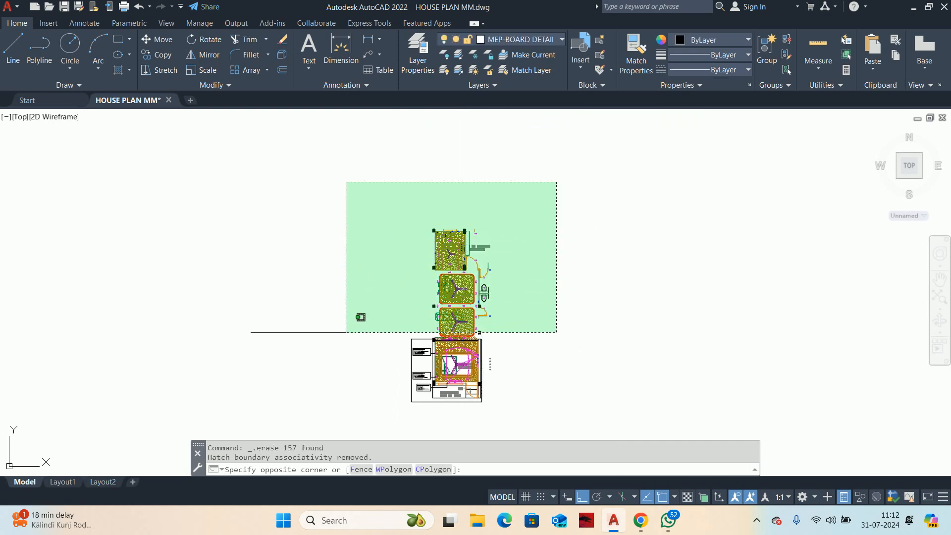
left_click(346, 333)
key("Delete")
scroll(503, 310, "up", 3)
Step: Erase the leftover stair number marks beside the rectangle and the cabinet line and light symbols along its upper edge
left_click(479, 300)
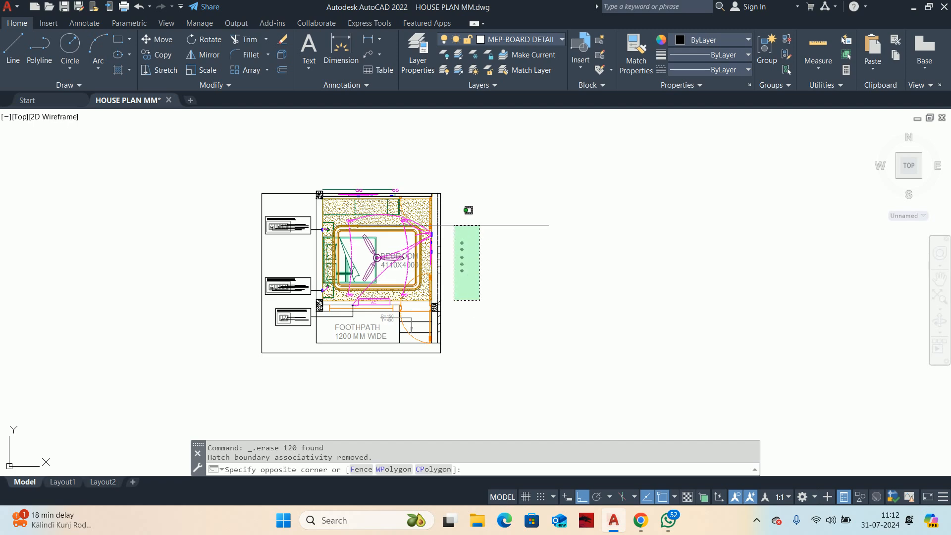
left_click(453, 225)
key("Delete")
middle_click_drag(490, 287, 662, 290)
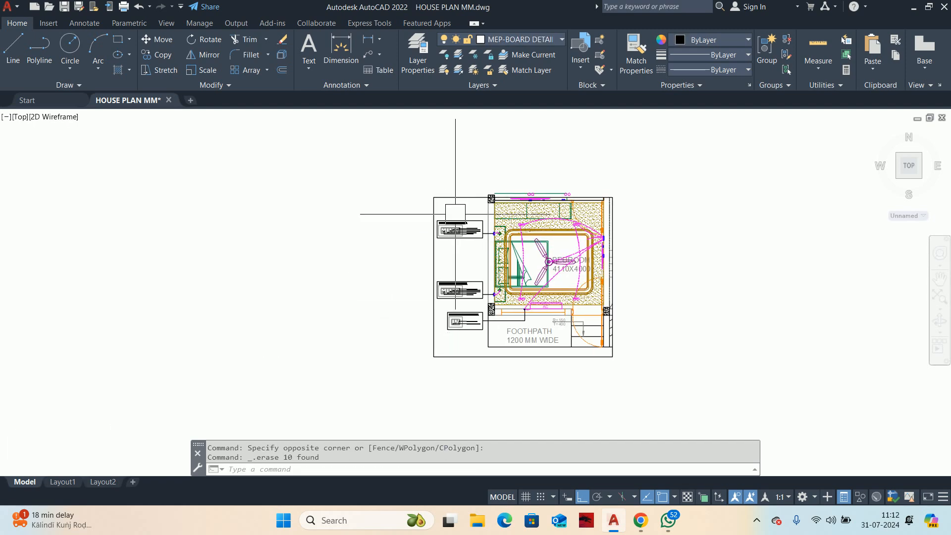
scroll(535, 143, "up", 4)
left_click(721, 222)
left_click(460, 276)
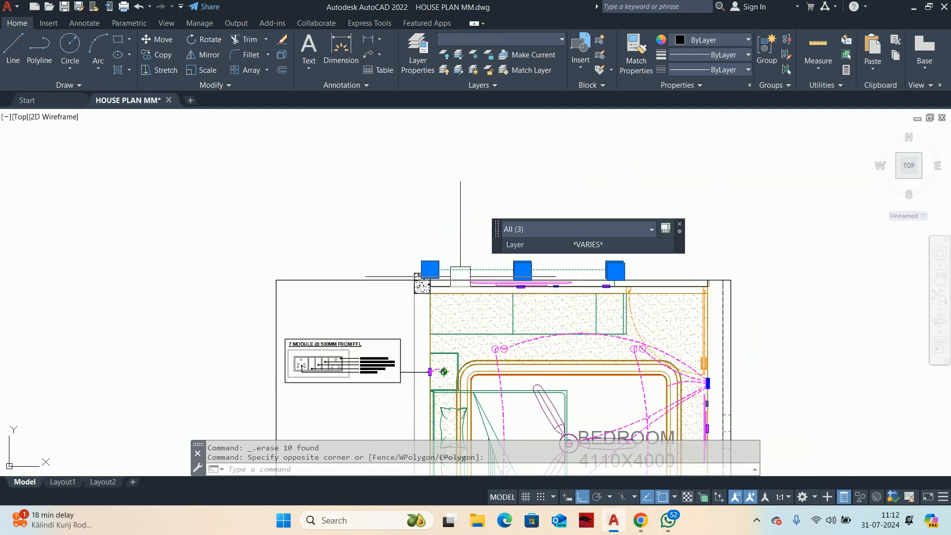
key("Delete")
scroll(529, 205, "down", 4)
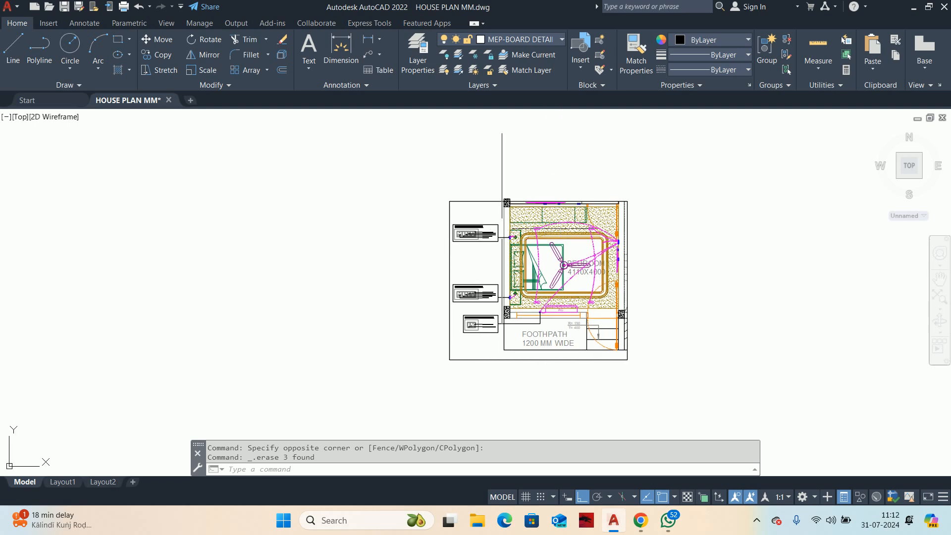
Step: Set the boundary rectangle's linetype to HIDDEN and its global width to 10
scroll(503, 208, "up", 8)
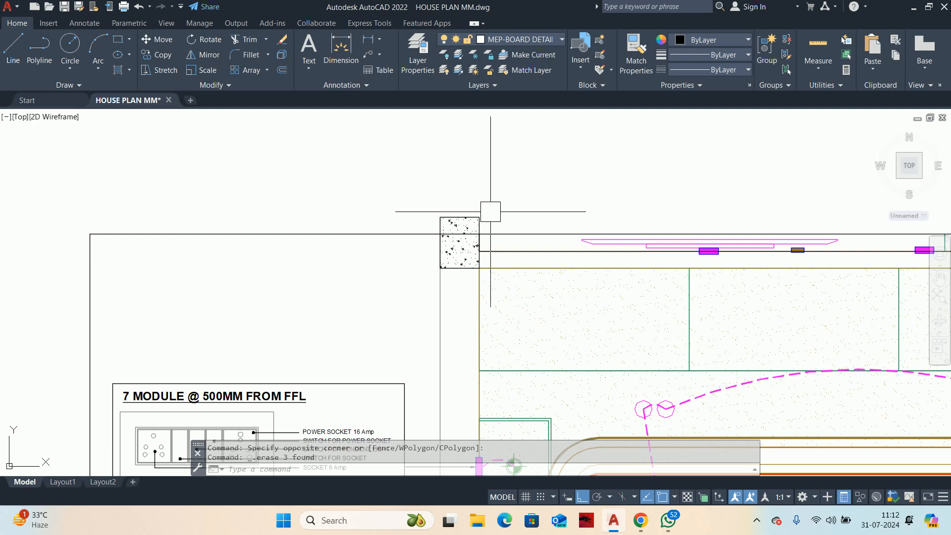
scroll(490, 212, "down", 4)
scroll(484, 202, "down", 6)
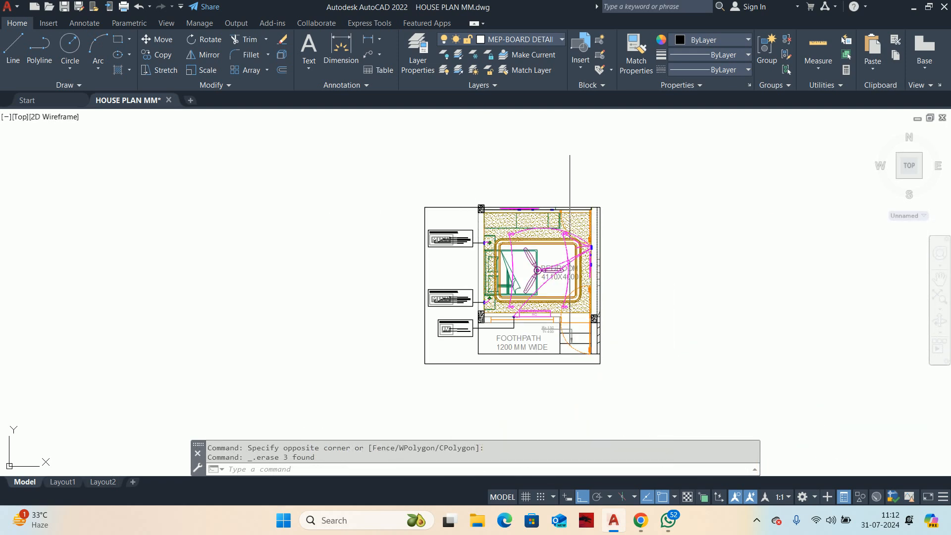
scroll(561, 289, "up", 5)
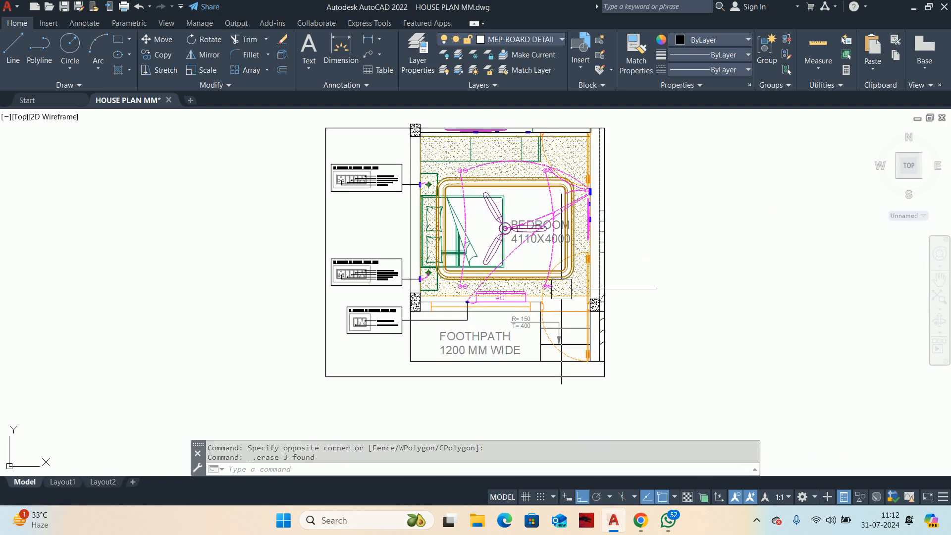
mouse_move(334, 221)
middle_mouse_down()
mouse_move(369, 246)
mouse_move(378, 268)
middle_mouse_up()
left_click(369, 264)
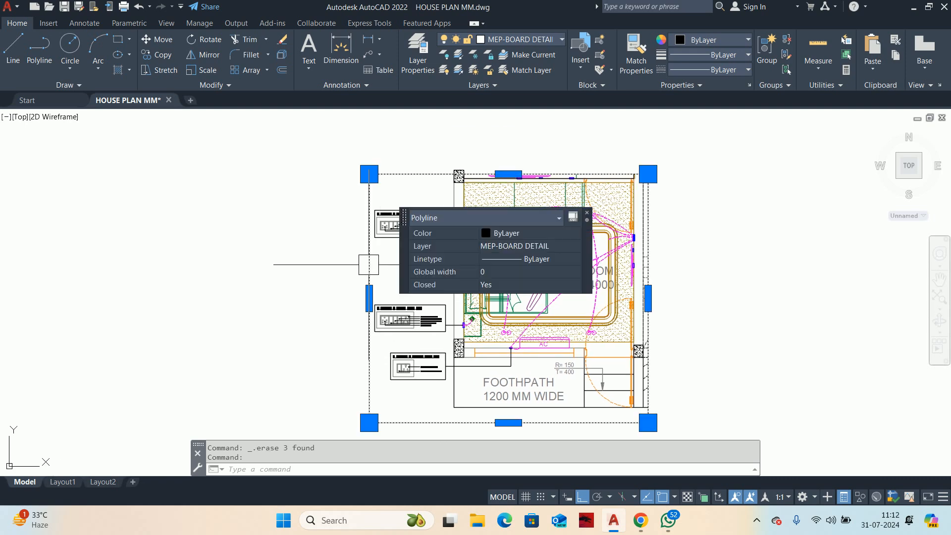
left_click(699, 71)
left_click(703, 158)
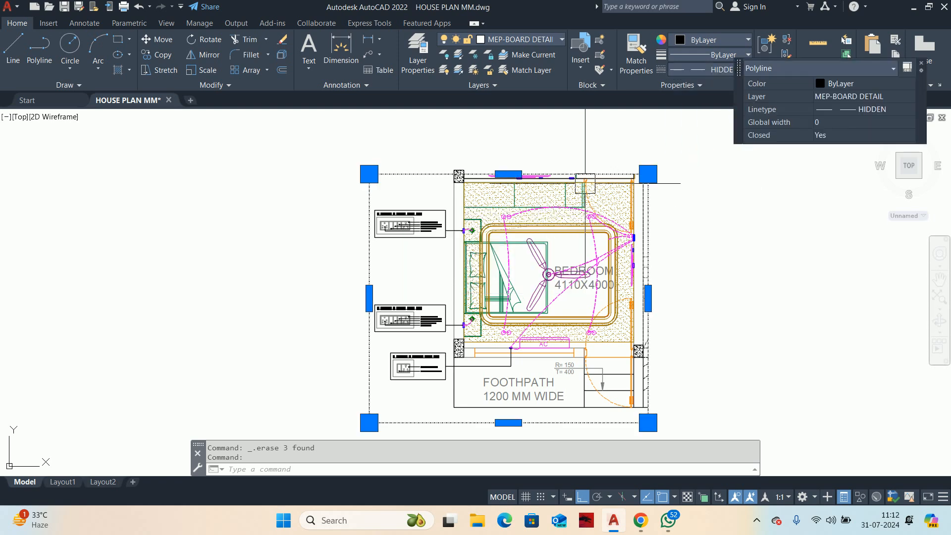
scroll(597, 154, "up", 4)
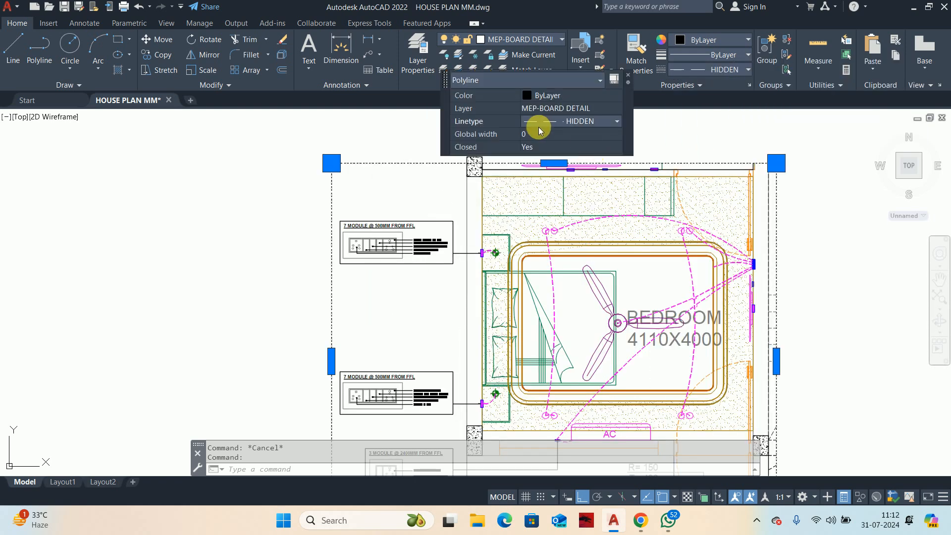
left_click(539, 135)
type("10")
key("Return")
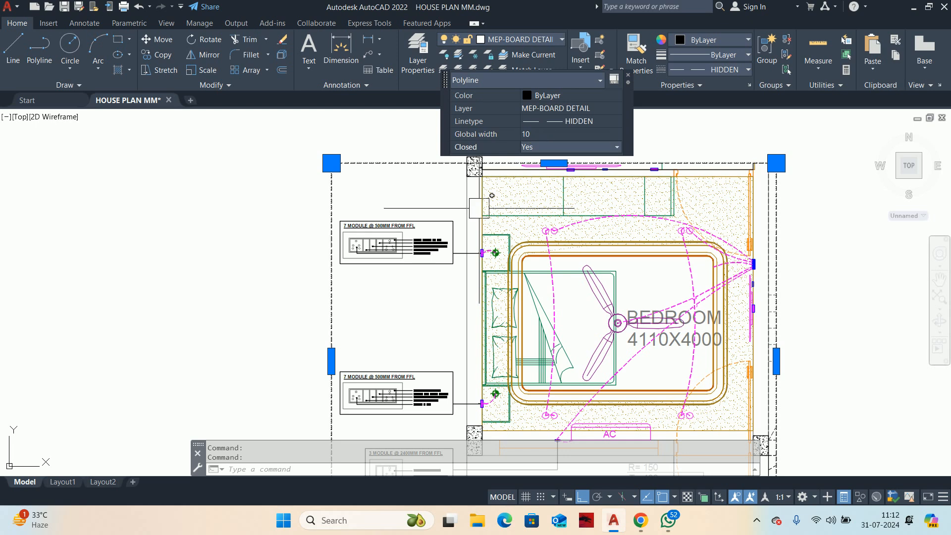
key("Escape")
key("Escape")
Step: Erase the living-room TV and its switchboards along the bedroom's upper wall
scroll(492, 195, "down", 2)
scroll(574, 287, "up", 2)
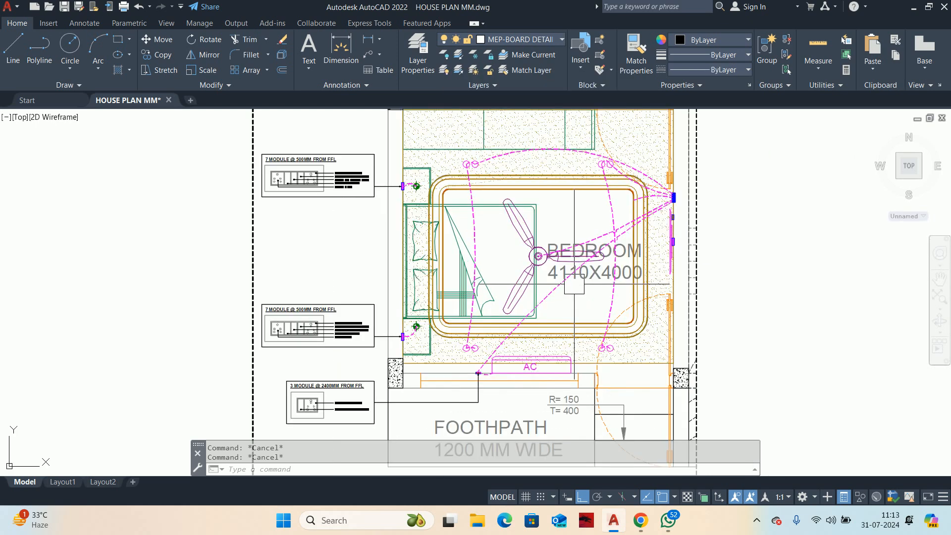
scroll(569, 185, "down", 2)
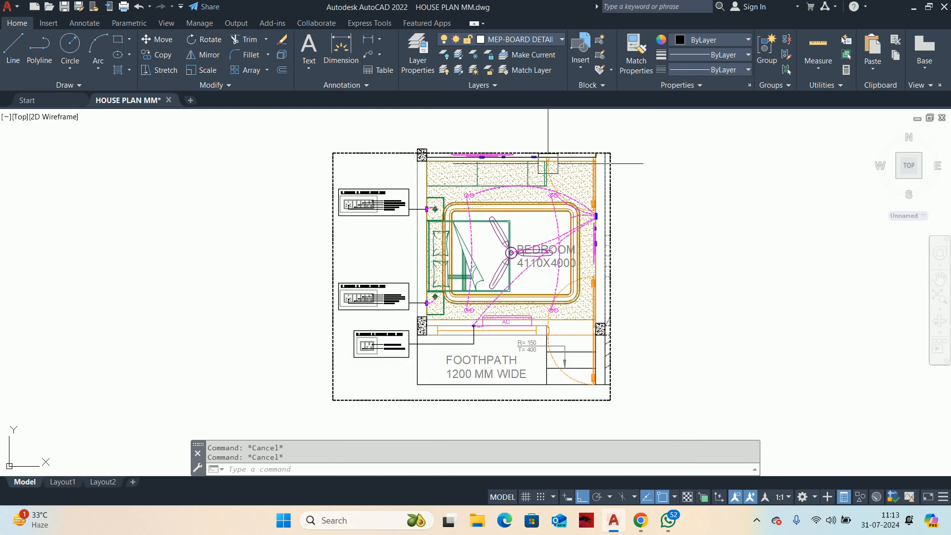
scroll(478, 163, "up", 4)
left_click(418, 159)
scroll(500, 198, "up", 2)
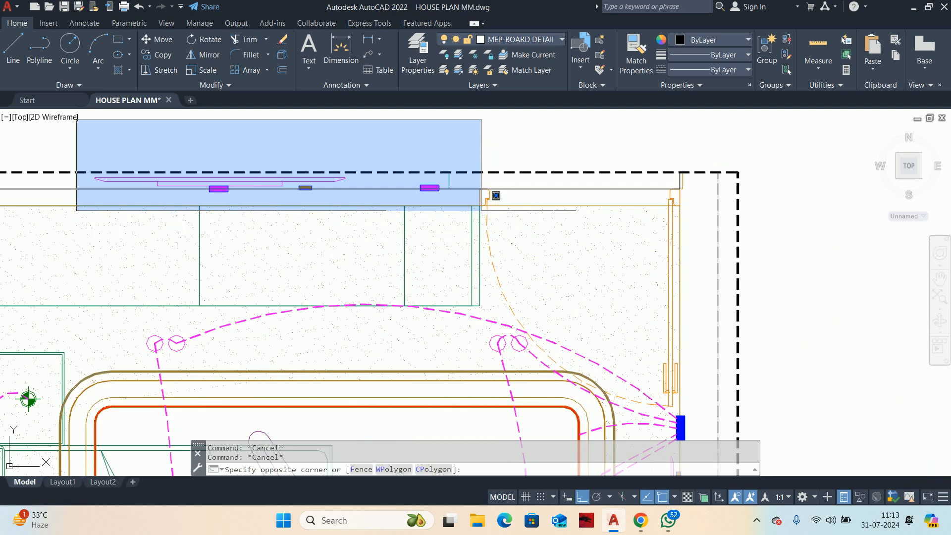
left_click(440, 192)
key("Delete")
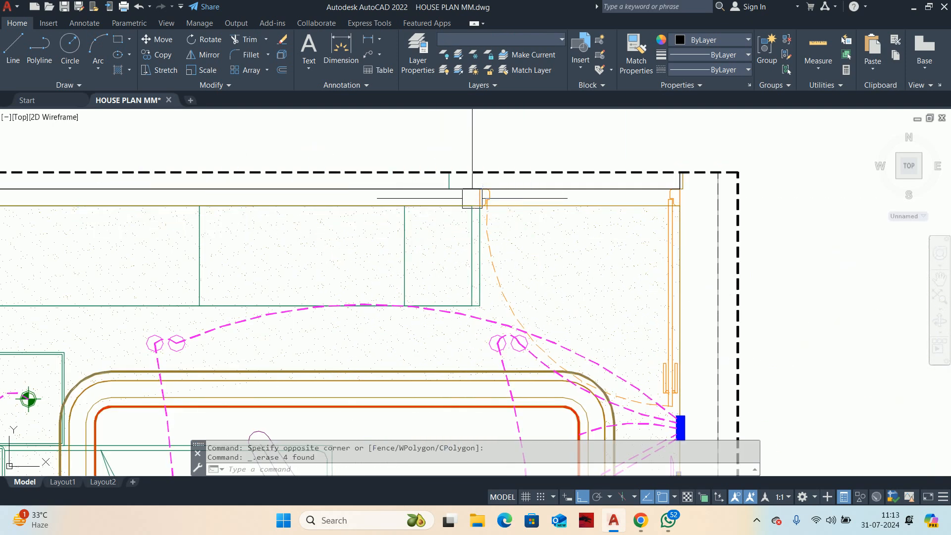
Step: Erase the leftover ramp lines and fragments between the lower right wall and the dashed boundary
scroll(563, 212, "down", 5)
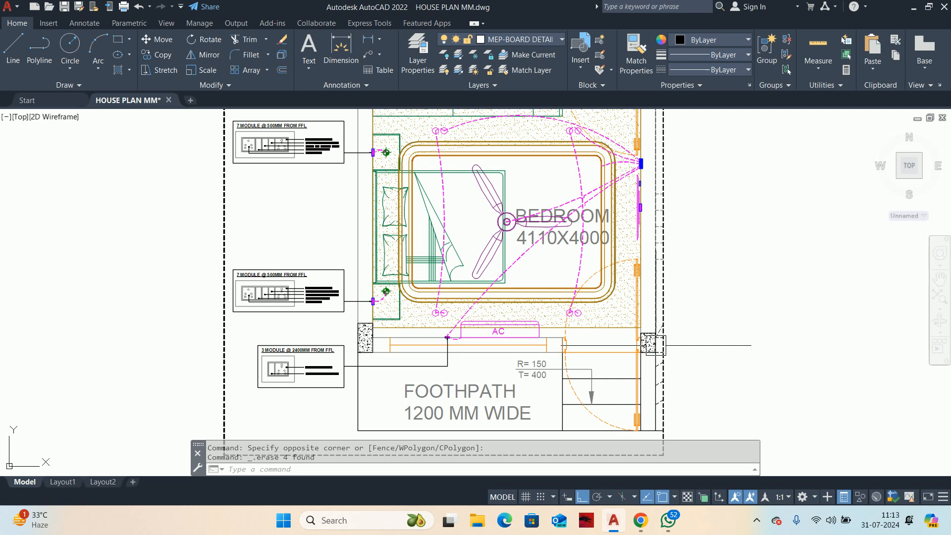
scroll(652, 345, "up", 6)
left_click(663, 351)
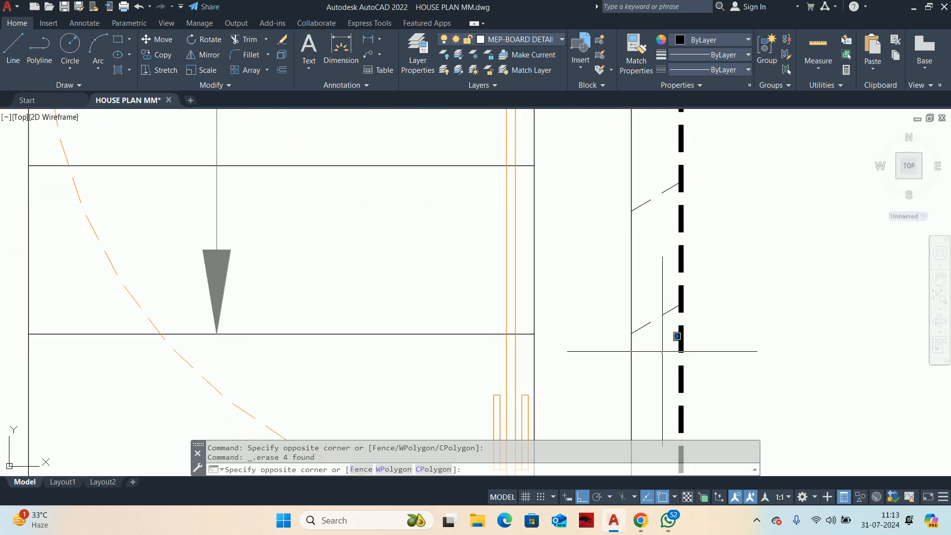
scroll(662, 351, "down", 4)
left_click(639, 186)
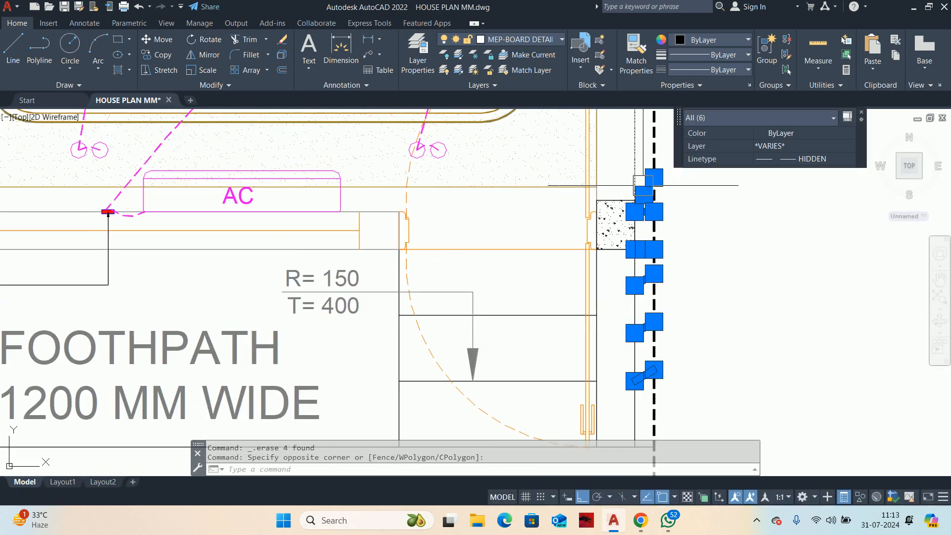
scroll(638, 185, "down", 3)
key("Delete")
Step: Erase a group of leftover stair tread lines between the bedroom's right wall and the dashed boundary
scroll(634, 250, "up", 6)
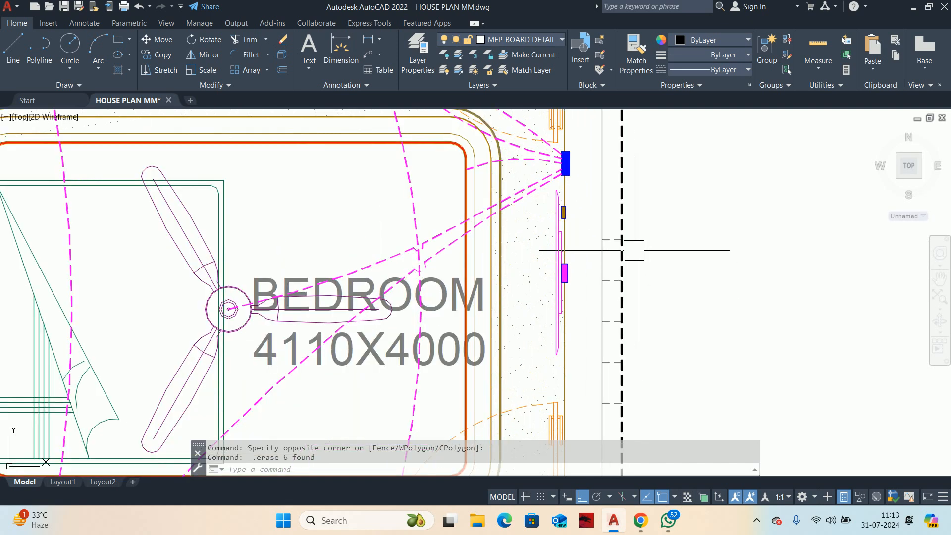
middle_click_drag(619, 348, 628, 277)
scroll(625, 327, "up", 3)
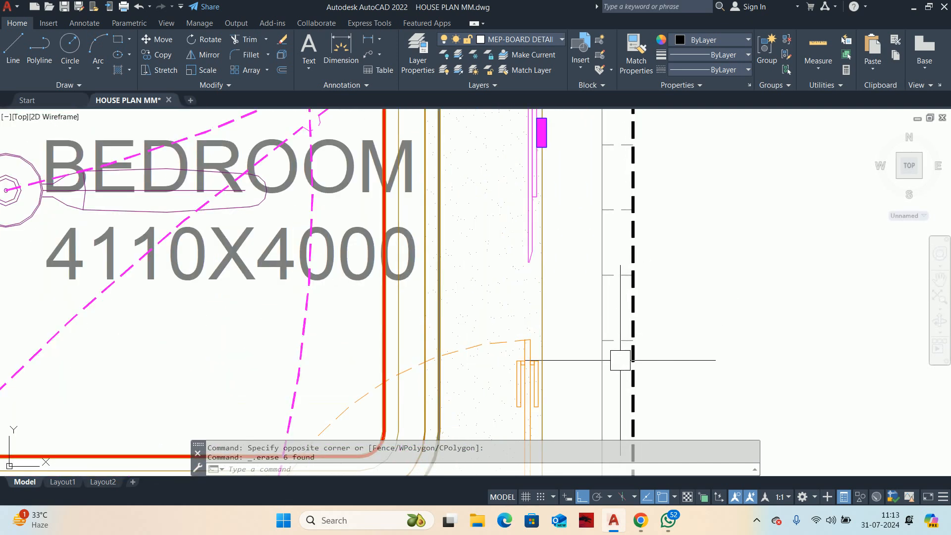
left_click(620, 360)
left_click(616, 152)
key("Delete")
scroll(622, 251, "down", 3)
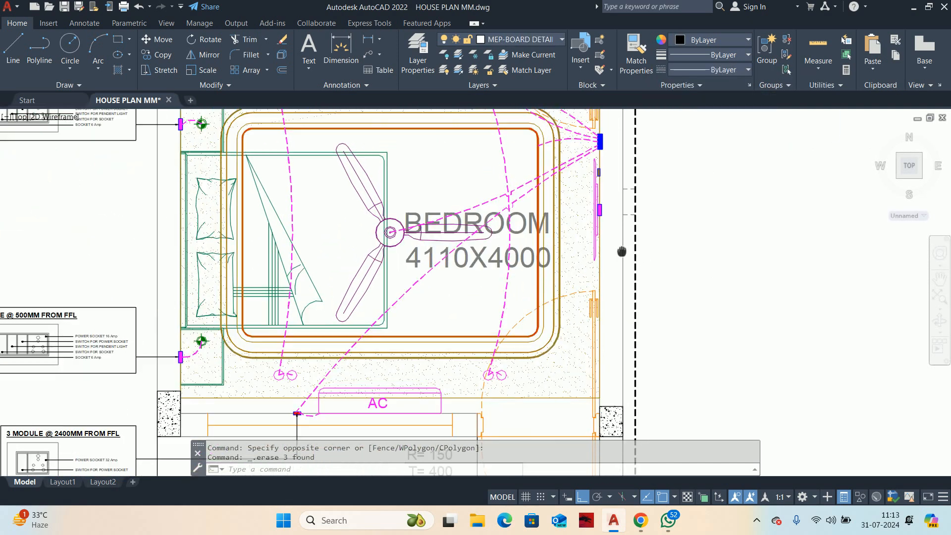
Step: Erase the remaining thin vertical line and short fragments beside the dashed boundary, level with the TV wall's switchboards
scroll(643, 263, "up", 5)
left_click(659, 276)
scroll(615, 174, "down", 2)
middle_click_drag(615, 174, 626, 342)
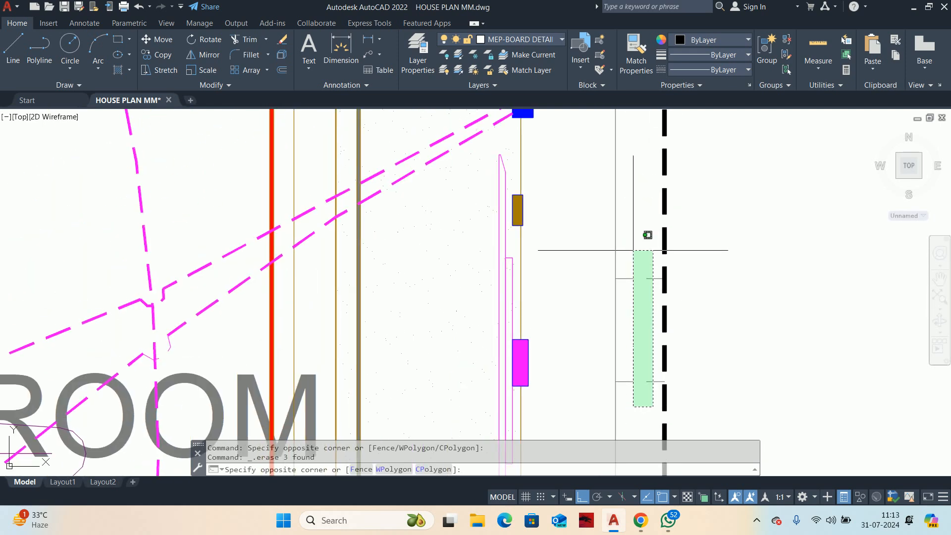
left_click(630, 246)
key("Delete")
scroll(611, 260, "down", 6)
scroll(611, 259, "down", 3)
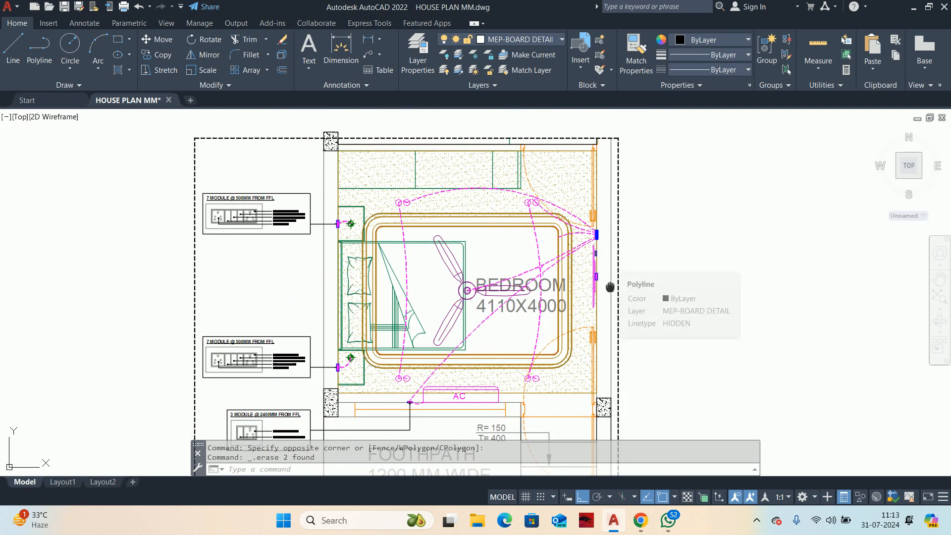
Step: Stretch the dashed border's left edge inward to just outside the bedroom's left wall, leaving the switchboard details outside it
middle_click_drag(609, 287, 606, 323)
scroll(455, 218, "down", 2)
middle_click_drag(461, 218, 476, 171)
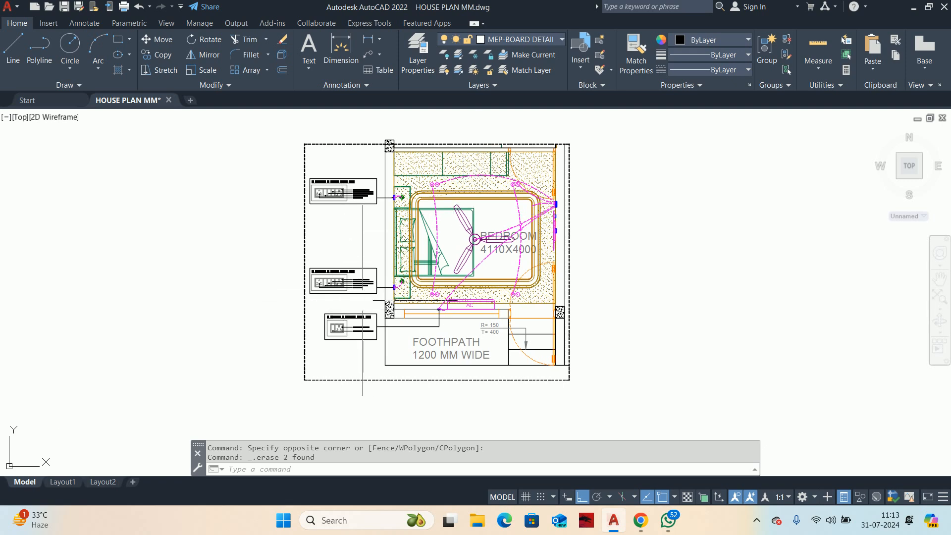
scroll(568, 274, "up", 4)
middle_click_drag(568, 267, 583, 362)
scroll(582, 361, "down", 2)
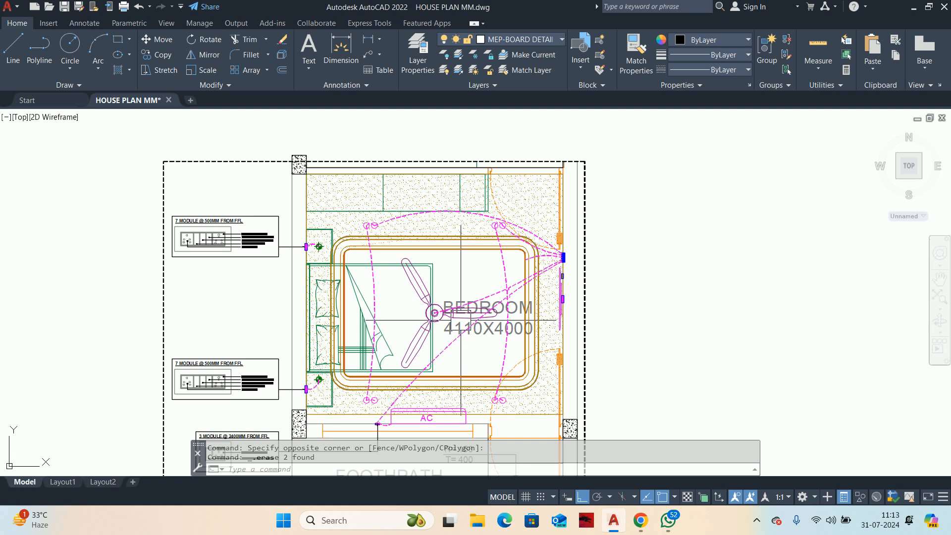
middle_click_drag(417, 302, 582, 238)
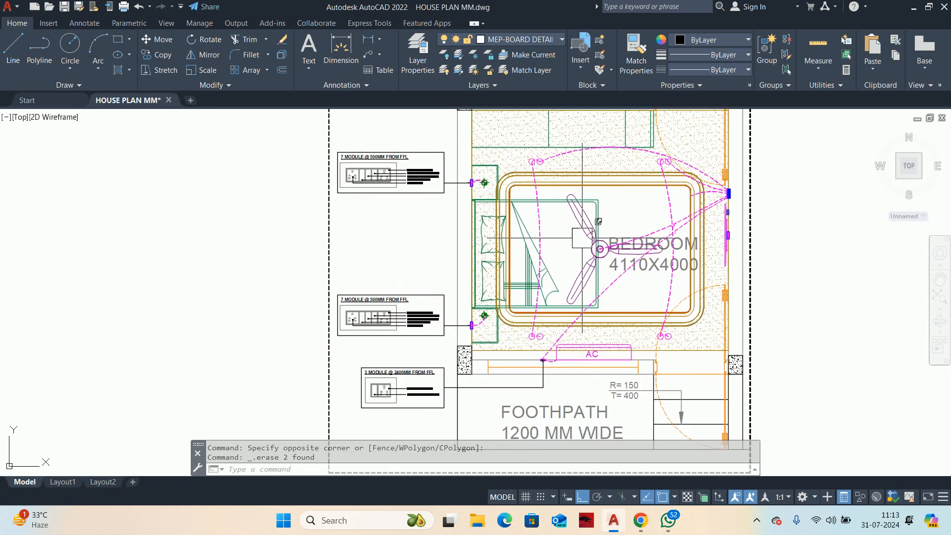
left_click(328, 267)
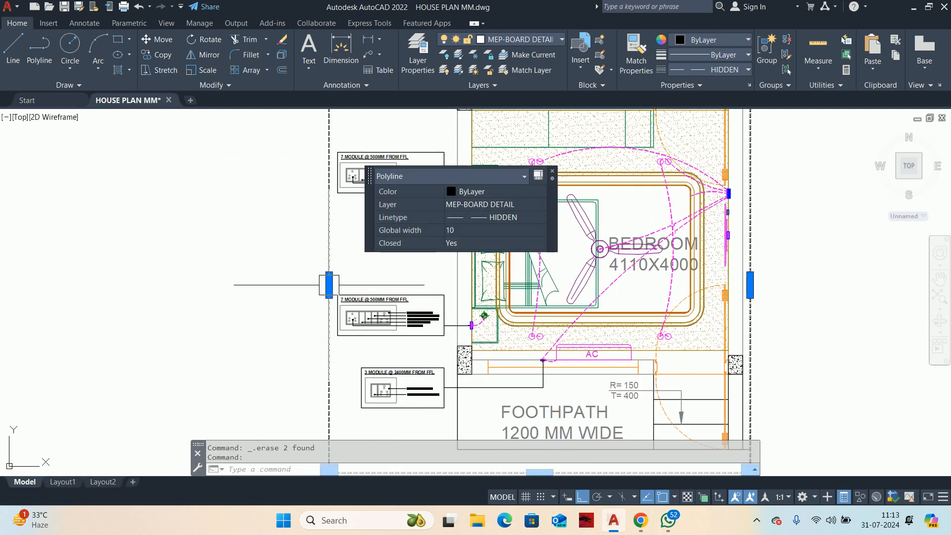
left_click(329, 285)
scroll(443, 283, "up", 2)
left_click(461, 286)
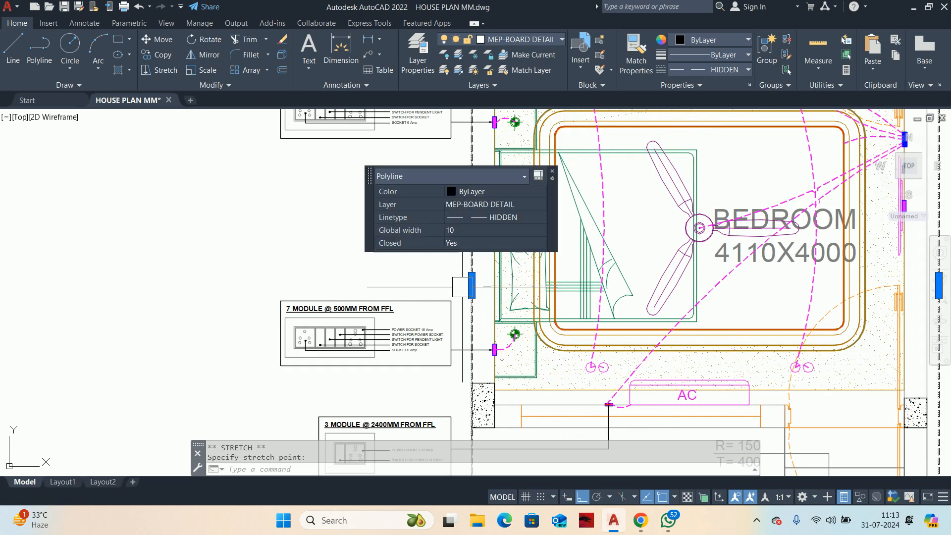
left_click(471, 285)
scroll(454, 285, "up", 2)
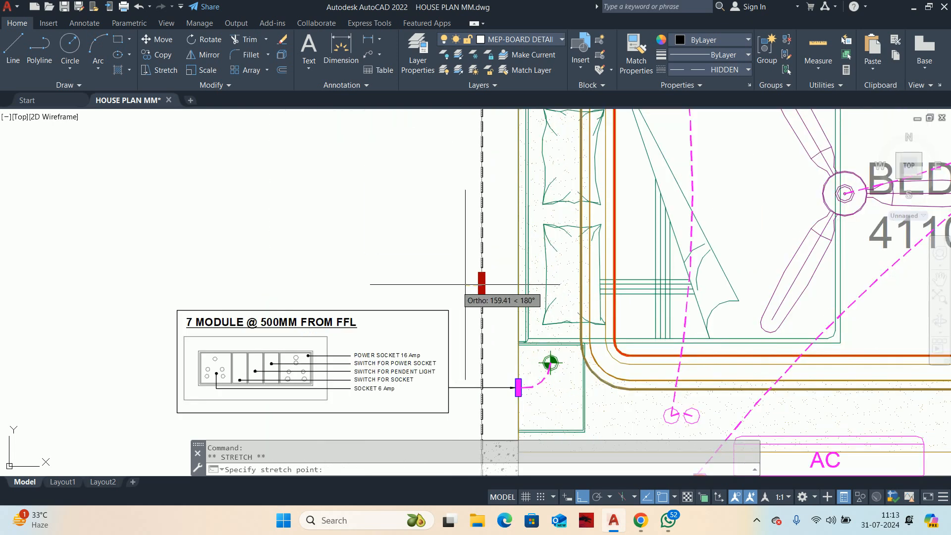
left_click(465, 285)
key("Escape")
key("Escape")
Step: Stretch the three switchboard details on the left slightly farther from the dashed border, keeping their leaders attached
scroll(465, 284, "down", 8)
scroll(442, 370, "up", 6)
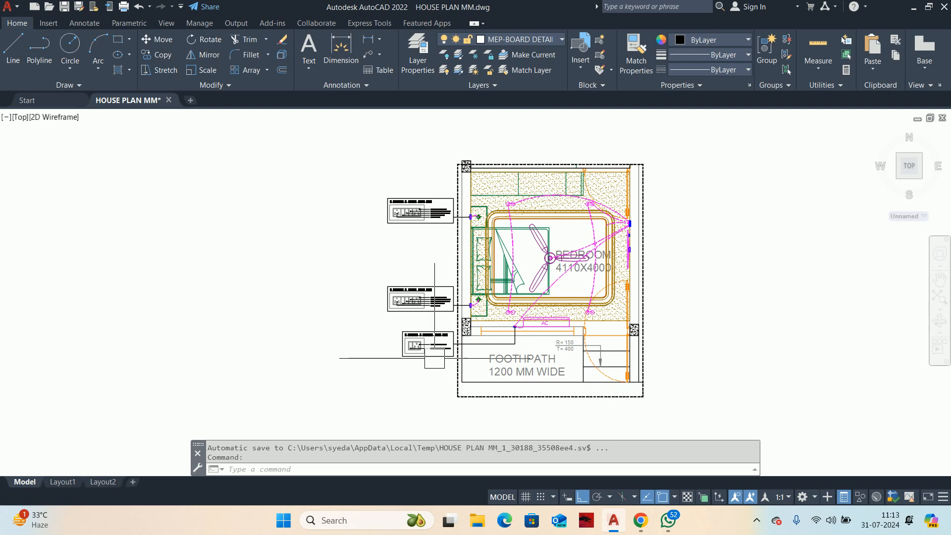
type("s")
key("Return")
scroll(465, 358, "up", 4)
left_click(479, 330)
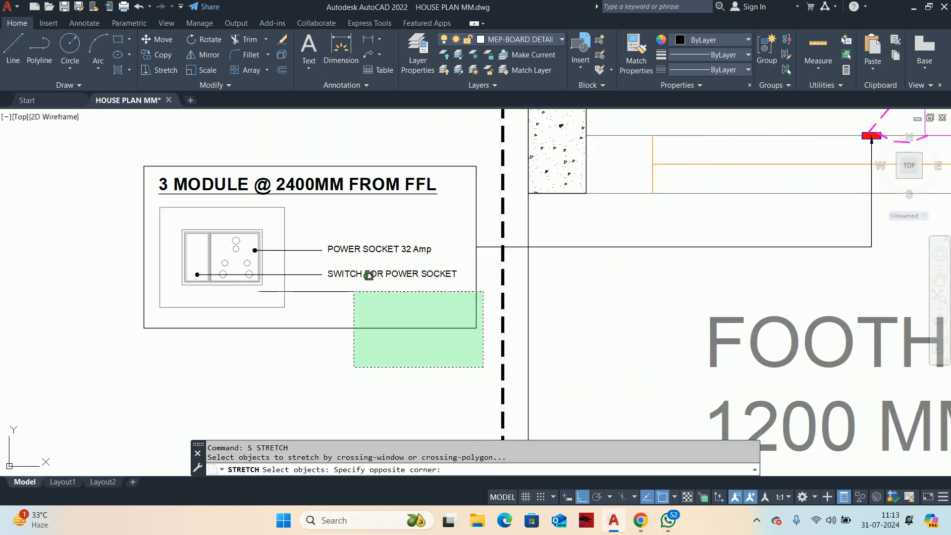
scroll(268, 248, "down", 6)
scroll(257, 244, "up", 4)
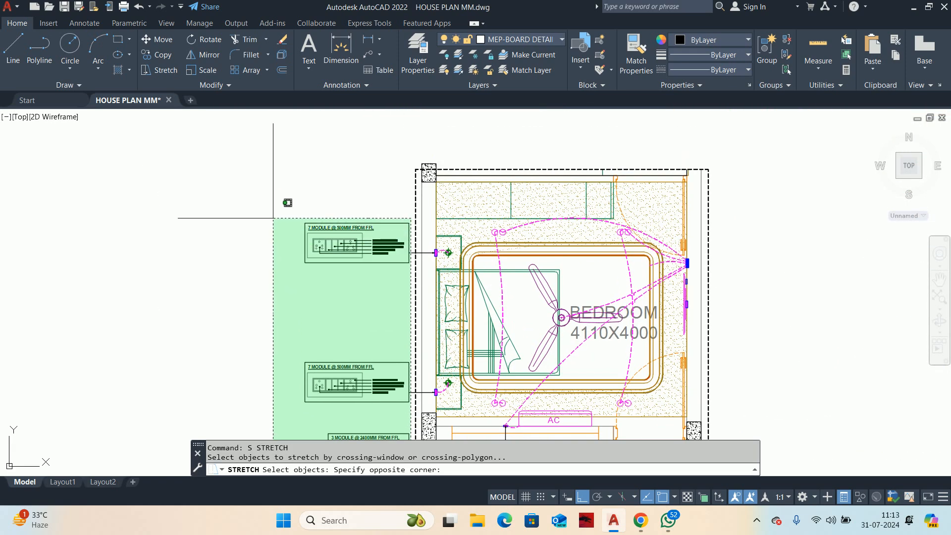
left_click(280, 208)
key("Return")
left_click(253, 255)
left_click(243, 249)
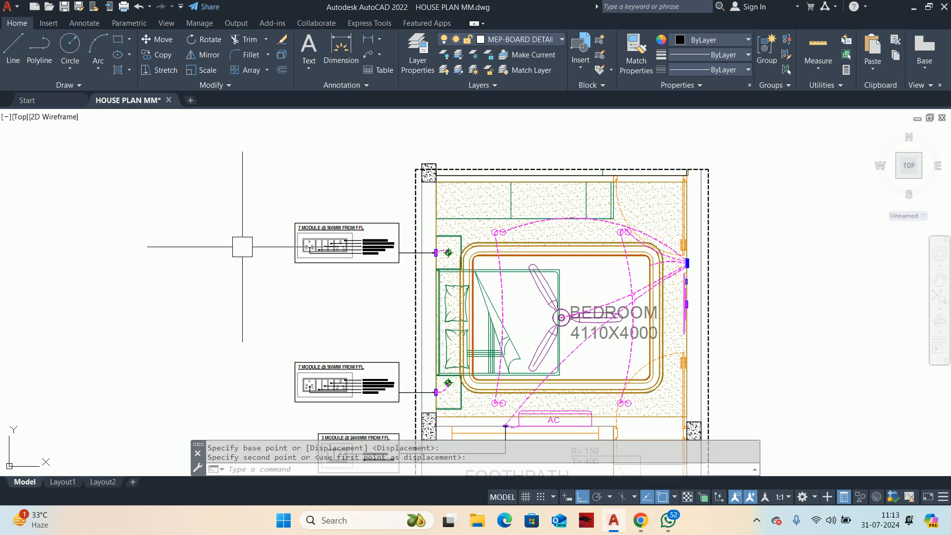
middle_click_drag(304, 284, 277, 204)
scroll(276, 204, "down", 2)
key("Escape")
key("Escape")
Step: Copy the upper "7 MODULE @ 500MM FROM FFL" detail outside the right border, level with the magenta switchboard behind the TV
scroll(495, 261, "up", 2)
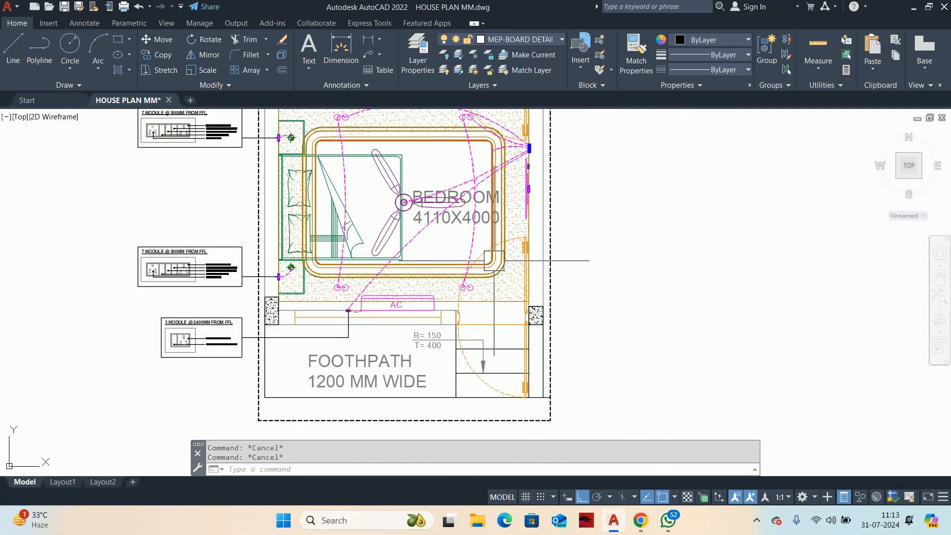
middle_click_drag(510, 263, 609, 337)
type("co")
key("Return")
scroll(295, 239, "up", 2)
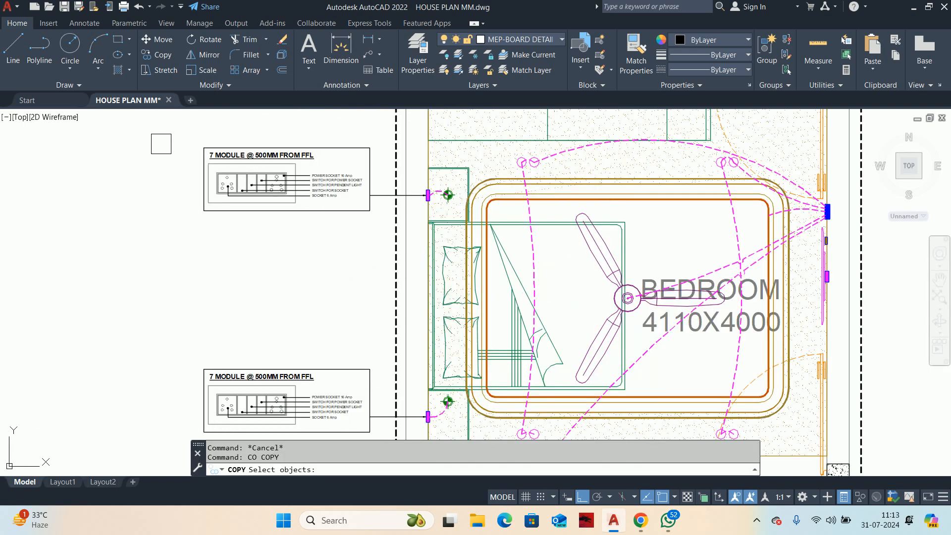
left_click(384, 237)
key("Return")
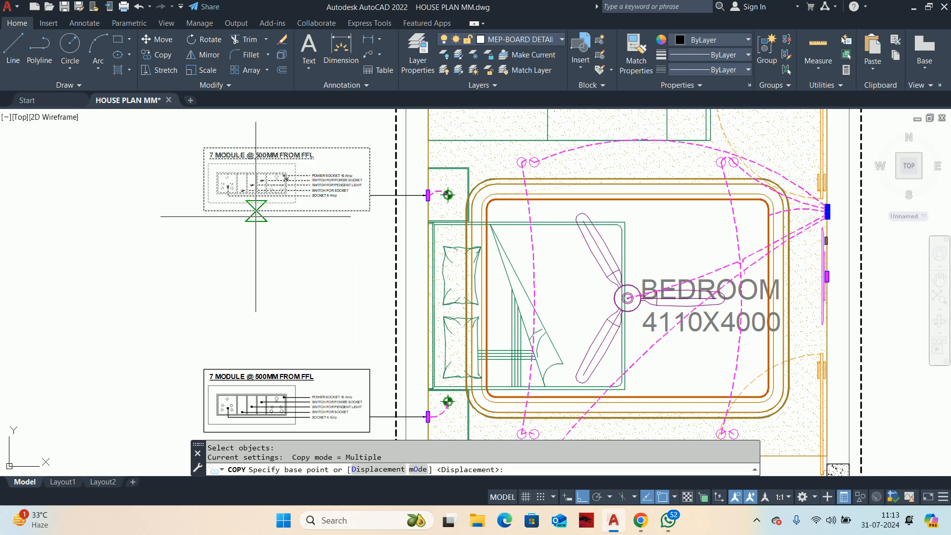
left_click(207, 180)
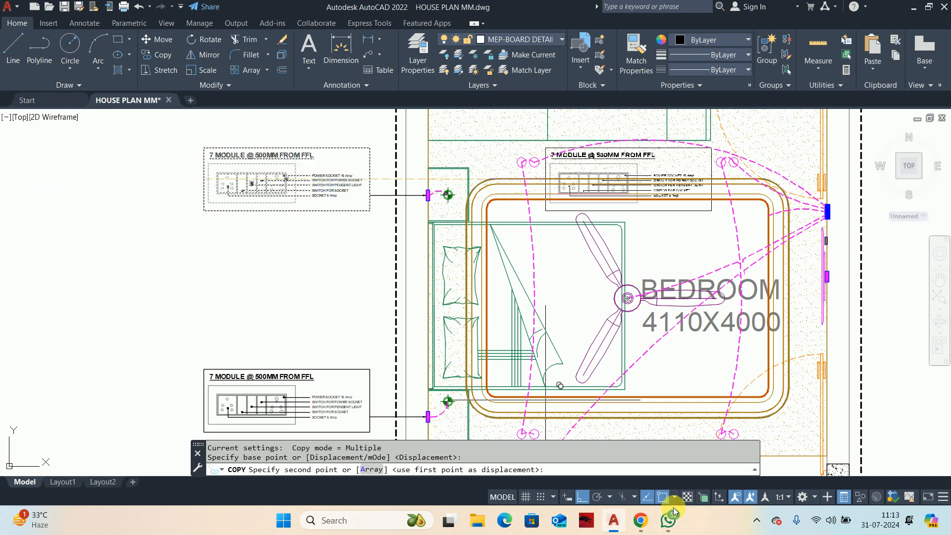
left_click(581, 496)
middle_click_drag(767, 368, 461, 371)
scroll(535, 305, "up", 2)
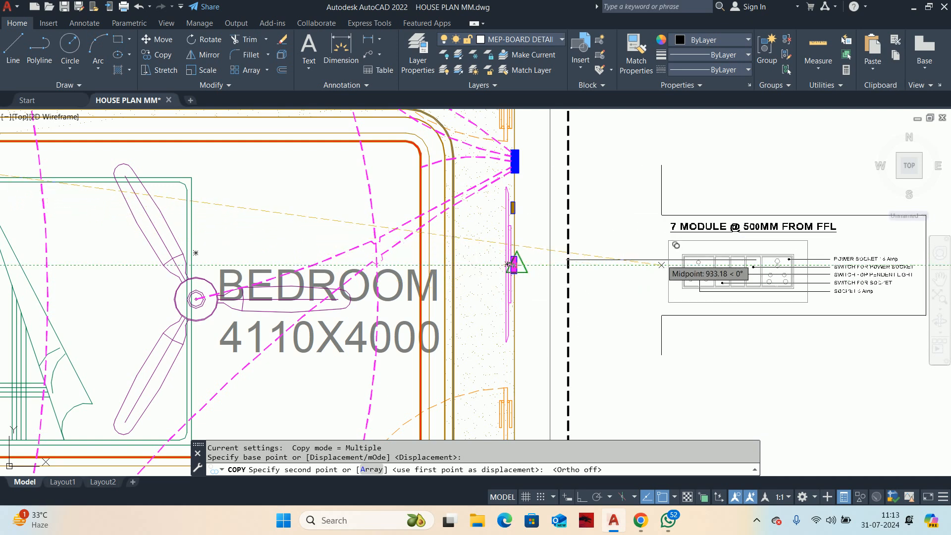
left_click(659, 268)
key("Escape")
Step: Draw a quick leader linking the magenta switchboard on the right wall to the left edge of the copied 7-module detail
type("LE")
key("Return")
scroll(551, 276, "up", 2)
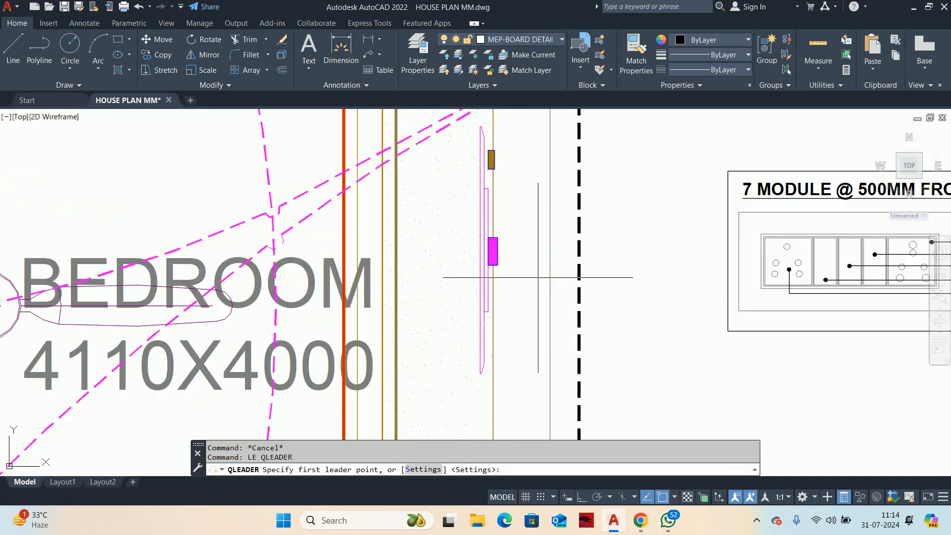
left_click(489, 251)
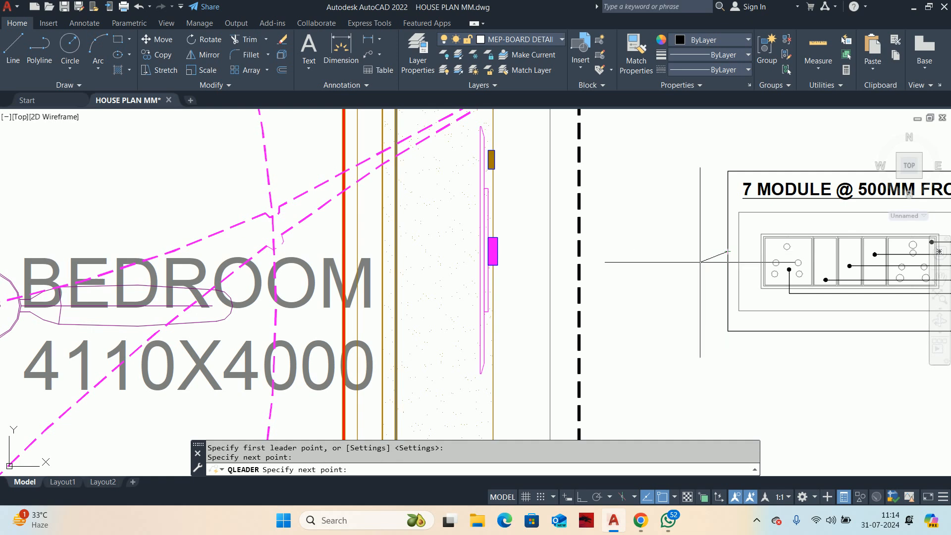
key("Escape")
scroll(610, 294, "down", 4)
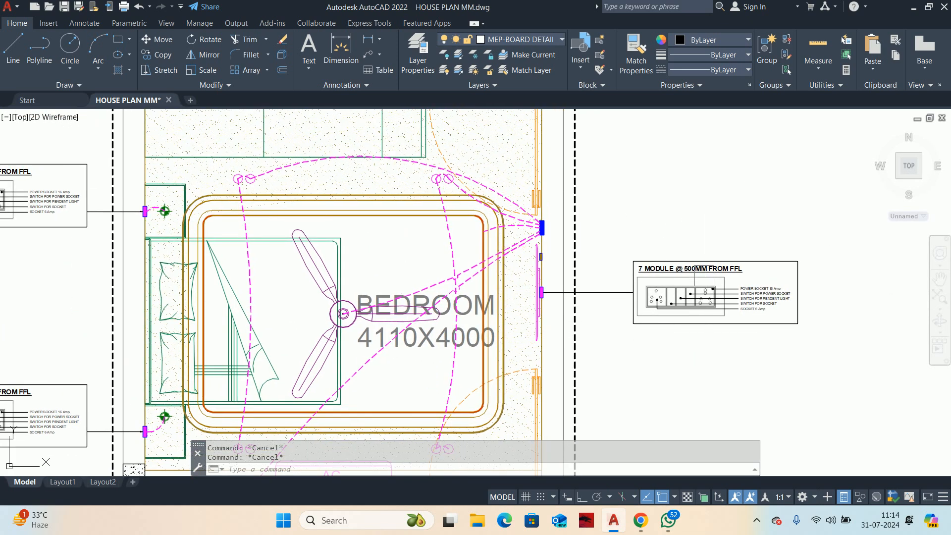
Step: Measure the height of the lower switchboard above floor level in the master bedroom's TV unit elevation
scroll(711, 270, "up", 3)
scroll(681, 280, "down", 3)
scroll(681, 280, "down", 6)
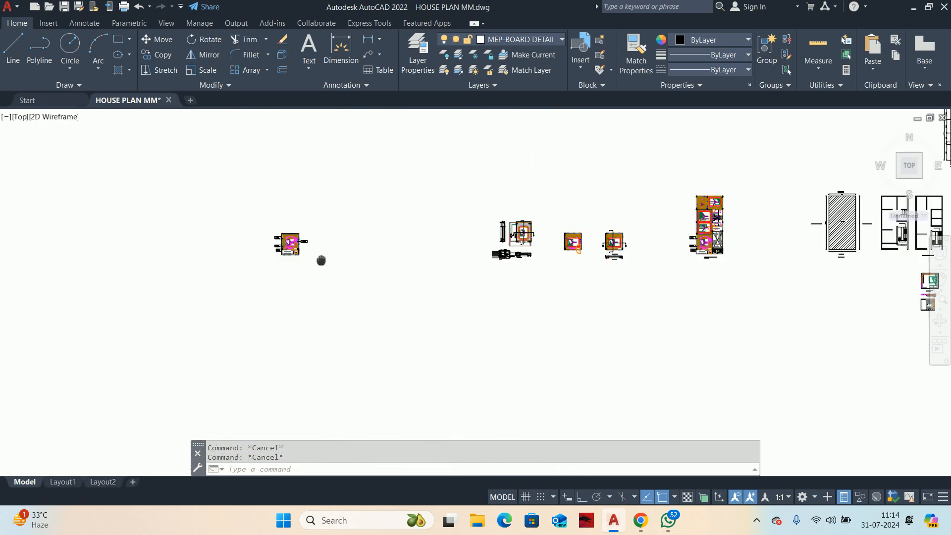
scroll(852, 289, "up", 10)
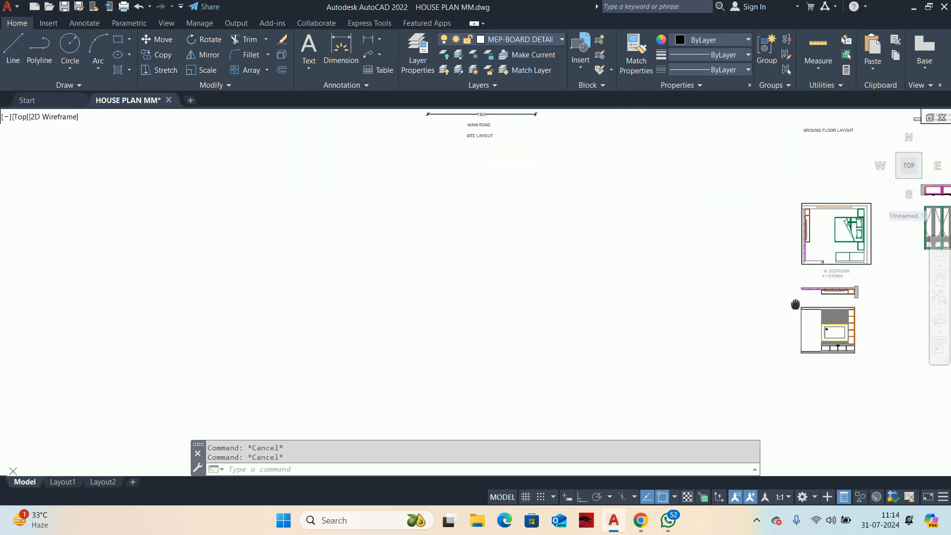
scroll(515, 278, "up", 4)
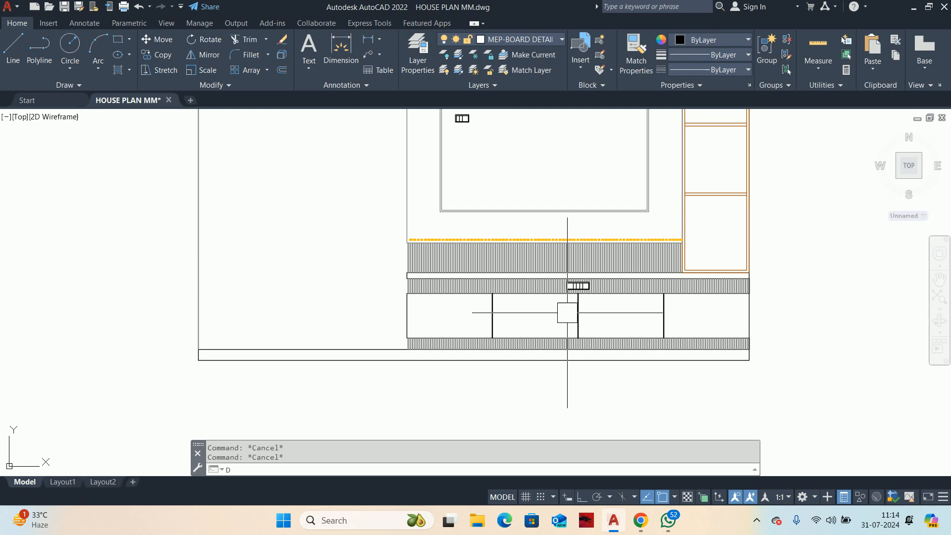
type("LI")
key("Return")
scroll(556, 288, "up", 6)
scroll(603, 278, "up", 5)
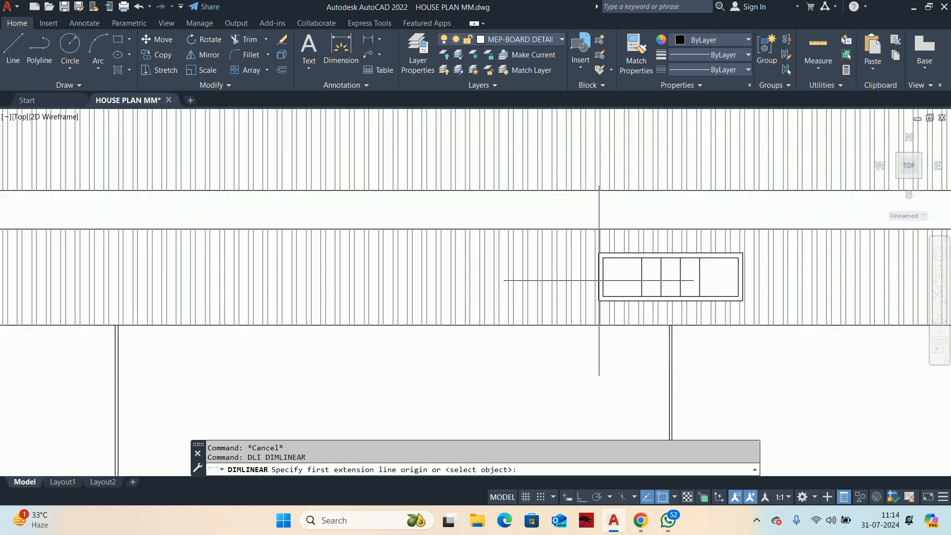
left_click(600, 279)
scroll(603, 278, "down", 5)
middle_click_drag(602, 278, 607, 324)
scroll(611, 228, "down", 4)
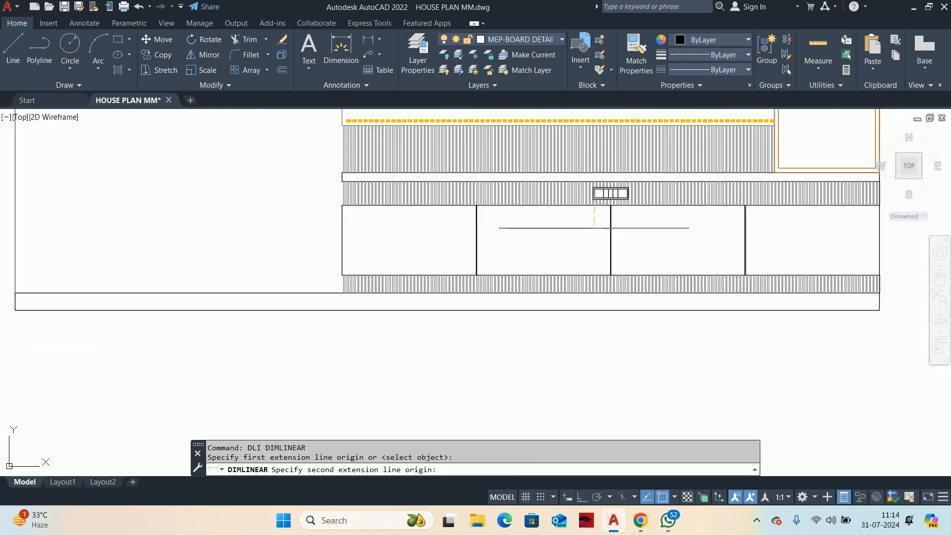
left_click(603, 311)
scroll(277, 238, "up", 6)
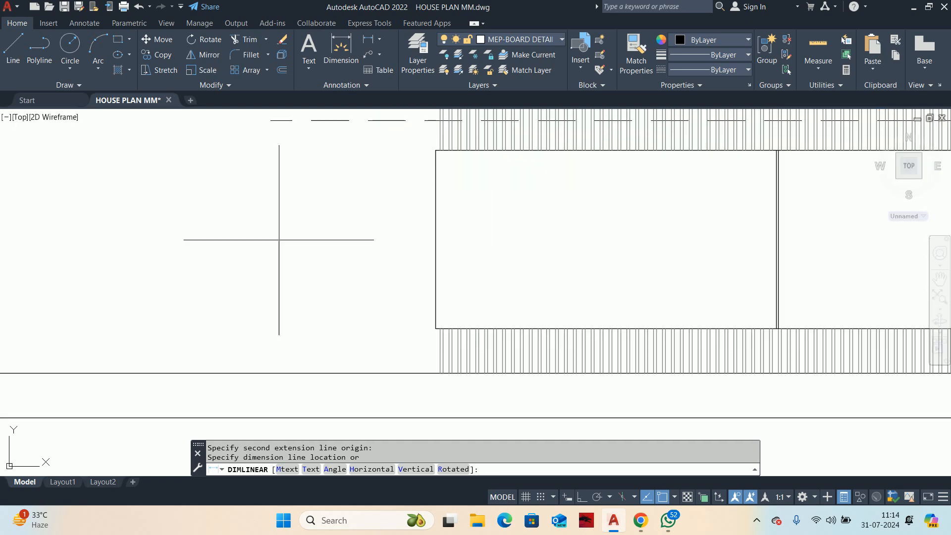
scroll(278, 240, "down", 5)
key("Escape")
key("Escape")
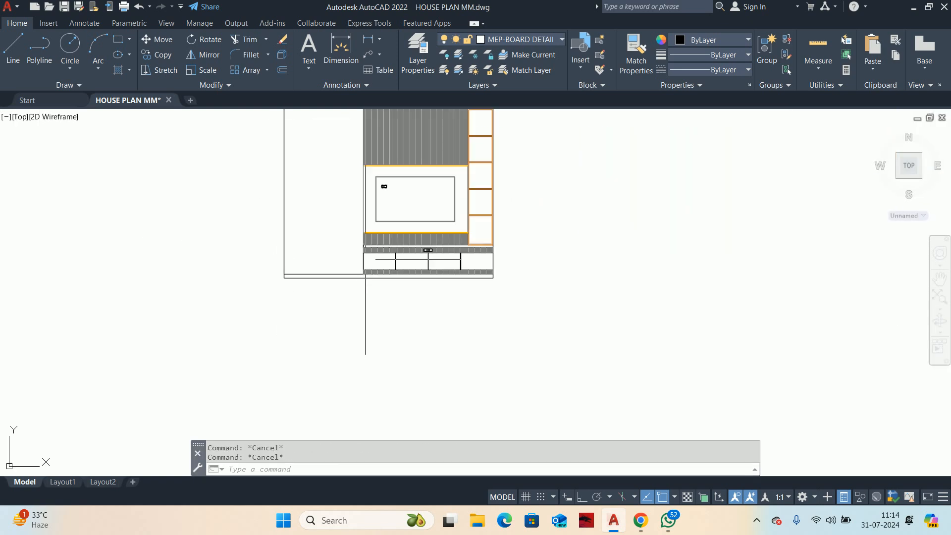
Step: Measure the height of the dashed switchboard inside the TV outline above floor level in the same elevation
scroll(410, 183, "up", 4)
scroll(410, 183, "up", 6)
key("Return")
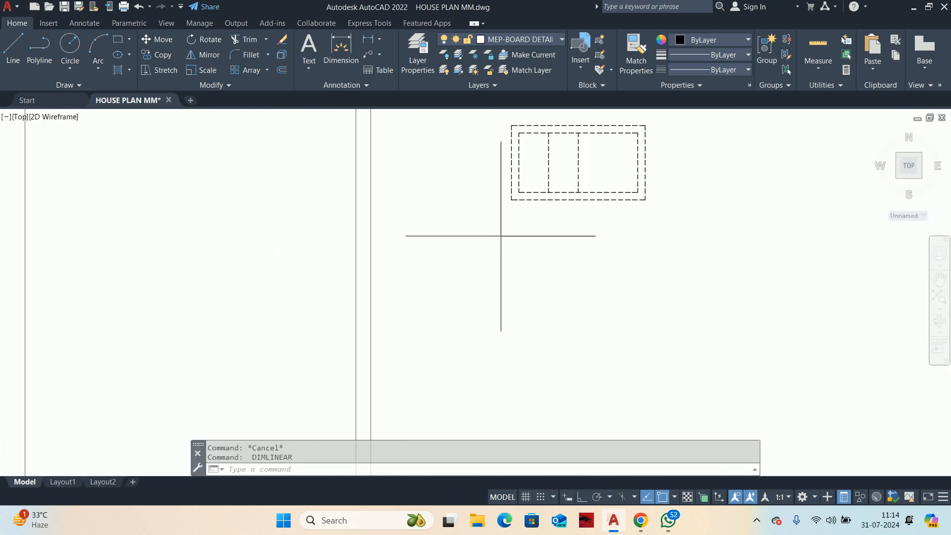
left_click(517, 118)
scroll(517, 125, "down", 4)
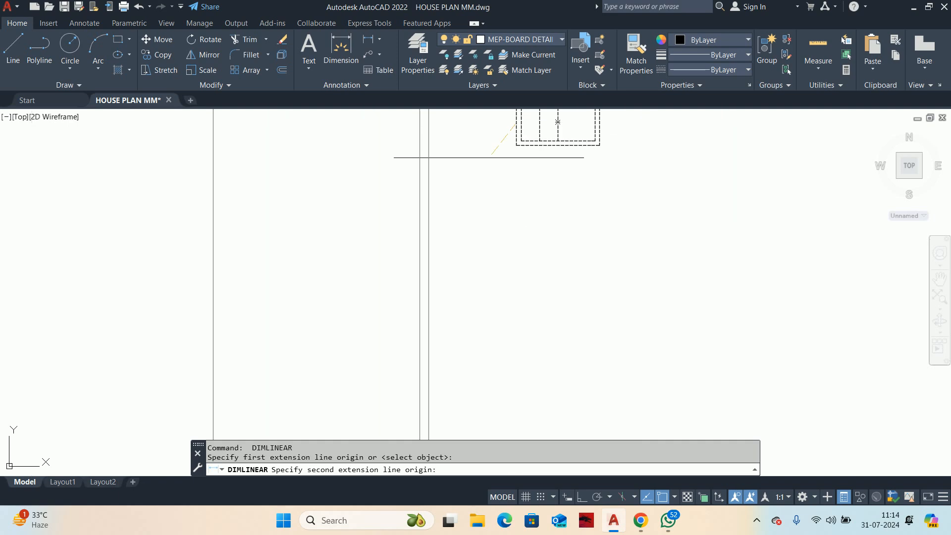
scroll(470, 292, "down", 4)
scroll(487, 213, "down", 4)
mouse_move(487, 213)
middle_mouse_down()
mouse_move(486, 283)
mouse_move(493, 87)
middle_mouse_up()
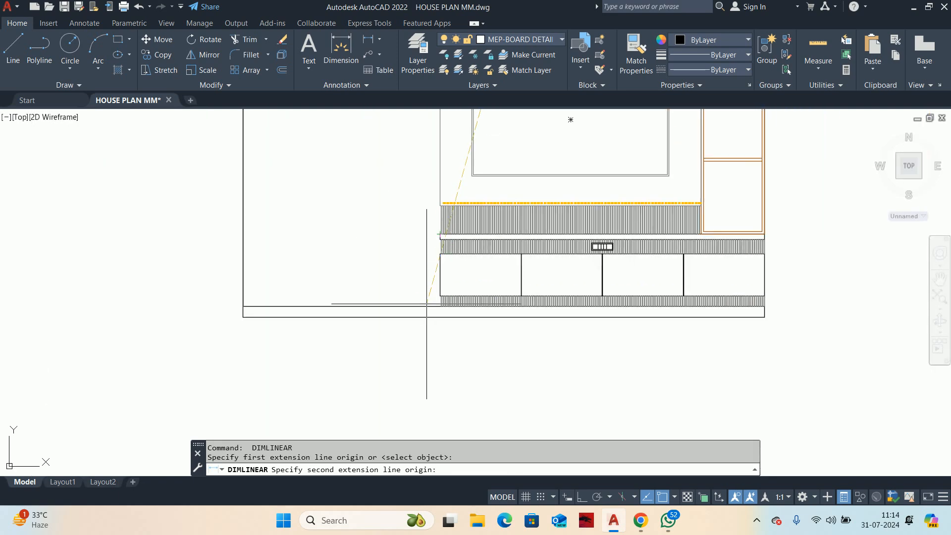
left_click(429, 316)
scroll(388, 228, "up", 6)
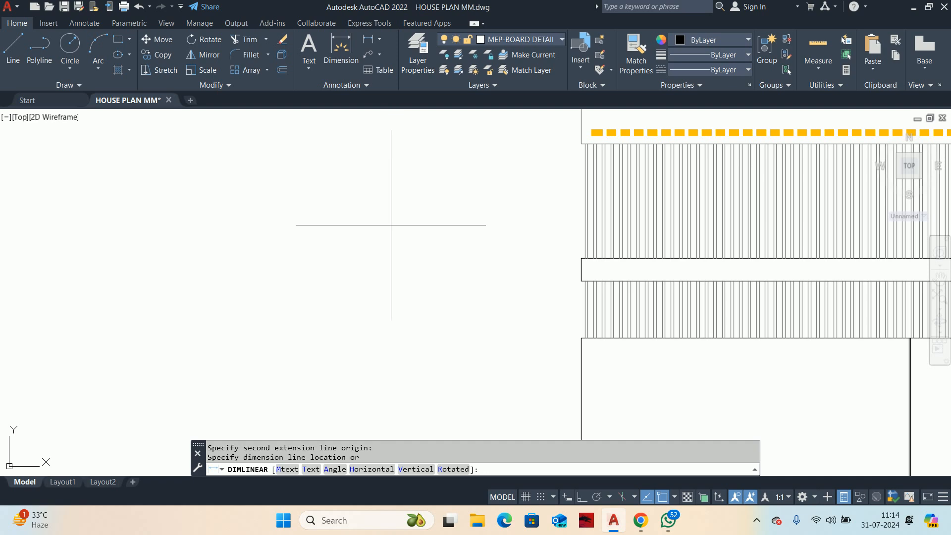
scroll(396, 252, "down", 5)
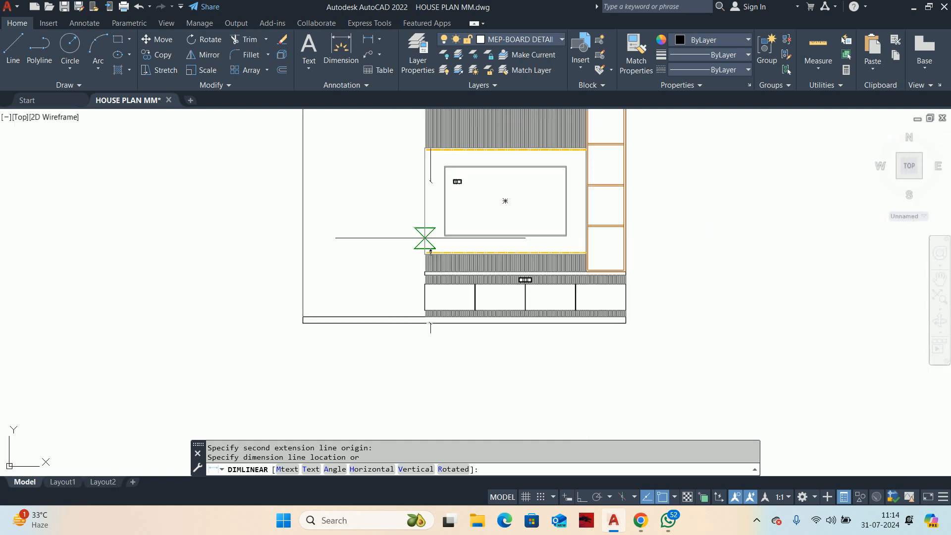
key("Escape")
key("Escape")
Step: Turn Ortho on and shift the small switchboard inside the TV outline down by 25 with Stretch
scroll(453, 181, "up", 8)
type("s")
key("Return")
left_click(511, 291)
left_click(463, 234)
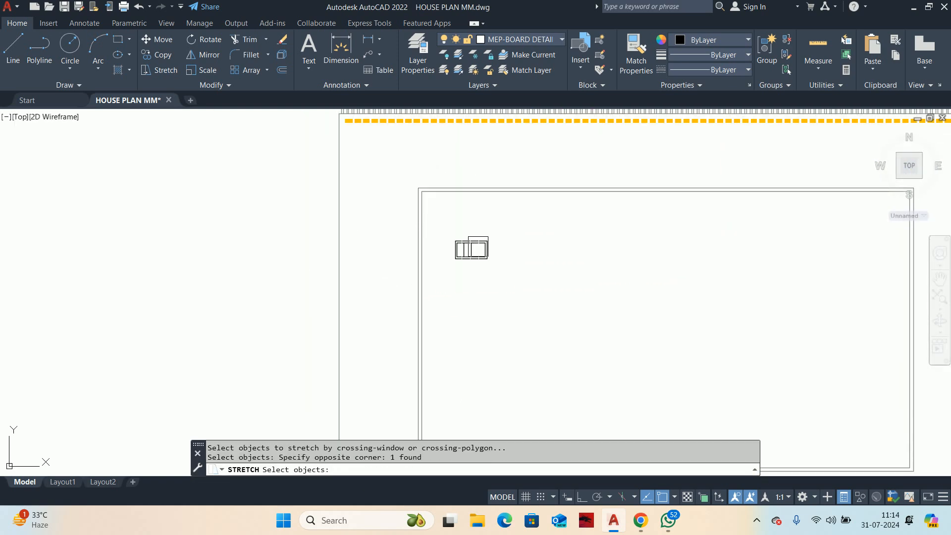
key("Return")
left_click(580, 276)
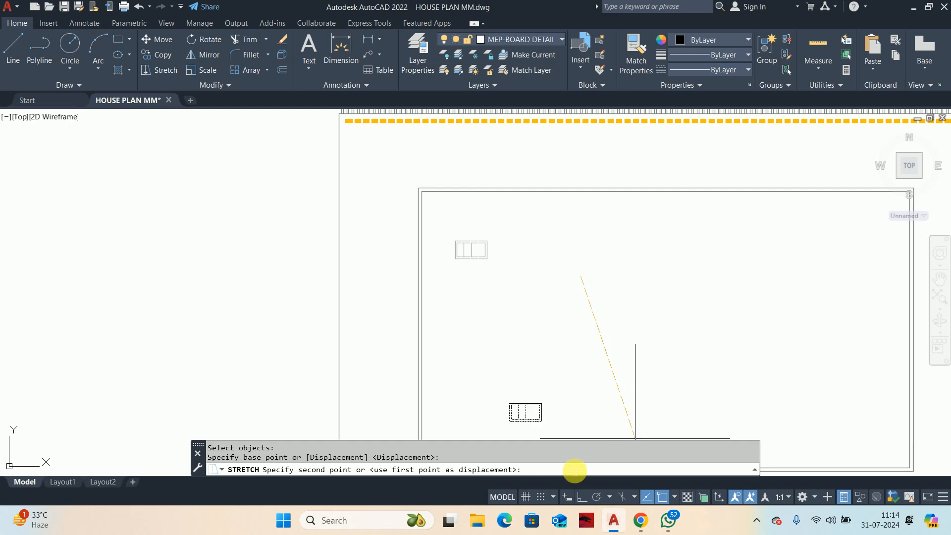
left_click(578, 496)
type("25")
key("Return")
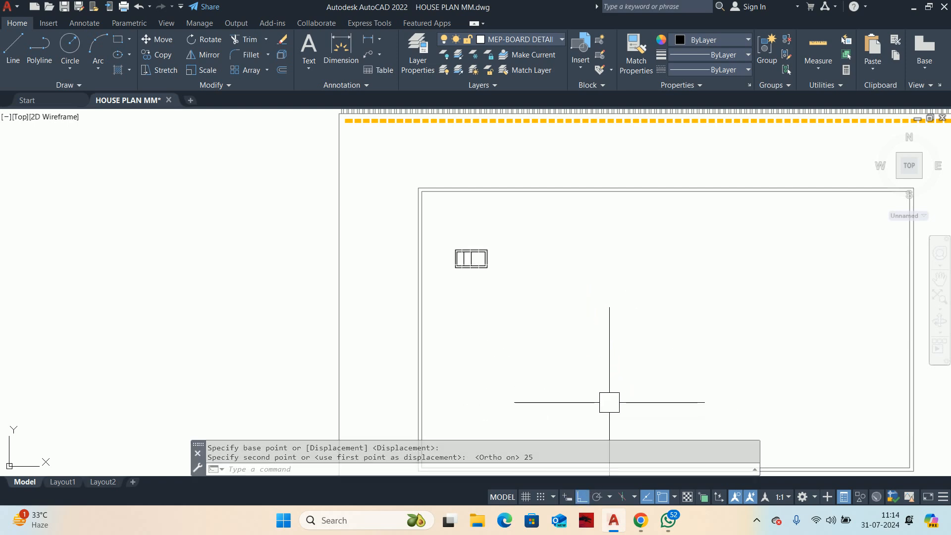
Step: Return to the drawing overview and move the whole isolated bedroom wiring detail, including its switchboard details, to a new spot
key("Escape")
scroll(564, 251, "down", 8)
middle_click_drag(325, 249, 846, 381)
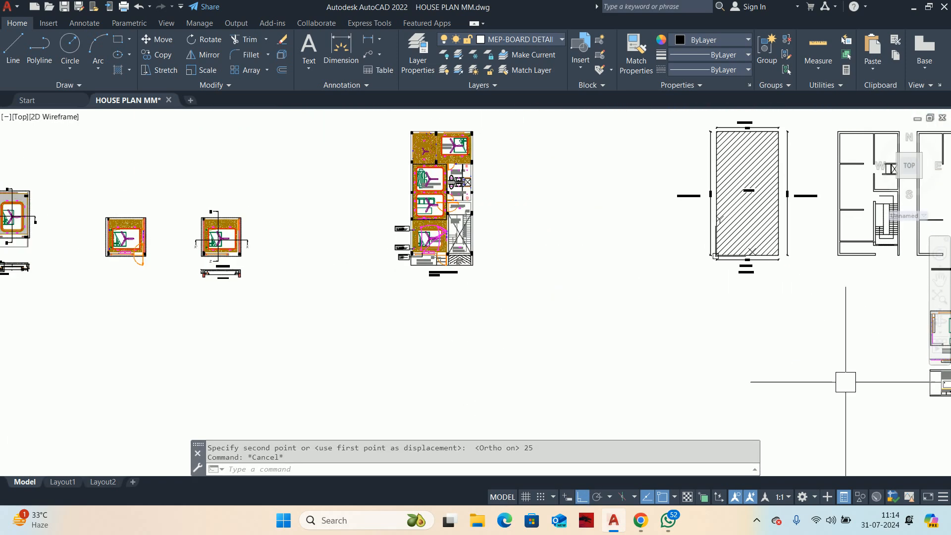
mouse_move(250, 231)
middle_mouse_down()
mouse_move(676, 300)
mouse_move(472, 292)
middle_mouse_up()
scroll(469, 287, "down", 4)
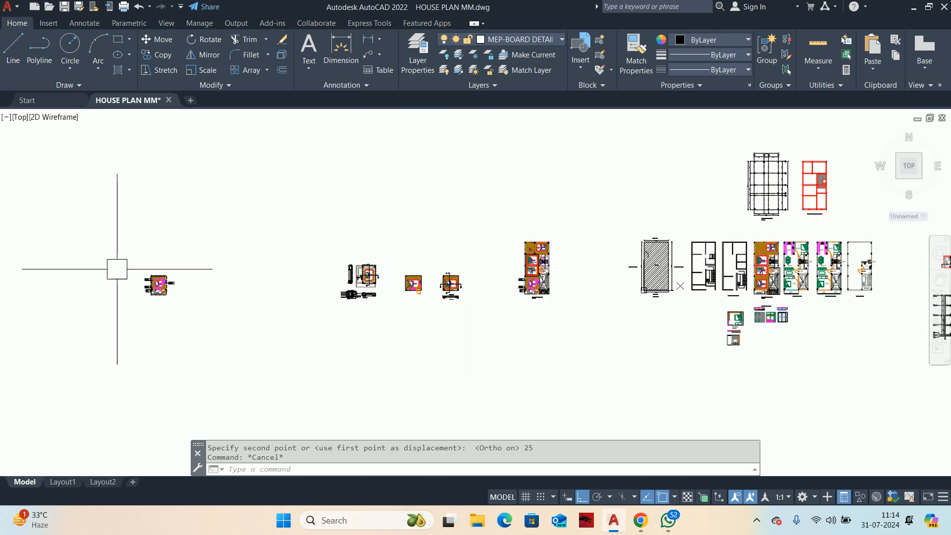
middle_click_drag(175, 299, 266, 318)
type("M")
key("space")
left_click(276, 357)
left_click(223, 286)
key("space")
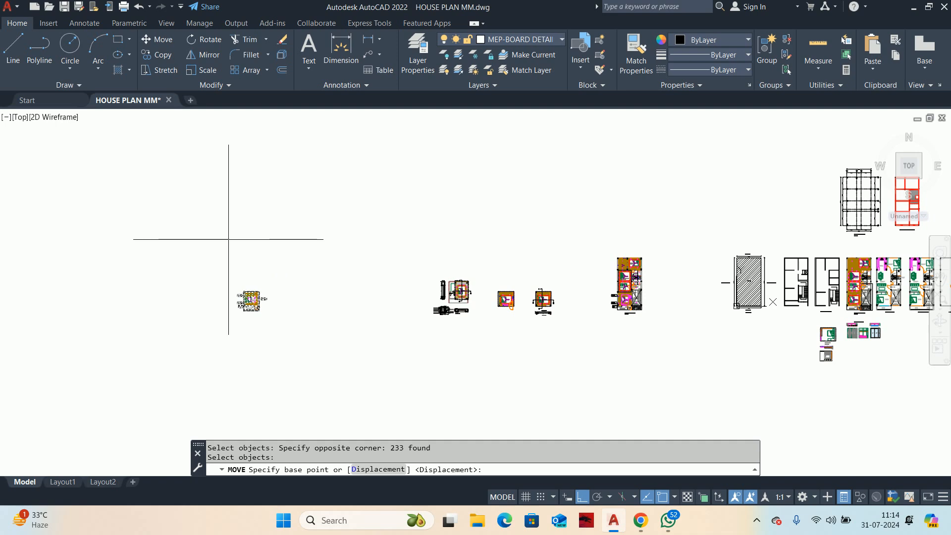
left_click(228, 239)
key("Escape")
scroll(382, 298, "up", 12)
key("Escape")
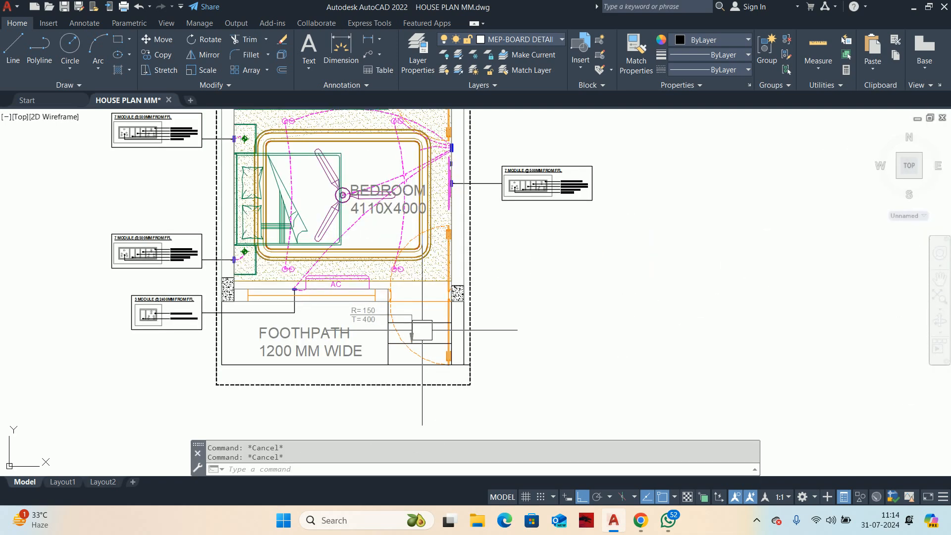
Step: Copy the 3-module @ 2400 mm switchboard detail to just above the 7-module detail beside the bedroom's right wall, with Ortho off
scroll(588, 225, "up", 2)
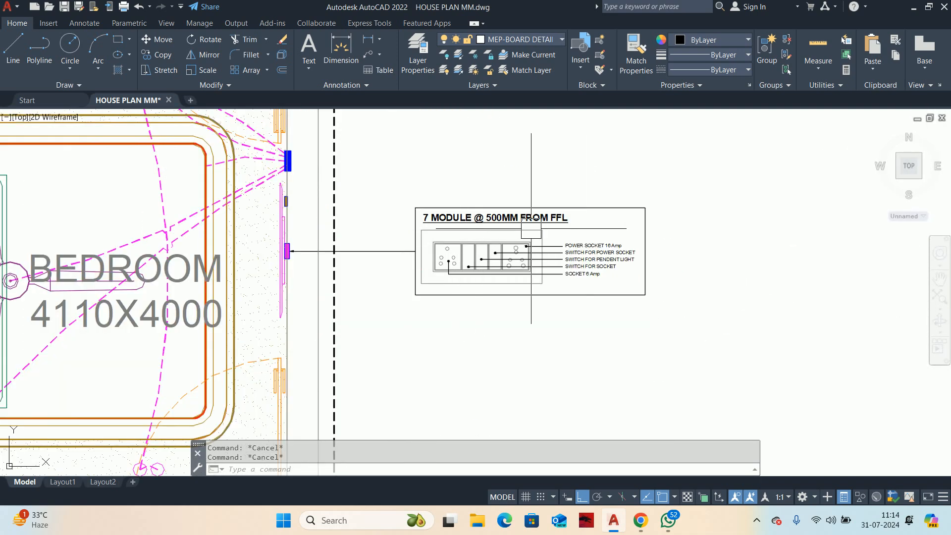
scroll(435, 253, "down", 4)
middle_click_drag(316, 321, 506, 267)
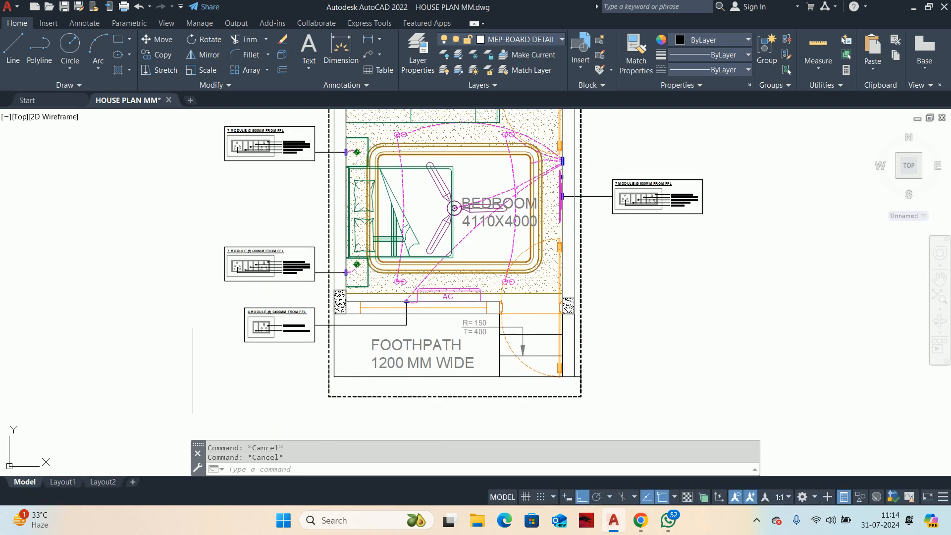
scroll(208, 357, "up", 2)
type("co")
key("Return")
scroll(357, 342, "up", 4)
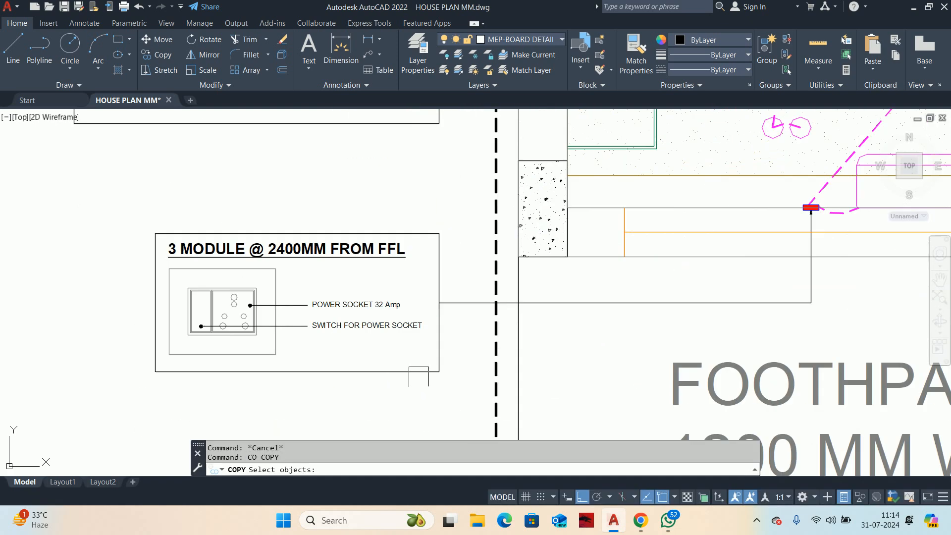
left_click(109, 189)
left_click(461, 393)
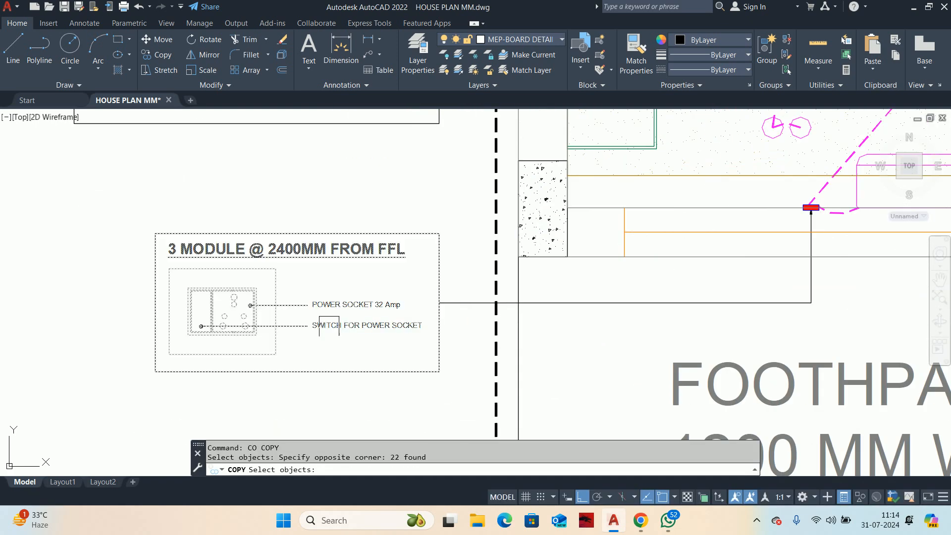
key("Return")
left_click(156, 279)
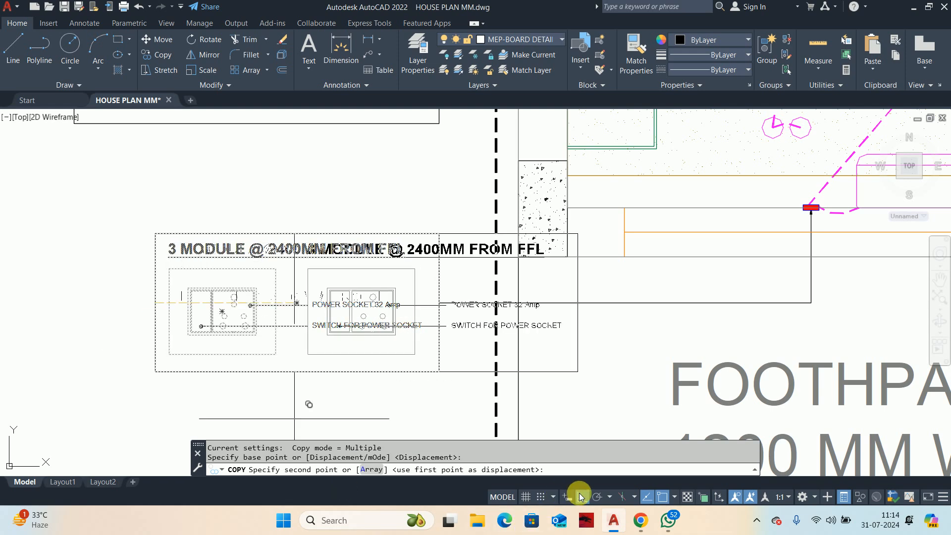
left_click(581, 497)
scroll(530, 279, "down", 3)
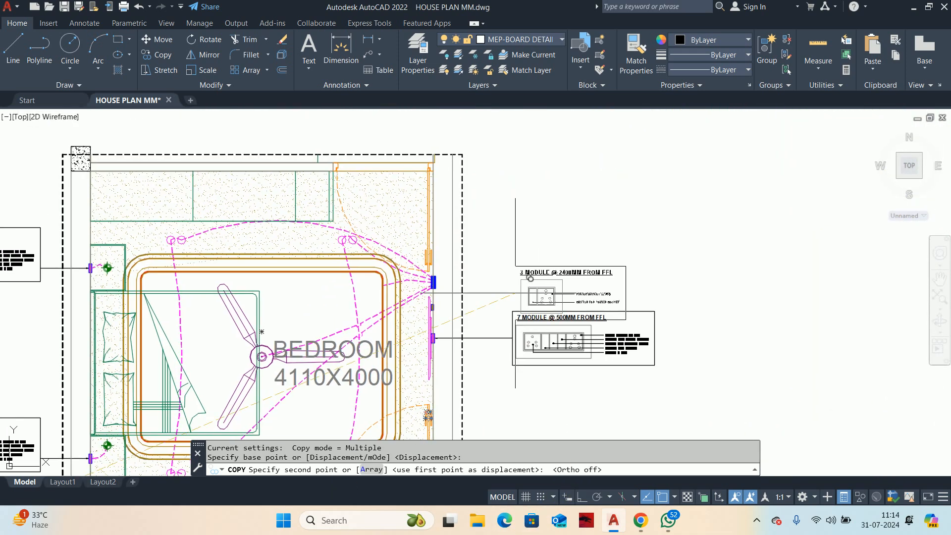
left_click(527, 255)
key("Escape")
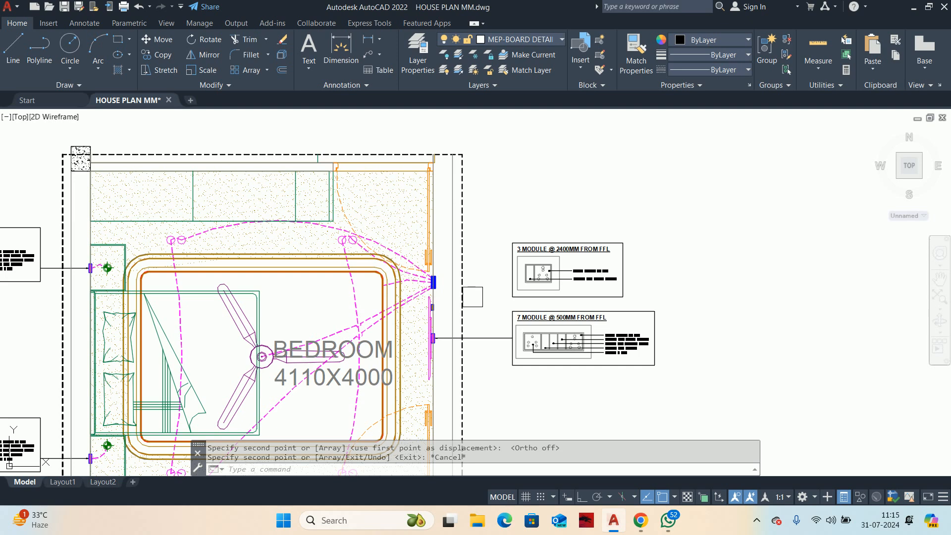
Step: Move the 3-module and 7-module details beside the right wall down until the 7-module box's top-left corner meets its leader line
scroll(473, 296, "up", 2)
key("Escape")
key("Escape")
scroll(474, 305, "down", 2)
key("Escape")
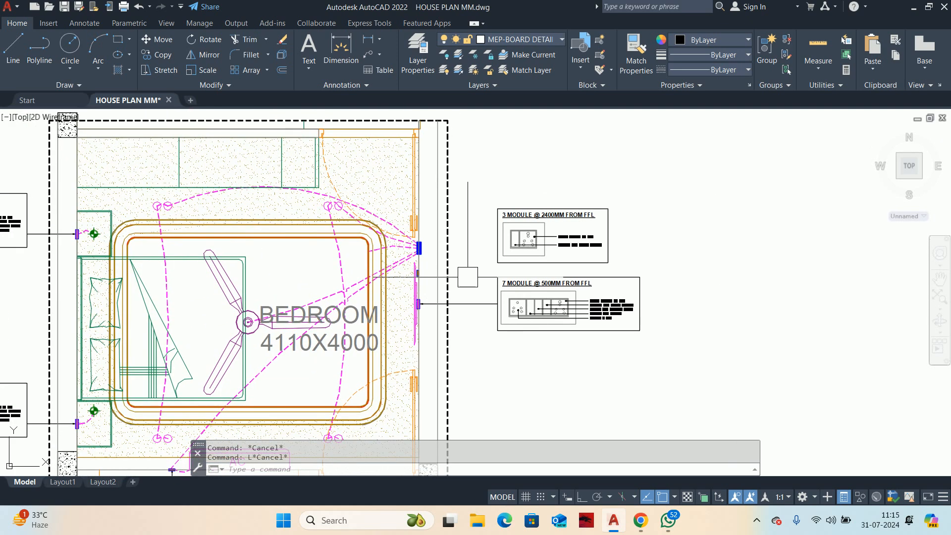
type("M")
key("Return")
left_click_drag(483, 191, 859, 466)
scroll(523, 300, "up", 2)
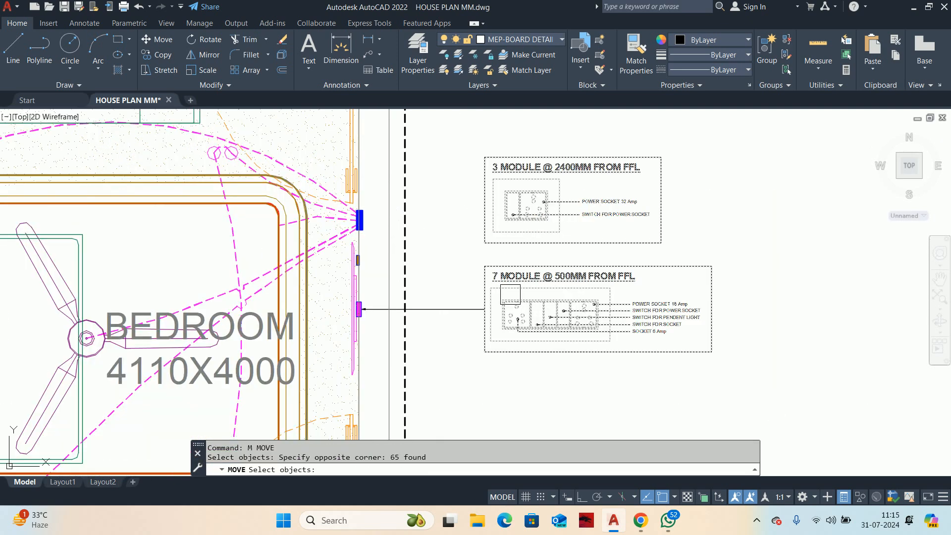
key("Return")
left_click(484, 266)
left_click(483, 309)
key("Escape")
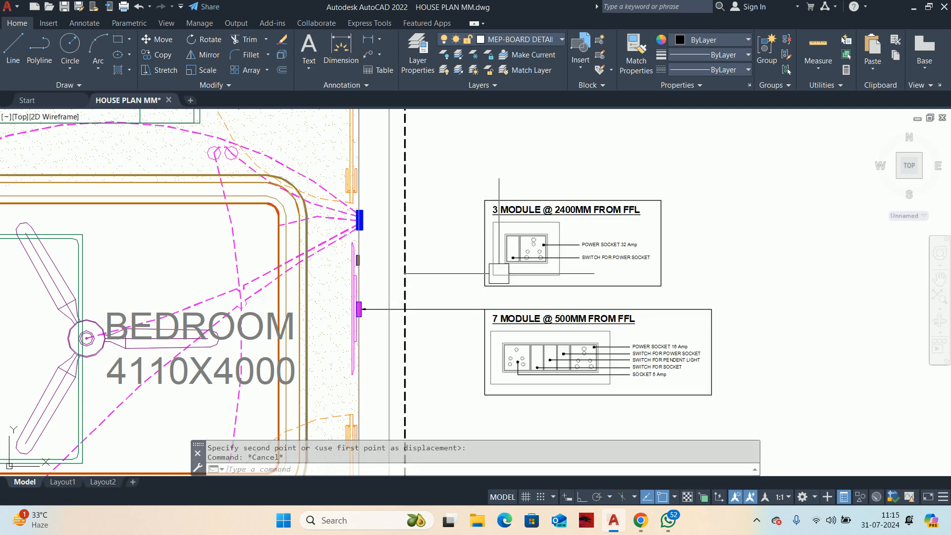
Step: Draw a straight quick leader linking the small brown switchboard on the right wall to the left edge of the copied 3-module detail
middle_click_drag(467, 282, 480, 288)
type("LE")
key("Return")
scroll(327, 292, "up", 4)
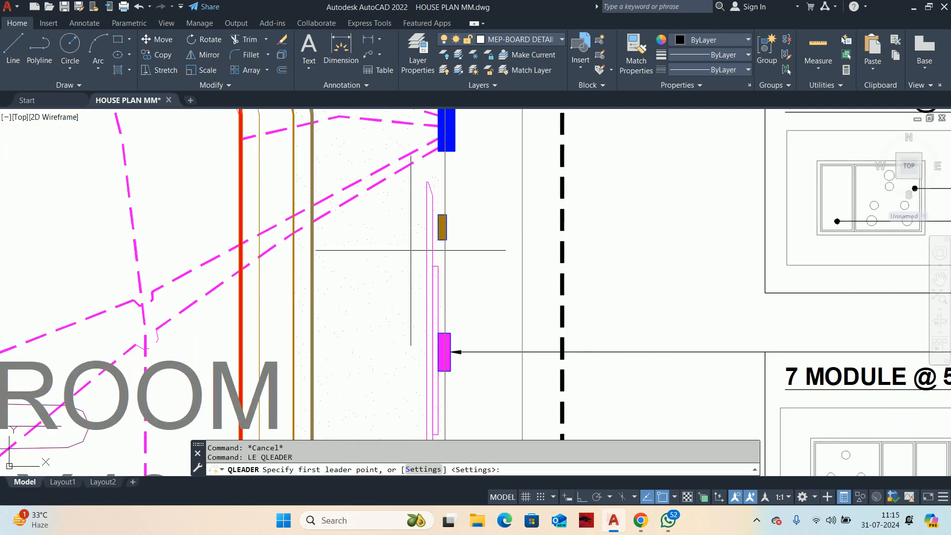
left_click(445, 226)
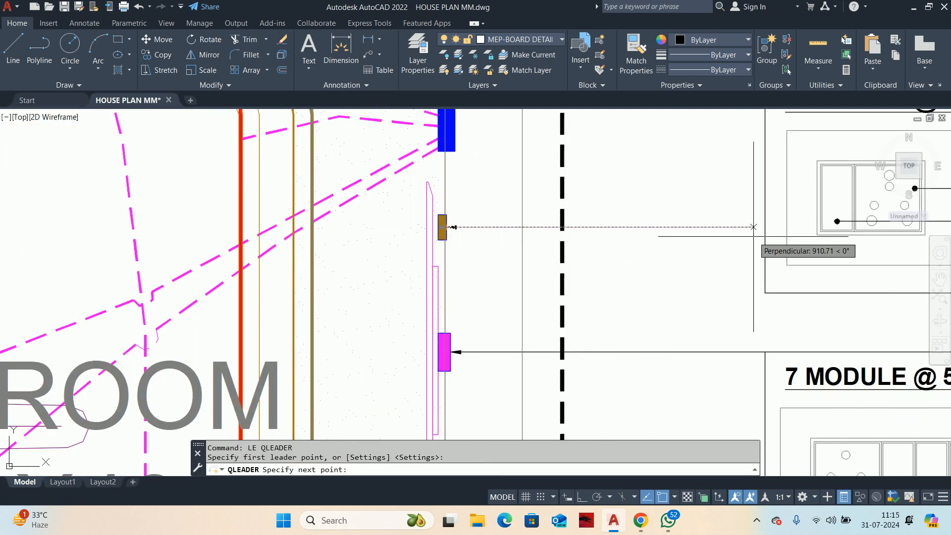
key("Escape")
key("Escape")
key("Escape")
Step: Try to move the 7-module detail beside the right wall away from the 3-module detail, and undo that move
scroll(765, 228, "down", 4)
mouse_move(733, 347)
middle_mouse_down()
mouse_move(728, 323)
mouse_move(588, 257)
middle_mouse_up()
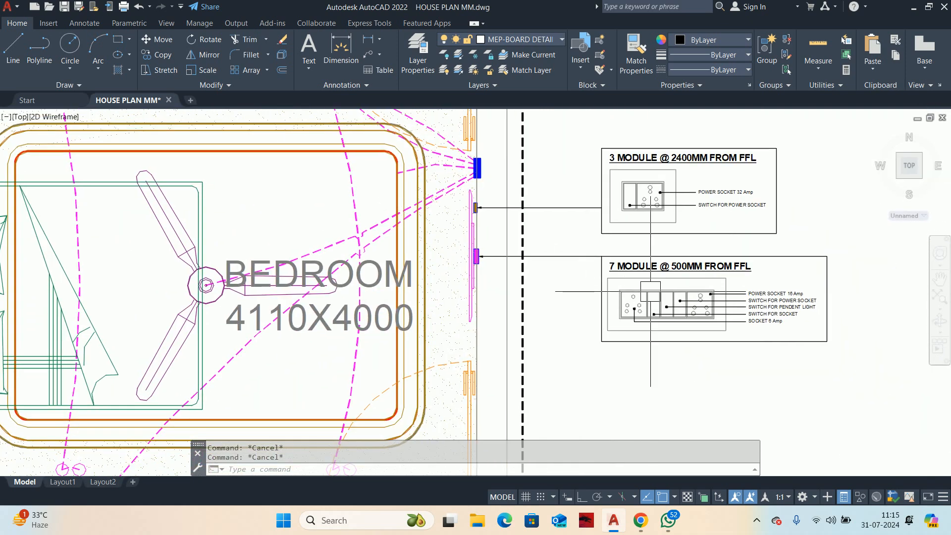
scroll(649, 291, "down", 2)
middle_click_drag(666, 289, 613, 266)
type("M")
key("Return")
scroll(590, 241, "up", 4)
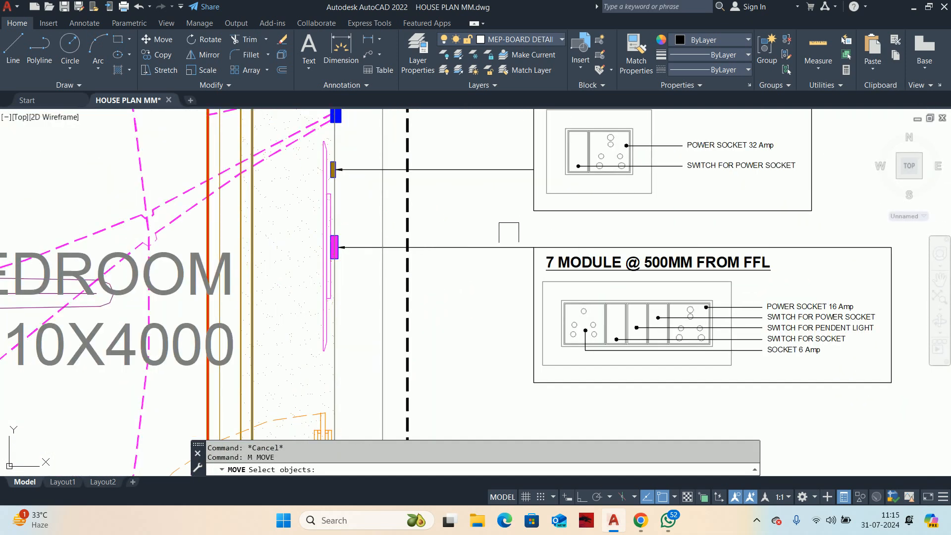
left_click(492, 227)
scroll(714, 305, "down", 4)
left_click(819, 358)
key("Return")
left_click(644, 375)
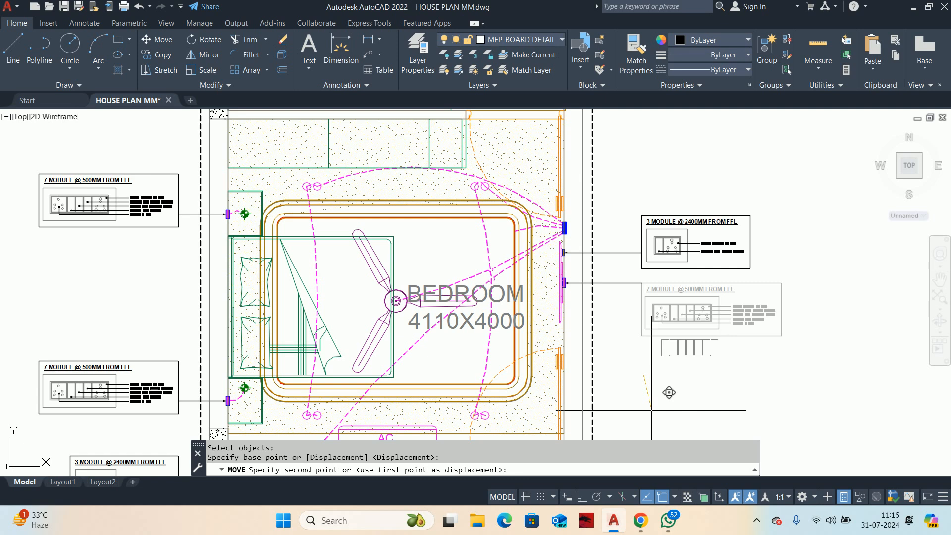
middle_click_drag(650, 403, 643, 358)
left_click(582, 496)
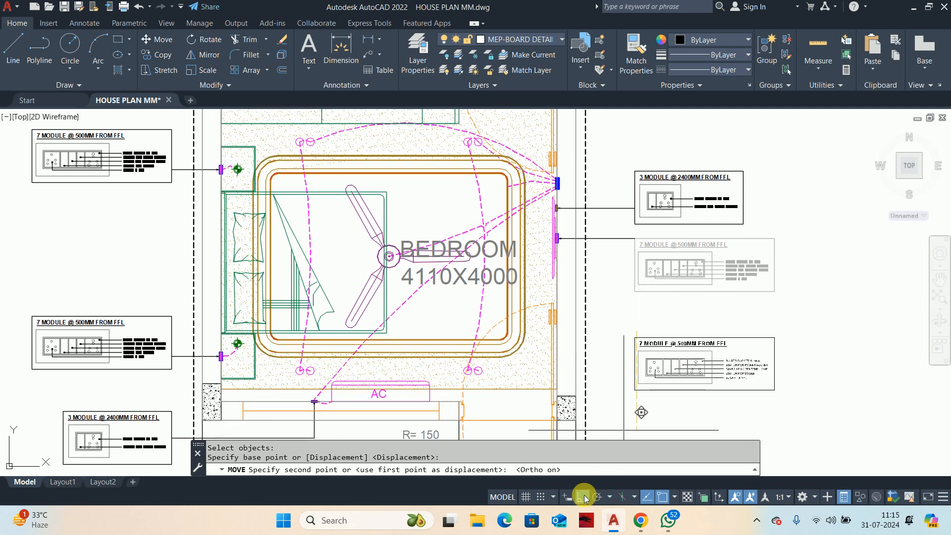
key("Escape")
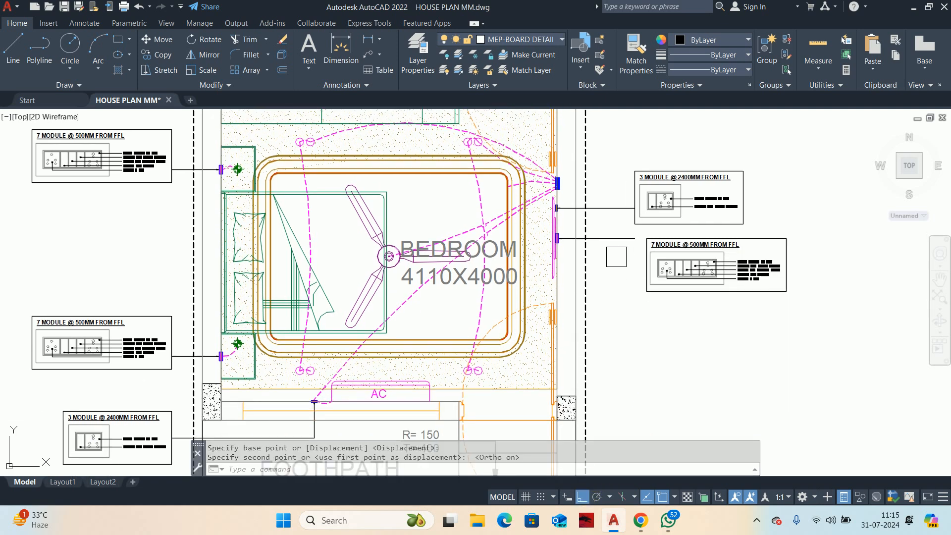
scroll(654, 248, "up", 4)
scroll(571, 301, "down", 4)
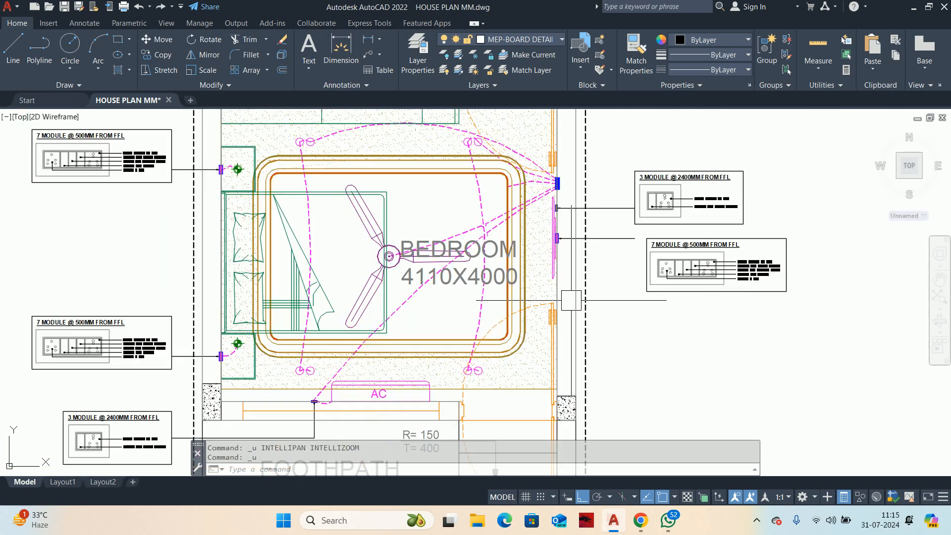
key("ctrl+z")
Step: Move the 7-module detail beside the right wall straight down by about 448 with Ortho on
type("m")
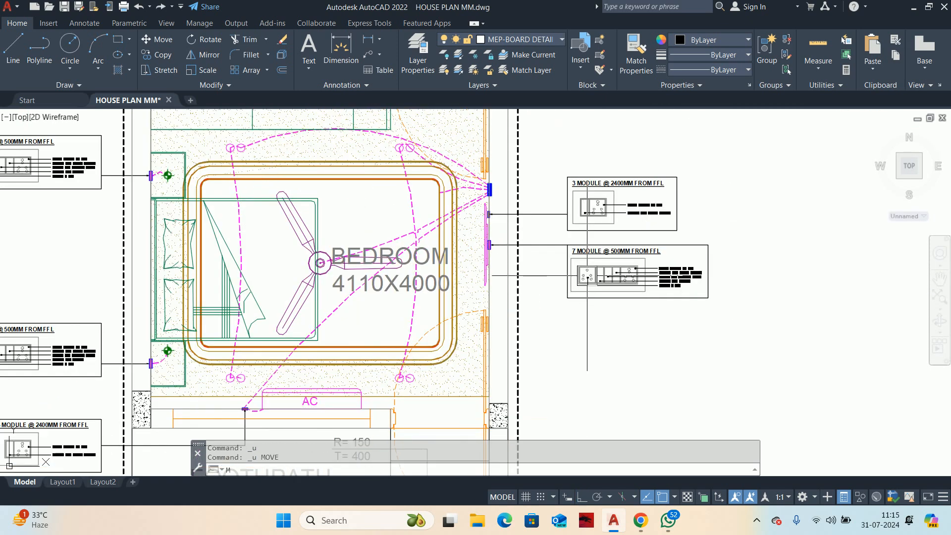
key("Return")
scroll(580, 270, "up", 4)
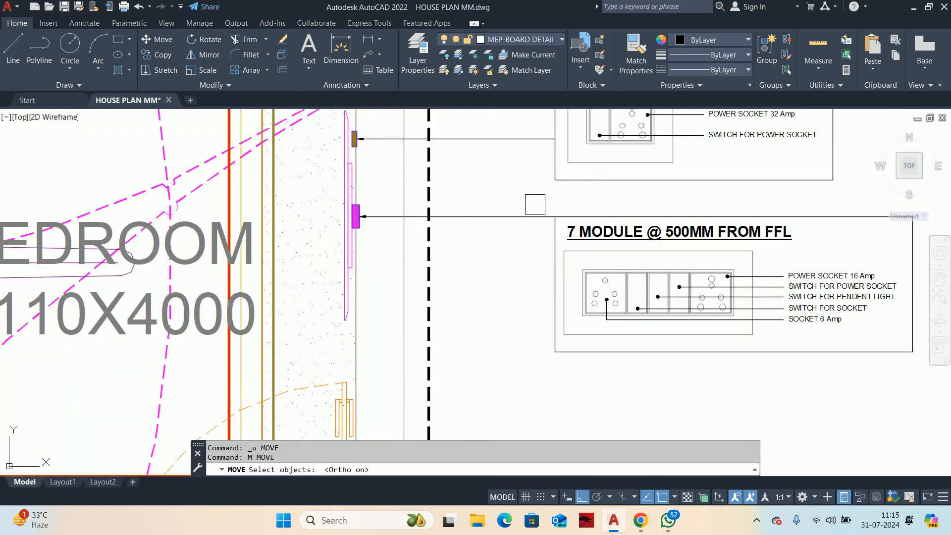
left_click(535, 204)
scroll(706, 355, "down", 4)
middle_click_drag(691, 357, 602, 319)
left_click(826, 358)
key("Return")
left_click(776, 249)
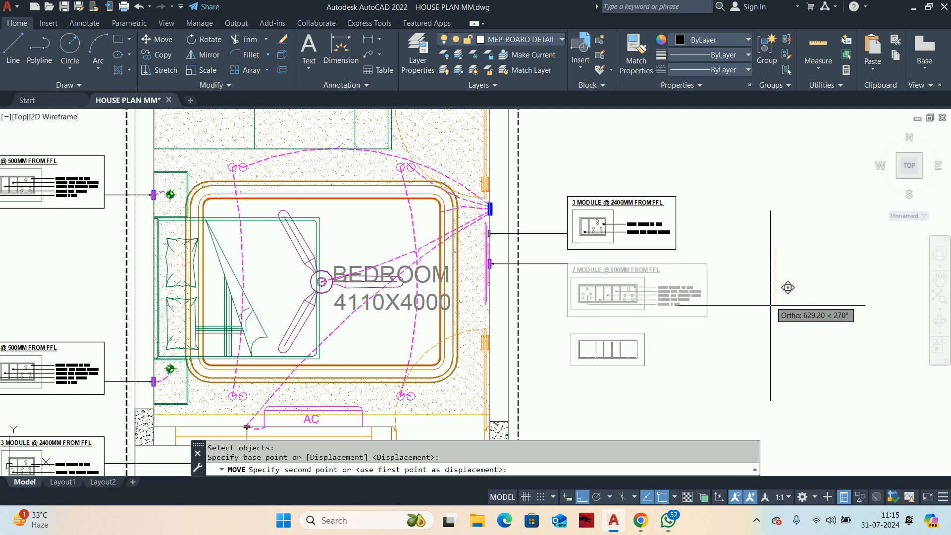
left_click(788, 285)
key("Escape")
key("Escape")
Step: Erase the old straight leader attached to the magenta switchboard on the right wall
scroll(525, 279, "up", 4)
left_click(546, 263)
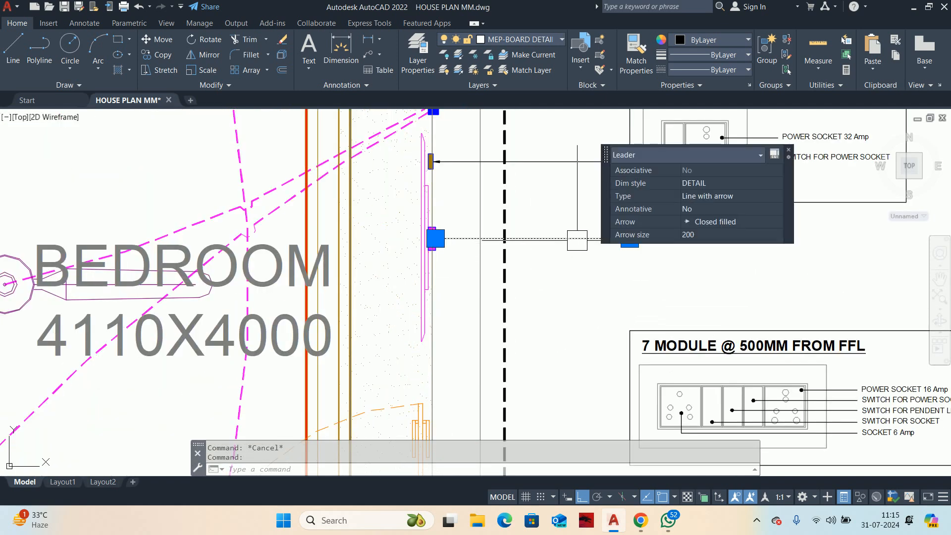
key("Delete")
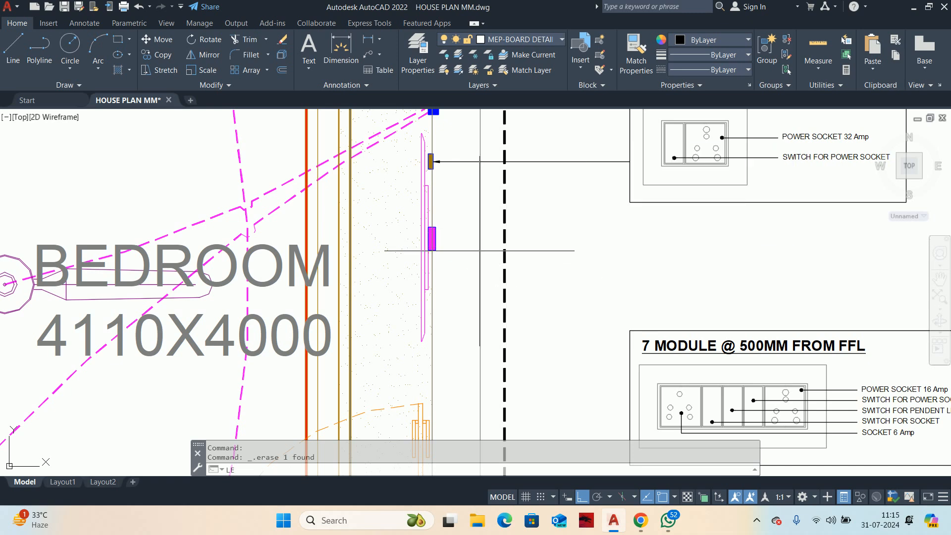
Step: Draw a bent quick leader from the magenta switchboard, sloping down to the outer wall line and across to the 7-module detail's left edge
key("Return")
scroll(466, 245, "up", 4)
left_click(391, 227)
scroll(491, 372, "down", 4)
middle_click_drag(490, 374, 480, 224)
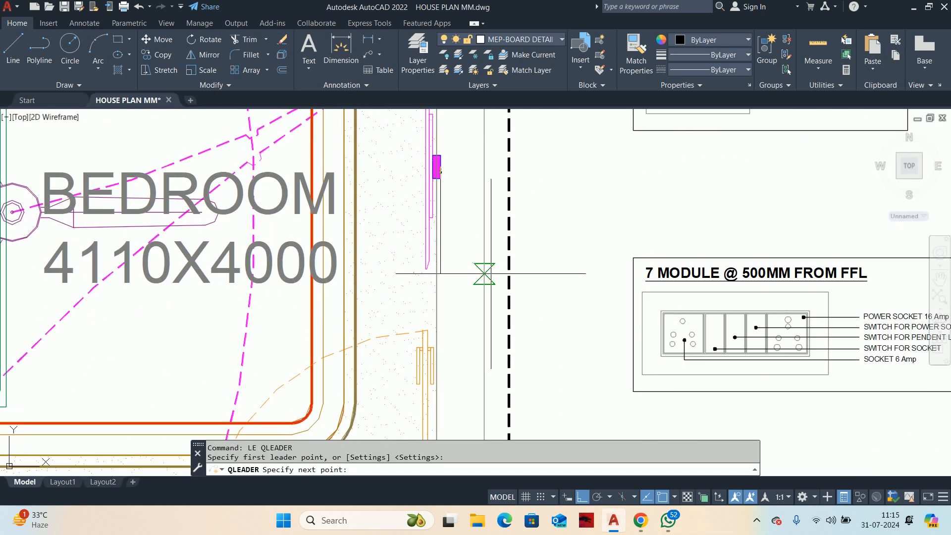
left_click(484, 271)
left_click(633, 269)
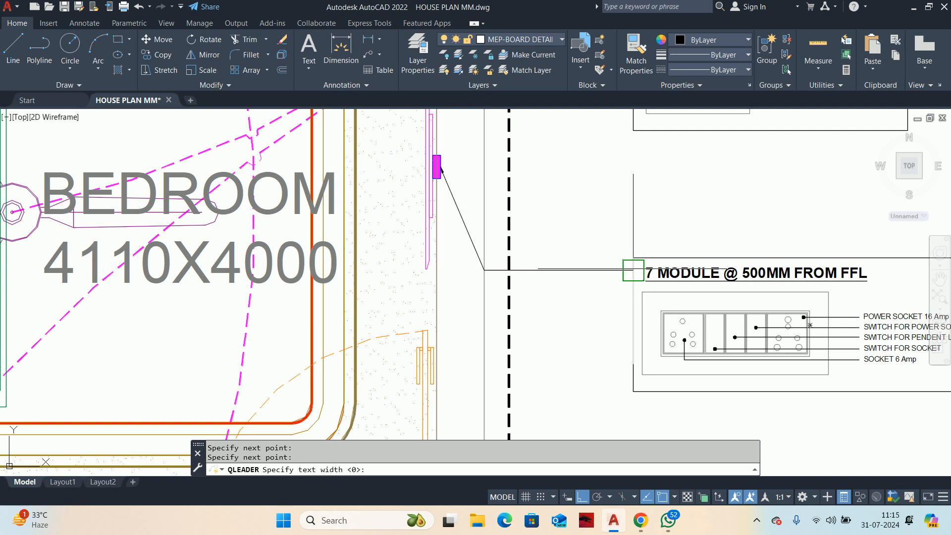
key("Escape")
key("Escape")
scroll(594, 243, "down", 4)
key("Escape")
Step: Move the 3-module detail beside the right wall straight down so its top-left corner meets the end of its leader
middle_click_drag(598, 237, 530, 286)
middle_click_drag(605, 246, 586, 300)
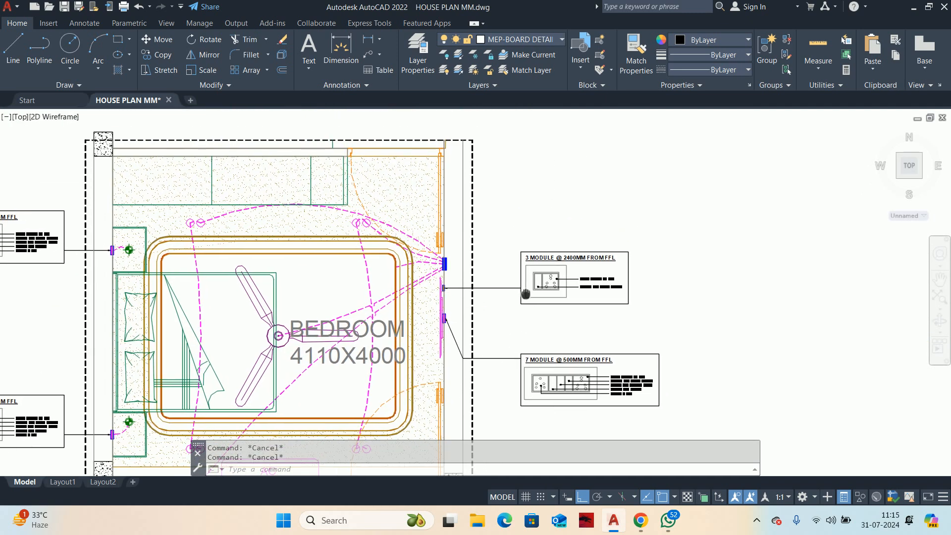
key("Return")
left_click(502, 245)
left_click(753, 345)
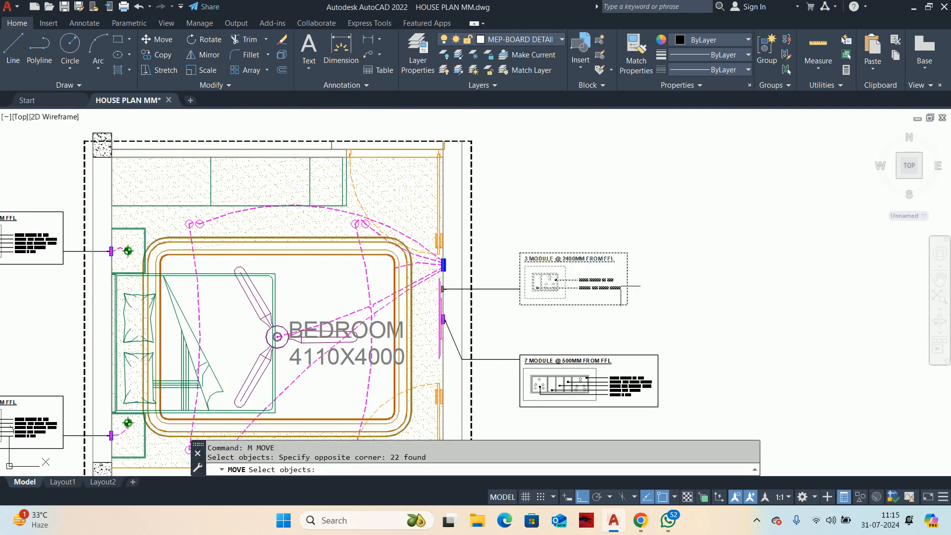
scroll(502, 275, "up", 4)
key("Return")
left_click(545, 218)
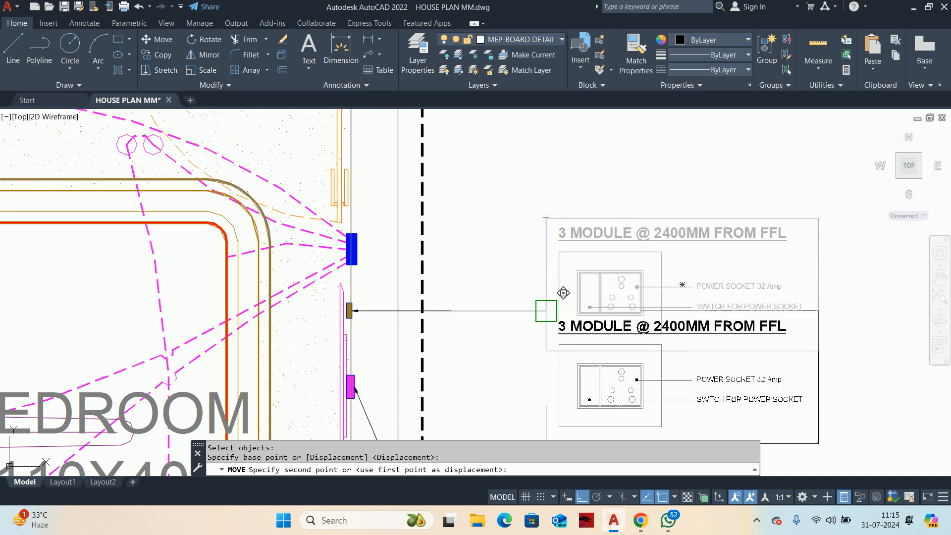
left_click(545, 310)
key("Escape")
key("Escape")
Step: Nudge the 3-module detail beside the right wall slightly up so its leader meets the box's left edge below the corner
scroll(559, 263, "down", 3)
type("m")
key("Return")
left_click(565, 261)
left_click(718, 330)
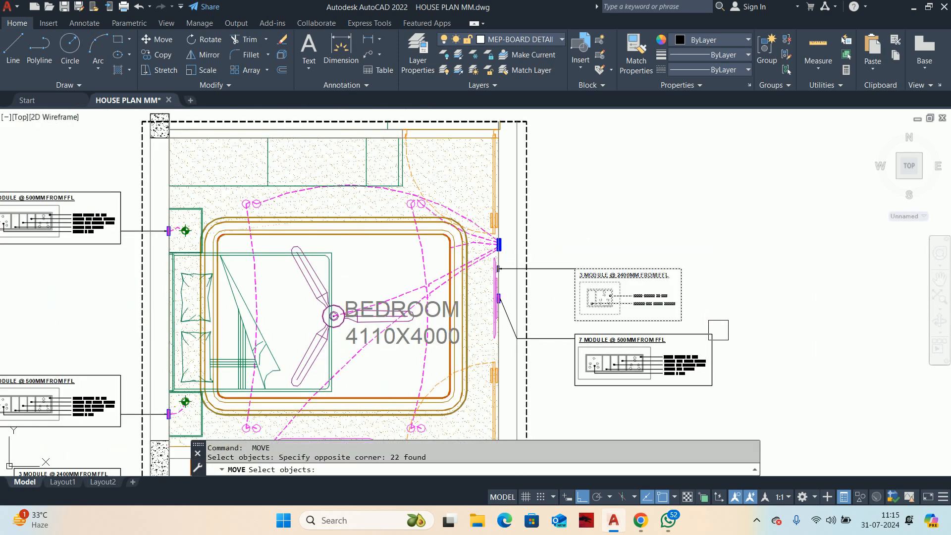
key("Return")
left_click(731, 301)
left_click(730, 291)
key("Escape")
key("Escape")
scroll(565, 267, "down", 2)
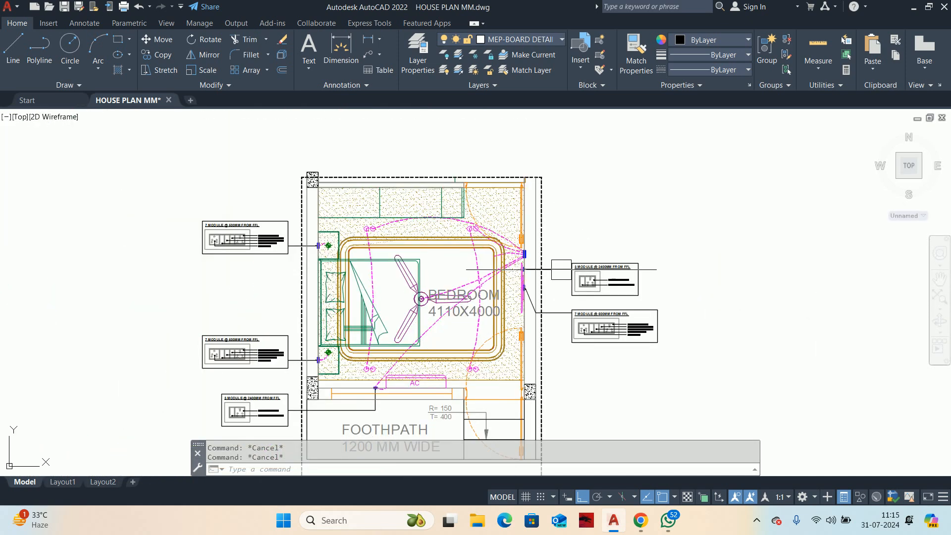
middle_click_drag(569, 273, 583, 285)
middle_click_drag(616, 346, 609, 359)
scroll(602, 291, "up", 4)
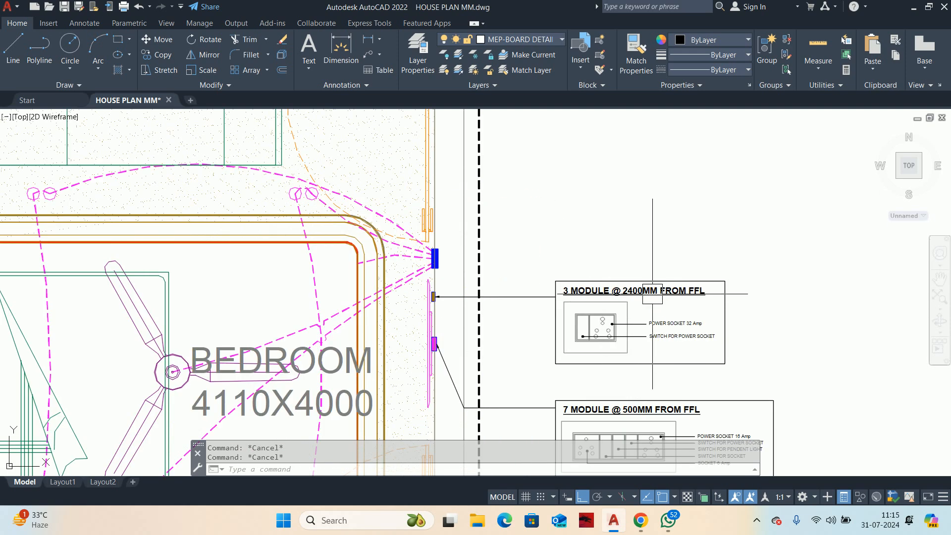
Step: Change the mounting height in the 3-module detail's title to 1600MM
scroll(652, 294, "up", 4)
double_click(588, 286)
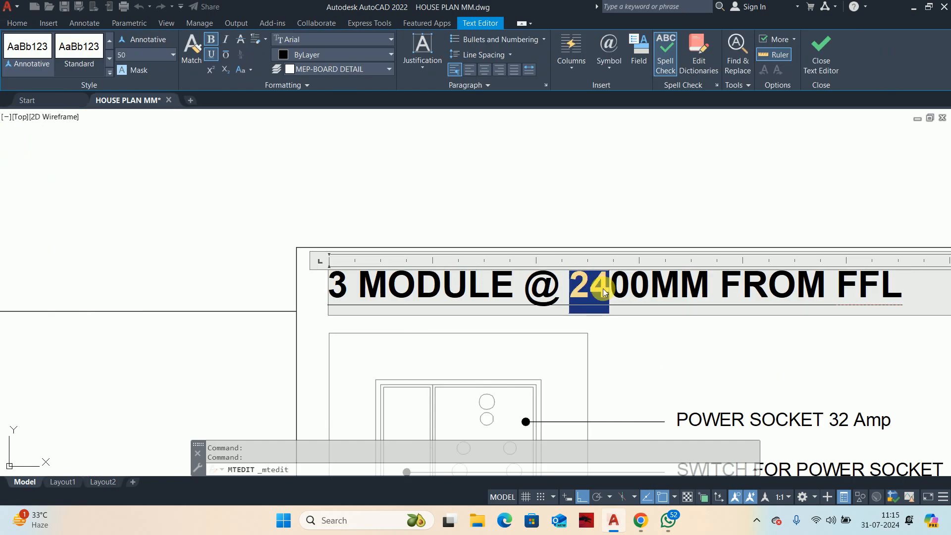
type("16")
scroll(616, 340, "down", 6)
scroll(718, 370, "up", 6)
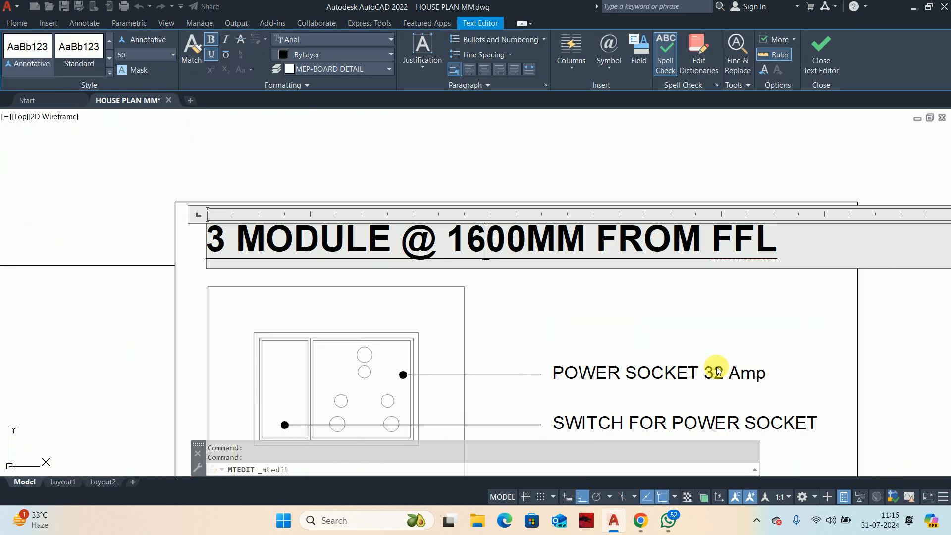
Step: Change the power socket rating in the detail's label to 16 Amp and finish the text edit
left_click(718, 370)
left_click(717, 372)
double_click(715, 372)
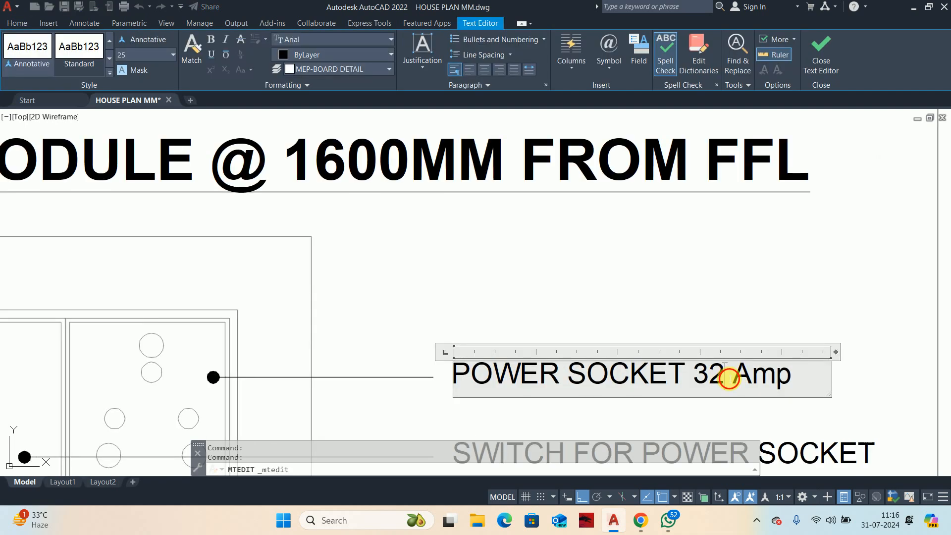
double_click(714, 375)
type("16")
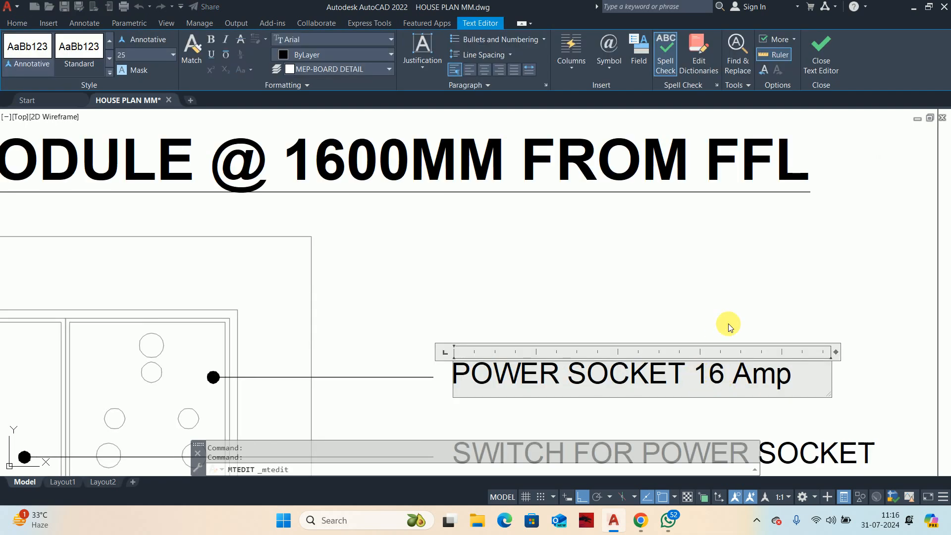
scroll(728, 324, "down", 6)
left_click(842, 364)
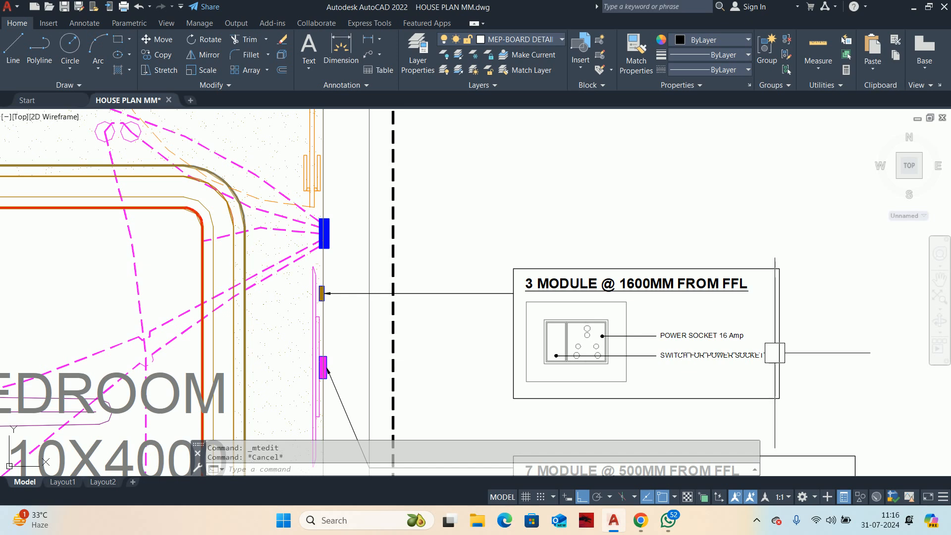
Step: Change the module count in the 1600MM detail's title to 4
scroll(505, 278, "up", 4)
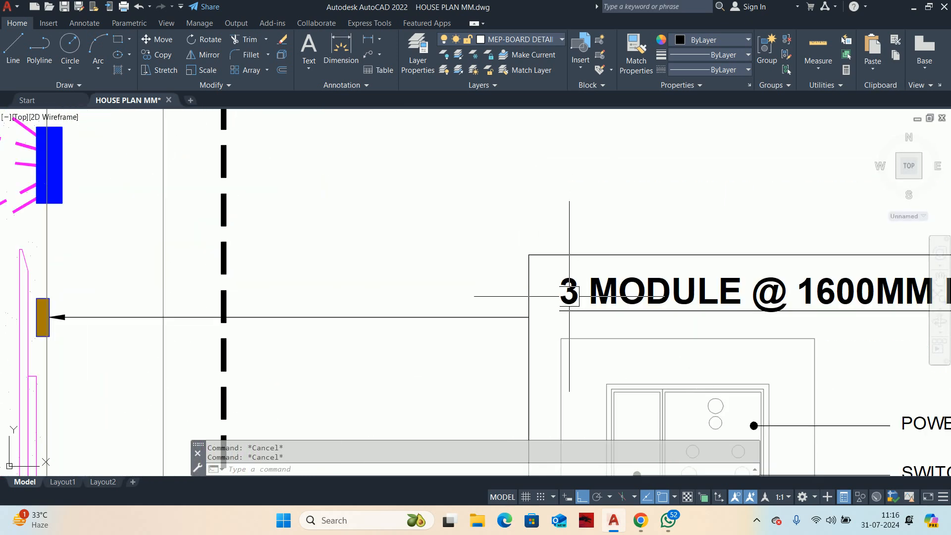
left_click(531, 283)
scroll(563, 292, "up", 2)
double_click(563, 291)
type("4")
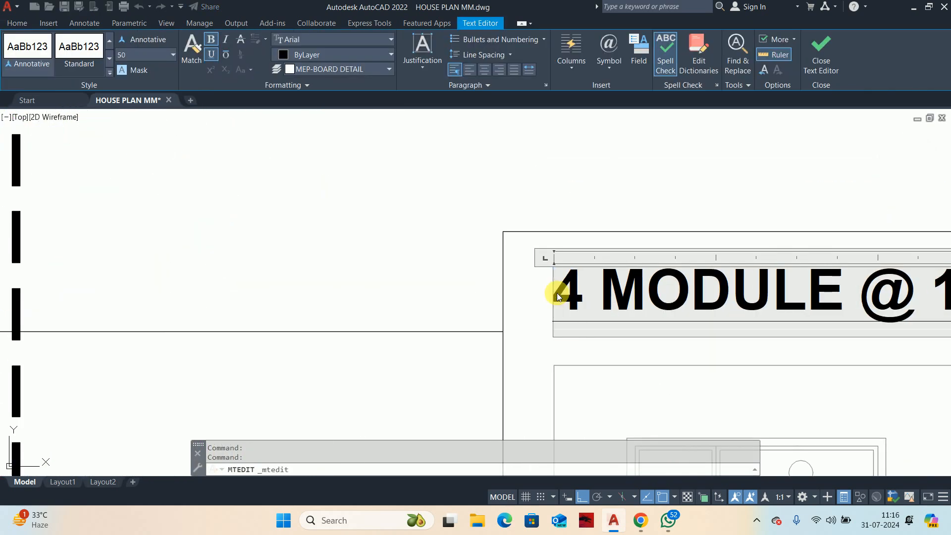
left_click(610, 191)
key("Escape")
key("Escape")
scroll(611, 187, "down", 6)
scroll(609, 273, "up", 4)
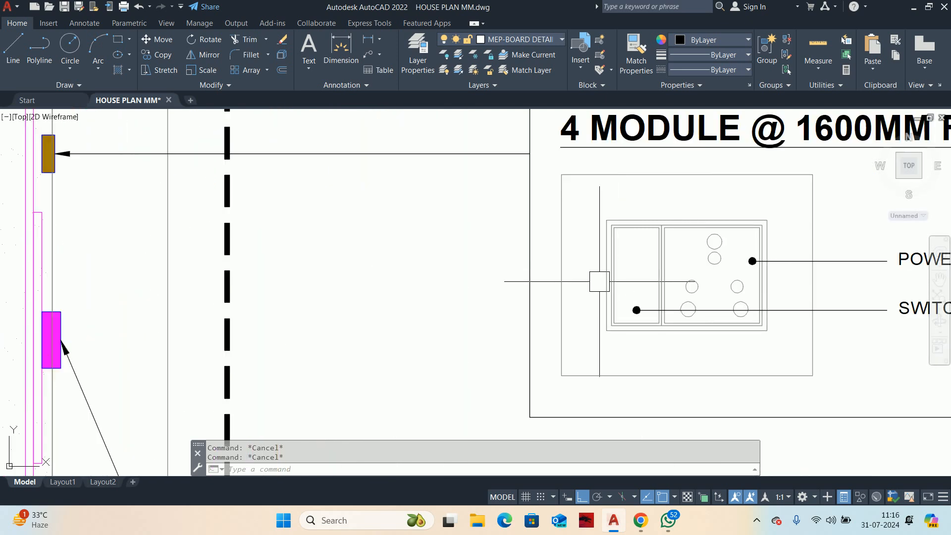
scroll(599, 285, "down", 2)
type("s")
key("Return")
middle_click_drag(872, 352, 581, 334)
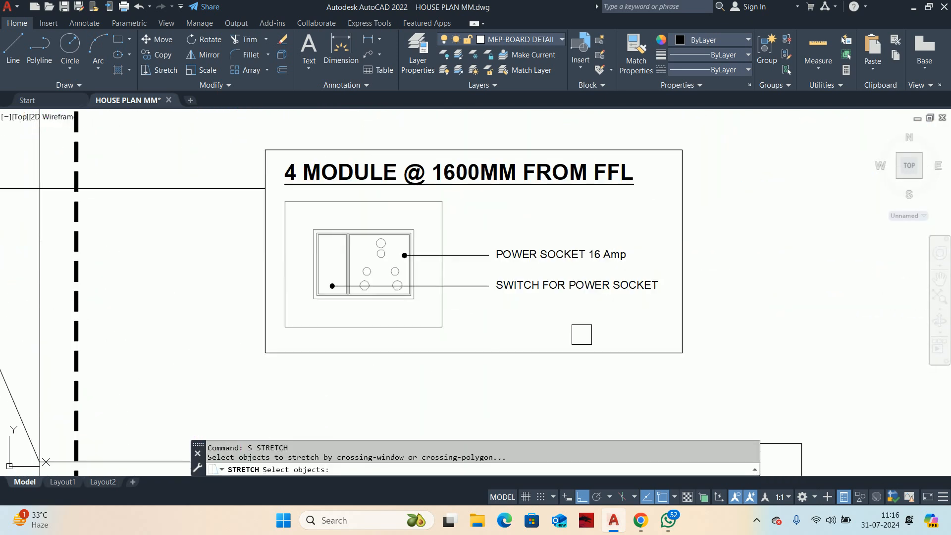
left_click(758, 391)
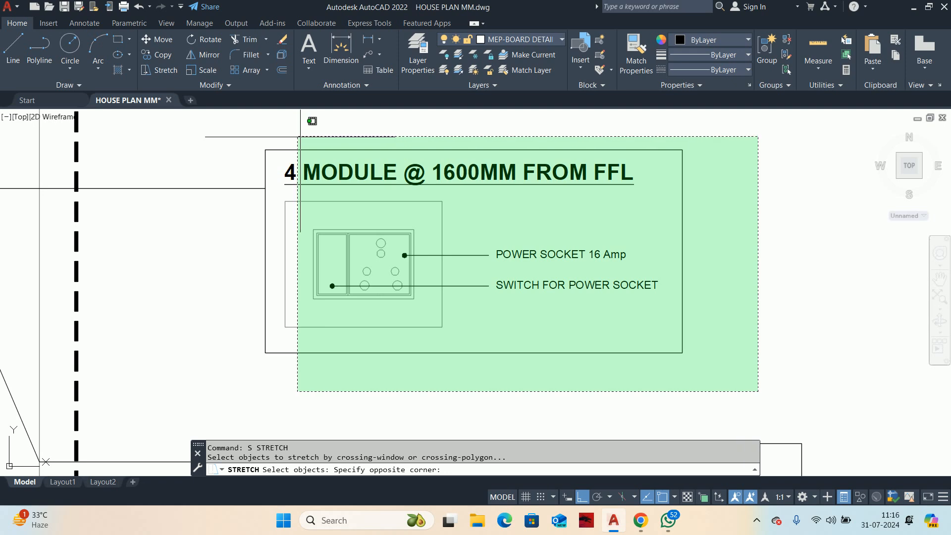
left_click(300, 138)
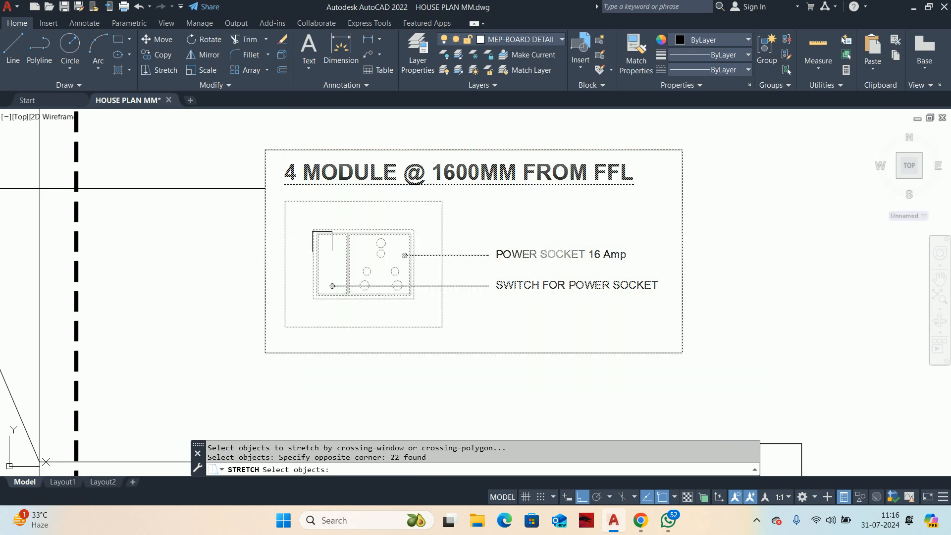
scroll(340, 238, "up", 5)
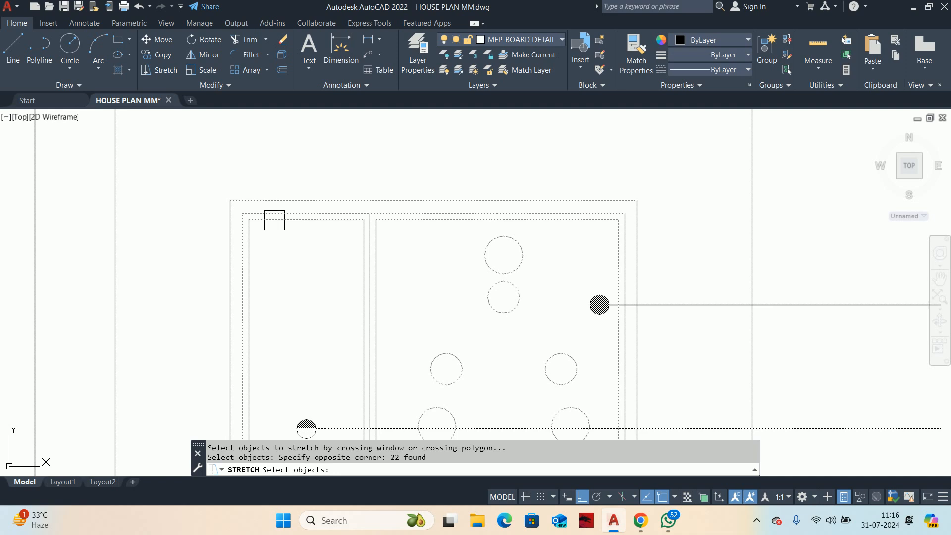
scroll(260, 218, "up", 2)
key("Return")
left_click(229, 209)
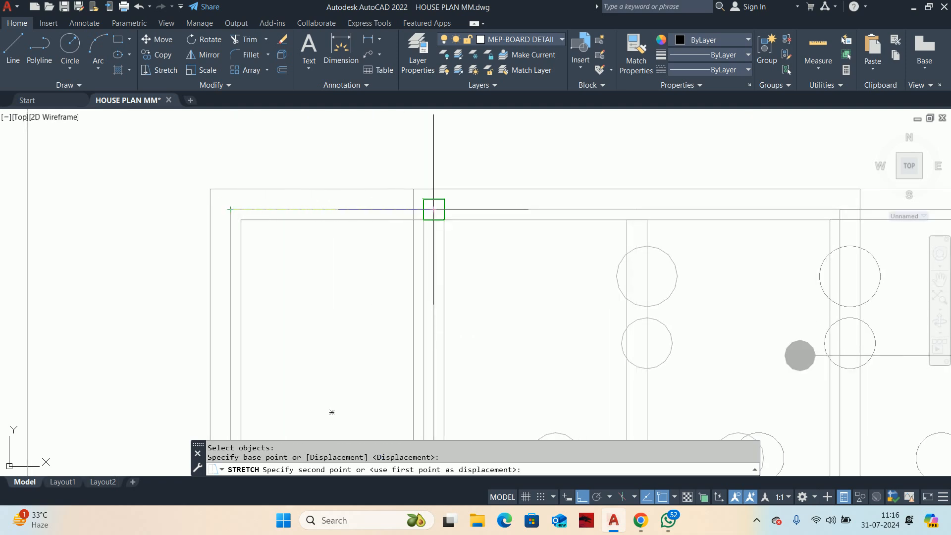
key("Escape")
scroll(379, 221, "down", 3)
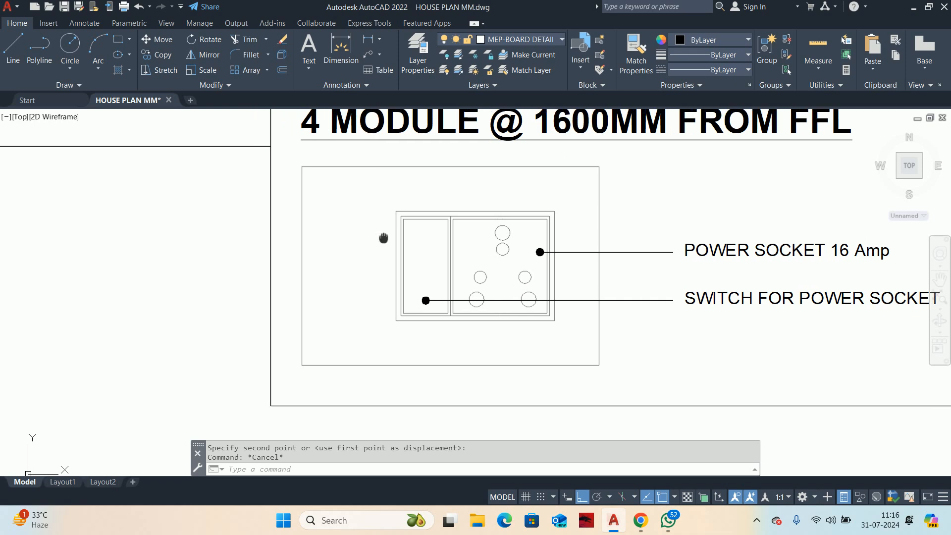
Step: Copy the switch module rectangles to the left so the copy adjoins the original switch module in the 4-module detail
type("CO")
key("Return")
scroll(419, 255, "up", 2)
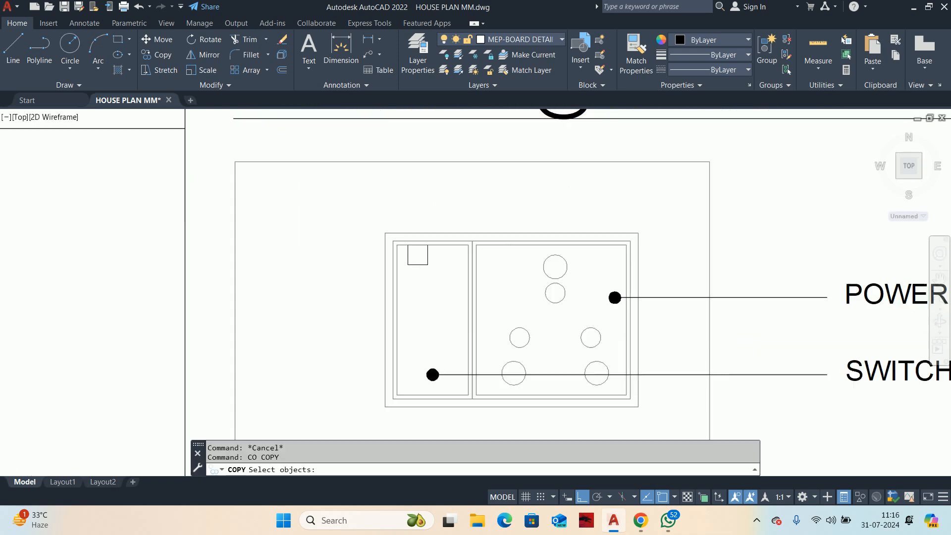
left_click(434, 240)
scroll(443, 237, "up", 2)
key("Return")
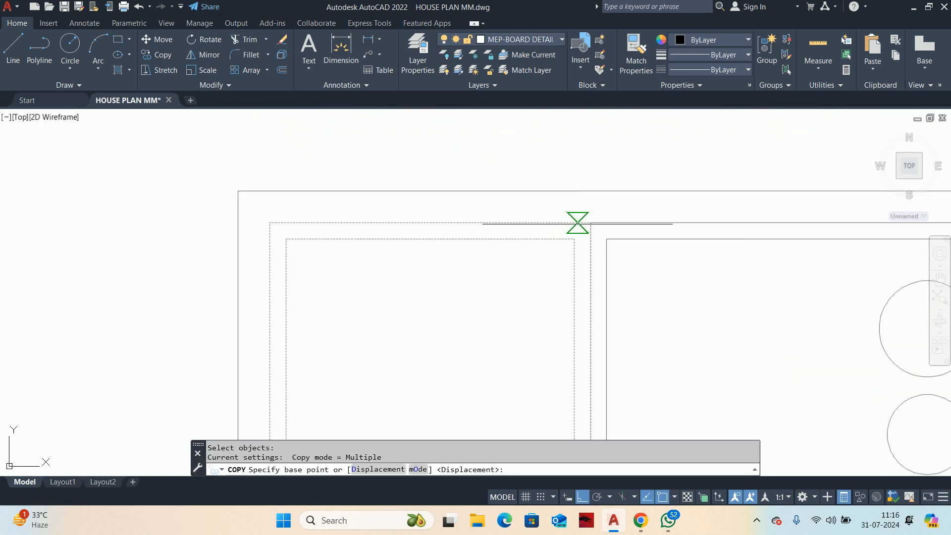
left_click(590, 222)
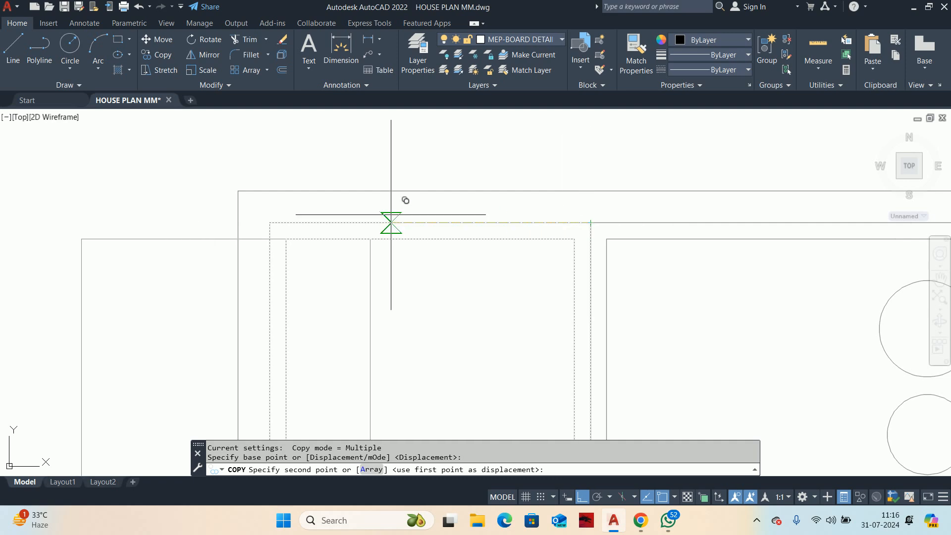
left_click(269, 219)
key("Escape")
scroll(260, 245, "down", 2)
key("Escape")
Step: Try to stretch the switchboard's outer frame leftward around the copied switch module
middle_click_drag(260, 245, 349, 217)
left_click(342, 259)
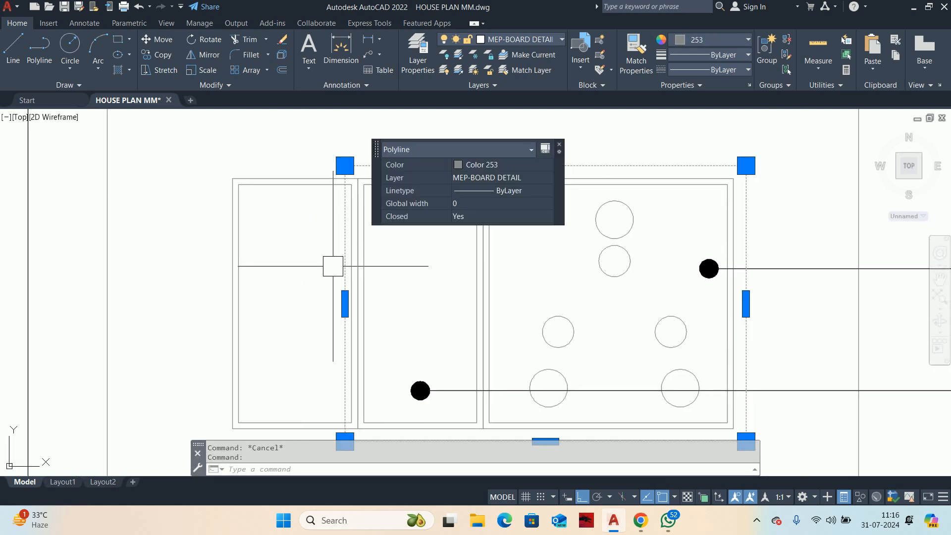
key("Escape")
scroll(335, 414, "up", 3)
type("s")
key("Return")
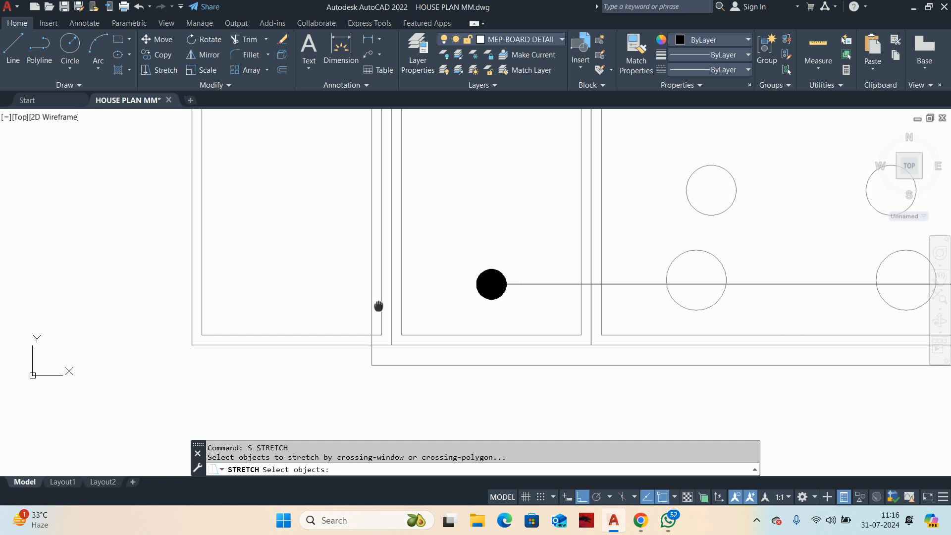
left_click(381, 354)
scroll(323, 276, "down", 4)
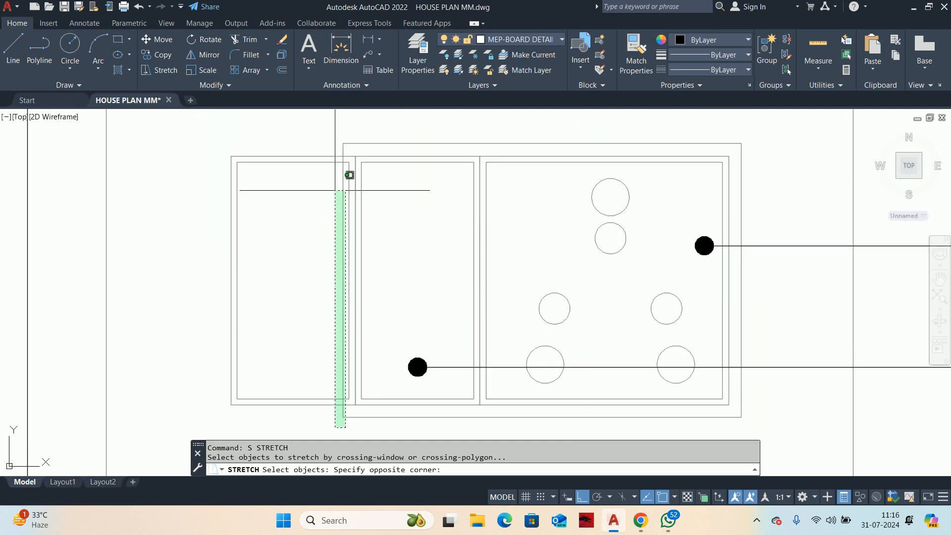
left_click(327, 127)
scroll(335, 146, "up", 5)
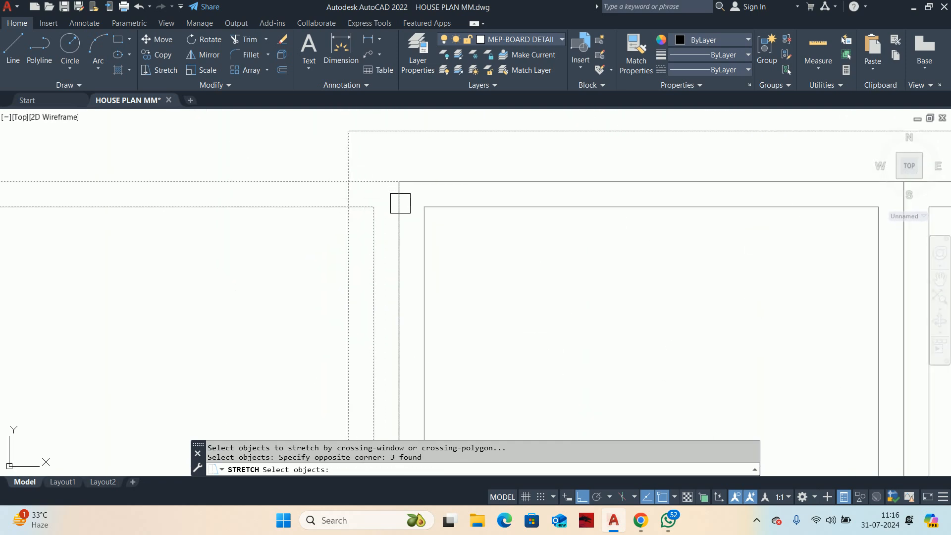
key("Return")
left_click(399, 181)
middle_click_drag(189, 183, 738, 187)
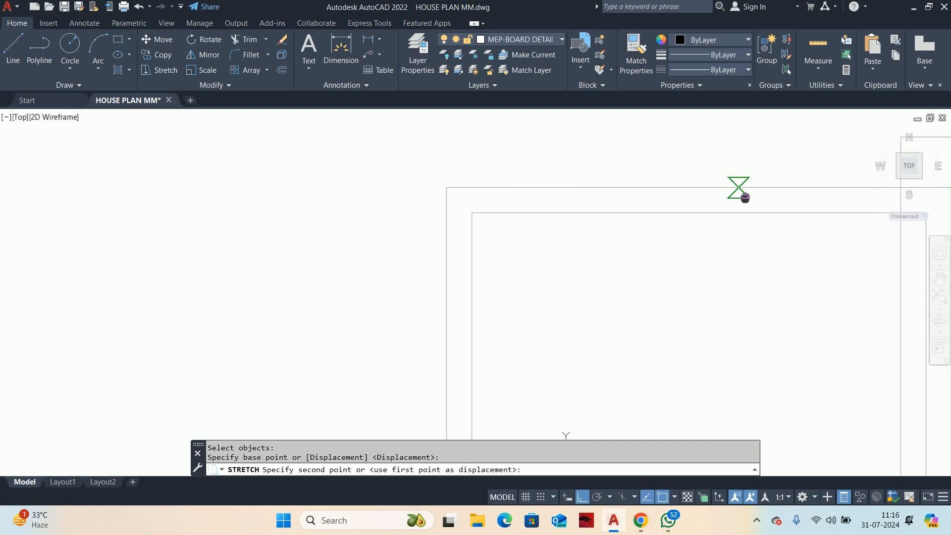
left_click(435, 183)
scroll(411, 168, "down", 3)
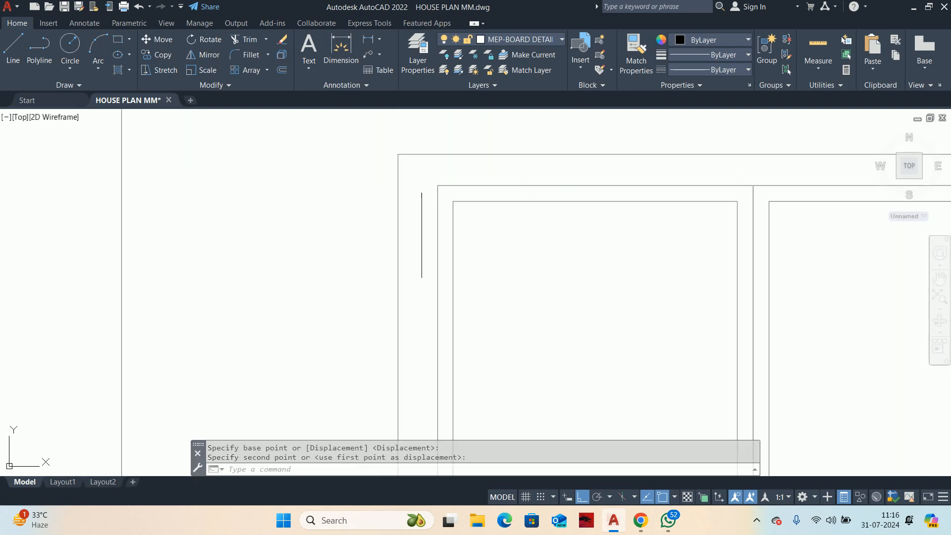
scroll(424, 181, "down", 1)
Step: Undo the last stretch of the switchboard's outer frame
key("ctrl+z")
key("ctrl+z")
scroll(470, 202, "down", 3)
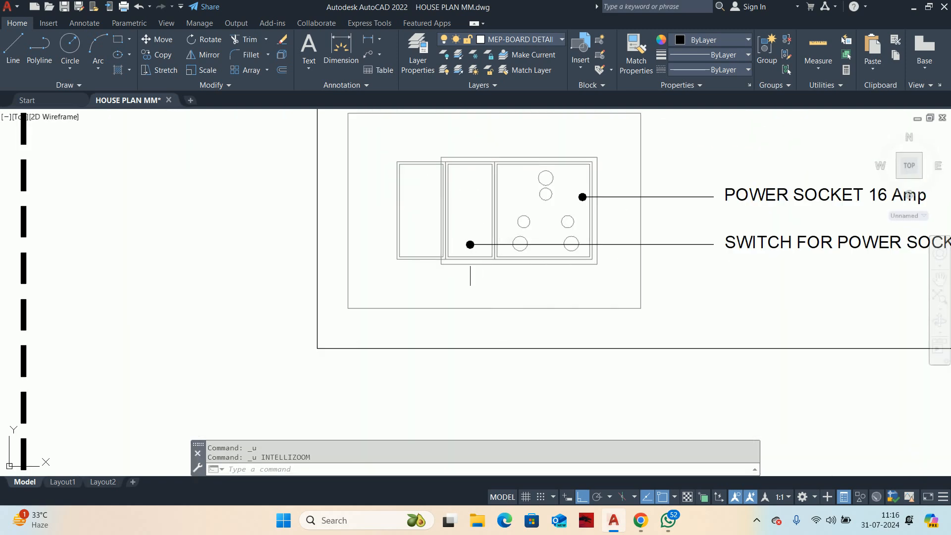
Step: Stretch the left edge of the switchboard's outer frame to enclose the copied switch module, snapping to that module's top-left corner
type("s")
key("Return")
scroll(446, 269, "up", 6)
left_click(463, 271)
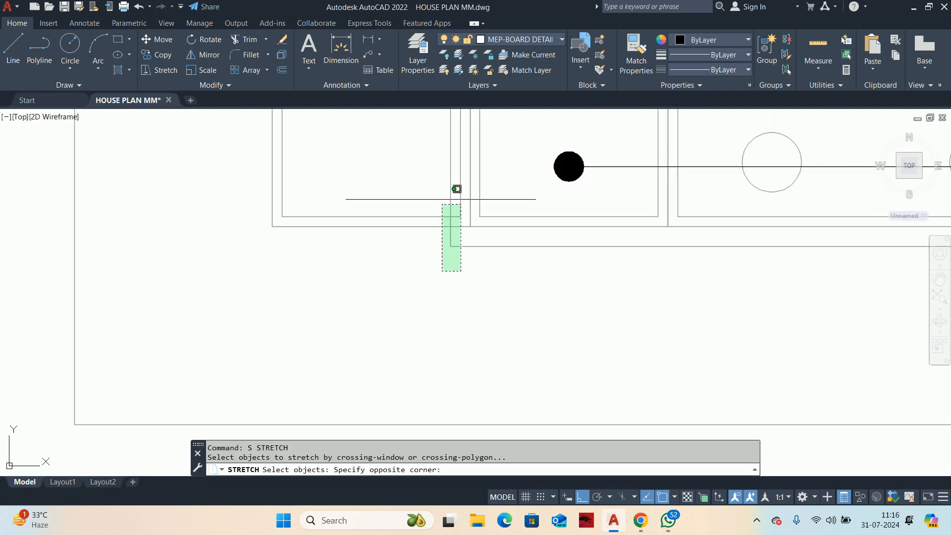
scroll(438, 208, "down", 2)
left_click(436, 222)
scroll(444, 233, "up", 5)
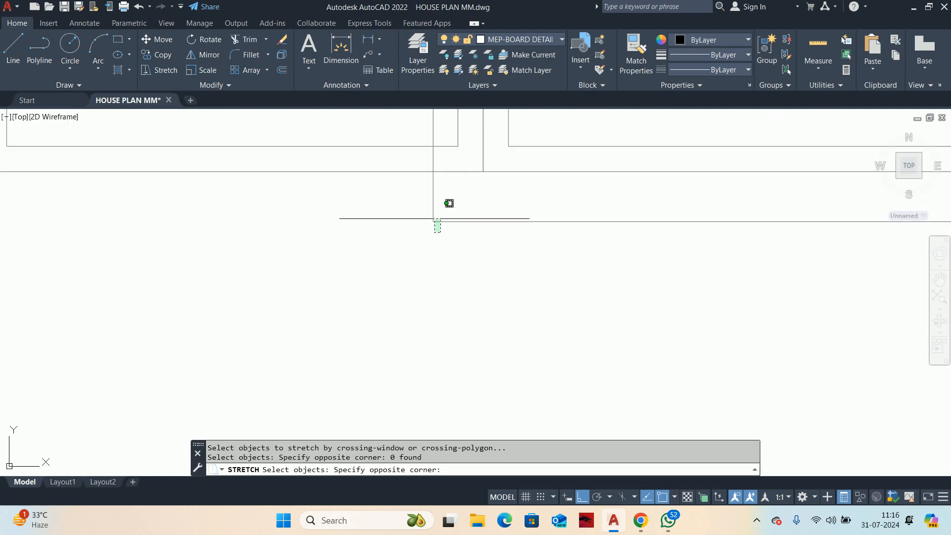
scroll(449, 203, "down", 6)
left_click(391, 213)
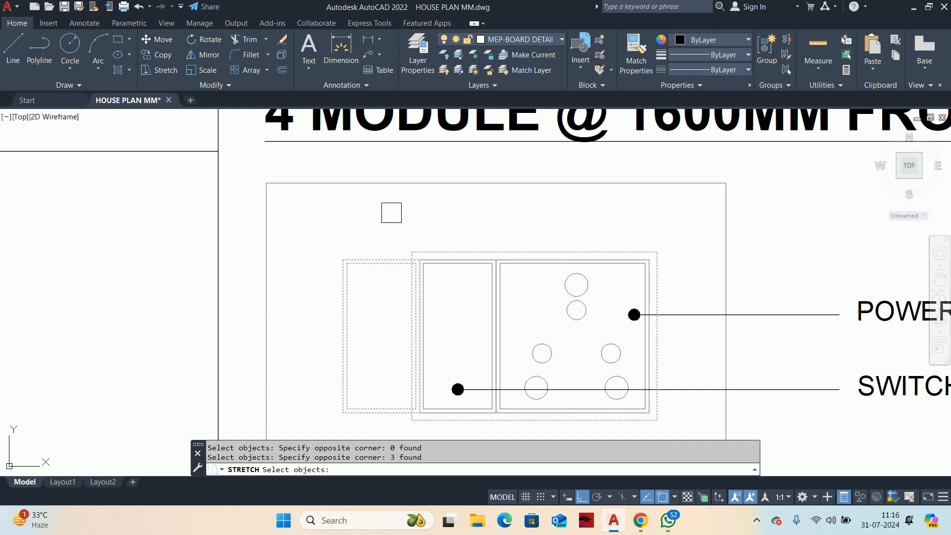
scroll(388, 252, "up", 6)
key("Return")
left_click(355, 249)
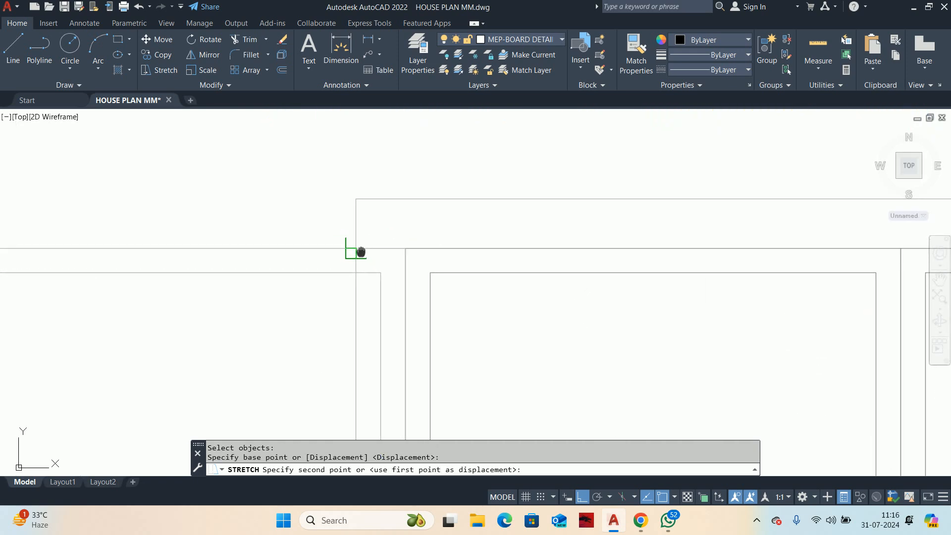
middle_click_drag(361, 251, 924, 255)
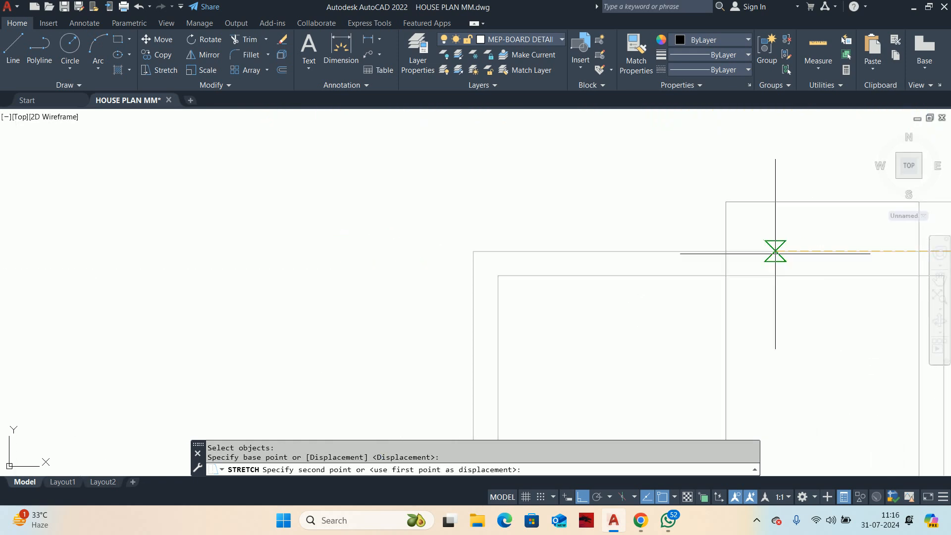
left_click(473, 251)
scroll(475, 231, "down", 2)
key("Escape")
key("Escape")
Step: Move both socket and switch labels with their leaders slightly straight up in the 4-module detail
scroll(508, 240, "down", 10)
mouse_move(515, 242)
middle_mouse_down()
mouse_move(460, 226)
mouse_move(429, 252)
middle_mouse_up()
scroll(485, 239, "up", 2)
type("m")
key("Return")
middle_click_drag(775, 293, 640, 305)
left_click(641, 323)
left_click(497, 221)
key("Return")
left_click(545, 207)
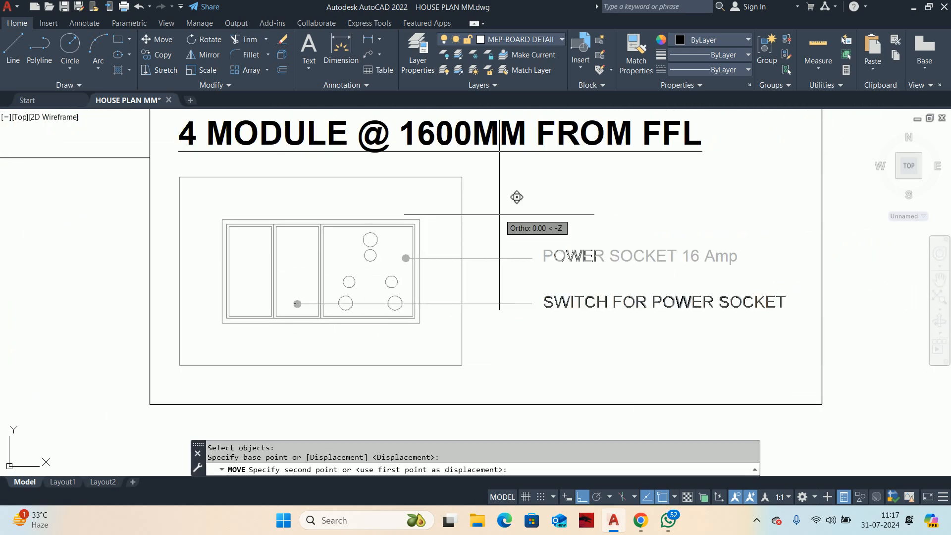
left_click(545, 191)
Step: Move the SWITCH FOR POWER SOCKET label and its leader straight up, closer to the power socket label
key("Return")
left_click(592, 316)
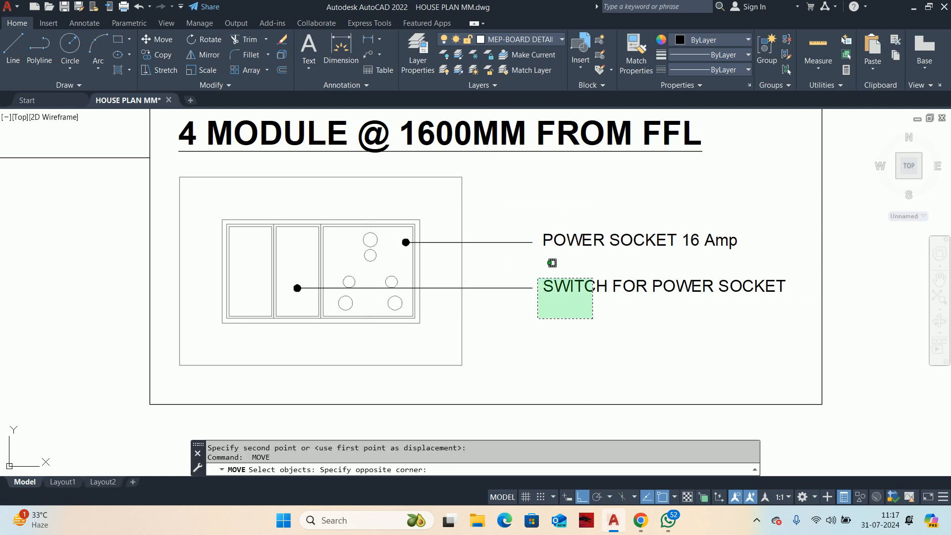
left_click(537, 268)
key("Return")
left_click(559, 357)
left_click(559, 345)
key("Escape")
key("Escape")
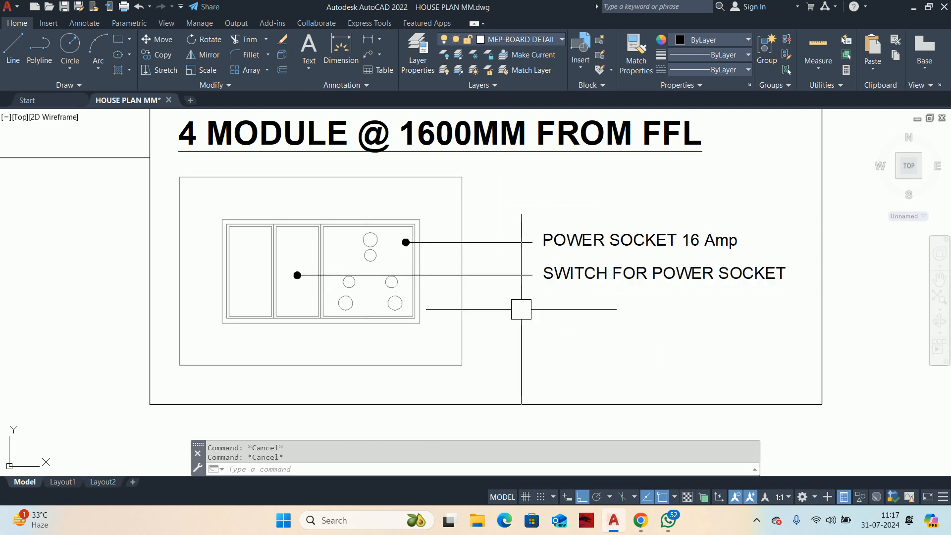
Step: Draw a horizontal quick leader from the copied left switch module, ending in line with the ends of the leaders above
type("LE")
key("Return")
scroll(248, 303, "up", 2)
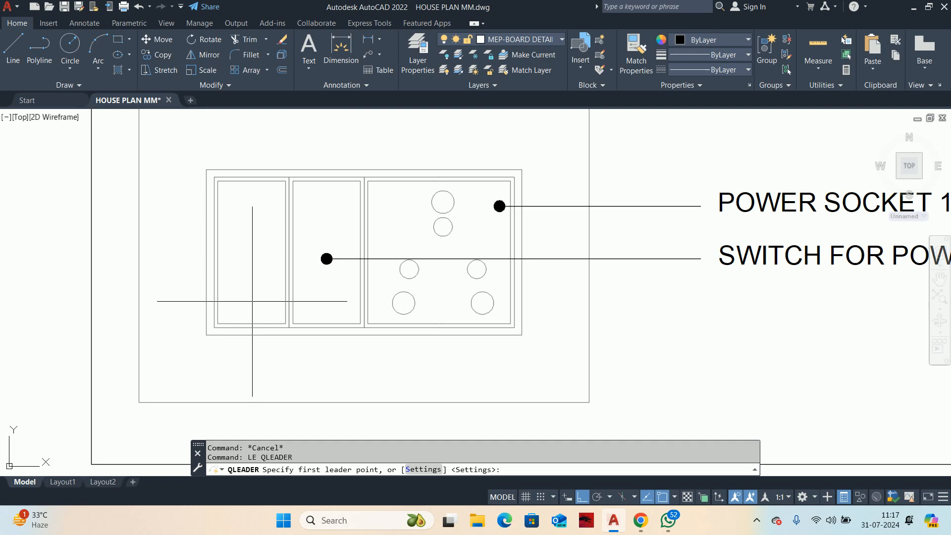
left_click(253, 301)
left_click(700, 301)
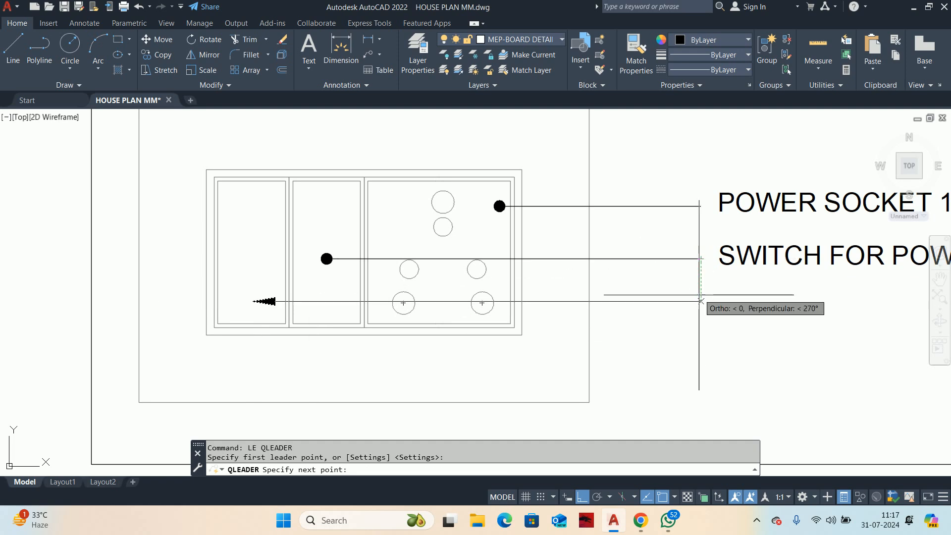
key("Escape")
Step: Move the new arrow-tipped leader of the left switch module slightly straight down
type("M")
key("Return")
left_click(683, 301)
key("Return")
left_click(682, 331)
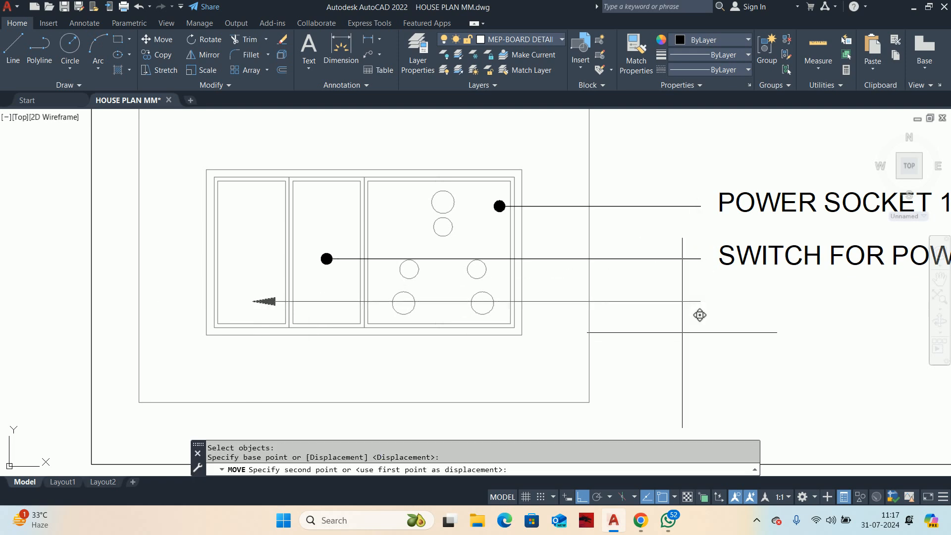
left_click(682, 337)
key("Escape")
Step: Match the new leader's properties to the dot-tipped leader of the SWITCH FOR POWER SOCKET label
key("Return")
left_click(686, 259)
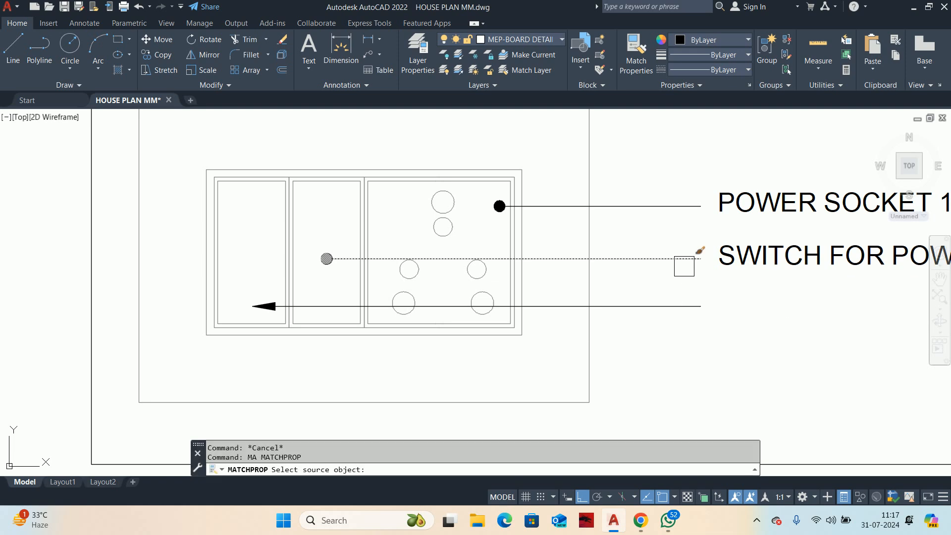
left_click(681, 305)
Step: Move the SWITCH FOR POWER SOCKET label and its leader slightly straight up, towards the POWER SOCKET 16 Amp label
middle_click_drag(713, 267, 625, 297)
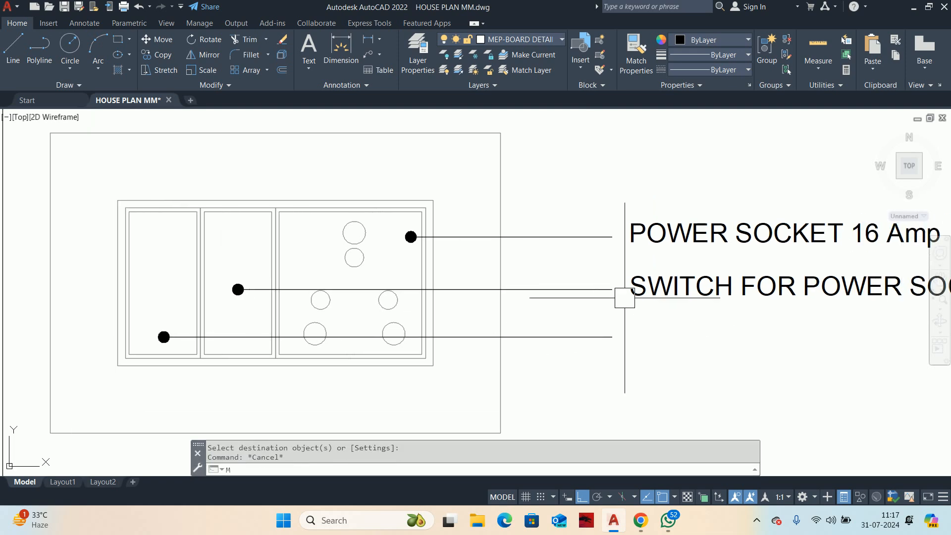
key("Return")
left_click(594, 290)
key("Return")
left_click(662, 325)
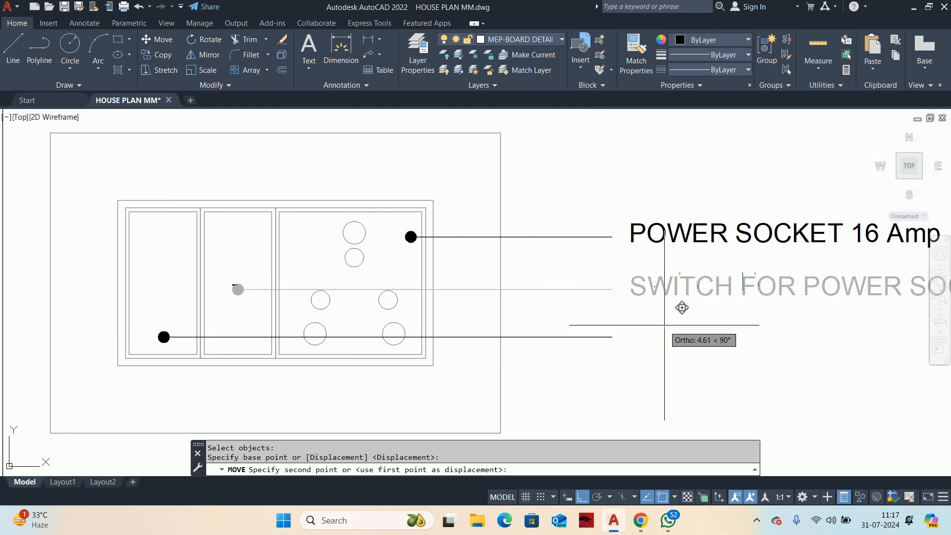
left_click(681, 303)
Step: Nudge the SWITCH FOR POWER SOCKET label together with its leader a little further straight up
scroll(665, 322, "down", 4)
scroll(644, 307, "up", 4)
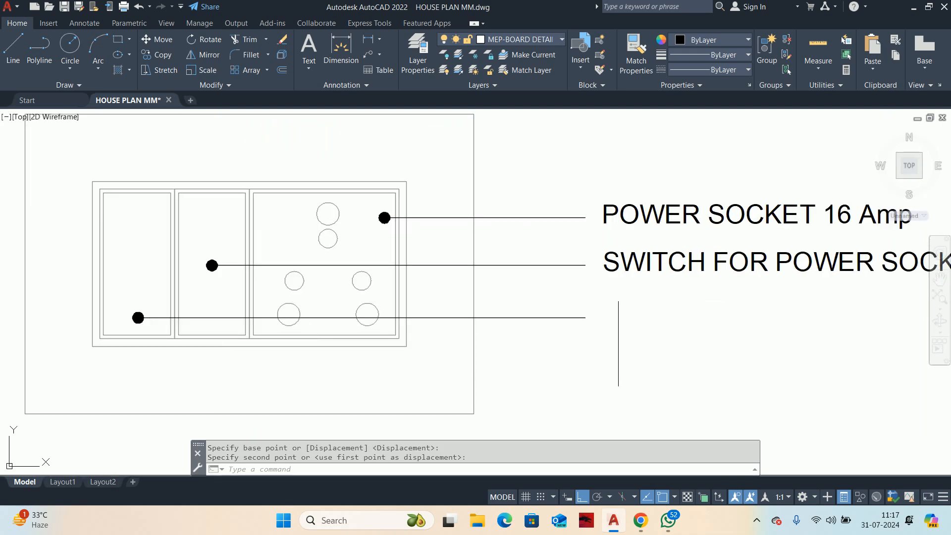
key("Return")
left_click(645, 292)
left_click(589, 251)
key("Return")
left_click(638, 310)
left_click(639, 307)
key("Escape")
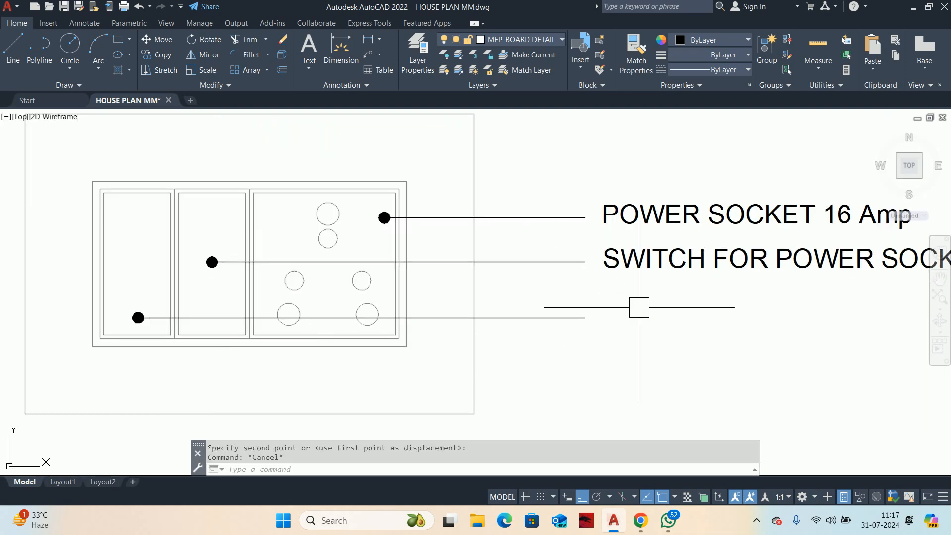
Step: Copy the SWITCH FOR POWER SOCKET label straight down to the end of the left switch module's leader
middle_click_drag(639, 303, 615, 283)
type("co")
key("Return")
left_click(570, 244)
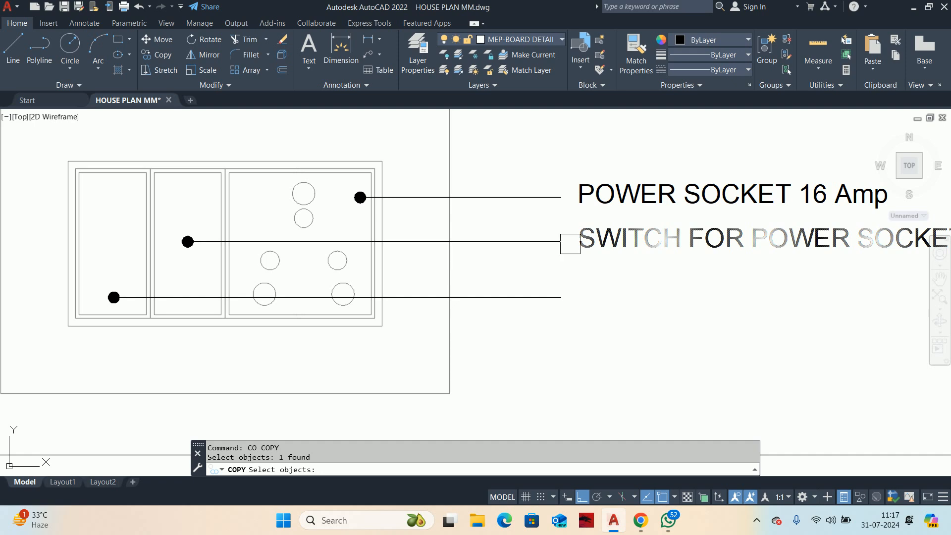
key("Return")
left_click(570, 242)
left_click(567, 293)
key("Escape")
Step: Replace the copied lowest label's text in the 4-module detail with new text beginning with "SP"
scroll(567, 290, "down", 3)
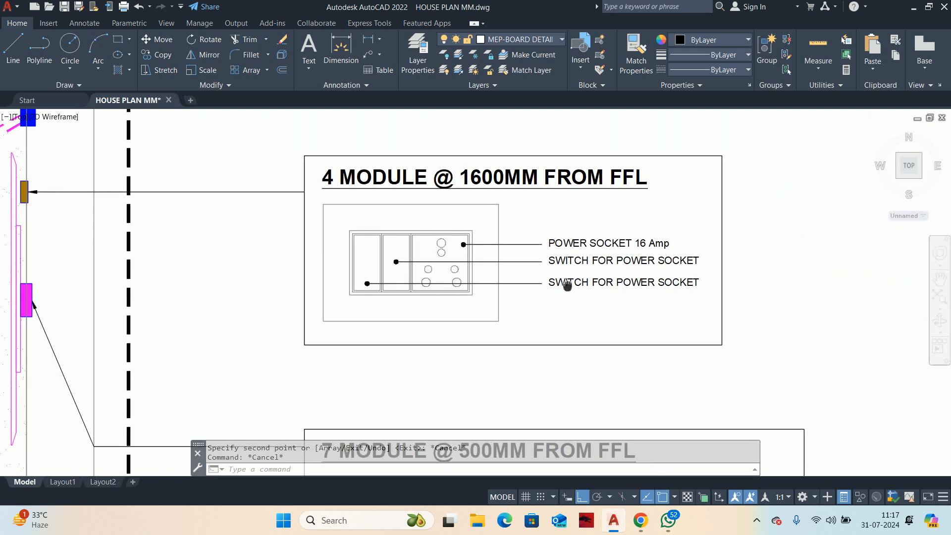
double_click(568, 284)
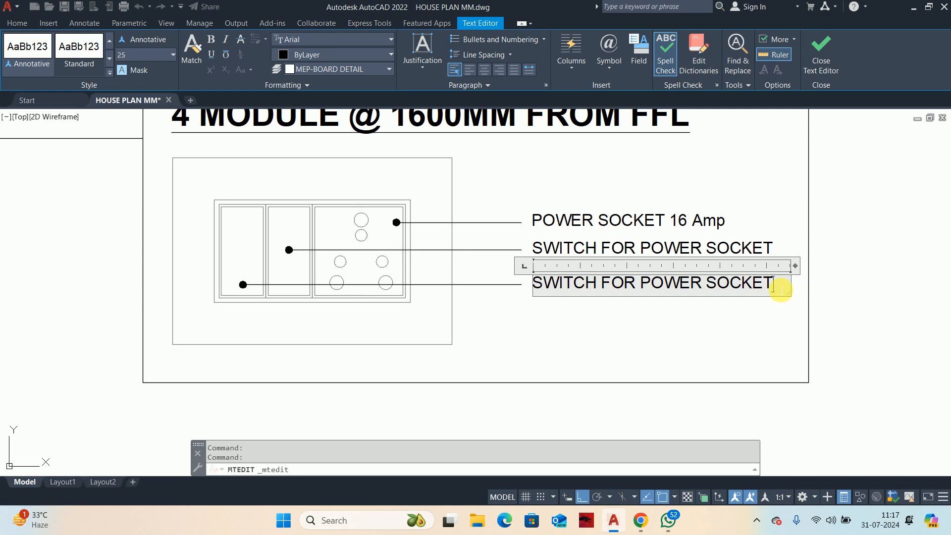
left_click_drag(784, 286, 439, 280)
type("SPACE FOR HDMI CABLE")
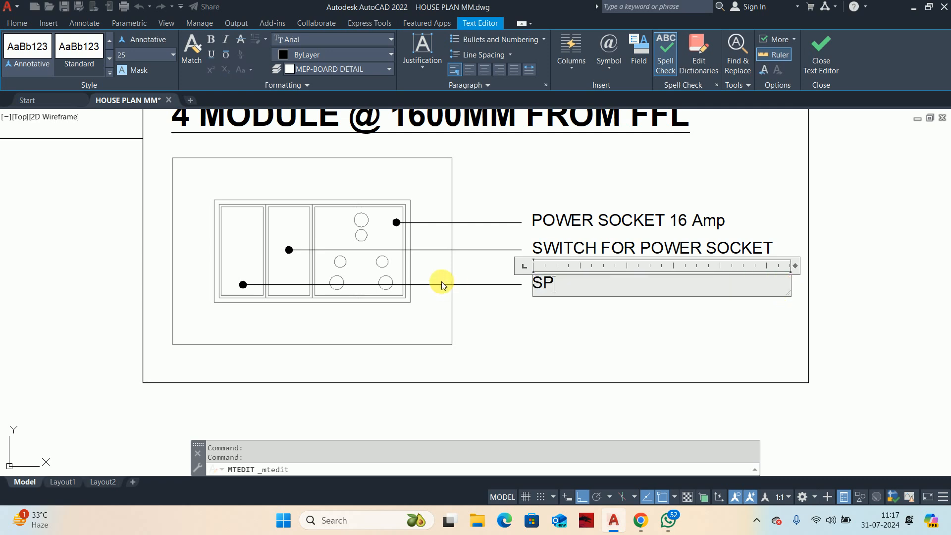
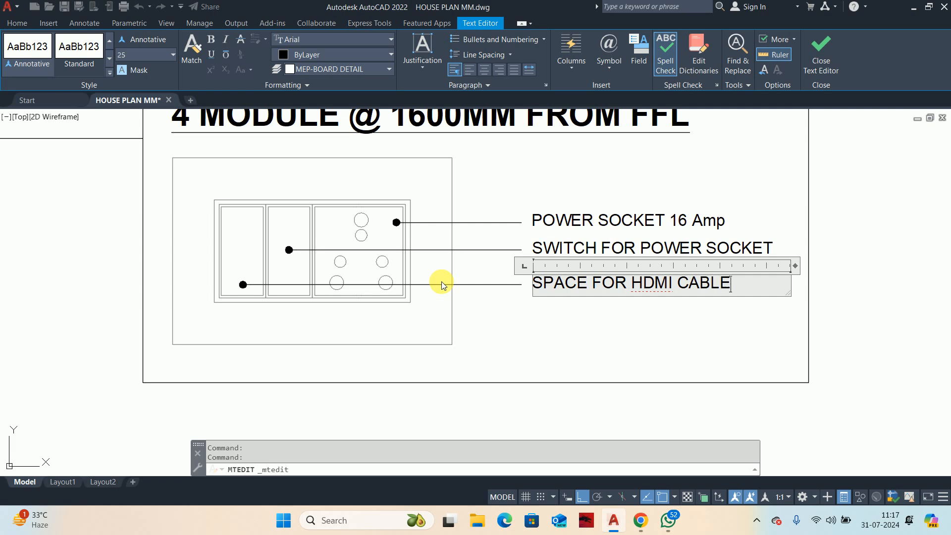
Step: Finish the lowest label of the 4-module detail as SPACE FOR HDMI CABLE
left_click(592, 327)
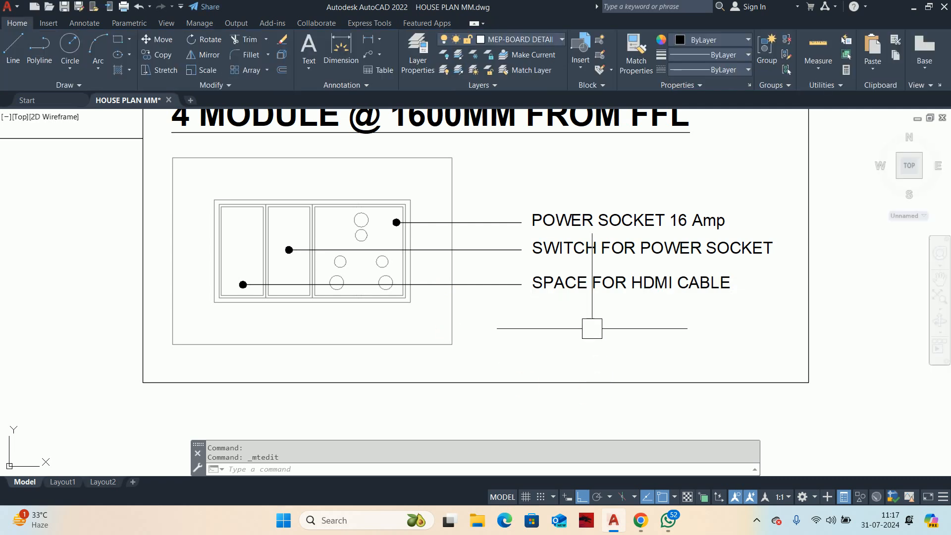
scroll(516, 317, "down", 5)
middle_click_drag(515, 316, 490, 253)
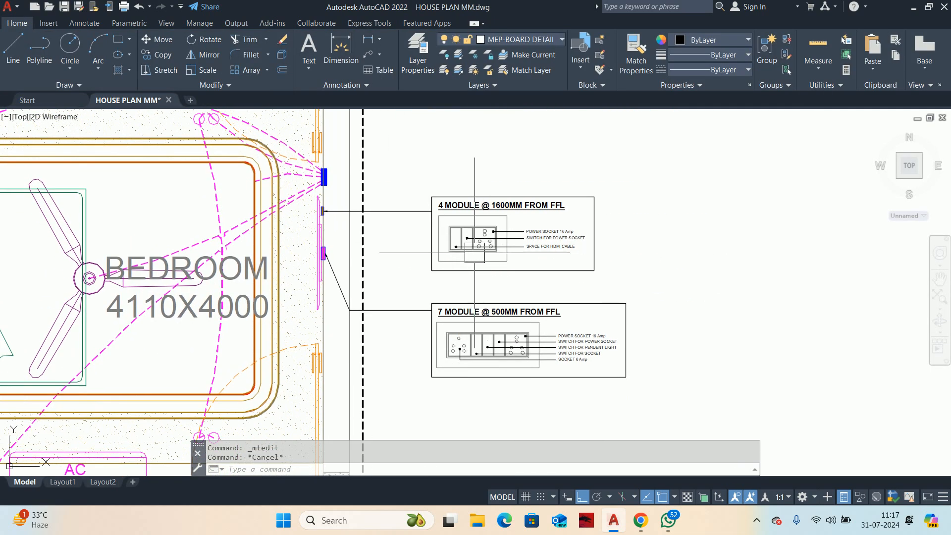
scroll(474, 253, "down", 6)
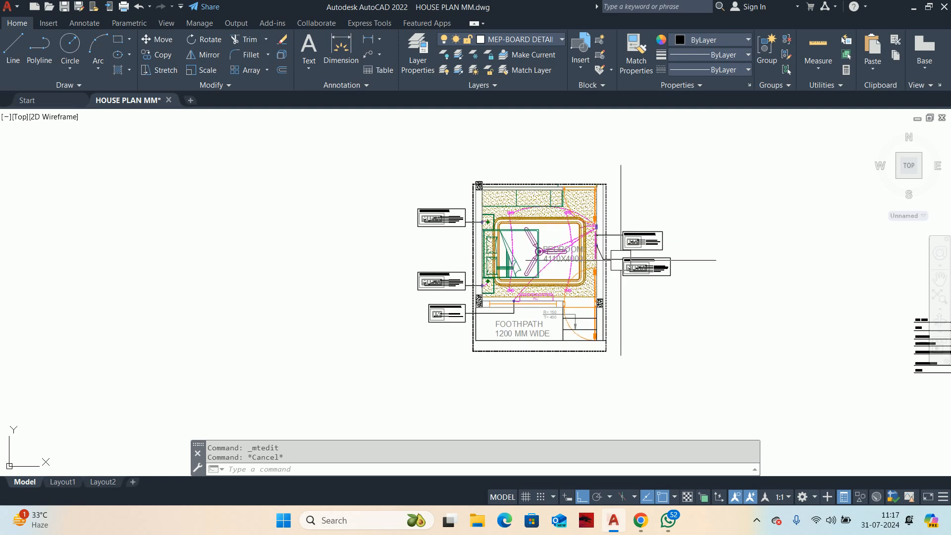
Step: In the 7-module detail right of the bedroom, change the pendent light label to SWITCH FOR TV BACK LIGHT
scroll(620, 260, "up", 6)
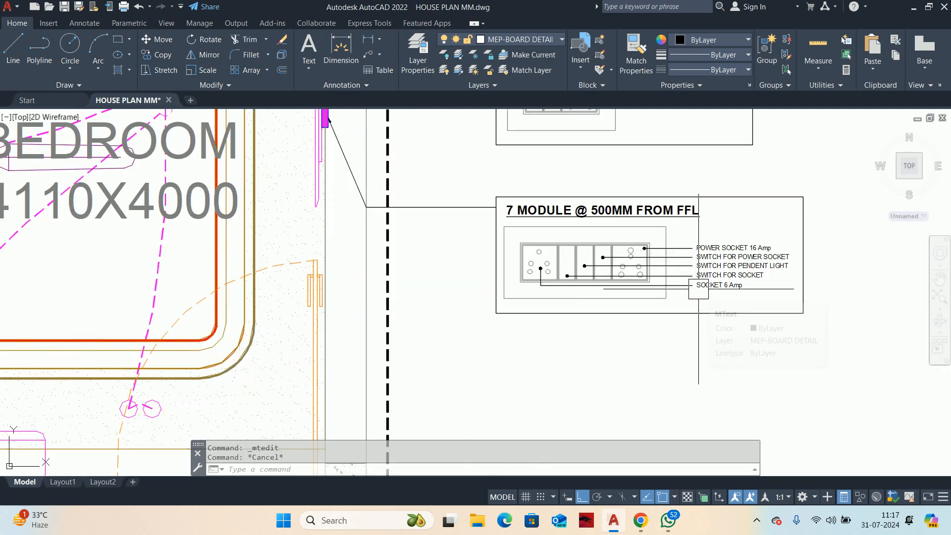
scroll(737, 279, "up", 2)
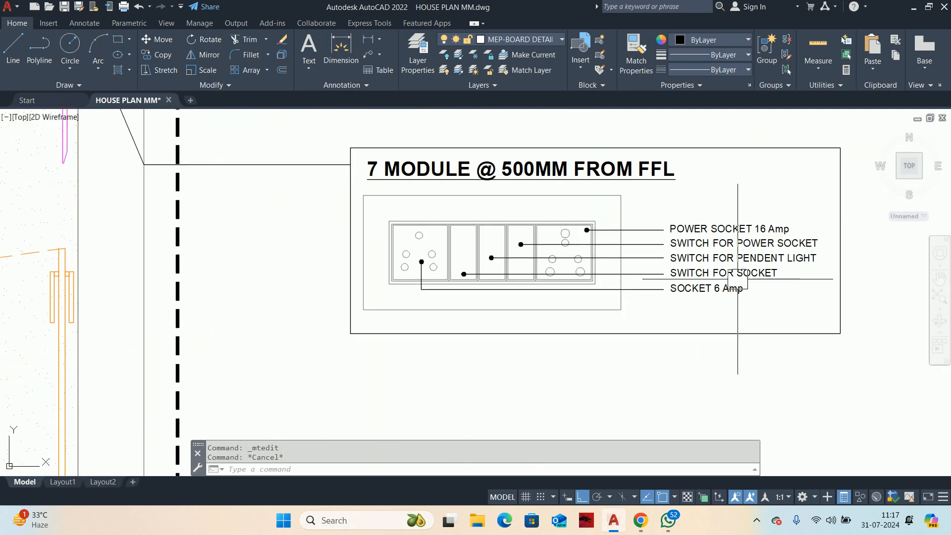
double_click(767, 266)
key("Escape")
scroll(769, 265, "up", 2)
double_click(755, 245)
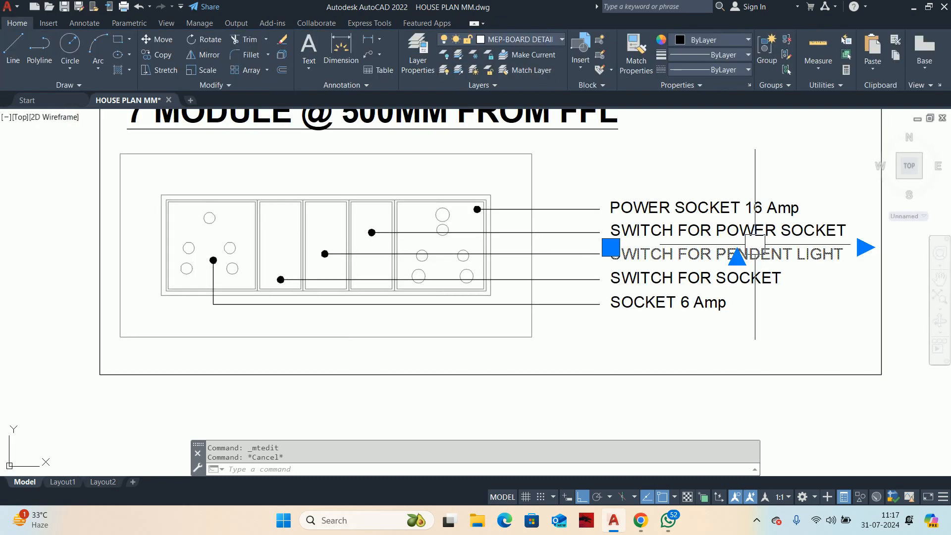
scroll(814, 246, "up", 2)
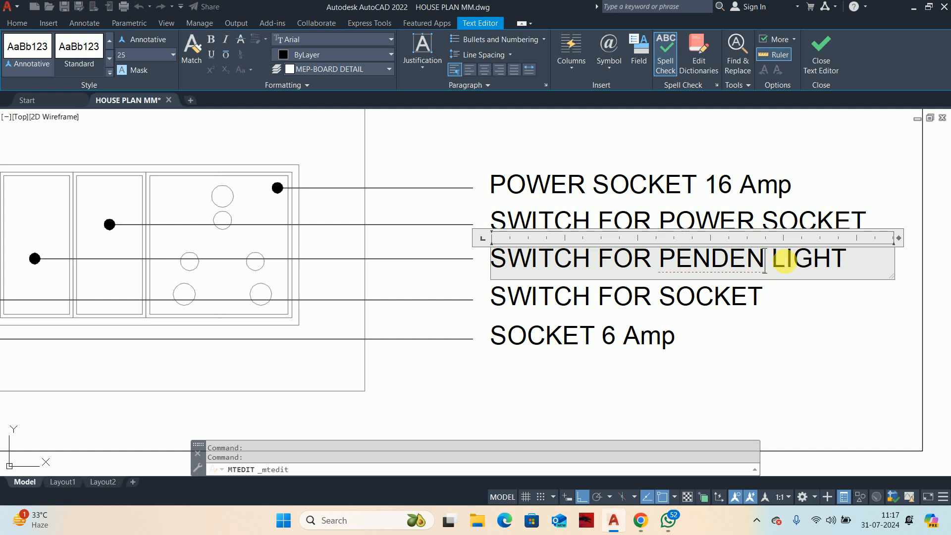
key("BackSpace")
key("BackSpace")
key("BackSpace")
key("BackSpace")
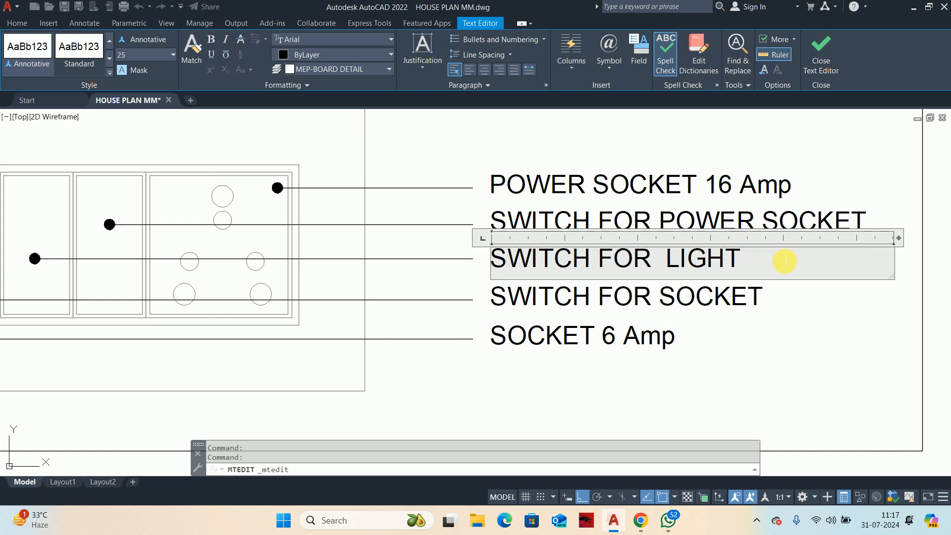
type("TV BACK")
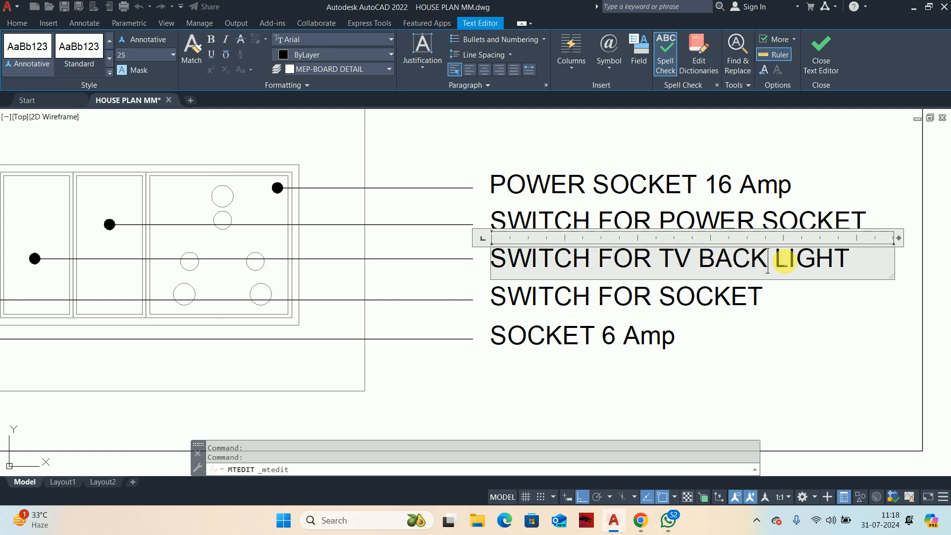
left_click(842, 404)
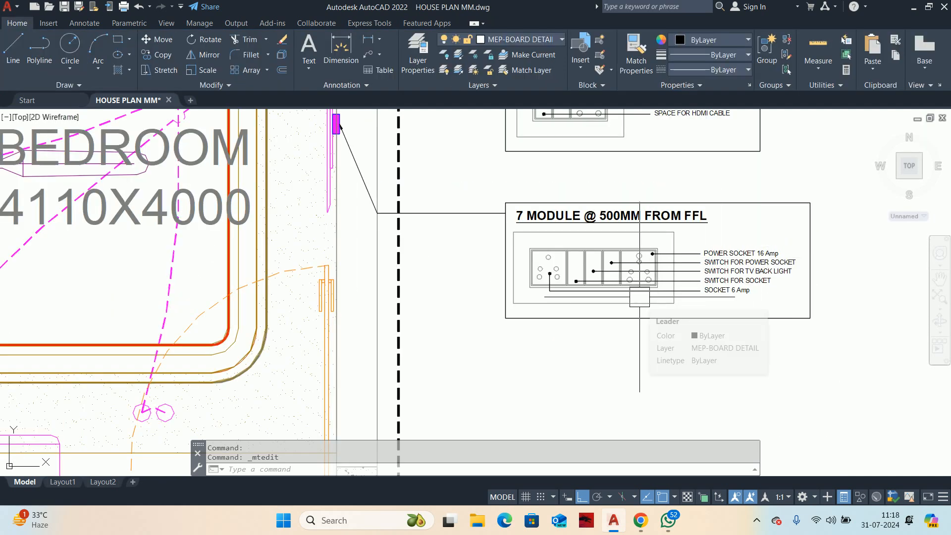
scroll(649, 288, "down", 6)
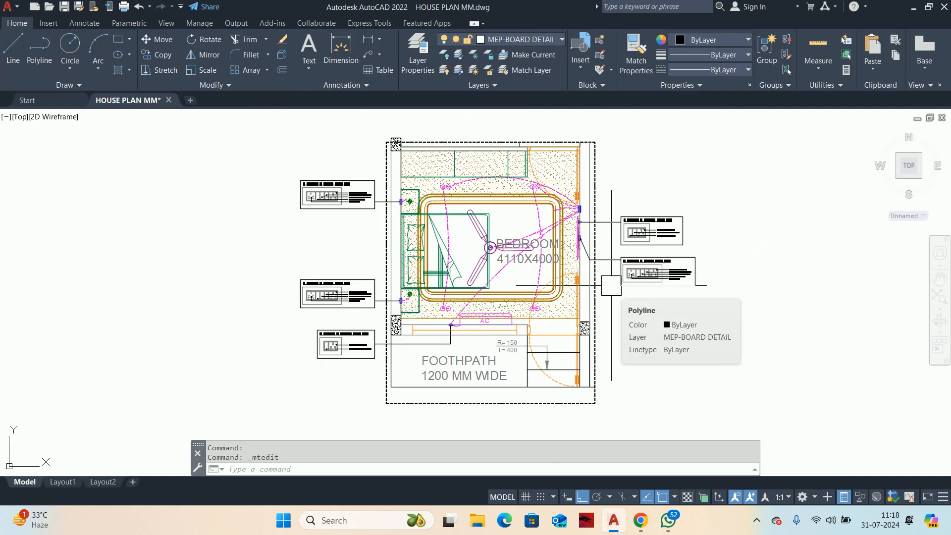
key("Escape")
key("Escape")
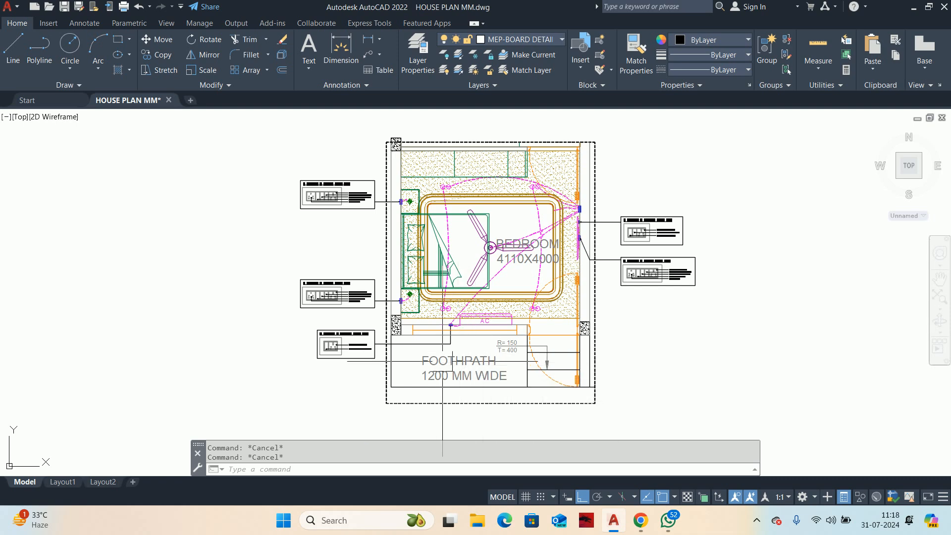
Step: Copy the whole 7-module detail, without its leader to the wall, straight up into the free space above the 4-module detail
scroll(599, 224, "up", 5)
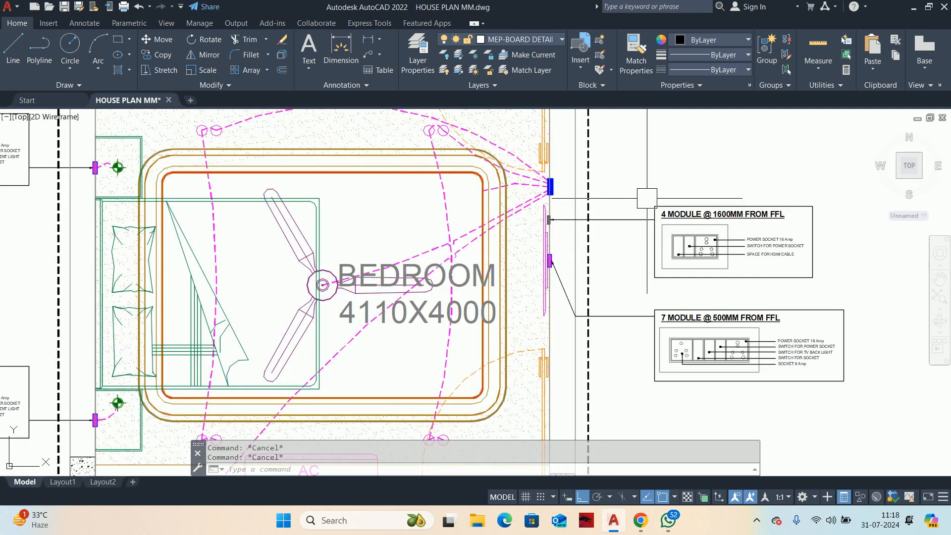
middle_click_drag(649, 199, 862, 249)
scroll(854, 255, "down", 5)
middle_click_drag(825, 276, 602, 293)
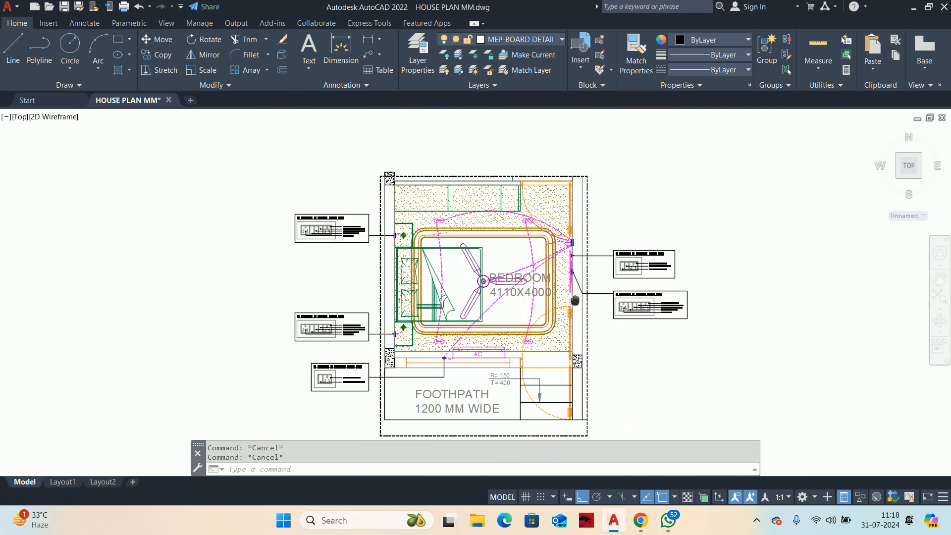
scroll(668, 304, "up", 3)
type("o")
key("Return")
scroll(574, 310, "up", 4)
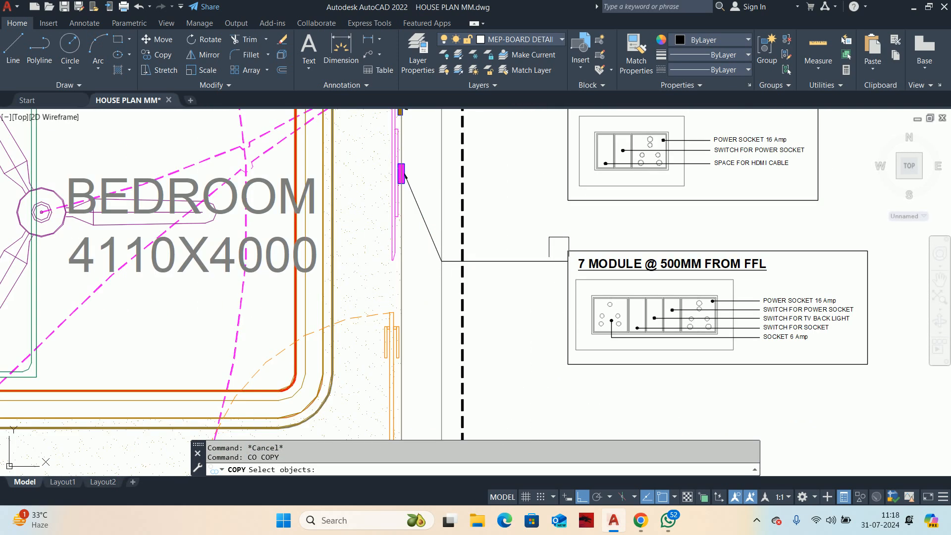
left_click(558, 240)
left_click(880, 392)
scroll(609, 361, "down", 3)
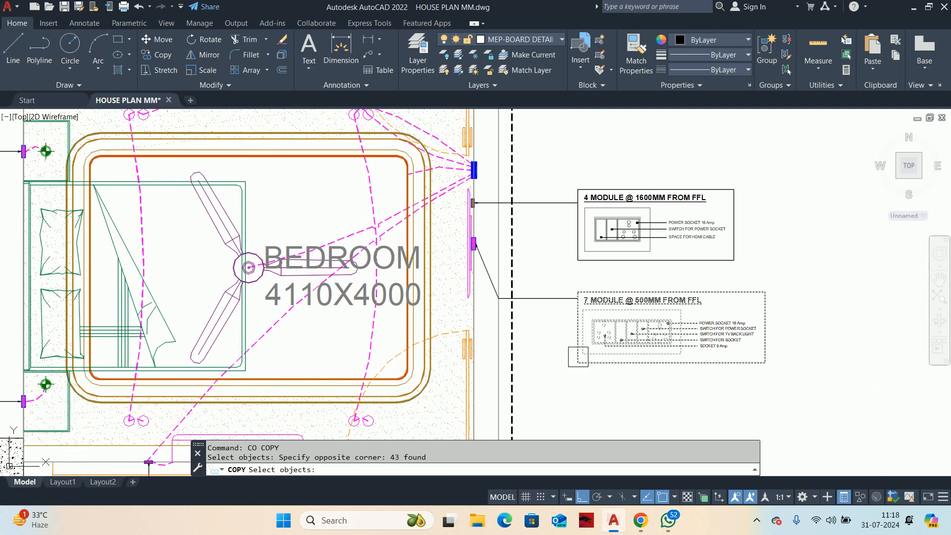
key("Return")
left_click(578, 189)
middle_click_drag(577, 190, 579, 315)
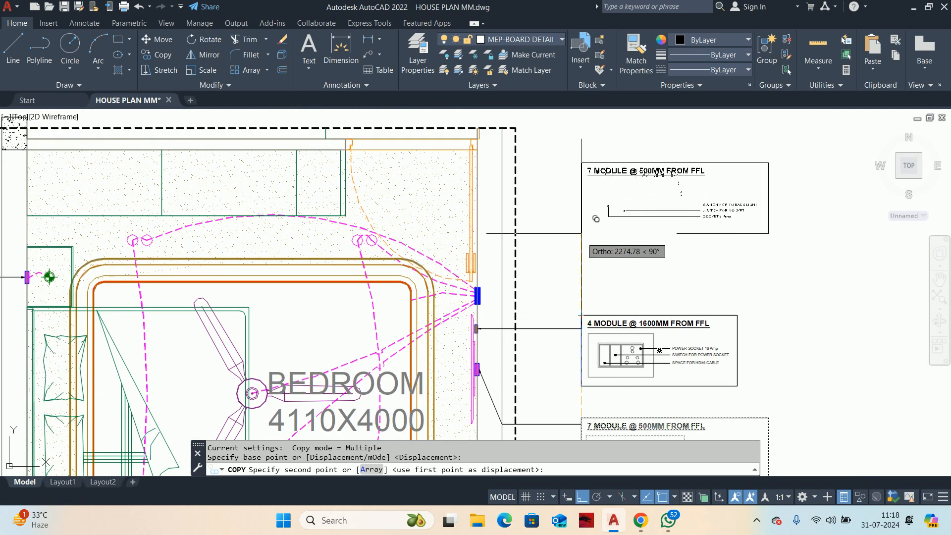
left_click(582, 223)
key("Escape")
key("Escape")
Step: Stretch the lower edge of the copied detail's outer frame straight down by about 610 mm
left_click(659, 224)
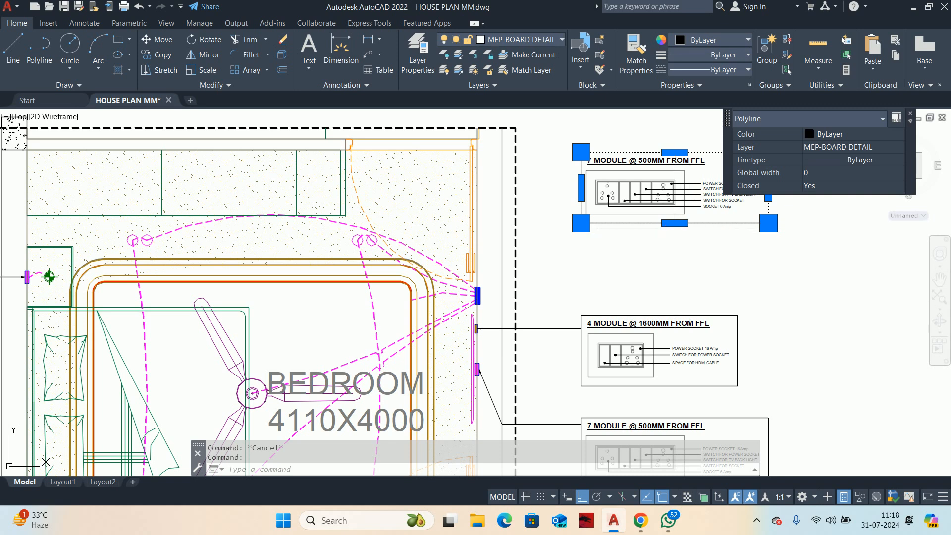
left_click(675, 223)
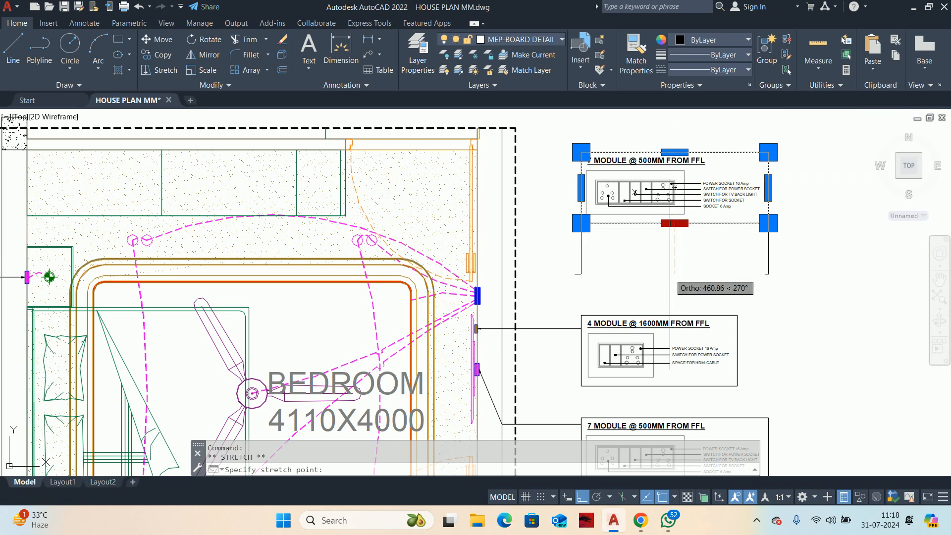
left_click(675, 291)
key("Escape")
key("Escape")
Step: Stretch the lower edge of the rectangle around the copied switchboard straight down by the rectangle's own height
scroll(629, 197, "up", 4)
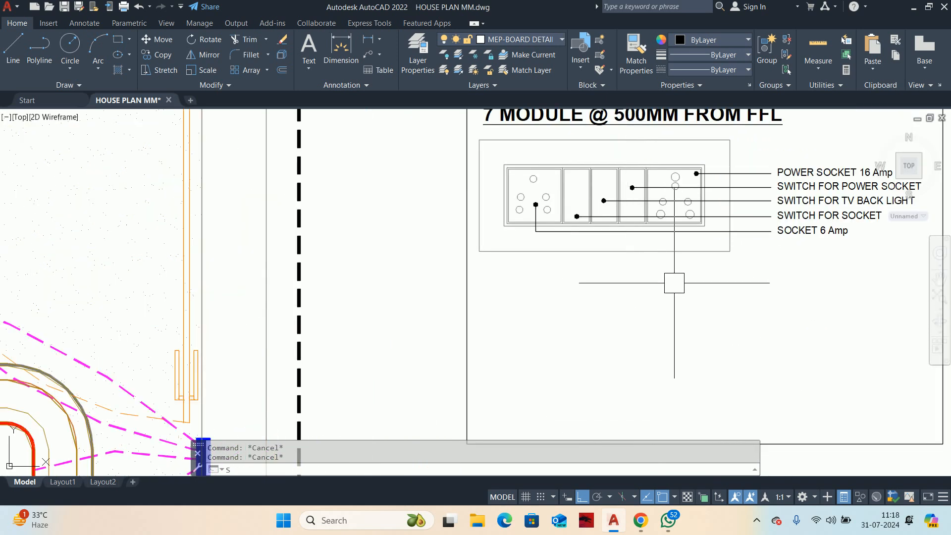
type("s")
key("Return")
left_click(768, 271)
left_click(479, 239)
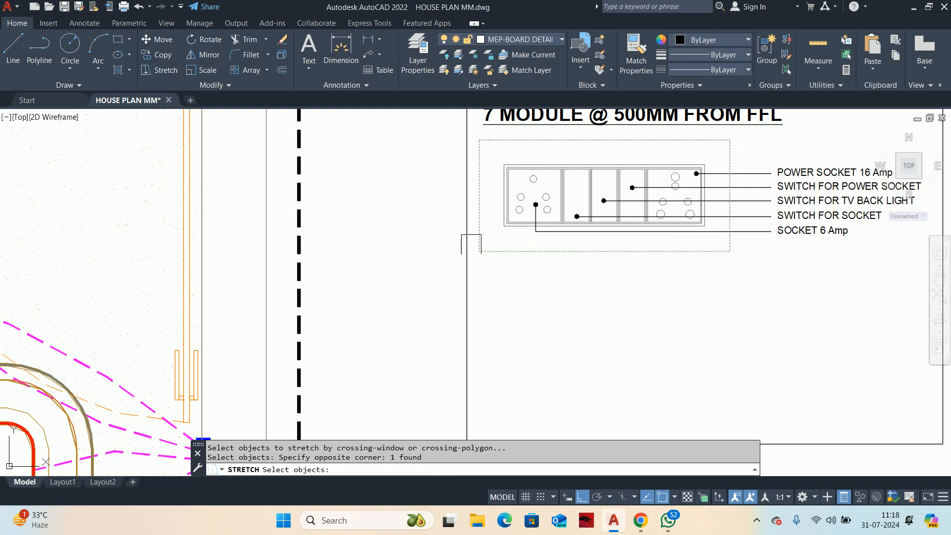
key("Return")
left_click(479, 140)
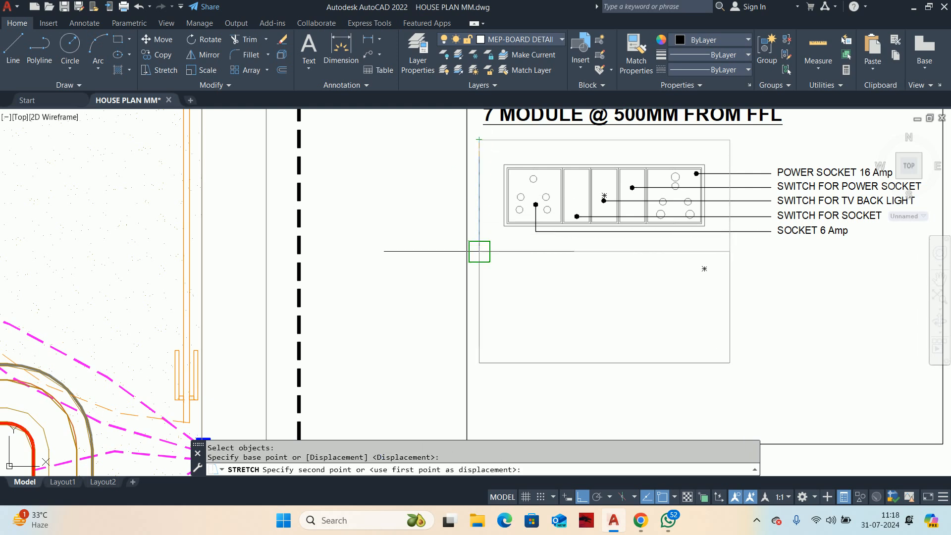
left_click(476, 247)
key("Escape")
middle_click_drag(631, 247, 629, 276)
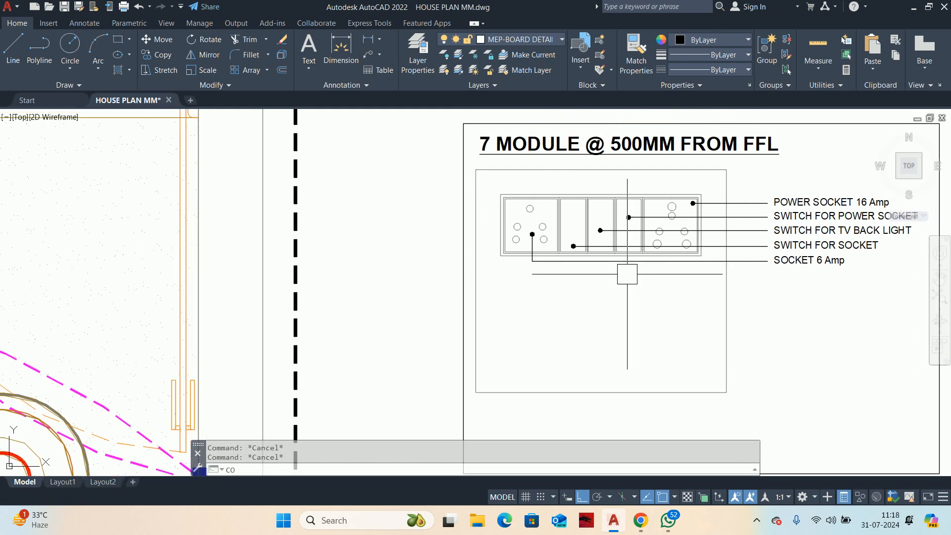
type("co")
key("Return")
scroll(489, 176, "up", 2)
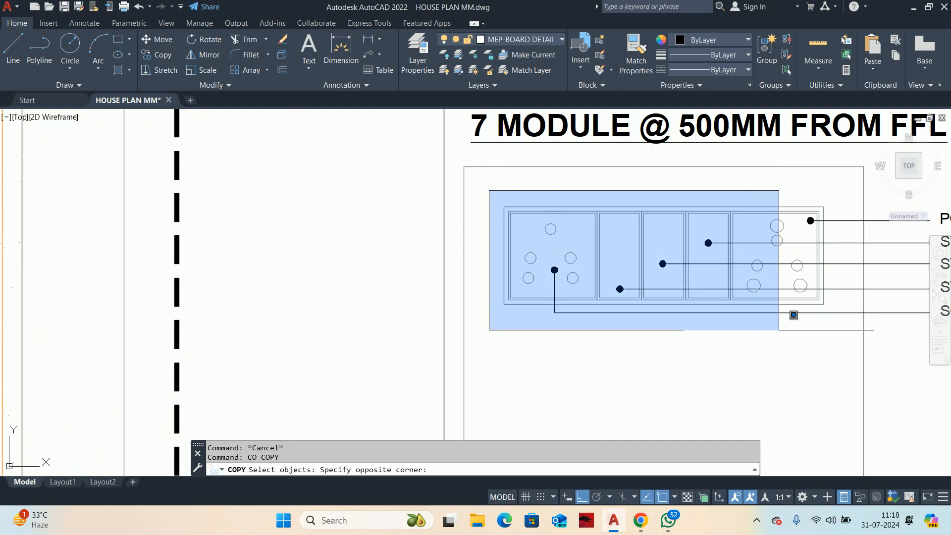
key("Escape")
key("Escape")
Step: Copy the switchboard with its modules and sockets, without leaders, straight down so it sits directly against the original's lower edge
middle_click_drag(659, 285, 636, 293)
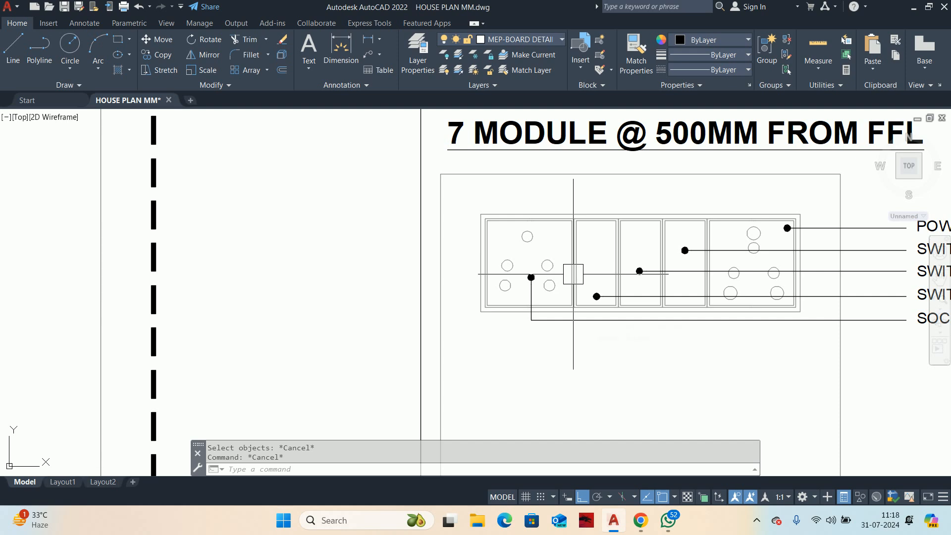
type("co")
key("Return")
left_click(462, 197)
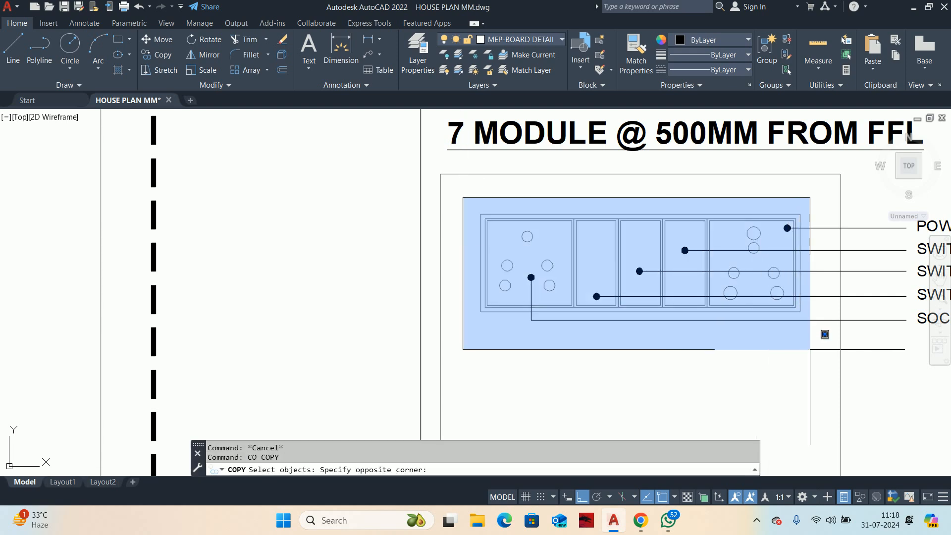
left_click(810, 349)
scroll(475, 227, "up", 4)
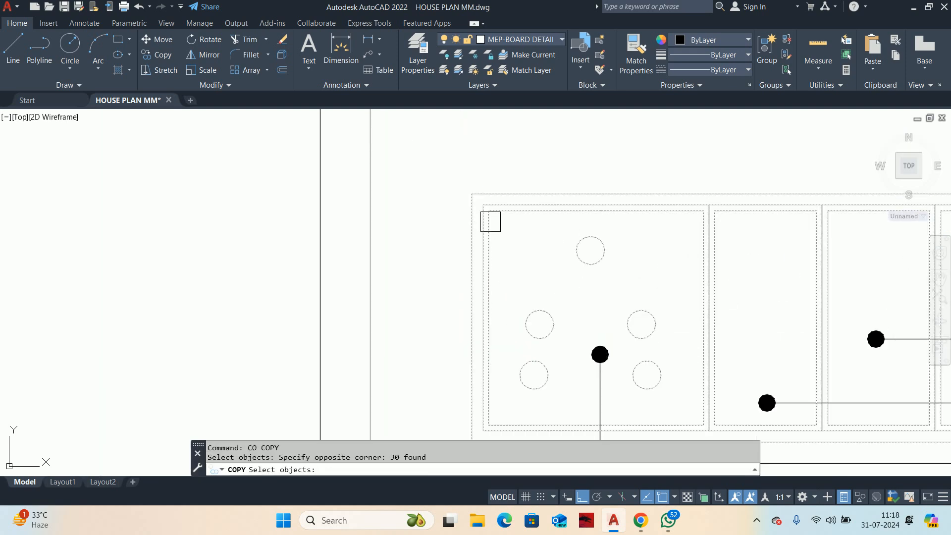
key("Return")
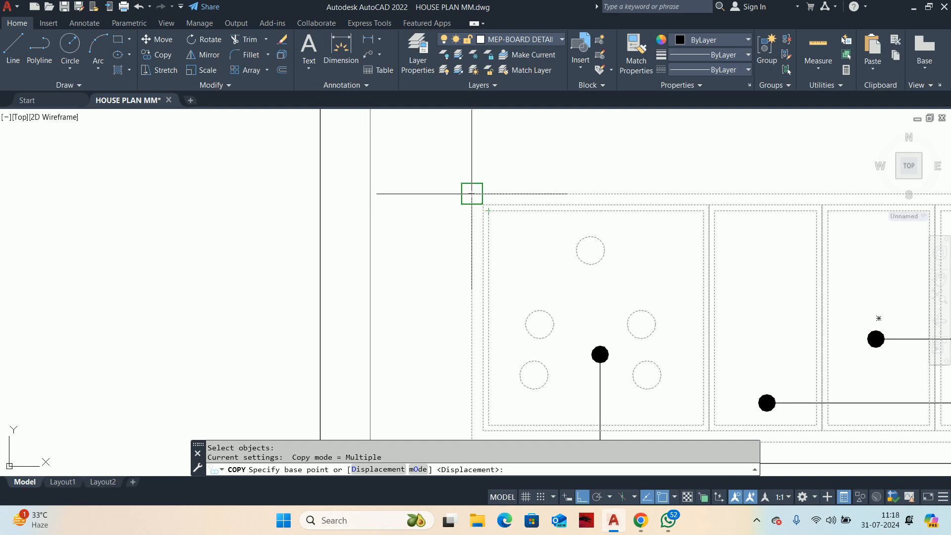
left_click(472, 193)
scroll(453, 312, "down", 2)
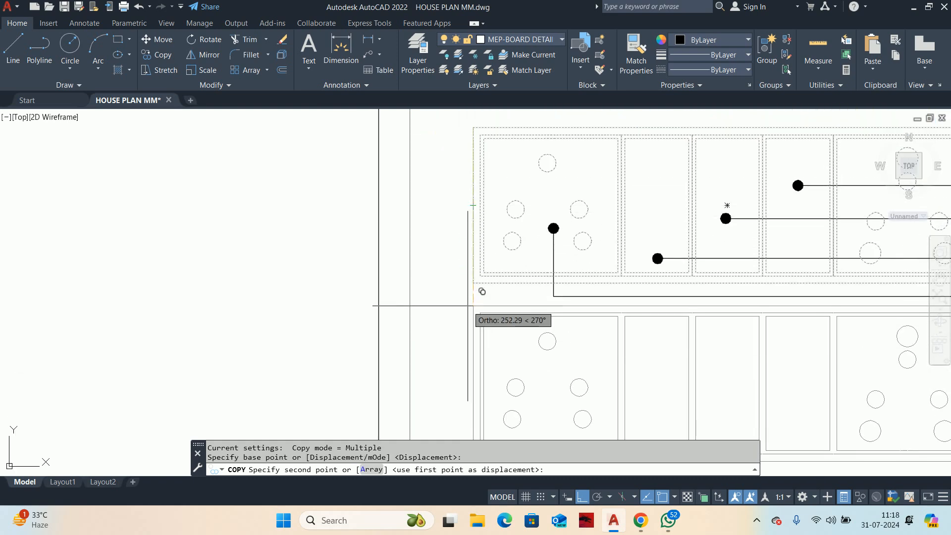
left_click(473, 282)
key("Escape")
key("Escape")
scroll(473, 282, "down", 4)
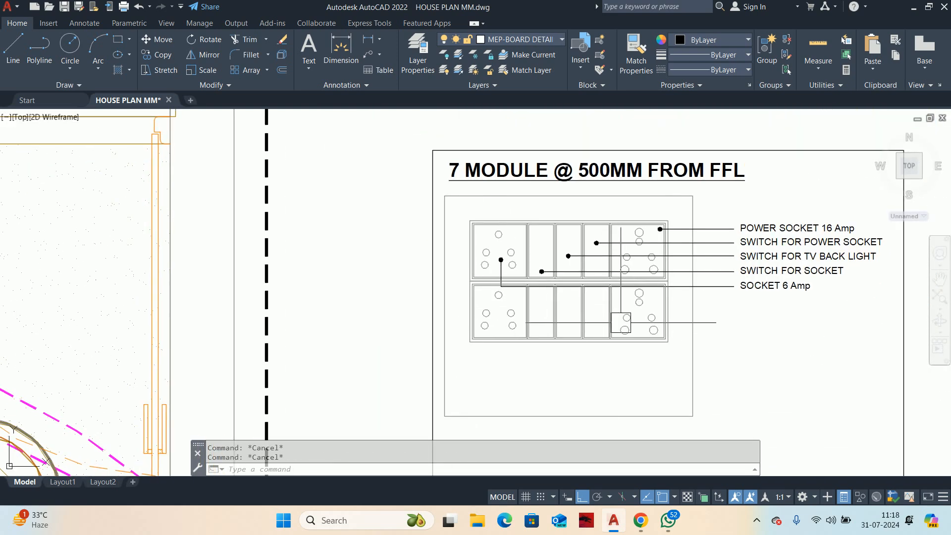
Step: Move the copied lower switchboard with all its sockets straight down by 15 mm to leave a gap between the two rows
scroll(612, 323, "up", 2)
type("M")
scroll(627, 339, "up", 2)
key("Return")
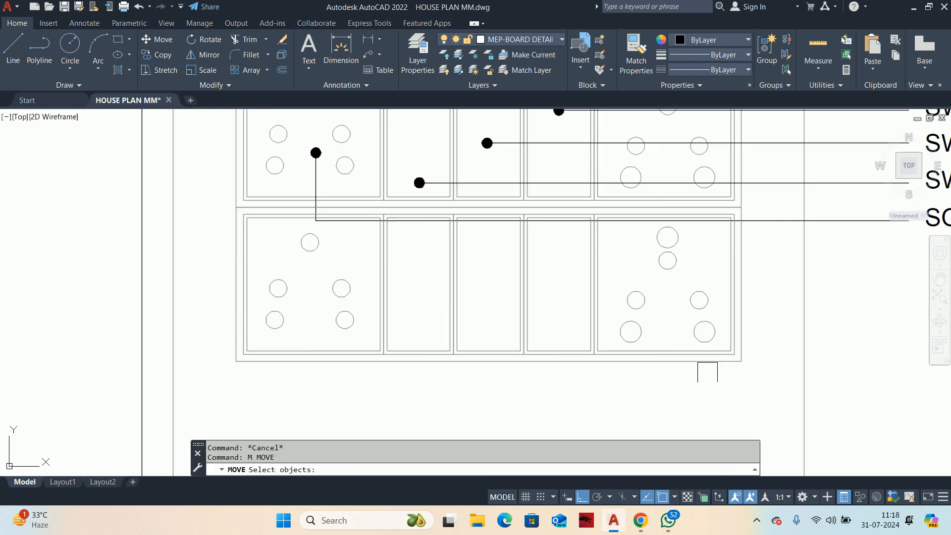
left_click(766, 389)
left_click(226, 287)
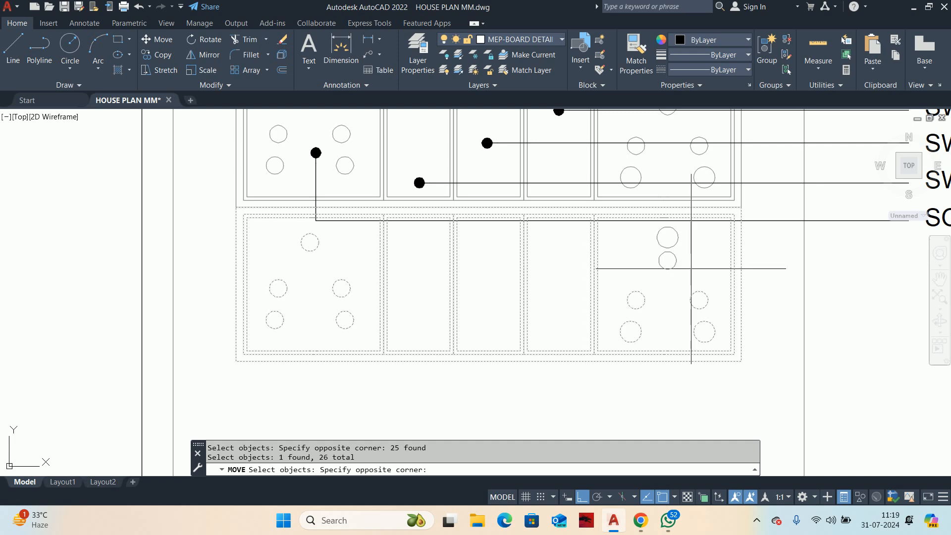
left_click(658, 244)
scroll(657, 246, "down", 4)
middle_click_drag(631, 254, 627, 235)
key("Return")
left_click(766, 274)
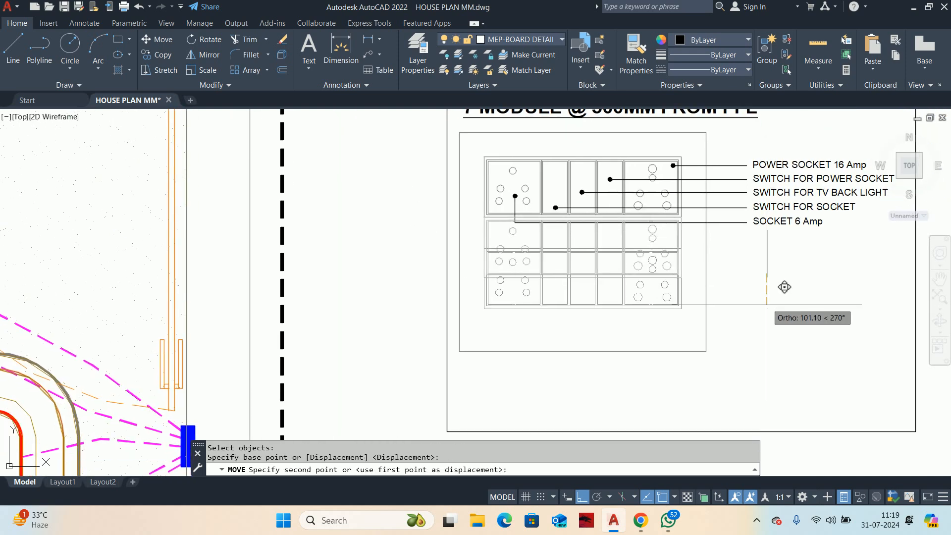
type("15")
key("Return")
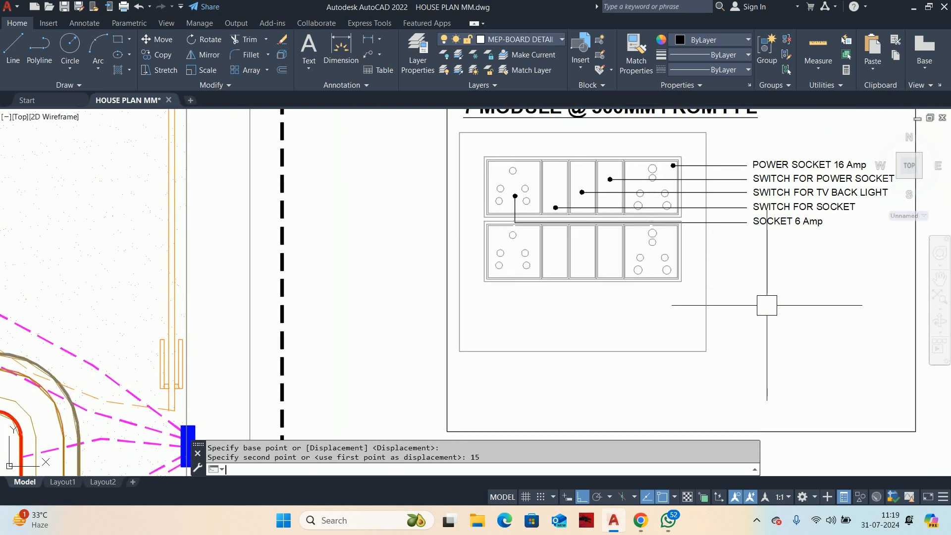
Step: Move the lower switchboard with all its modules and sockets straight down by 15 mm to widen the gap between the rows
scroll(637, 254, "up", 3)
key("Escape")
key("Return")
left_click(723, 326)
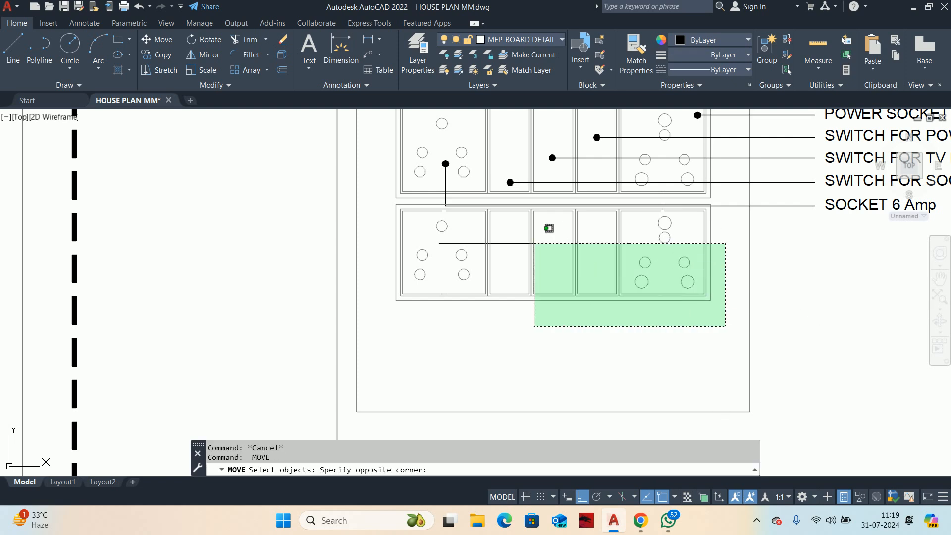
left_click(383, 202)
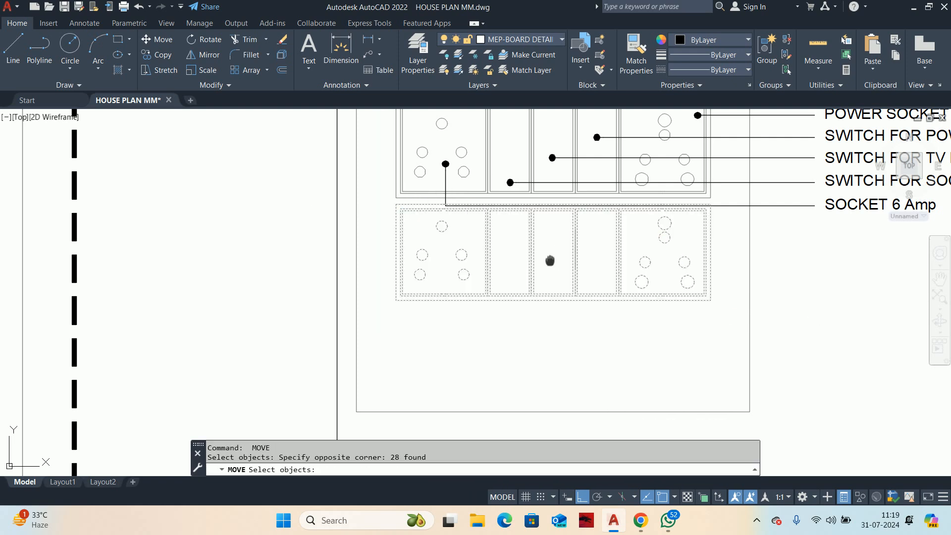
middle_click_drag(549, 260, 460, 274)
key("Return")
left_click(738, 277)
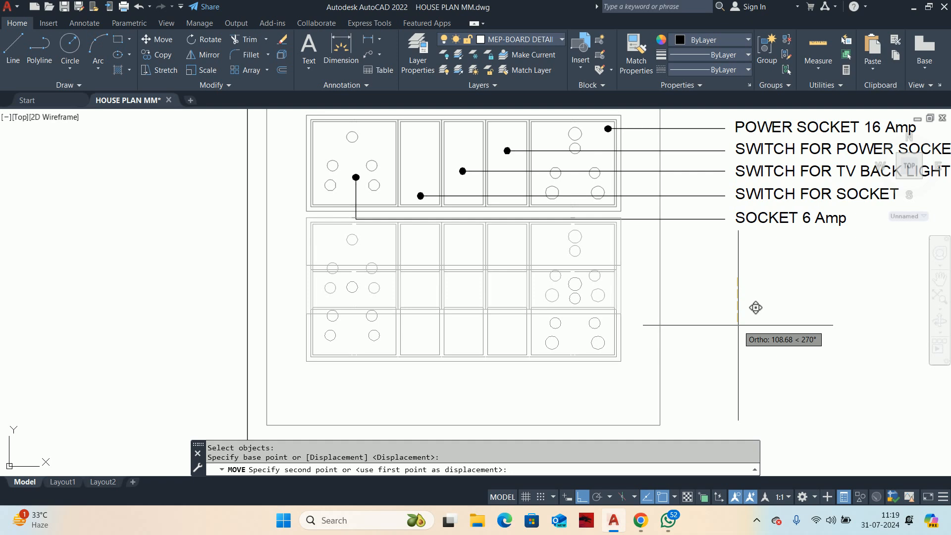
type("15")
key("Return")
key("Escape")
Step: Shift the complete lower switchboard straight down by another 15 mm
key("Return")
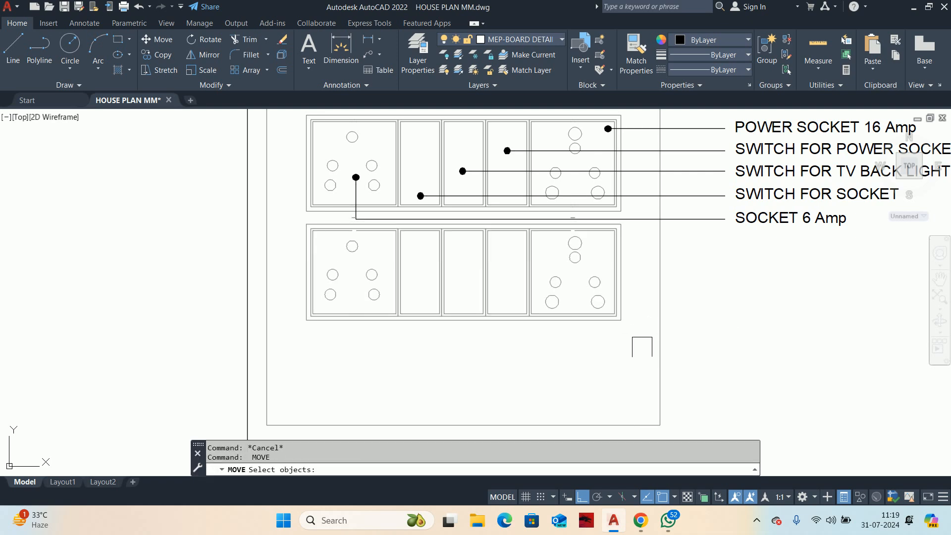
left_click(644, 348)
left_click(309, 212)
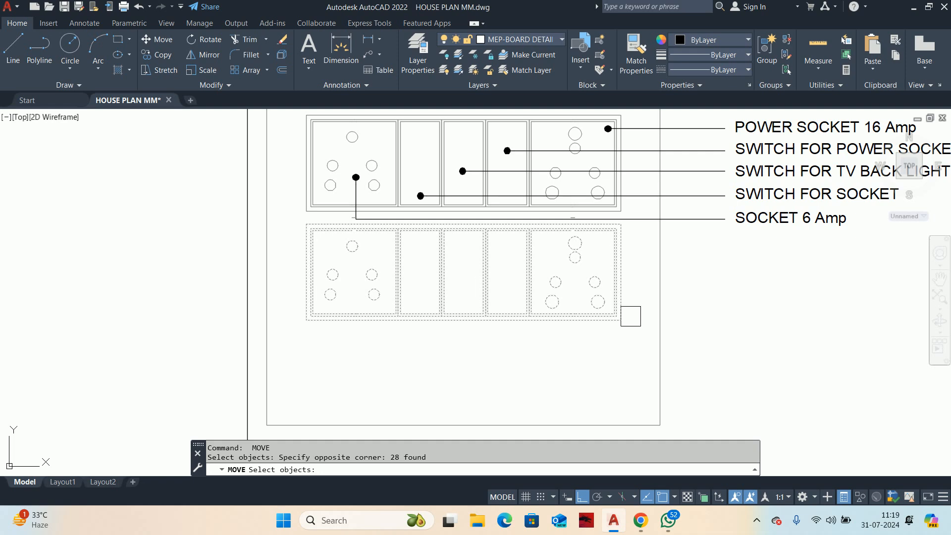
key("Return")
left_click(808, 327)
type("15")
key("Return")
key("Escape")
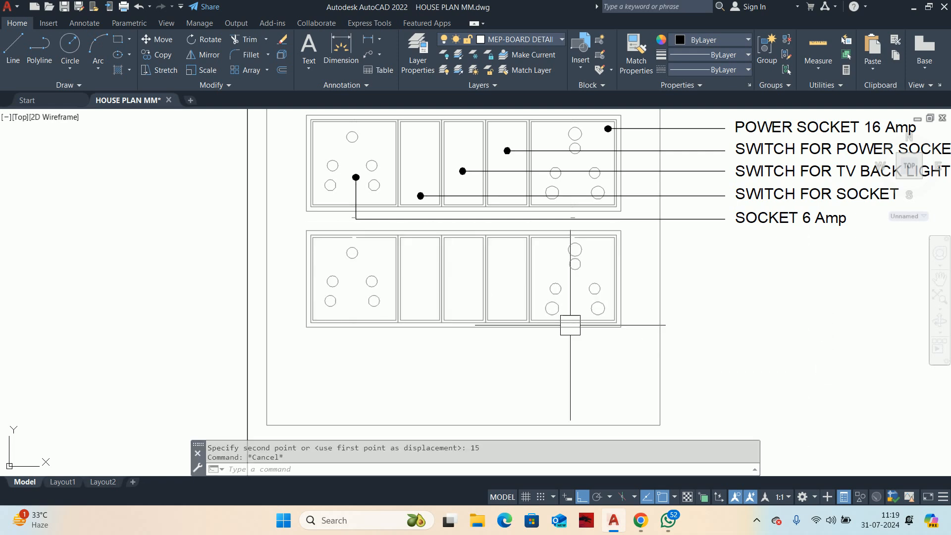
Step: Move the whole lower row of modules and sockets a further 15 mm straight down
key("Return")
left_click(635, 362)
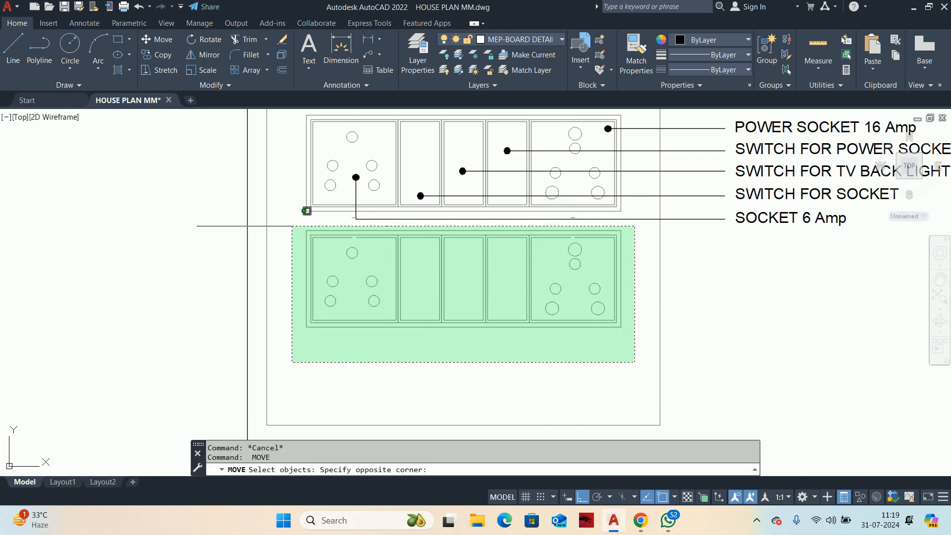
left_click(303, 212)
key("Return")
left_click(728, 303)
type("15")
key("Return")
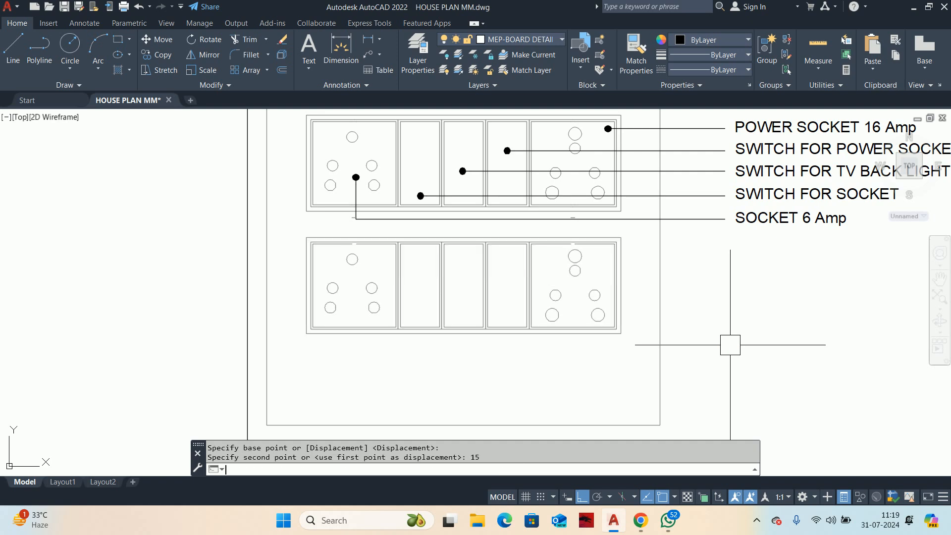
key("Escape")
Step: Lower the bottom switchboard once more by 15 mm, including all of its modules and sockets
key("Return")
key("Escape")
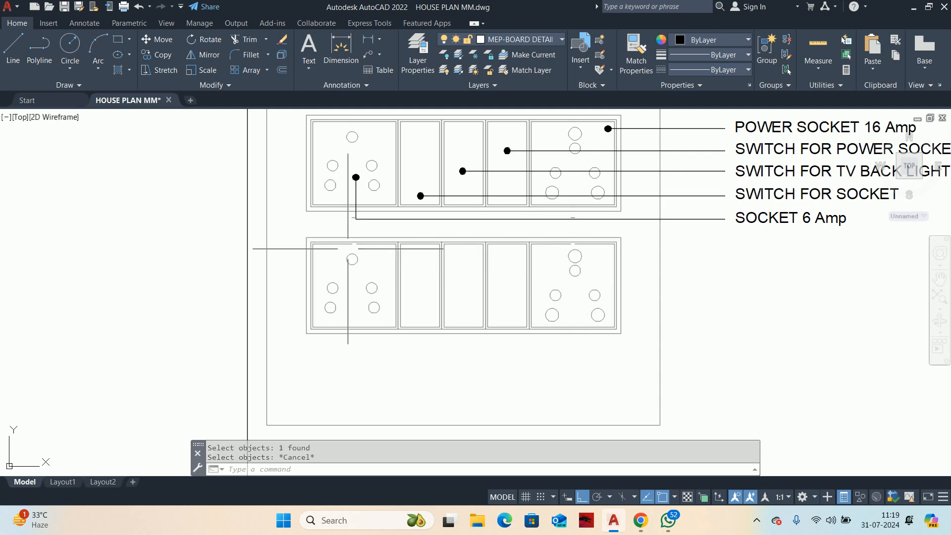
key("Return")
left_click(292, 219)
left_click(653, 354)
key("Return")
left_click(767, 312)
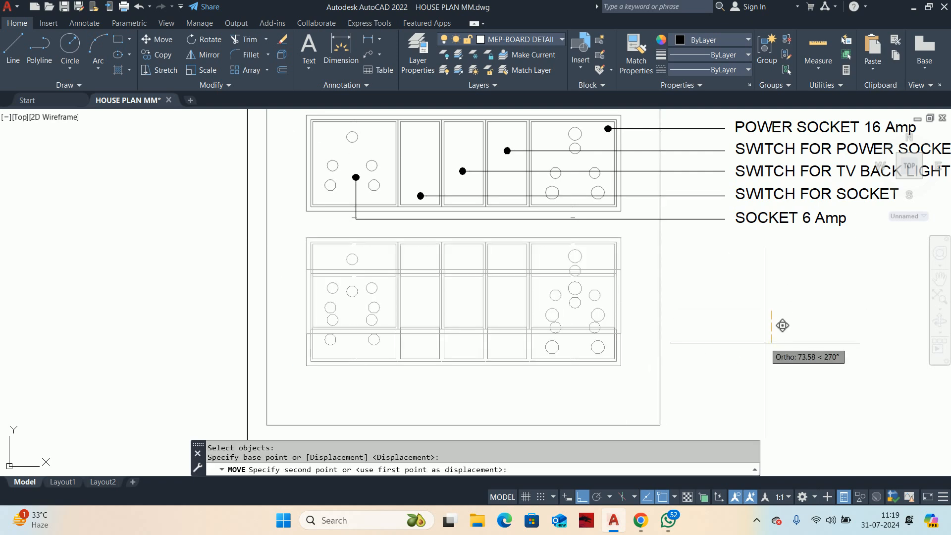
key("Return")
key("Escape")
key("Escape")
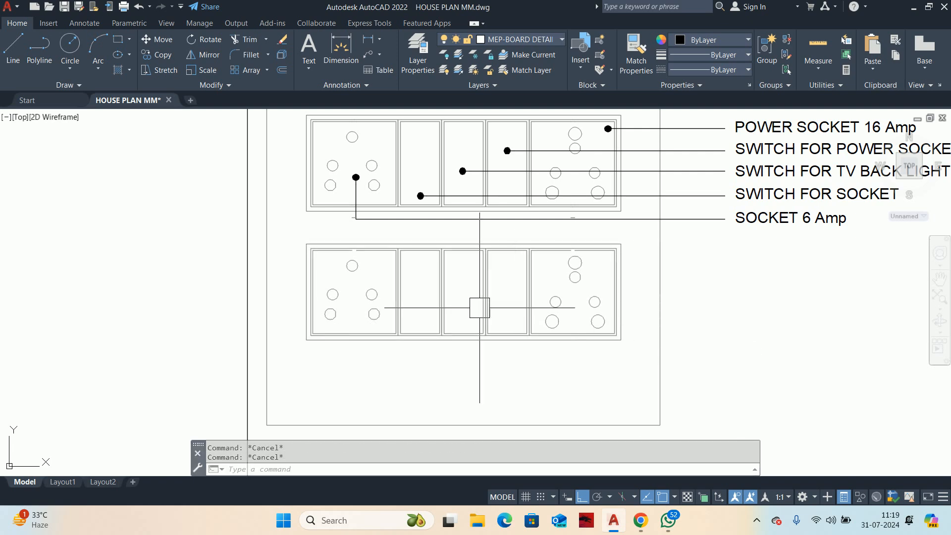
Step: Draw a vertical guide line from the midpoint of the upper switchboard's top edge up to the surrounding rectangle
scroll(479, 307, "down", 3)
middle_click_drag(511, 358, 519, 361)
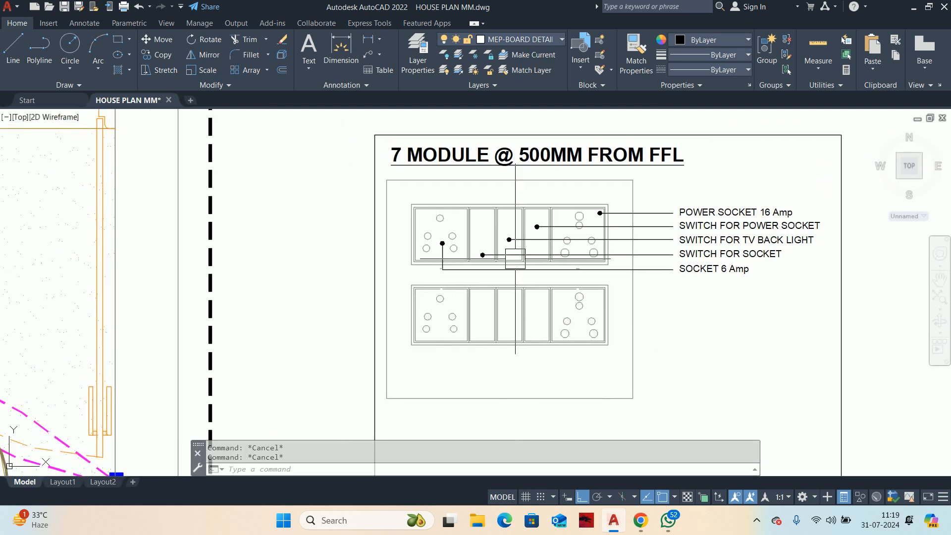
type("l")
key("Return")
scroll(518, 208, "up", 4)
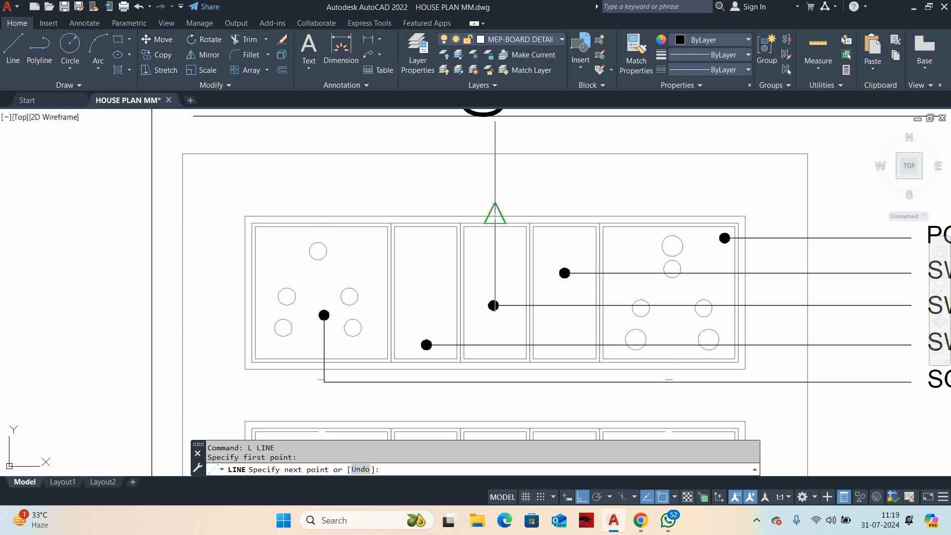
left_click(495, 153)
key("Escape")
key("Escape")
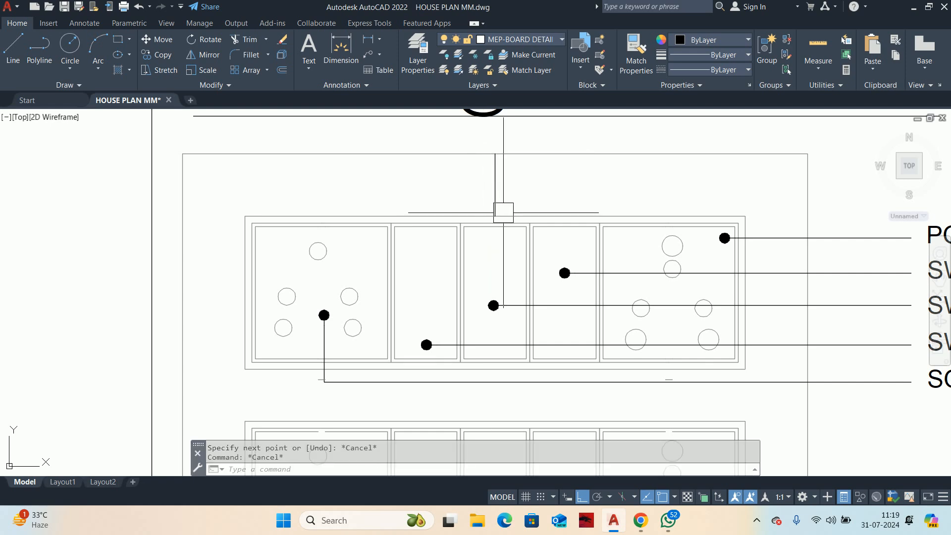
Step: Copy the vertical guide line so it hangs from the midpoint of the lower switchboard's bottom edge
type("co")
key("Return")
left_click(495, 185)
key("Return")
left_click(494, 154)
middle_click_drag(486, 313, 514, 183)
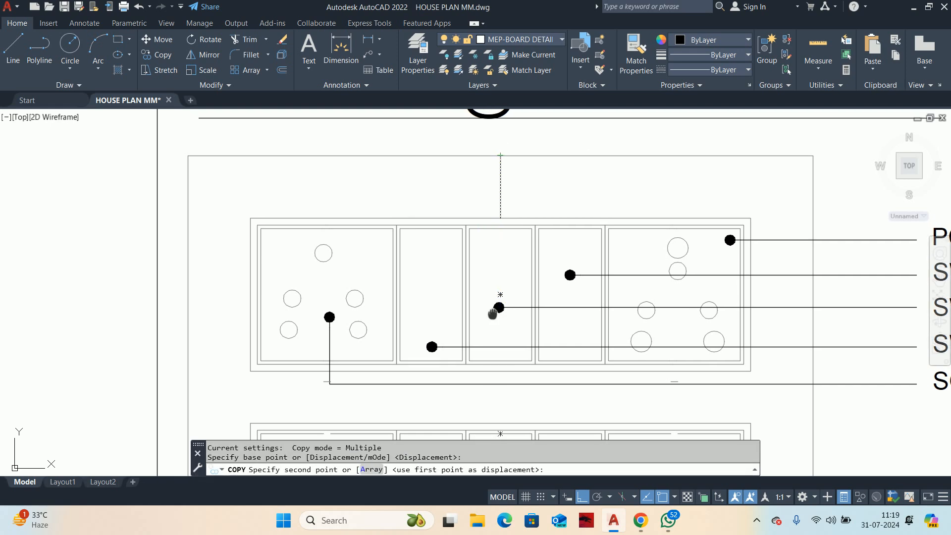
scroll(514, 184, "down", 2)
left_click(519, 346)
key("Escape")
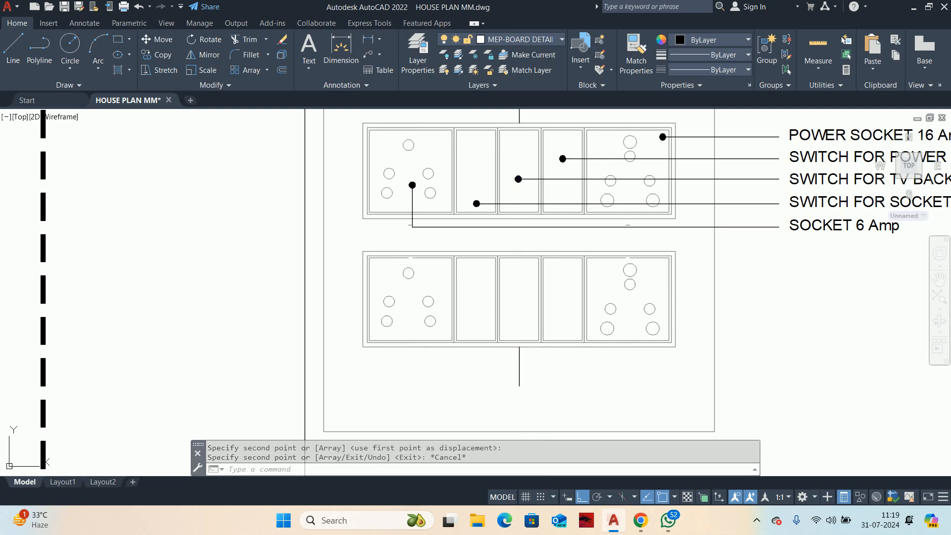
Step: Raise the surrounding rectangle's lower edge to the free end of the copied guide line
scroll(565, 185, "down", 2)
left_click(536, 332)
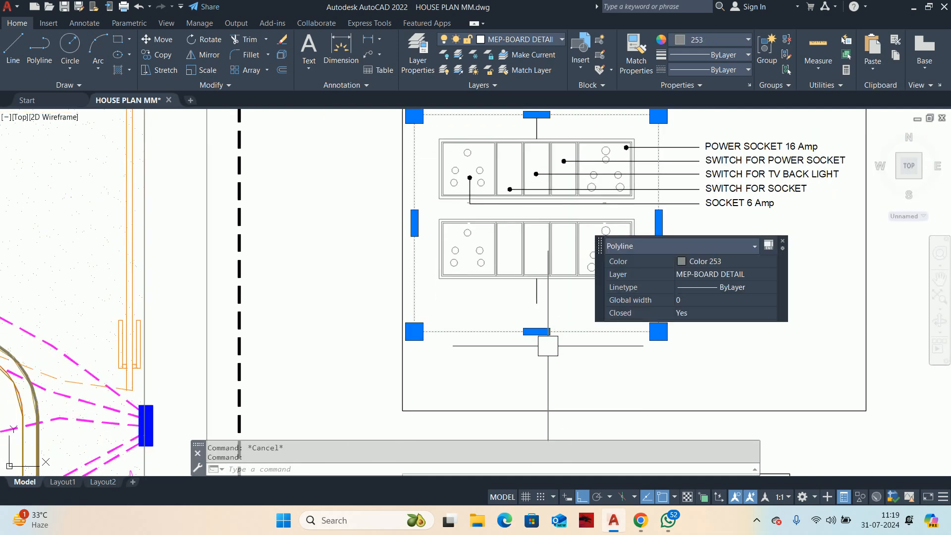
left_click(537, 332)
left_click(536, 303)
middle_click_drag(536, 303, 548, 339)
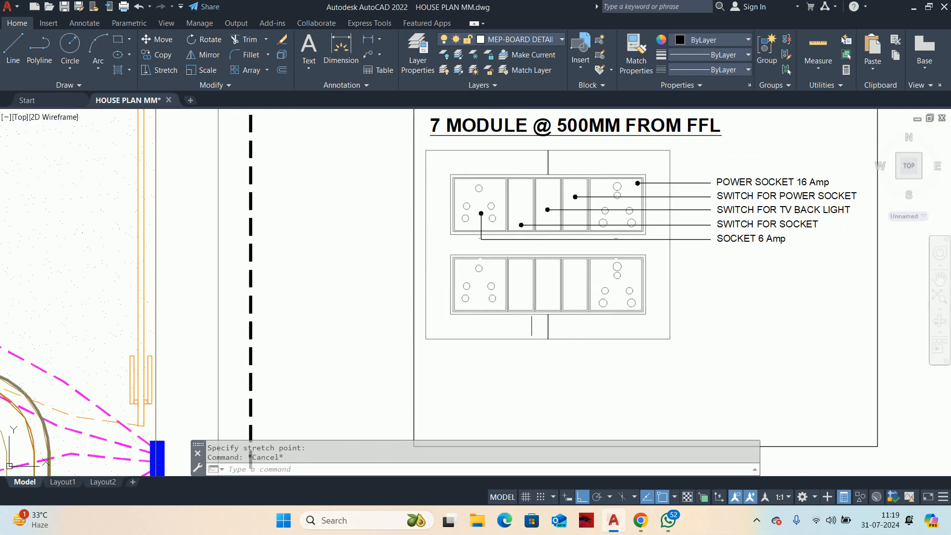
Step: Erase the vertical guide lines above and below the two switchboards
left_click(536, 297)
key("Delete")
scroll(535, 181, "up", 3)
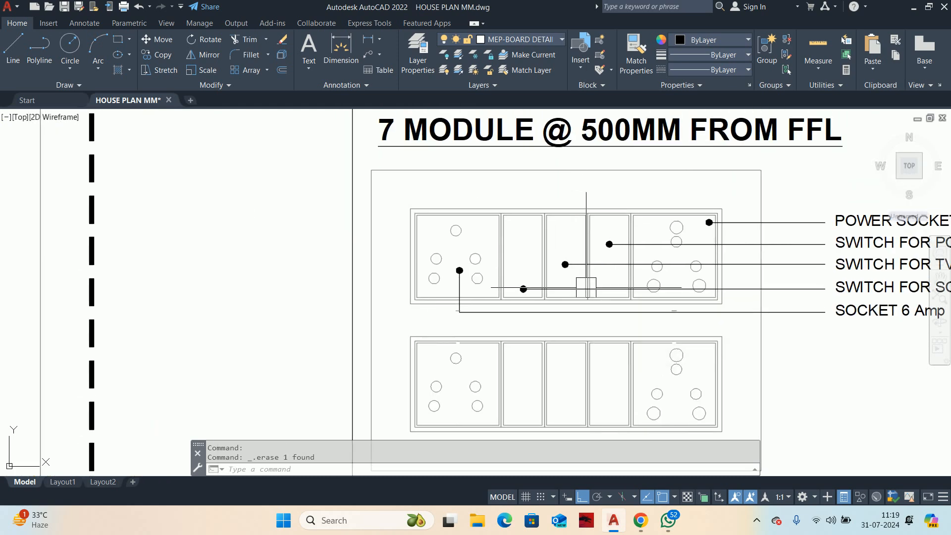
middle_click_drag(586, 288, 601, 249)
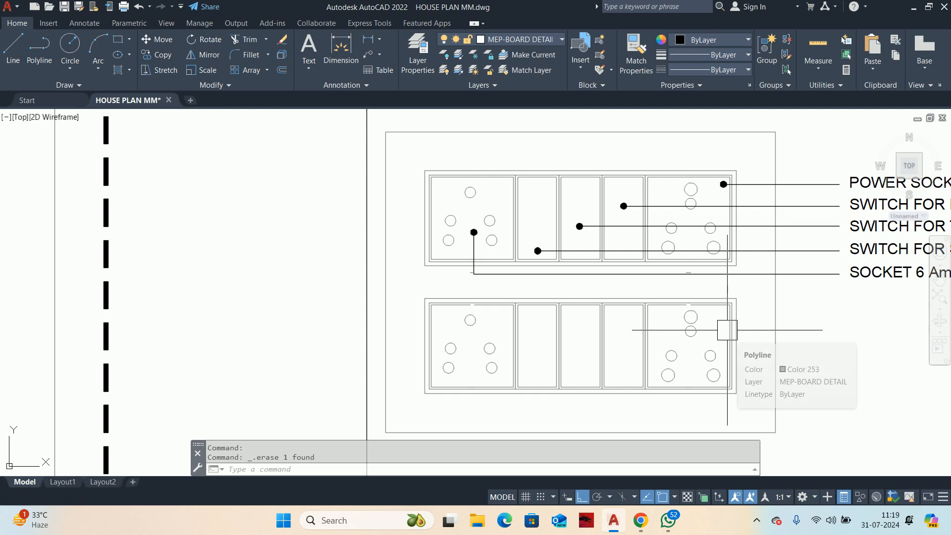
middle_click_drag(727, 330, 693, 298)
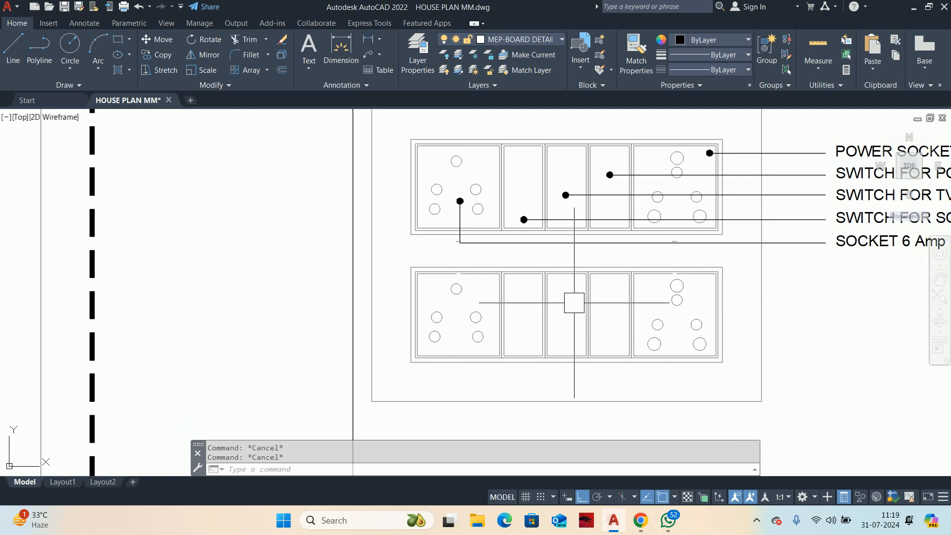
middle_click_drag(692, 343, 670, 316)
type("s")
key("space")
left_click(777, 420)
middle_click_drag(622, 258, 618, 324)
key("Escape")
key("Escape")
Step: Move the two stray short line segments between the boards down into the gaps in the lower row's socket module outlines
scroll(619, 168, "up", 4)
middle_click_drag(668, 184, 629, 223)
scroll(581, 167, "up", 4)
scroll(577, 185, "down", 6)
type("M")
key("Return")
scroll(455, 239, "up", 2)
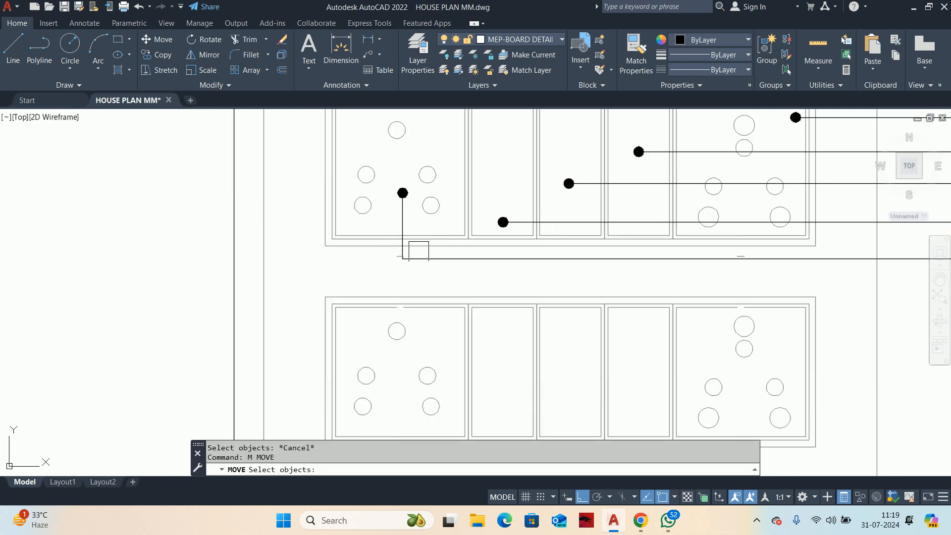
scroll(375, 255, "up", 2)
left_click(376, 253)
middle_click_drag(677, 327, 521, 282)
left_click(833, 257)
key("Return")
scroll(815, 212, "up", 2)
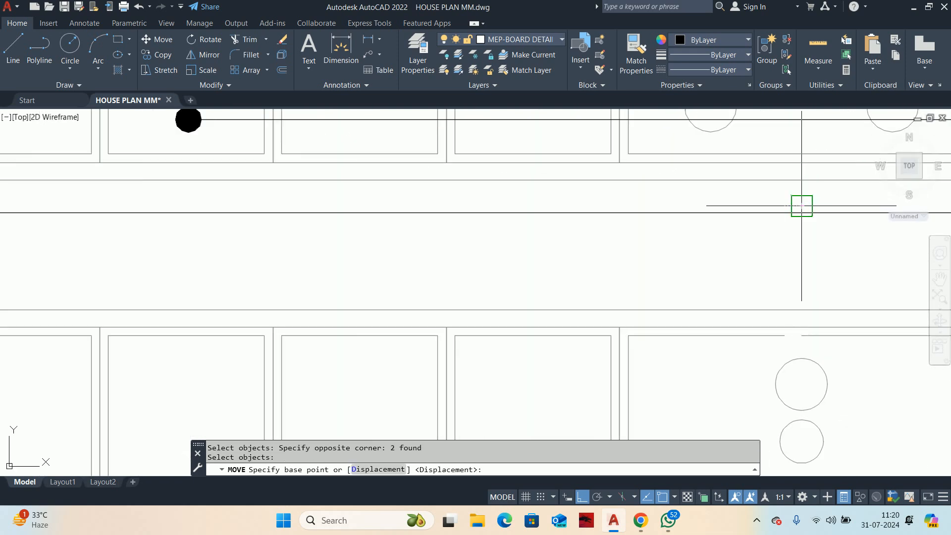
left_click(801, 206)
key("Escape")
key("Escape")
Step: Erase all six pin circles of the power socket in the upper switchboard's rightmost module
scroll(772, 223, "down", 3)
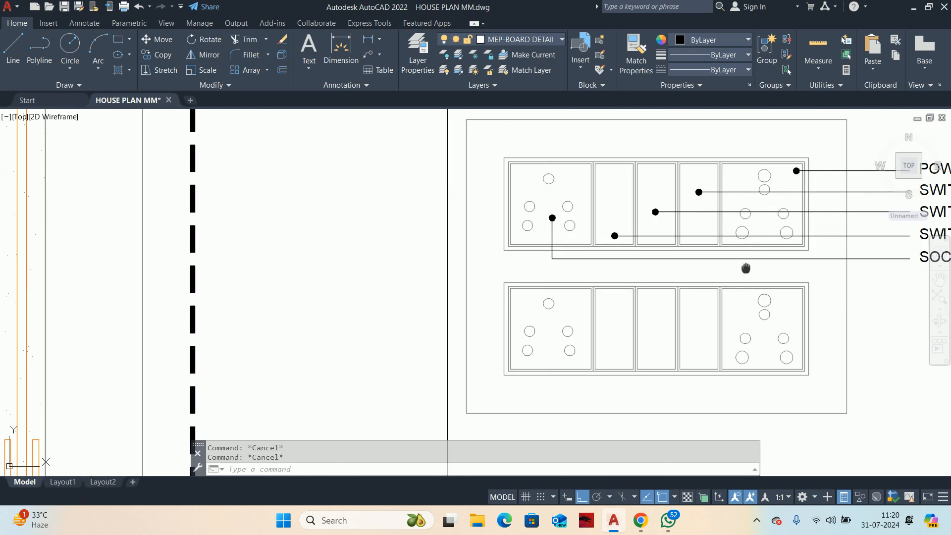
middle_click_drag(756, 200, 737, 219)
scroll(735, 188, "up", 2)
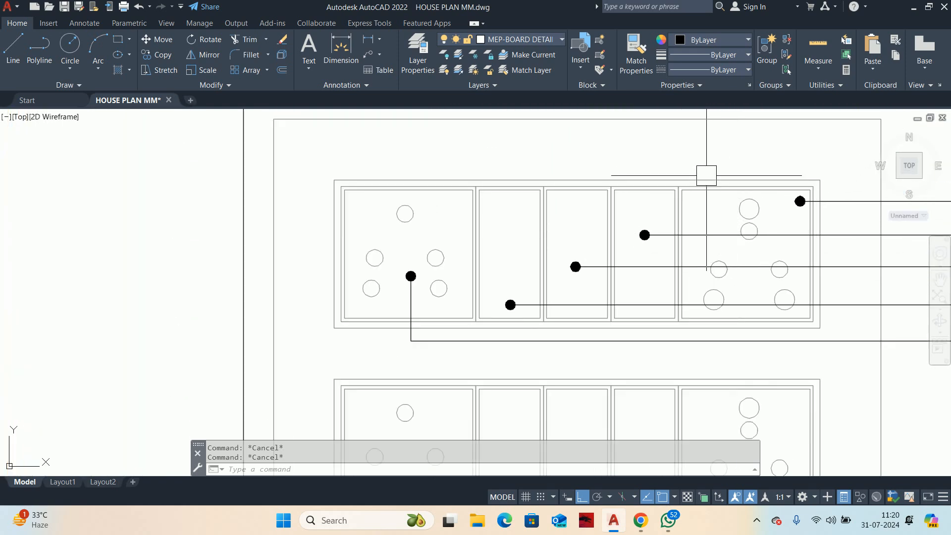
scroll(702, 191, "down", 1)
scroll(695, 240, "up", 6)
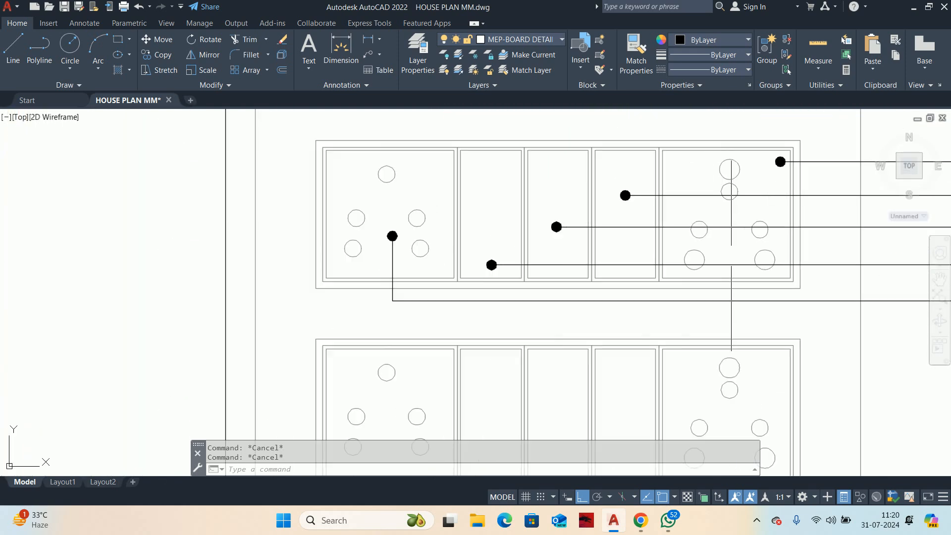
left_click(759, 246)
left_click(488, 153)
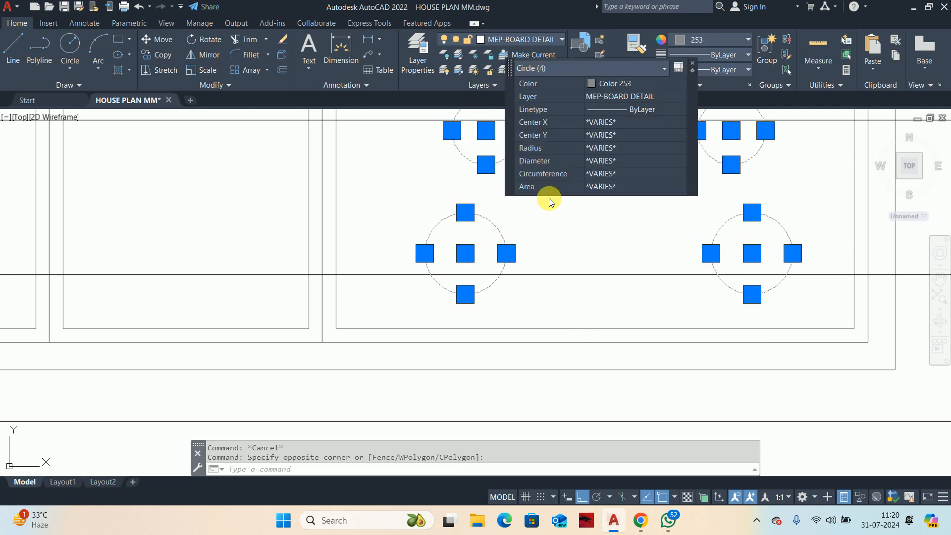
key("Delete")
middle_click_drag(593, 259, 604, 429)
scroll(644, 298, "down", 2)
left_click(636, 247)
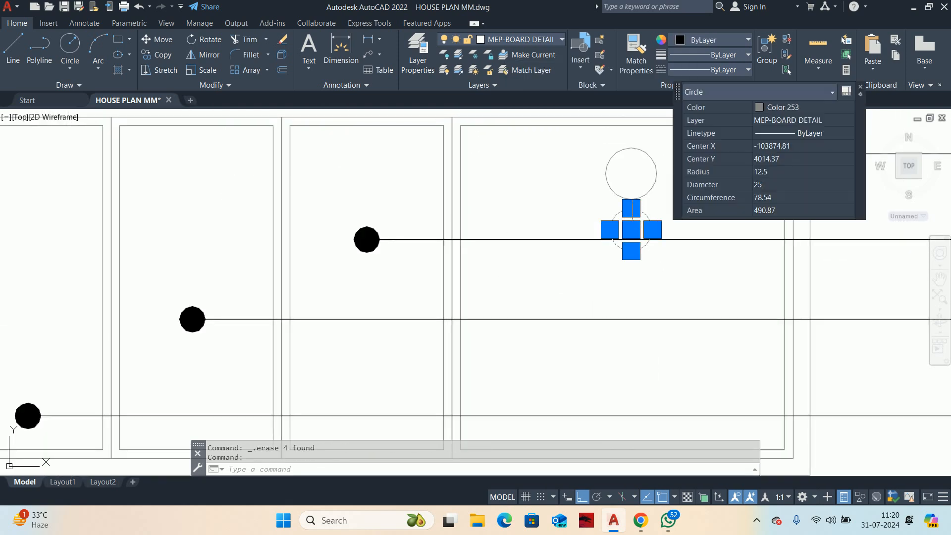
key("Delete")
left_click(646, 188)
key("Delete")
scroll(644, 239, "down", 4)
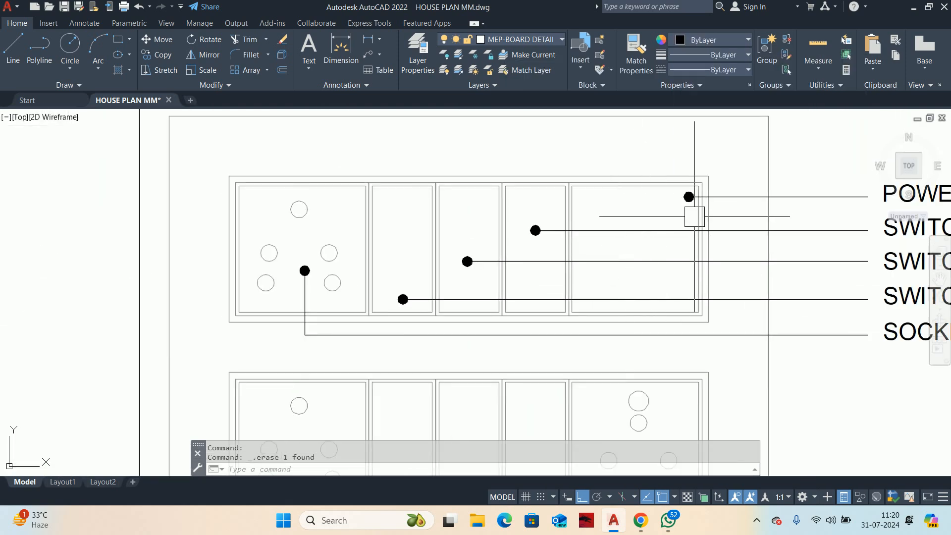
Step: Draw a circle of radius 70 centred in the emptied rightmost module of the upper switchboard
key("Escape")
type("c")
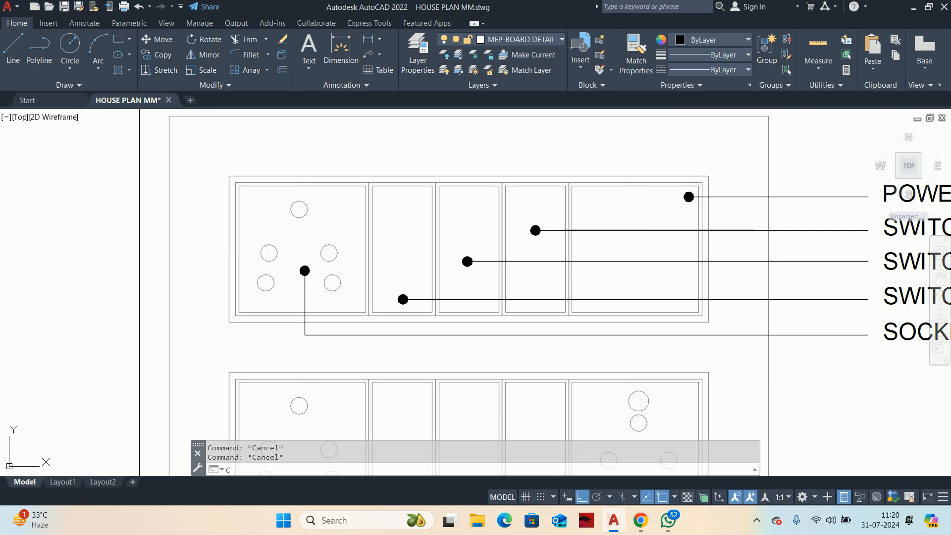
key("Return")
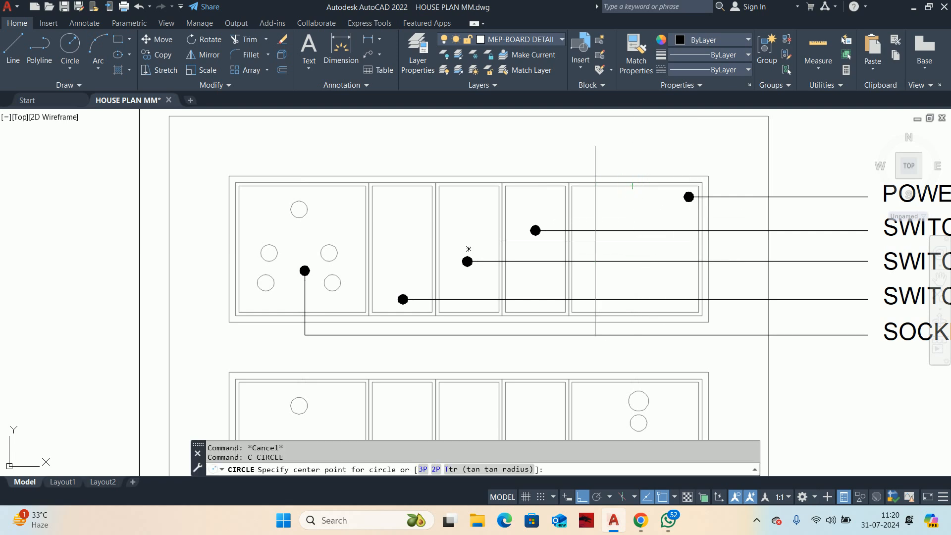
left_click(631, 247)
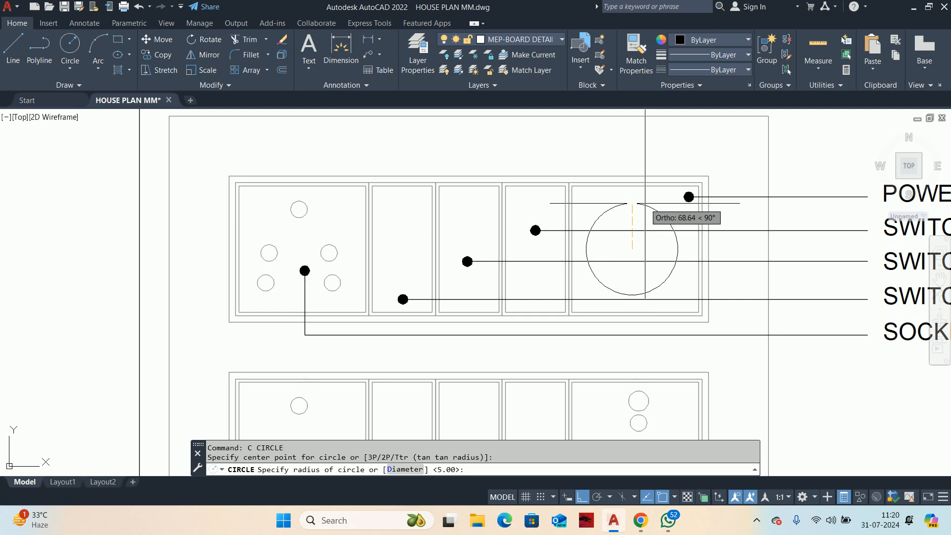
type("70")
key("Return")
key("Escape")
key("Escape")
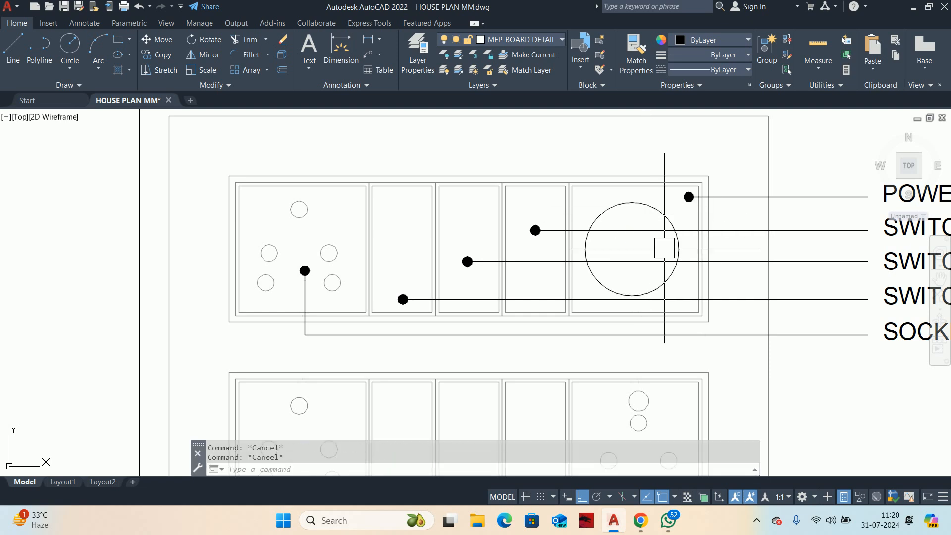
scroll(644, 248, "down", 6)
scroll(620, 252, "up", 3)
scroll(589, 239, "up", 2)
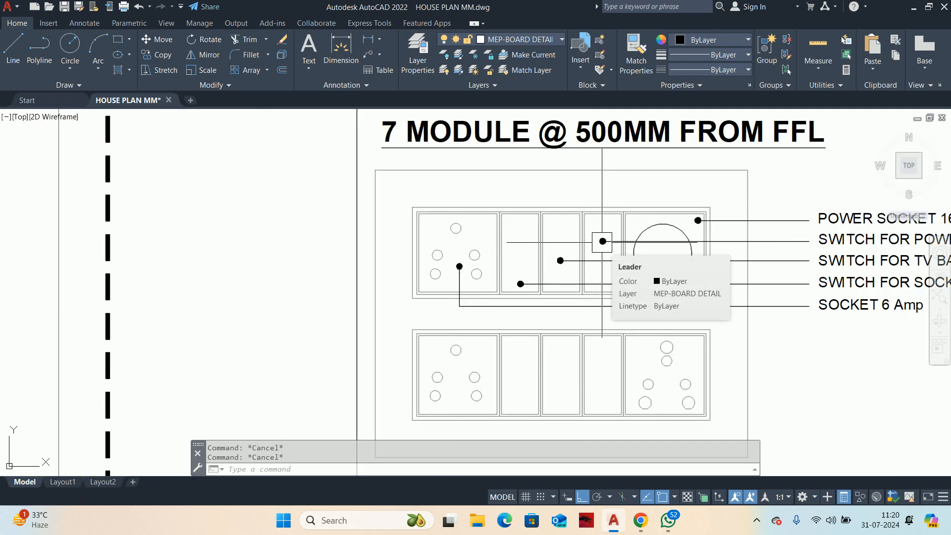
scroll(602, 241, "down", 3)
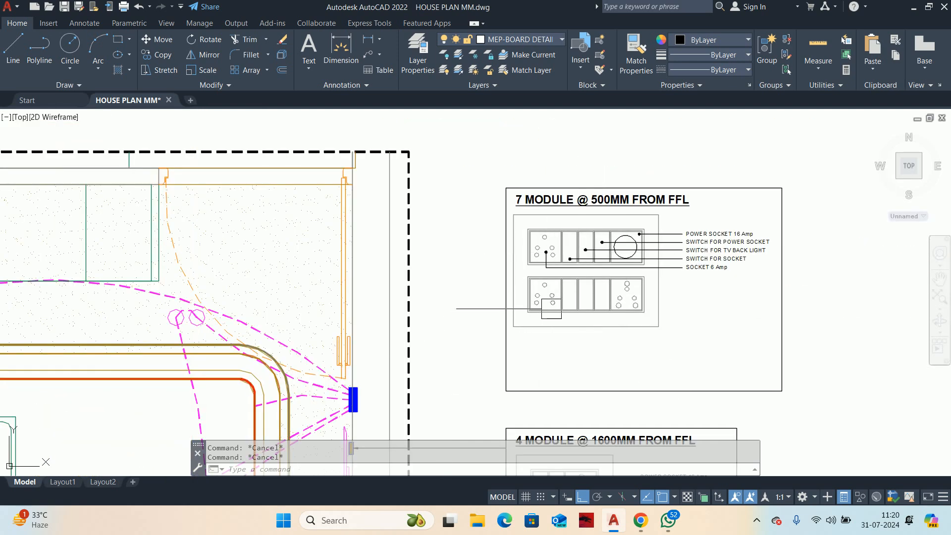
Step: Draw a vertical line across the inner outline of the upper switchboard's leftmost socket module, just left of its centre
scroll(591, 227, "up", 5)
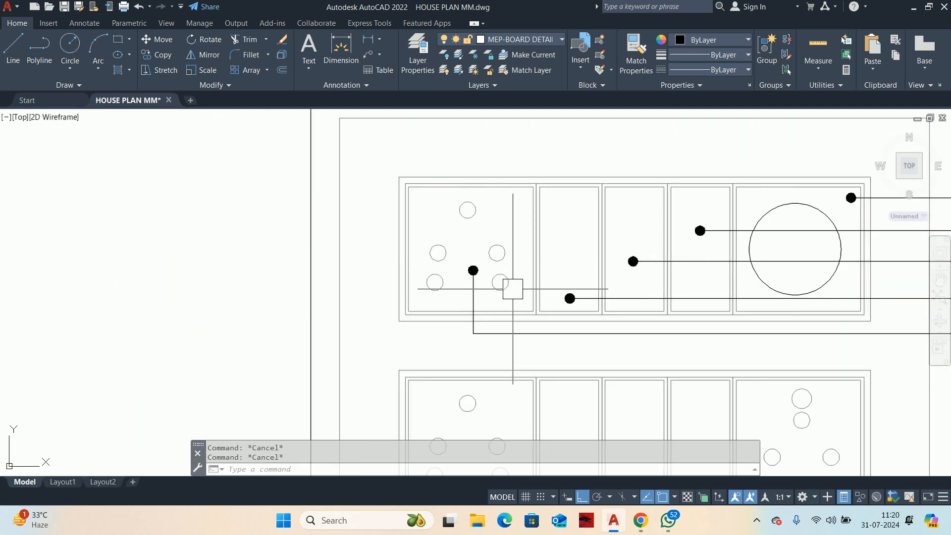
key("Return")
scroll(457, 192, "up", 2)
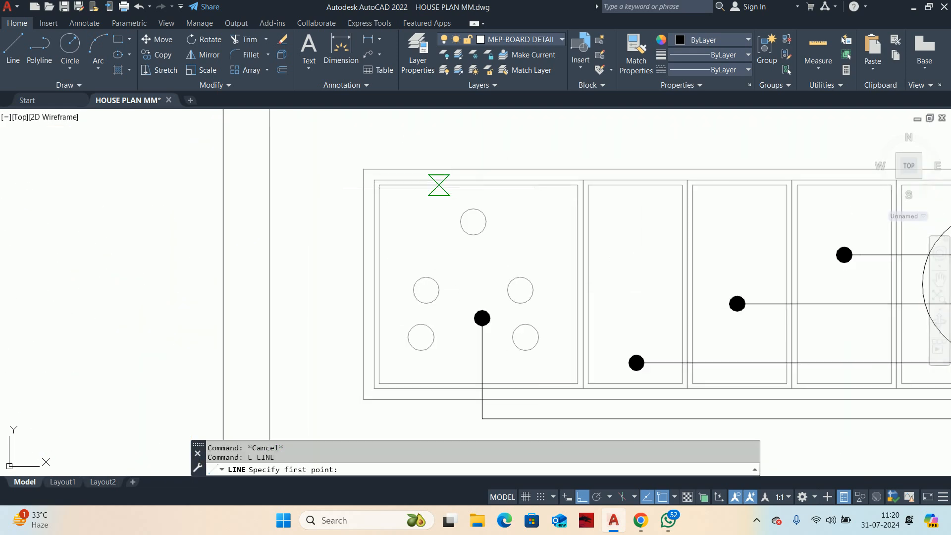
middle_click_drag(461, 334, 462, 285)
left_click(469, 333)
key("Escape")
key("Escape")
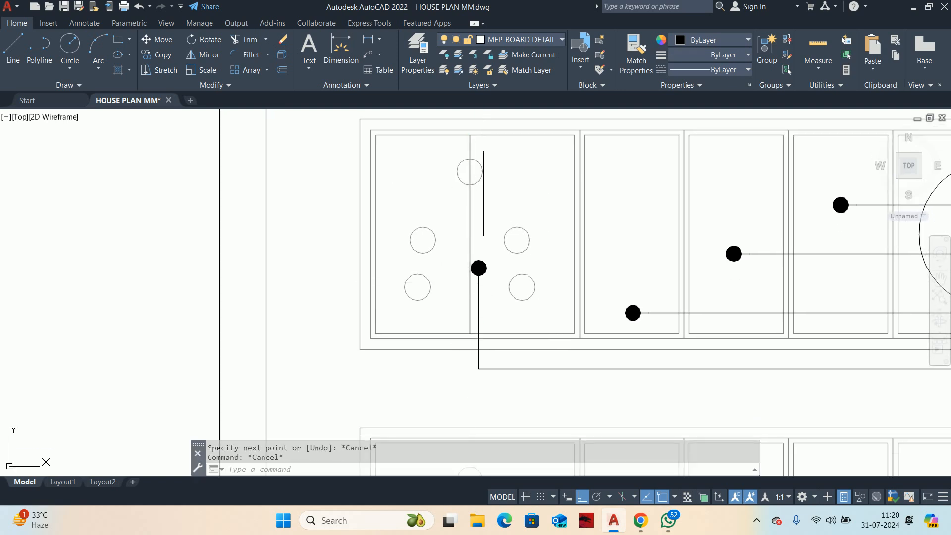
Step: Draw a second full-height vertical line in the same socket module, just right of its centre
key("Return")
left_click(480, 135)
scroll(487, 330, "up", 4)
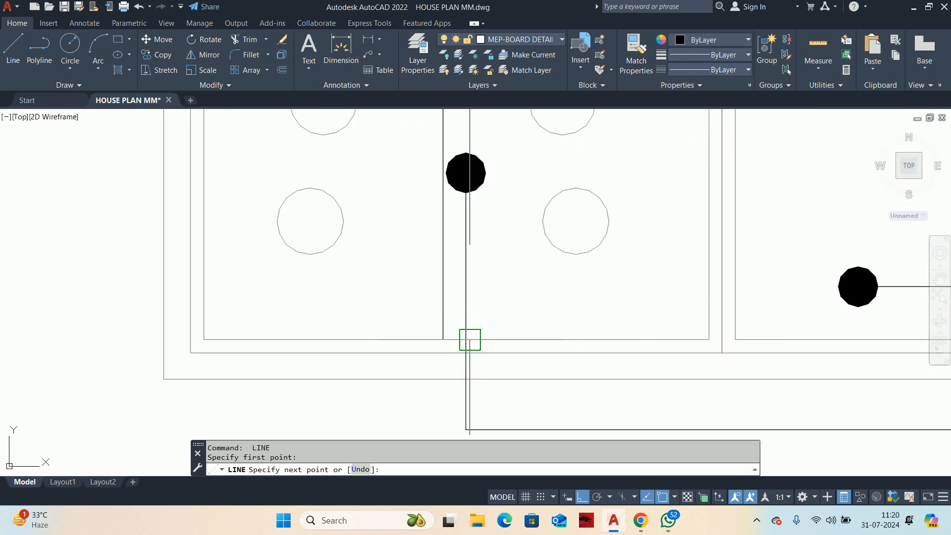
left_click(468, 340)
key("Escape")
key("Escape")
Step: Erase all five pin circles of the socket in the lower switchboard's leftmost module
scroll(604, 271, "down", 8)
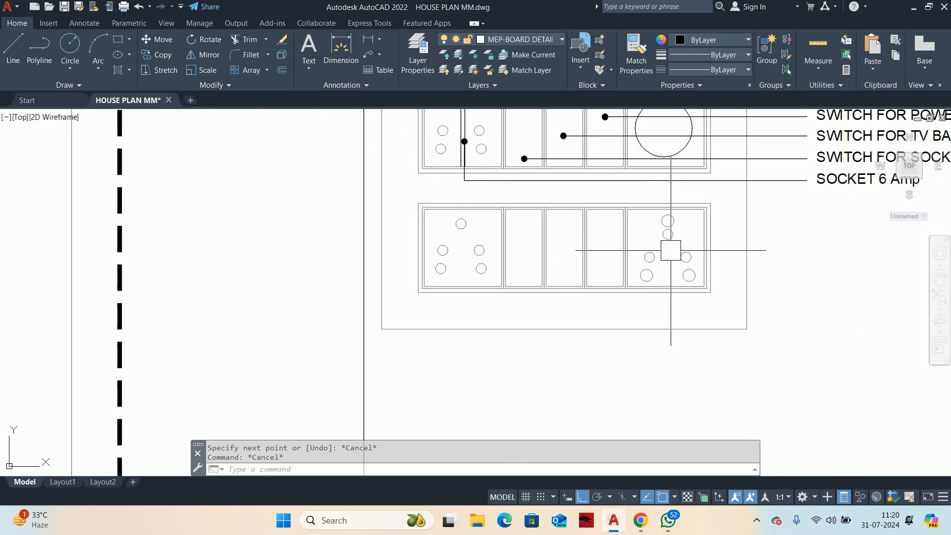
scroll(492, 255, "up", 3)
scroll(488, 301, "up", 2)
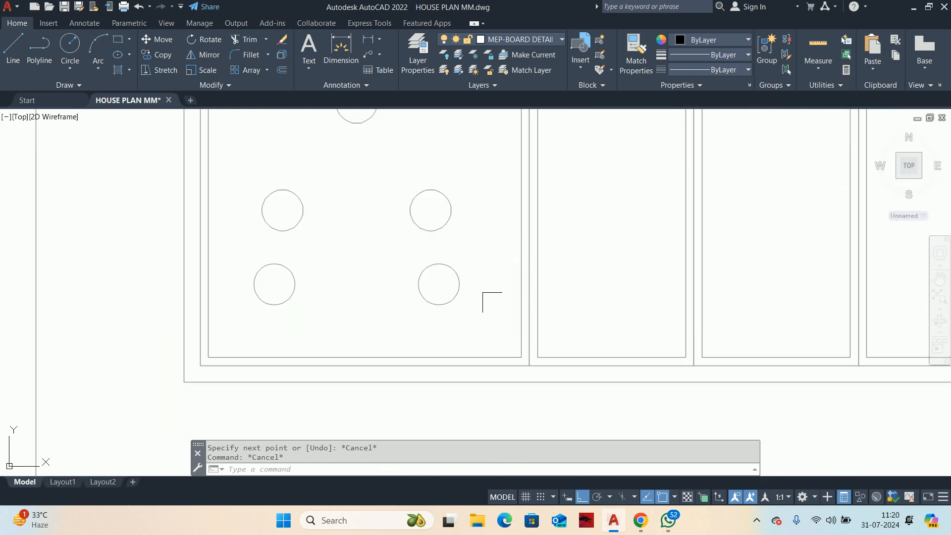
left_click(490, 301)
scroll(380, 217, "down", 3)
left_click(364, 226)
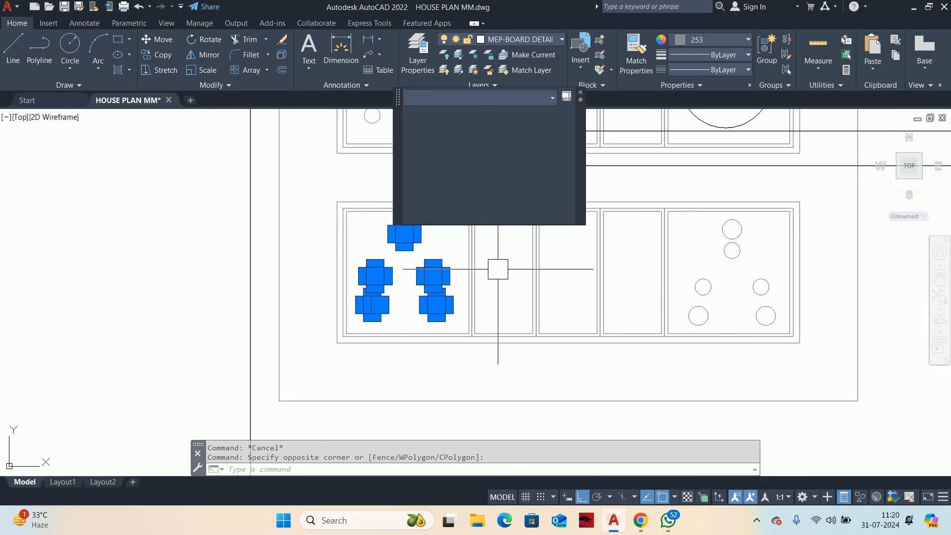
key("Delete")
scroll(496, 267, "down", 3)
key("Escape")
key("Escape")
Step: Match the two new vertical lines to the properties of the grey module outline beside them
scroll(505, 258, "up", 3)
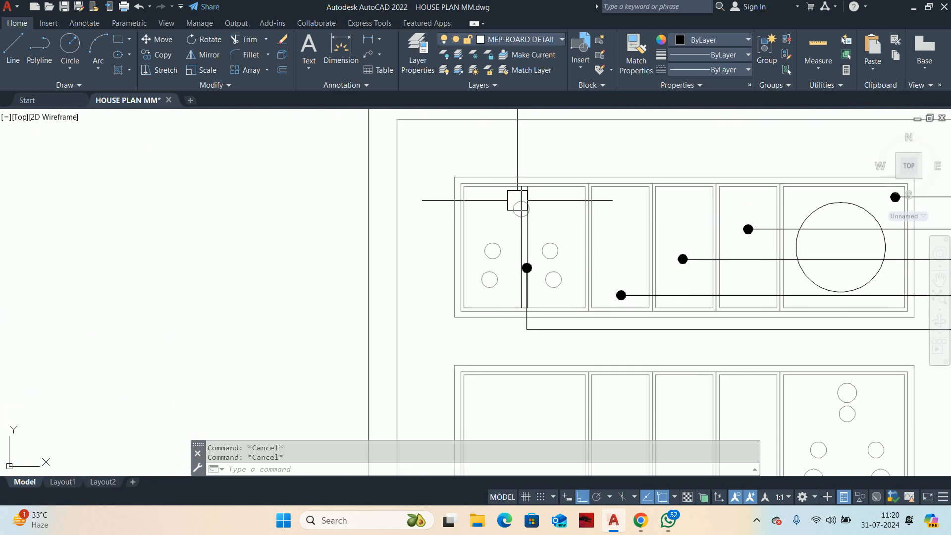
scroll(517, 200, "up", 2)
type("ma")
key("Return")
left_click(631, 214)
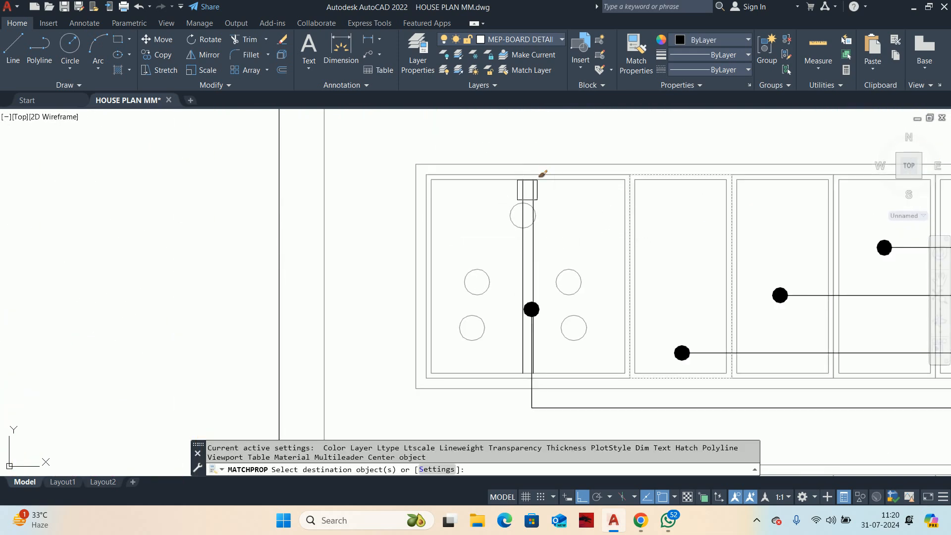
scroll(512, 183, "up", 2)
left_click(595, 206)
left_click(507, 187)
key("Escape")
key("Escape")
key("Escape")
Step: Remove the short pieces of the socket module's inner top and bottom edges between the two vertical lines
scroll(555, 176, "up", 2)
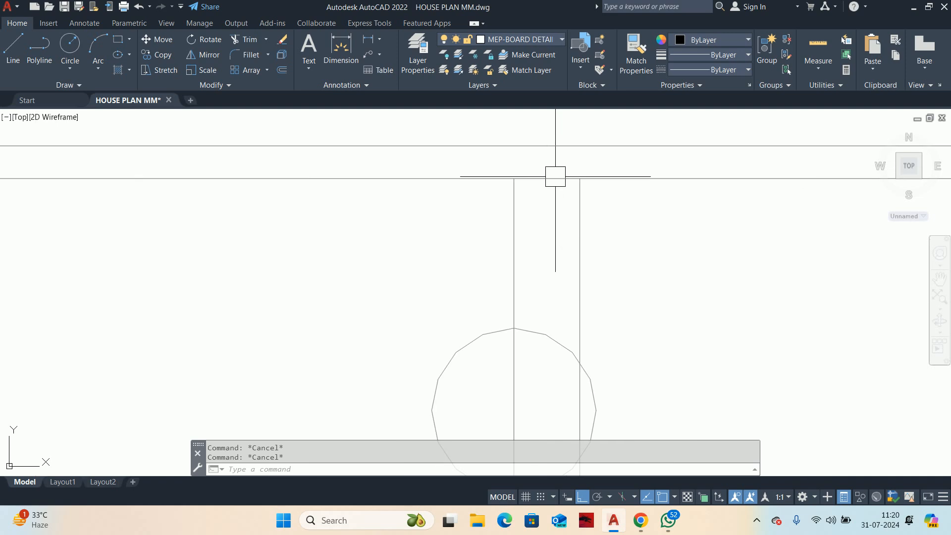
left_click(556, 176)
key("Delete")
scroll(557, 208, "down", 4)
scroll(550, 315, "up", 2)
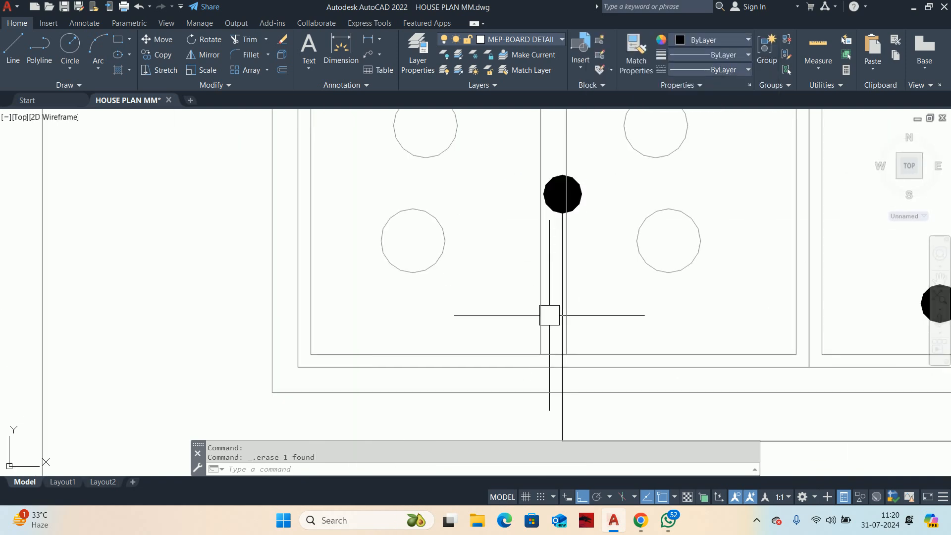
type("tr")
key("Return")
scroll(522, 333, "up", 2)
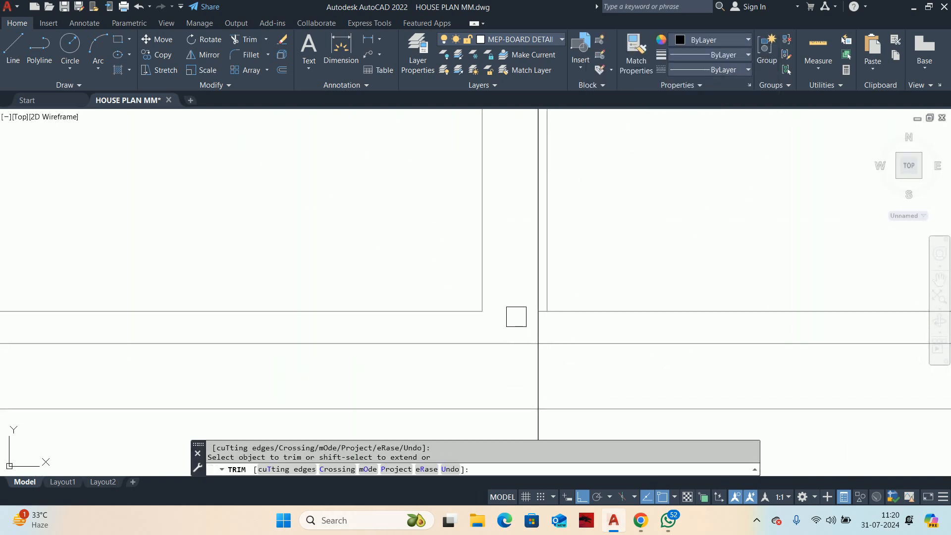
scroll(516, 317, "down", 2)
middle_click_drag(475, 326, 471, 361)
scroll(510, 353, "up", 3)
key("Escape")
key("Escape")
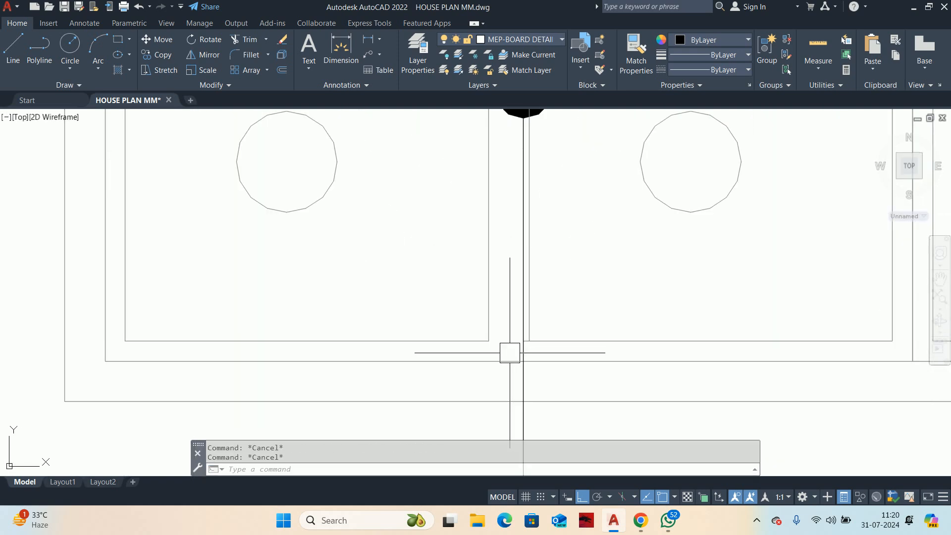
type("l")
key("Return")
type("MTP")
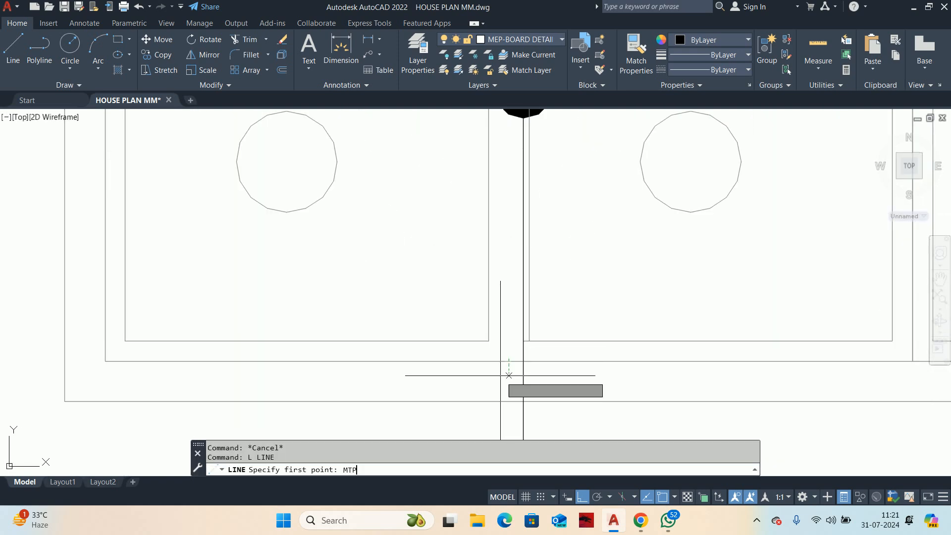
key("Return")
left_click(488, 341)
left_click(523, 341)
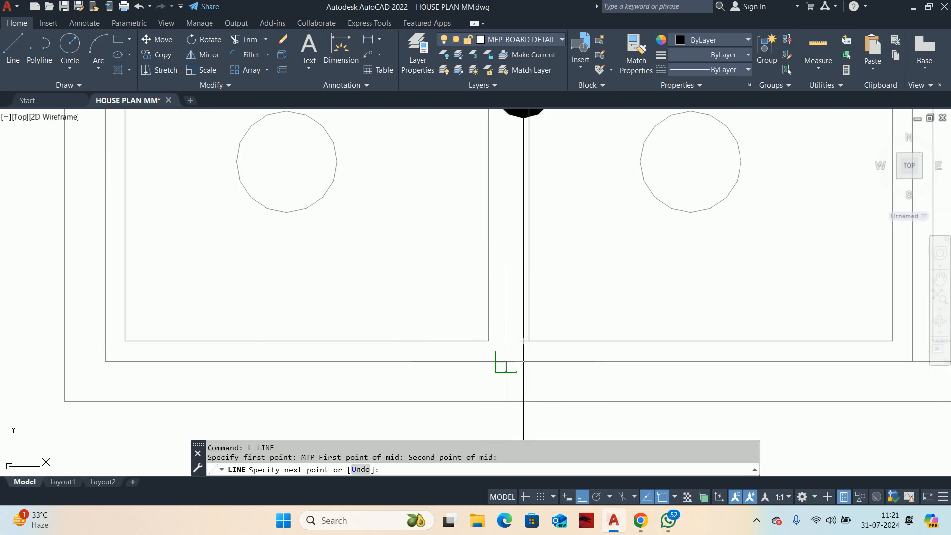
key("Escape")
Step: Erase the leftover stub of the inner bottom edge between the leader line and the second vertical line
scroll(499, 344, "up", 3)
left_click(518, 327)
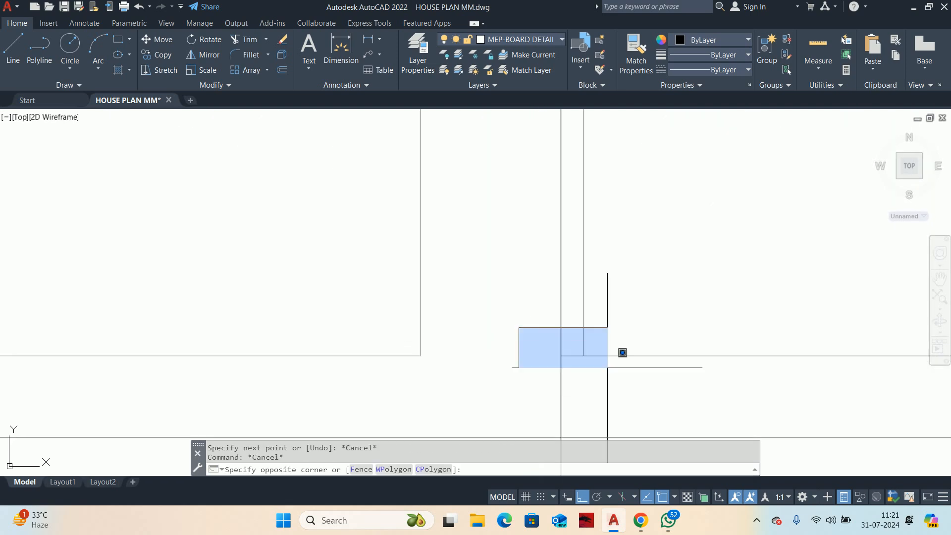
left_click(597, 369)
key("Delete")
Step: Draw a short line from the midpoint between the two inner bottom corners down to the module's outer outline
type("l")
key("Return")
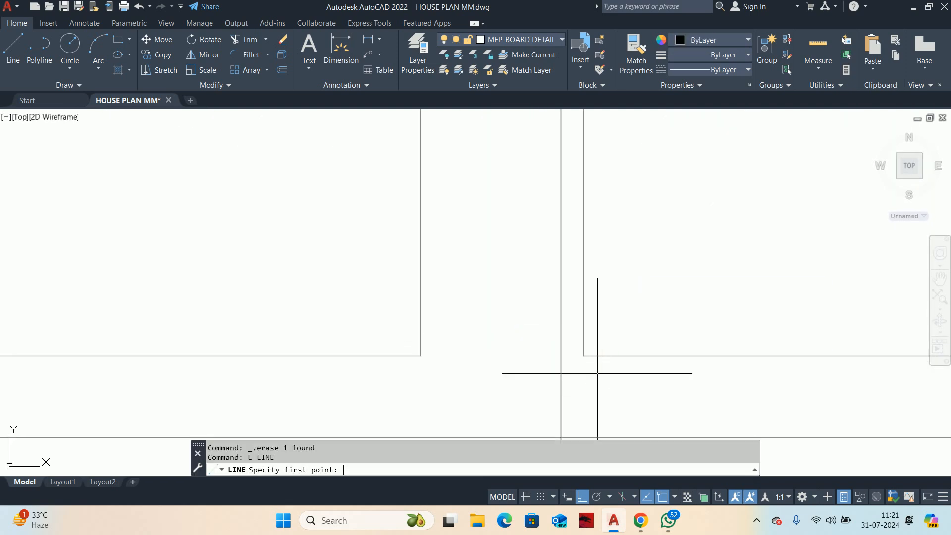
type("MTP")
key("Return")
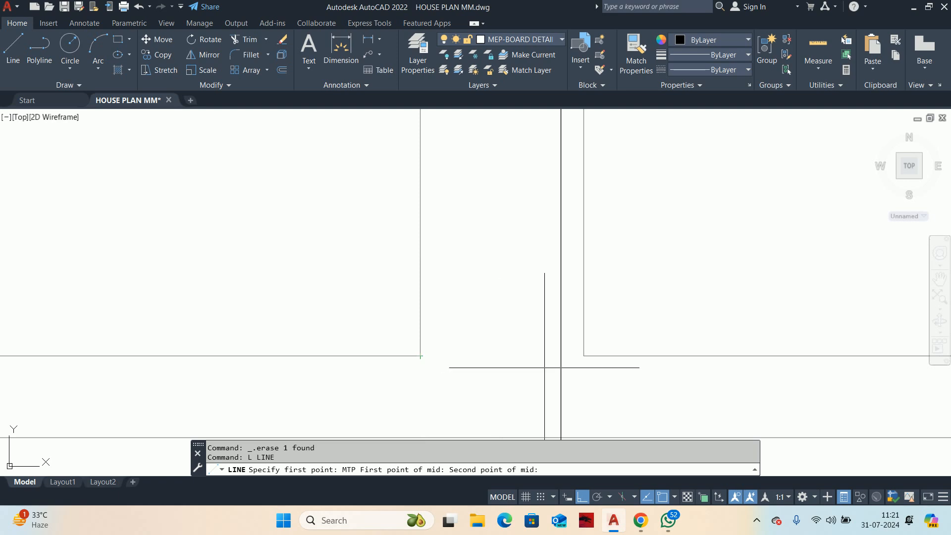
left_click(584, 355)
middle_click_drag(500, 436, 514, 348)
left_click(515, 350)
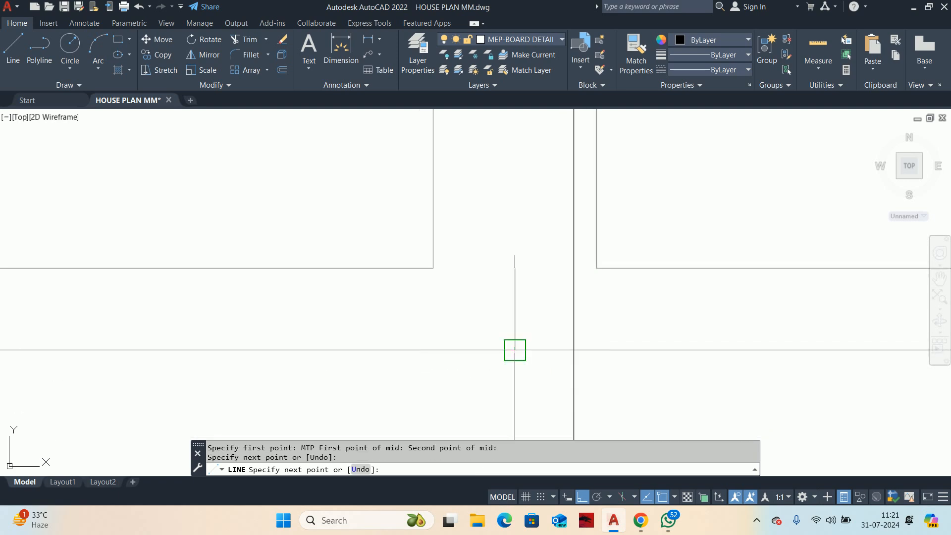
key("Escape")
Step: Stretch the short line's upper end up to the module's outer top edge to form a full-height divider
left_click(514, 278)
left_click(514, 269)
scroll(506, 133, "down", 2)
middle_click_drag(506, 149, 520, 384)
scroll(538, 298, "down", 3)
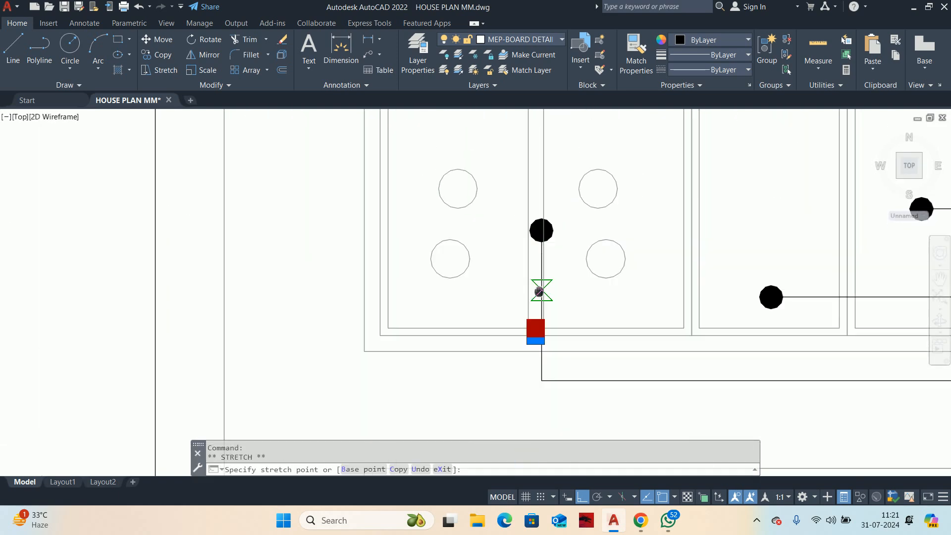
middle_click_drag(538, 292, 536, 421)
scroll(515, 188, "up", 2)
key("Escape")
key("Escape")
scroll(510, 221, "down", 2)
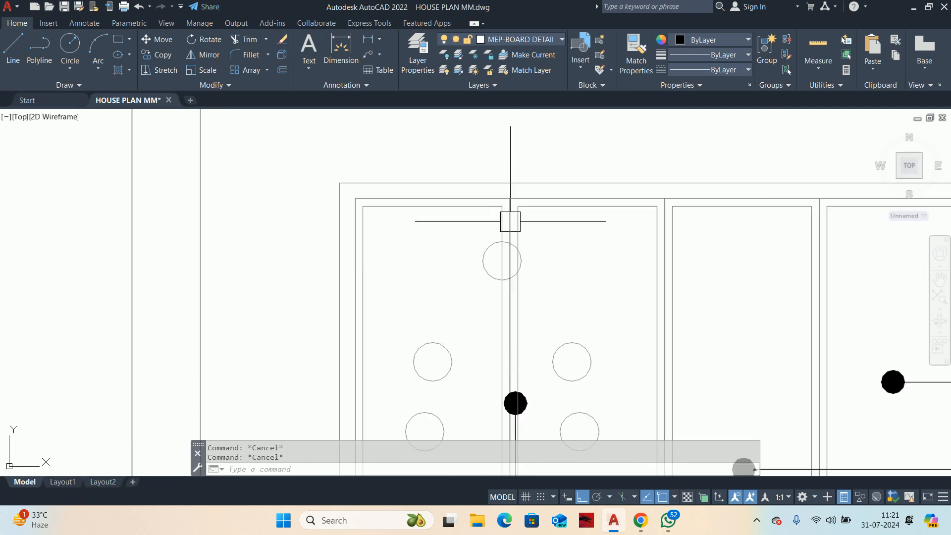
Step: Match the new divider line to the properties of the grey inner outline next to it
type("ma")
key("Return")
left_click(526, 229)
scroll(526, 229, "up", 3)
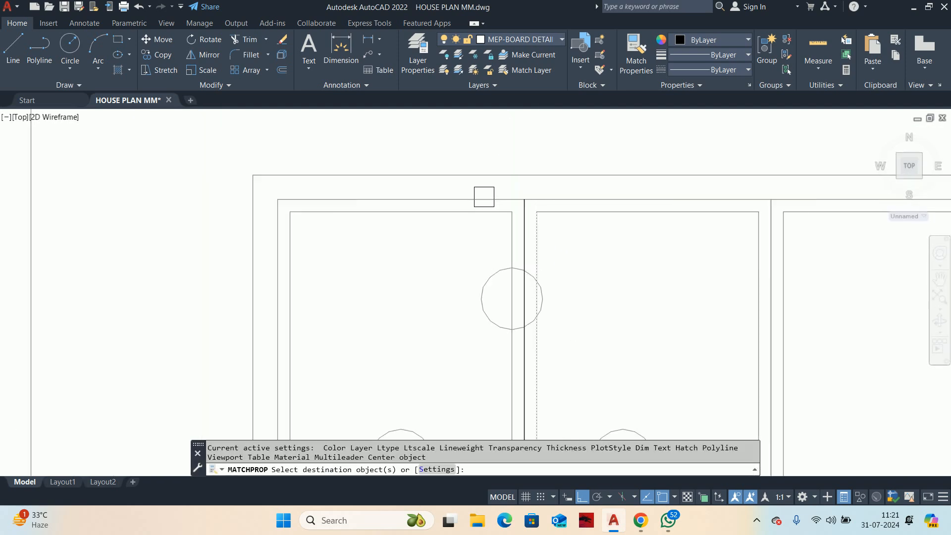
left_click(551, 231)
scroll(544, 225, "down", 3)
key("Escape")
key("Escape")
middle_click_drag(442, 180, 312, 115)
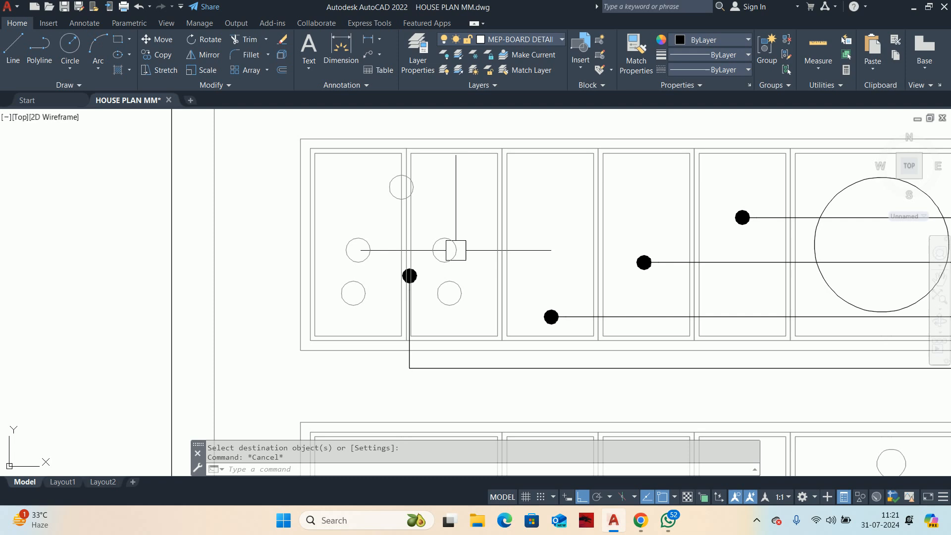
key("Escape")
Step: Erase the five socket pin circles from the upper switchboard's two newly split modules
middle_click_drag(501, 318, 573, 373)
left_click(474, 242)
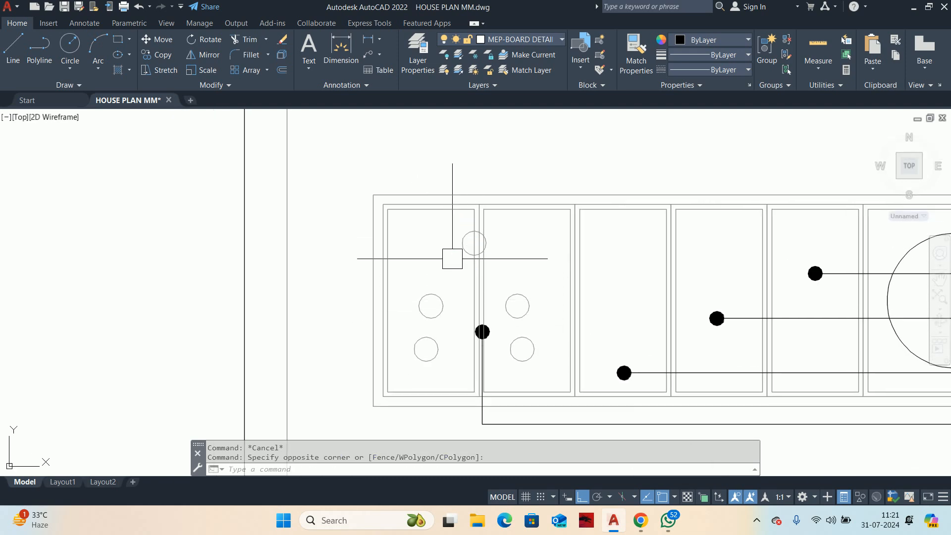
left_click(462, 242)
key("Delete")
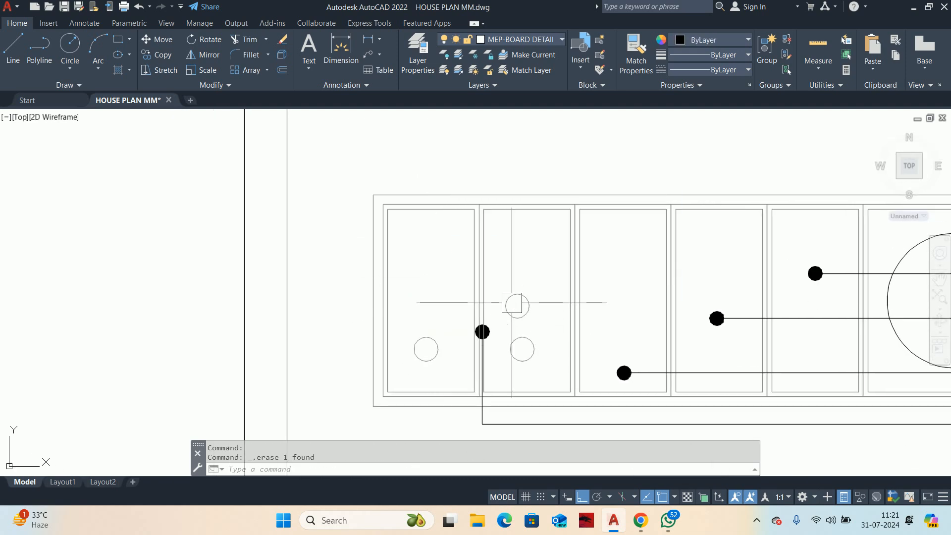
Step: Stretch the dotted end of the SOCKET 6 Amp leader about 63 units left into the upper switchboard's first module
middle_click_drag(442, 351, 438, 247)
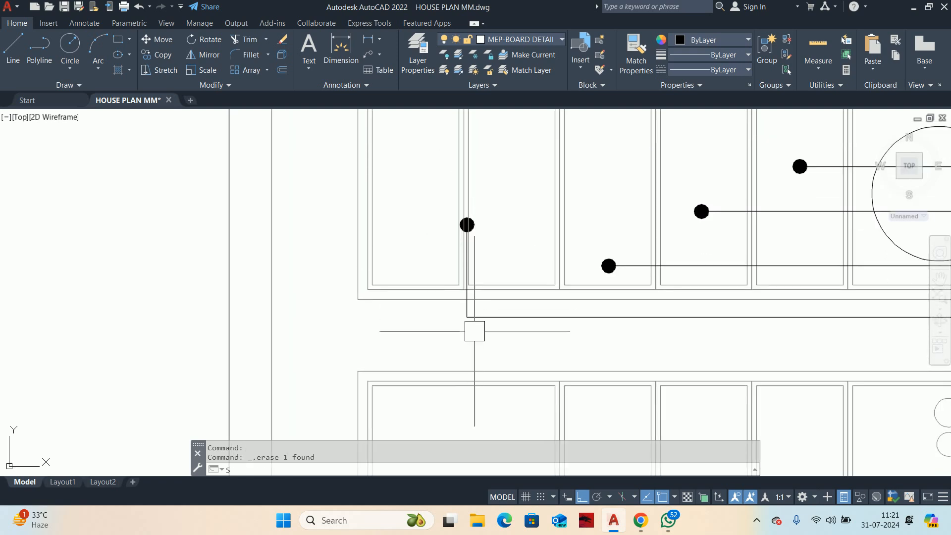
type("s")
key("Return")
left_click(495, 346)
left_click(419, 211)
left_click(505, 209, "shift")
left_click(427, 156, "shift")
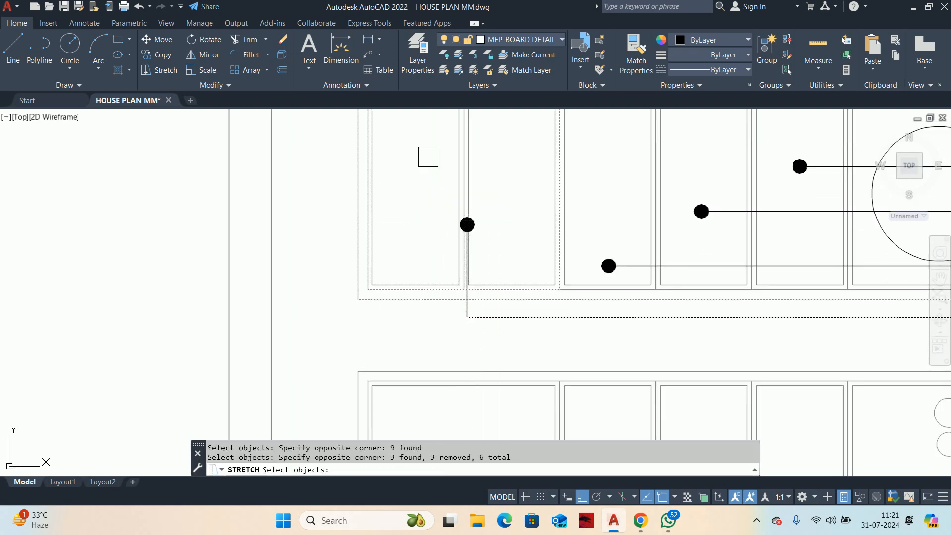
left_click(600, 203, "shift")
left_click(344, 148, "shift")
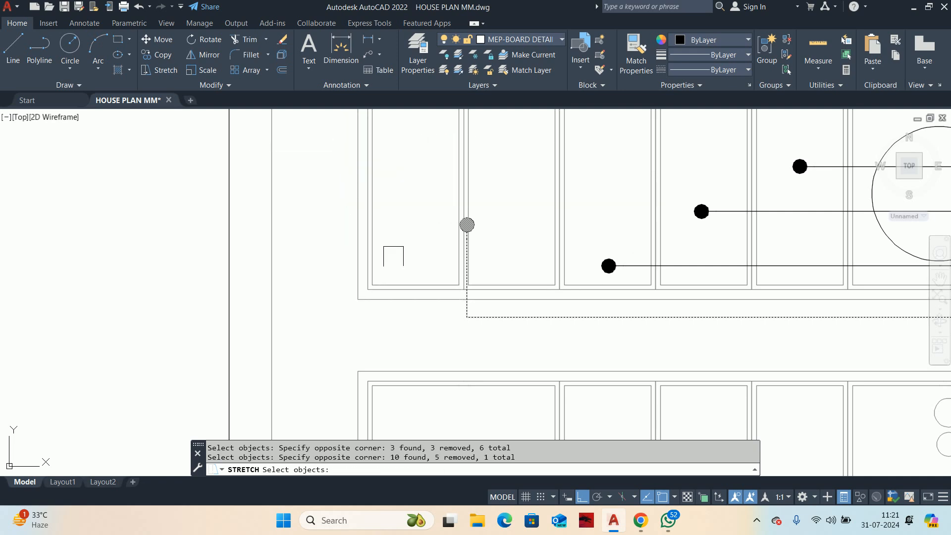
key("Return")
left_click(467, 316)
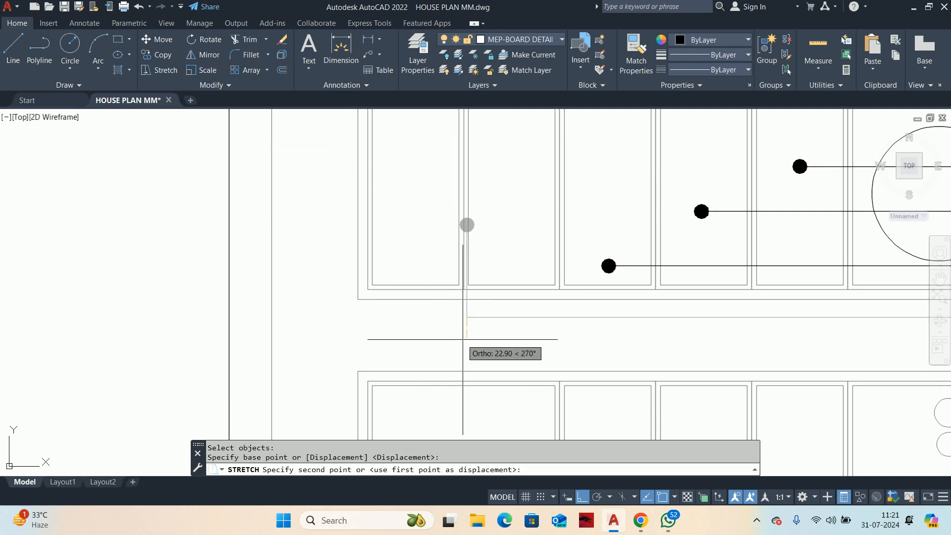
left_click(406, 329)
key("Escape")
scroll(482, 267, "down", 6)
key("Escape")
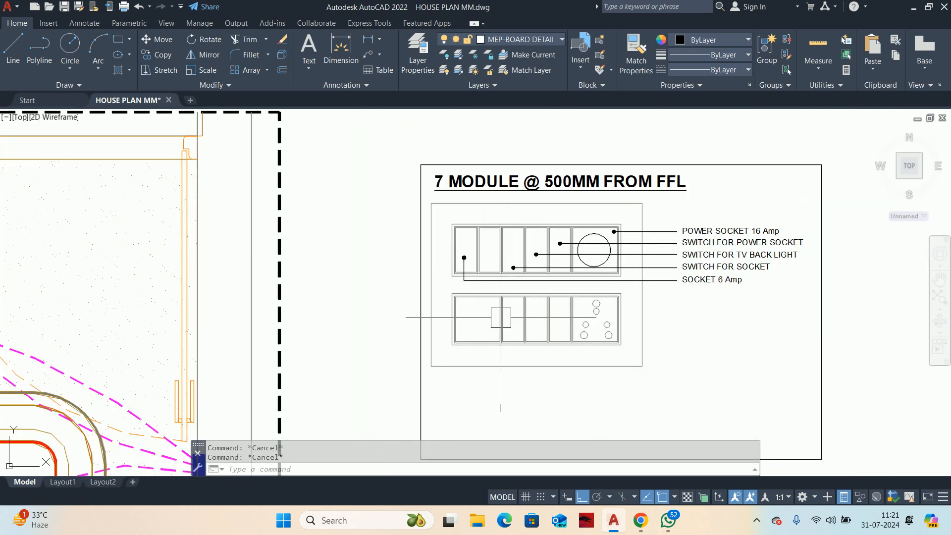
Step: Try erasing the two outlines of the upper switchboard's third module, and undo the erasure
scroll(514, 250, "up", 6)
middle_click_drag(503, 178, 512, 240)
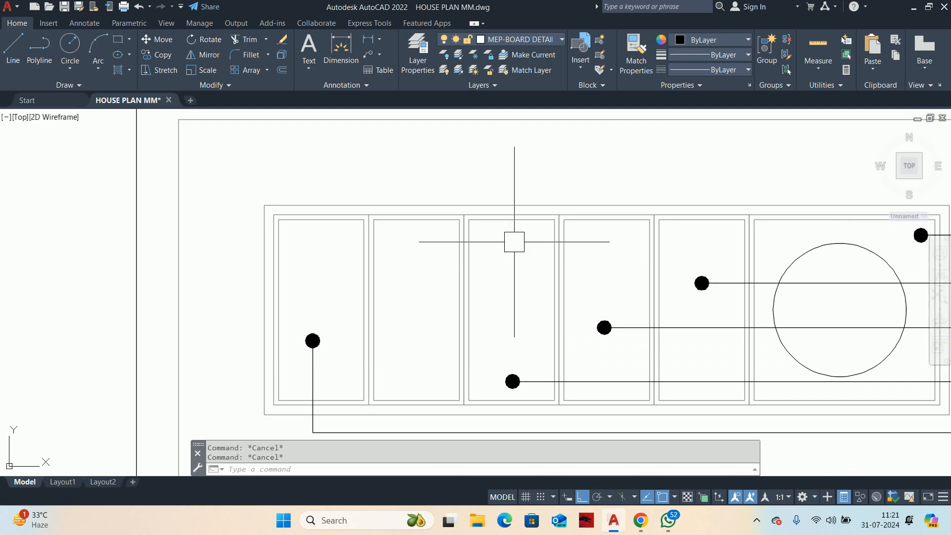
left_click(513, 242)
left_click(480, 204)
scroll(506, 250, "down", 3)
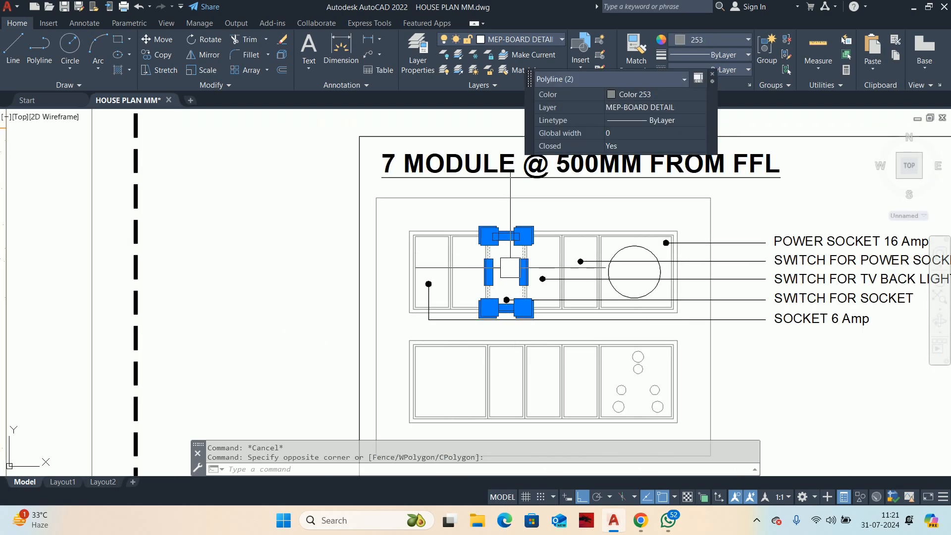
key("Delete")
middle_click_drag(501, 343, 528, 249)
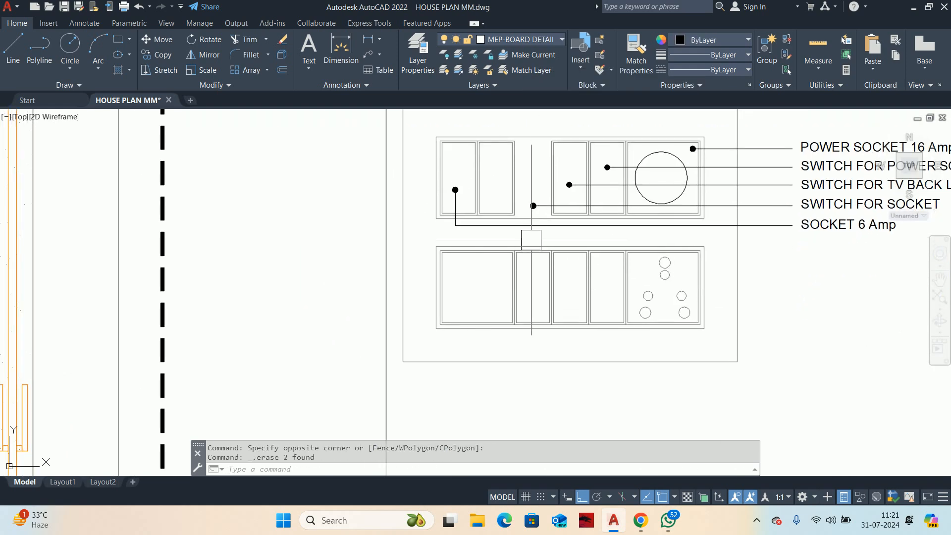
key("ctrl+z")
key("ctrl+z")
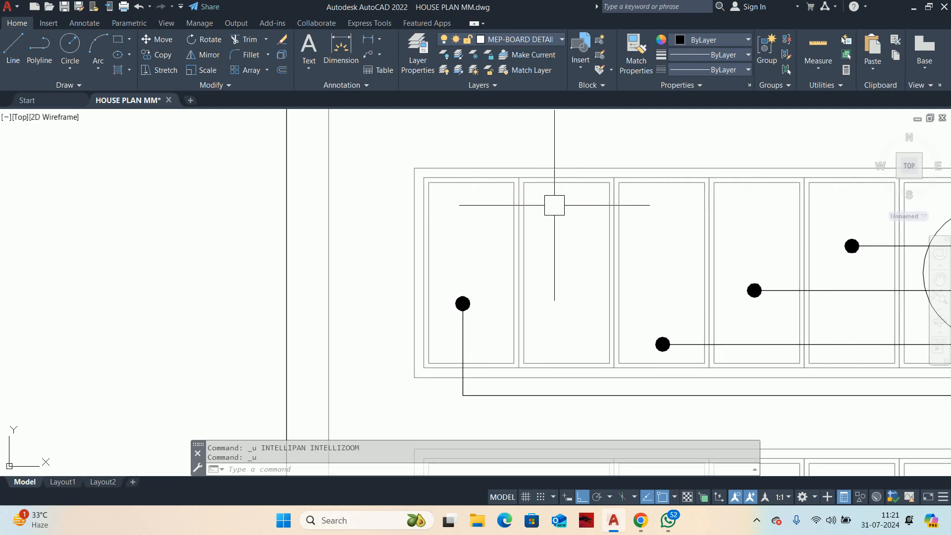
scroll(554, 205, "down", 5)
scroll(570, 210, "up", 4)
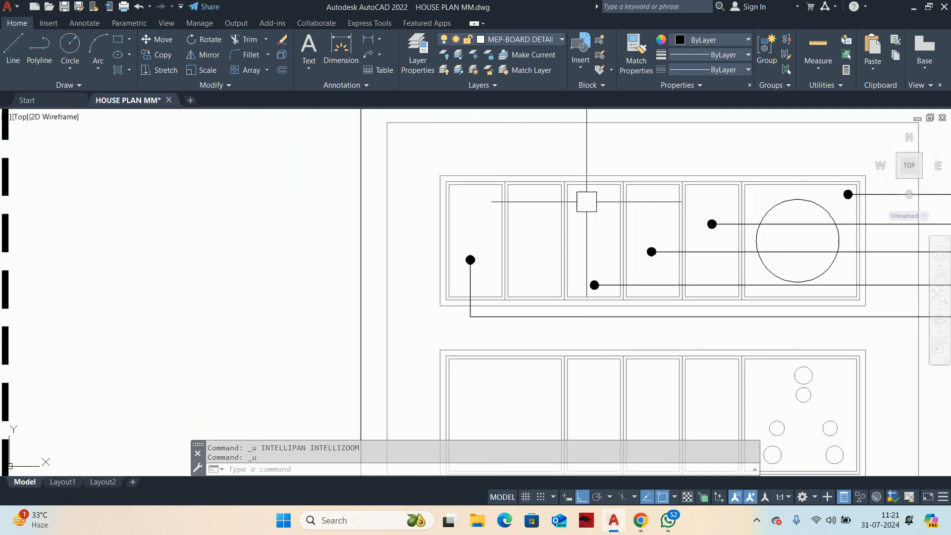
Step: Stretch the dotted end of the SWITCH FOR SOCKET leader left into the upper switchboard's second module
type("s")
key("Return")
scroll(598, 316, "up", 6)
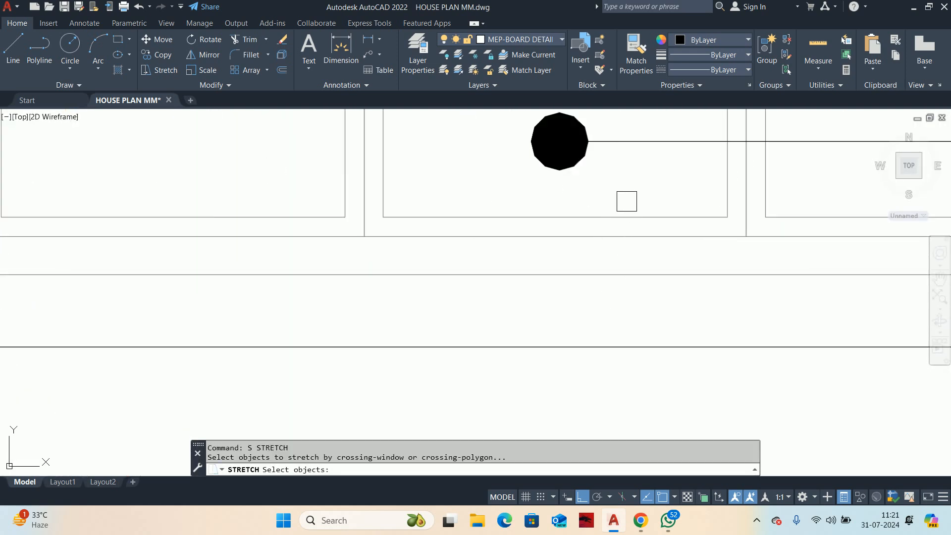
left_click(626, 201)
scroll(558, 154, "down", 2)
middle_click_drag(558, 153, 584, 276)
left_click(569, 307)
key("Return")
left_click(597, 183)
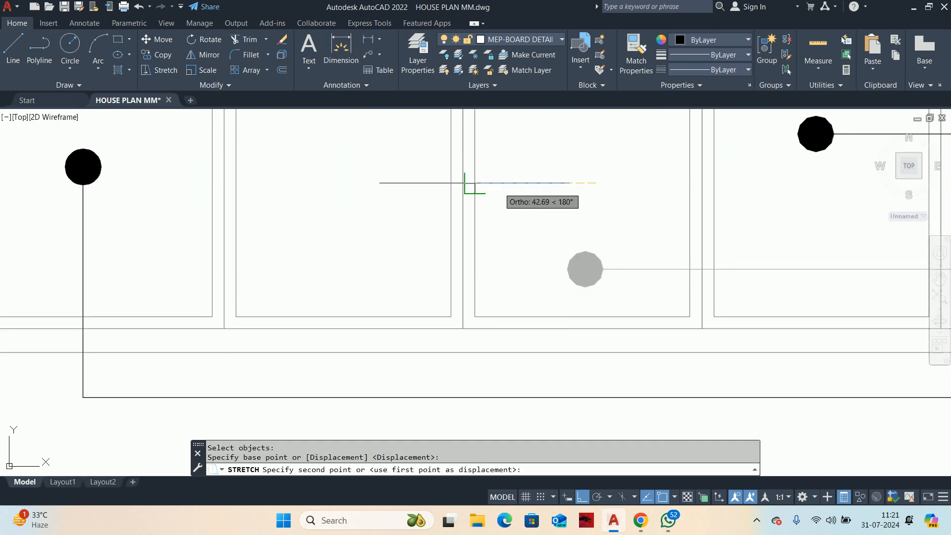
left_click(375, 179)
key("Escape")
Step: Erase both outlines of the upper switchboard's third module and of the lower switchboard's second module
scroll(426, 198, "down", 4)
key("Escape")
middle_click_drag(504, 149, 504, 303)
scroll(503, 232, "up", 4)
left_click(510, 250)
left_click(485, 201)
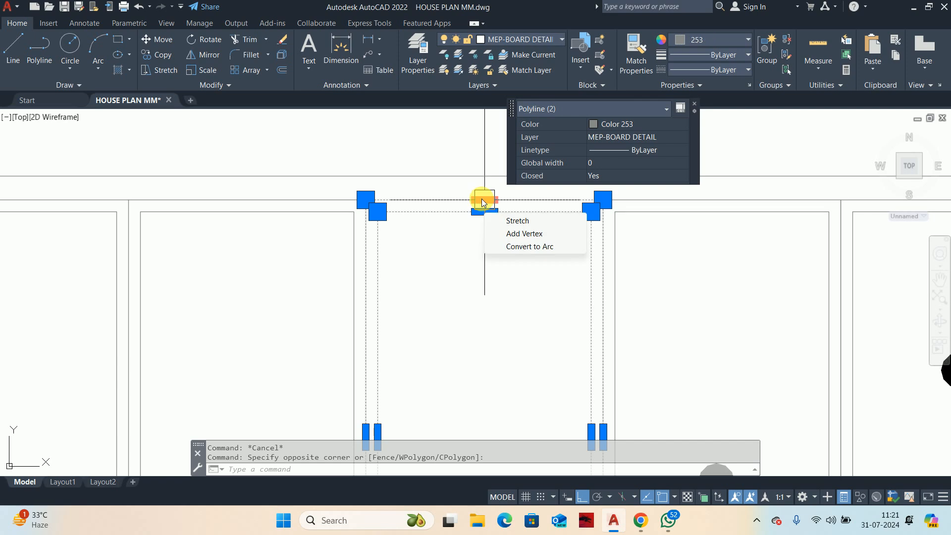
key("Delete")
middle_click_drag(481, 329, 488, 216)
scroll(487, 216, "down", 5)
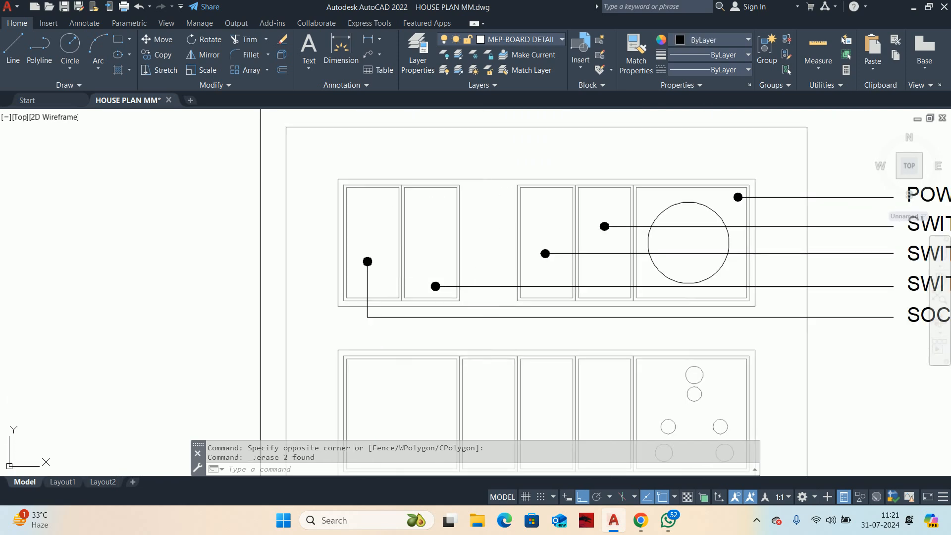
middle_click_drag(480, 335, 486, 251)
scroll(489, 270, "up", 4)
left_click(487, 273)
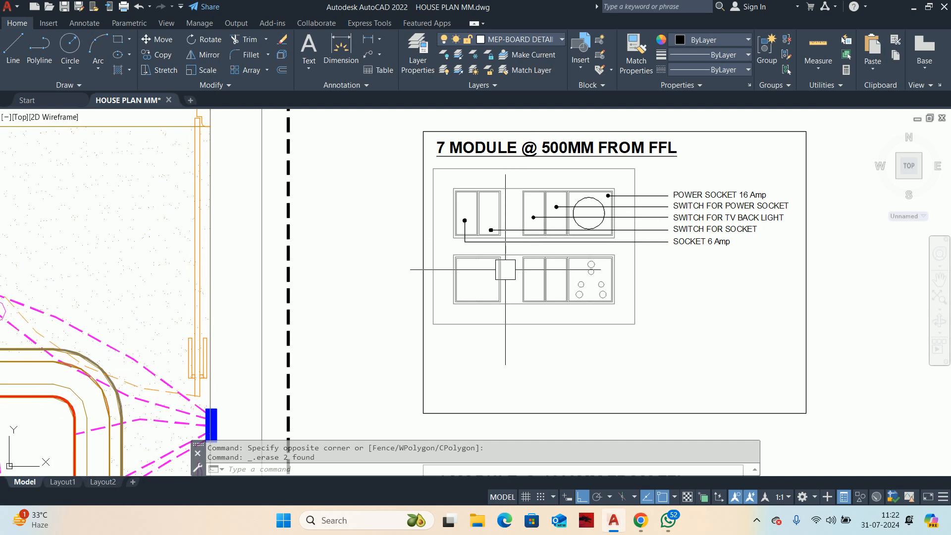
Step: Stretch the left part of both switchboard rows and their enclosure right to close the gap of the erased modules
type("s")
key("Return")
left_click(510, 357)
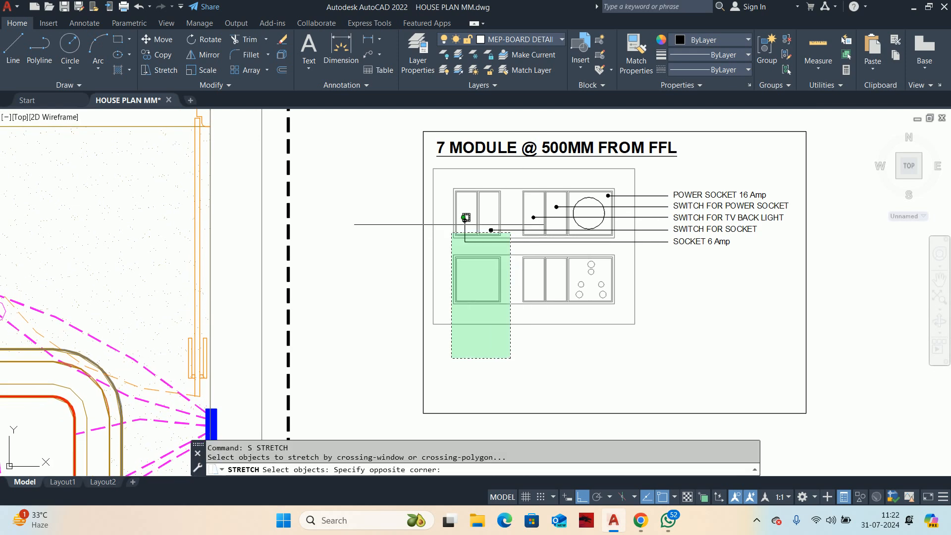
left_click(429, 165)
scroll(490, 193, "up", 6)
key("Return")
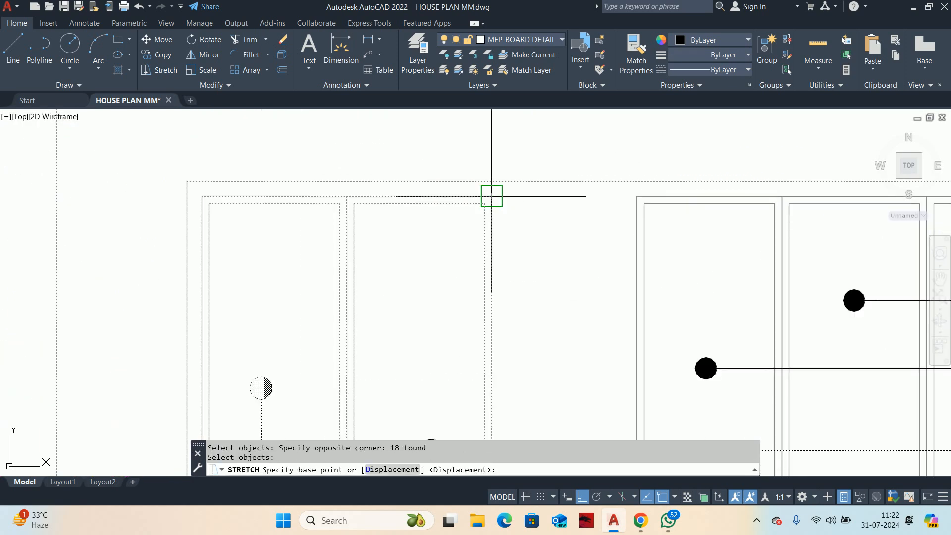
left_click(490, 195)
left_click(637, 196)
scroll(594, 188, "down", 10)
key("Escape")
key("Escape")
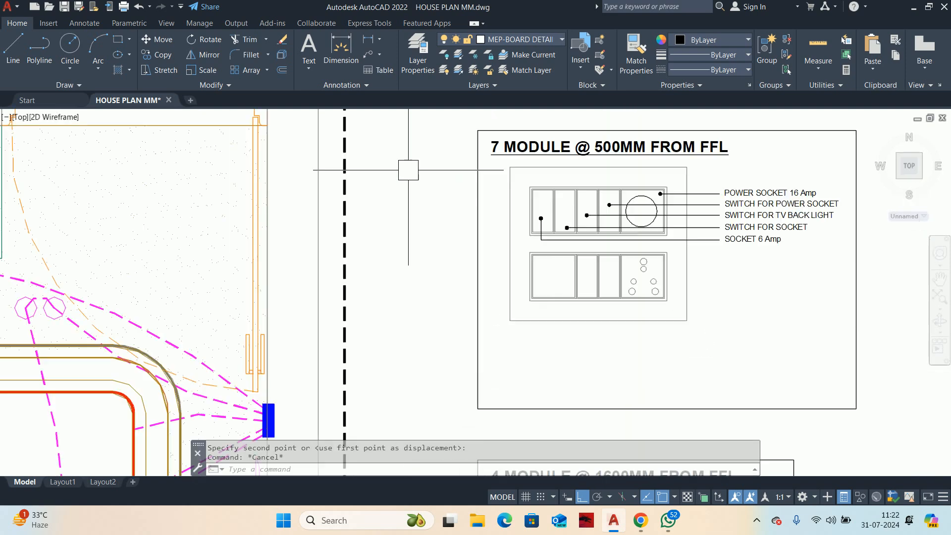
Step: Examine the 7 MODULE detail's labels and the bedroom plan's ceiling lights, fan and board wiring to see which switches are needed
scroll(510, 198, "up", 4)
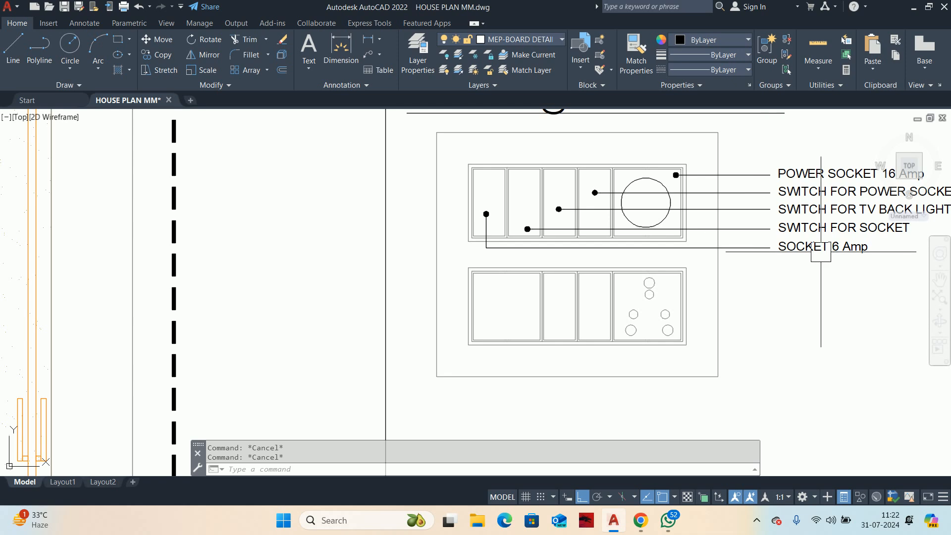
middle_click_drag(816, 250, 823, 195)
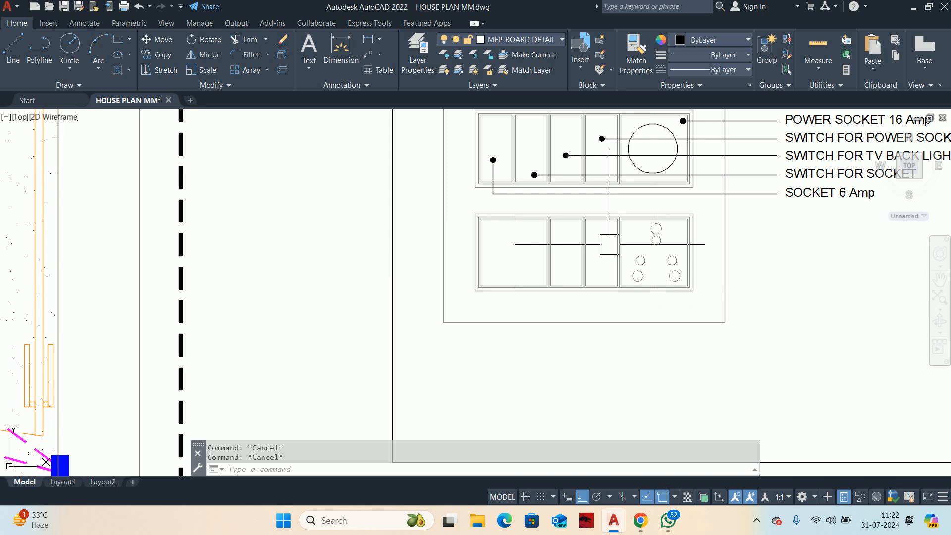
scroll(552, 240, "down", 5)
middle_click_drag(447, 320, 552, 152)
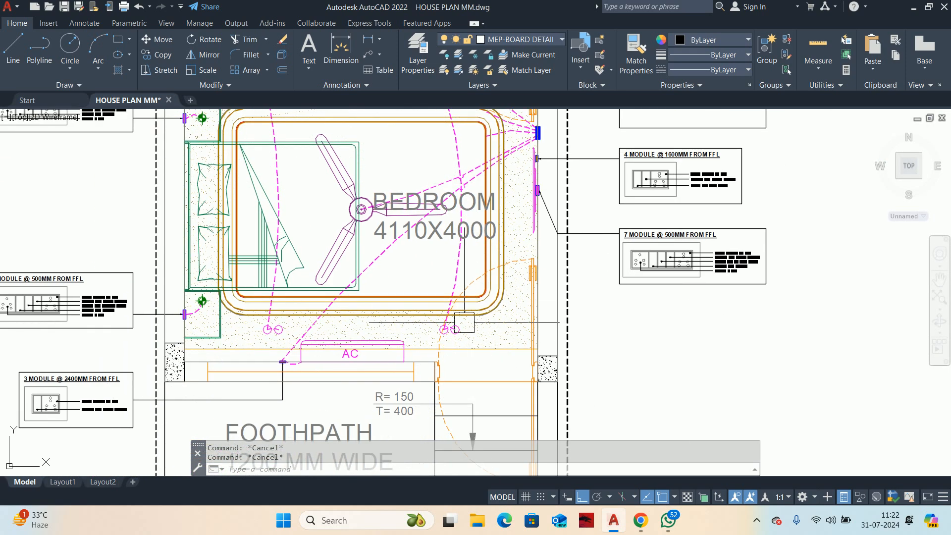
middle_click_drag(464, 270, 485, 333)
scroll(484, 333, "down", 2)
scroll(609, 242, "up", 2)
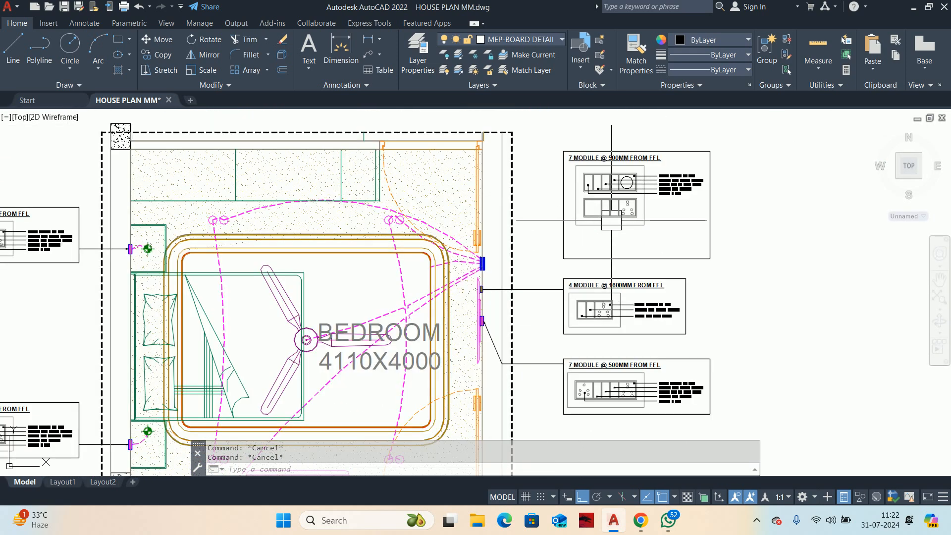
mouse_move(364, 435)
middle_mouse_down()
mouse_move(371, 374)
mouse_move(411, 266)
middle_mouse_up()
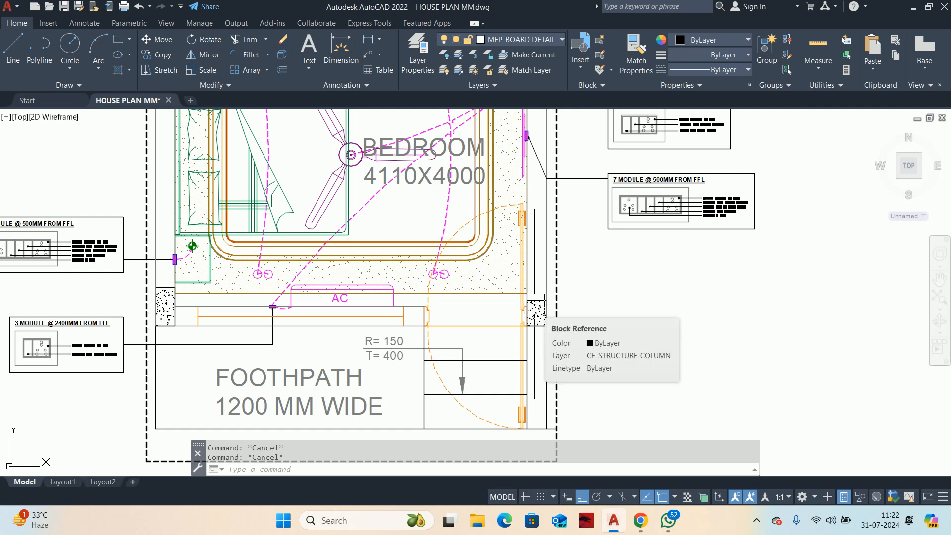
middle_click_drag(658, 180, 643, 418)
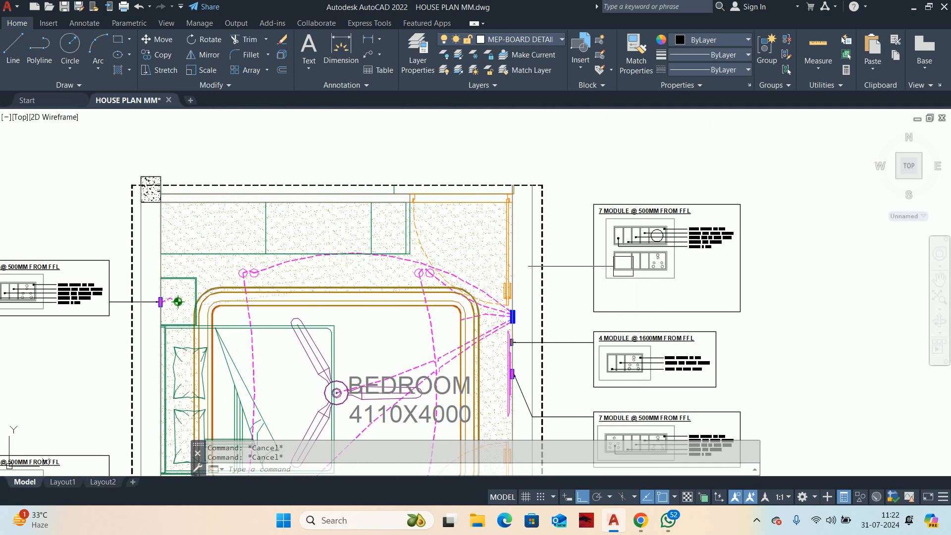
scroll(640, 240, "up", 4)
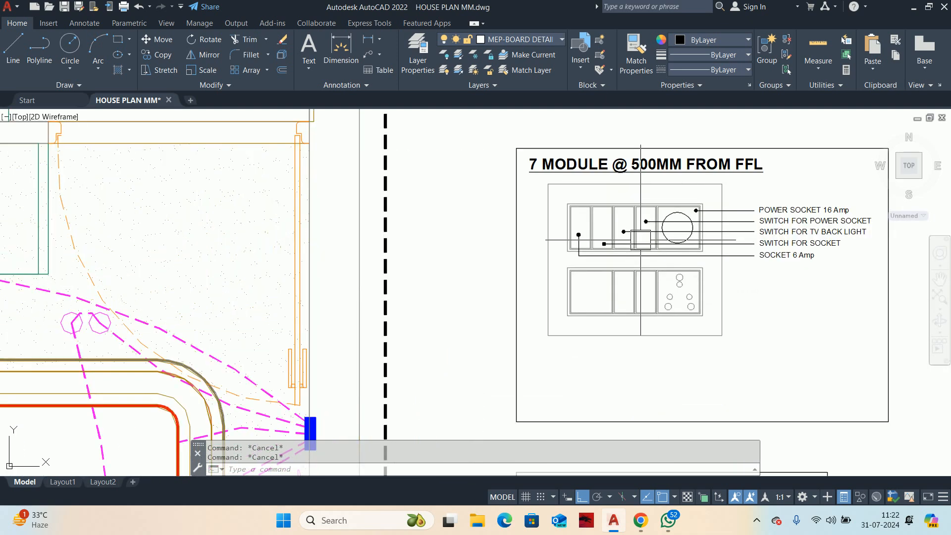
scroll(641, 240, "up", 2)
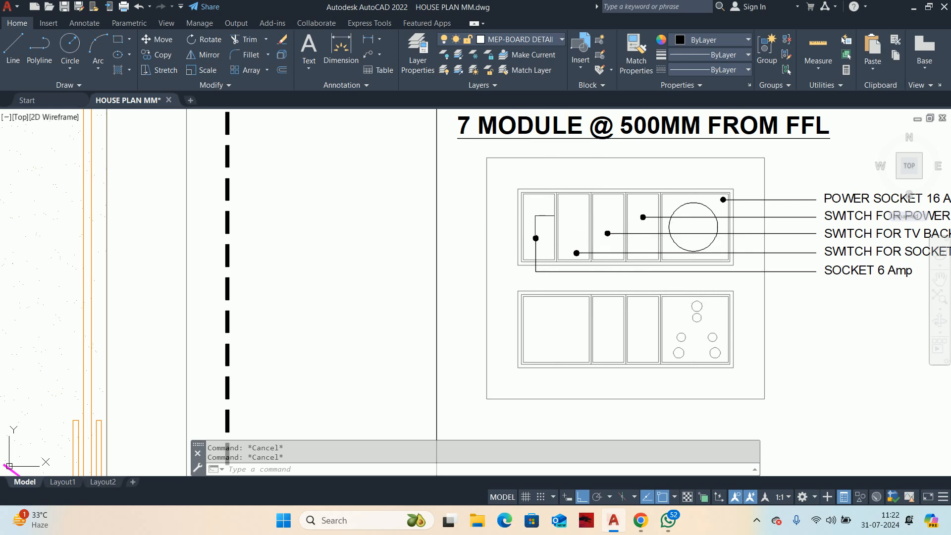
scroll(605, 278, "down", 2)
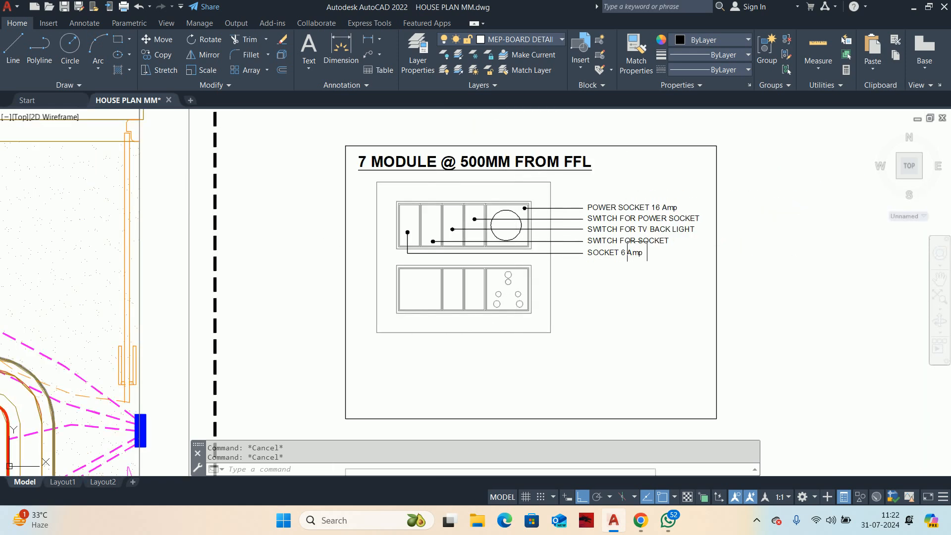
Step: Replace the SOCKET 6 Amp label with SWITCH FOR LED STRIP LIGHT and widen its text frame to fit one line
scroll(636, 250, "up", 4)
double_click(609, 262)
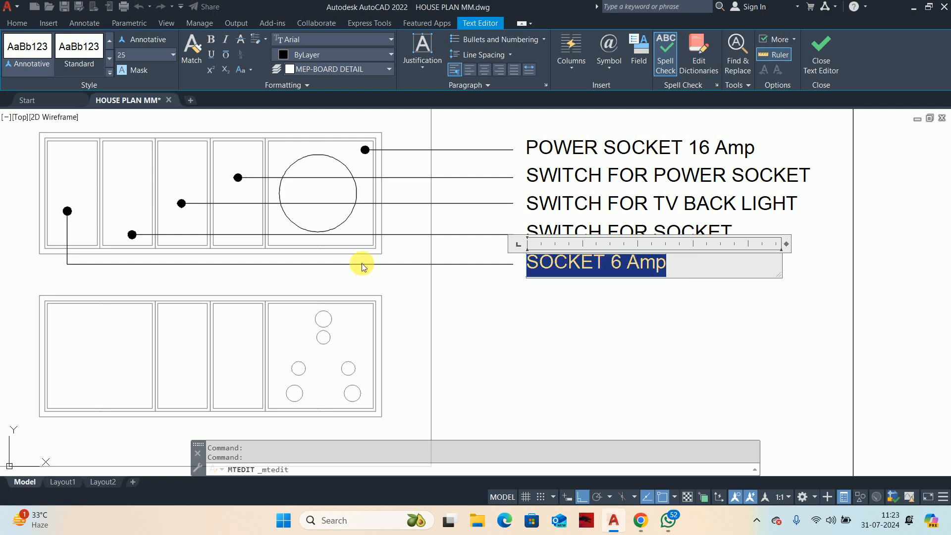
type("LE")
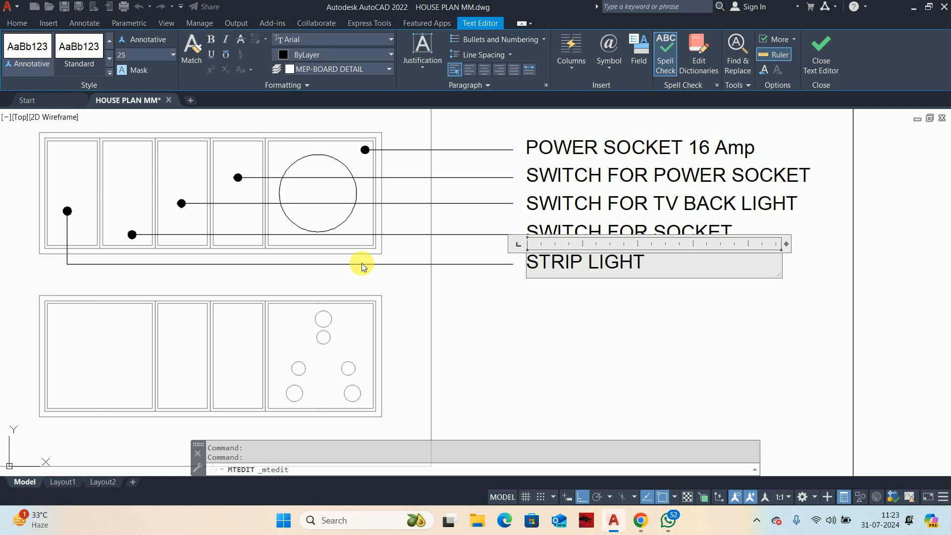
type("SWITCH")
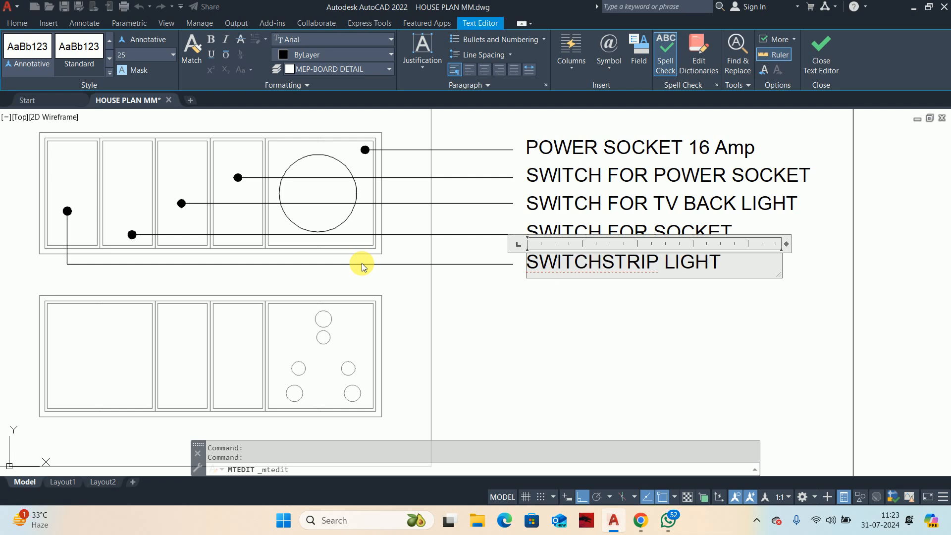
type(" FOR")
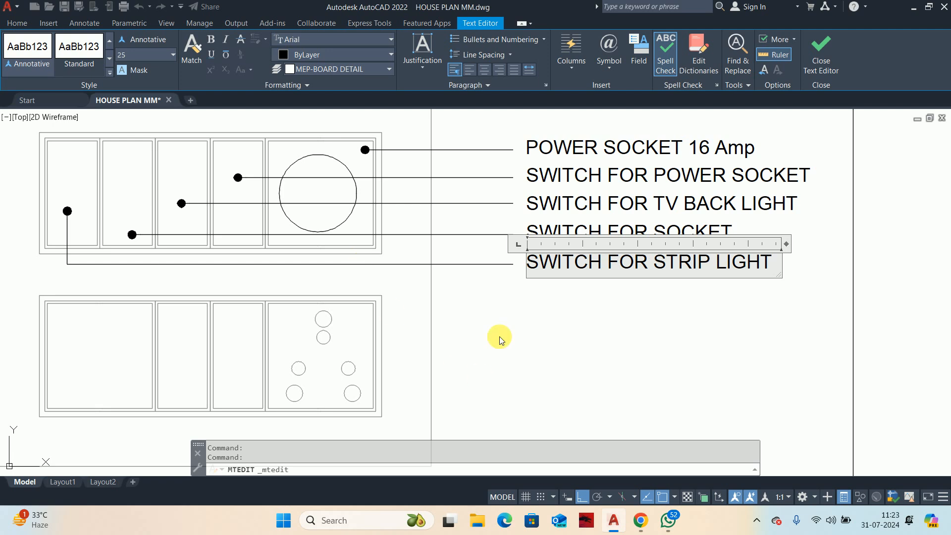
type(" LED")
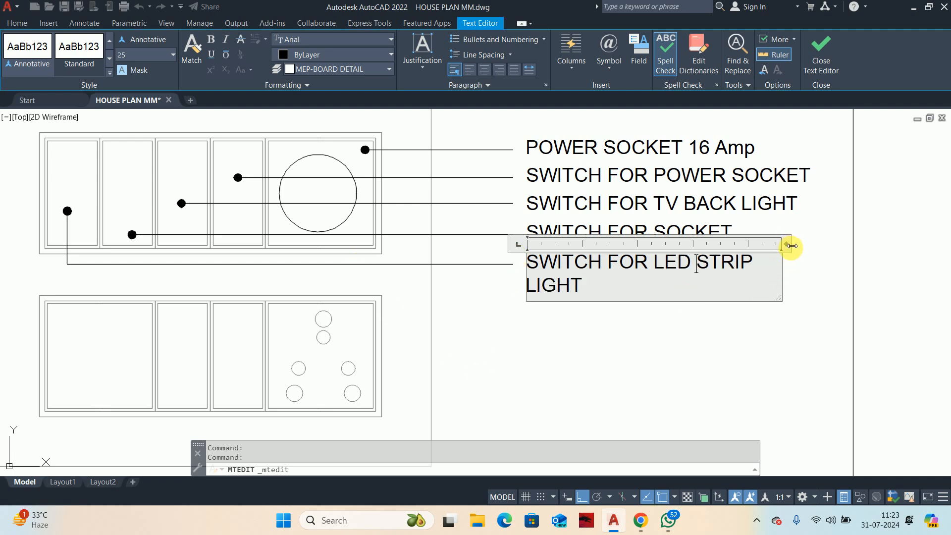
left_click_drag(790, 245, 827, 259)
left_click(756, 340)
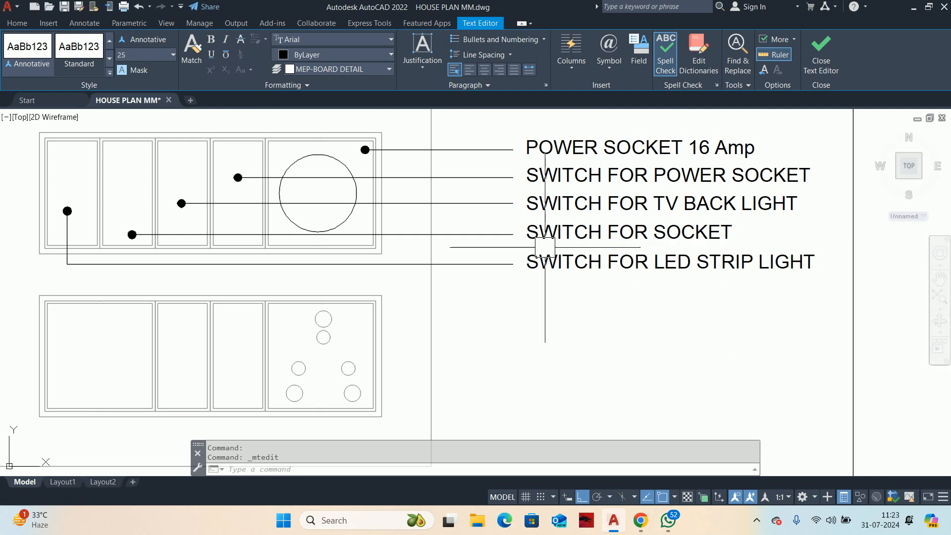
Step: Change the SWITCH FOR SOCKET label to SWITCH FOR CEILING LIGHT
double_click(711, 289)
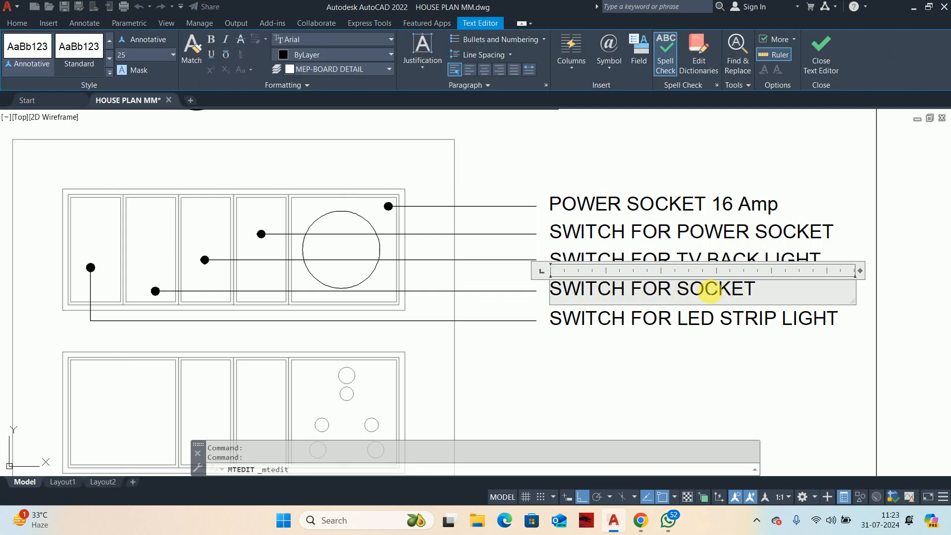
left_click_drag(757, 293, 684, 290)
type("CEILING")
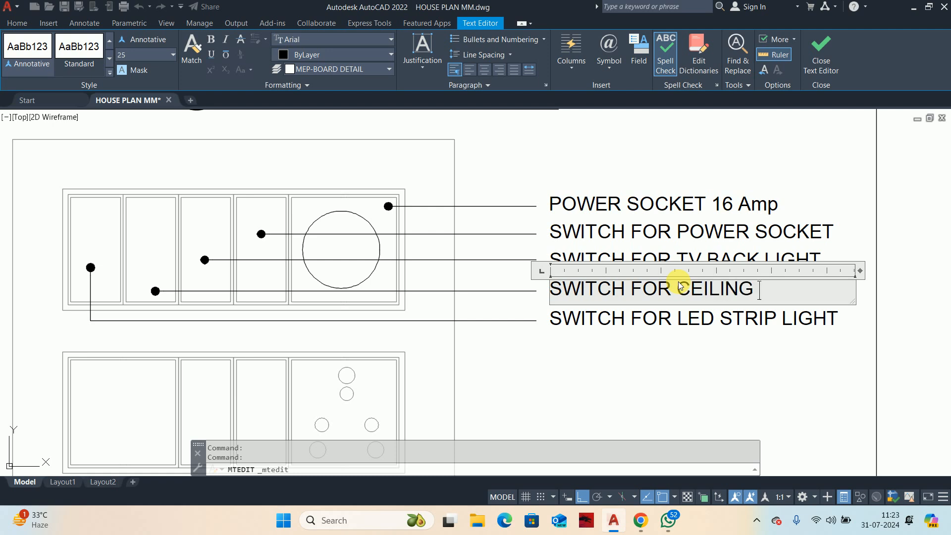
type(" LIGHT")
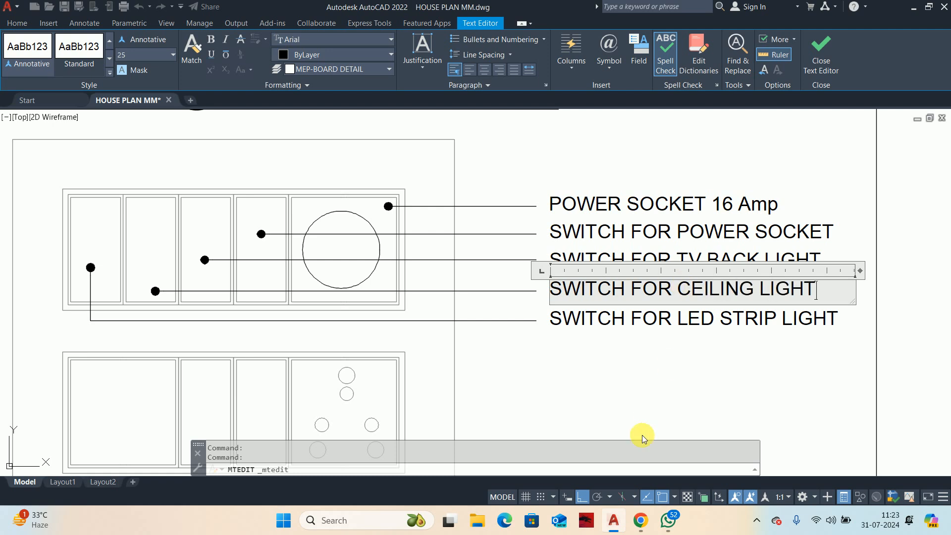
left_click(633, 382)
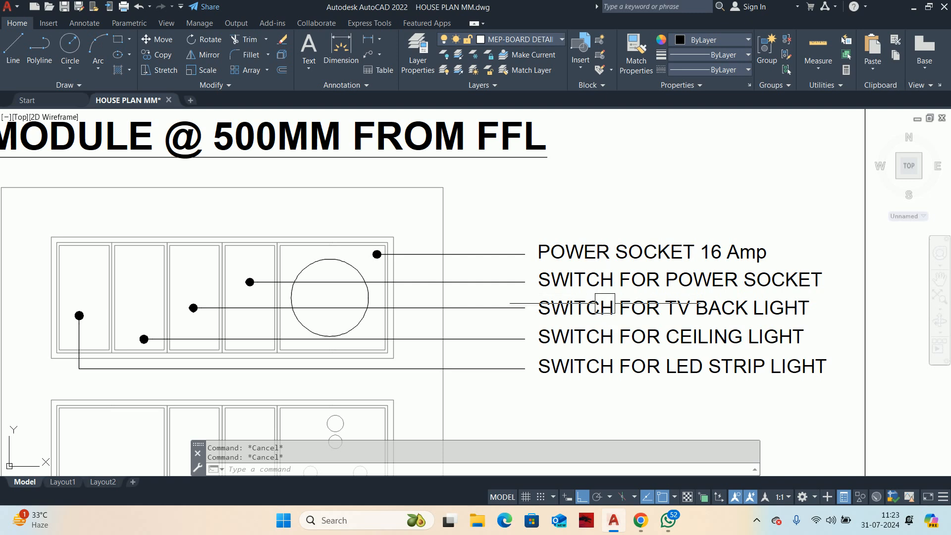
Step: Erase the SWITCH FOR TV BACK LIGHT label and copy the SWITCH FOR CEILING LIGHT label to its leader
left_click(654, 308)
key("Delete")
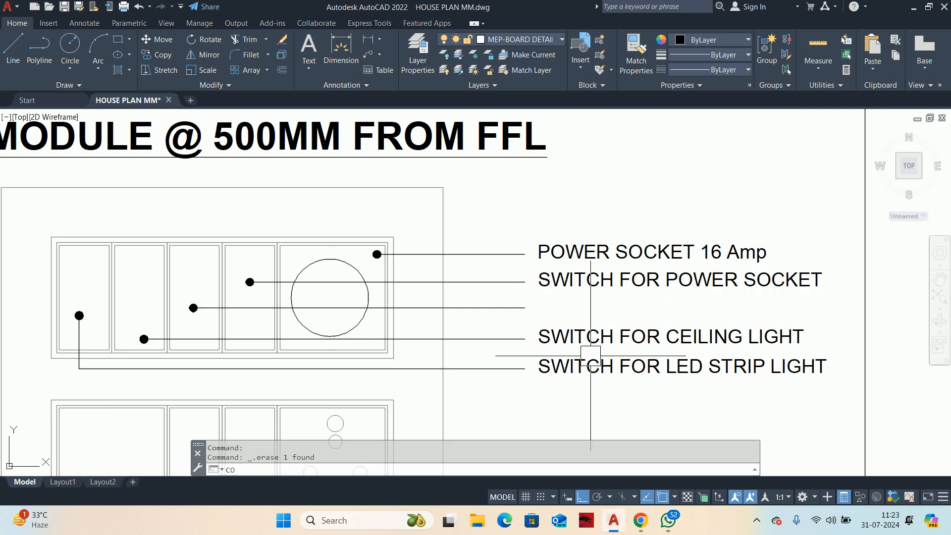
type("co")
key("Return")
left_click(575, 339)
key("Return")
left_click(524, 337)
left_click(523, 308)
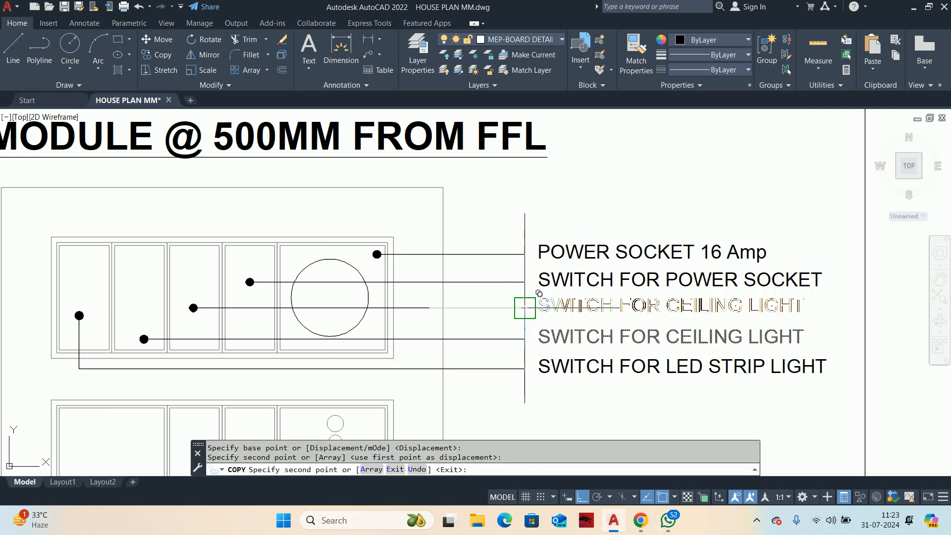
middle_click_drag(522, 308, 548, 342)
key("Escape")
key("Escape")
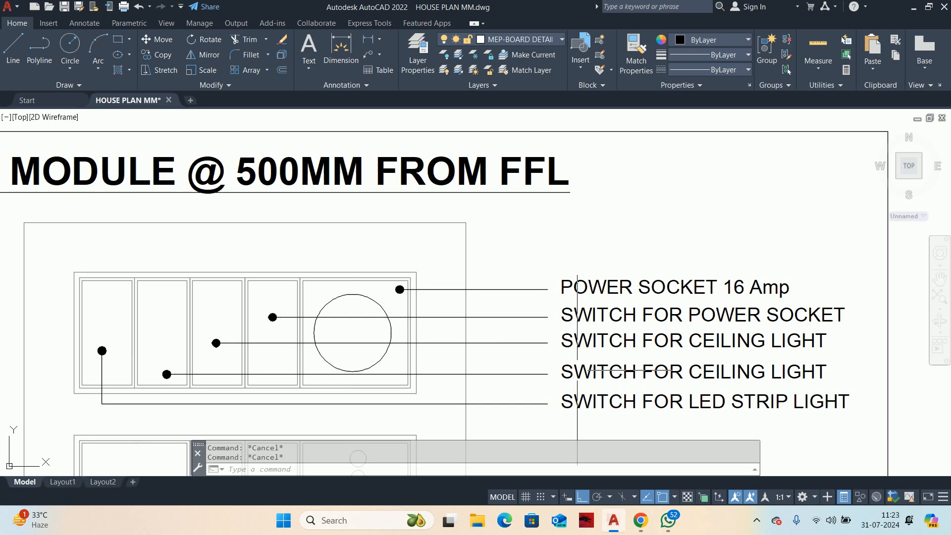
Step: Change the SWITCH FOR POWER SOCKET label to SWITCH FOR FAN
double_click(755, 324)
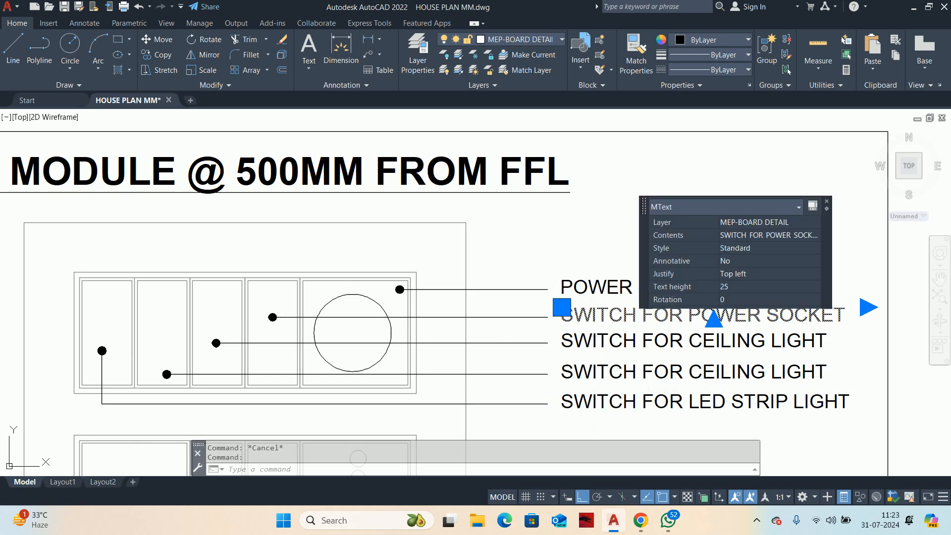
left_click_drag(689, 318, 940, 317)
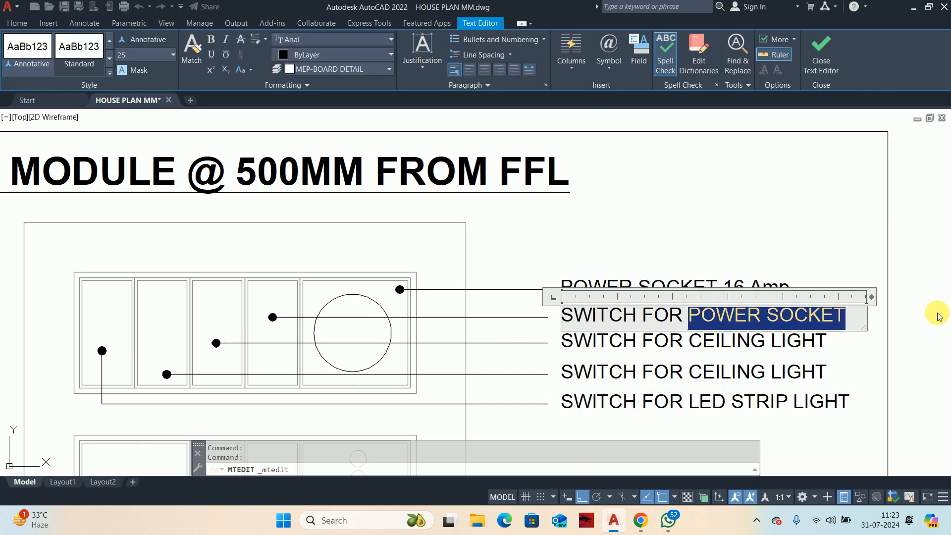
type("FOR FAN")
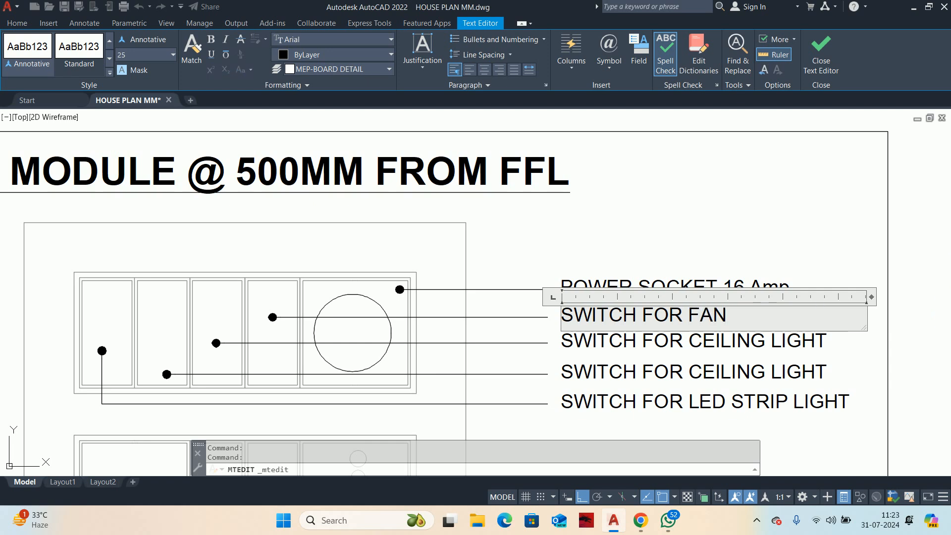
left_click(870, 263)
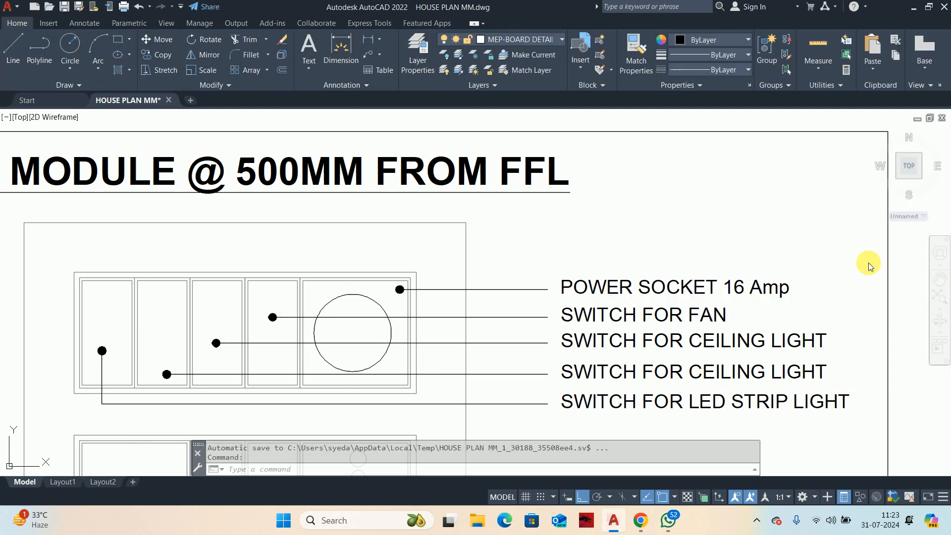
Step: Change the POWER SOCKET 16 Amp label of the upper switchboard row to FAN REGULATOR
double_click(812, 290)
left_click_drag(812, 290, 453, 287)
type("FAN")
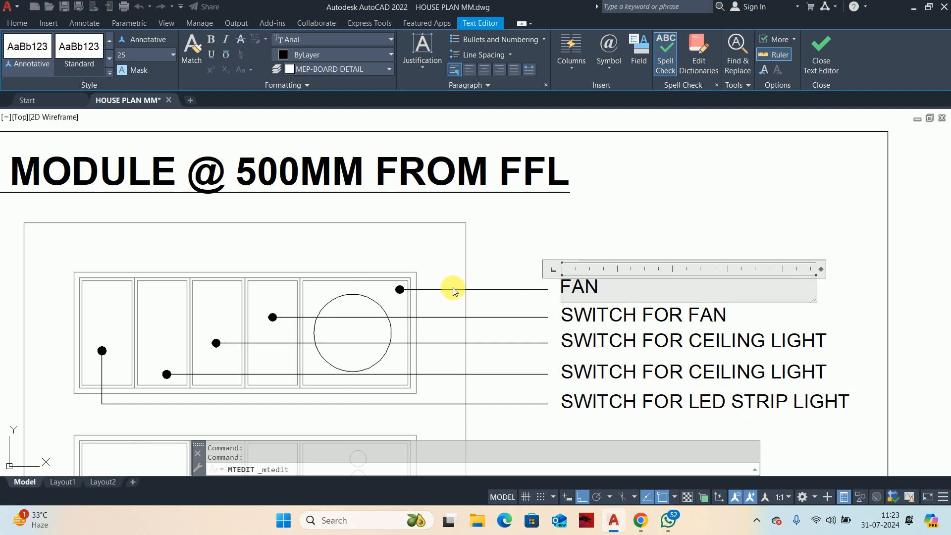
type(" REGULATO")
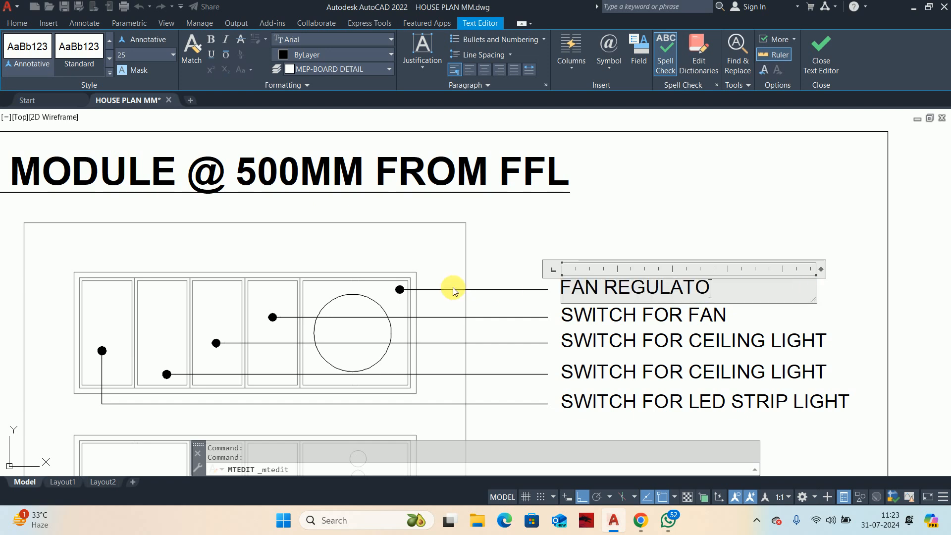
type("R")
left_click(573, 239)
scroll(558, 267, "down", 2)
key("Escape")
key("Escape")
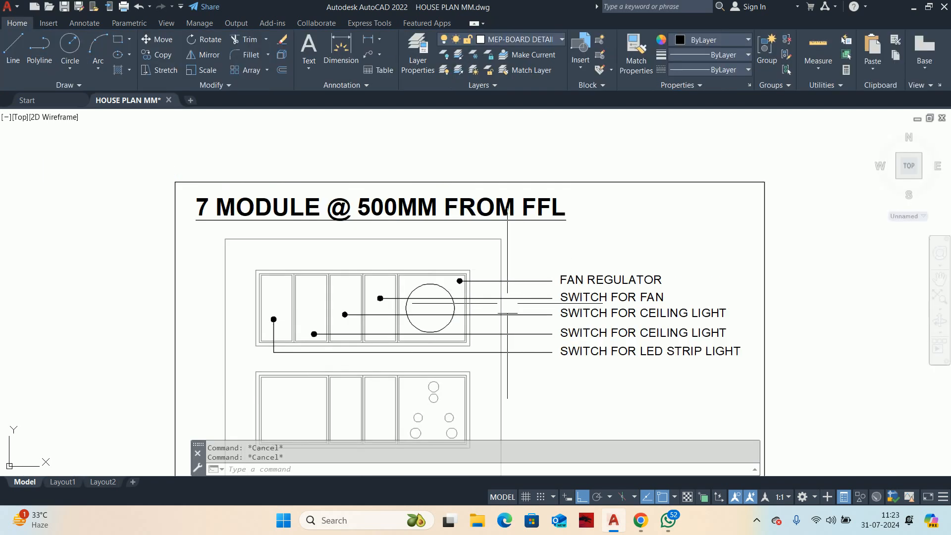
Step: Copy the five leaders and labels from the single-row 7 MODULE detail onto the lower row of the two-row switchboard
middle_click_drag(532, 319, 534, 263)
middle_click_drag(526, 340, 521, 316)
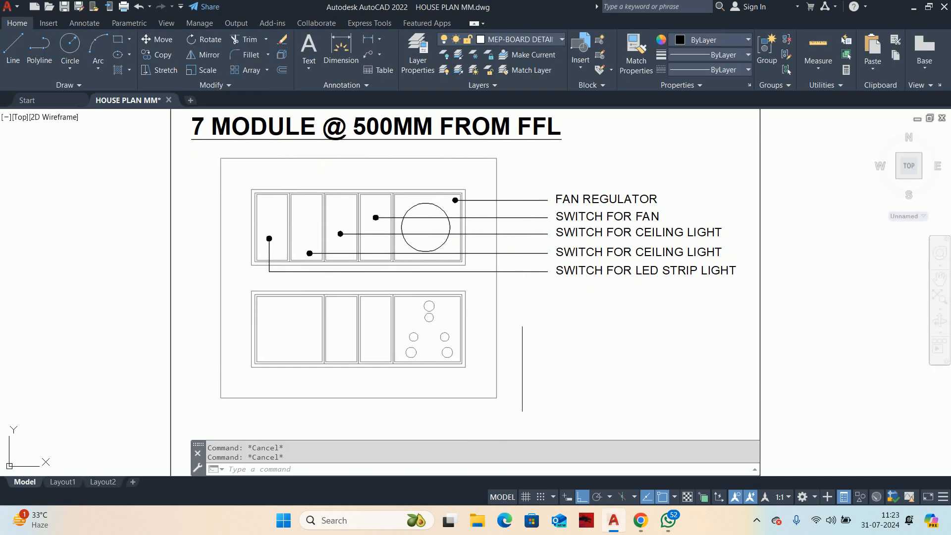
scroll(522, 316, "down", 3)
type("co")
key("space")
scroll(525, 259, "down", 2)
scroll(547, 361, "up", 2)
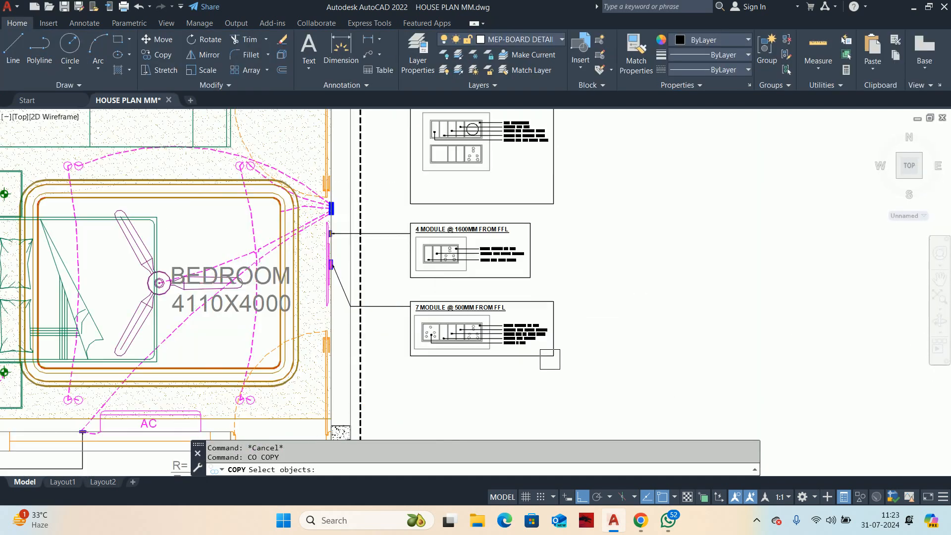
scroll(547, 349, "up", 5)
left_click(489, 363)
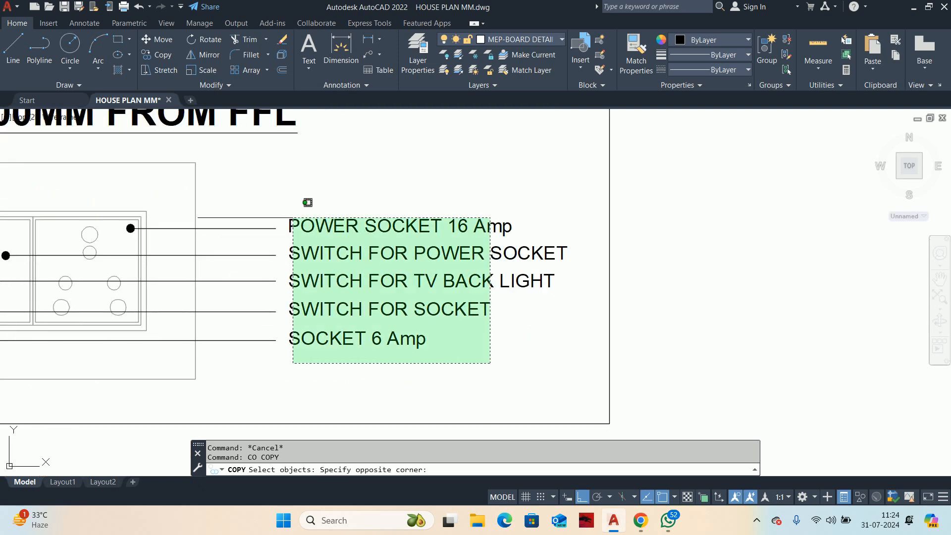
left_click(255, 198)
middle_click_drag(185, 206, 420, 272)
key("space")
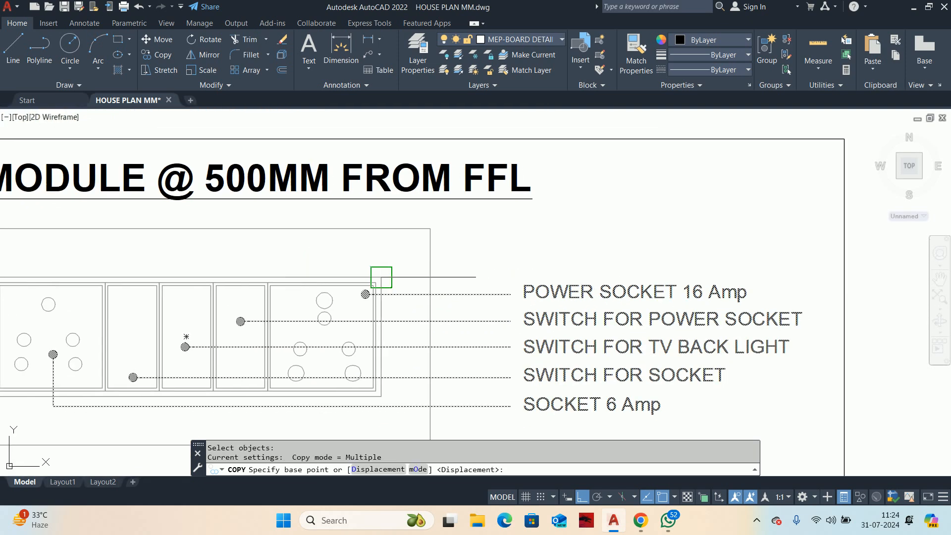
left_click(381, 277)
scroll(420, 195, "down", 2)
middle_click_drag(420, 195, 377, 397)
scroll(381, 394, "down", 5)
middle_click_drag(392, 262, 396, 365)
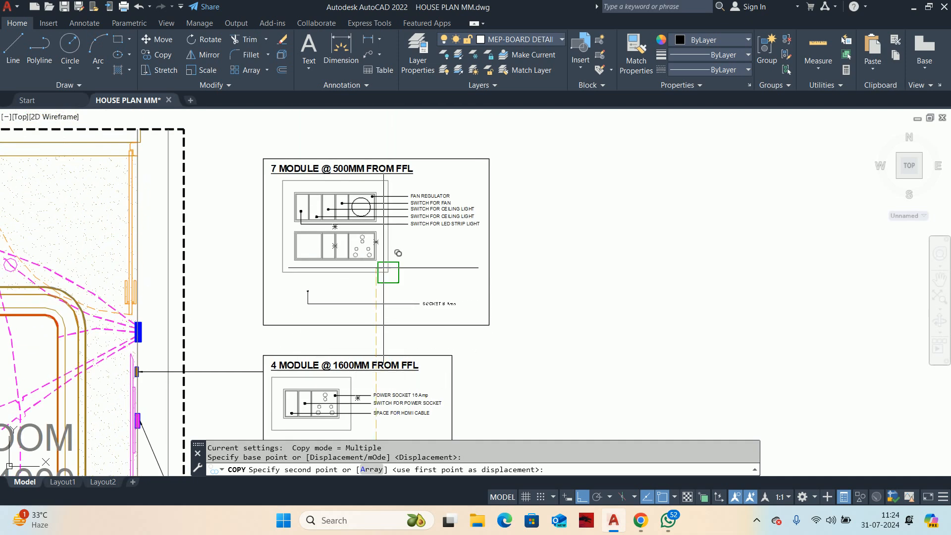
scroll(374, 236, "up", 6)
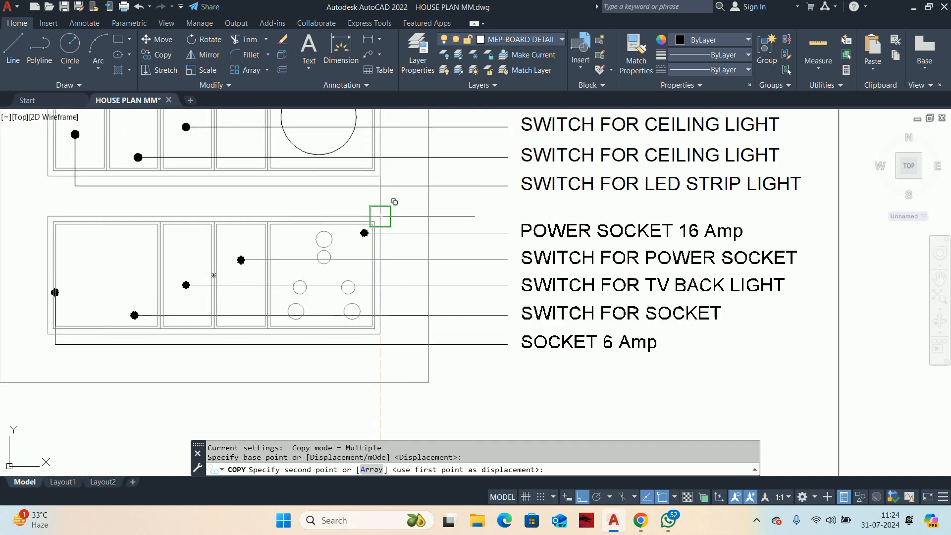
left_click(380, 217)
key("Escape")
key("Escape")
key("Escape")
Step: Change the SWITCH FOR TV BACK LIGHT label to SWITCH FOR EMERGENCY LIGHT and widen its text frame to fit one line
middle_click_drag(621, 302, 539, 303)
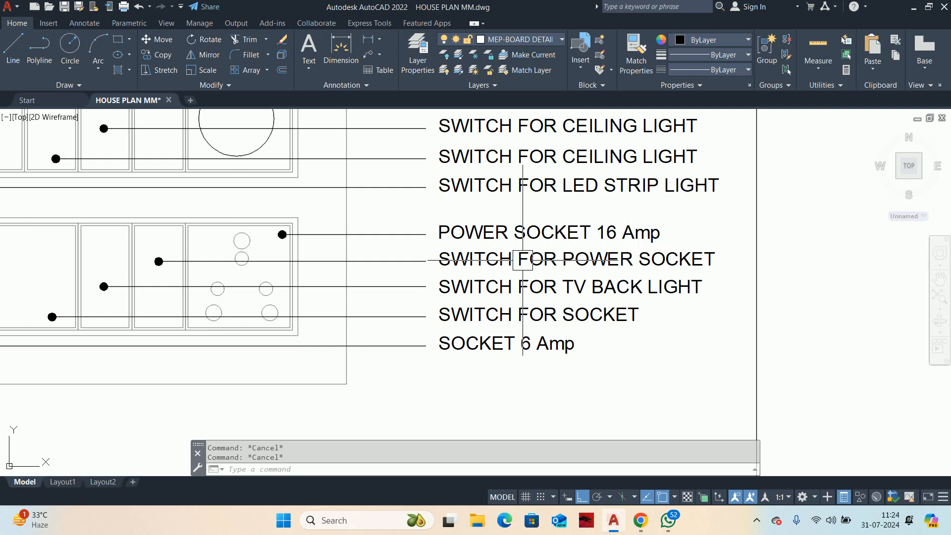
middle_click_drag(522, 260, 648, 239)
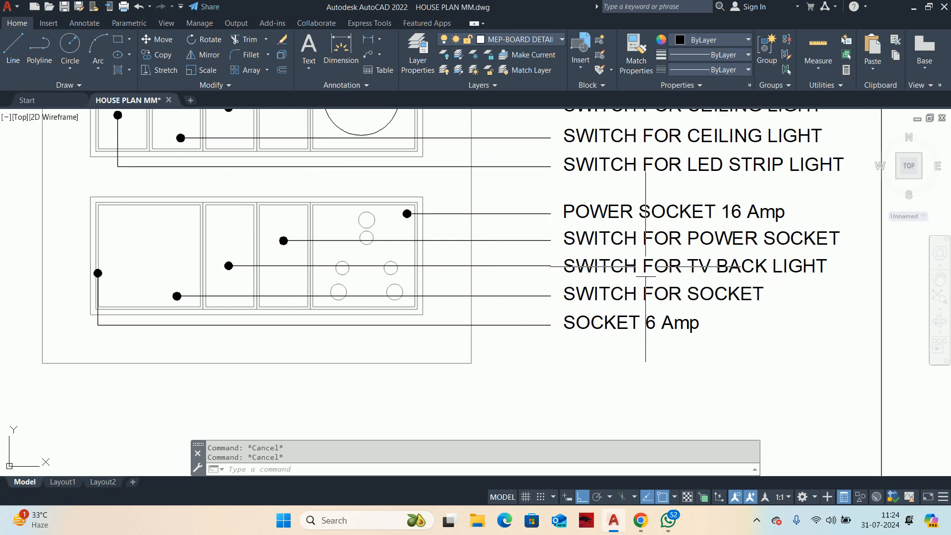
double_click(699, 268)
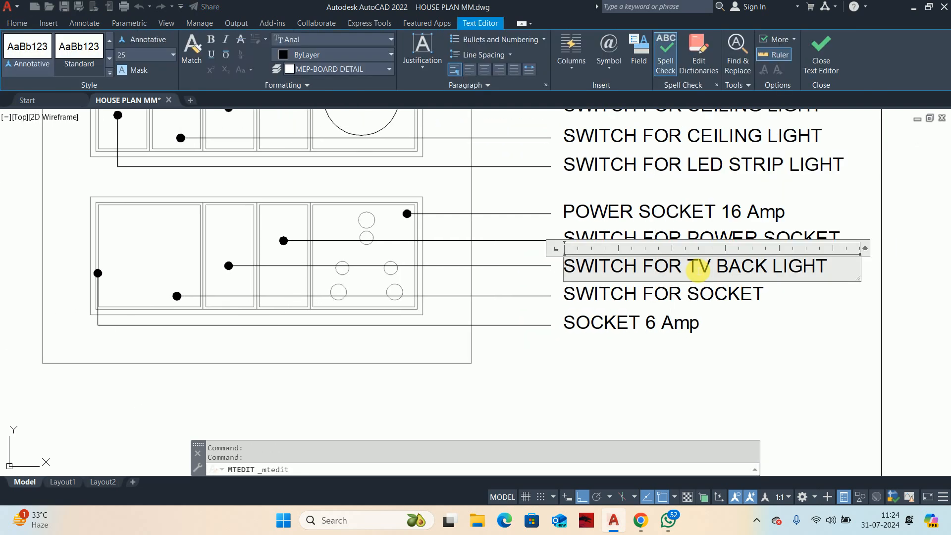
left_click_drag(698, 268, 874, 291)
key("BackSpace")
key("BackSpace")
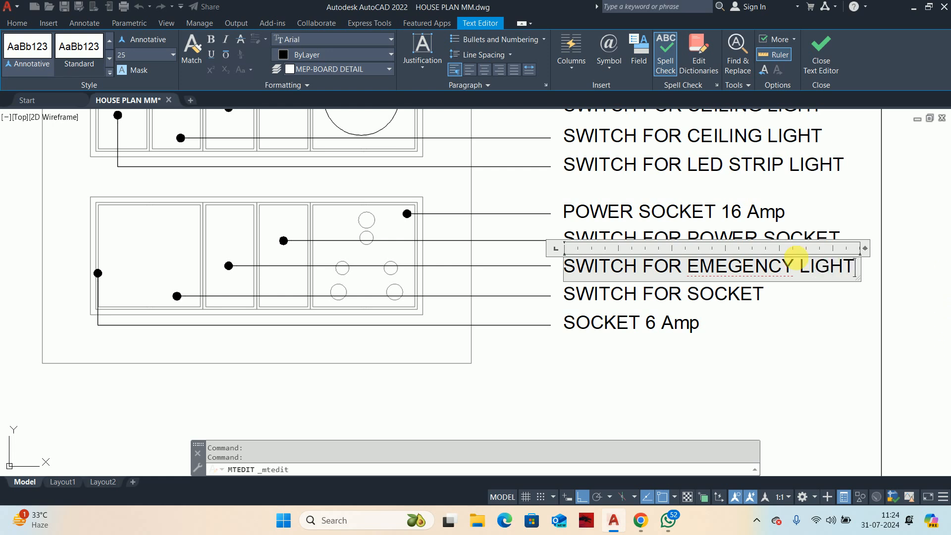
type("R")
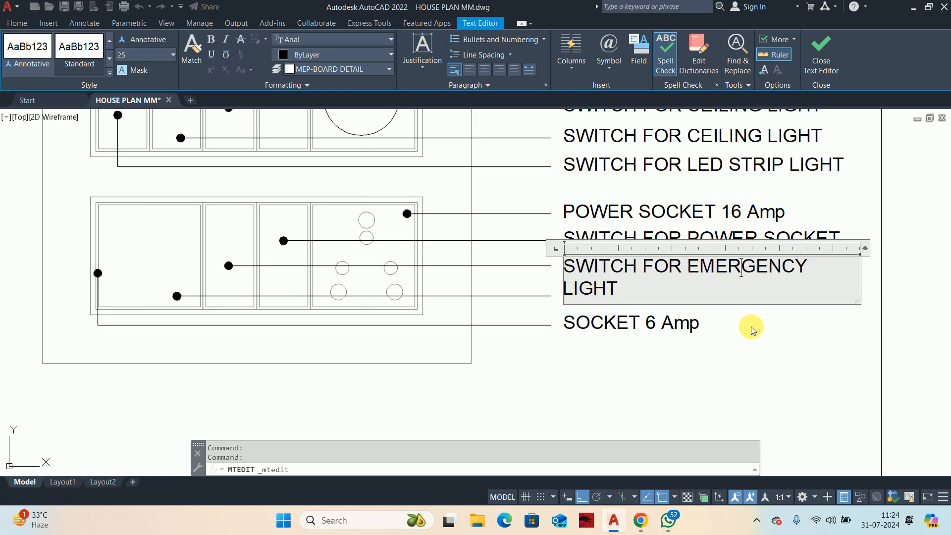
left_click_drag(873, 253, 881, 255)
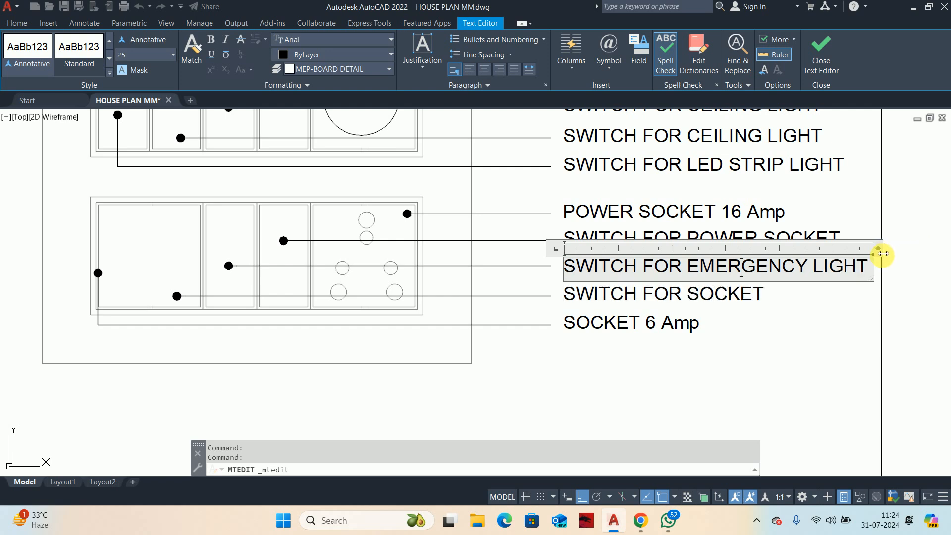
left_click(661, 368)
Step: Erase the SOCKET 6 Amp label and its leader from the lower switchboard row
mouse_move(661, 369)
middle_mouse_down()
mouse_move(671, 347)
mouse_move(738, 344)
mouse_move(722, 335)
middle_mouse_up()
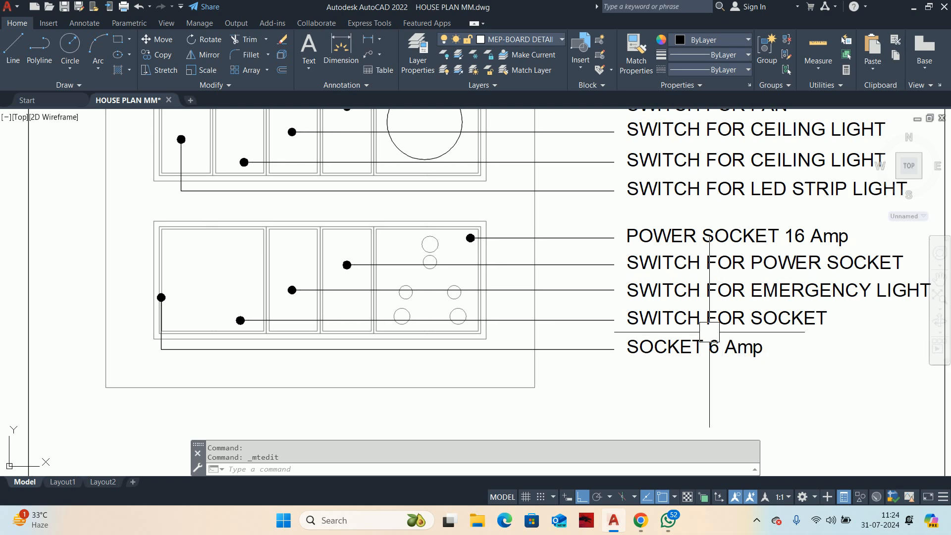
left_click(695, 347)
key("Delete")
left_click(575, 350)
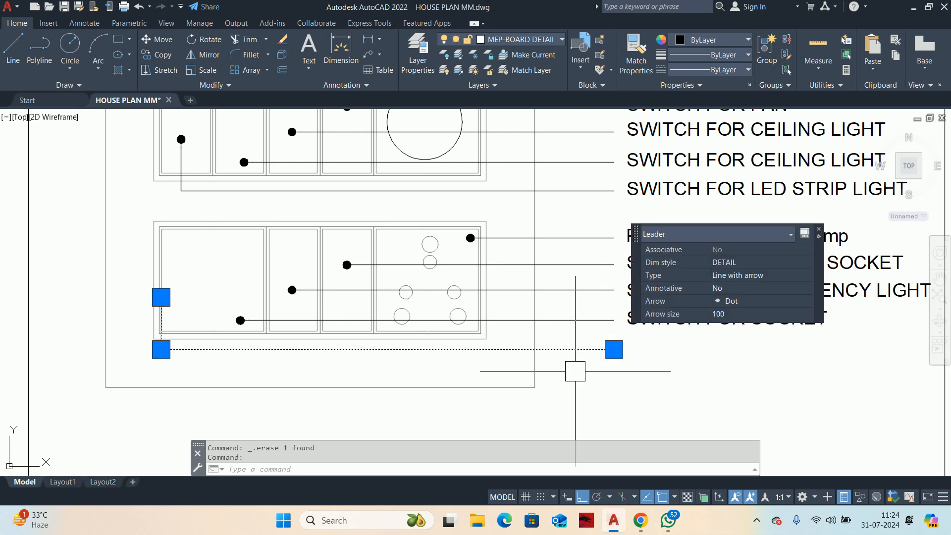
key("Delete")
Step: Change the SWITCH FOR SOCKET label in the lower row to DOUBLE POLE 32 Amp MCB FOR AC
left_click(690, 329)
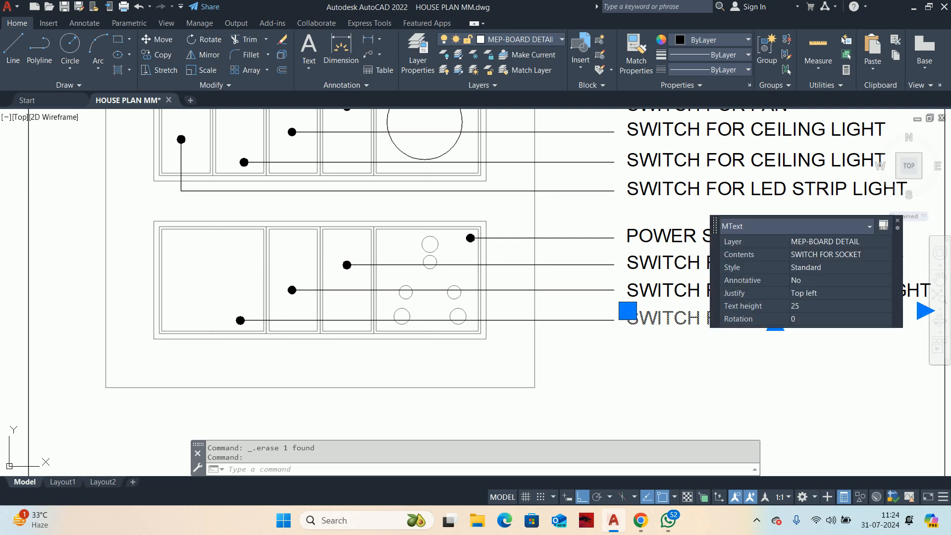
double_click(693, 332)
key("ctrl+a")
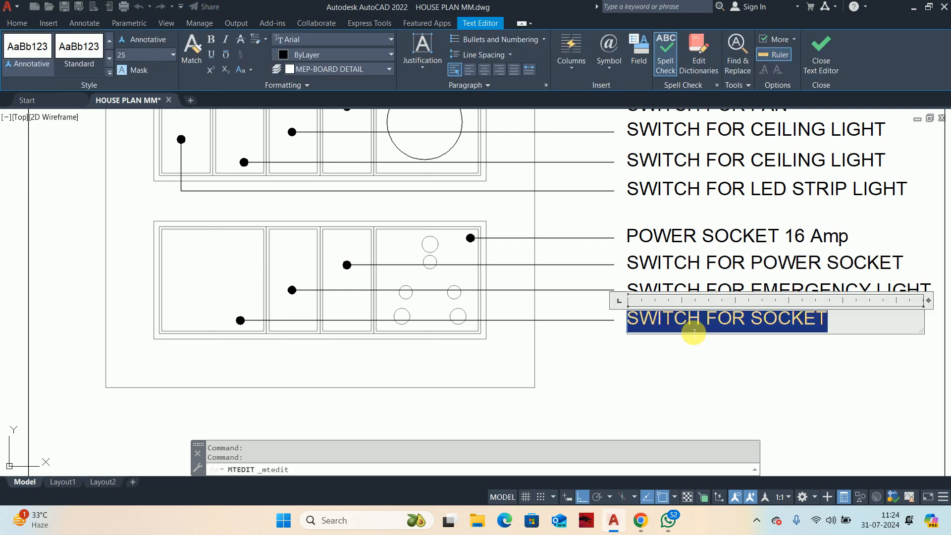
type("DOUBLE POLE 32 Amp MCB")
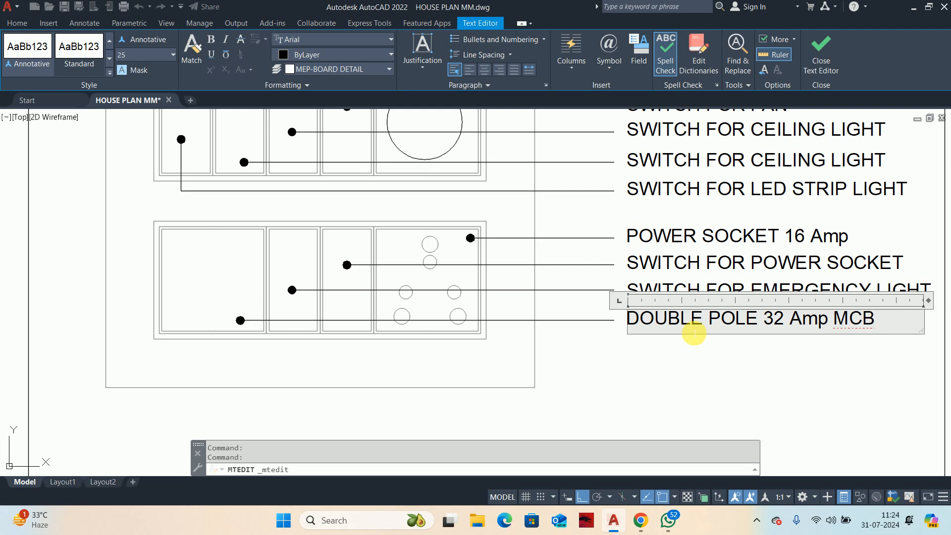
type("AC")
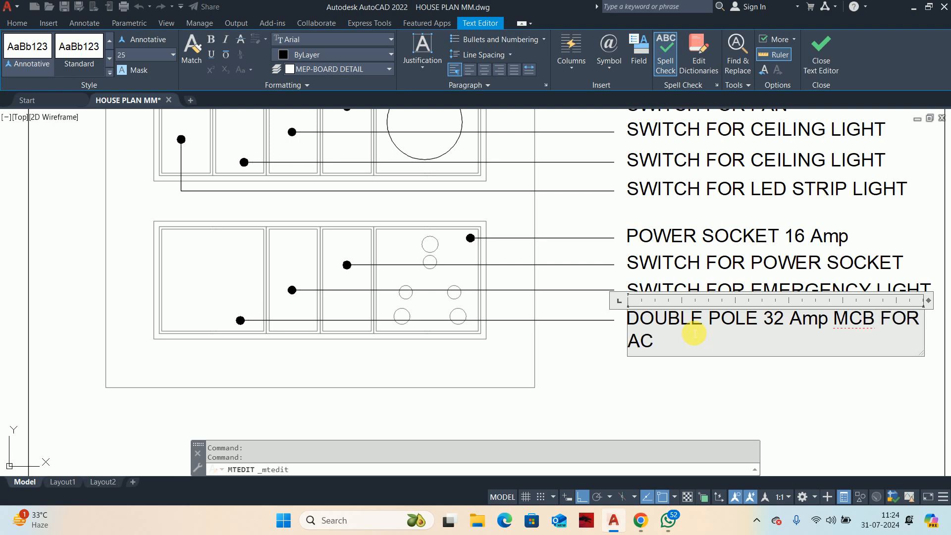
key("Escape")
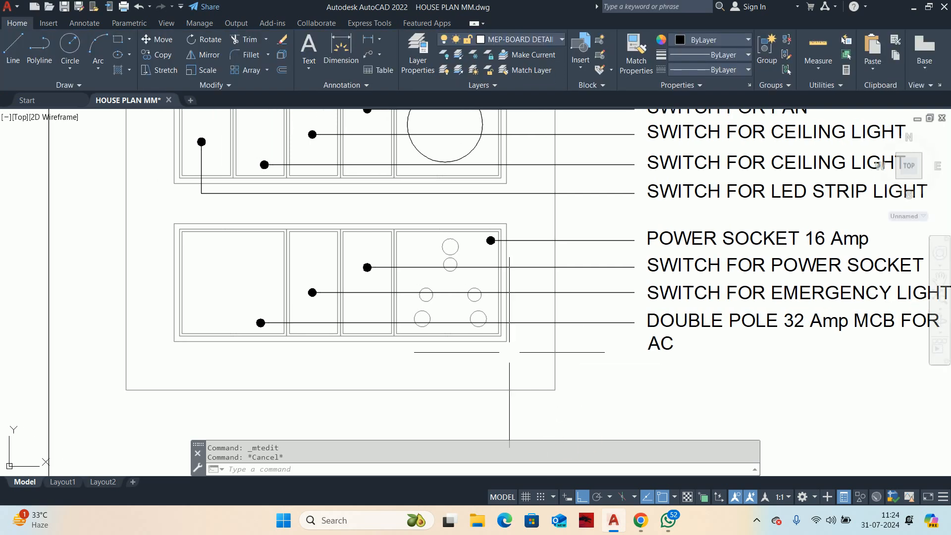
Step: Stretch the MCB leader so its dot sits midway across the double-width module of the lower row
left_click(527, 329)
left_click(259, 322)
scroll(262, 323, "up", 2)
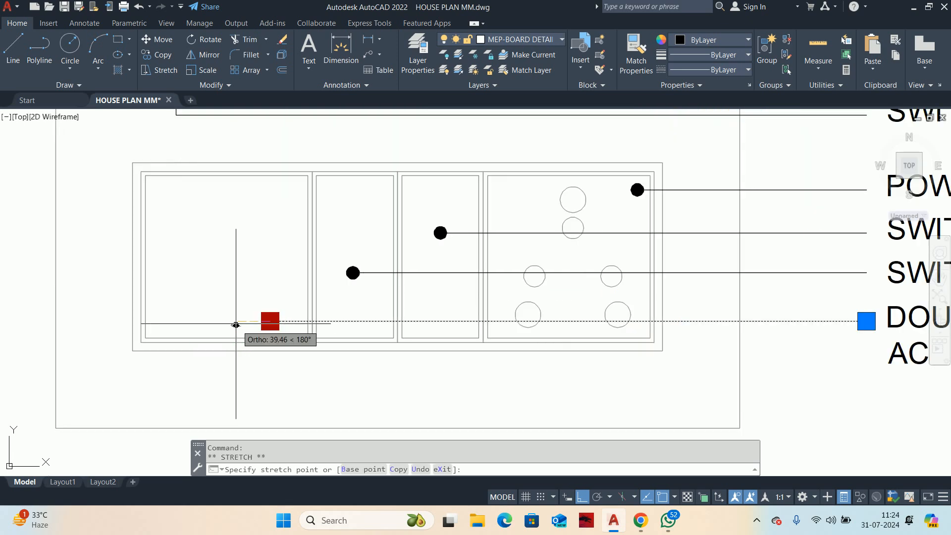
key("Escape")
key("Escape")
Step: Stretch the upper part of the two-row switchboard detail downward to shorten the empty space at the base of its frame
scroll(347, 337, "down", 3)
scroll(510, 354, "up", 4)
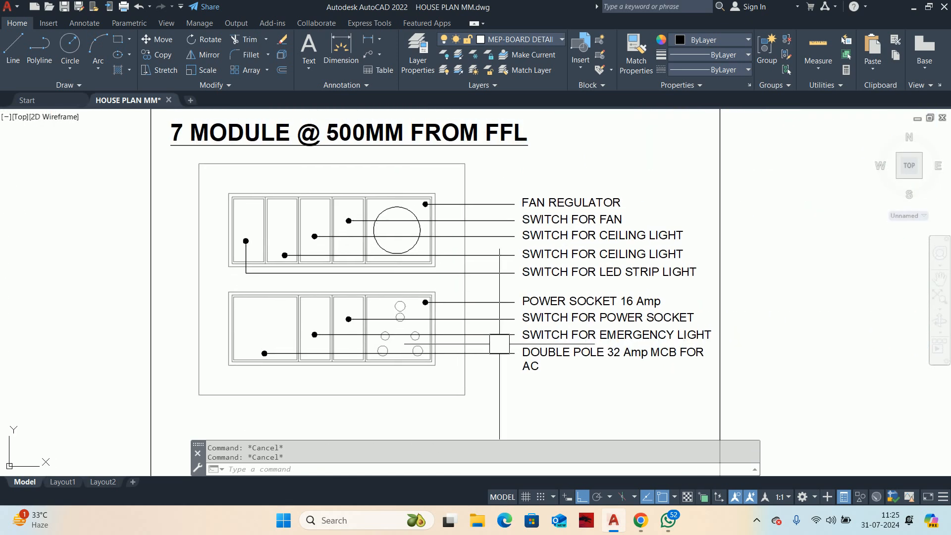
scroll(510, 353, "down", 4)
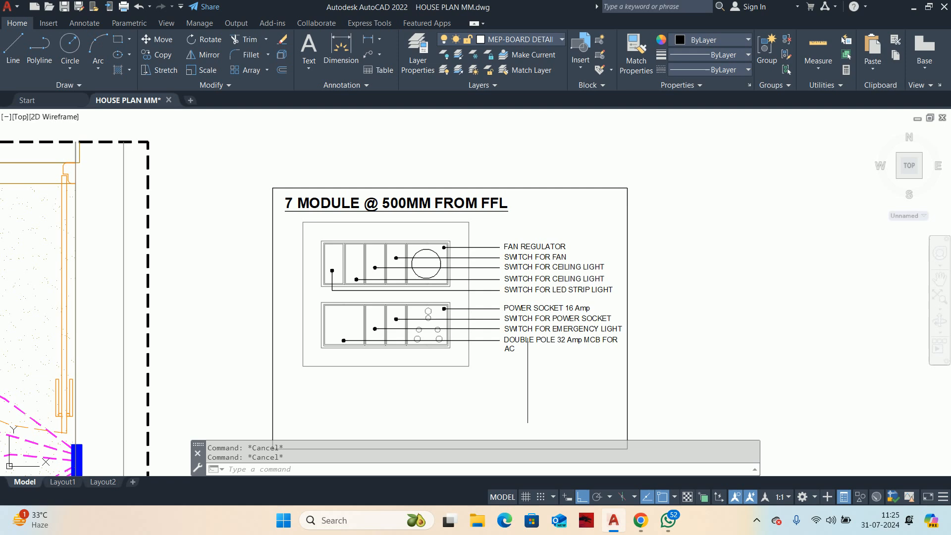
scroll(524, 341, "down", 2)
scroll(524, 341, "up", 5)
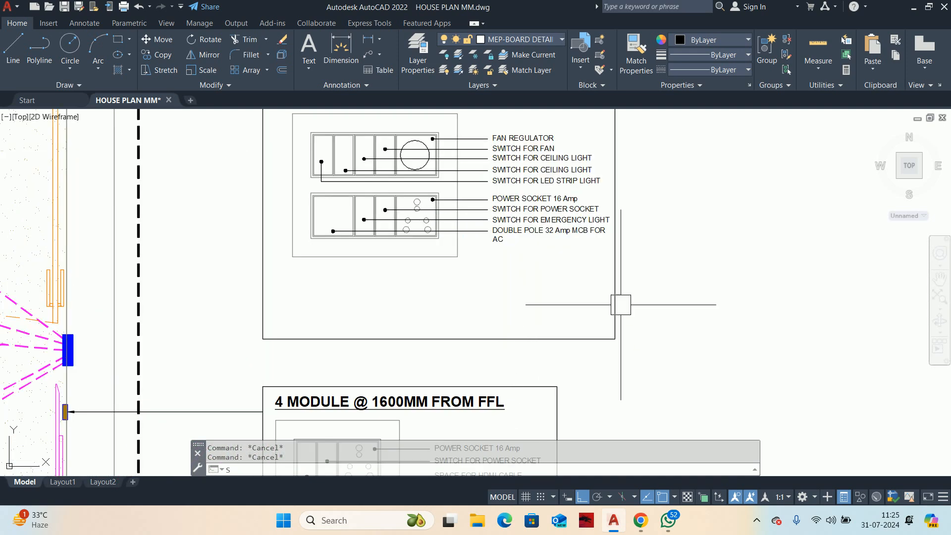
type("s")
key("Return")
left_click(661, 289)
scroll(326, 223, "down", 4)
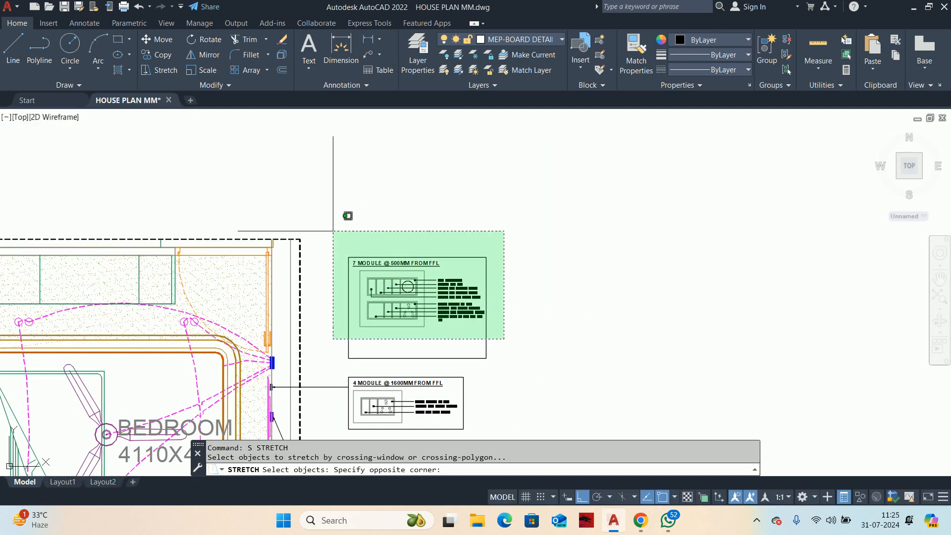
left_click(349, 228)
left_click(620, 262)
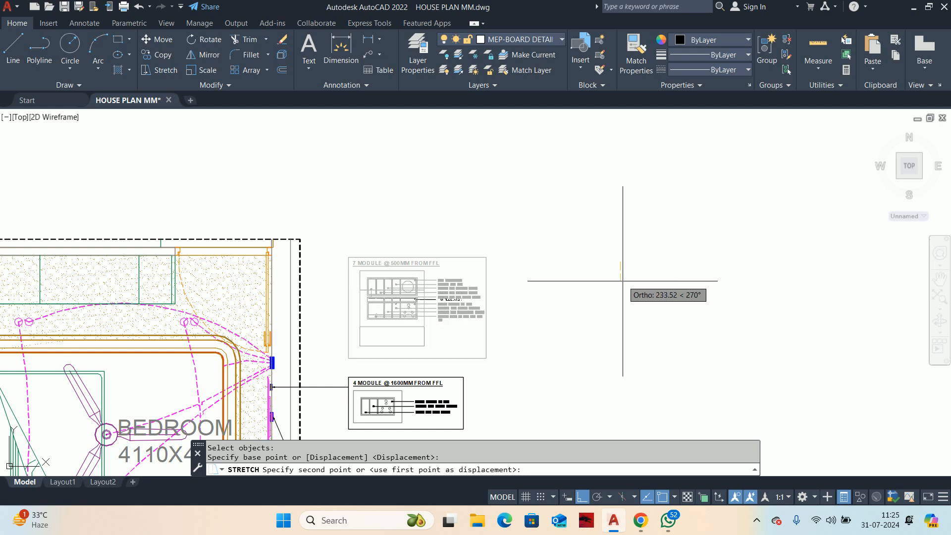
key("Escape")
key("Escape")
scroll(431, 218, "up", 4)
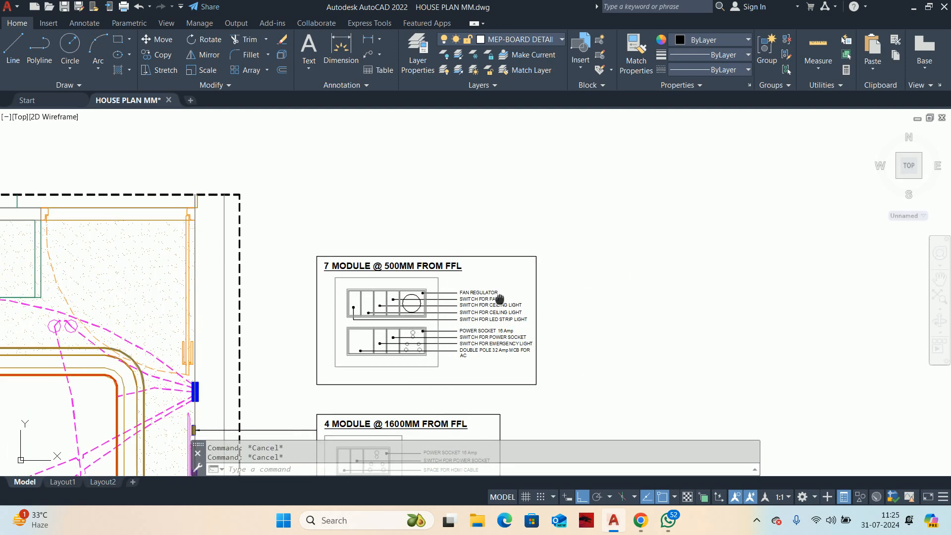
Step: Change the two-row switchboard detail's title to 12 MODULE @ 1200MM FROM FFL
double_click(368, 236)
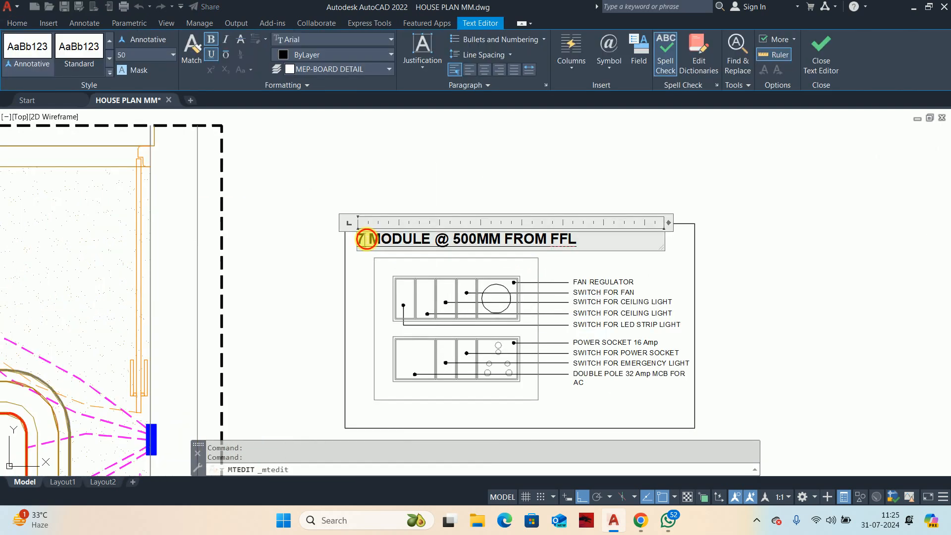
left_click_drag(366, 239, 341, 245)
type("12")
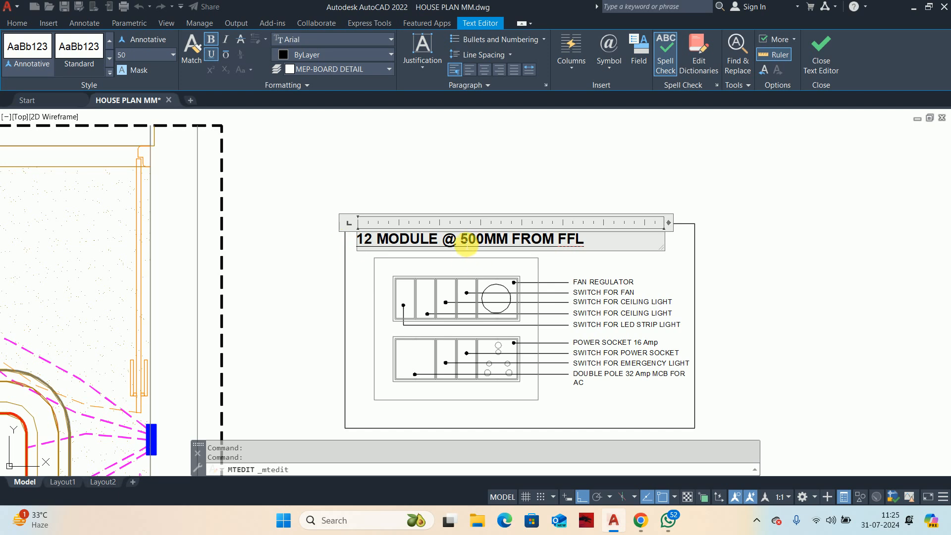
type("12")
left_click(773, 368)
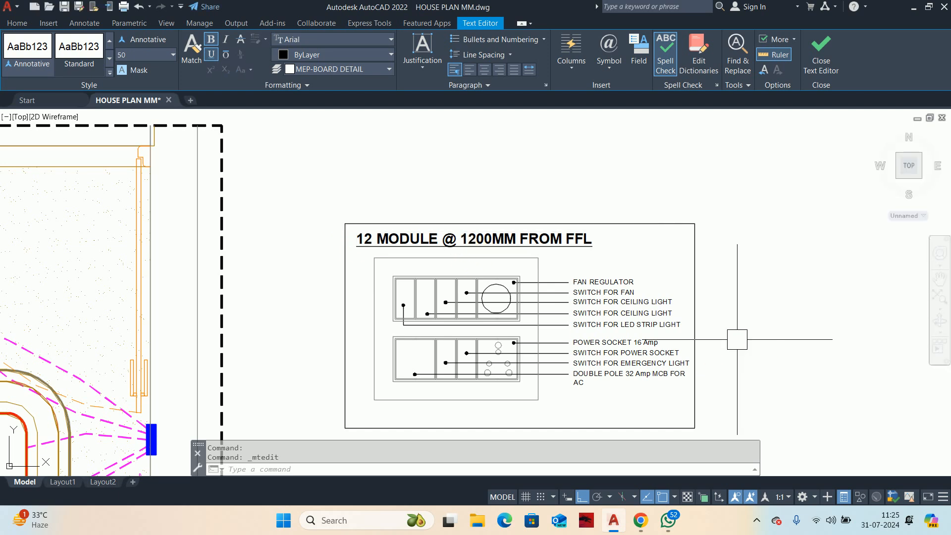
scroll(627, 250, "down", 2)
key("Escape")
key("Escape")
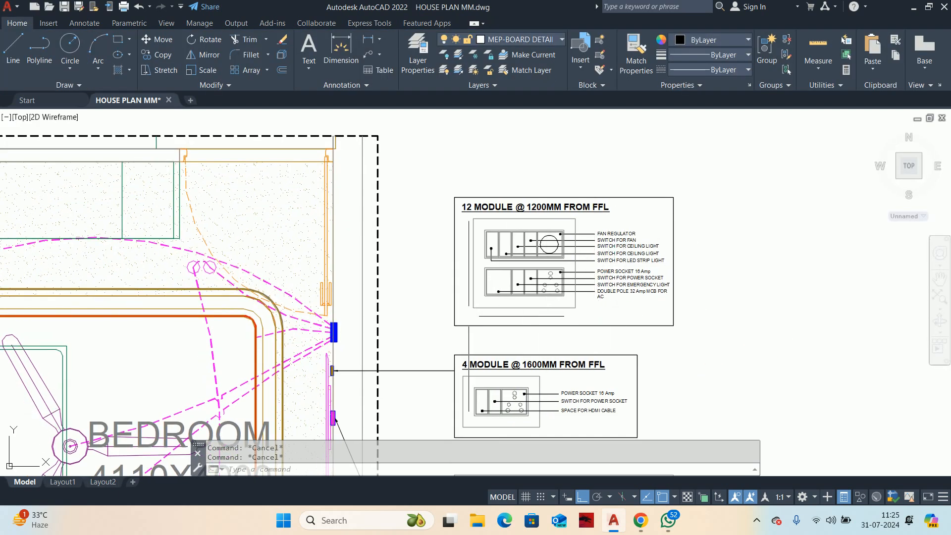
Step: Draw a leader from the blue switchboard on the bedroom plan's upper right wall to the 12 MODULE detail frame
type("le")
key("Return")
scroll(387, 336, "up", 4)
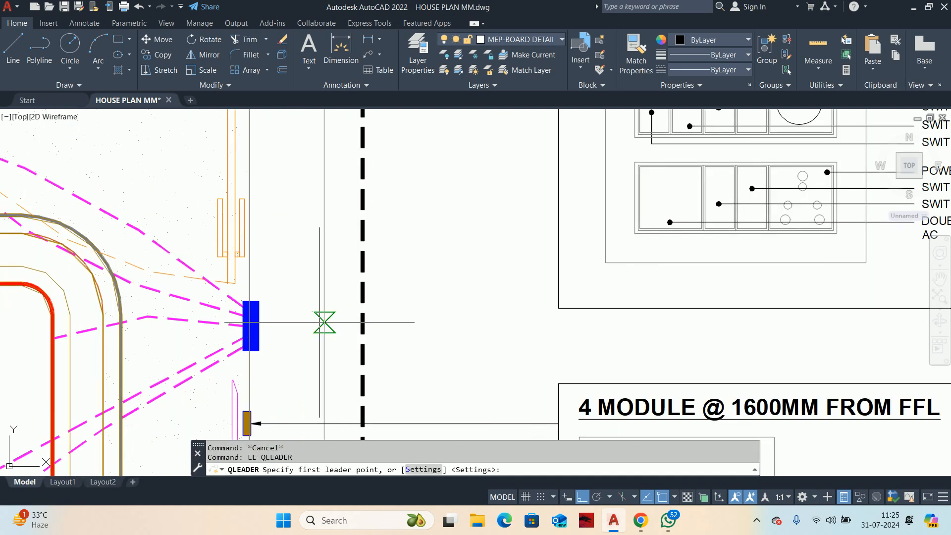
left_click(258, 321)
left_click(363, 183)
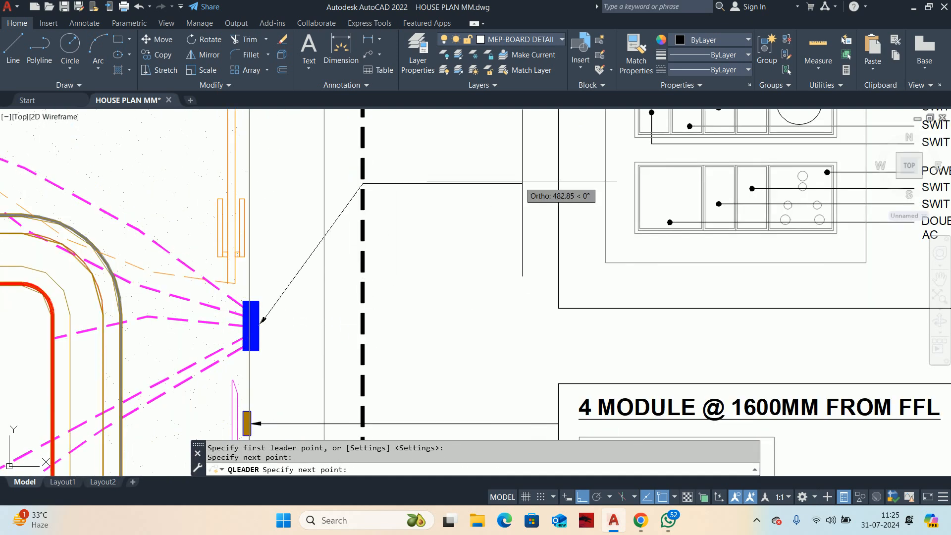
left_click(555, 184)
key("Escape")
key("Escape")
scroll(532, 248, "down", 4)
scroll(553, 273, "down", 5)
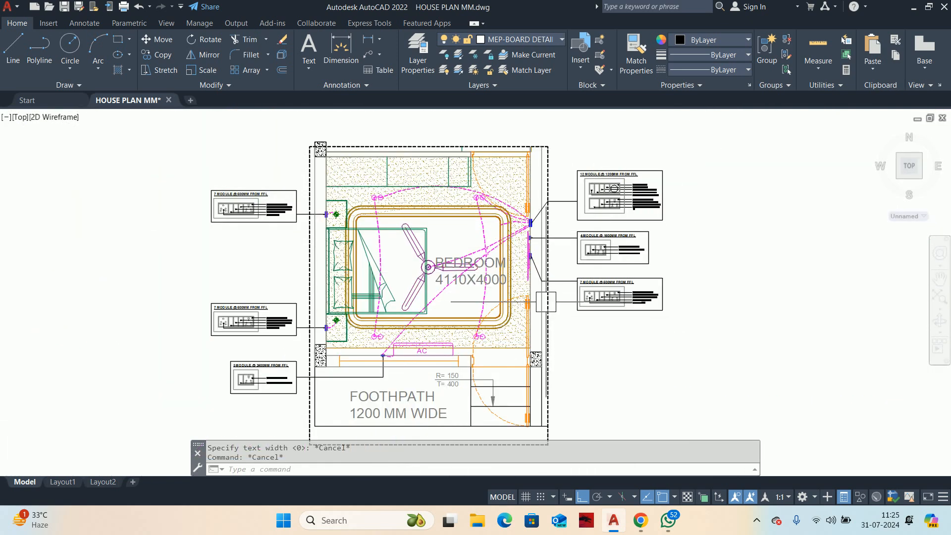
Step: Copy the upper 7 MODULE @ 500MM FROM FFL detail to the empty area left of the plan
scroll(546, 301, "up", 3)
scroll(404, 306, "down", 3)
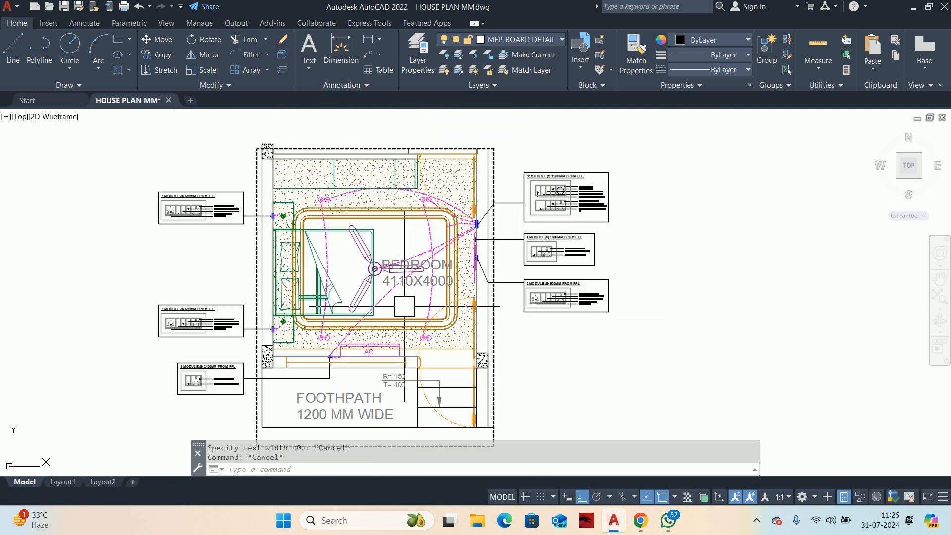
middle_click_drag(407, 313, 456, 311)
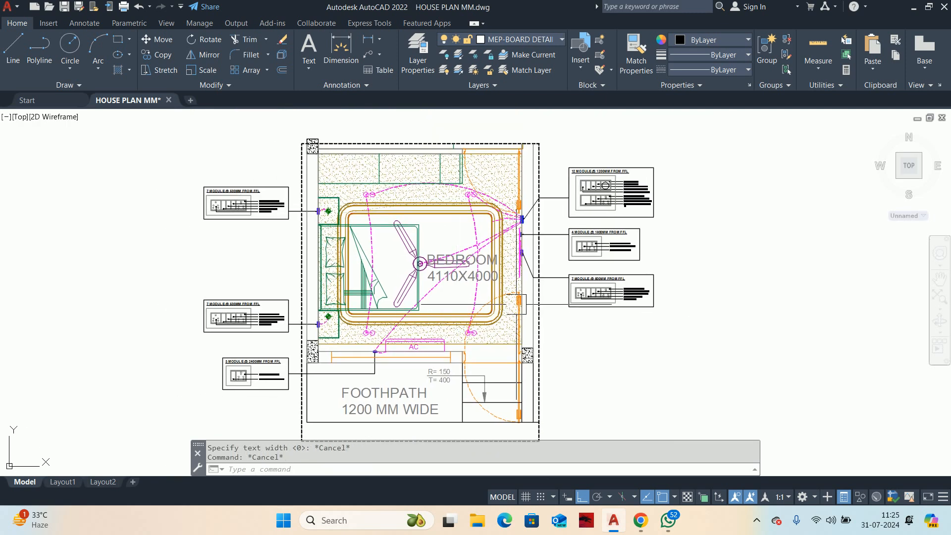
type("CO")
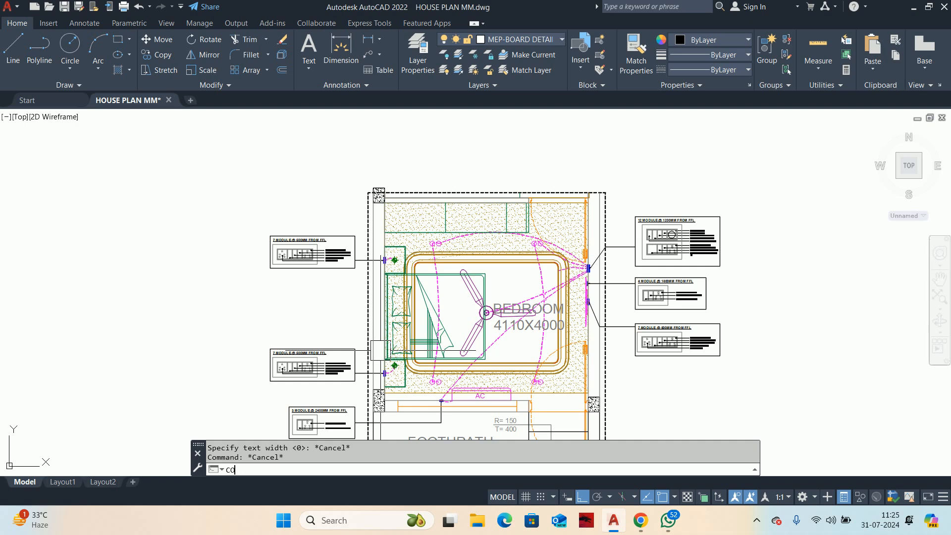
key("Return")
scroll(26, 153, "up", 2)
left_click(249, 203)
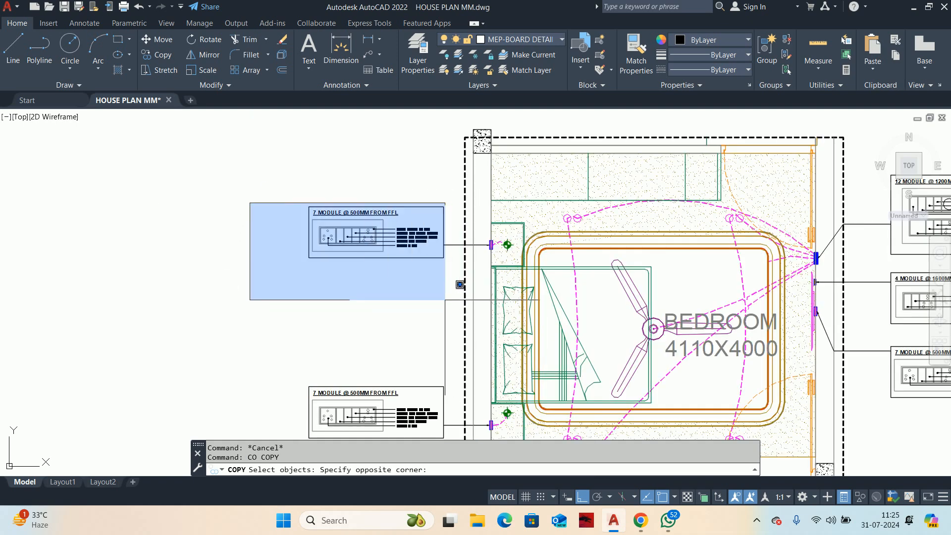
left_click(461, 292)
key("Return")
left_click(412, 306)
scroll(703, 322, "up", 8)
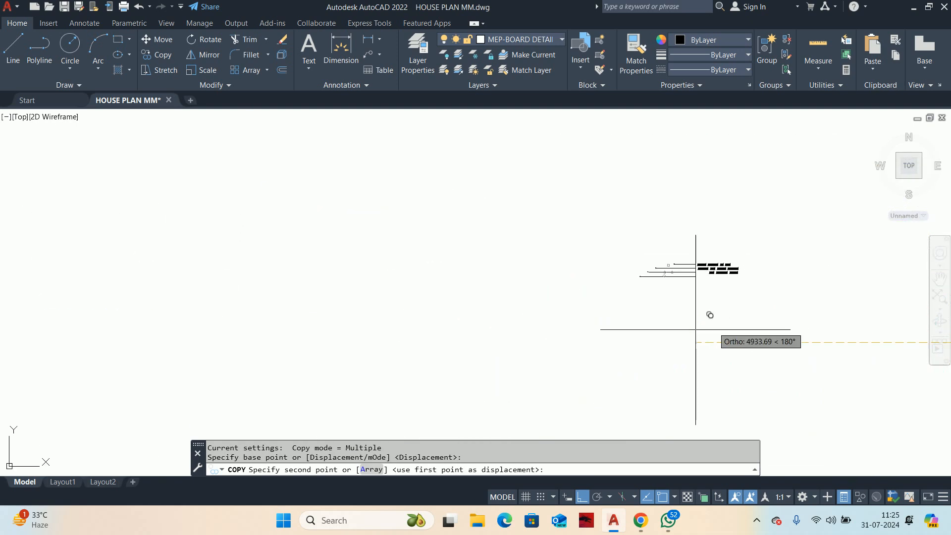
key("Escape")
key("Escape")
scroll(741, 319, "up", 2)
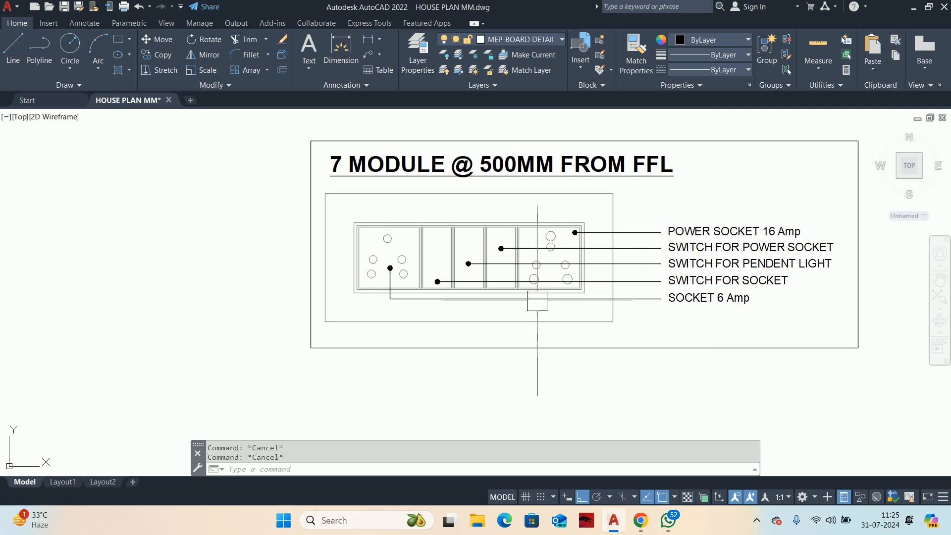
Step: Scale the copied 7-module detail by reference from its frame's lower-left corner, making a single module 20 mm wide
type("SC")
key("Return")
scroll(694, 358, "down", 4)
left_click(722, 365)
left_click(498, 234)
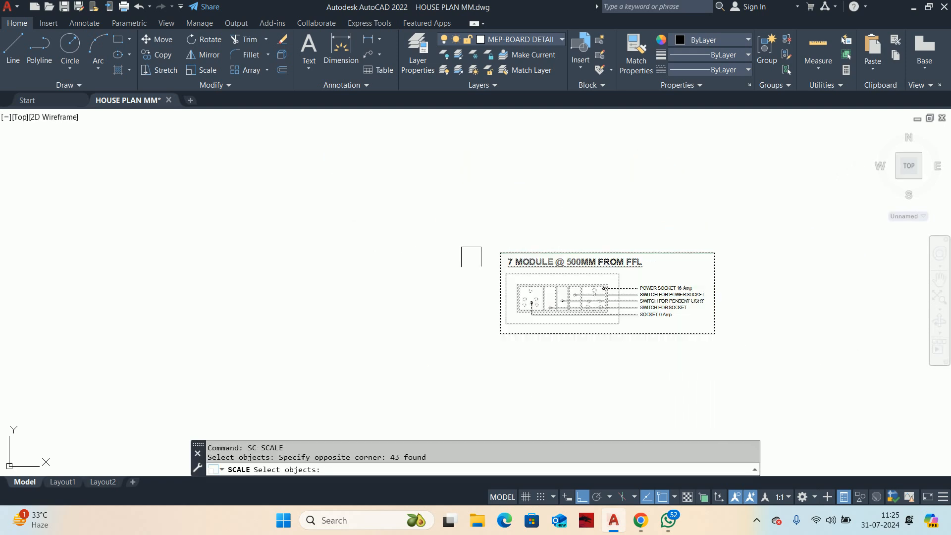
scroll(510, 310, "up", 3)
key("Return")
scroll(494, 321, "down", 5)
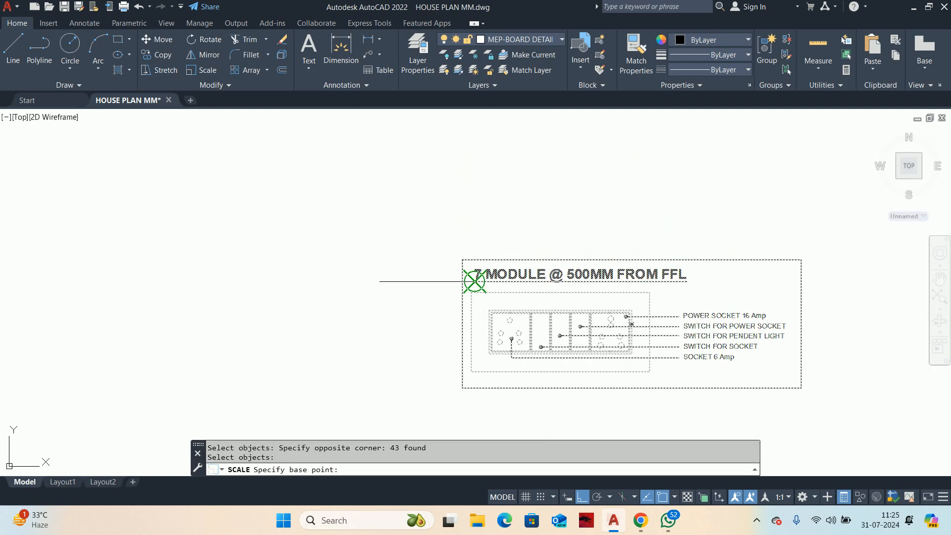
left_click(462, 388)
type("R")
key("Return")
scroll(542, 213, "up", 5)
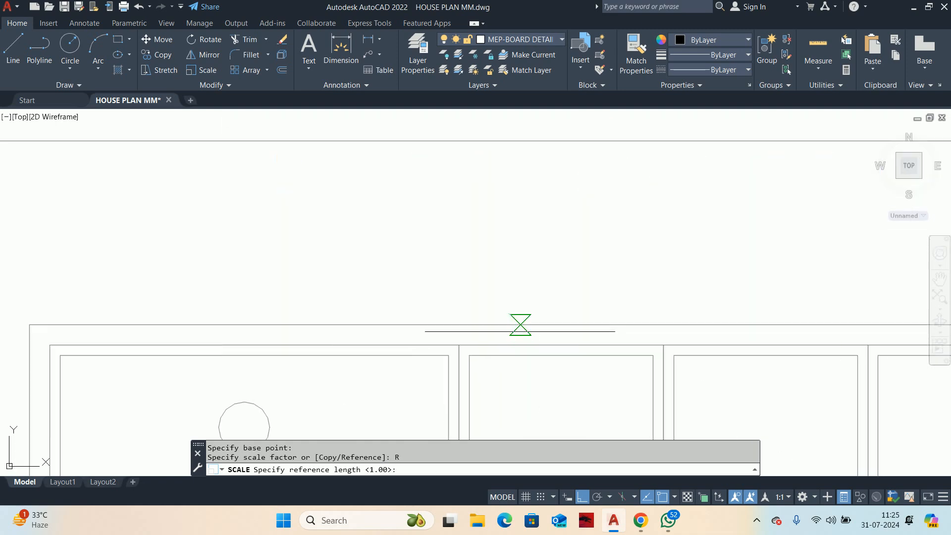
left_click(459, 346)
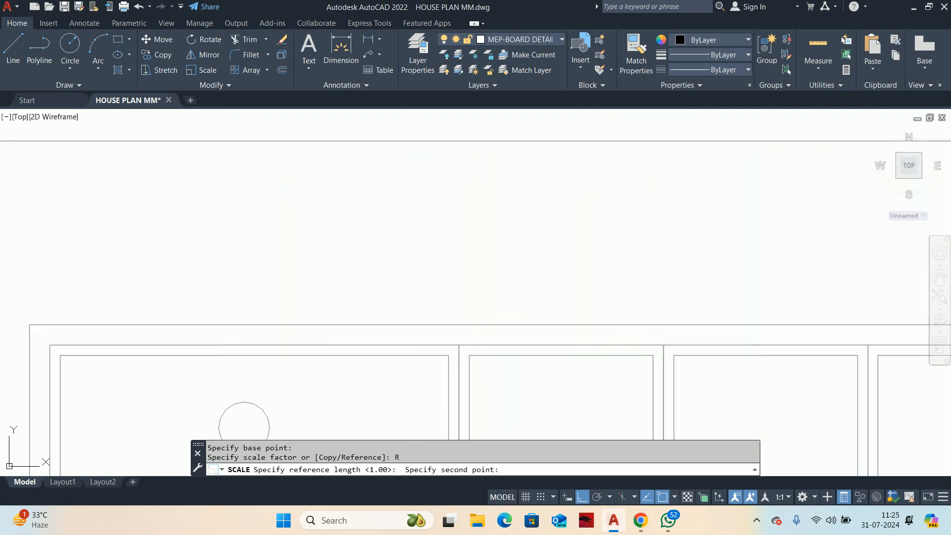
left_click(664, 345)
type("20")
key("Return")
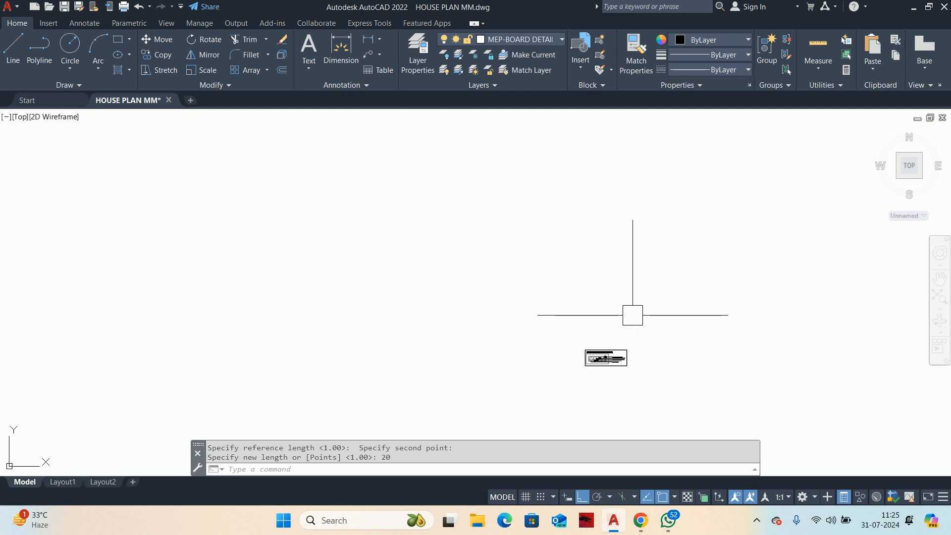
scroll(633, 315, "up", 6)
scroll(610, 357, "down", 1)
key("Escape")
key("Escape")
Step: Delete the five leaders and their text labels from the scaled 7-module detail
scroll(582, 332, "up", 3)
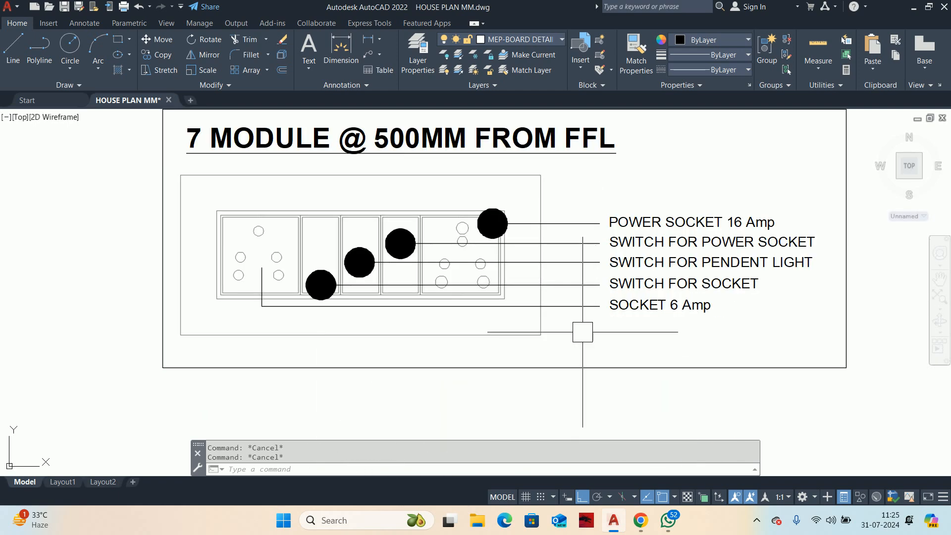
left_click(583, 332)
left_click(569, 213)
left_click(705, 318)
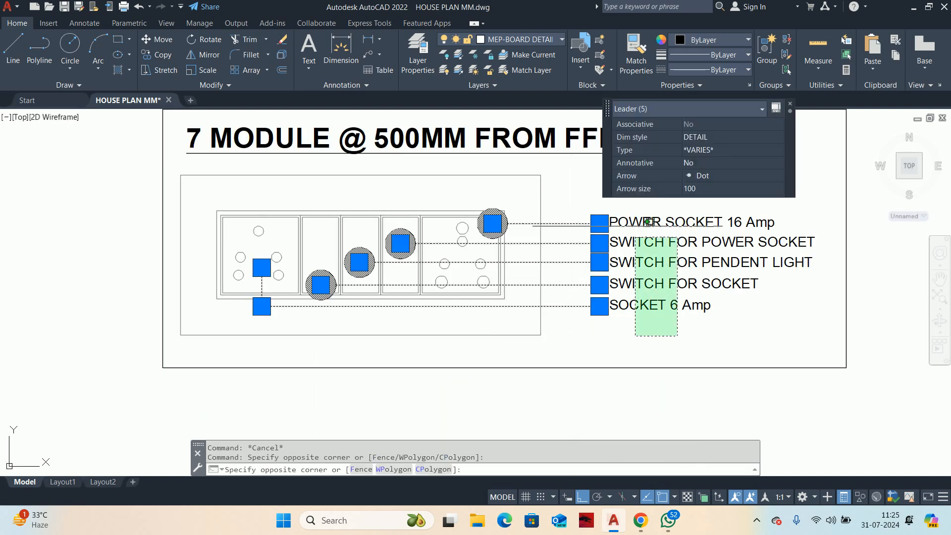
left_click(633, 203)
key("Delete")
middle_click_drag(415, 274, 643, 292)
key("Escape")
key("Escape")
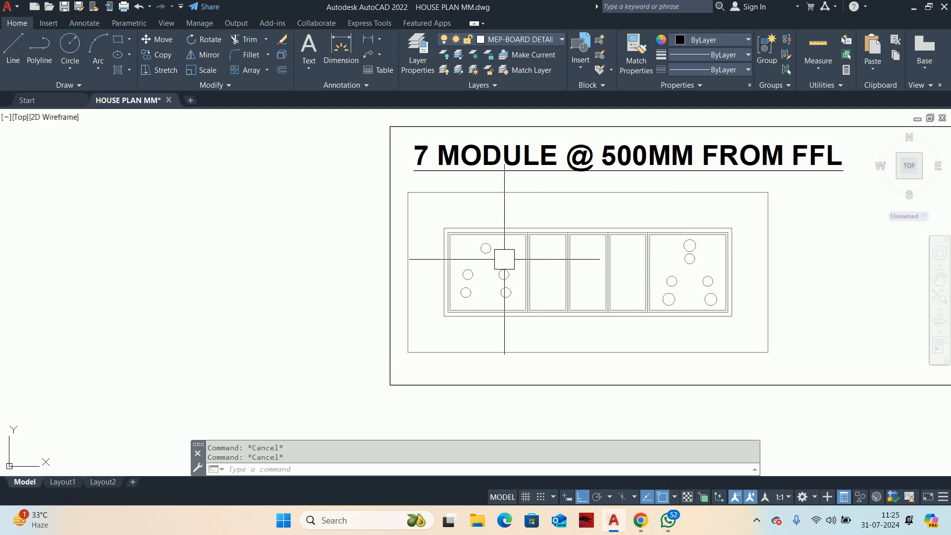
Step: Add a linear dimension for the height of the 7-module board's outer rectangle, placed outside the detail frame
type("DLI")
key("Return")
scroll(448, 234, "up", 4)
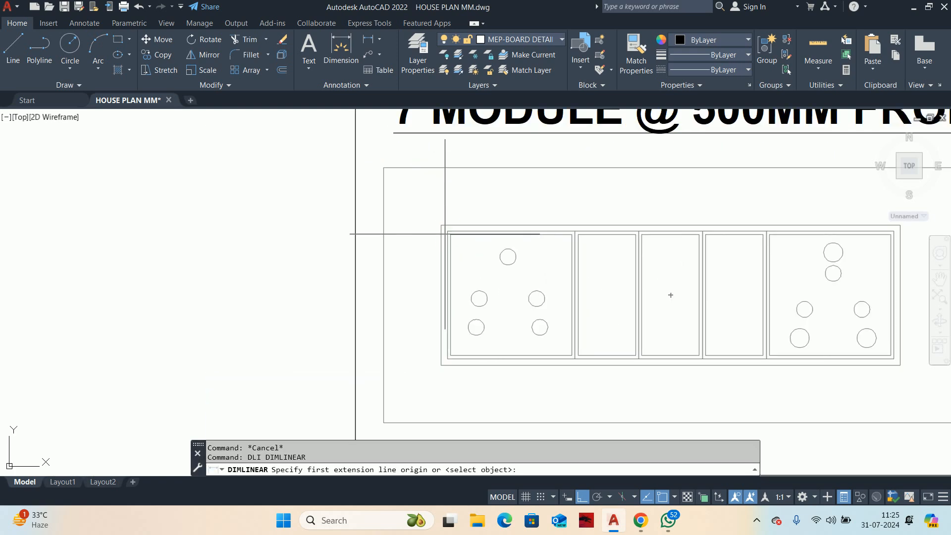
scroll(422, 218, "down", 4)
key("Return")
left_click(392, 213)
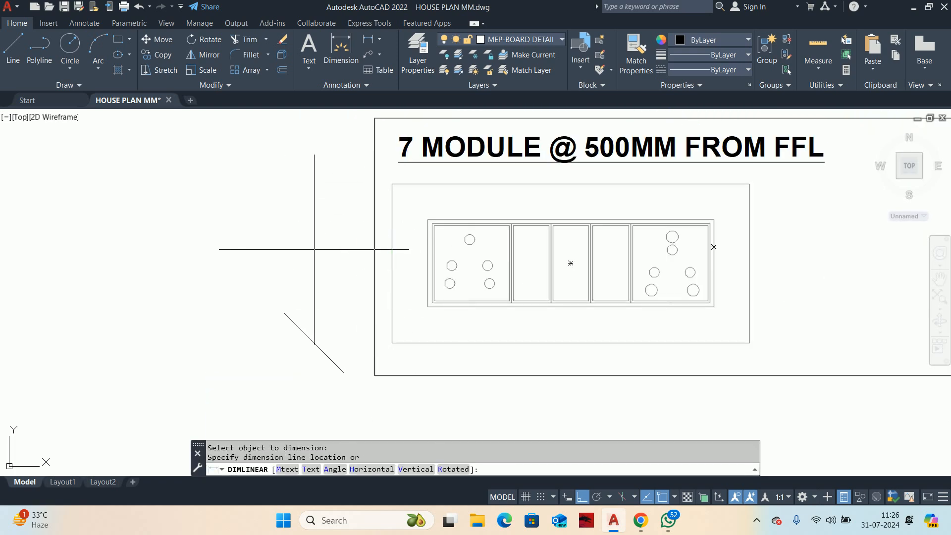
left_click(297, 262)
key("Escape")
Step: Add a linear dimension for the width of the board's outer rectangle, placed below the detail frame
middle_click_drag(366, 276, 272, 230)
key("Return")
key("Return")
left_click(414, 299)
middle_click_drag(425, 359, 348, 366)
left_click(415, 328)
key("Escape")
key("Escape")
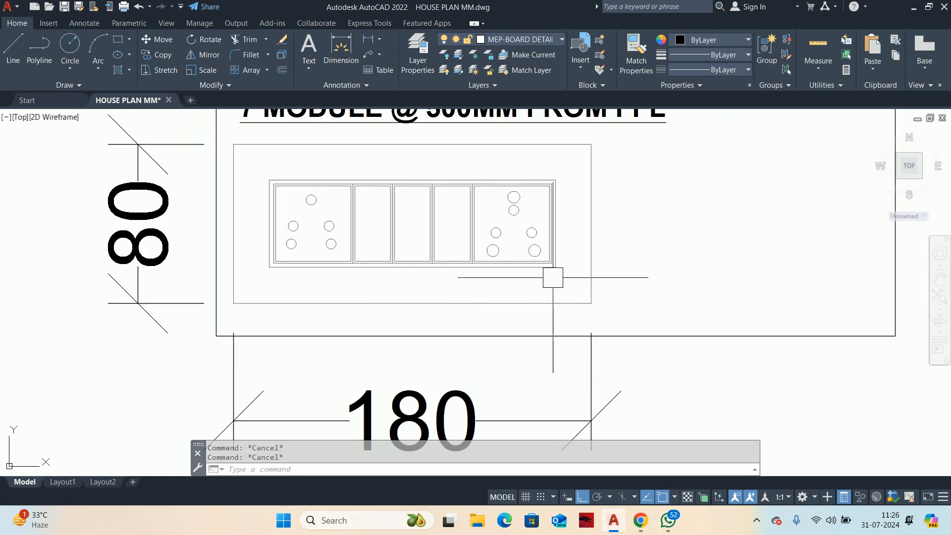
type("dli")
key("Return")
scroll(299, 264, "up", 4)
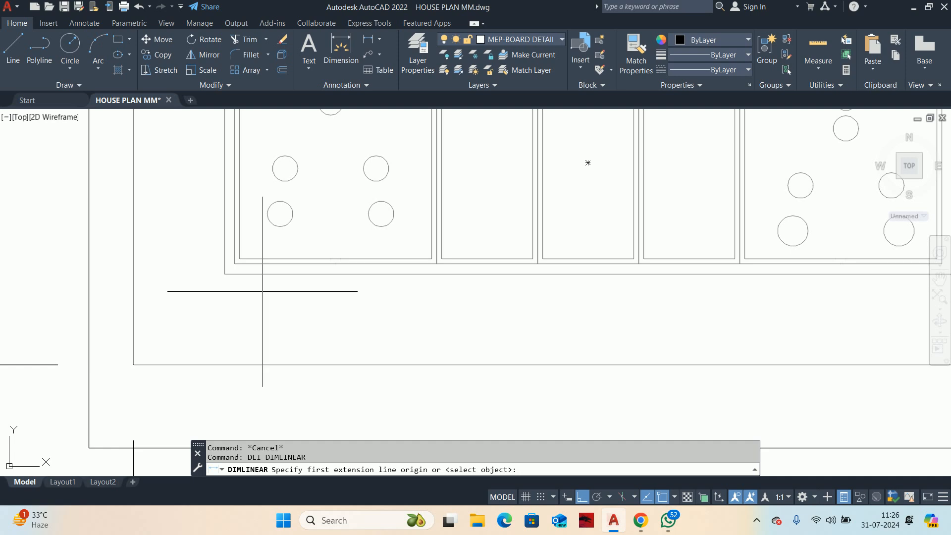
key("Escape")
key("Escape")
type("x")
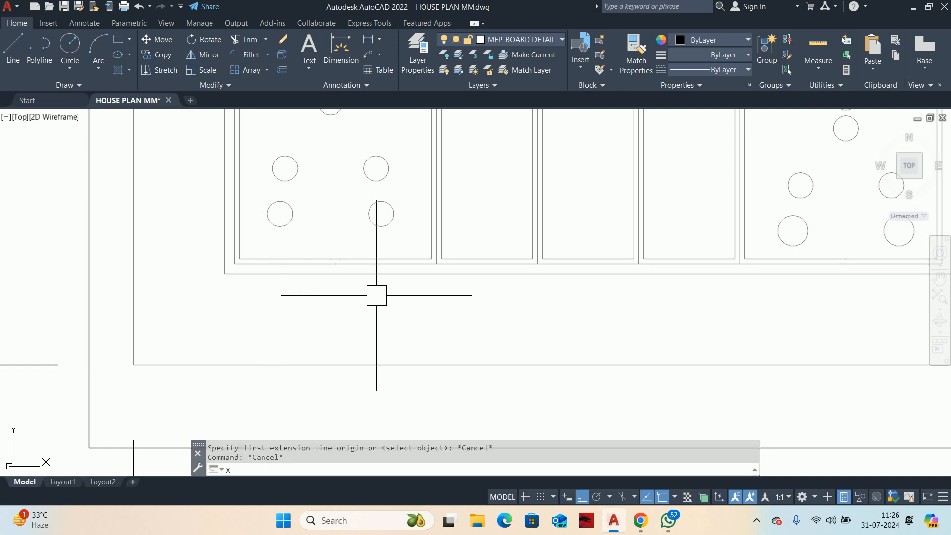
key("Return")
scroll(376, 292, "down", 4)
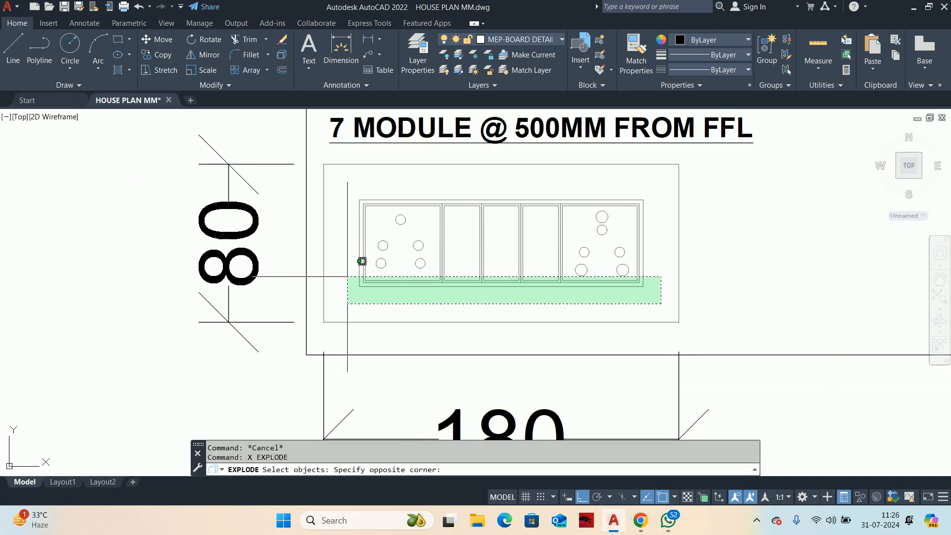
left_click(359, 261)
key("Escape")
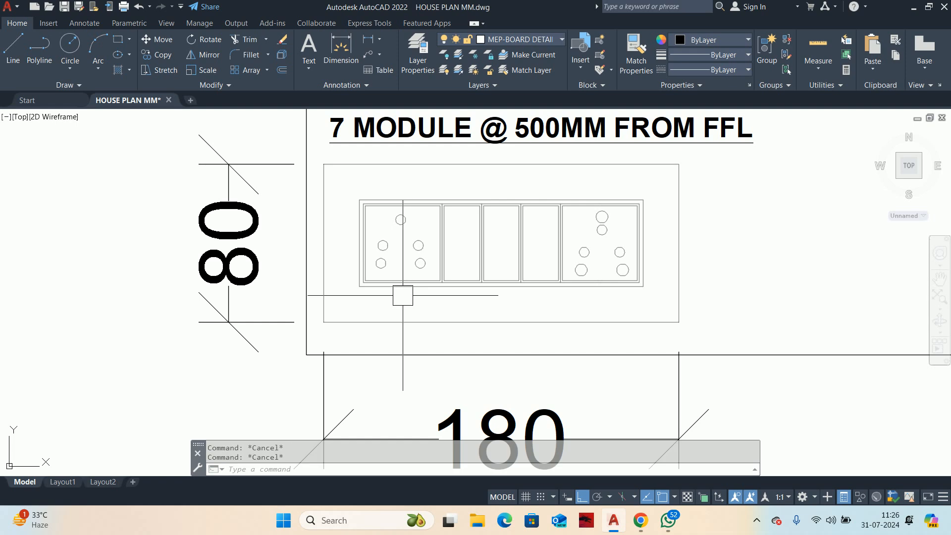
Step: Add a continuous chain of quick dimensions across the board's inner frame and module edges, placed just below the modules
type("qdim")
key("Return")
scroll(354, 277, "up", 4)
left_click(355, 276)
scroll(412, 273, "up", 4)
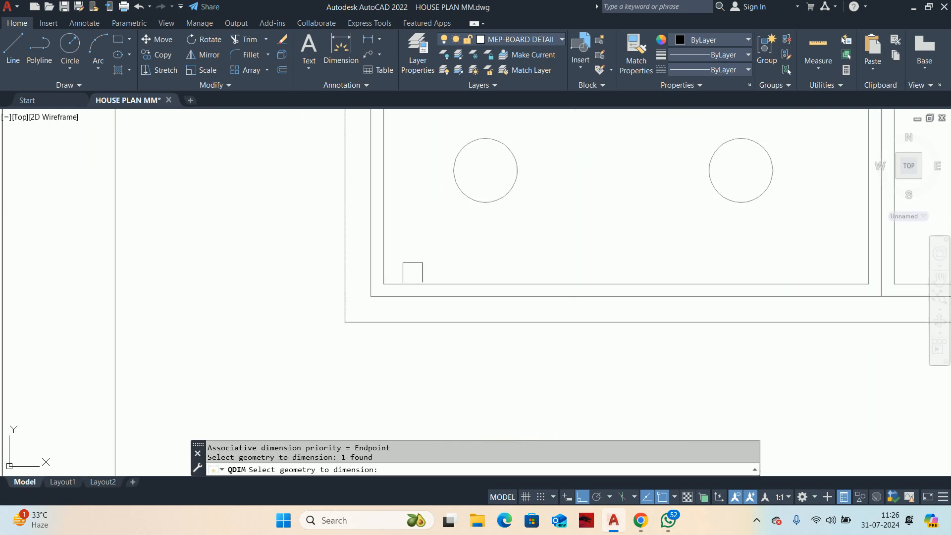
left_click(412, 271)
left_click(310, 240)
scroll(417, 286, "down", 2)
middle_click_drag(417, 286, 233, 319)
left_click(574, 296)
left_click(483, 293)
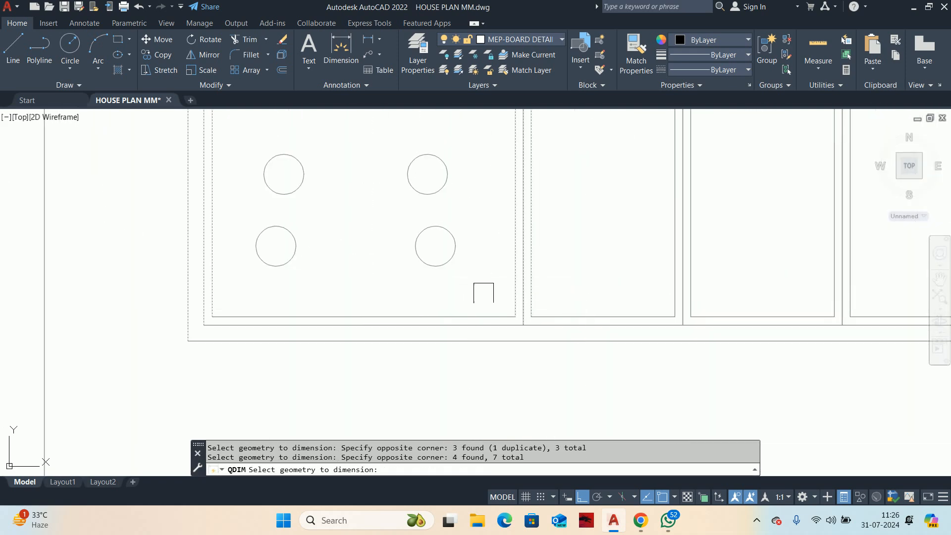
scroll(342, 317, "down", 5)
scroll(554, 312, "up", 4)
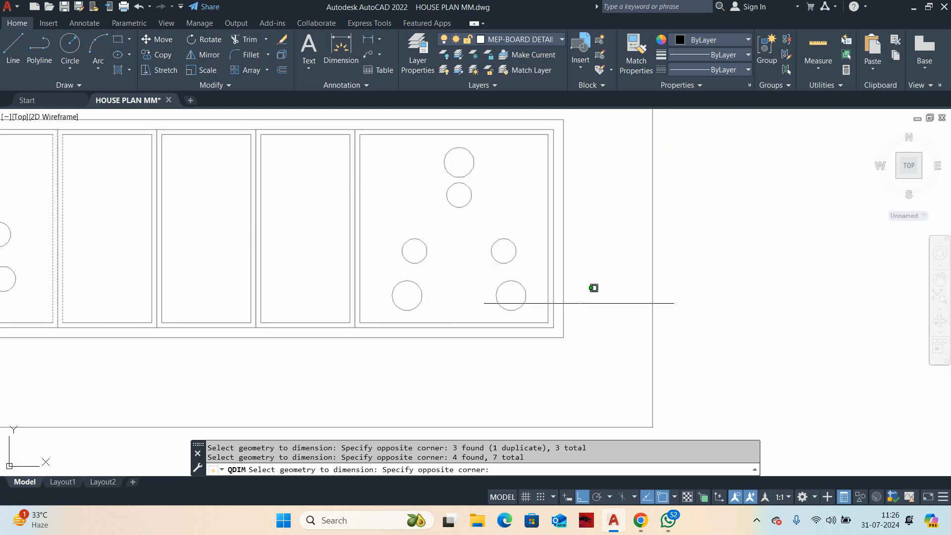
left_click(541, 310)
scroll(422, 315, "up", 2)
left_click(355, 303)
scroll(218, 287, "down", 2)
middle_click_drag(219, 288, 713, 287)
left_click(474, 253)
scroll(474, 254, "down", 2)
key("Return")
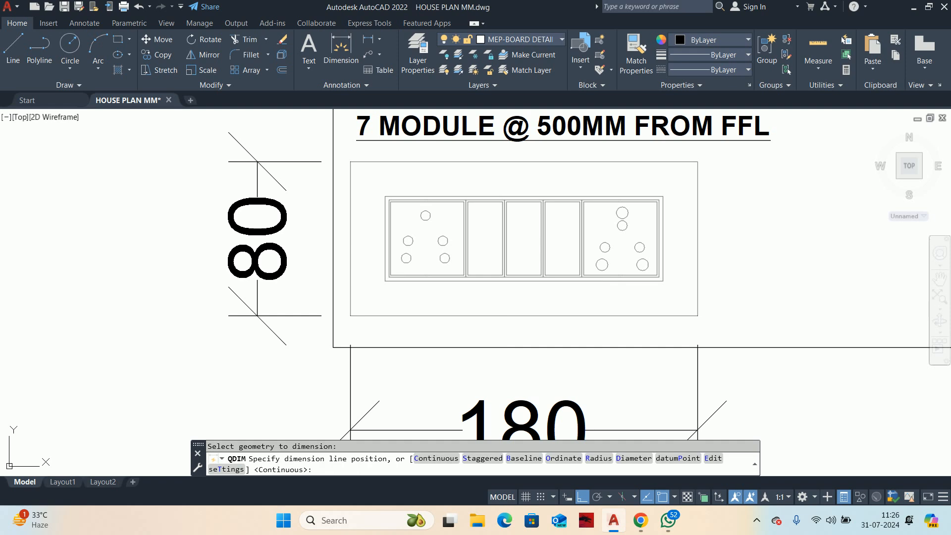
scroll(510, 302, "up", 2)
scroll(658, 307, "down", 2)
Step: Create a new dimension style named V SMALL based on DETAIL, with a smaller overall scale
type("D")
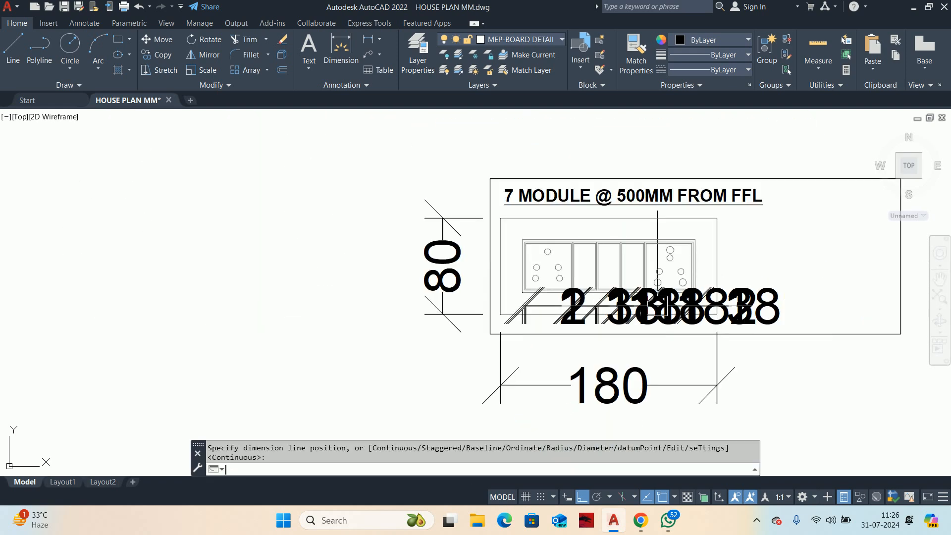
key("Return")
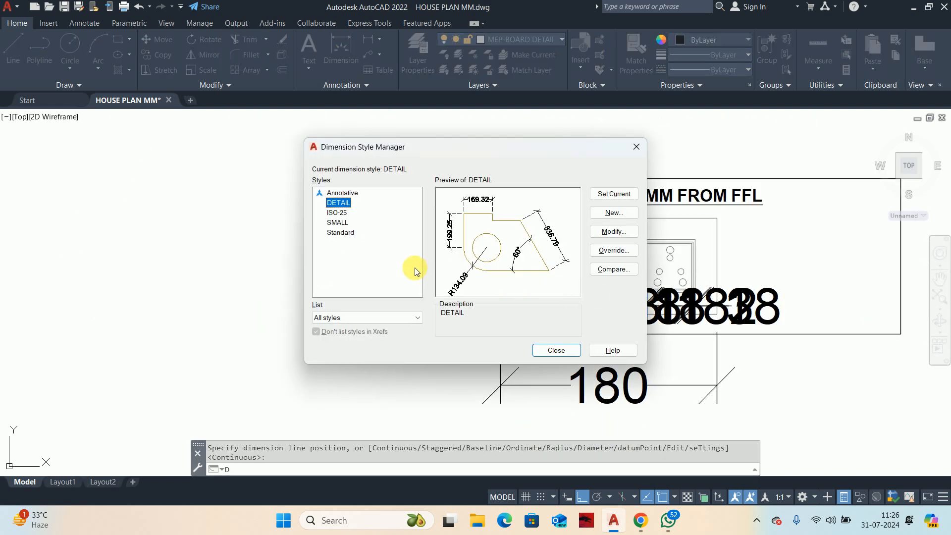
left_click(621, 216)
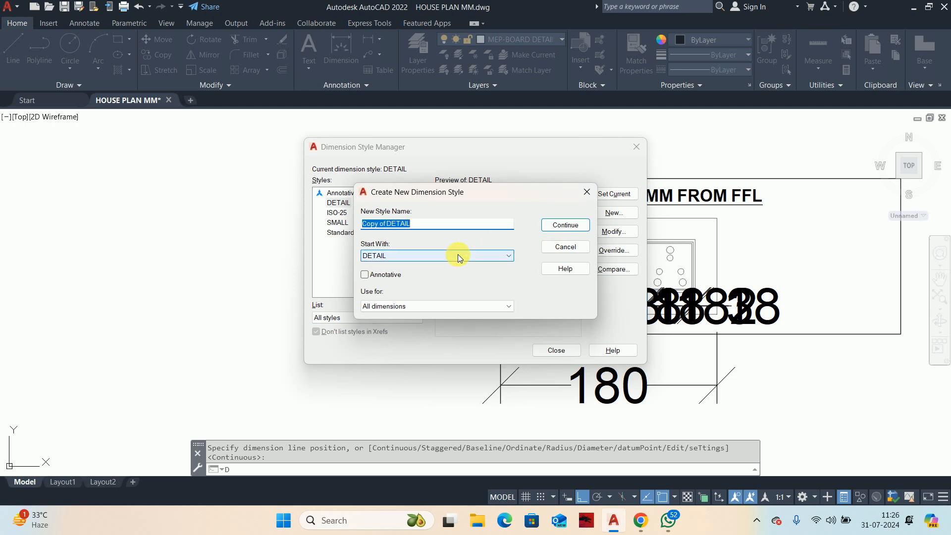
type("V SAM")
key("BackSpace")
key("BackSpace")
type("MALL")
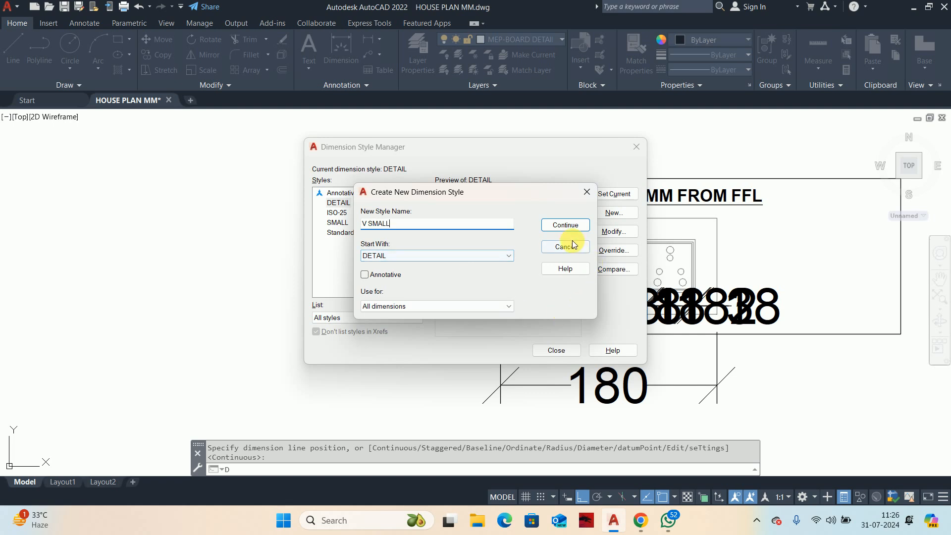
left_click(565, 225)
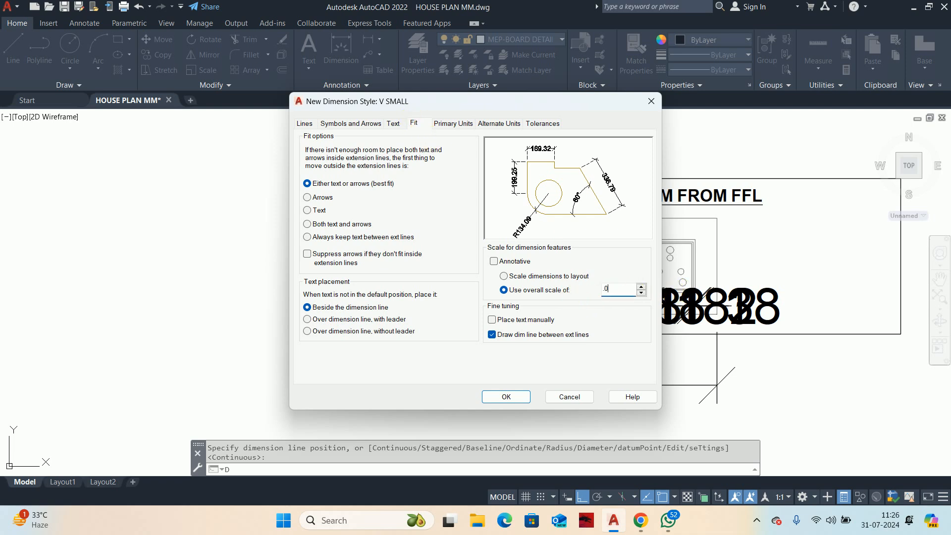
left_click(494, 395)
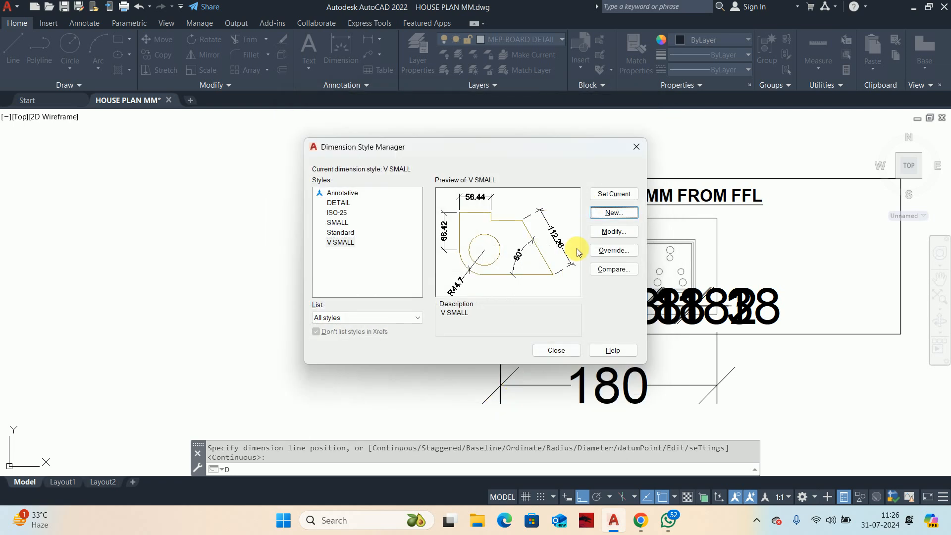
left_click(555, 349)
key("Escape")
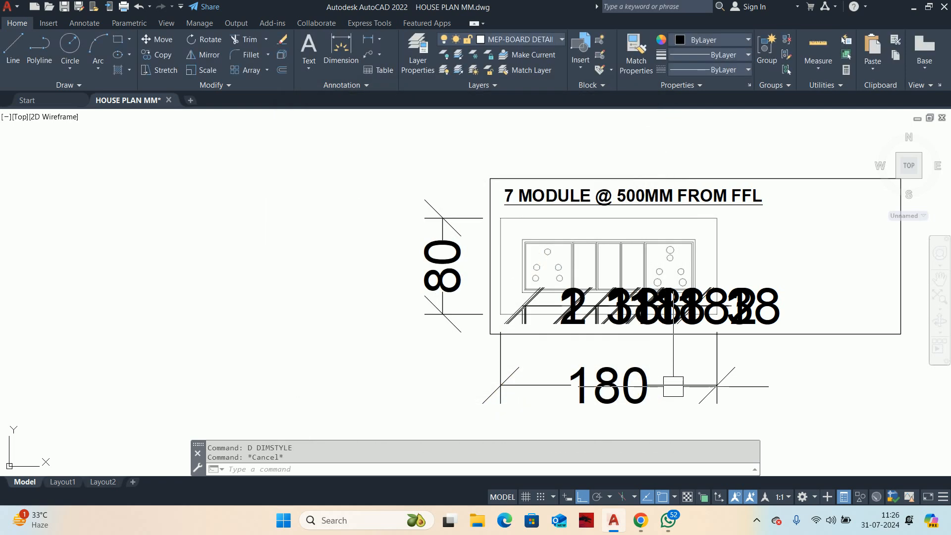
left_click(673, 385)
left_click(815, 315)
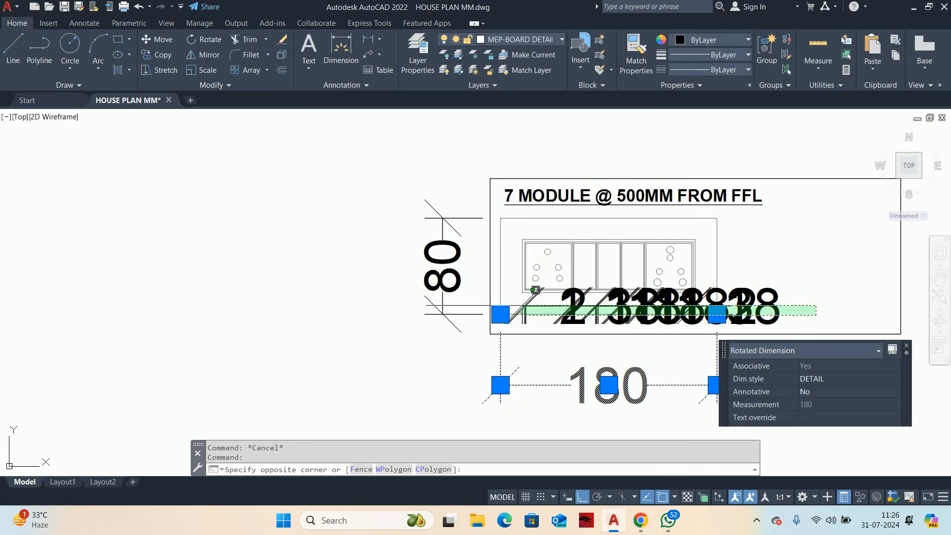
left_click(440, 308)
left_click(445, 291)
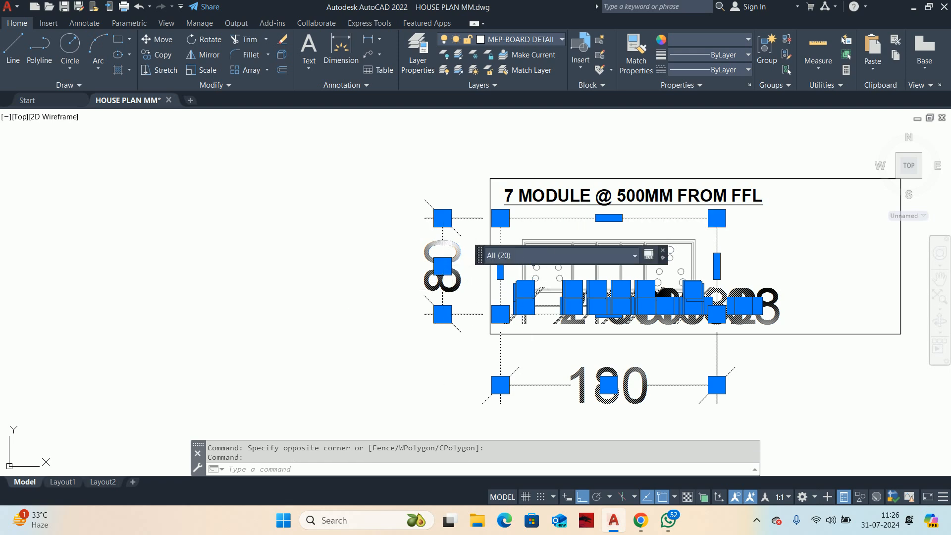
key("Escape")
Step: Change the dimension style of the board's overall width dimension to V SMALL
left_click(674, 385)
left_click(721, 375)
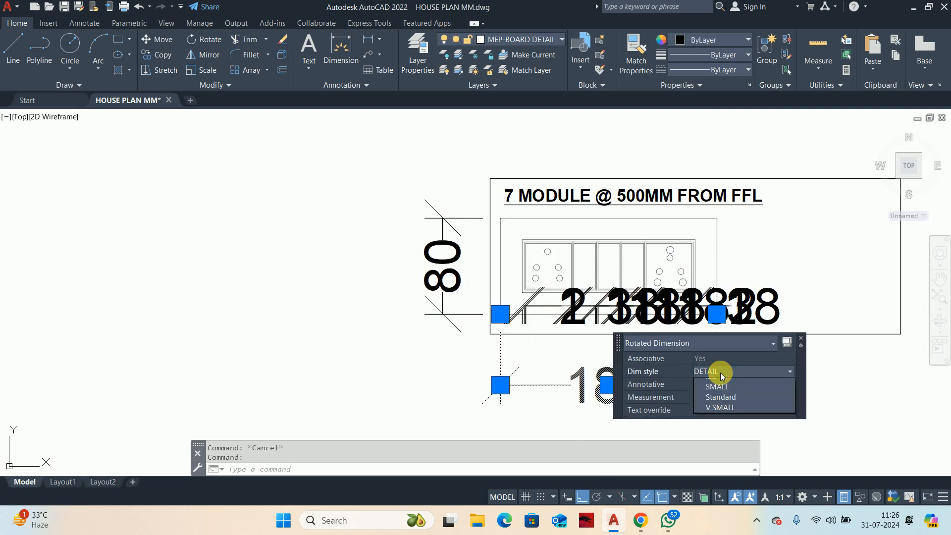
left_click(720, 436)
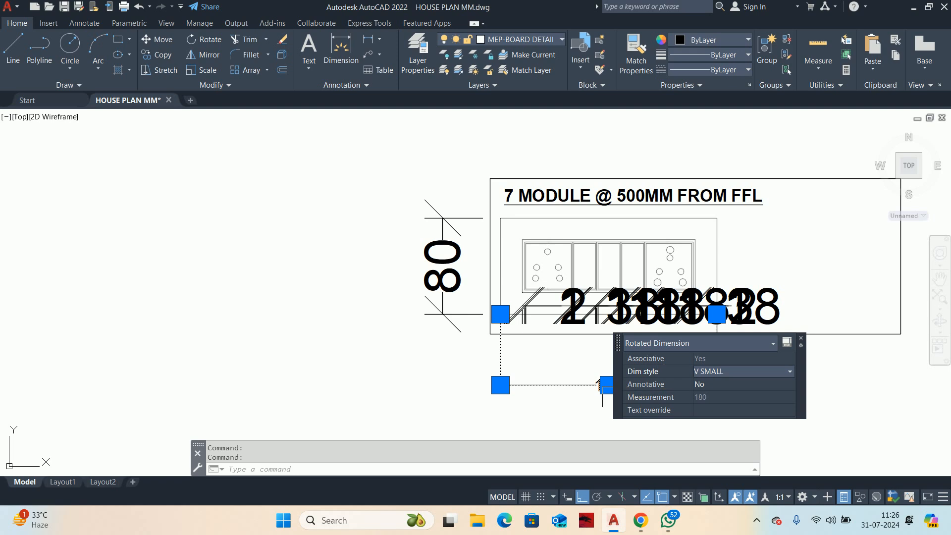
key("Escape")
key("Escape")
Step: Match the properties of the overall width dimension onto the board's height dimension and the chain of module dimensions
type("ma")
key("Return")
left_click(601, 400)
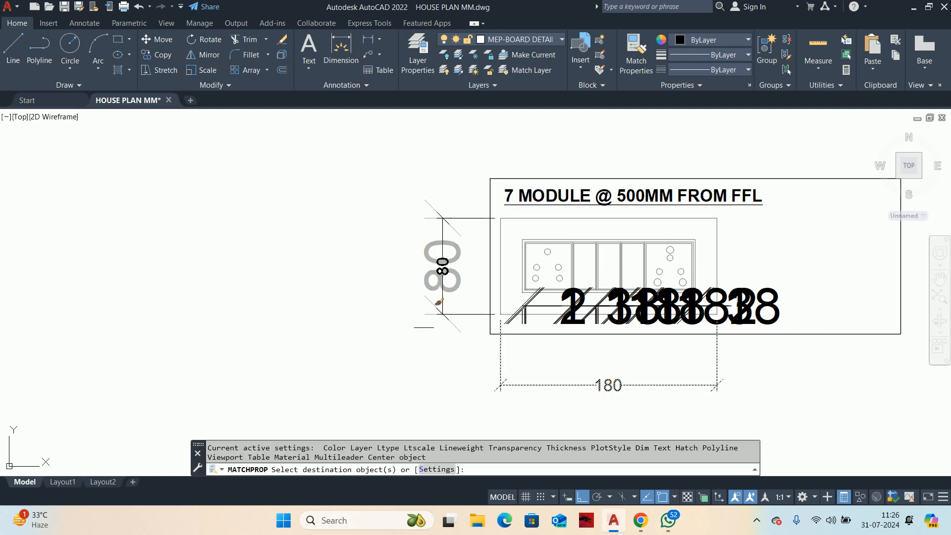
left_click(442, 267)
scroll(806, 313, "up", 2)
left_click(809, 321)
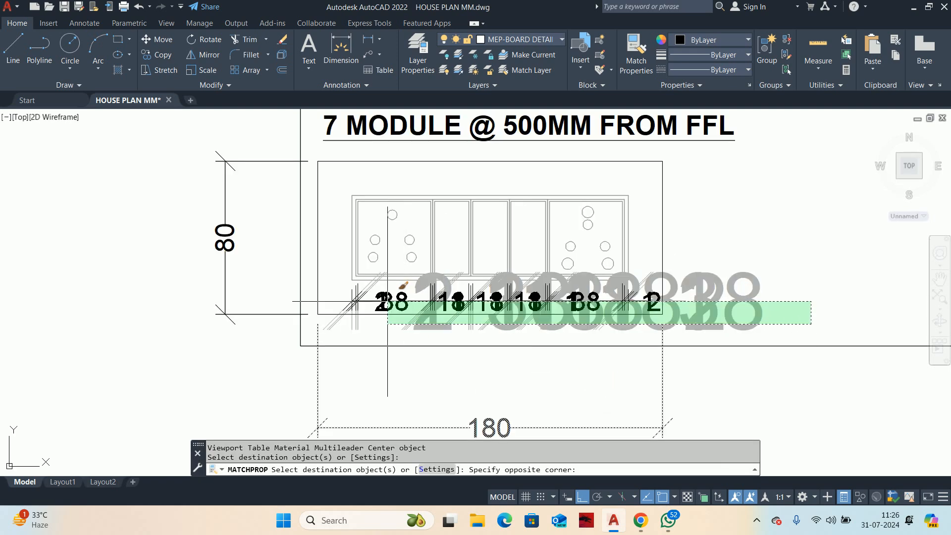
left_click(478, 300)
key("Escape")
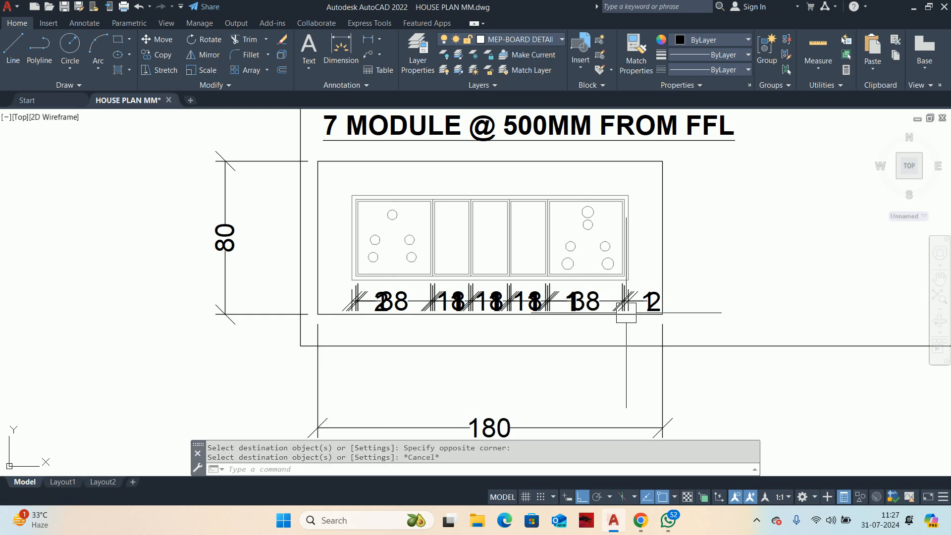
key("Escape")
Step: Match the overall width dimension's properties once more onto the dimensions at the right end of the module chain
scroll(628, 314, "up", 2)
key("Return")
scroll(554, 369, "down", 2)
middle_click_drag(557, 358, 558, 249)
left_click(506, 335)
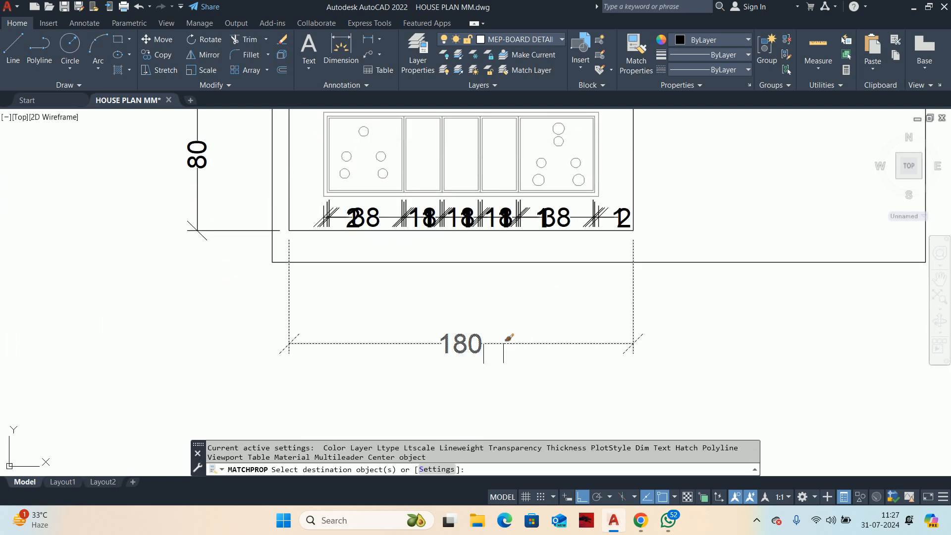
scroll(621, 215, "up", 3)
left_click(630, 205)
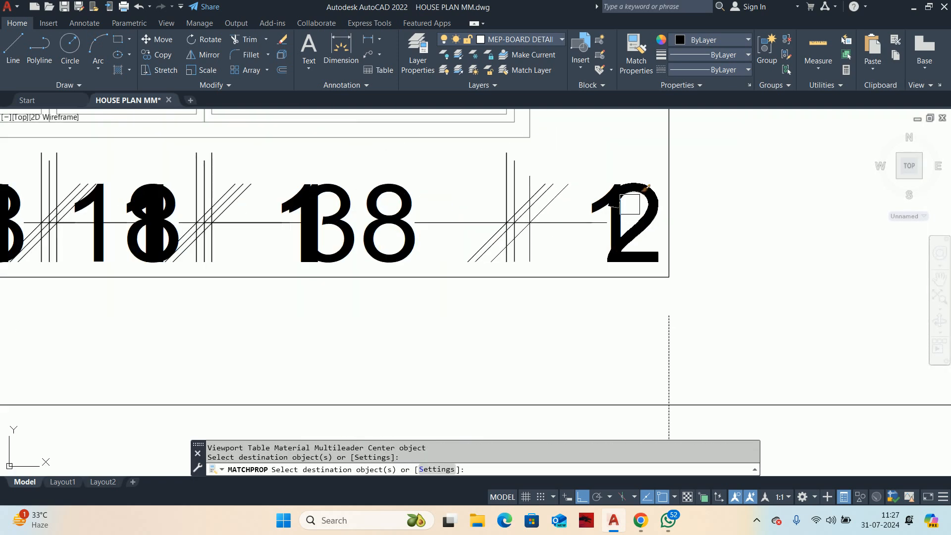
scroll(557, 234, "down", 4)
key("Escape")
key("Escape")
key("Escape")
Step: Modify the V SMALL dimension style to use an overall scale of 0.01
type("d")
key("Return")
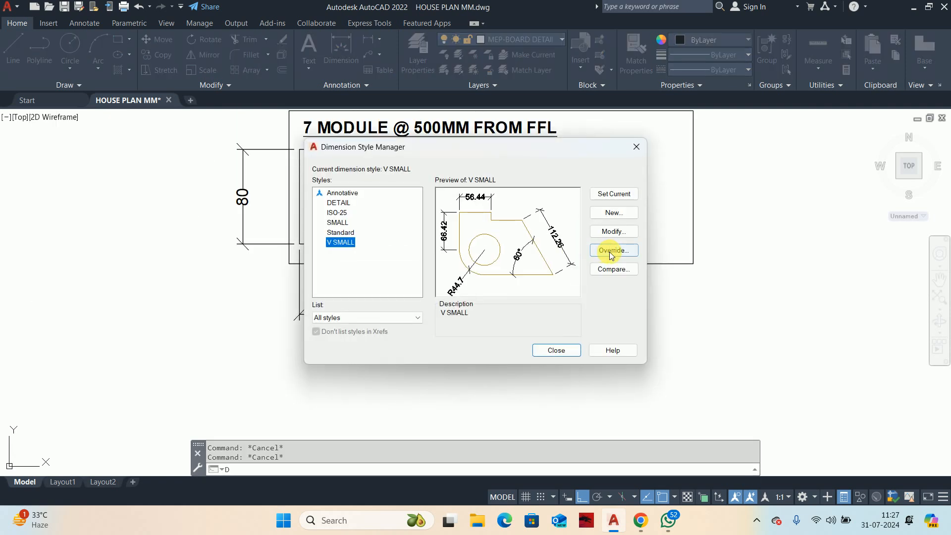
left_click(612, 232)
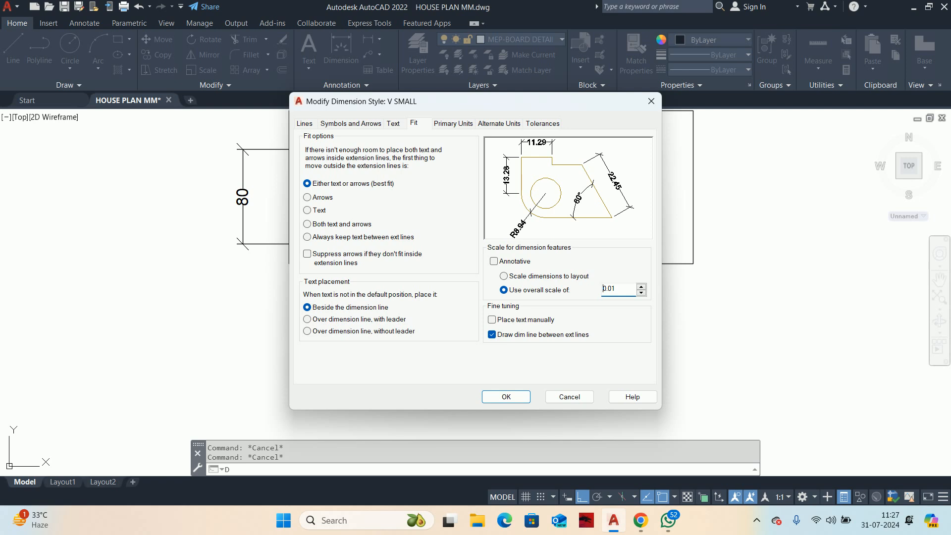
left_click(510, 397)
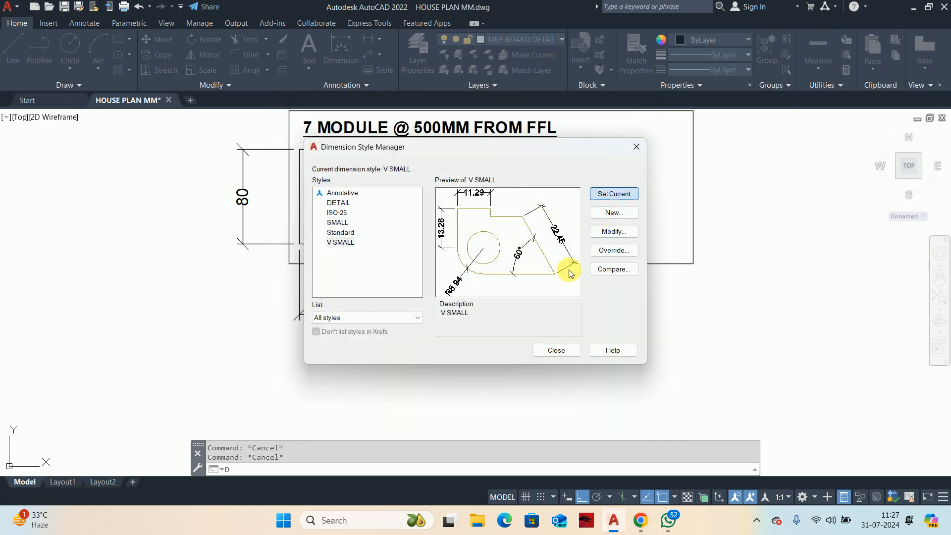
left_click(555, 350)
scroll(381, 246, "up", 3)
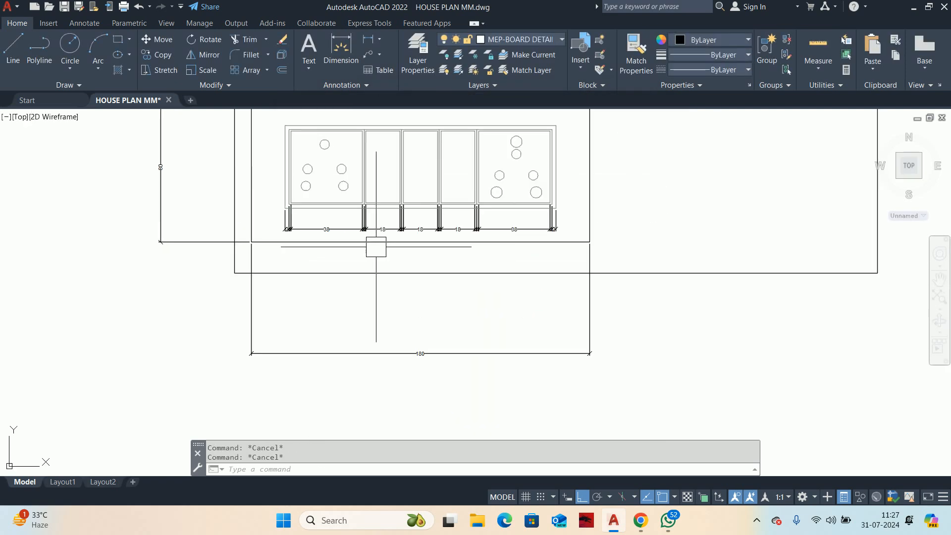
Step: Modify the V SMALL dimension style to an overall scale of 0.025 and make it the current style
type("d")
key("Return")
left_click(616, 232)
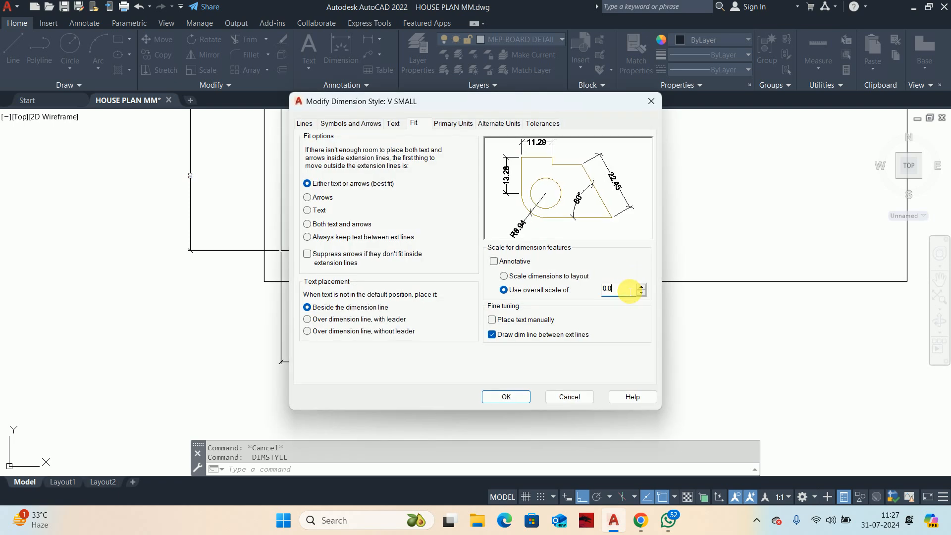
left_click(619, 289)
type("0.025")
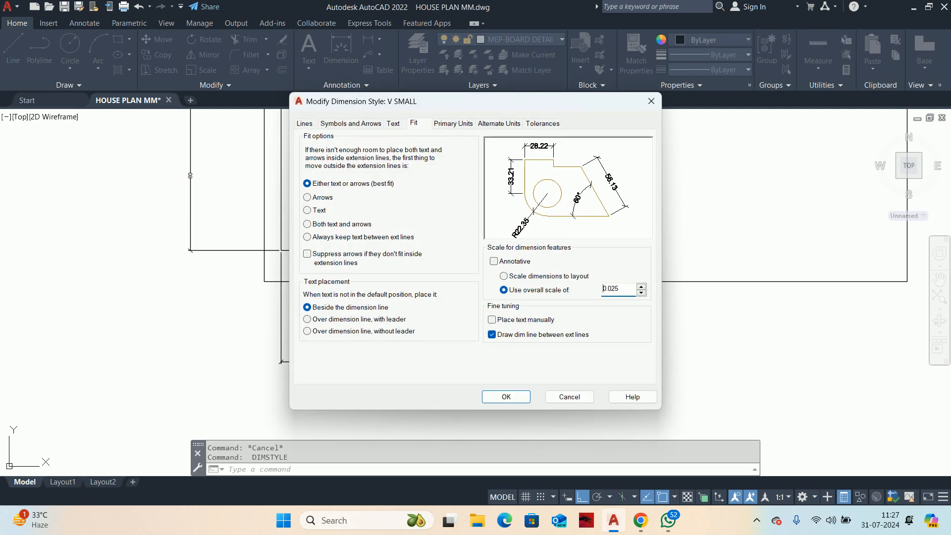
left_click(509, 403)
left_click(611, 194)
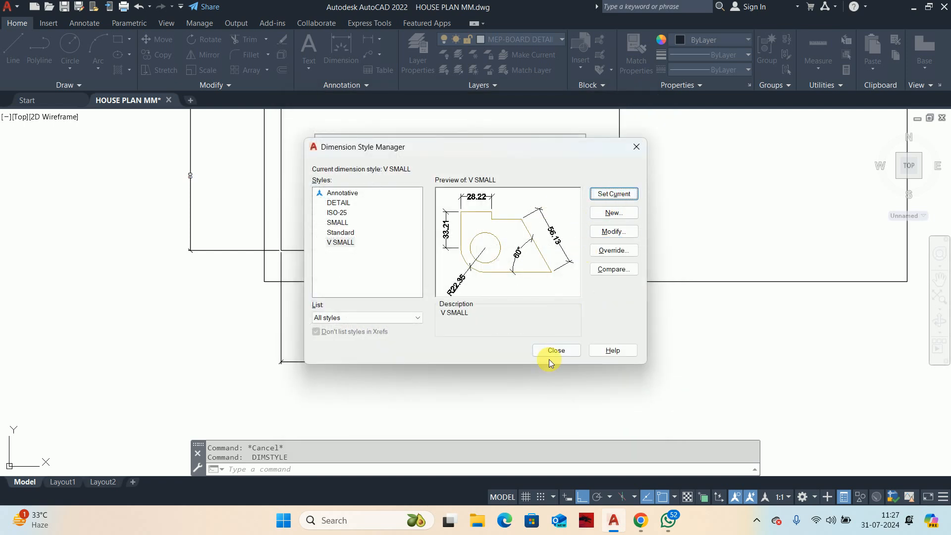
left_click(543, 351)
Step: Move the overall width dimension line closer to the bottom edge of the detail frame
middle_click_drag(500, 337, 519, 345)
left_click(484, 350)
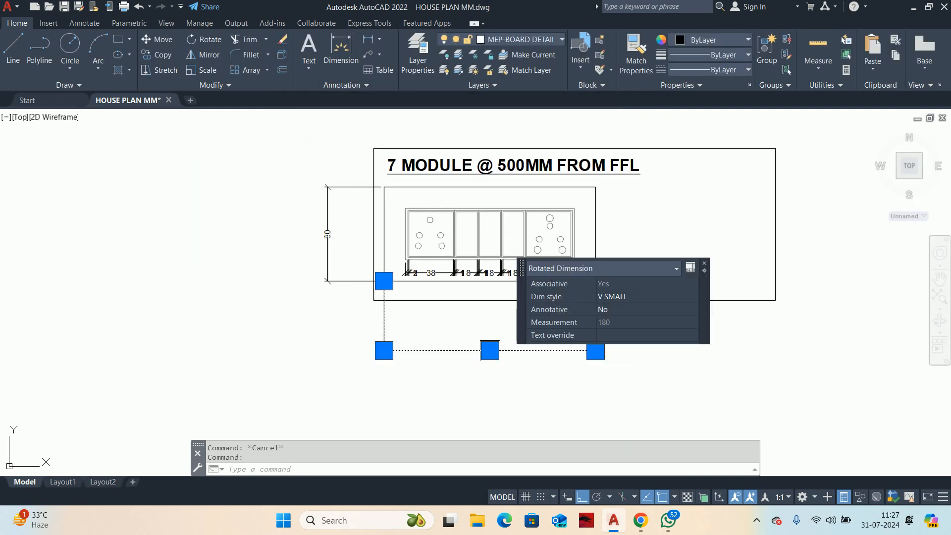
left_click(489, 351)
scroll(489, 350, "up", 2)
left_click(491, 350)
key("Escape")
key("Escape")
scroll(434, 355, "up", 5)
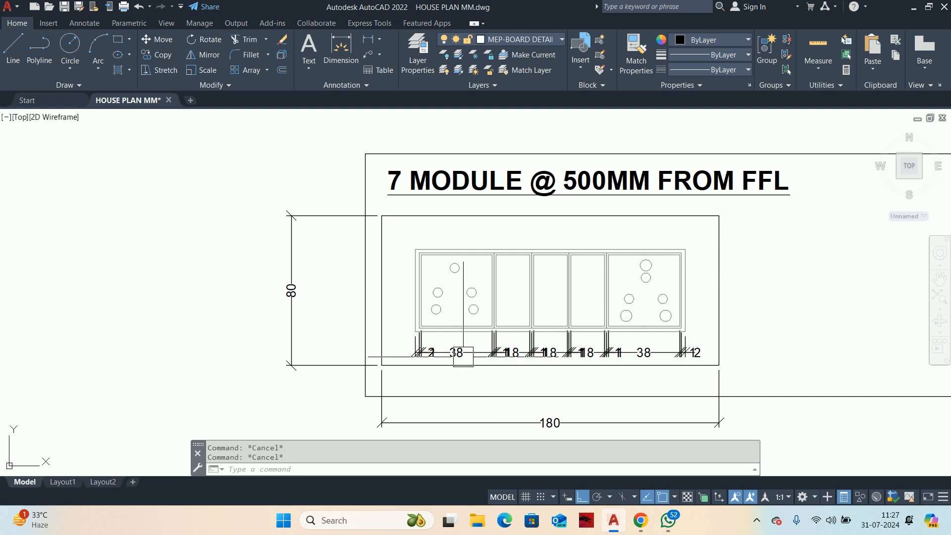
Step: Move the text of the 2 mm dimension at the chain's left end to the outer side of its extension lines
middle_click_drag(377, 342, 483, 343)
scroll(483, 344, "up", 4)
left_click(441, 323)
left_click(446, 321)
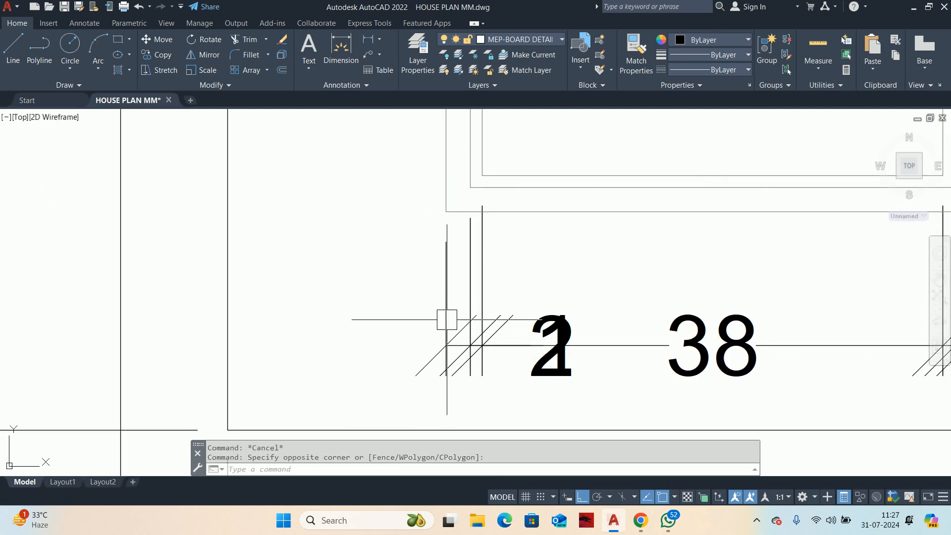
key("Escape")
left_click(455, 284)
left_click(552, 343)
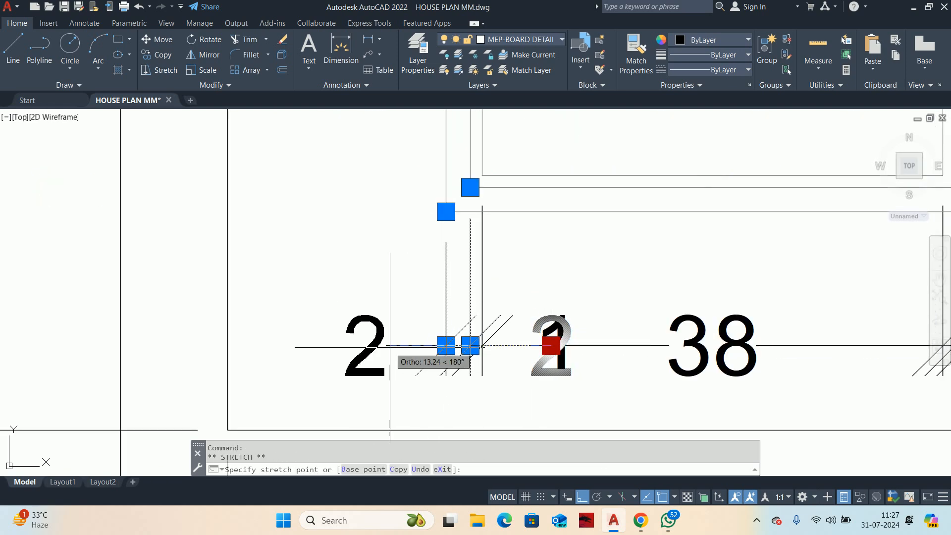
left_click(366, 345)
key("Escape")
Step: Move the text of the adjacent 1 mm dimension at the chain's left end below the dimension line, with a leader
scroll(485, 364, "down", 4)
middle_click_drag(510, 357, 499, 303)
key("Escape")
left_click(499, 303)
scroll(498, 303, "up", 4)
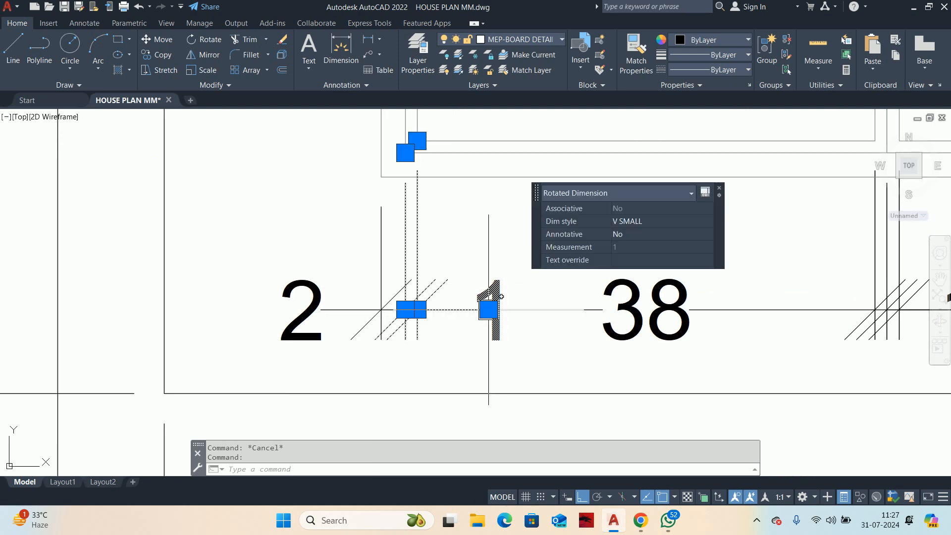
mouse_move(489, 309)
left_click(558, 380)
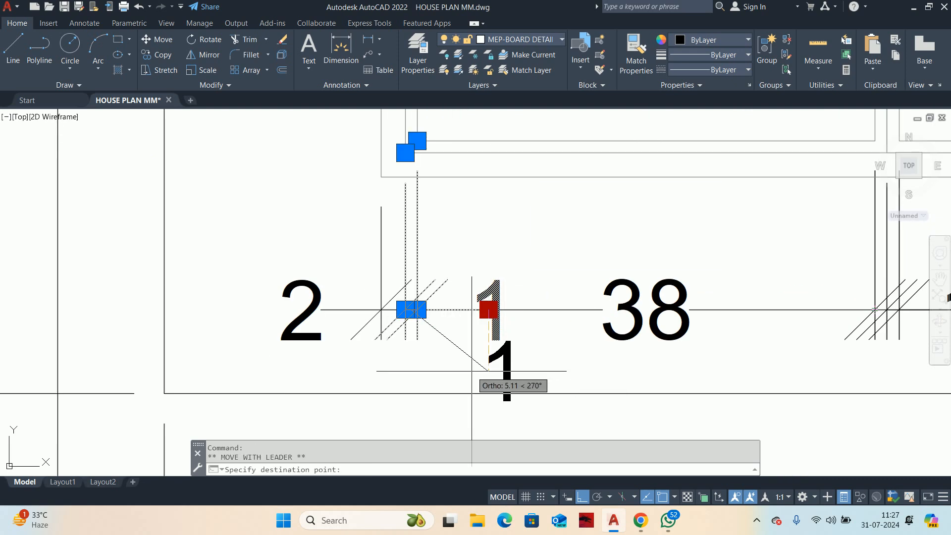
scroll(492, 376, "down", 2)
middle_click_drag(493, 377, 270, 309)
key("Escape")
key("Escape")
Step: With Ortho off, move the first 1 mm text after the left 38 mm module below the board outline with a leader
middle_click_drag(443, 340, 347, 379)
scroll(446, 311, "up", 4)
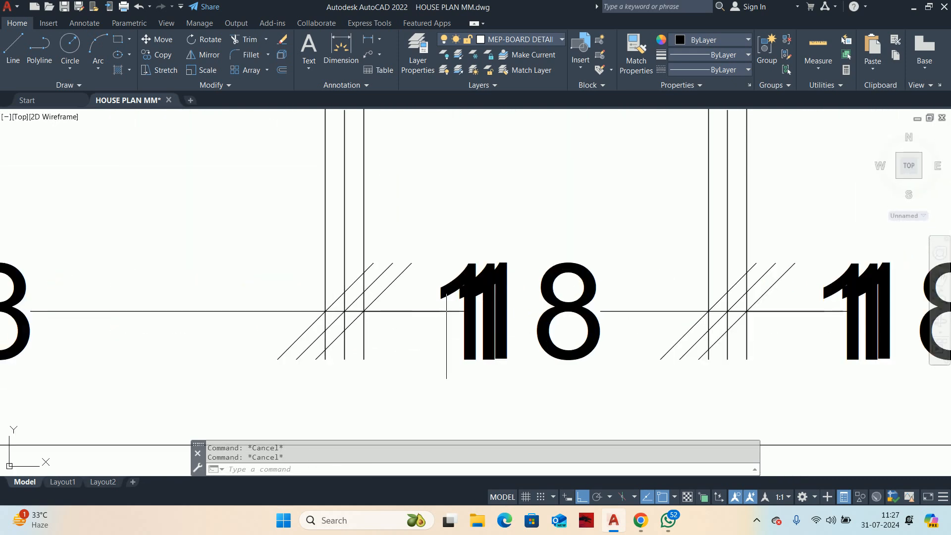
left_click(455, 274)
mouse_move(458, 311)
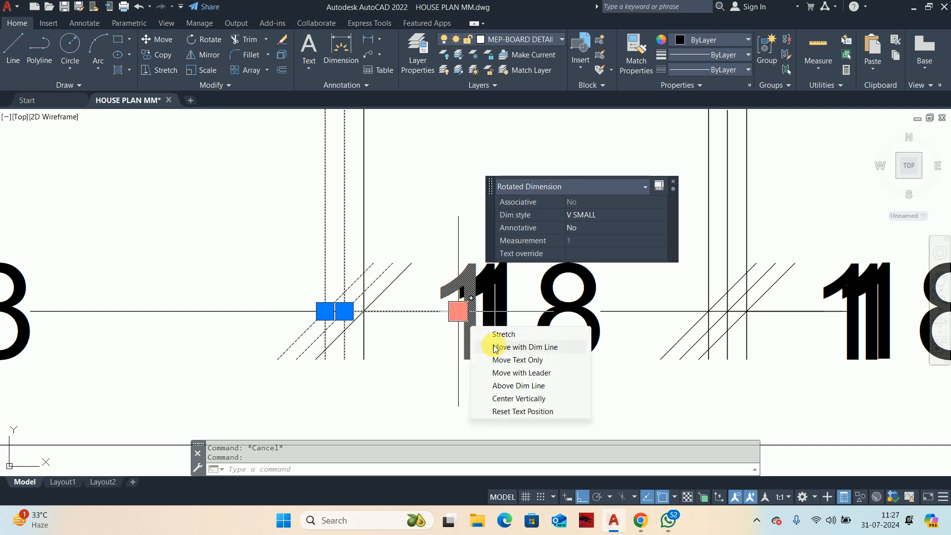
left_click(512, 373)
middle_click_drag(416, 378, 500, 254)
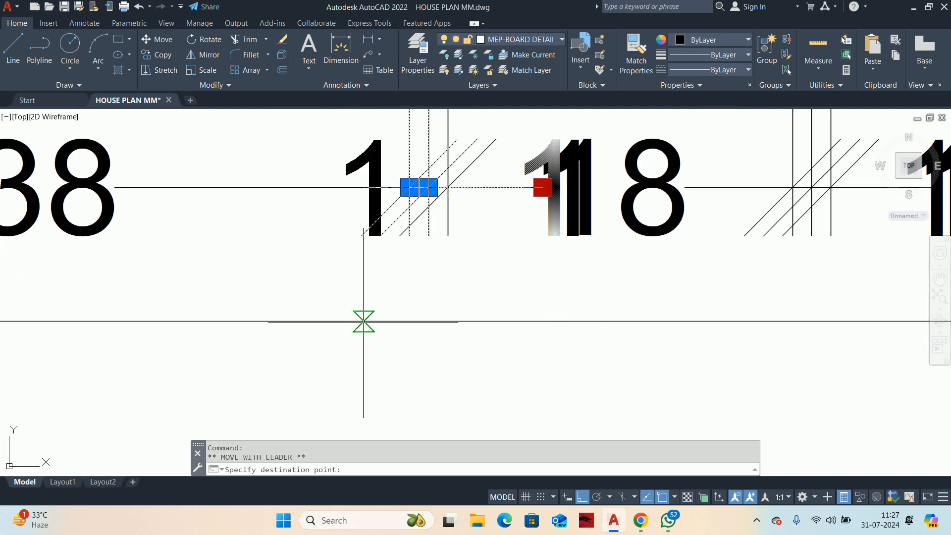
left_click(583, 498)
mouse_move(354, 372)
middle_mouse_down()
mouse_move(414, 331)
mouse_move(257, 382)
middle_mouse_up()
left_click(388, 331)
scroll(427, 326, "down", 2)
key("Escape")
key("Escape")
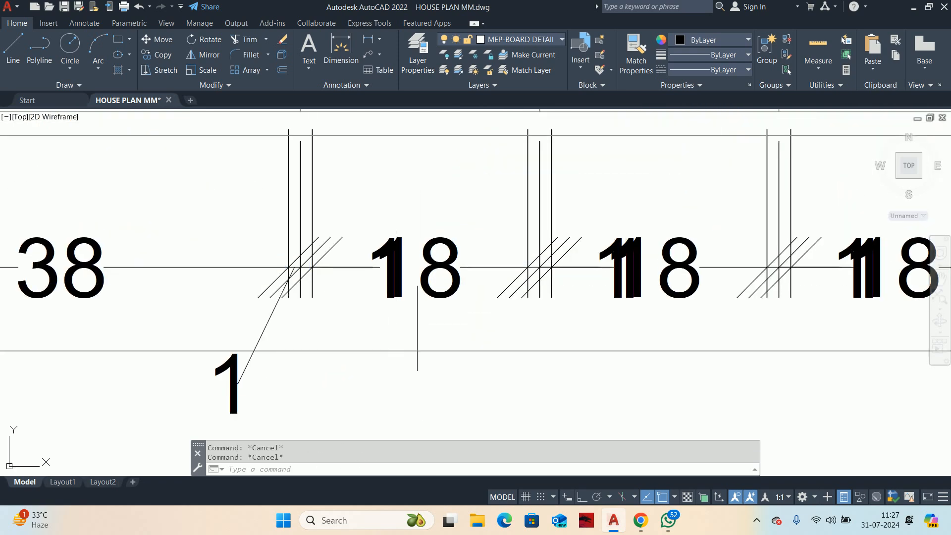
Step: Move the second 1 mm text at the same joint below the board outline, angled to the right with a leader
left_click(382, 239)
key("Escape")
left_click(371, 253)
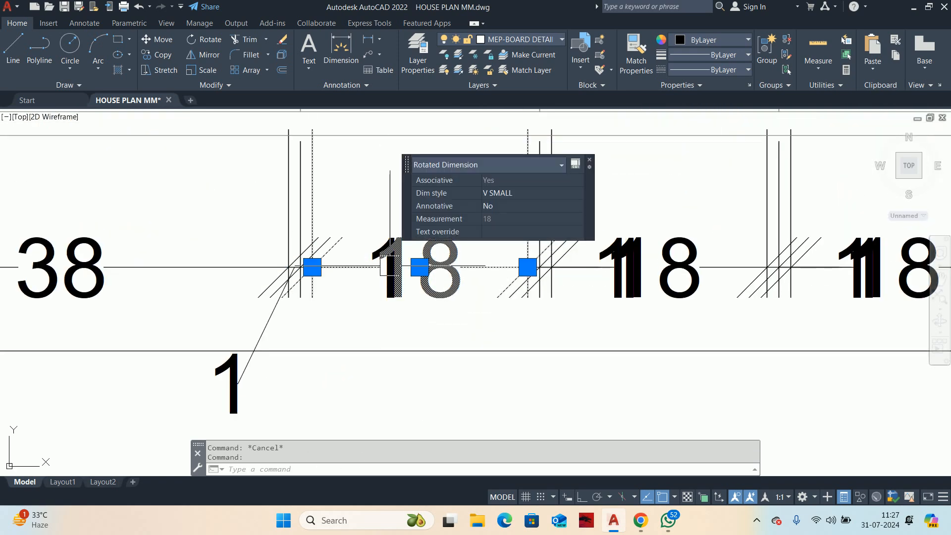
key("Escape")
key("Escape")
scroll(369, 251, "up", 6)
left_click(376, 272)
scroll(355, 259, "down", 6)
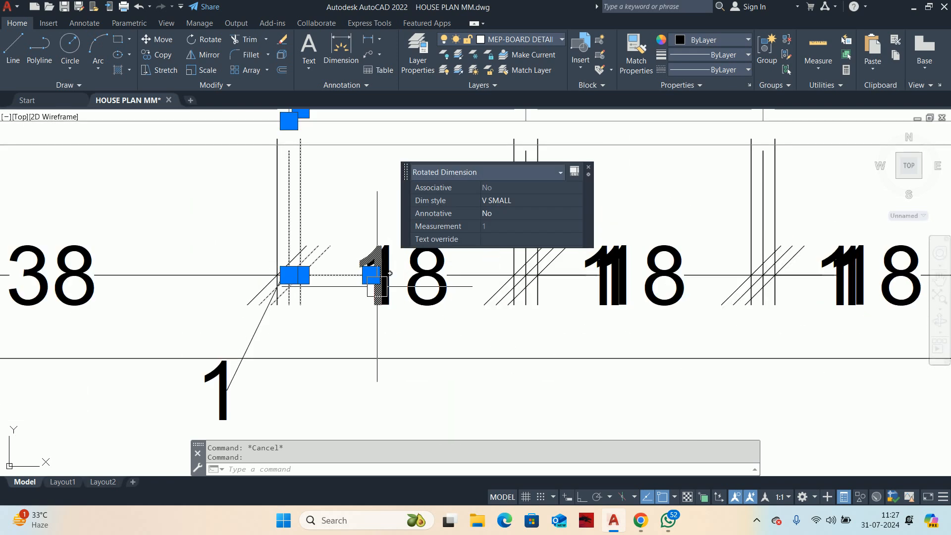
mouse_move(371, 275)
left_click(431, 349)
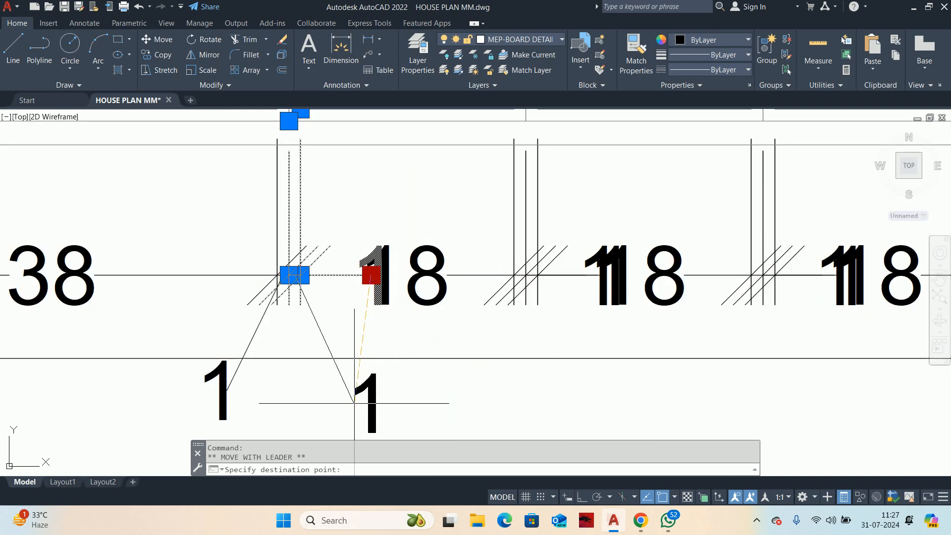
key("Escape")
Step: Erase the repeated 1 mm gap dimensions at the joints between the three 18 mm modules
scroll(370, 383, "down", 6)
scroll(381, 305, "up", 6)
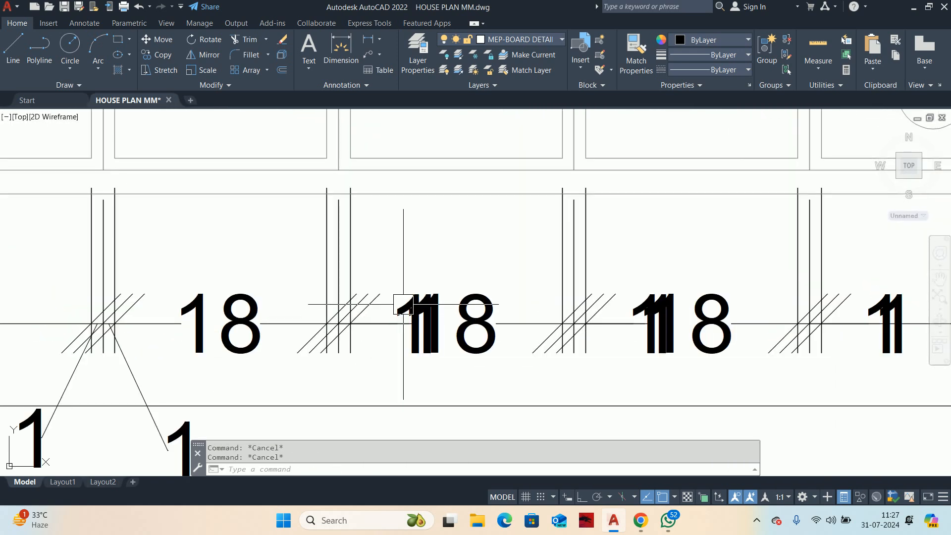
key("Delete")
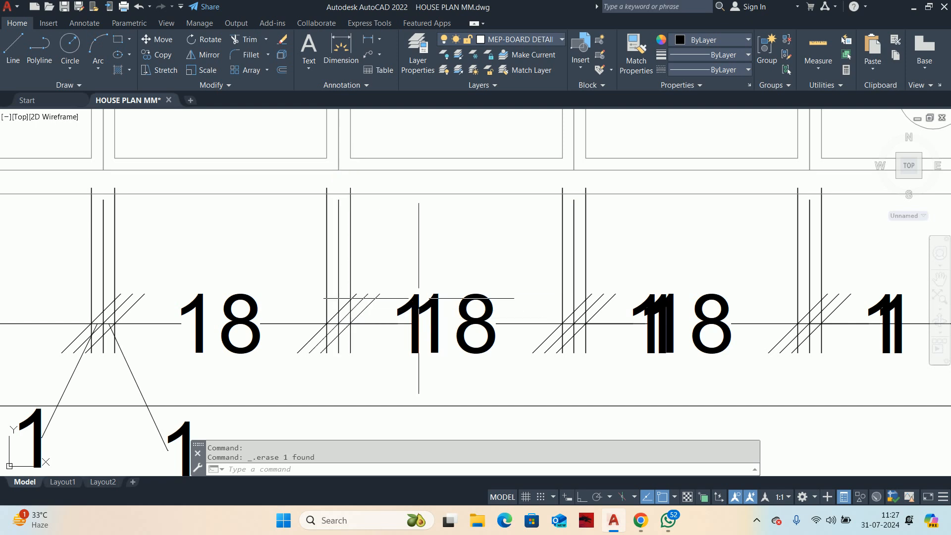
scroll(394, 310, "down", 5)
scroll(404, 311, "up", 7)
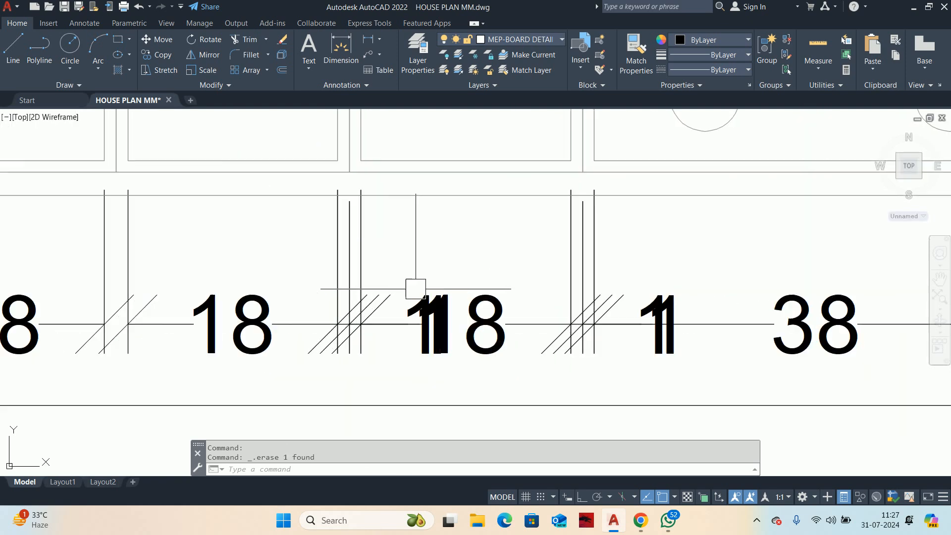
scroll(404, 311, "down", 2)
scroll(399, 295, "down", 3)
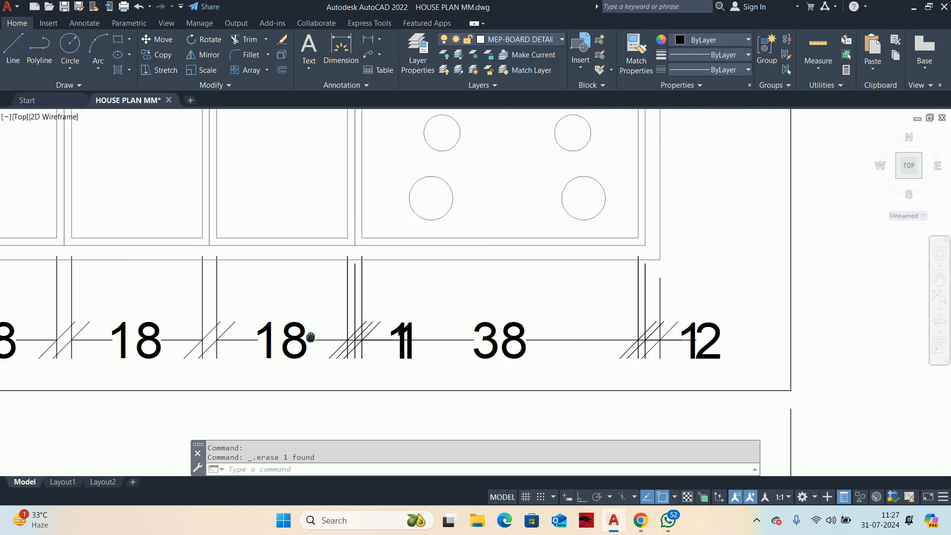
Step: Erase the repeated 1 mm gap dimensions between the last 18 mm module and the right-hand 38 mm module
scroll(367, 329, "up", 2)
scroll(368, 329, "up", 2)
left_click(443, 347)
key("Delete")
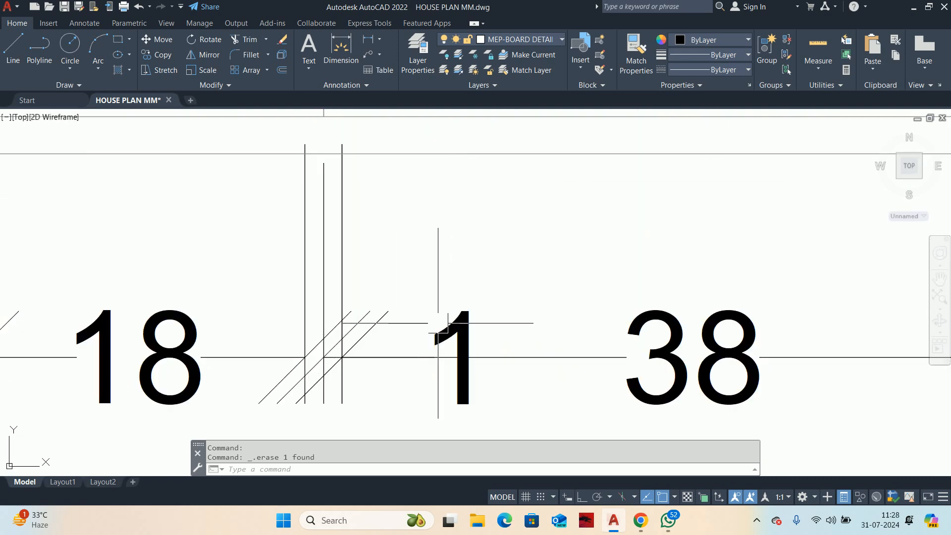
scroll(616, 336, "down", 2)
scroll(625, 340, "up", 3)
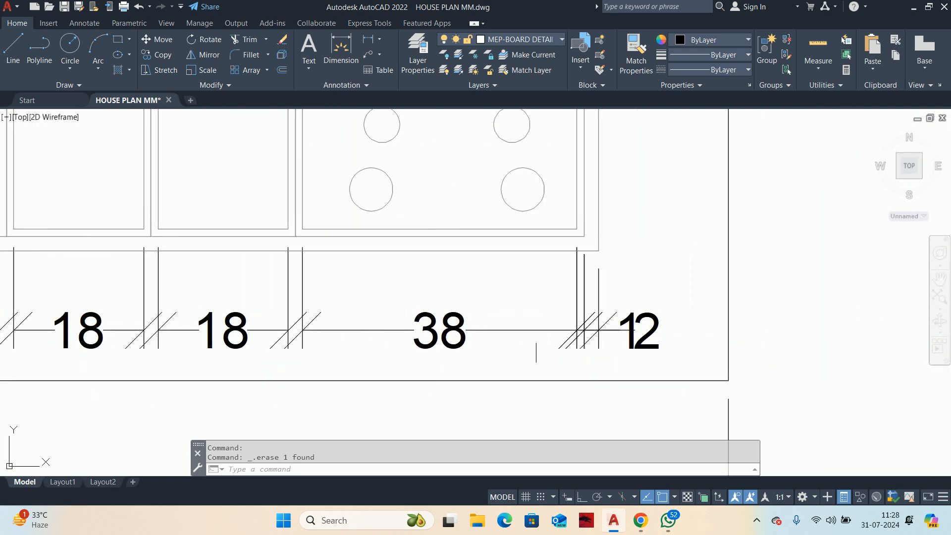
Step: Move the 1 mm text beside the right-hand 38 mm module below the board outline with a leader
scroll(625, 340, "up", 2)
left_click(637, 355)
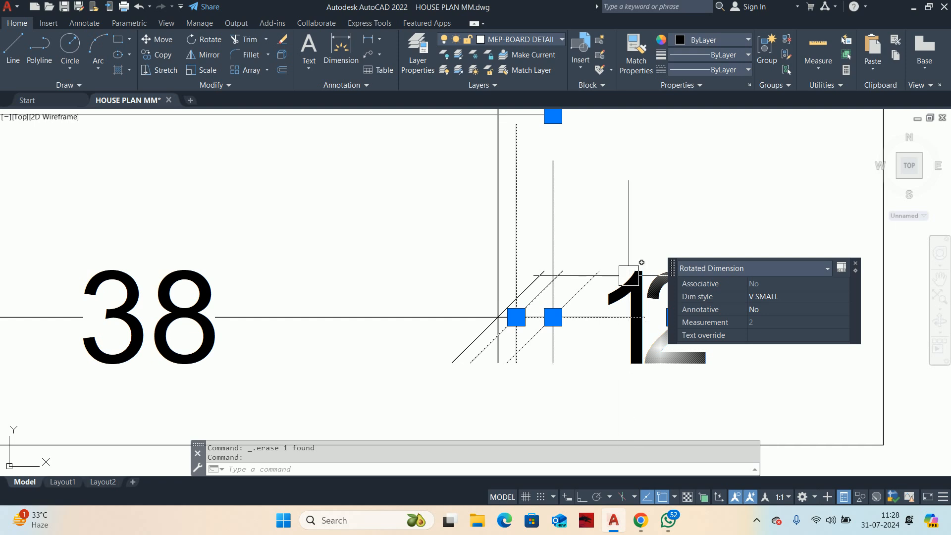
key("Escape")
left_click(623, 341)
mouse_move(627, 318)
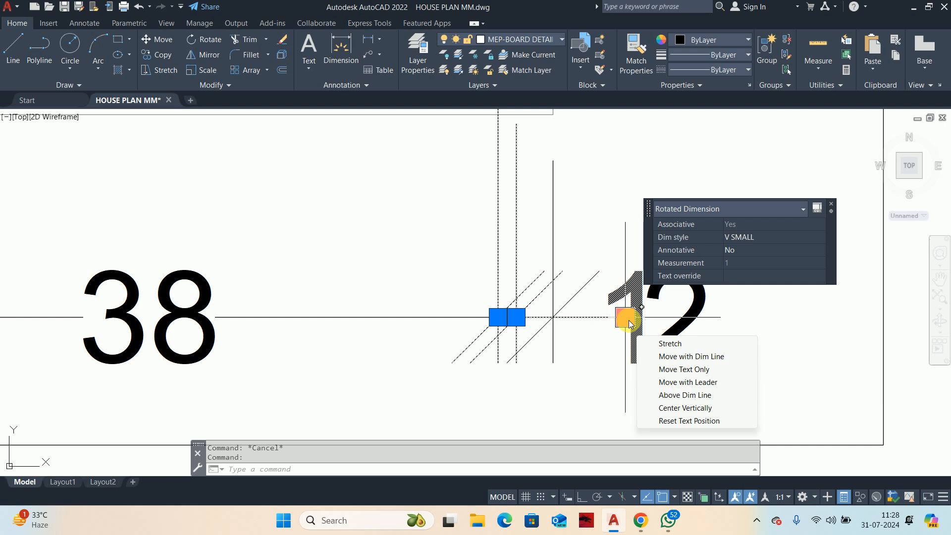
left_click(630, 323)
mouse_move(628, 326)
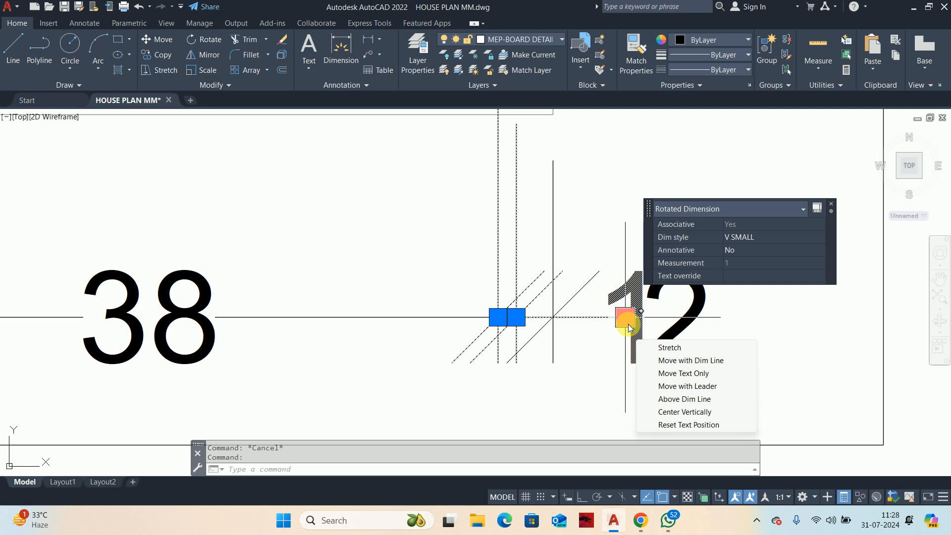
left_click(687, 386)
middle_click_drag(564, 378, 613, 226)
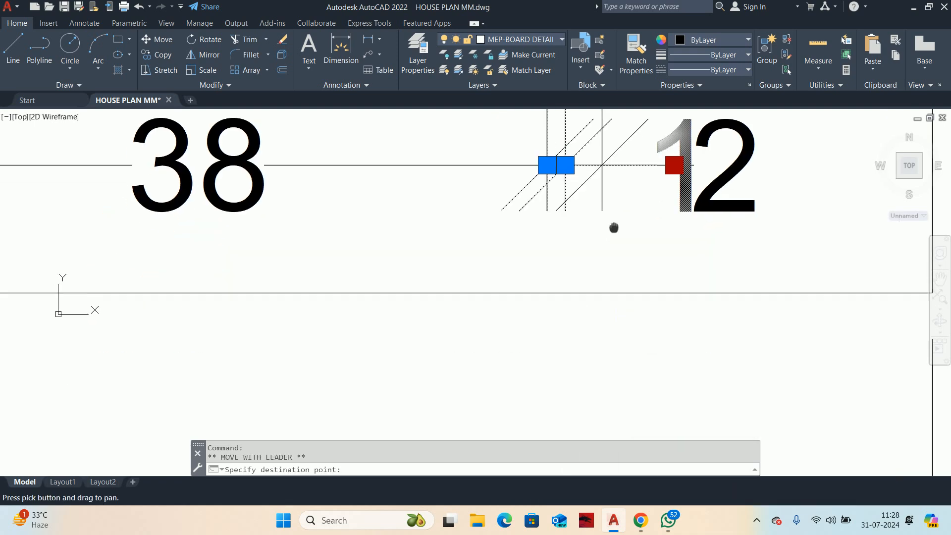
left_click(466, 330)
scroll(408, 319, "down", 4)
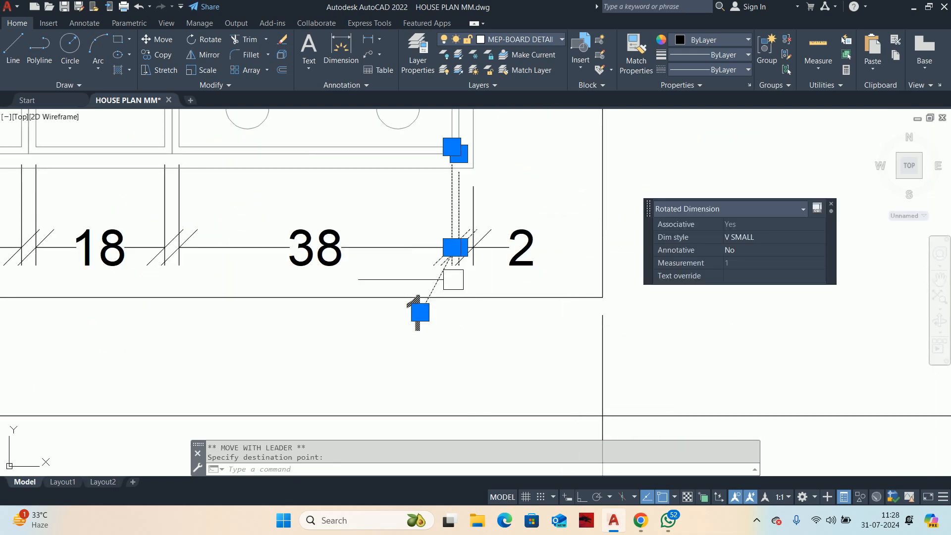
scroll(221, 254, "down", 4)
key("Escape")
key("Escape")
Step: Quick-dimension the module divider lines in one continuous row above the board, from the left module to the right module
middle_click_drag(221, 254, 796, 412)
mouse_move(510, 293)
middle_mouse_down()
mouse_move(402, 368)
mouse_move(360, 297)
mouse_move(442, 292)
mouse_move(95, 303)
middle_mouse_up()
type("QD")
key("Return")
scroll(404, 358, "up", 4)
scroll(328, 303, "up", 4)
left_click(332, 294)
scroll(415, 294, "down", 2)
scroll(518, 271, "up", 2)
scroll(518, 271, "up", 2)
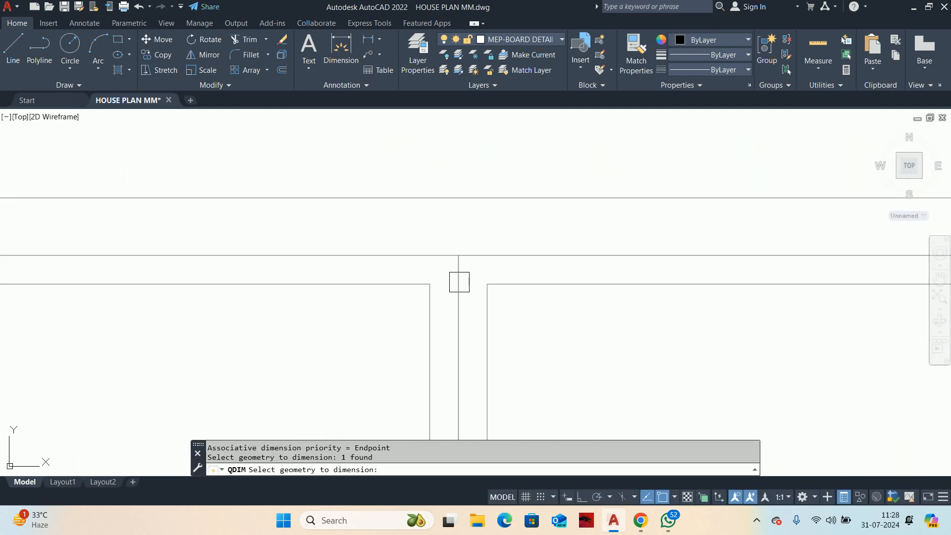
left_click(459, 282)
scroll(616, 262, "down", 4)
middle_click_drag(552, 274, 86, 281)
scroll(287, 286, "up", 6)
scroll(395, 237, "down", 6)
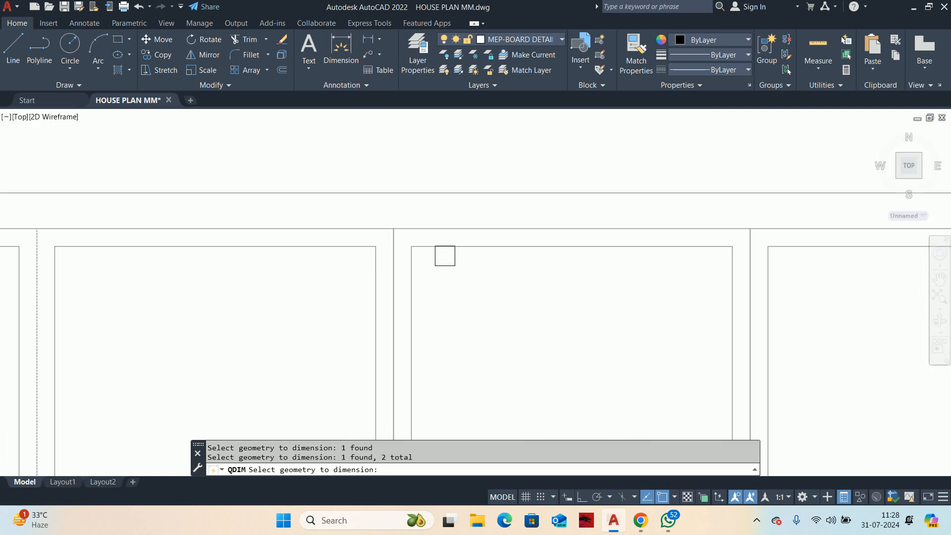
middle_click_drag(783, 270, 349, 297)
scroll(643, 269, "up", 6)
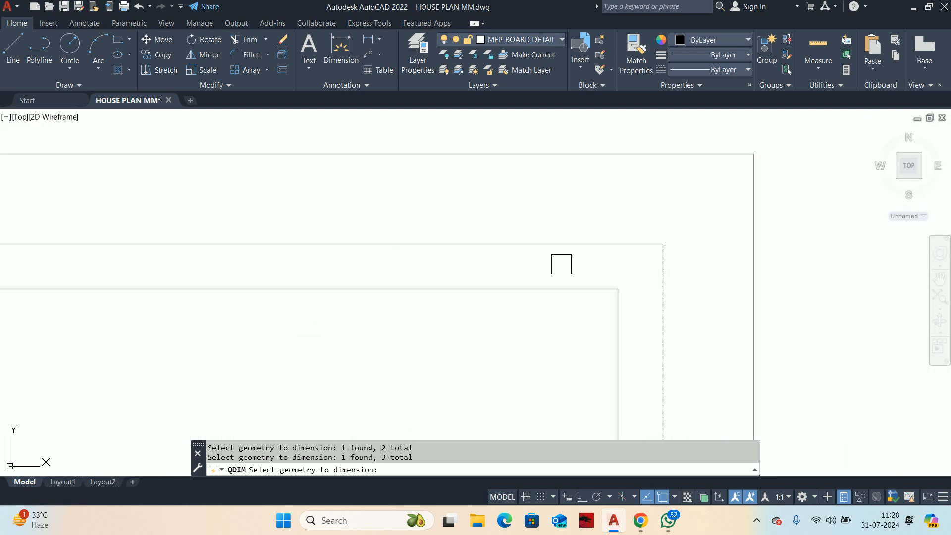
left_click(561, 264)
scroll(87, 289, "down", 3)
middle_click_drag(87, 289, 705, 286)
scroll(636, 280, "down", 3)
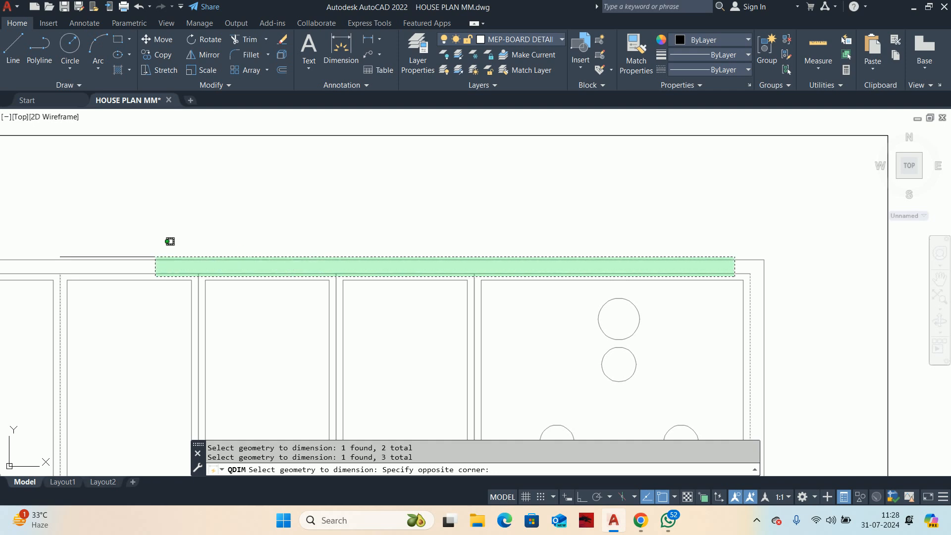
left_click(138, 255)
middle_click_drag(138, 255, 469, 276)
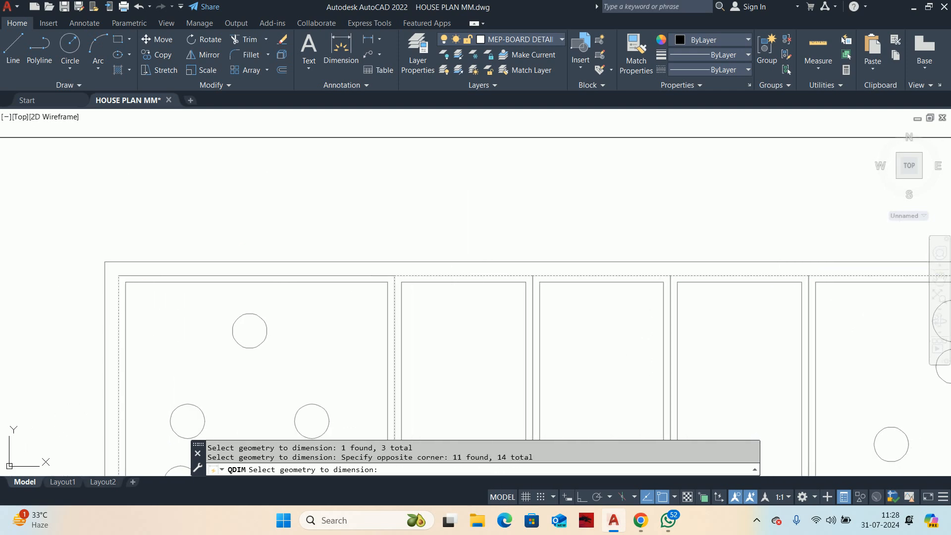
scroll(469, 276, "down", 3)
key("Return")
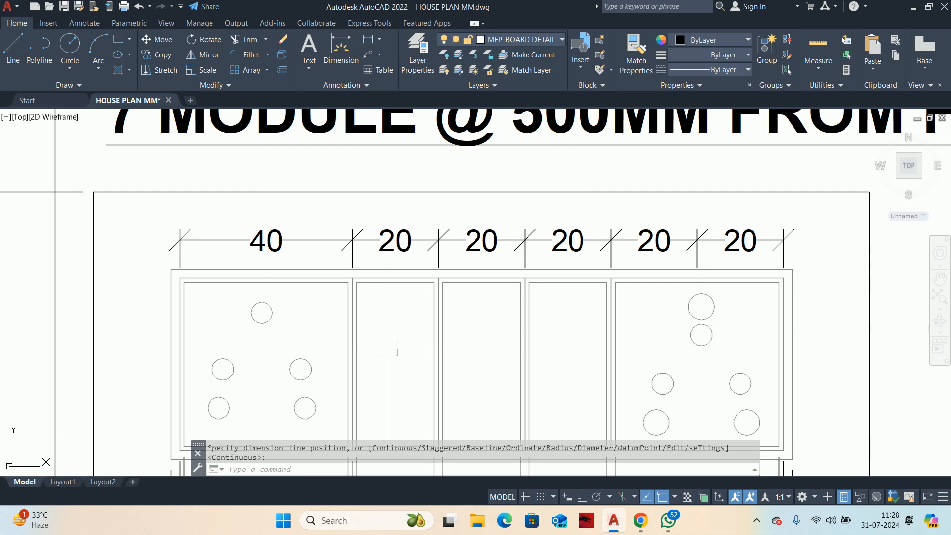
key("Escape")
key("Escape")
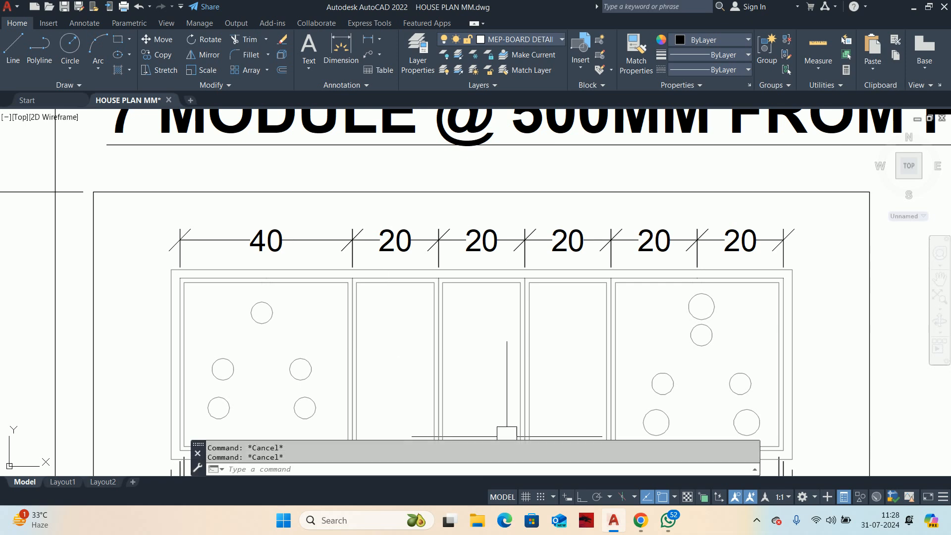
middle_click_drag(796, 347, 718, 292)
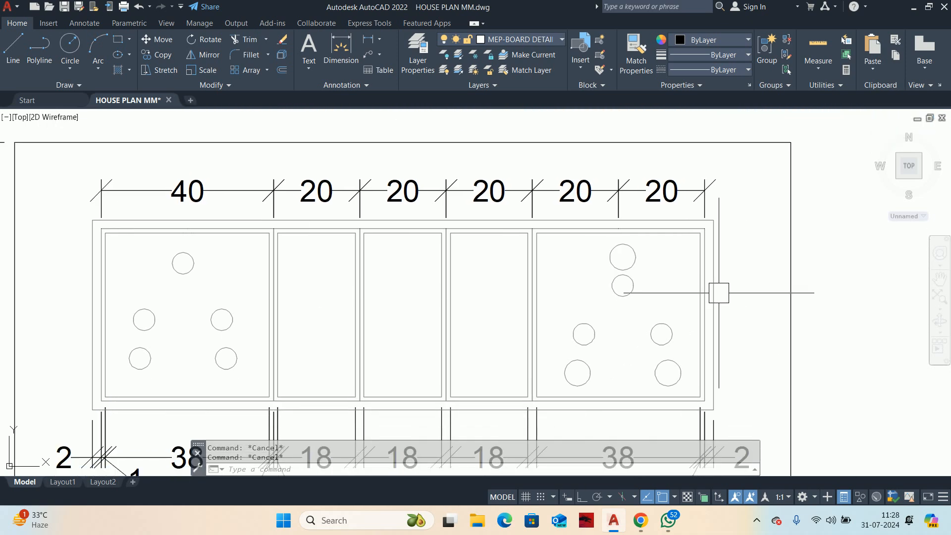
type("LI")
key("Return")
scroll(708, 322, "up", 3)
key("Return")
left_click(702, 331)
scroll(749, 340, "down", 2)
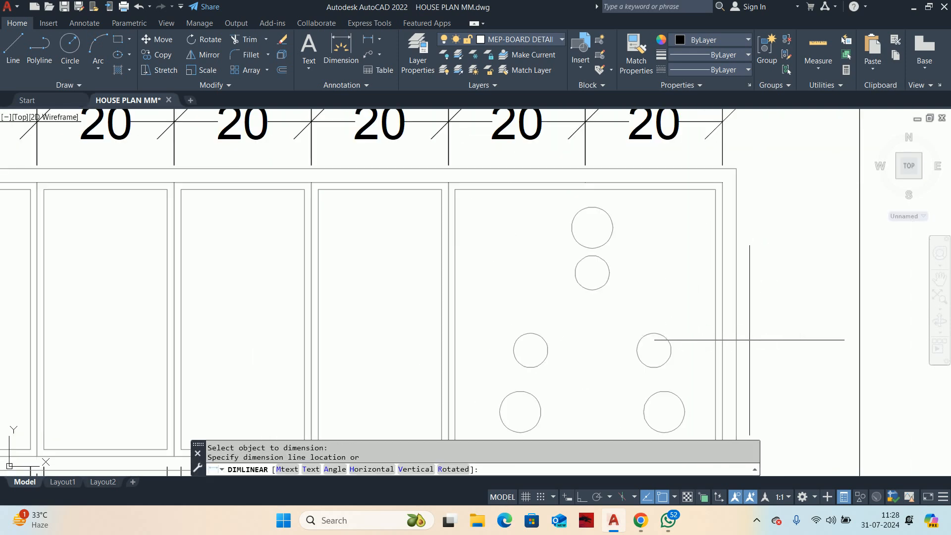
key("Escape")
Step: Add a vertical linear dimension for the inner frame's height, placed just outside its right side within the board outline
scroll(750, 340, "up", 3)
key("Return")
key("Return")
left_click(706, 301)
scroll(753, 307, "down", 4)
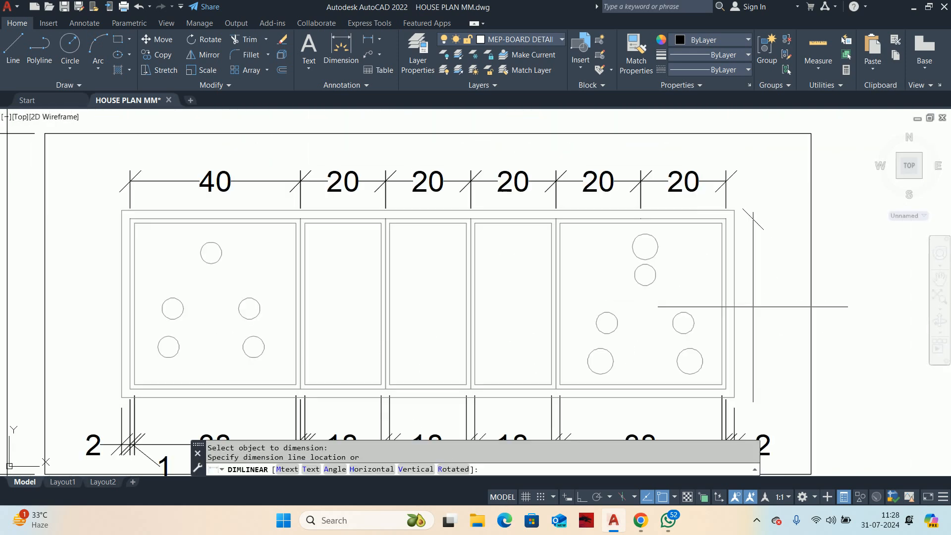
left_click(766, 317)
key("Escape")
scroll(711, 296, "down", 4)
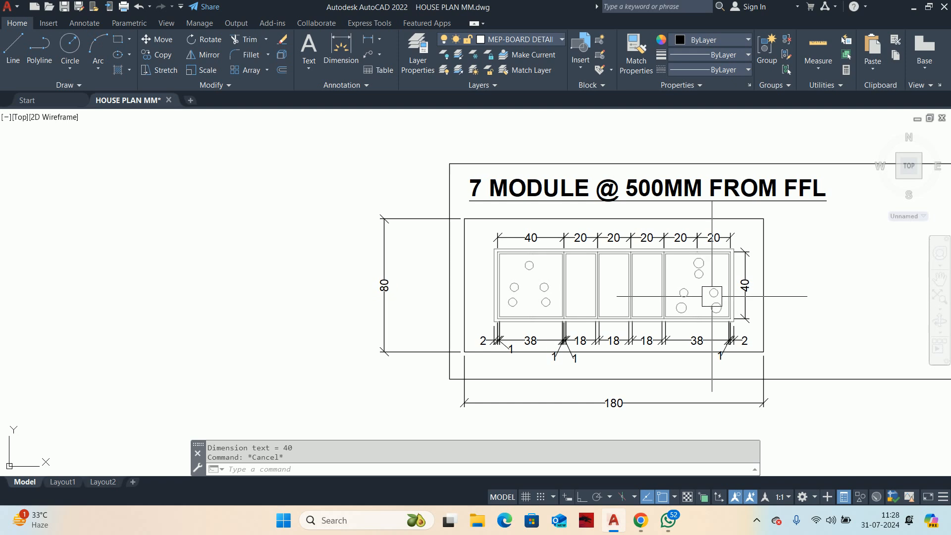
key("Escape")
Step: Add a vertical linear dimension for the outer plate's height, placed between the board outline and the 80 mm dimension
middle_click_drag(741, 350, 675, 361)
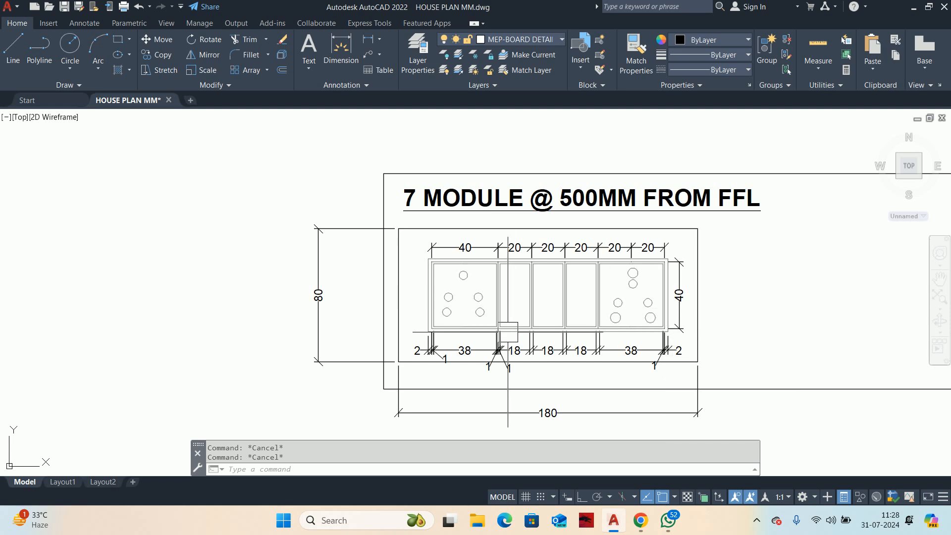
type("DLI")
key("Return")
scroll(437, 299, "up", 4)
key("Return")
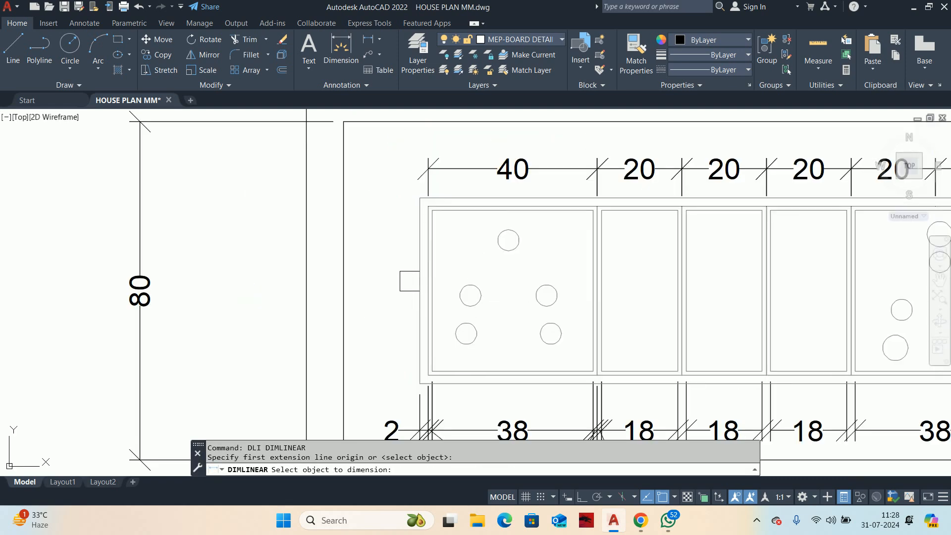
left_click(413, 284)
left_click(226, 276)
key("Escape")
key("Escape")
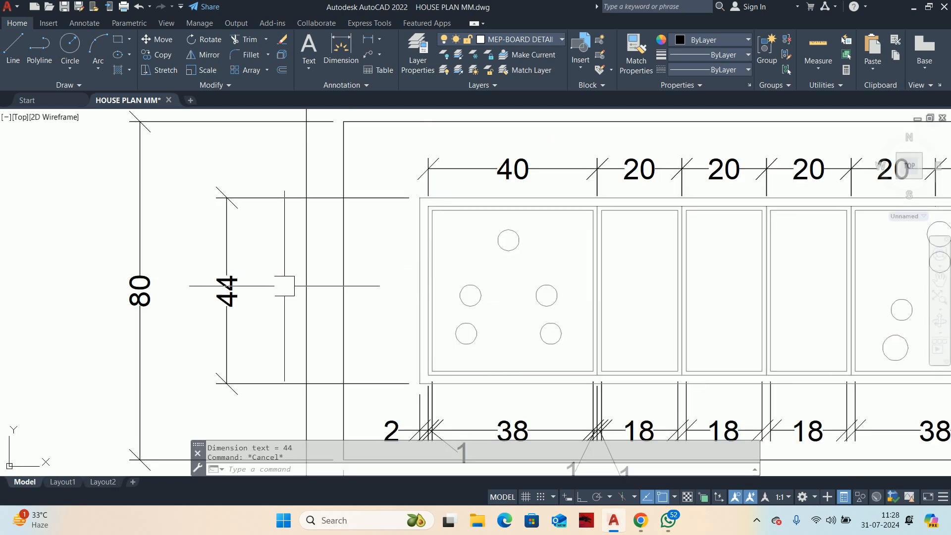
Step: Erase the title "7 MODULE @ 500MM FROM FFL" above the board detail
scroll(395, 298, "down", 2)
middle_click_drag(481, 317, 426, 290)
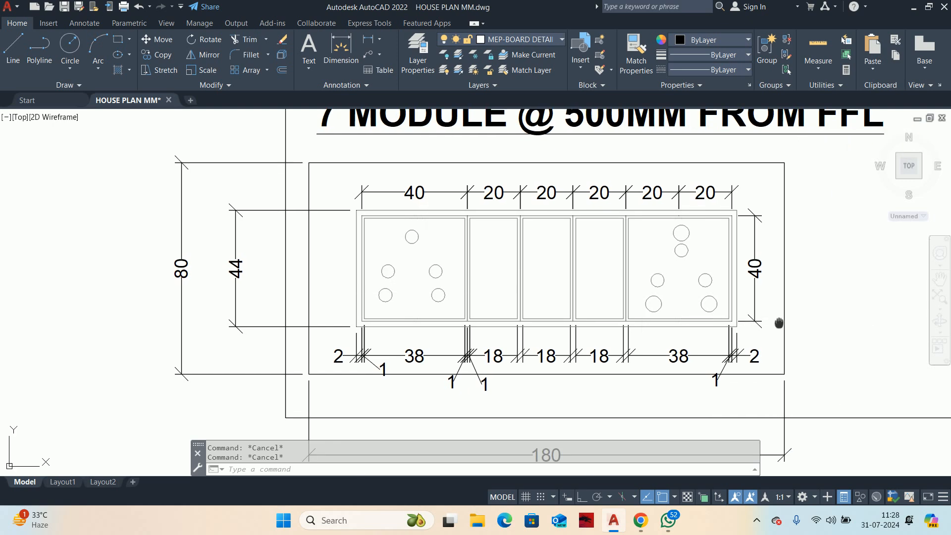
mouse_move(779, 323)
middle_mouse_down()
mouse_move(725, 309)
mouse_move(779, 312)
mouse_move(657, 321)
middle_mouse_up()
scroll(771, 308, "down", 2)
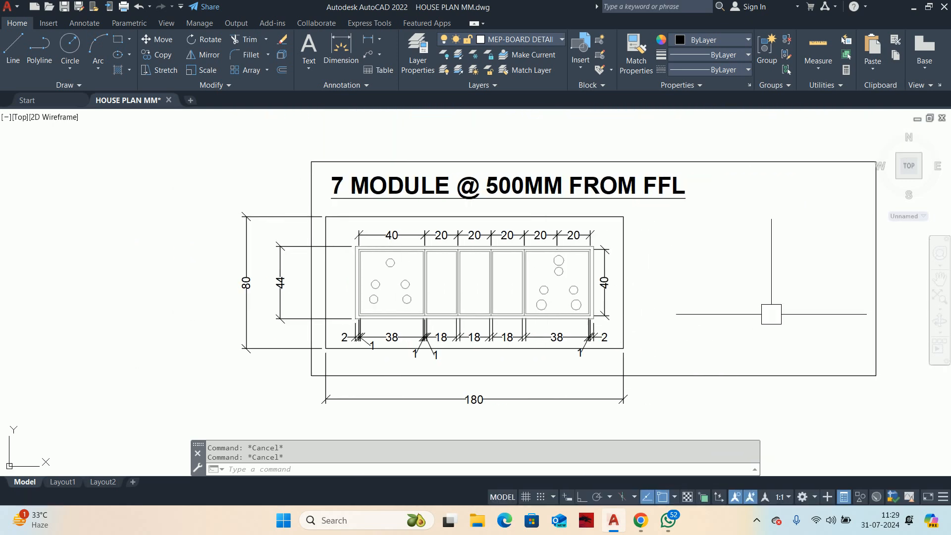
left_click(717, 211)
key("Delete")
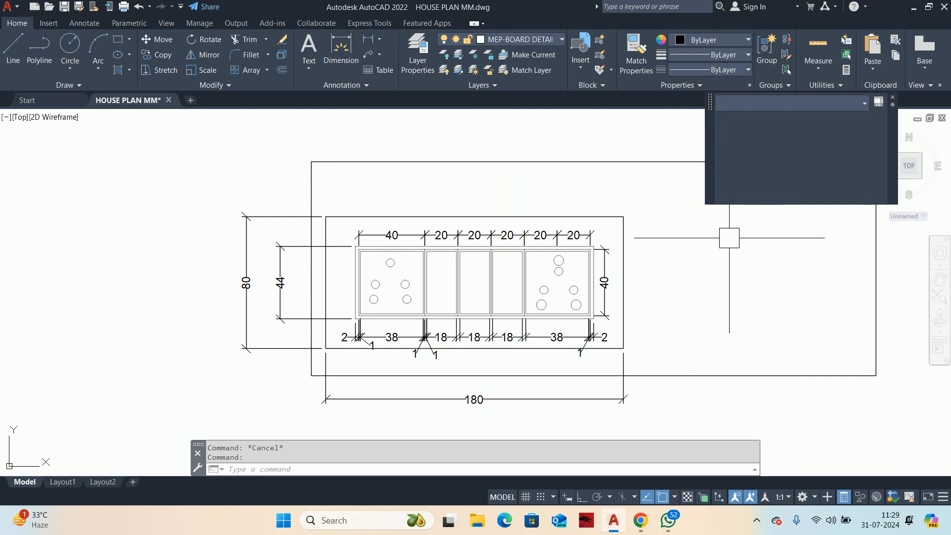
Step: Stretch the right edge of the outer frame inward by about 131 mm so it sits close to the board outline
left_click(876, 277)
left_click(872, 279)
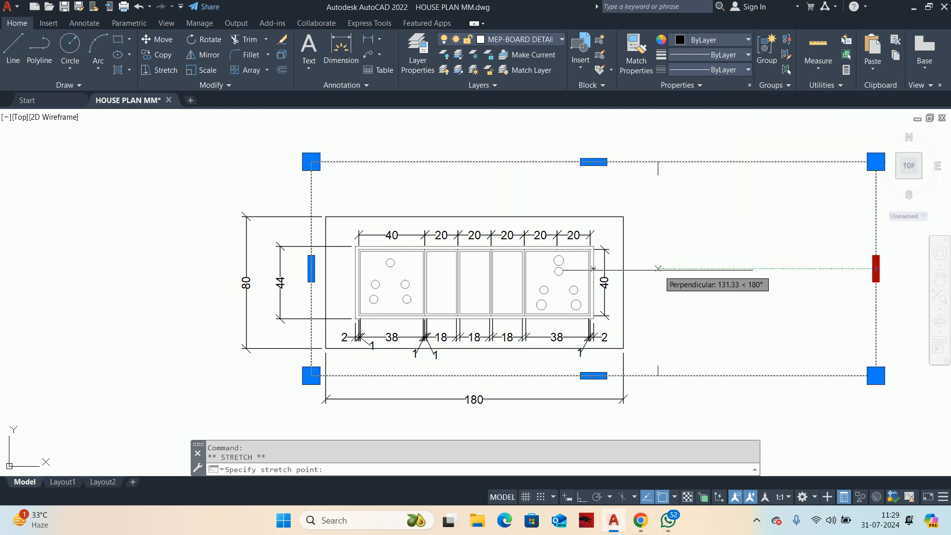
left_click(658, 281)
key("Escape")
middle_click_drag(711, 289, 694, 294)
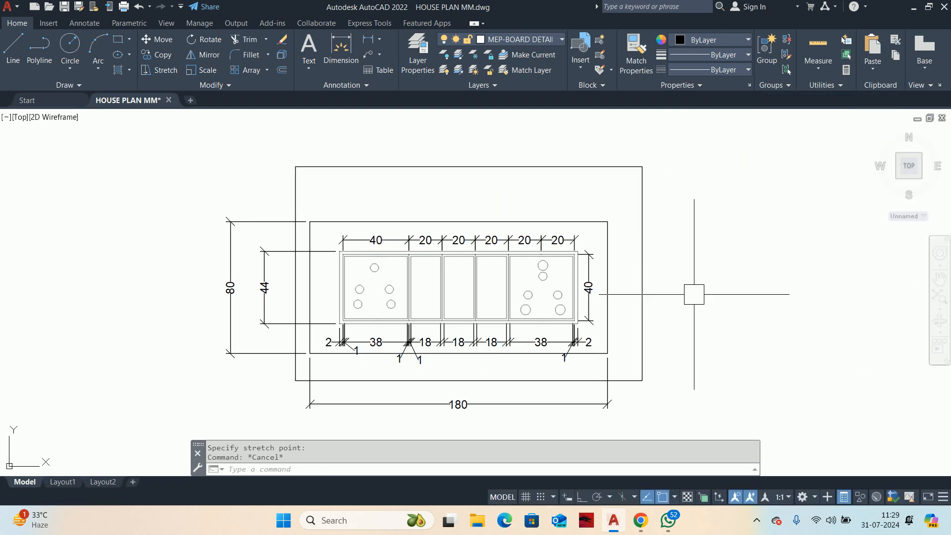
Step: Switch to the clean full-screen view and close the command line window
key("ctrl+0")
key("ctrl+9")
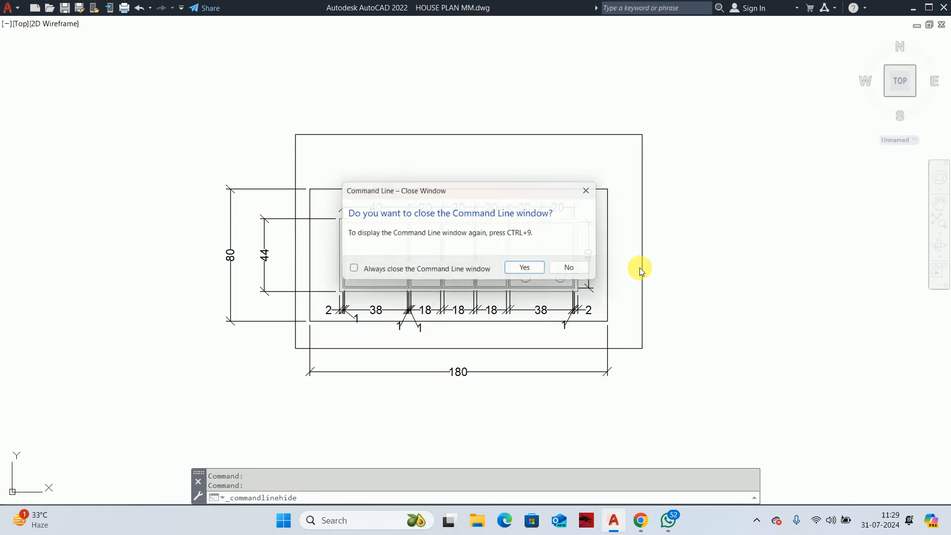
key("Return")
type("w")
key("Return")
key("Escape")
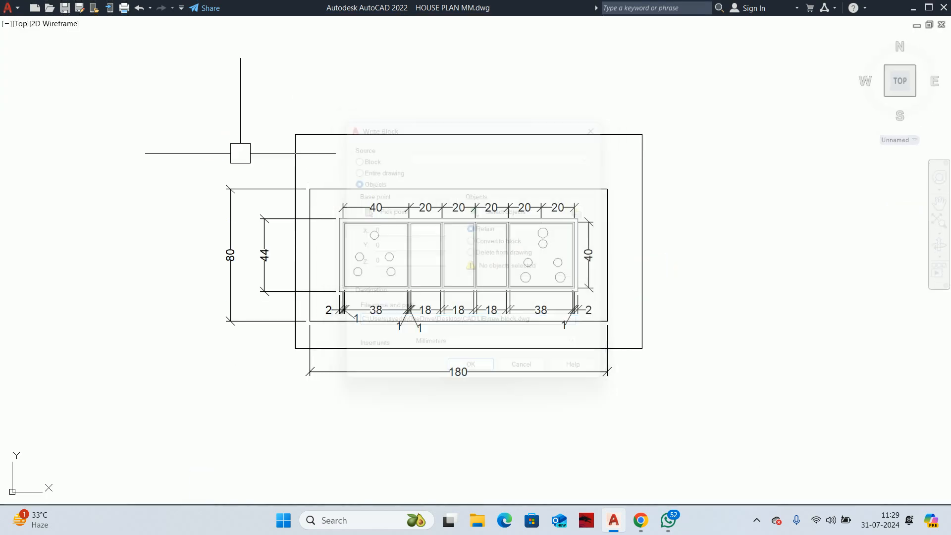
Step: Zoom to a window around the finished board detail and its surrounding dimensions
left_click(208, 115)
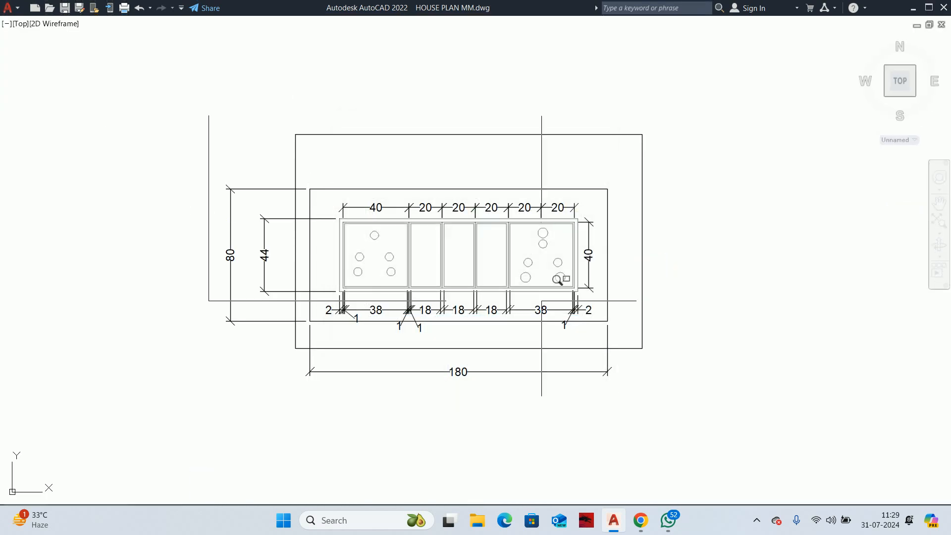
left_click(669, 388)
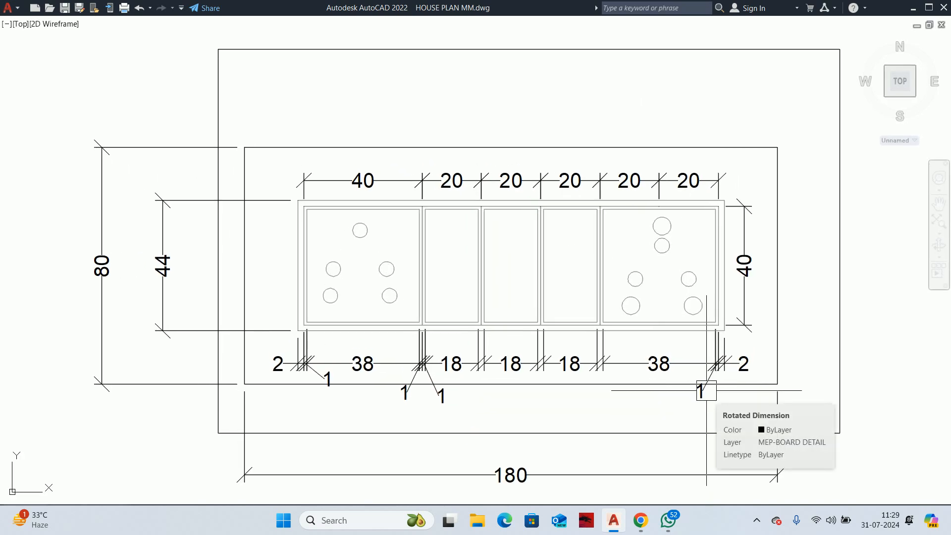
key("F9")
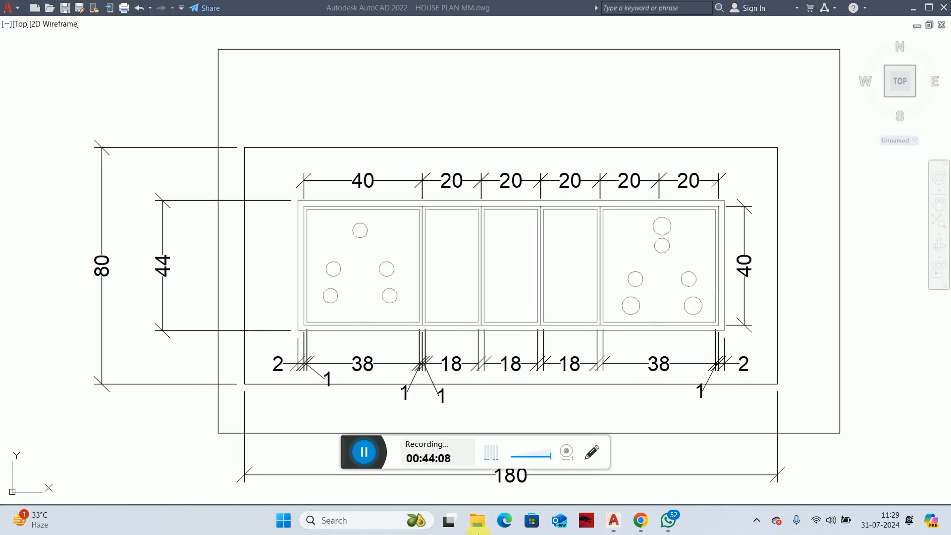